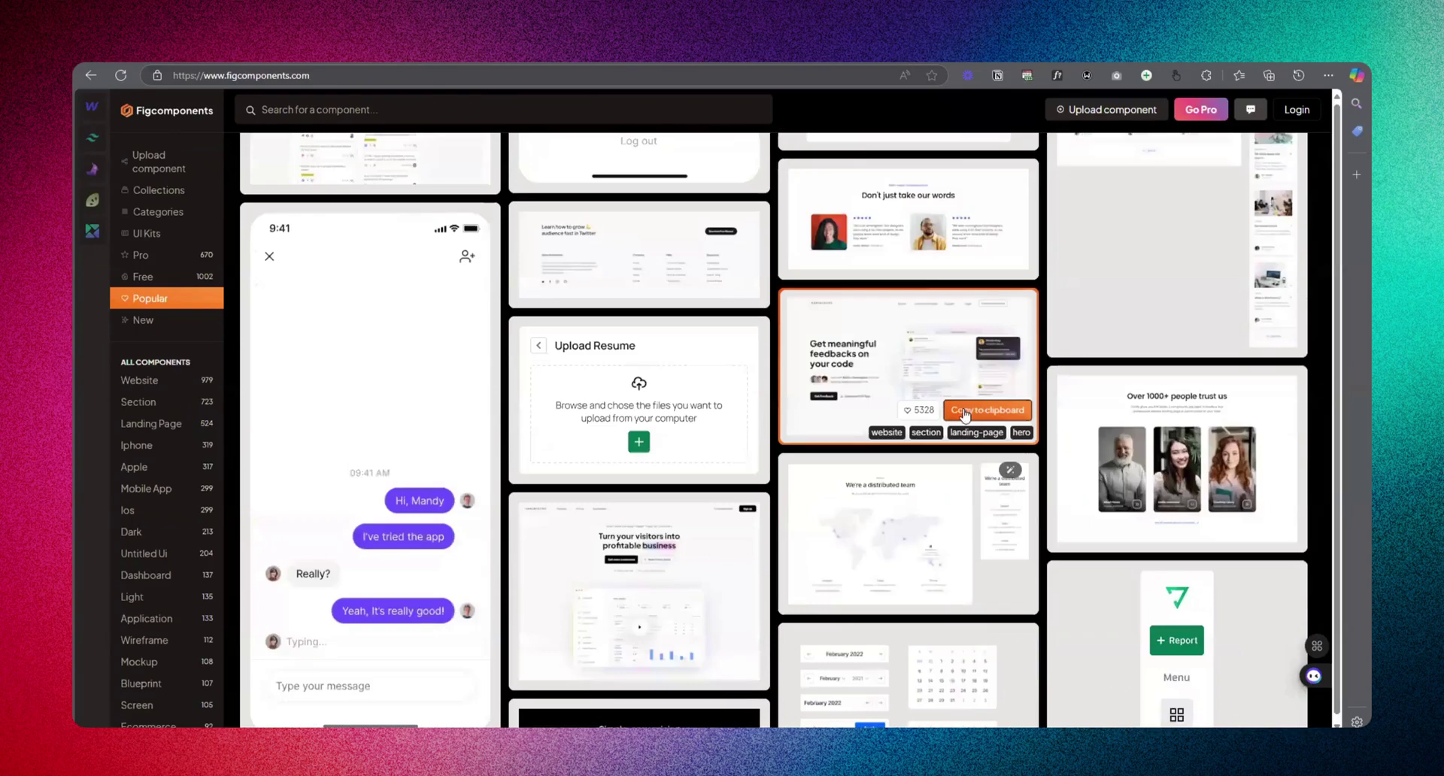
- Find the All sprints kanban dashboard component in the Figcomponents gallery, open it and copy it to the clipboard
scroll(655, 262, "up", 5)
scroll(654, 261, "down", 9)
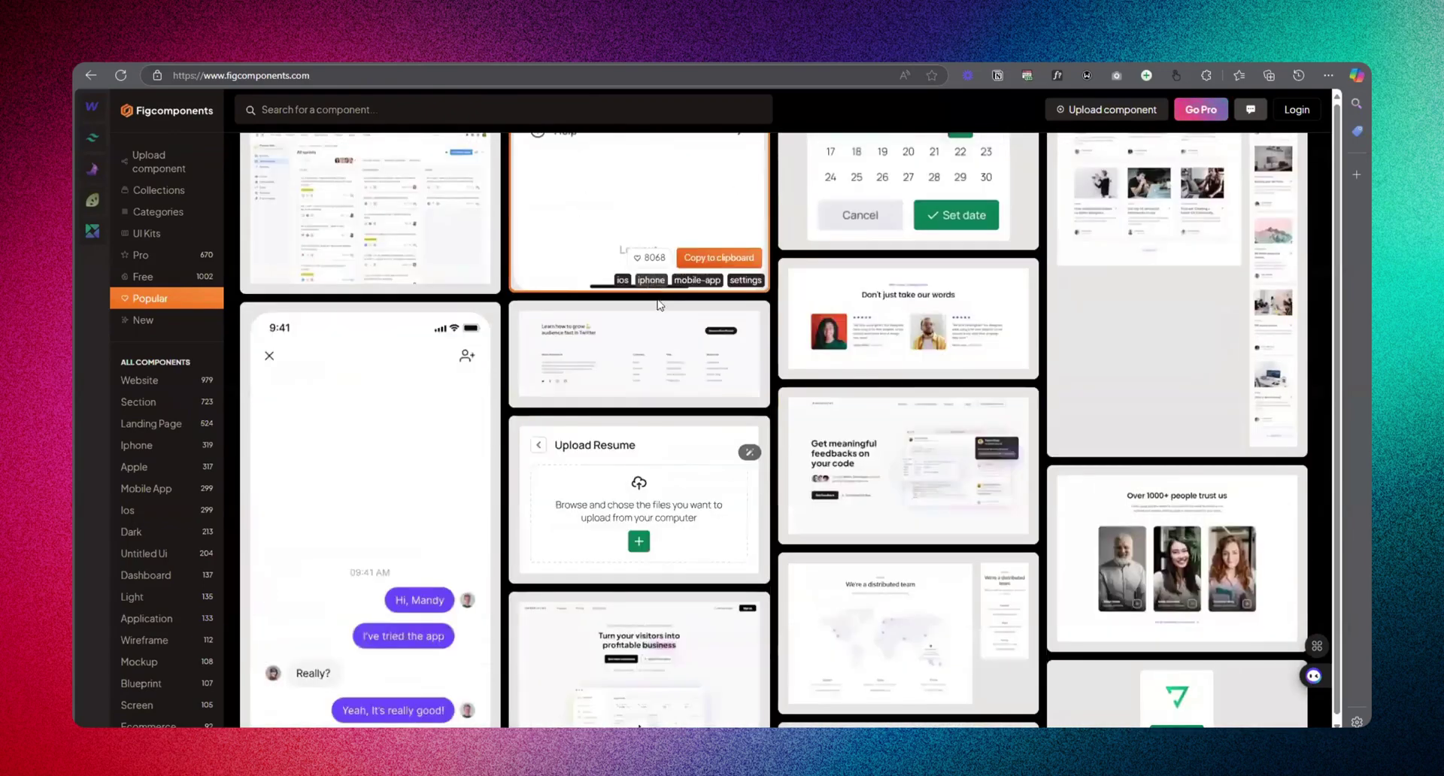
scroll(643, 345, "up", 4)
scroll(643, 346, "up", 4)
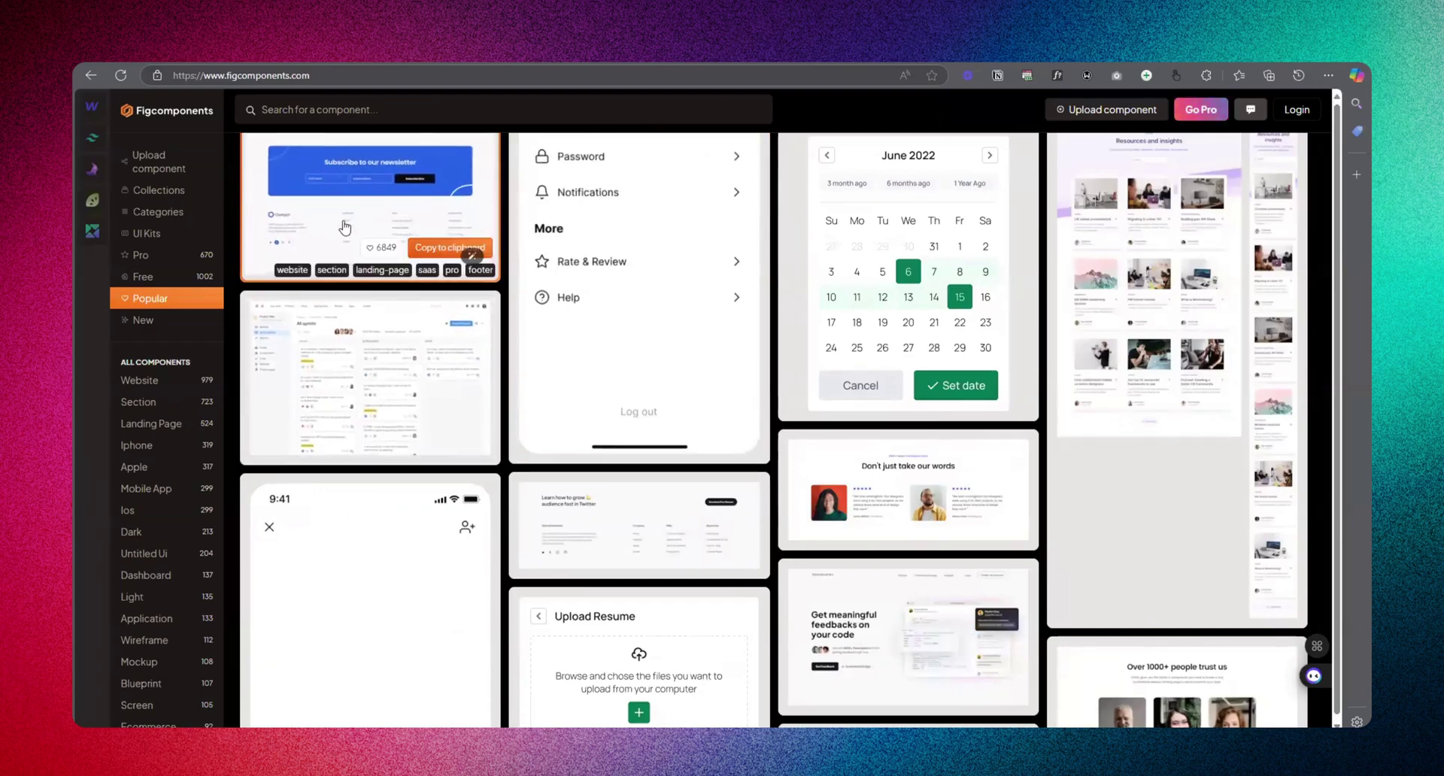
left_click(361, 376)
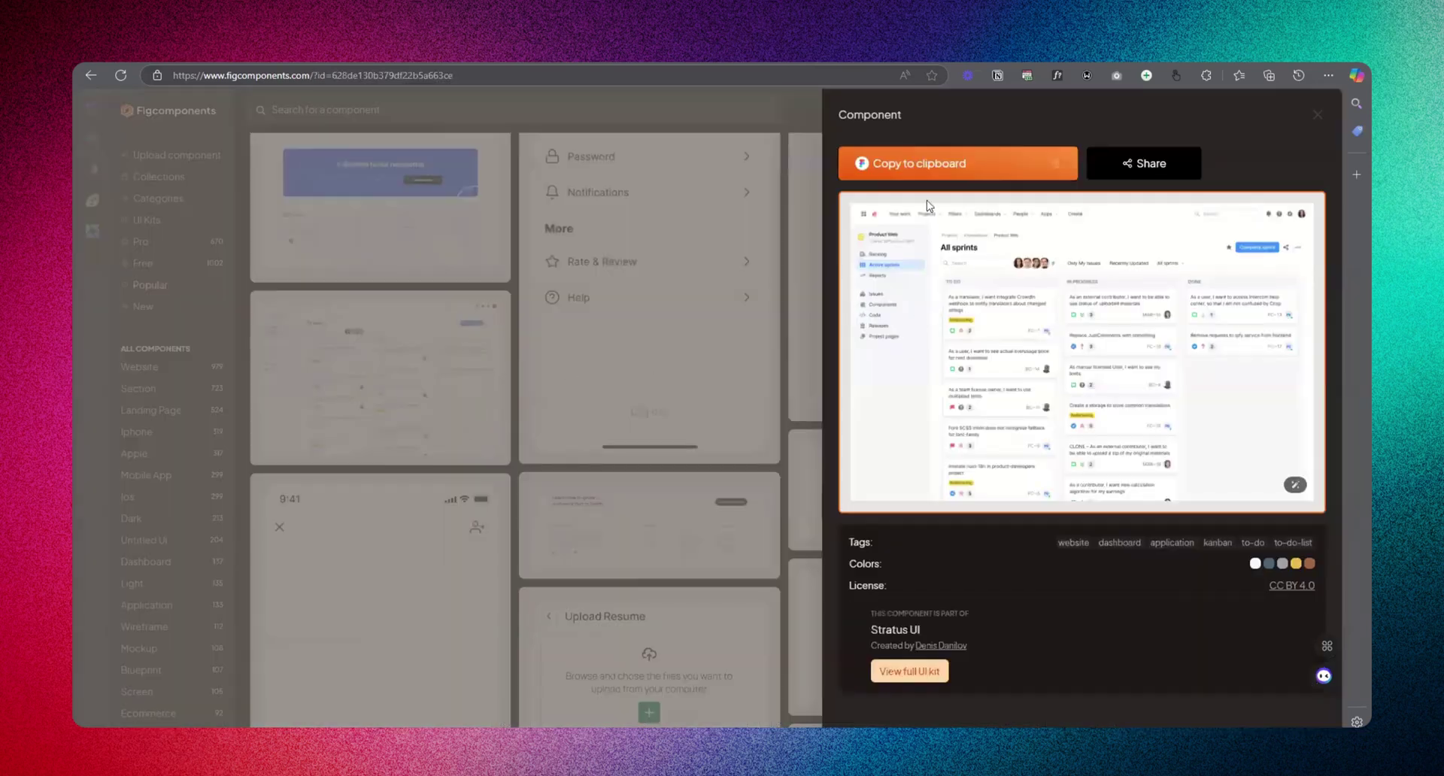
left_click(946, 163)
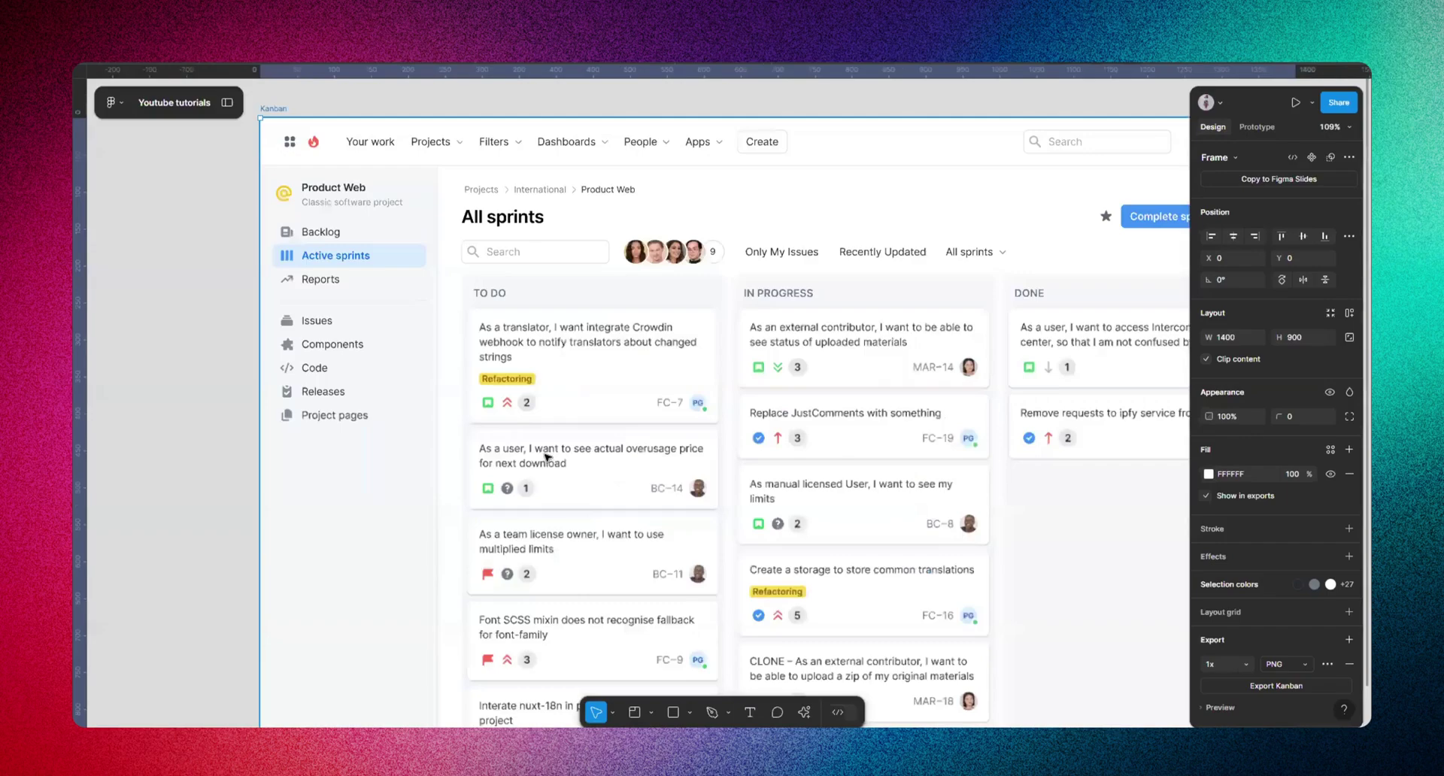
- Examine the overall layout and details of the Kanban frame in the Figma file, including its navigation, sidebar and sprint columns
scroll(546, 456, "down", 5)
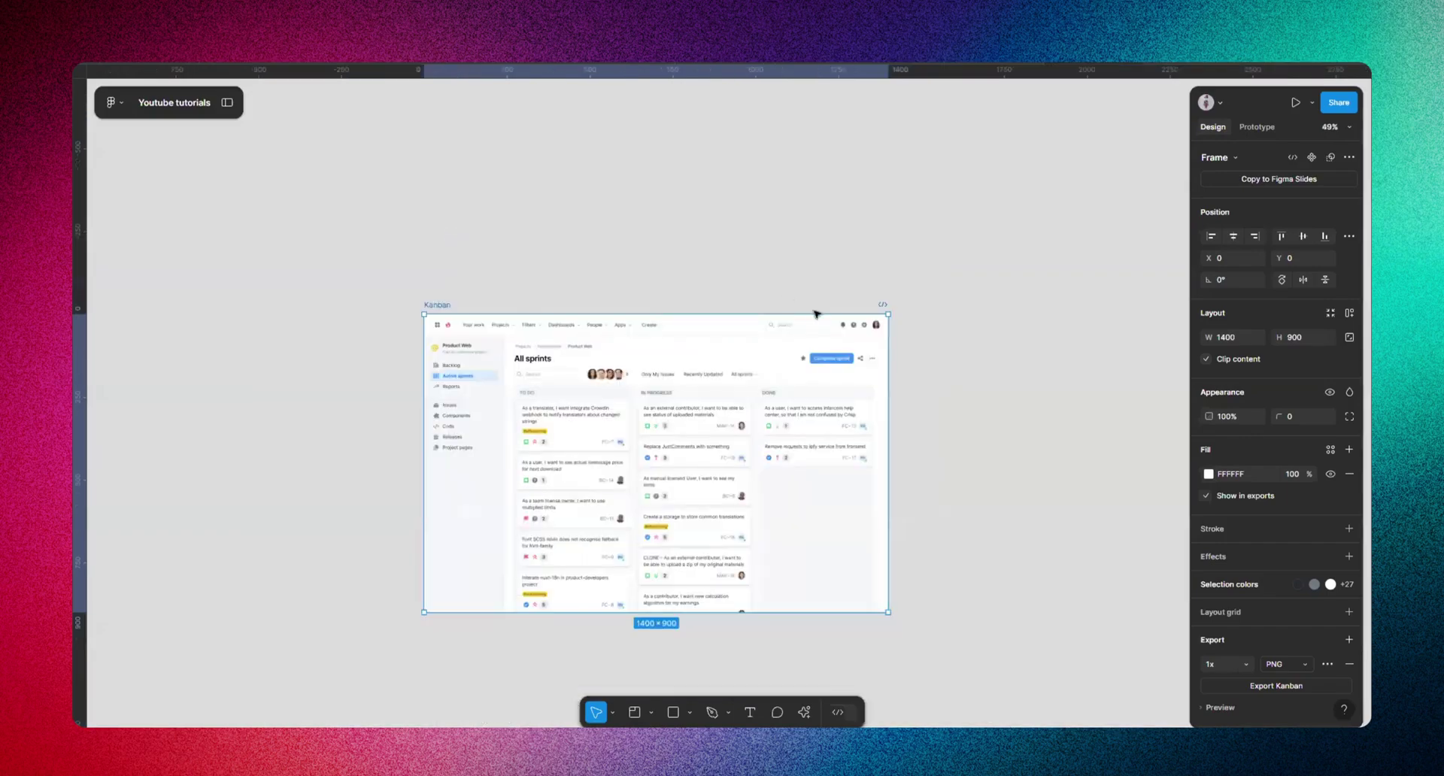
scroll(928, 487, "down", 2)
scroll(451, 367, "up", 4)
scroll(379, 271, "up", 3)
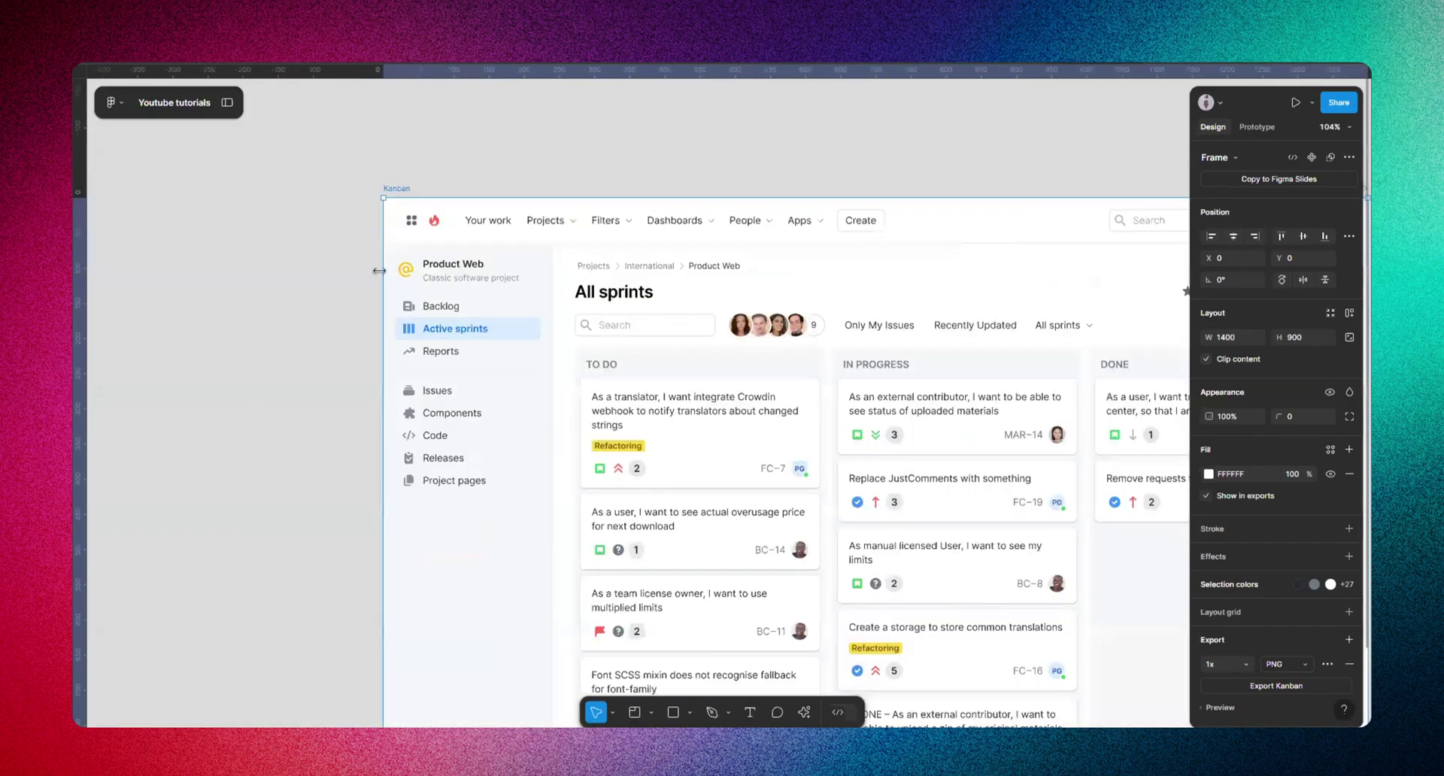
scroll(376, 259, "down", 4)
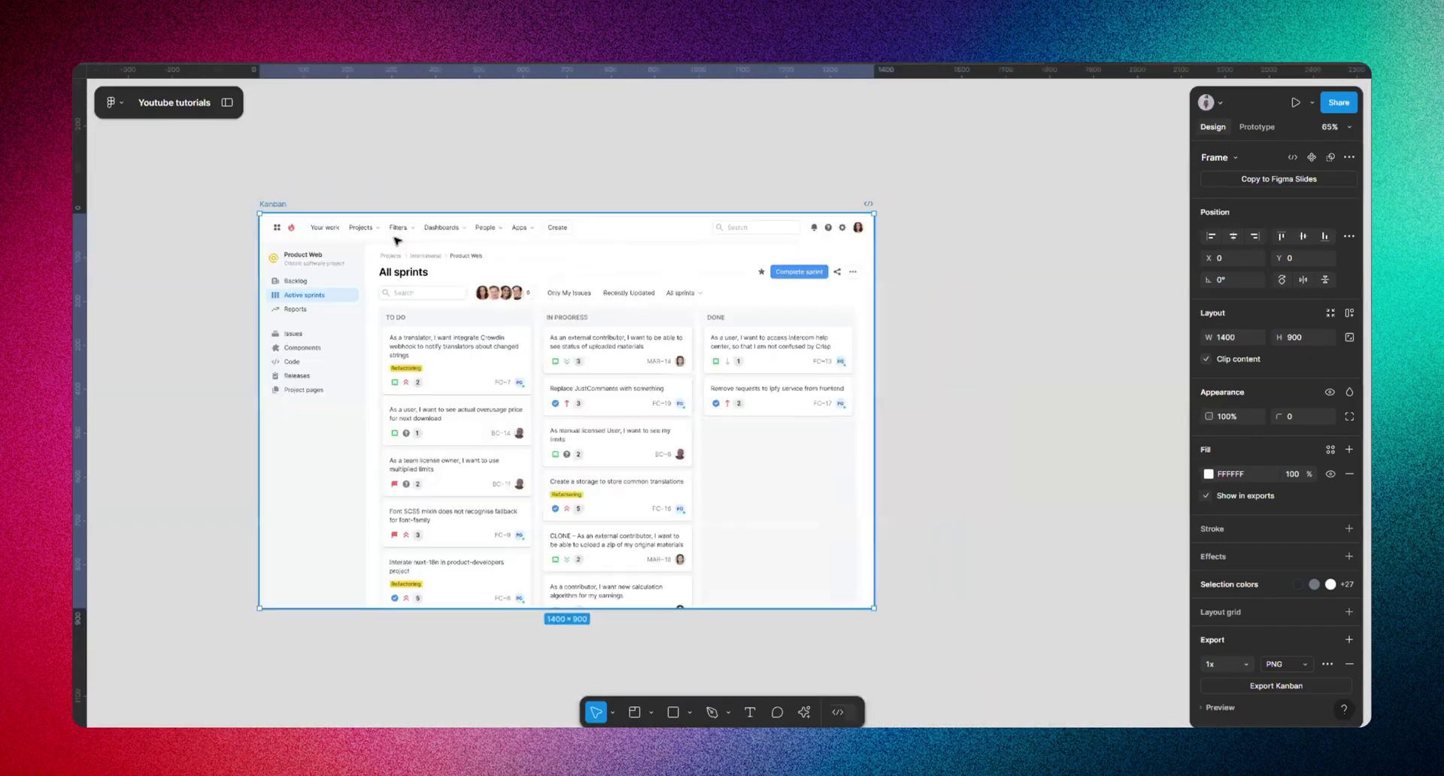
scroll(553, 200, "up", 3)
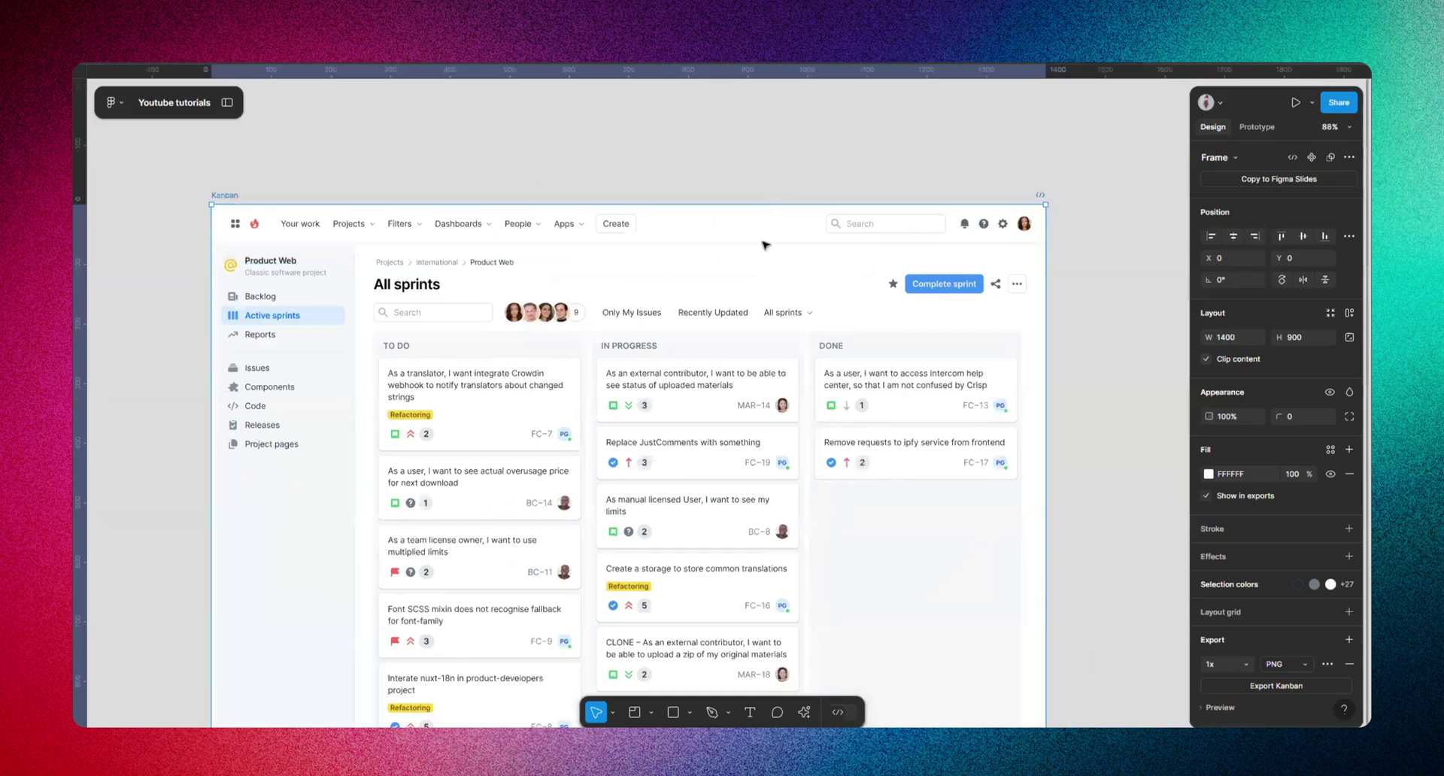
scroll(759, 263, "down", 3)
scroll(562, 431, "up", 3)
scroll(361, 220, "down", 2)
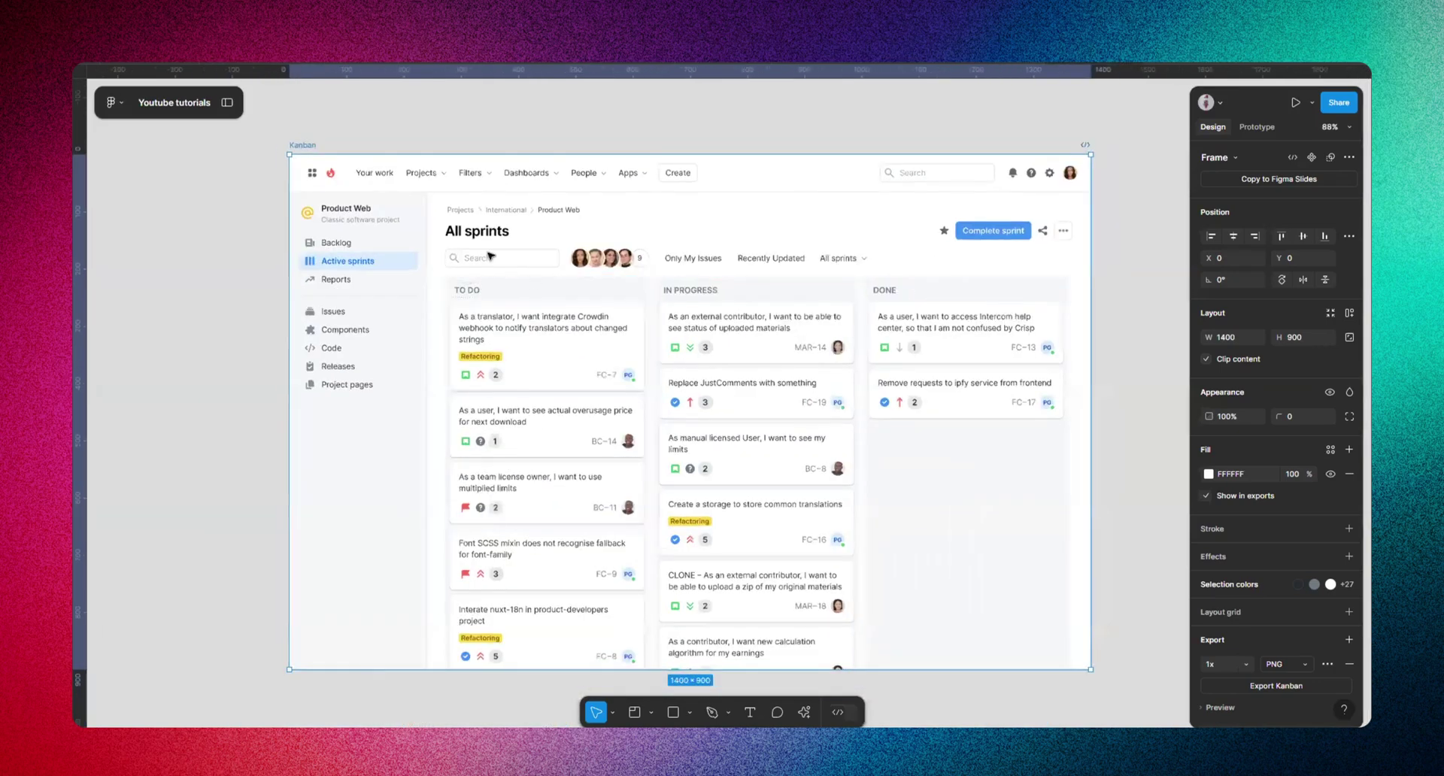
scroll(362, 220, "up", 3)
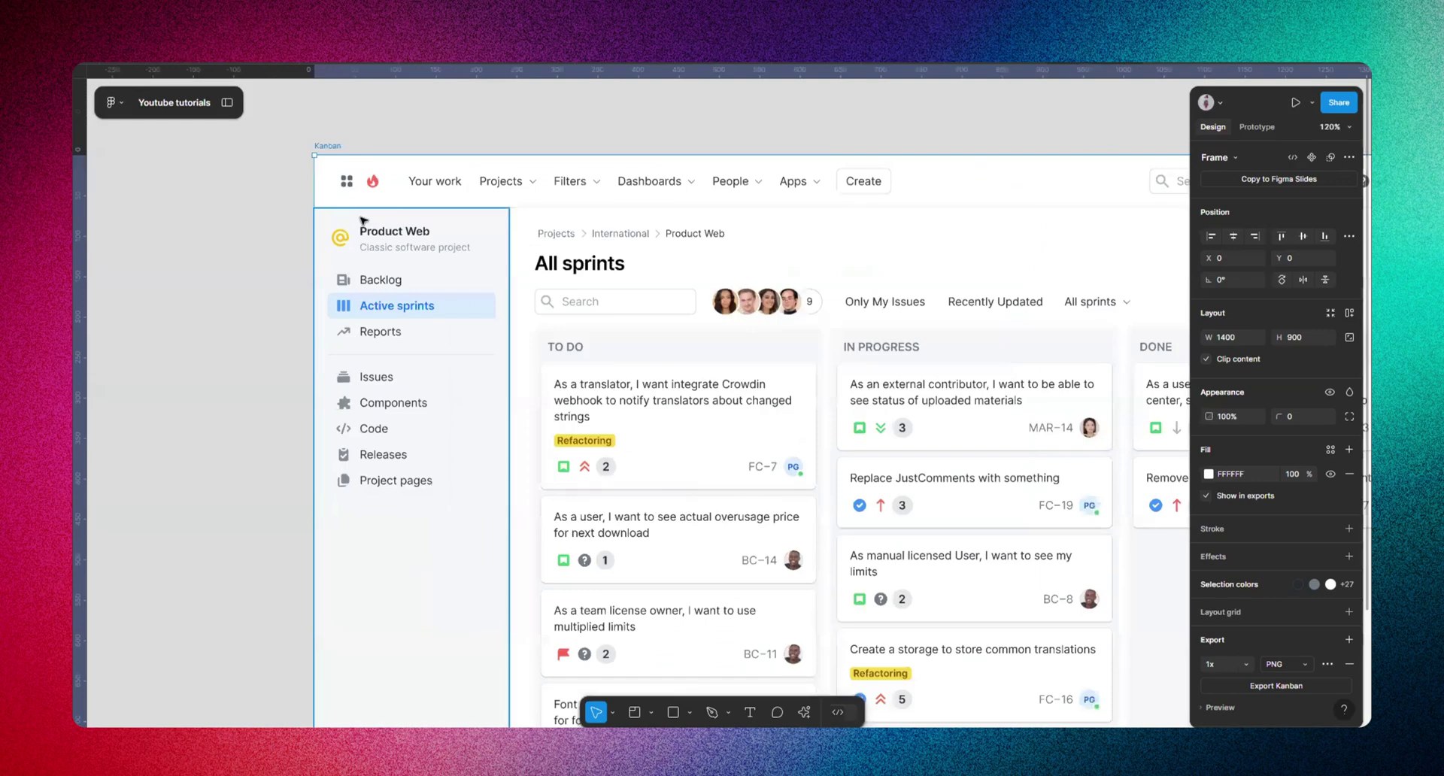
- Move the Kanban frame to about X -85, Y 13 on the canvas
left_click_drag(398, 154, 330, 162)
scroll(330, 162, "down", 3)
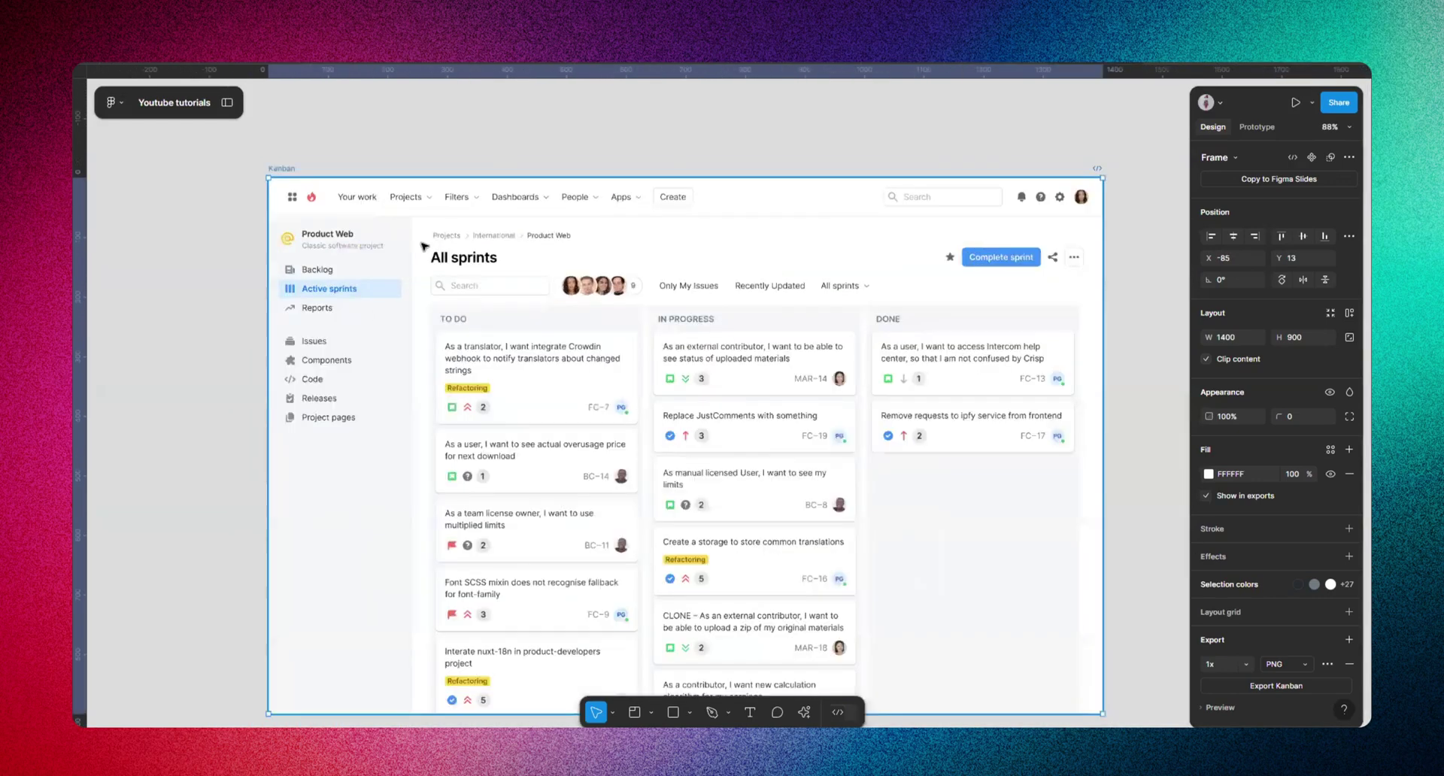
scroll(423, 246, "up", 3)
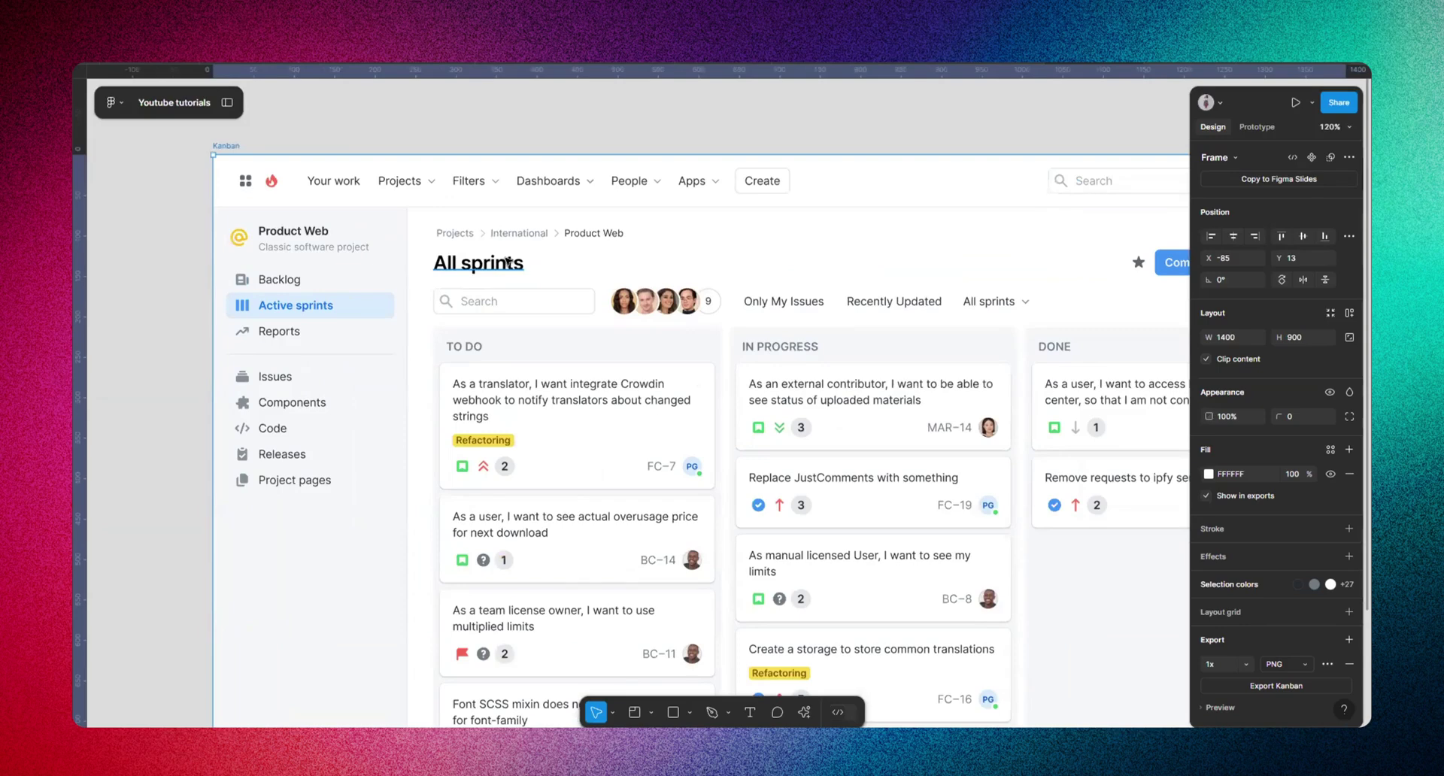
- Place a duplicate of the Kanban header above the frame at about X 19, Y -321, and select its Projects item
scroll(478, 276, "down", 3)
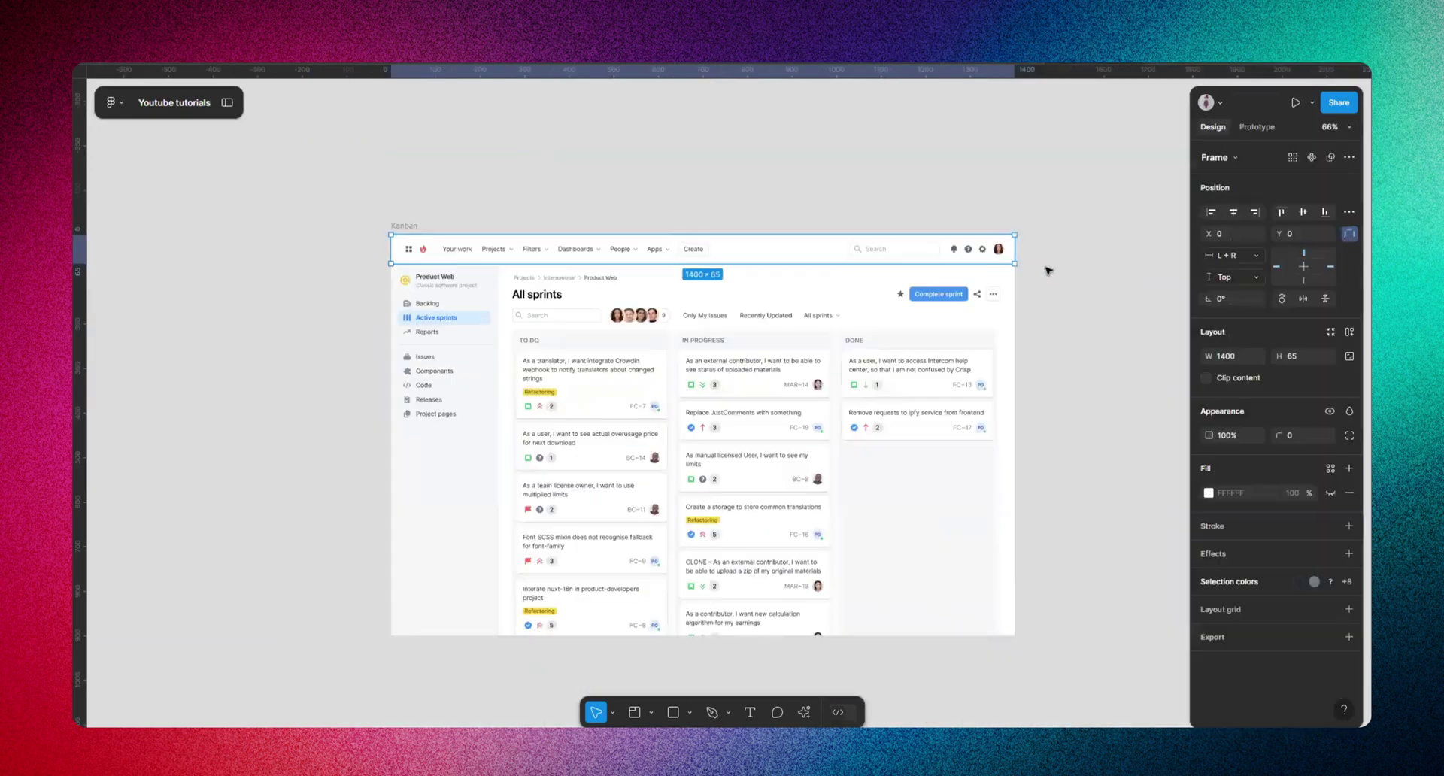
scroll(371, 293, "up", 5)
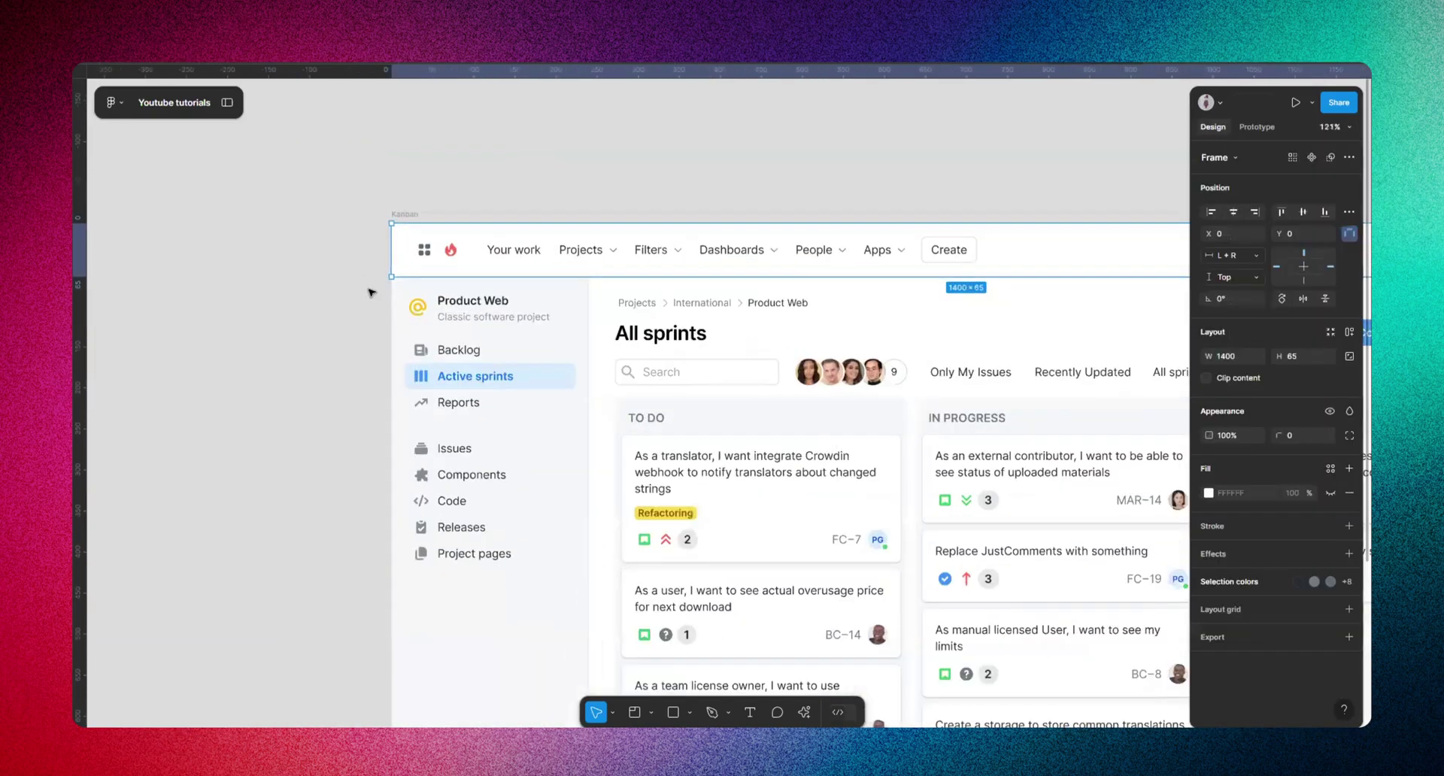
scroll(371, 293, "down", 5)
scroll(376, 331, "up", 3)
scroll(475, 363, "down", 2)
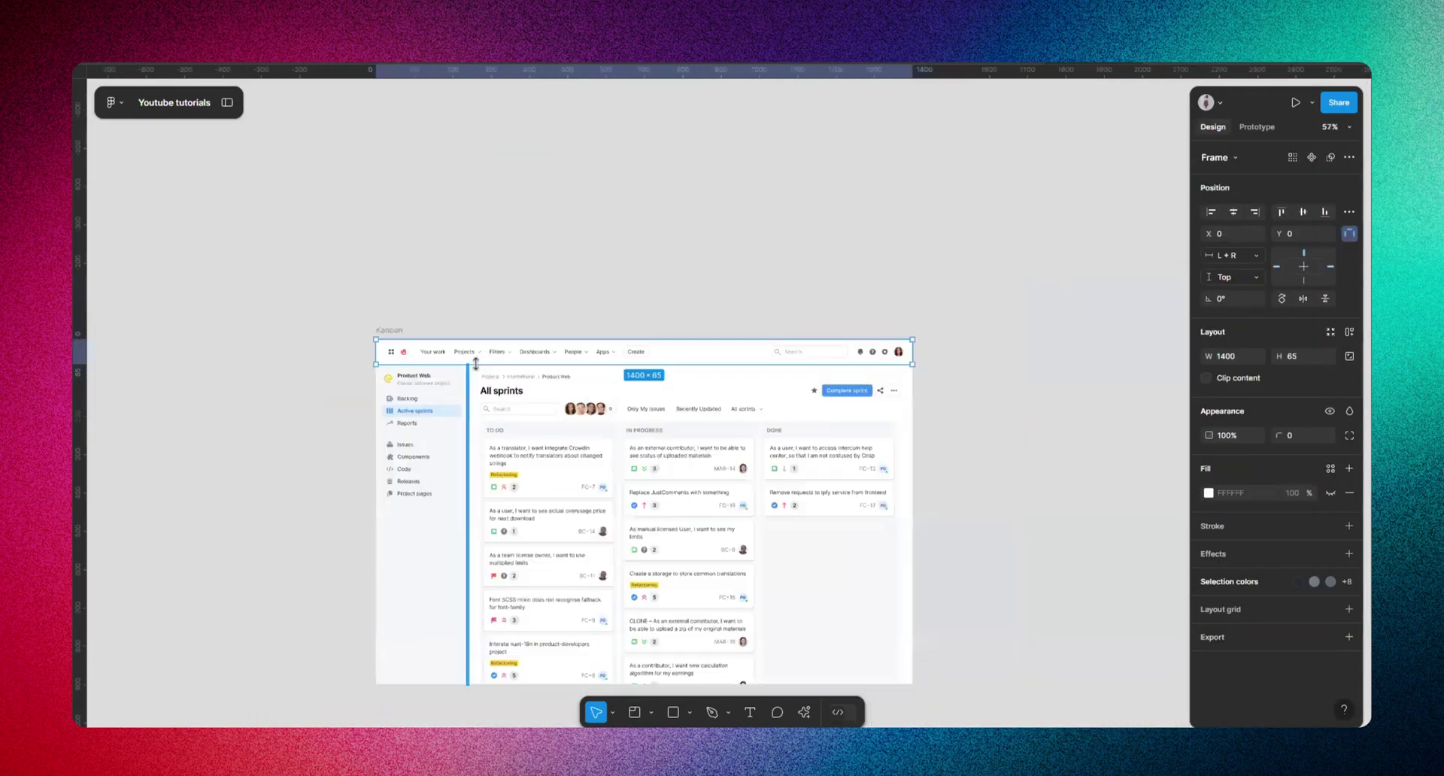
left_click_drag(516, 354, 555, 226)
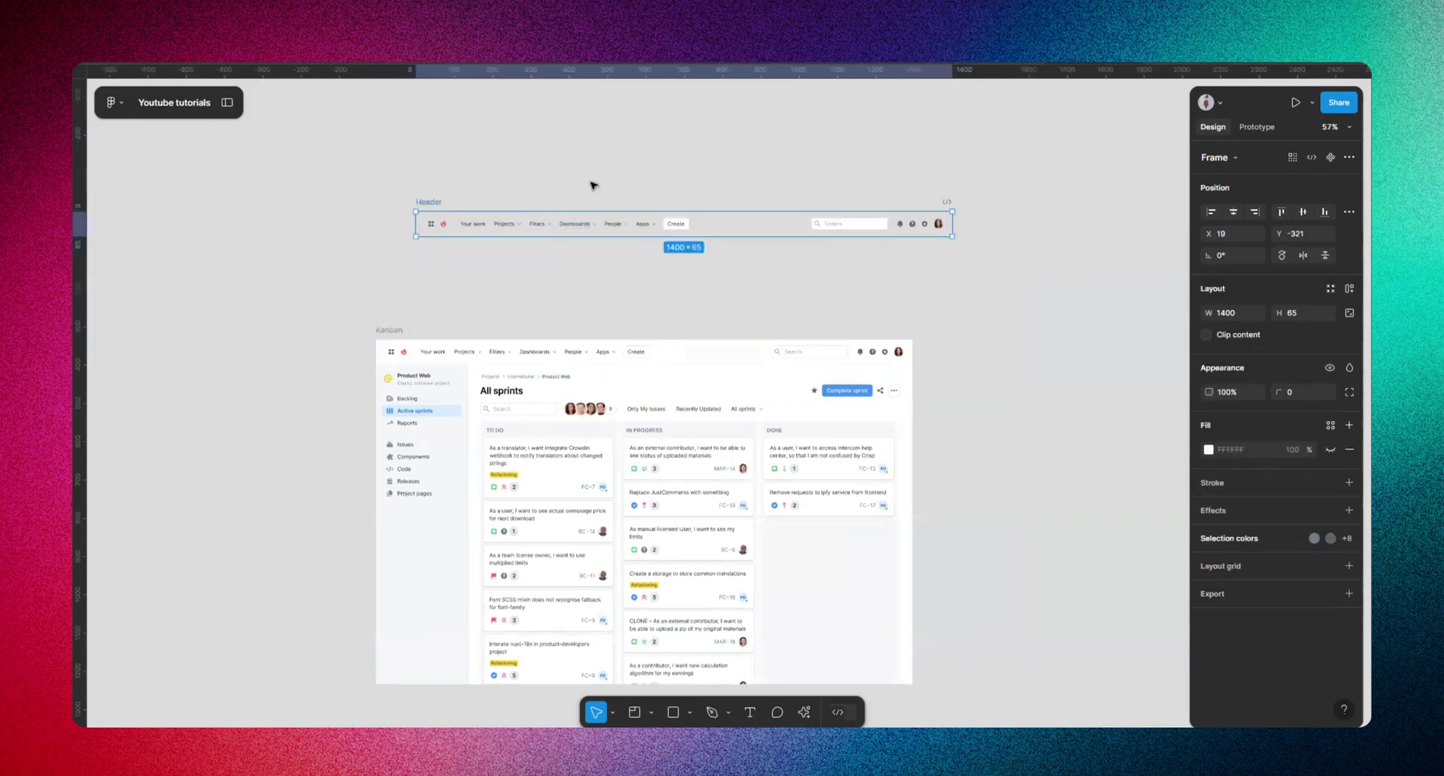
scroll(522, 207, "up", 4)
left_click(520, 244)
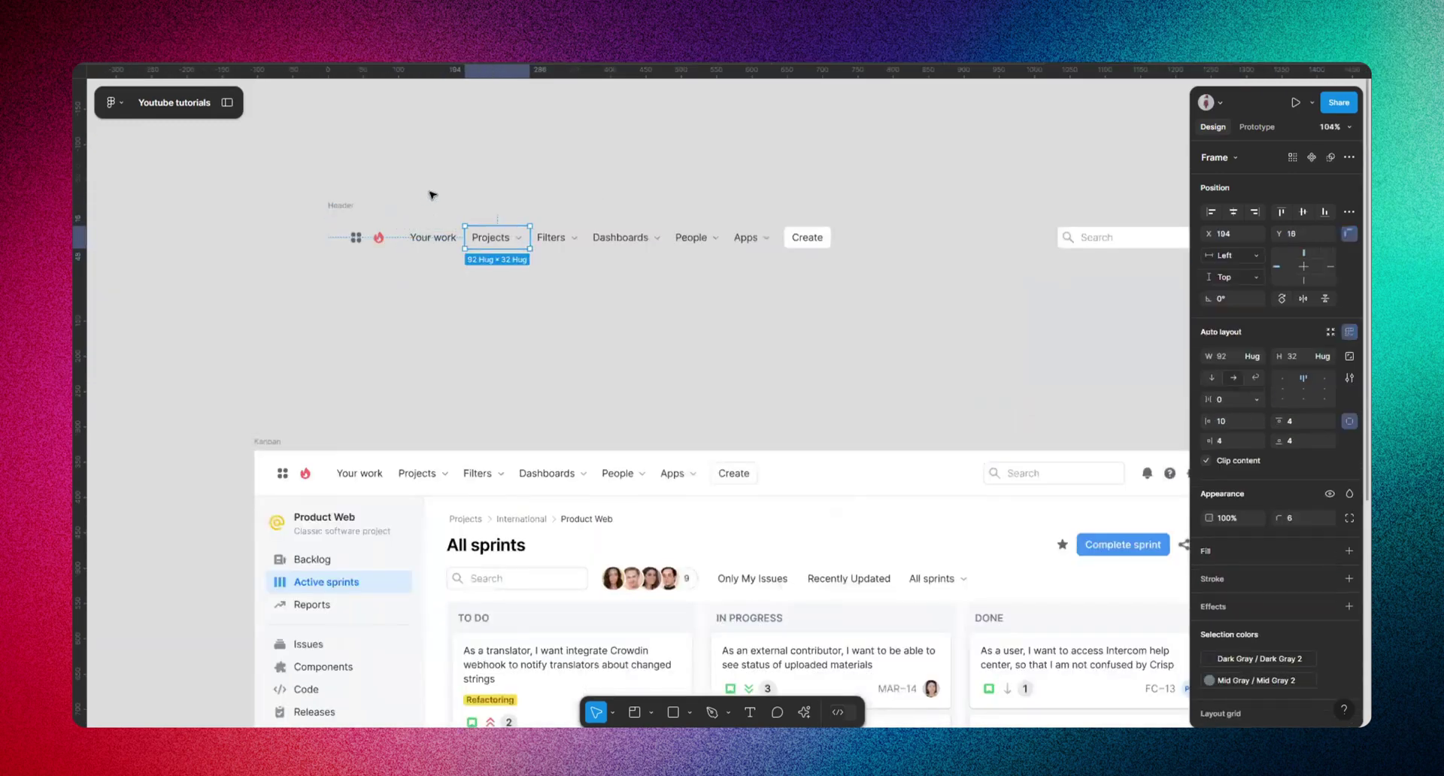
- Try pulling the sidebar out of the Kanban frame onto the canvas, to about X -457, Y 77
scroll(484, 316, "down", 5)
left_click(354, 367)
left_click_drag(354, 367, 252, 368)
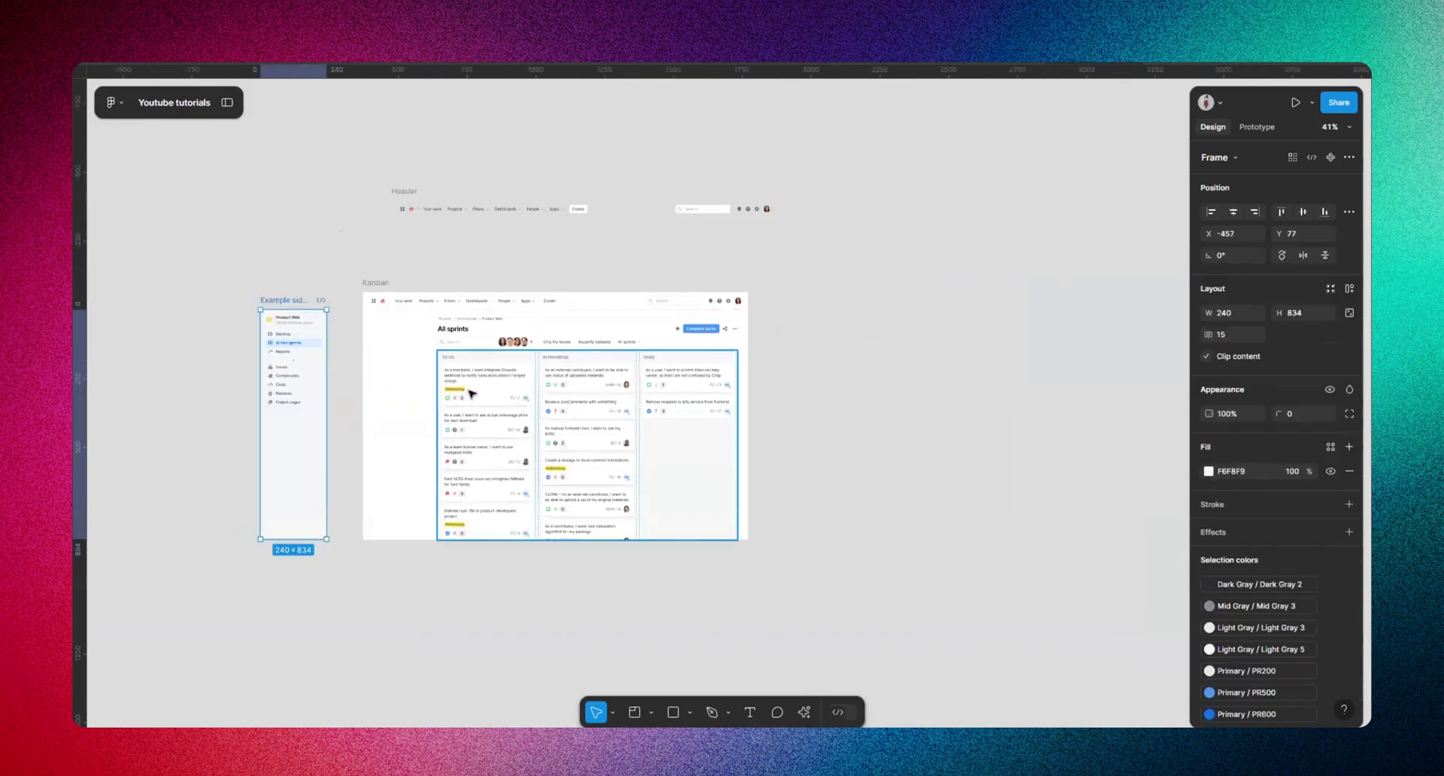
- Try moving the sprint columns and the avatar group lower inside the Kanban frame
left_click(471, 392)
left_click_drag(471, 392, 472, 521)
left_click(514, 342)
left_click_drag(513, 343, 491, 356)
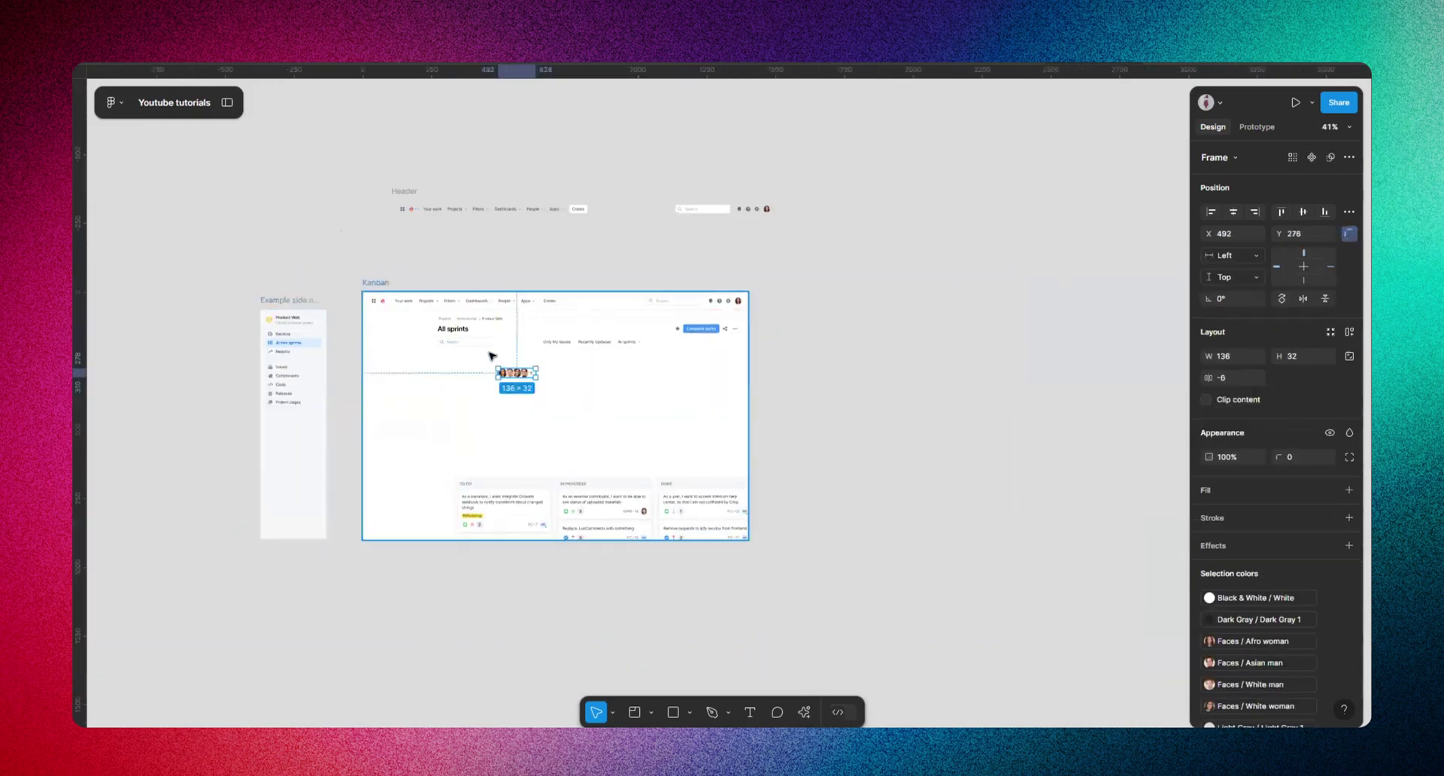
- Undo the moves of the avatar group, the sprint columns and the sidebar
key("ctrl+z")
key("ctrl+z")
key("ctrl+z")
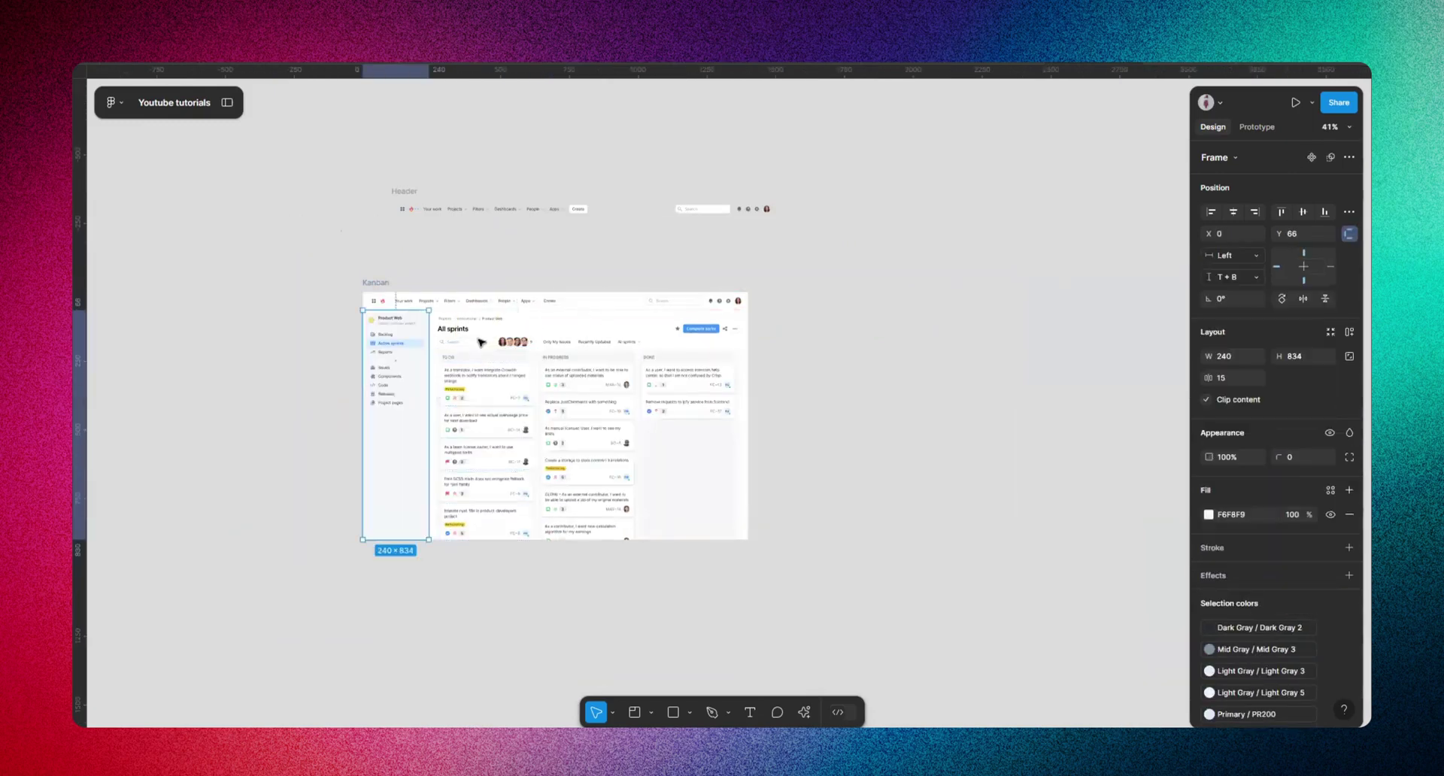
- Deselect everything and examine the Kanban frame's header navigation, search field, icons and sprint board up close
scroll(419, 347, "up", 3)
scroll(535, 177, "up", 2)
left_click(536, 177)
scroll(535, 177, "down", 3)
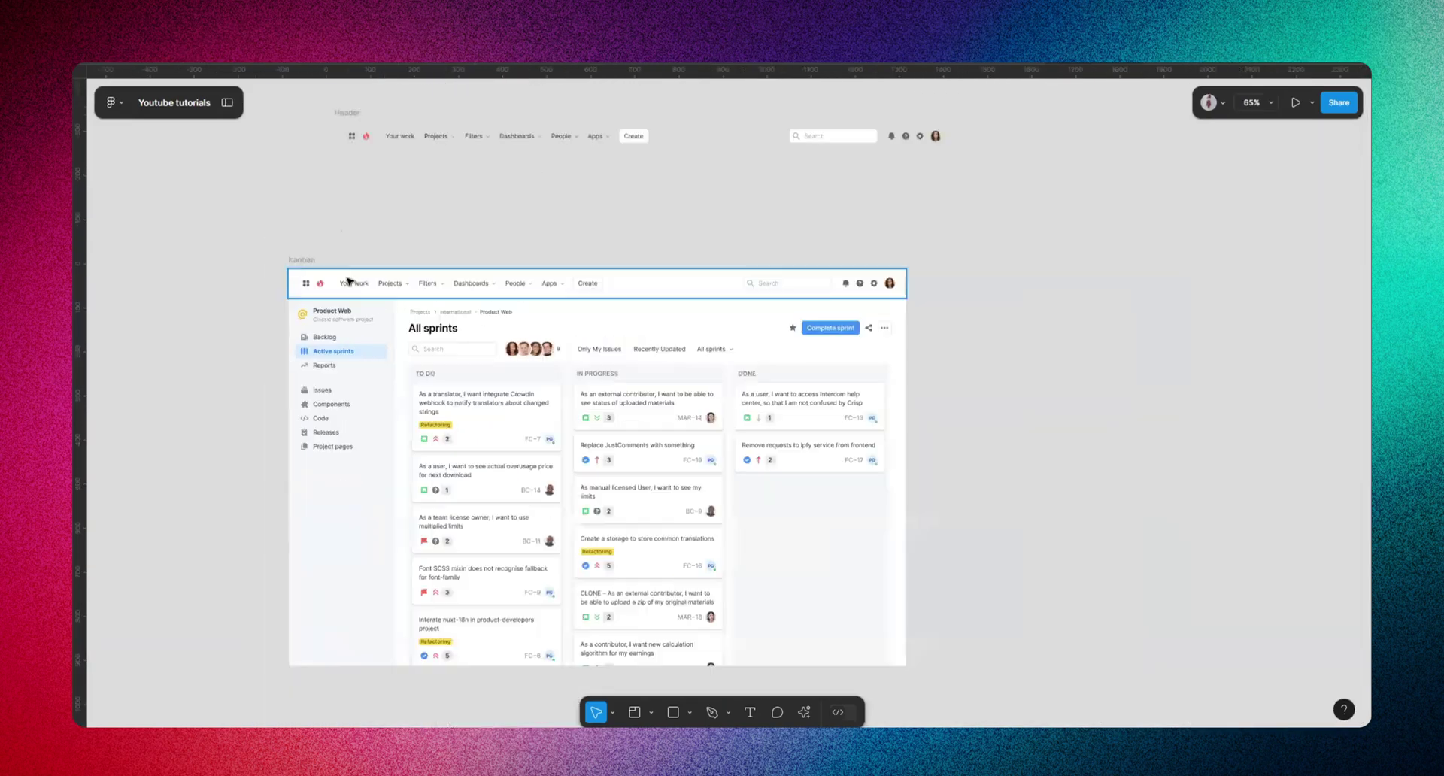
scroll(516, 241, "up", 3)
scroll(764, 535, "down", 2)
scroll(688, 357, "up", 3)
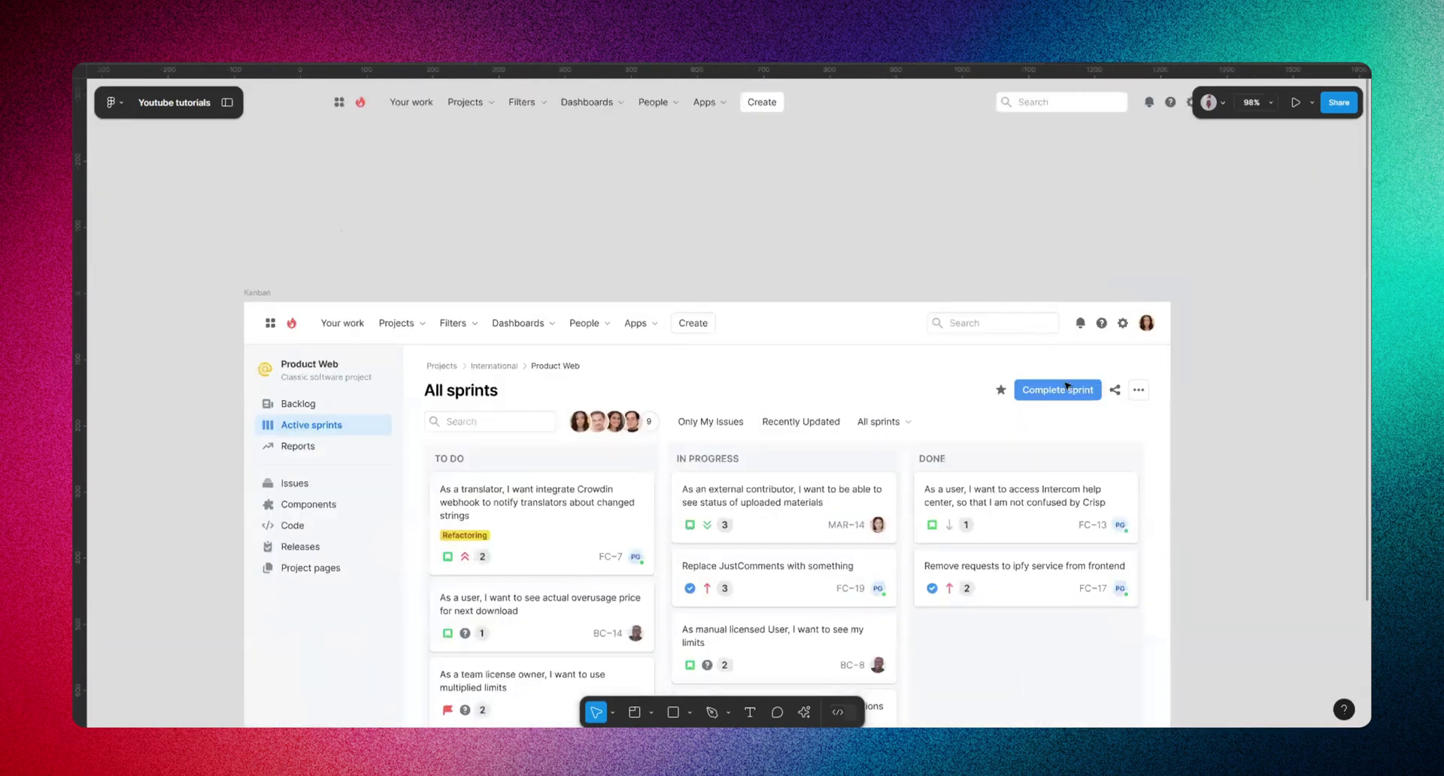
scroll(508, 350, "down", 2)
scroll(936, 314, "up", 3)
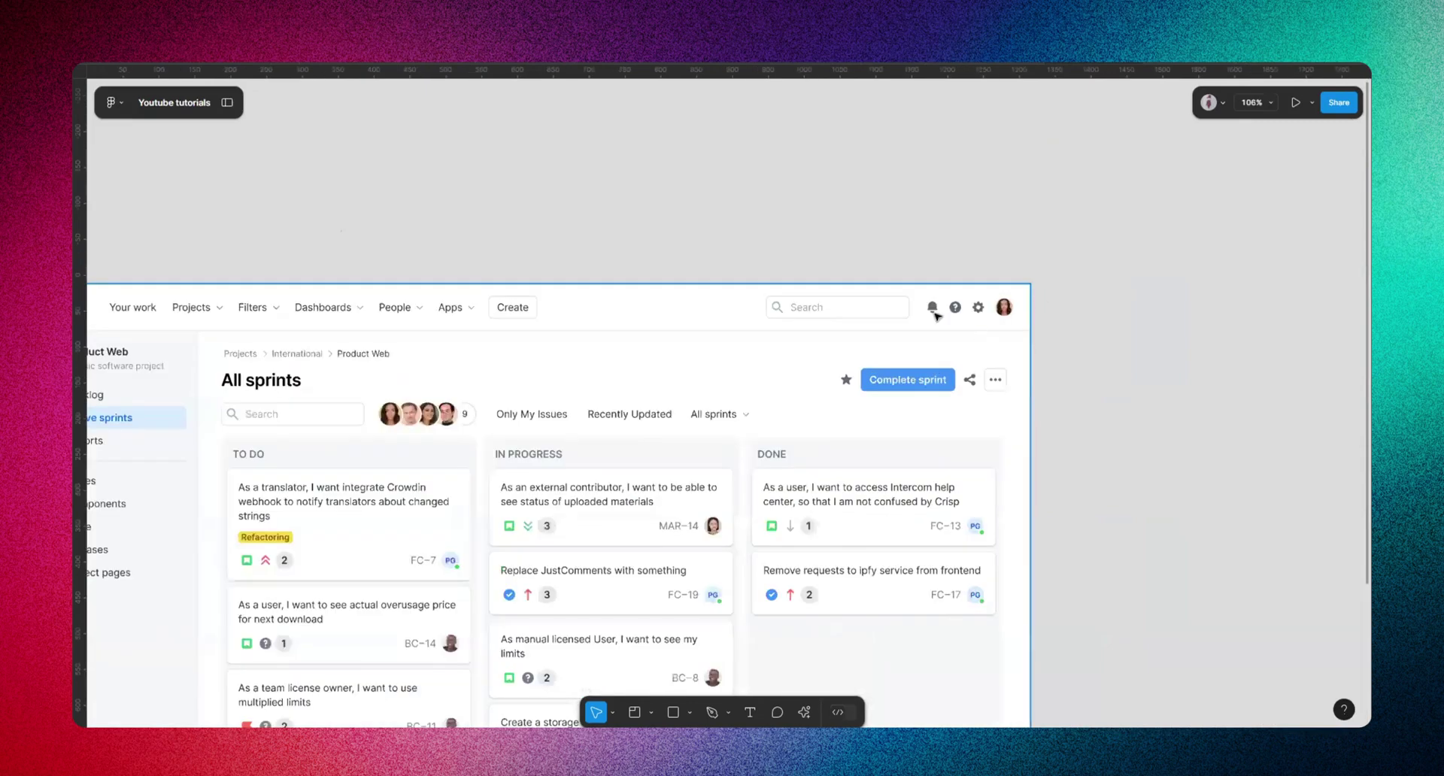
scroll(1038, 324, "up", 3)
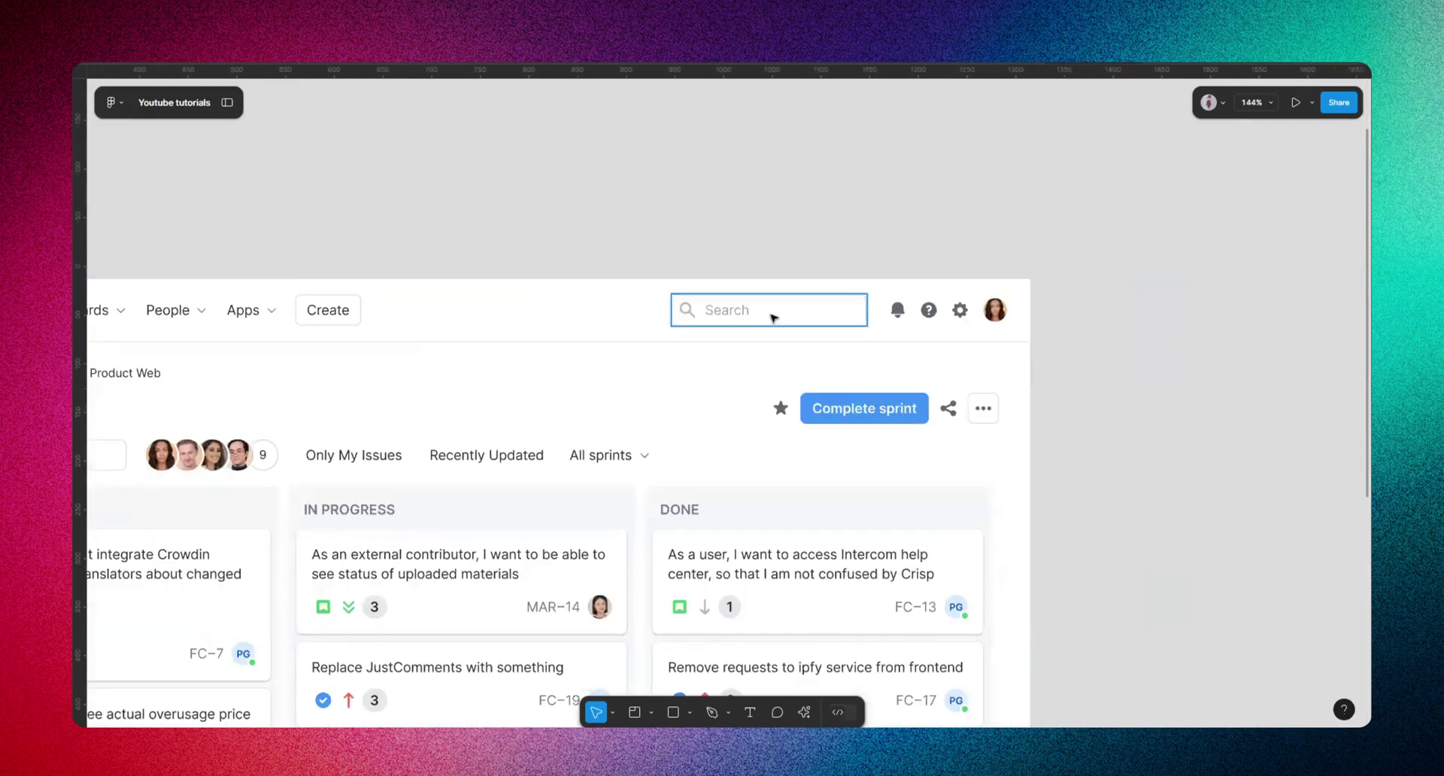
scroll(666, 399, "down", 3)
scroll(928, 403, "up", 3)
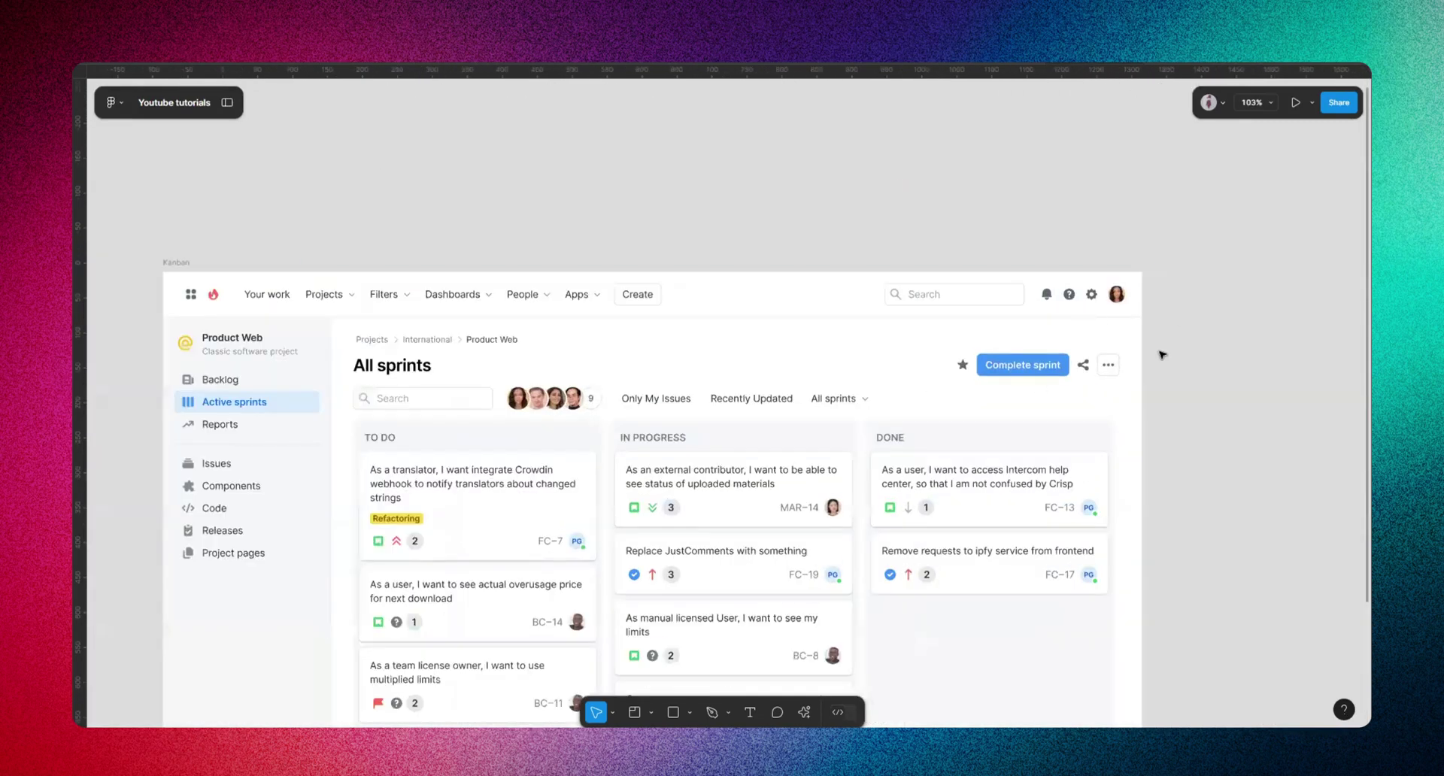
scroll(1162, 355, "up", 3)
scroll(827, 331, "down", 3)
scroll(579, 303, "up", 1)
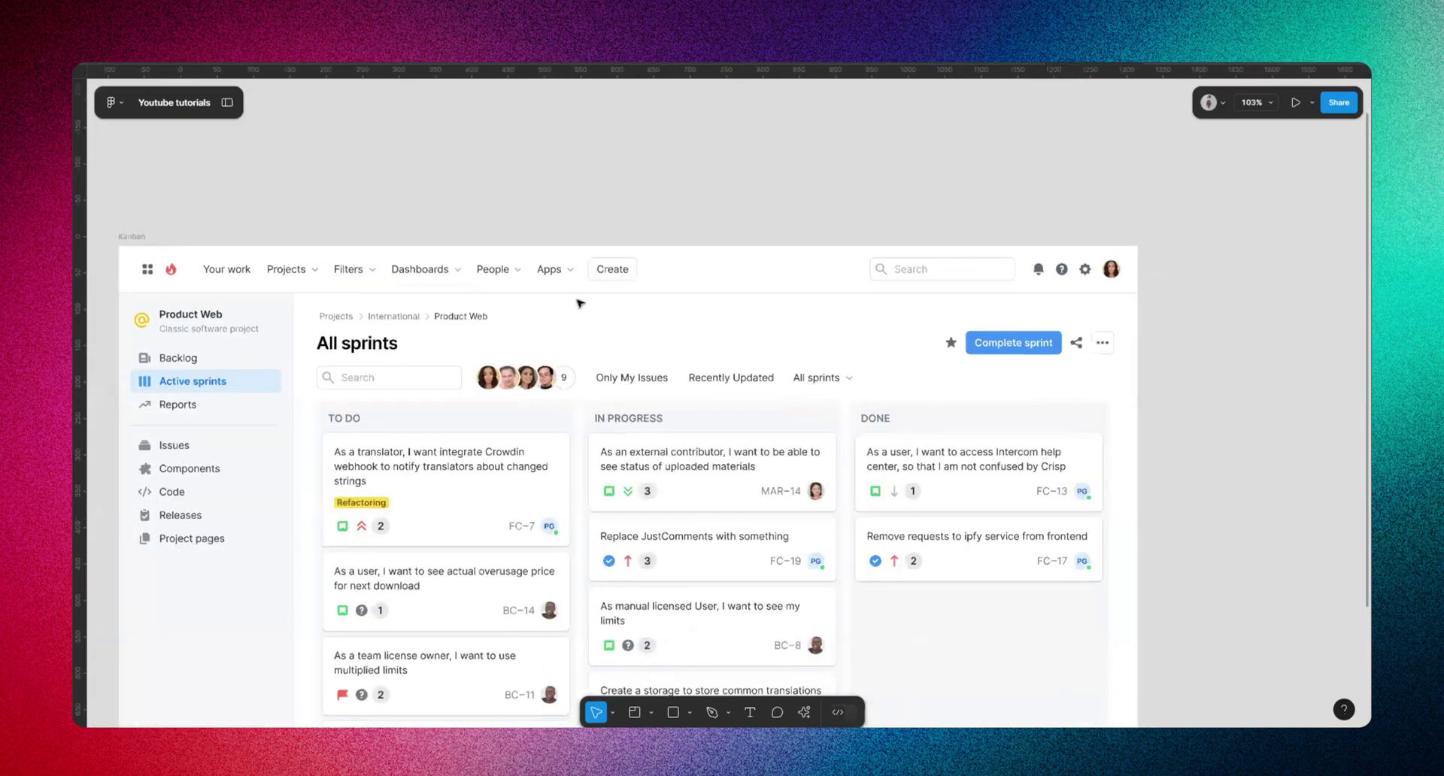
scroll(495, 276, "down", 3)
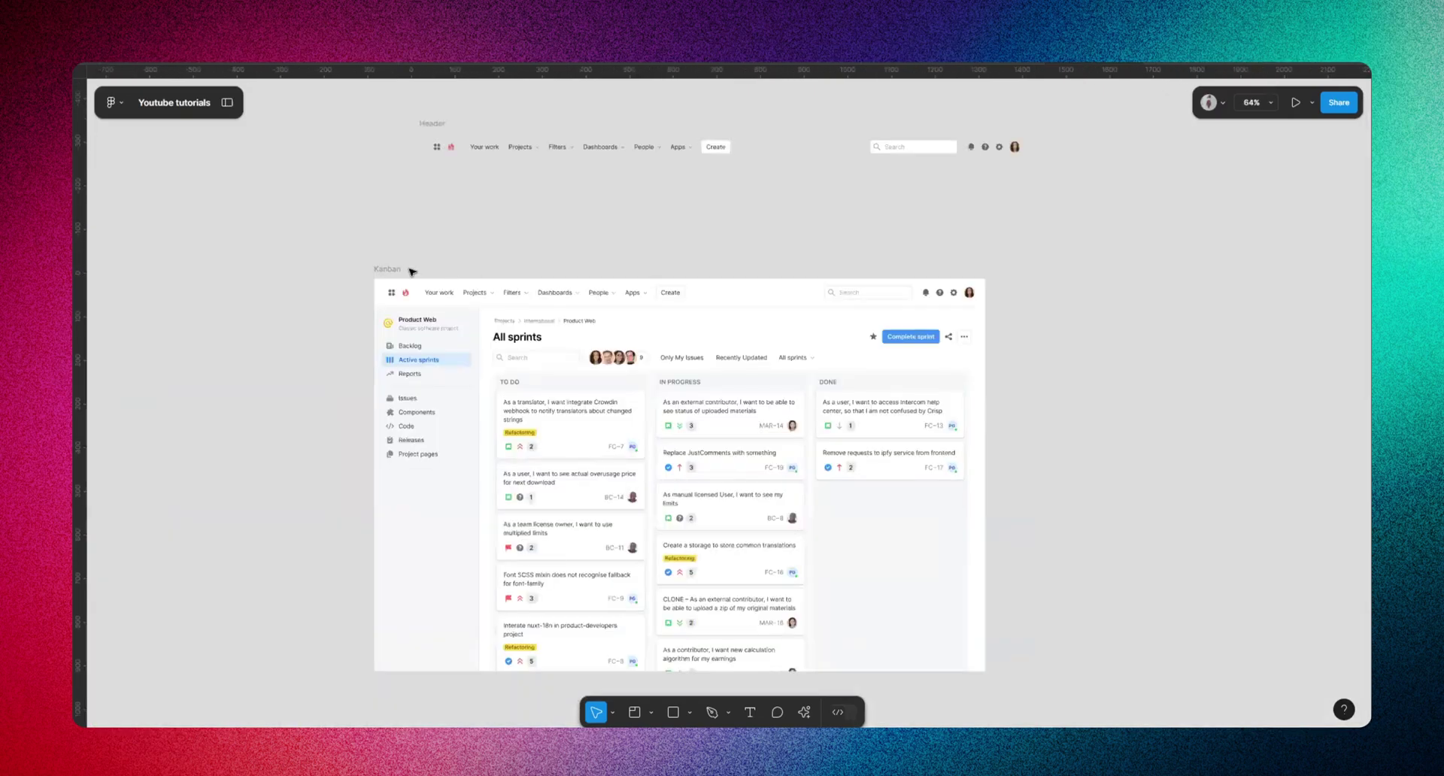
- Select the whole Kanban frame and examine its sidebar, task columns and overall composition
left_click(391, 270)
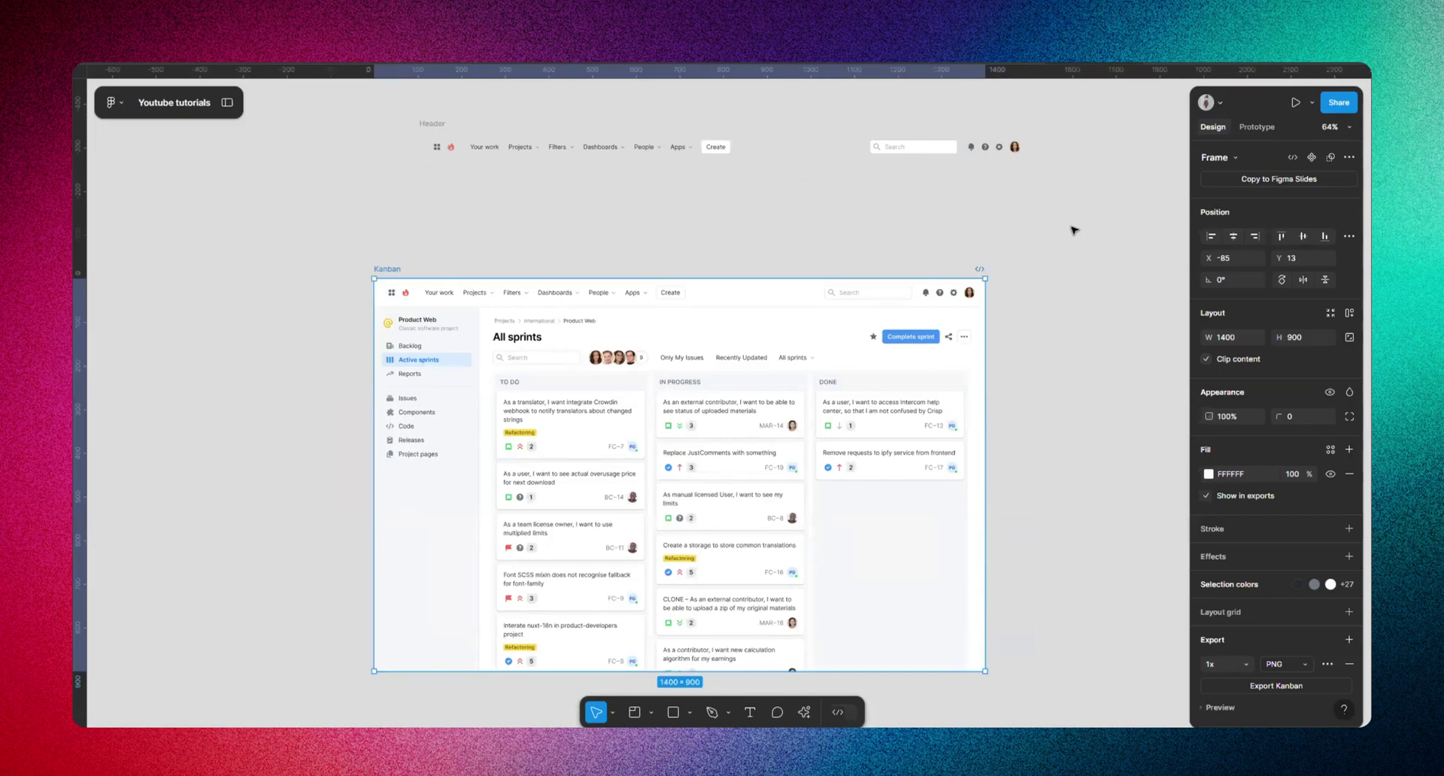
scroll(532, 263, "down", 3)
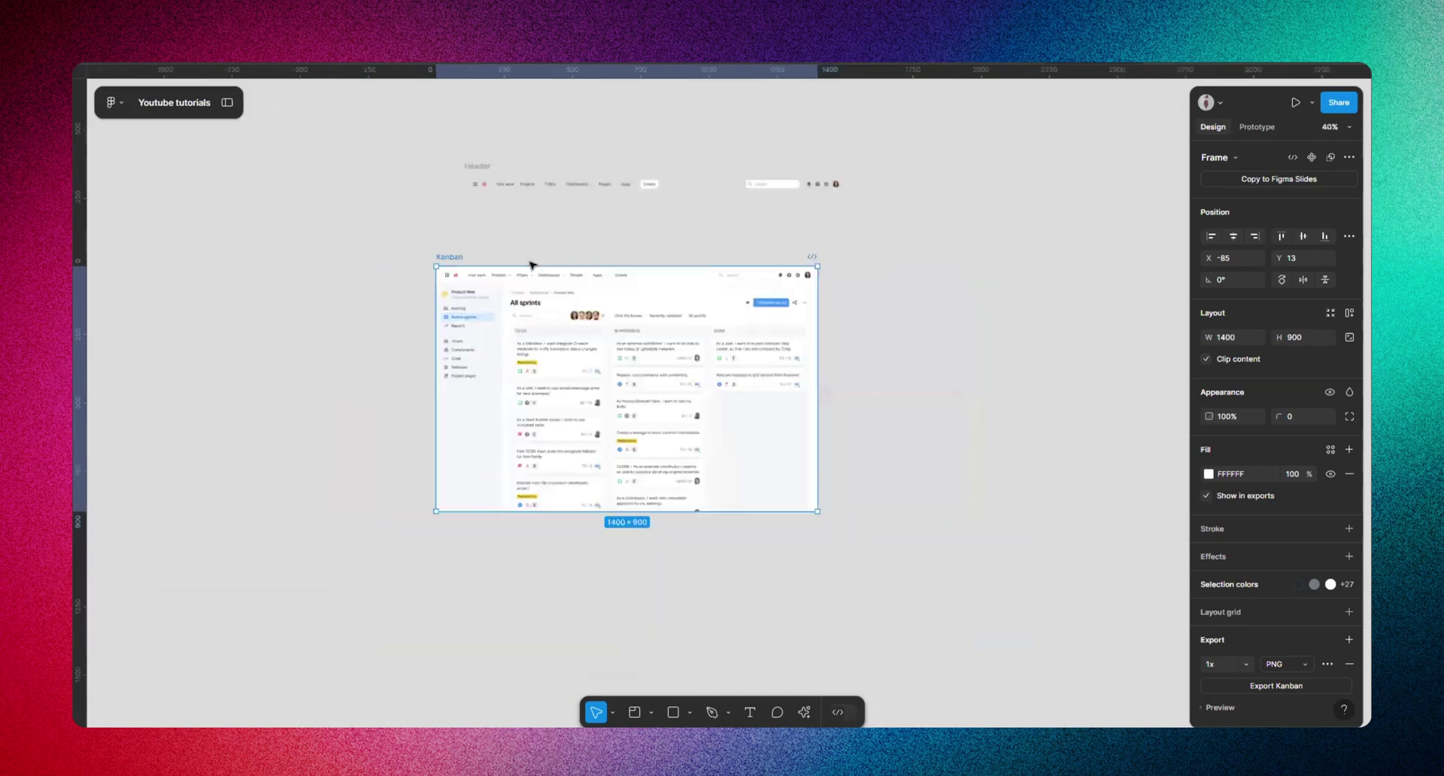
scroll(651, 254, "up", 3)
scroll(530, 264, "up", 5)
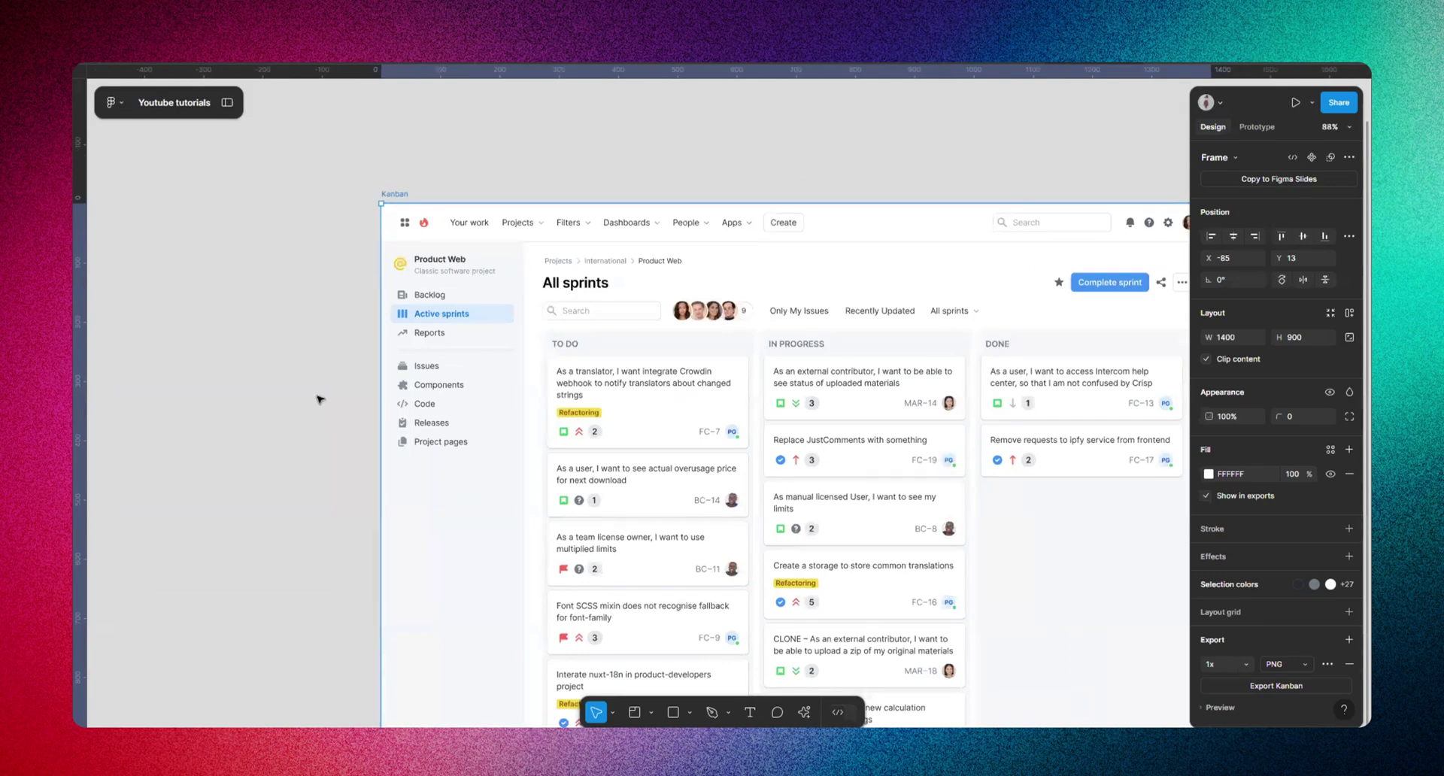
scroll(321, 400, "down", 5)
scroll(213, 328, "up", 3)
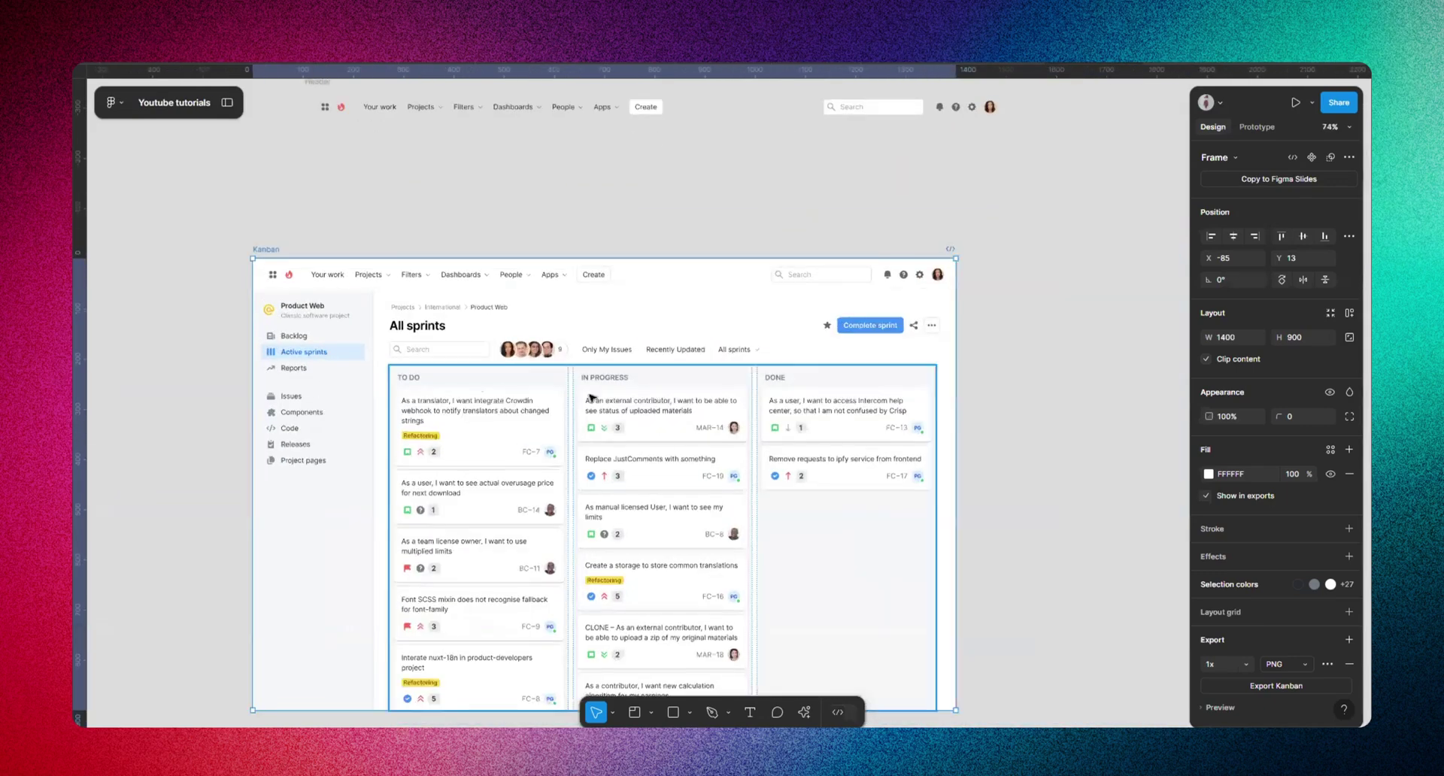
scroll(470, 399, "down", 3)
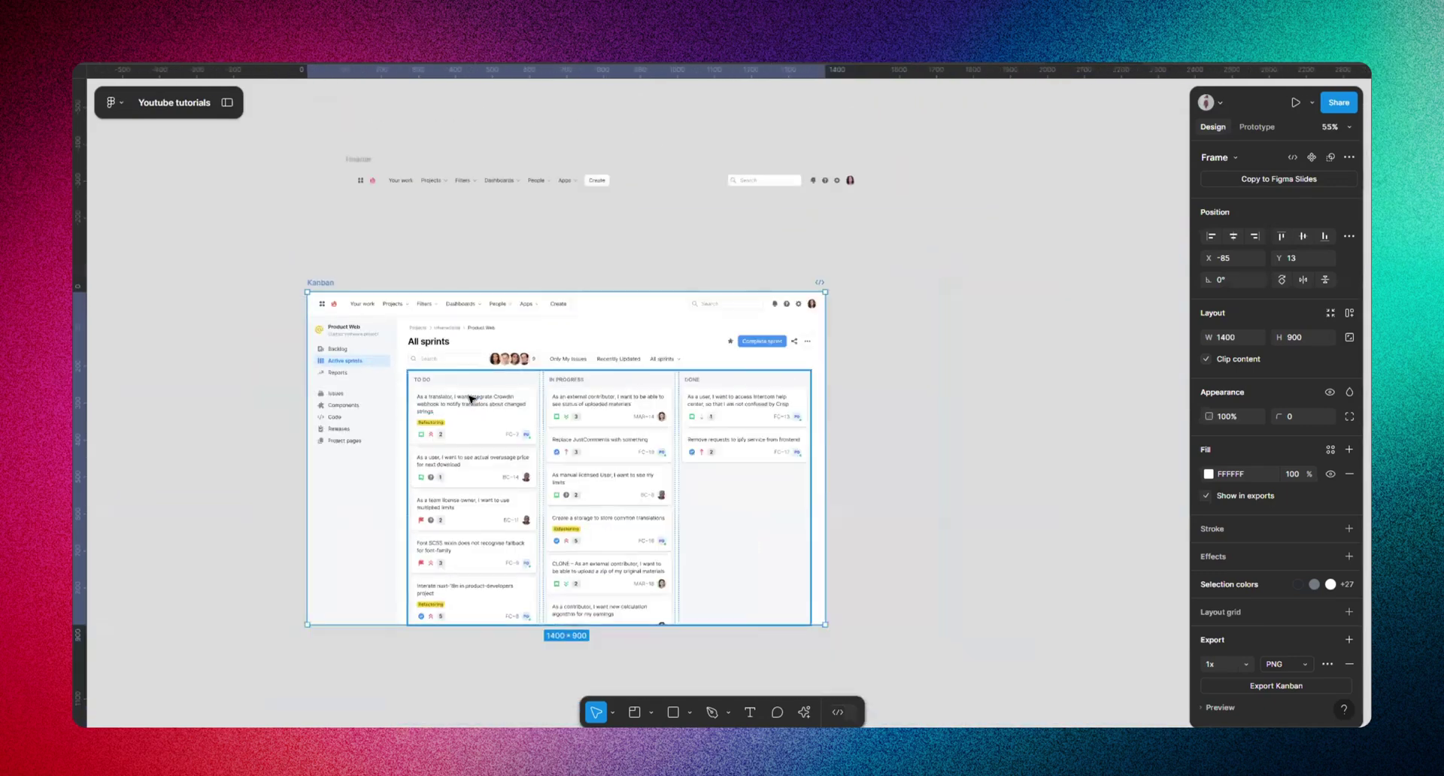
scroll(310, 323, "up", 3)
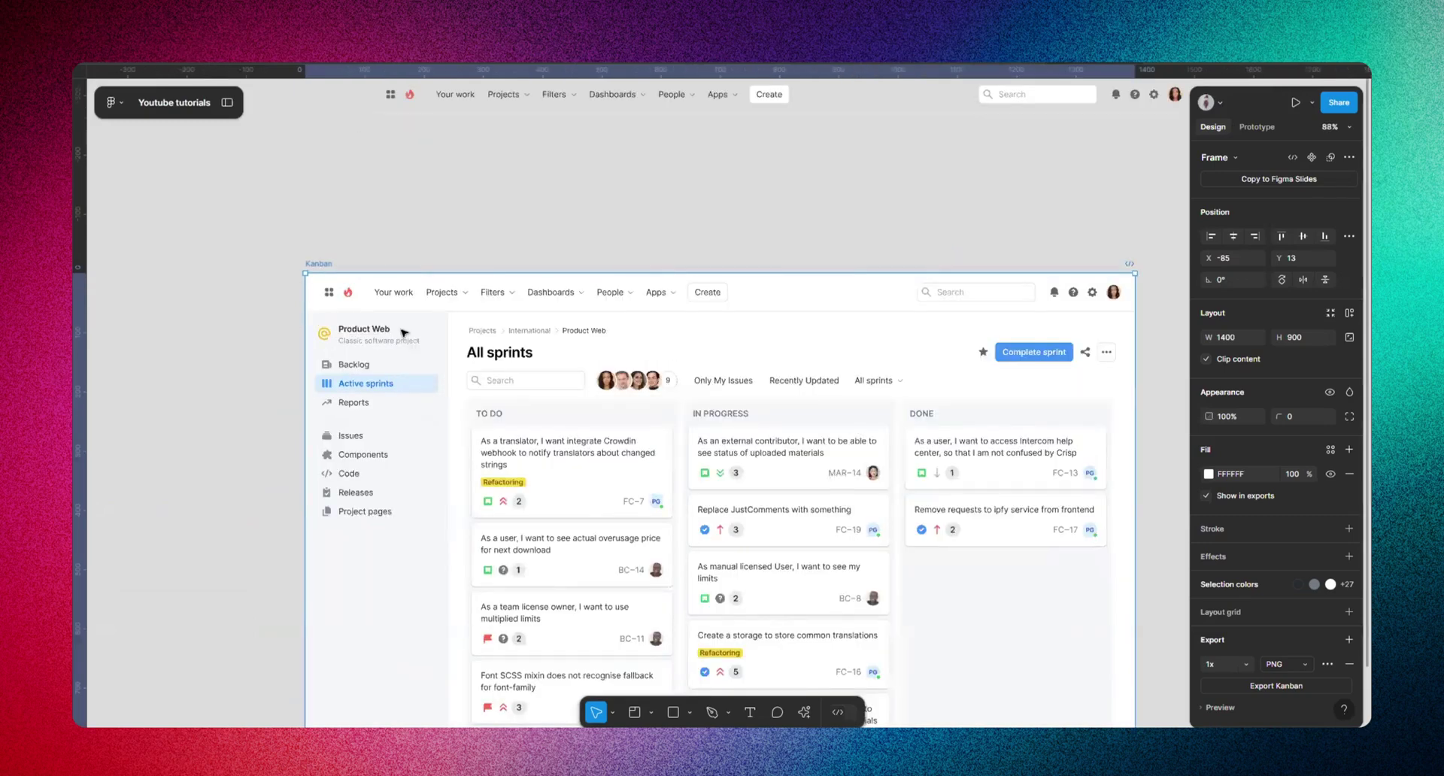
scroll(404, 332, "down", 3)
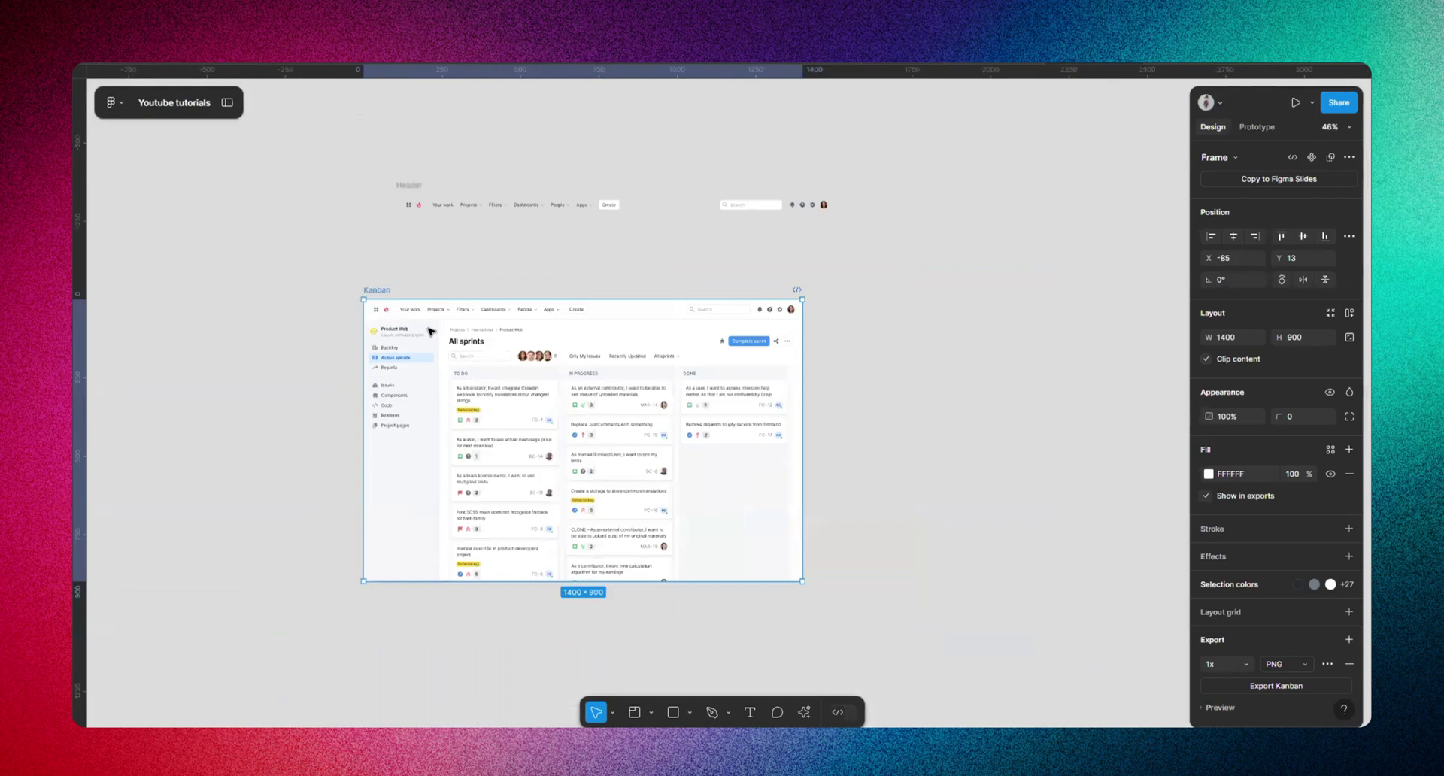
scroll(481, 331, "up", 5)
scroll(391, 353, "down", 4)
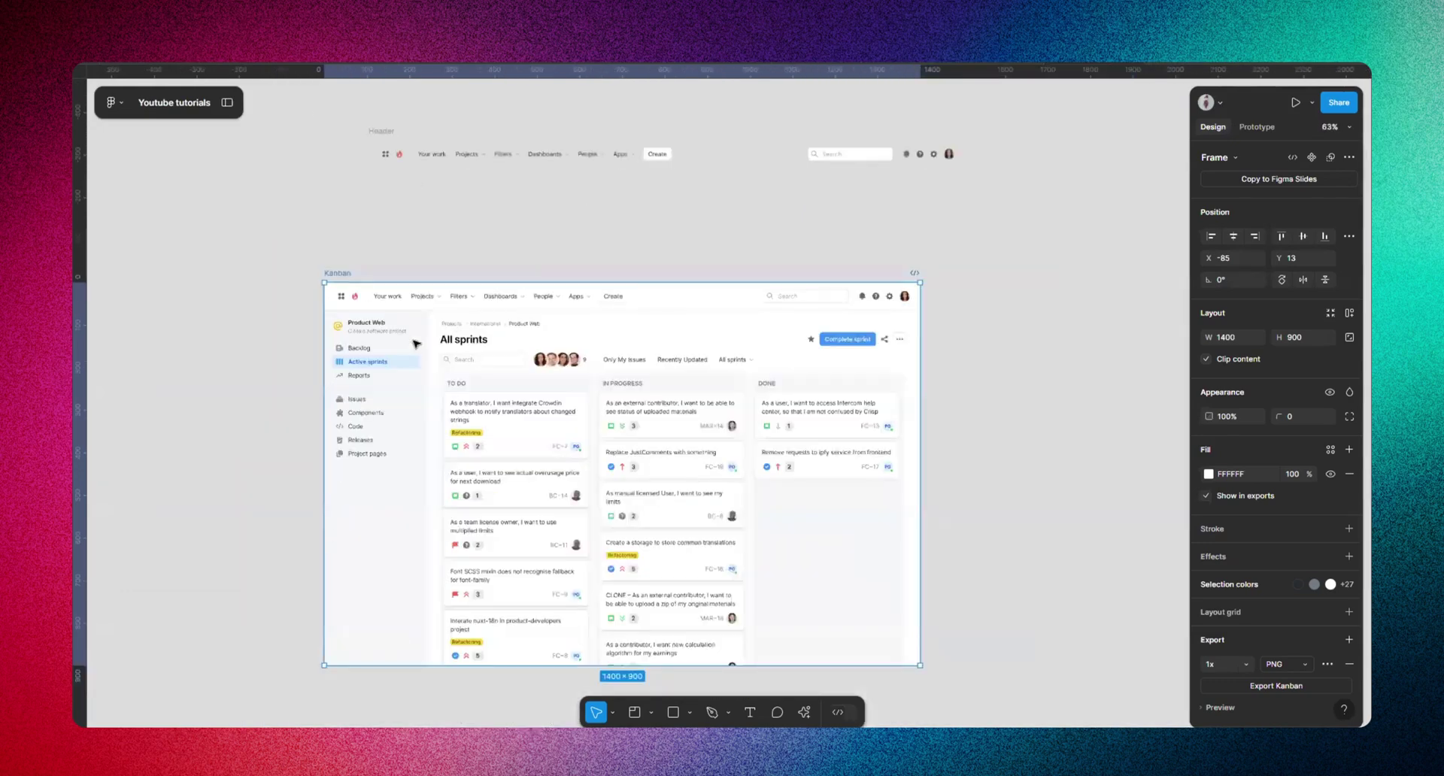
- Select the Active sprints item in the Kanban frame's sidebar and examine its auto layout spacing, fill and selection colours
scroll(391, 354, "up", 3)
scroll(359, 335, "up", 3)
scroll(304, 399, "down", 3)
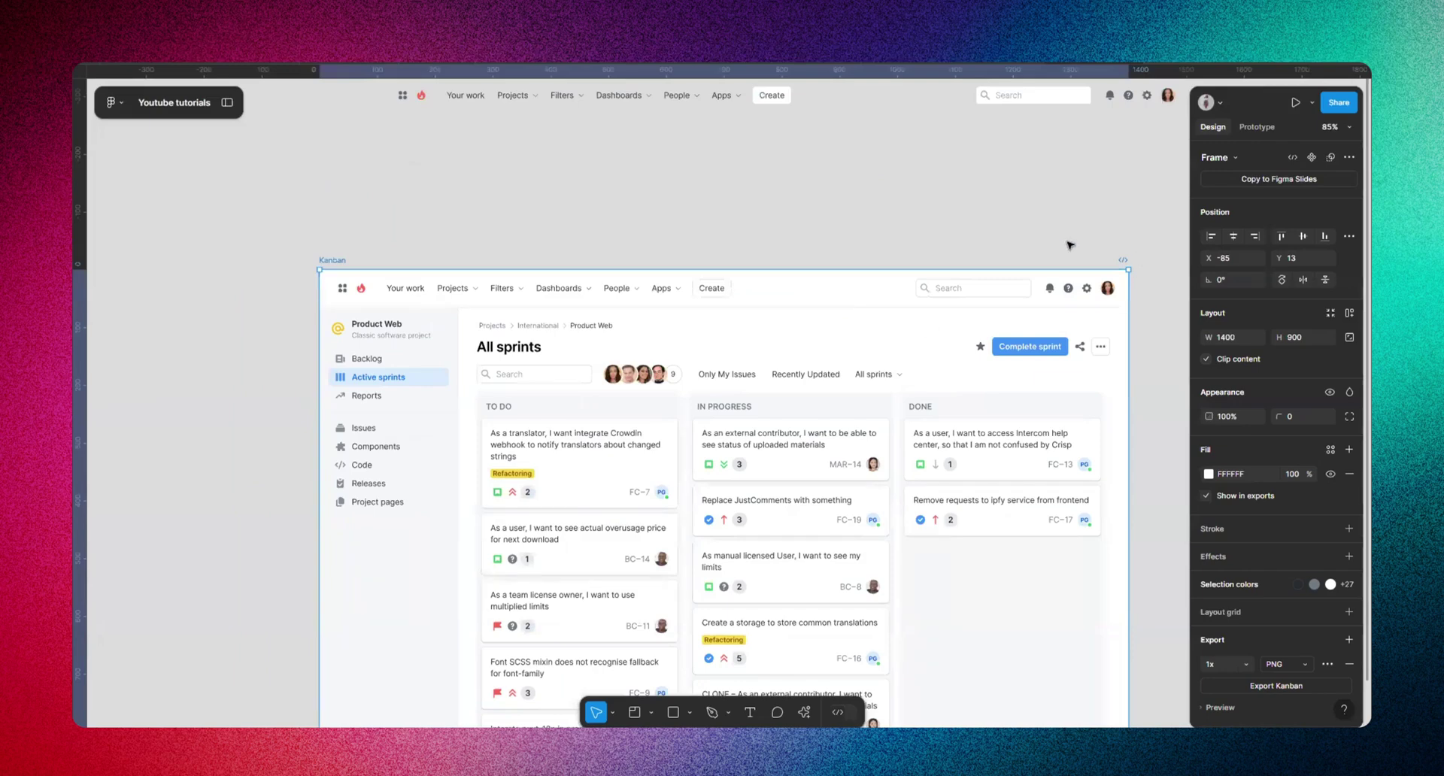
scroll(325, 254, "up", 3)
scroll(344, 243, "down", 3)
scroll(308, 366, "up", 5)
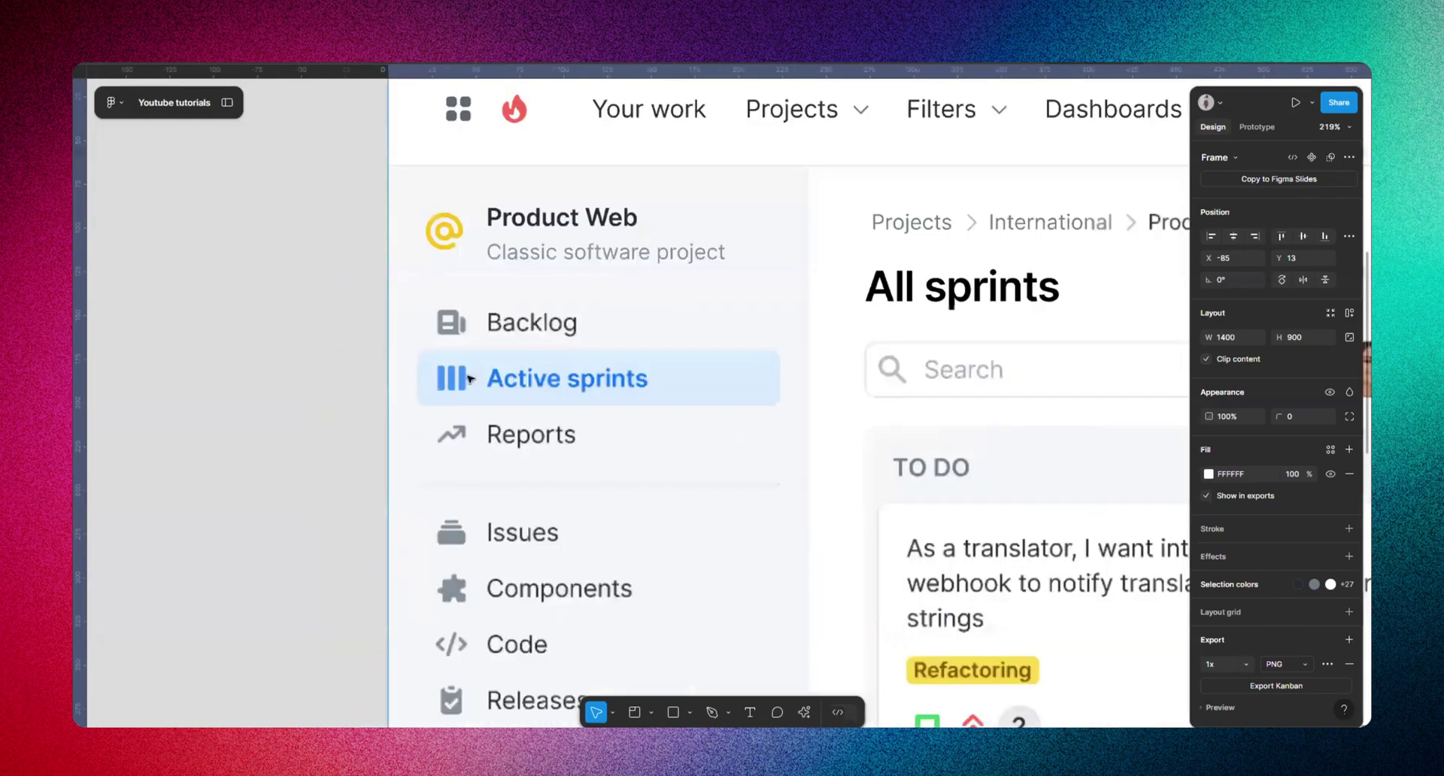
left_click(670, 377)
scroll(262, 304, "down", 2)
scroll(408, 250, "up", 2)
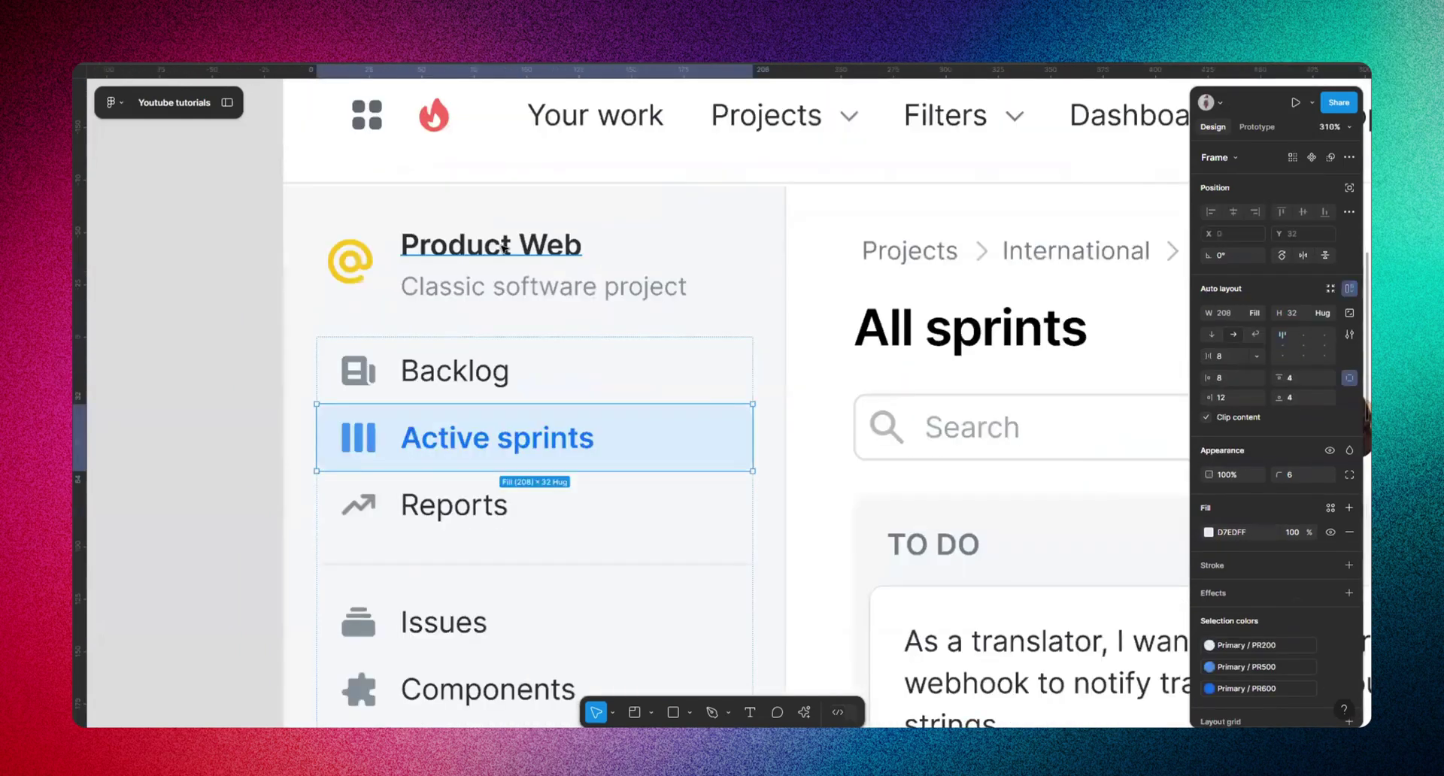
- Compare the typography of the sidebar's Product Web title with its Classic software project subtitle, inspecting each text layer's properties
left_click(411, 251)
scroll(412, 253, "up", 5)
scroll(468, 261, "up", 2)
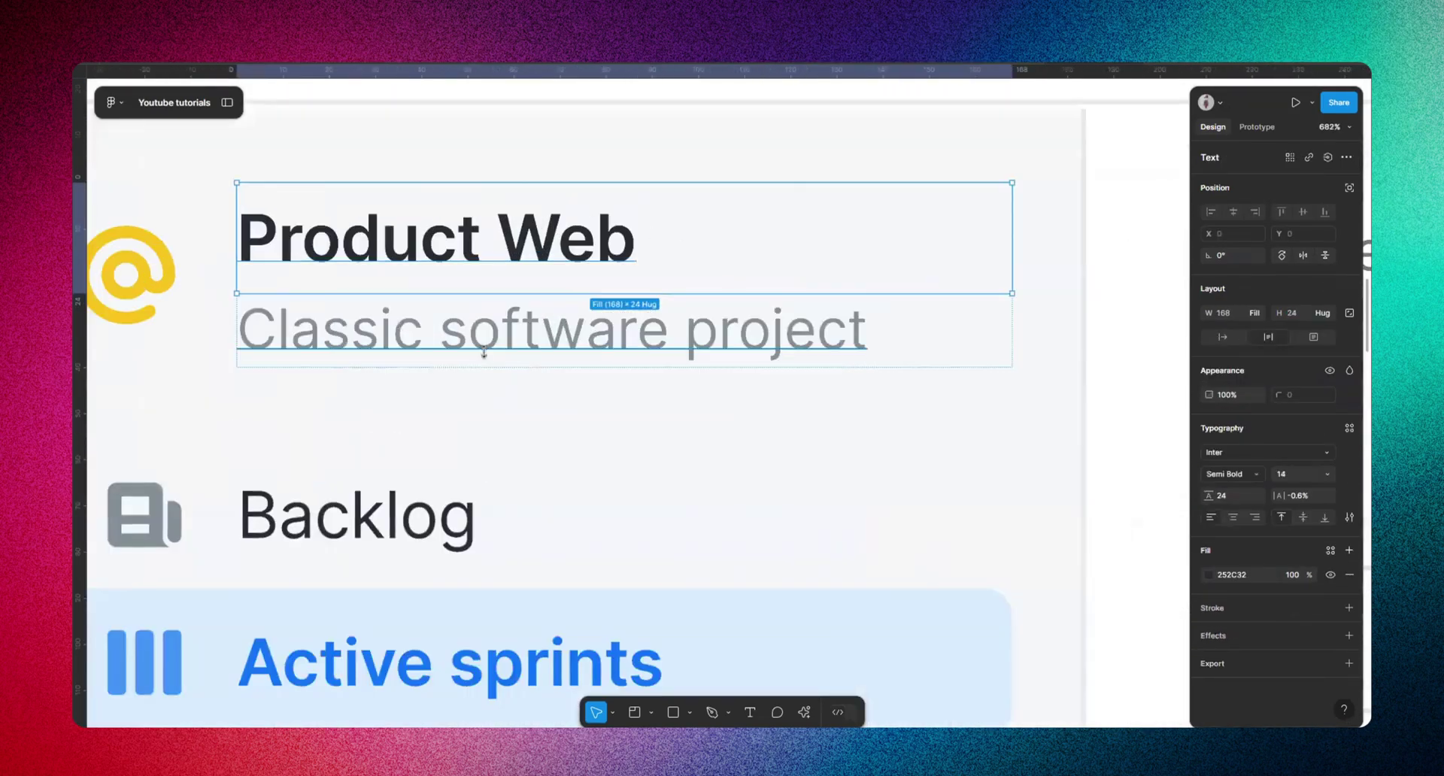
left_click(480, 335)
scroll(412, 325, "down", 3)
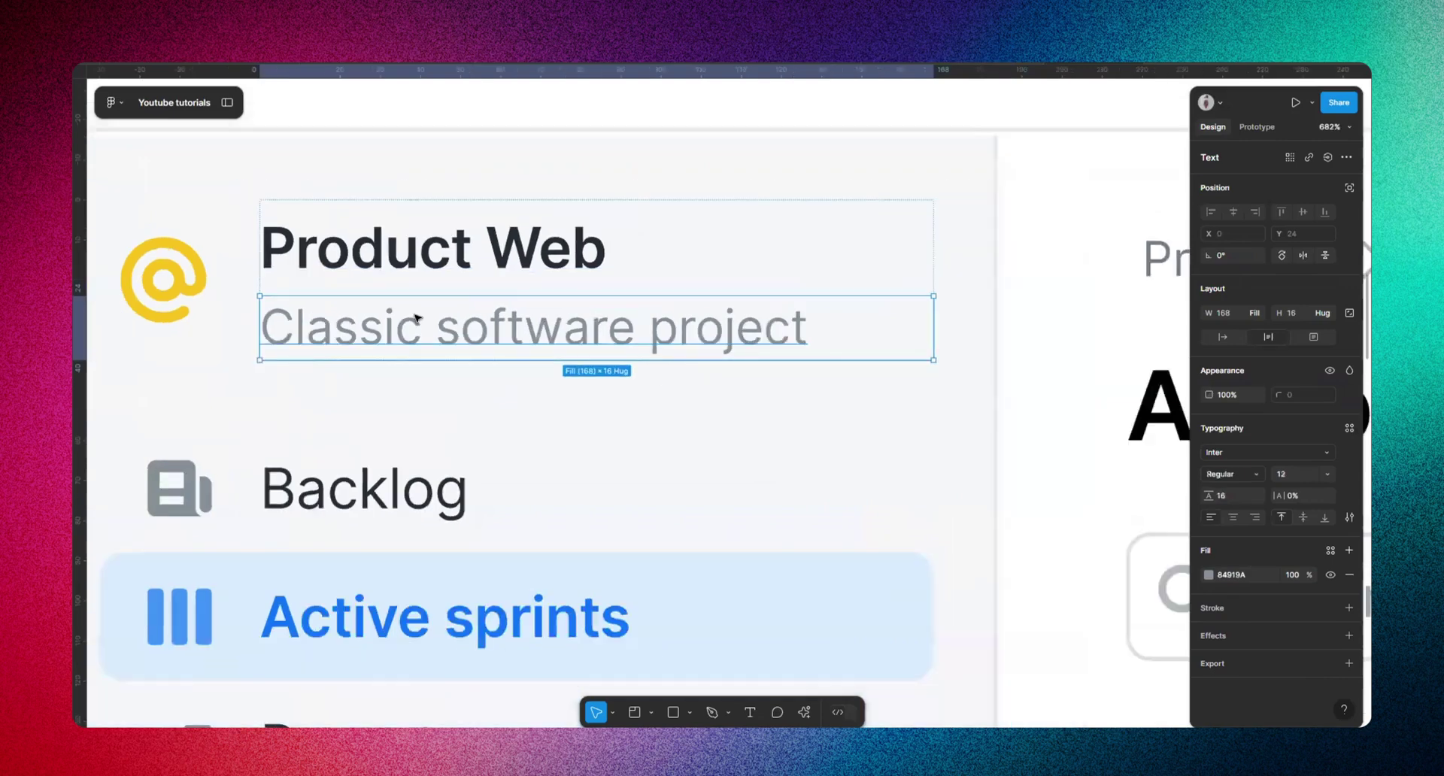
scroll(348, 308, "up", 5)
left_click(496, 305)
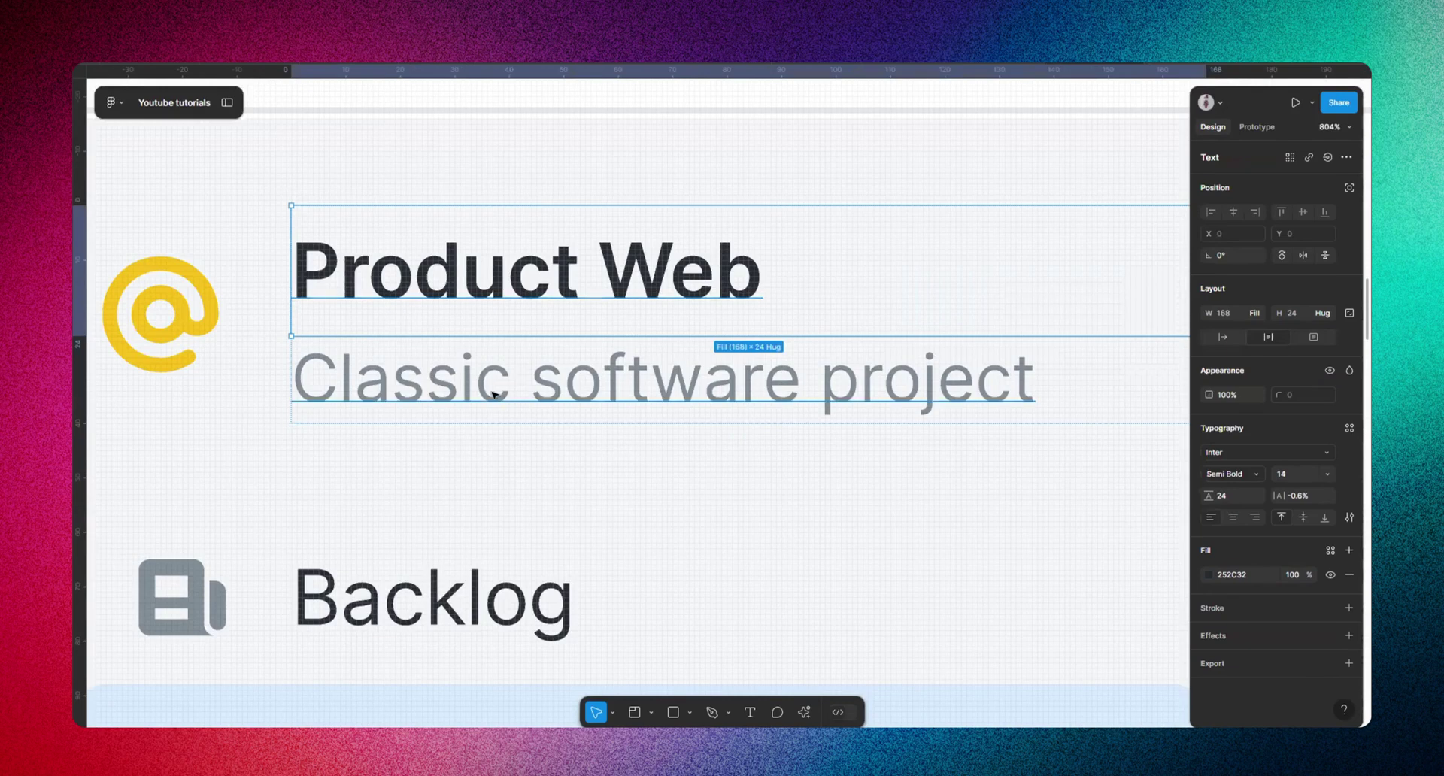
left_click(496, 394)
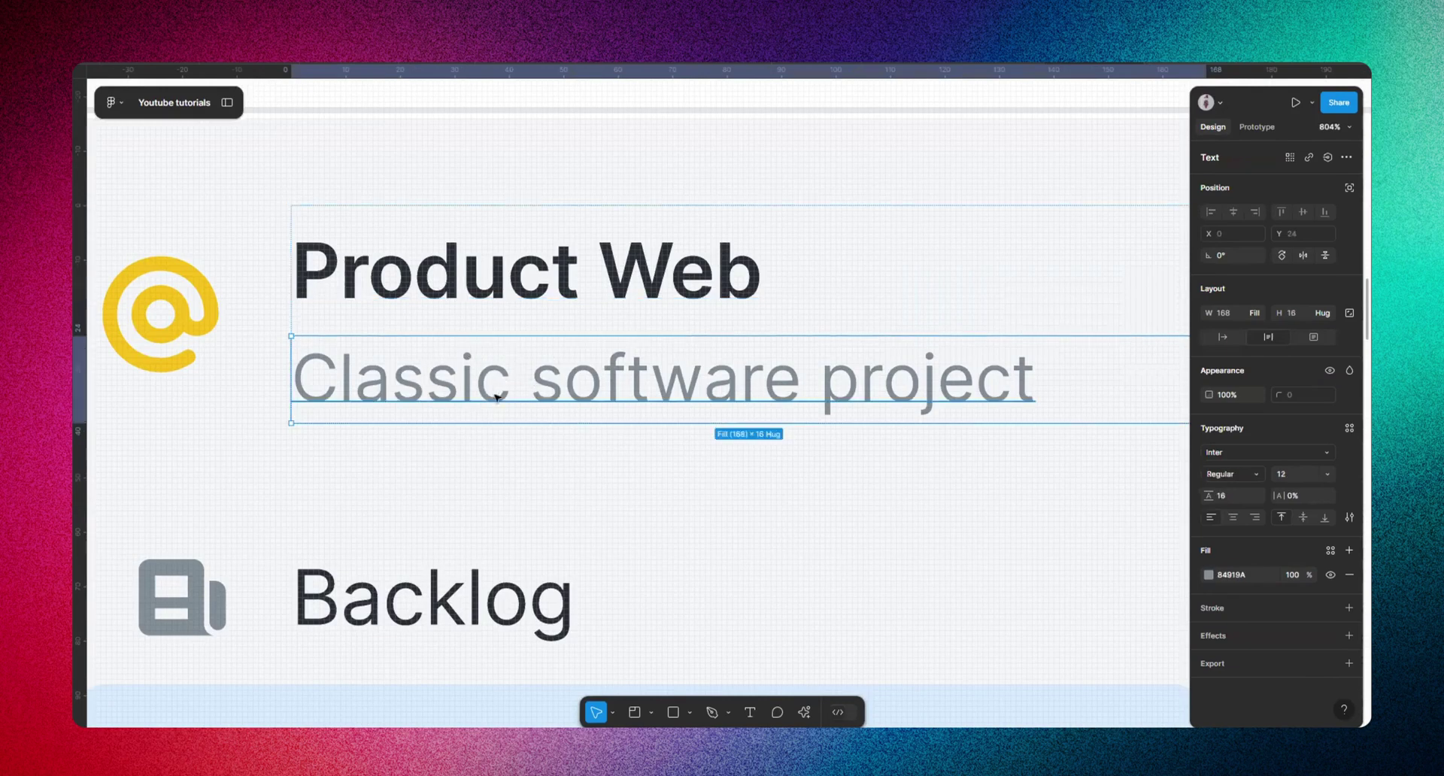
scroll(421, 395, "down", 10)
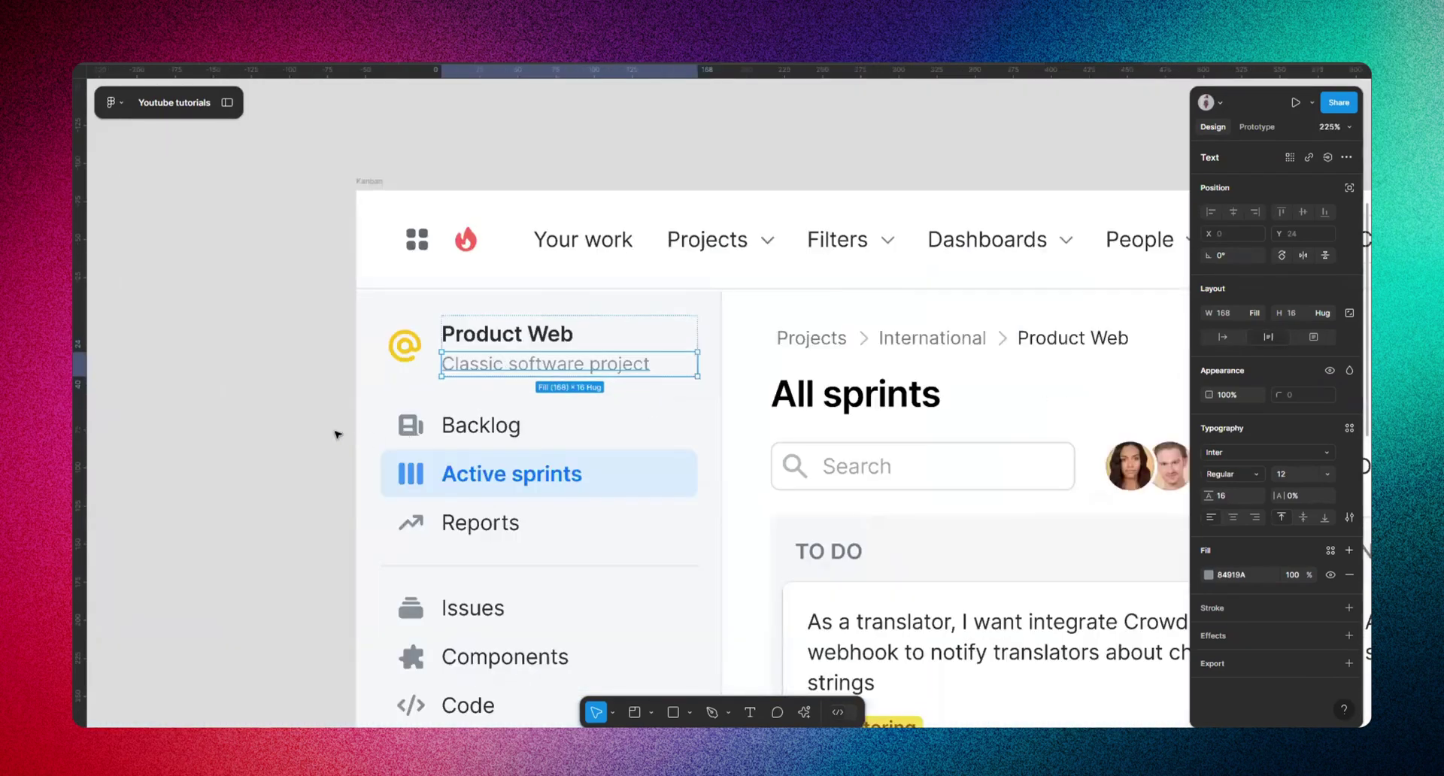
- Inspect the text properties of the Search placeholder beneath the All sprints heading
key("Escape")
scroll(519, 424, "up", 10)
left_click(538, 428)
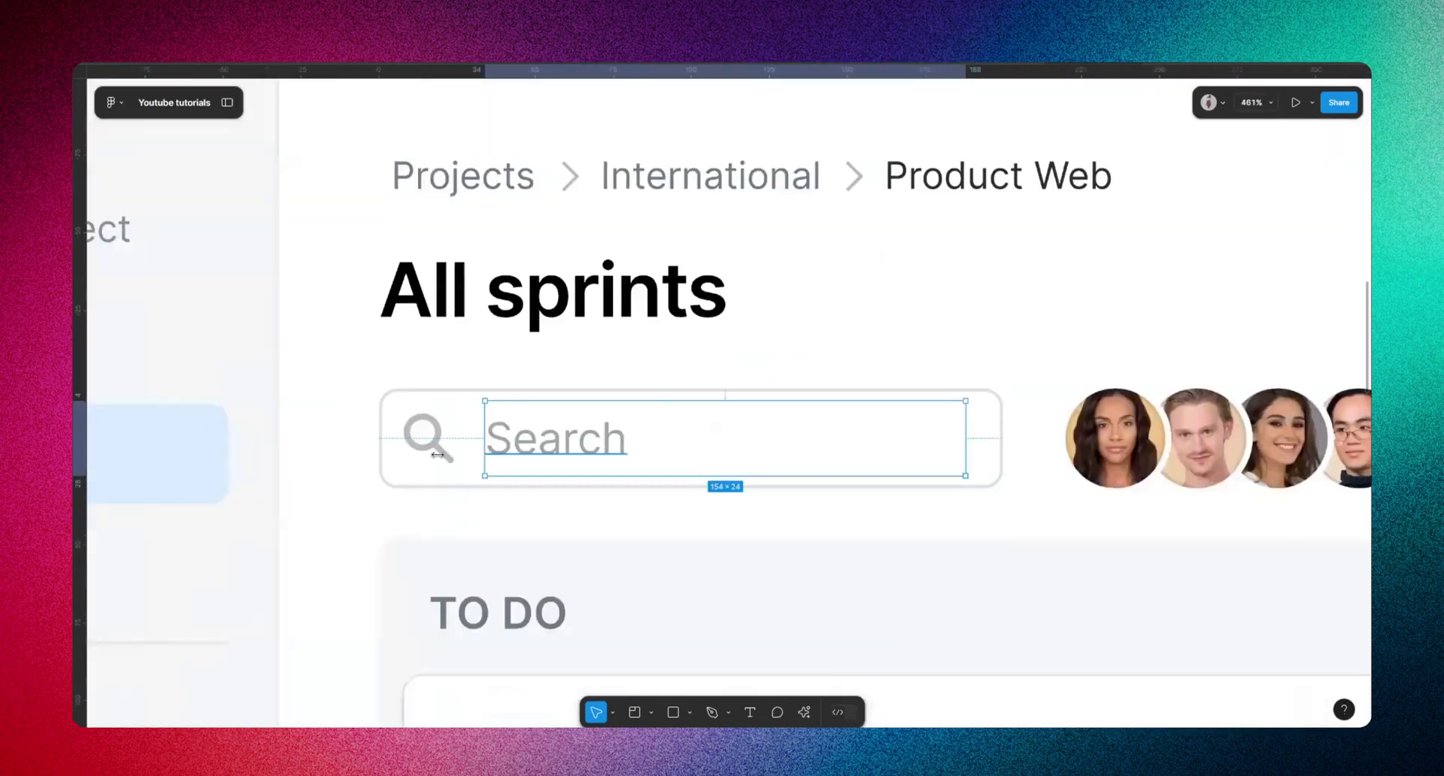
scroll(594, 434, "up", 3)
scroll(476, 454, "down", 5)
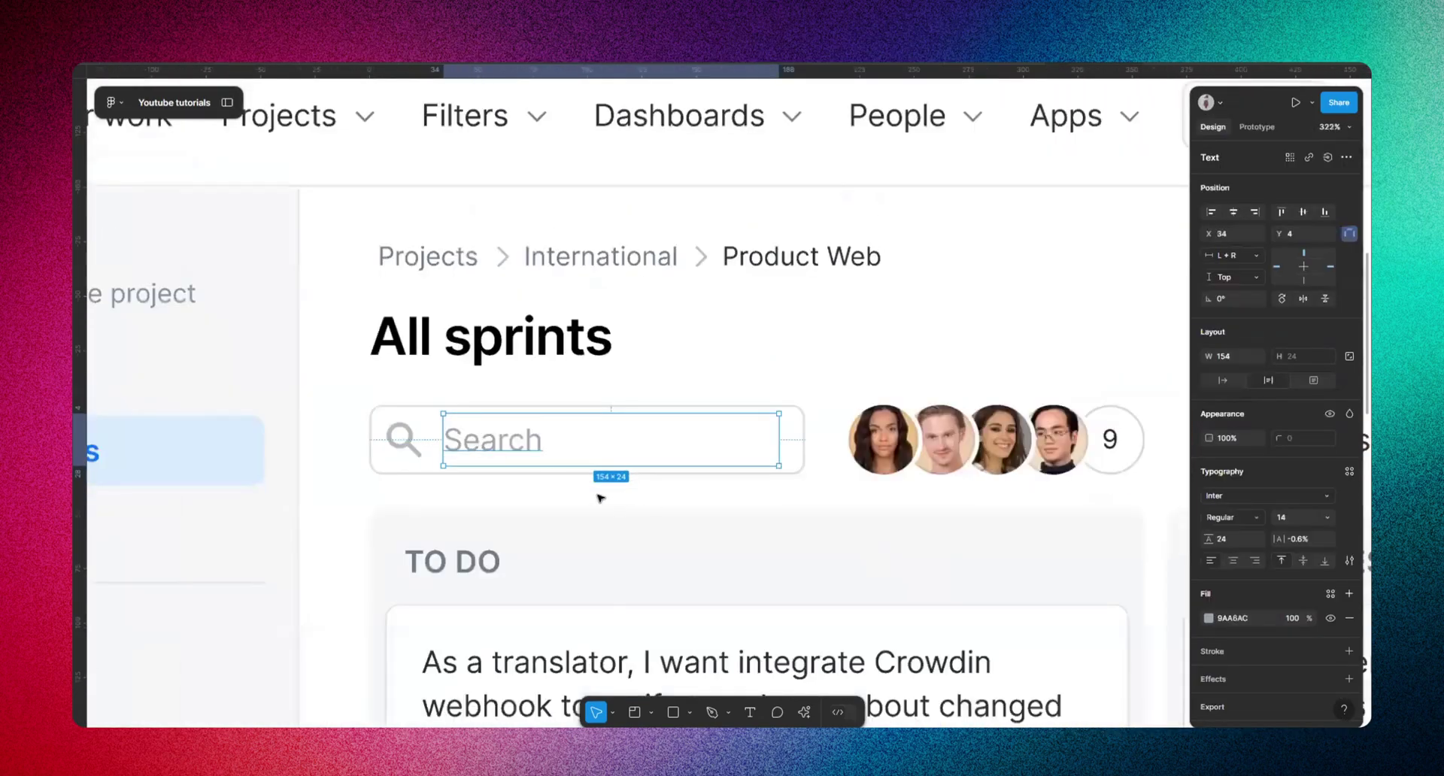
- Inspect the All sprints heading's size, weight and line height, and clear the selection
scroll(493, 348, "up", 2)
left_click(367, 352)
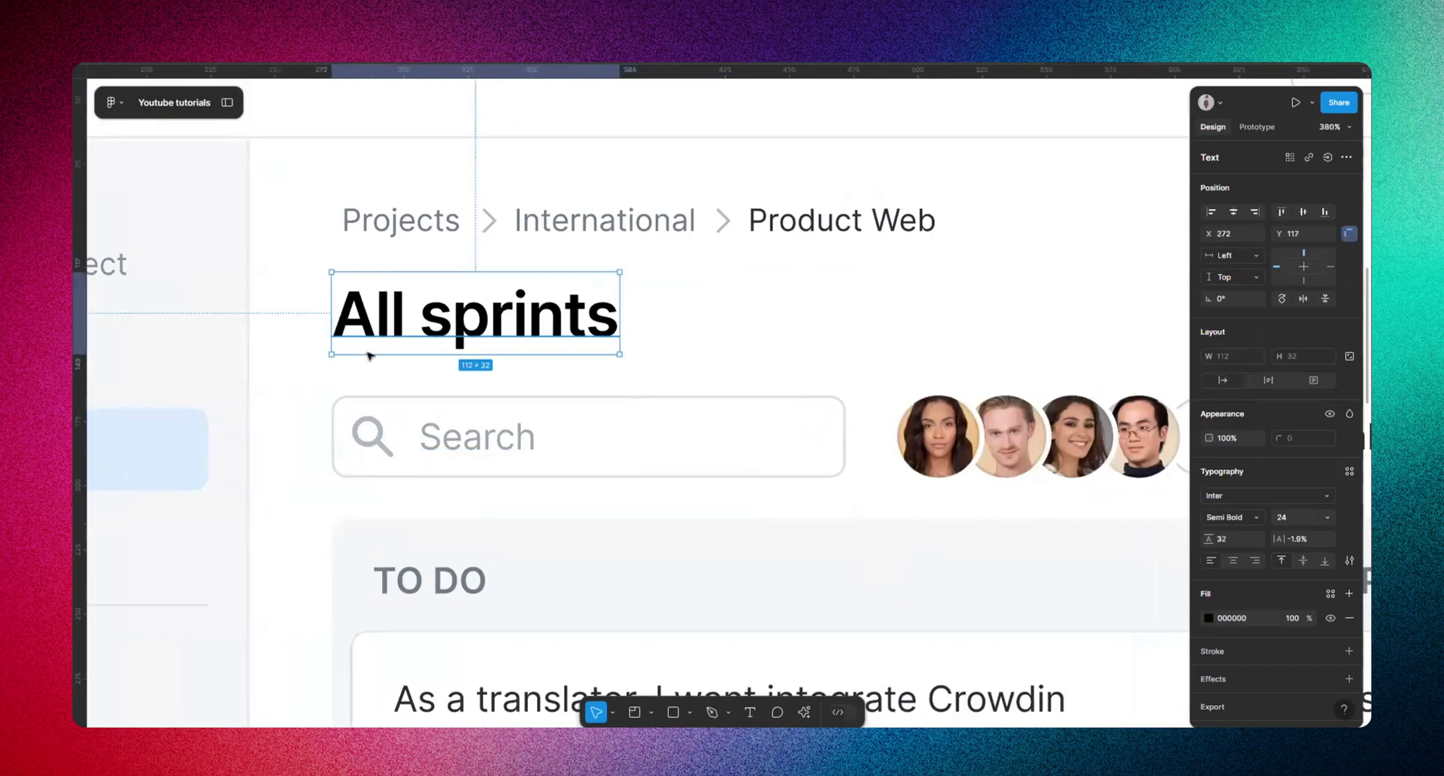
scroll(357, 351, "down", 4)
key("shift+1")
key("Escape")
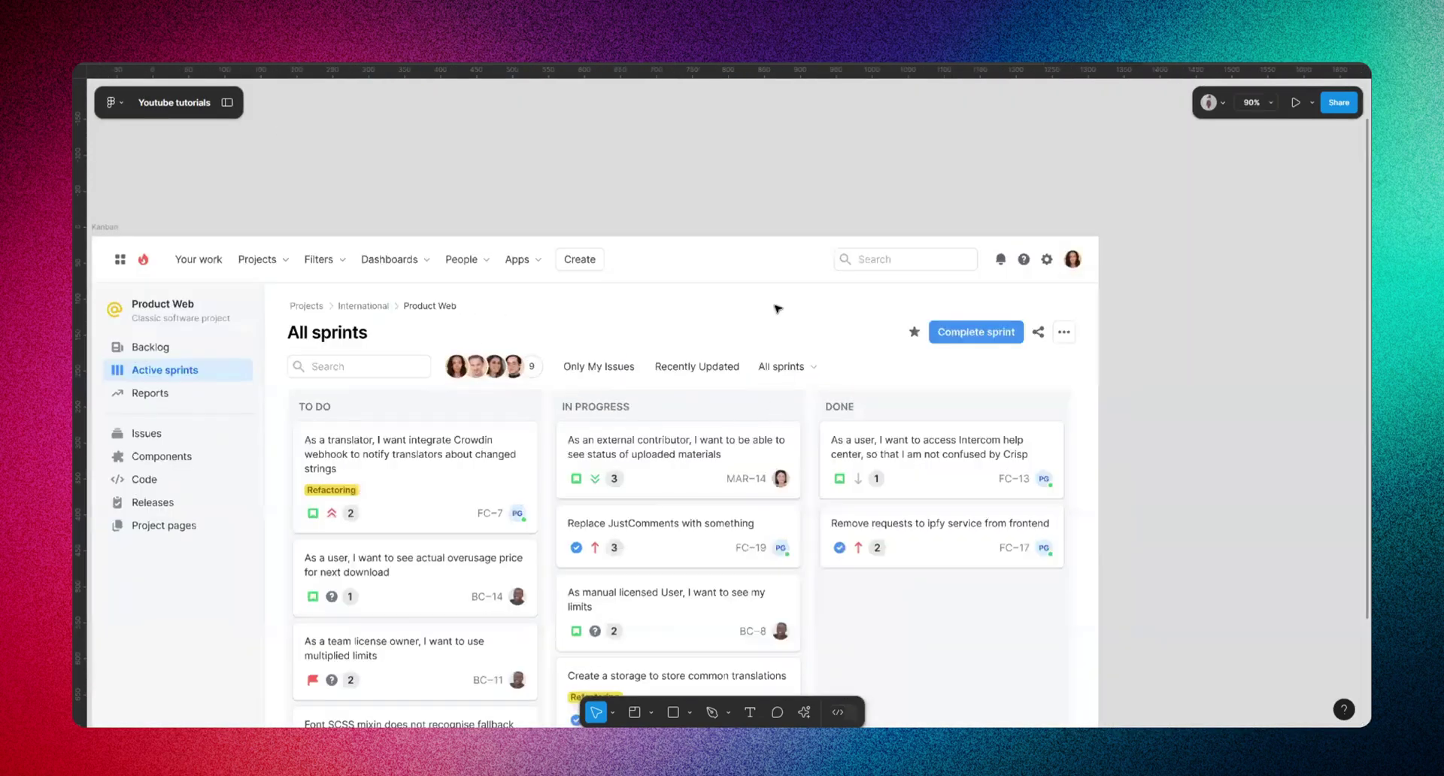
- Select the frame holding the three sprint columns and examine the task cards and the spacing between columns
scroll(467, 232, "up", 3)
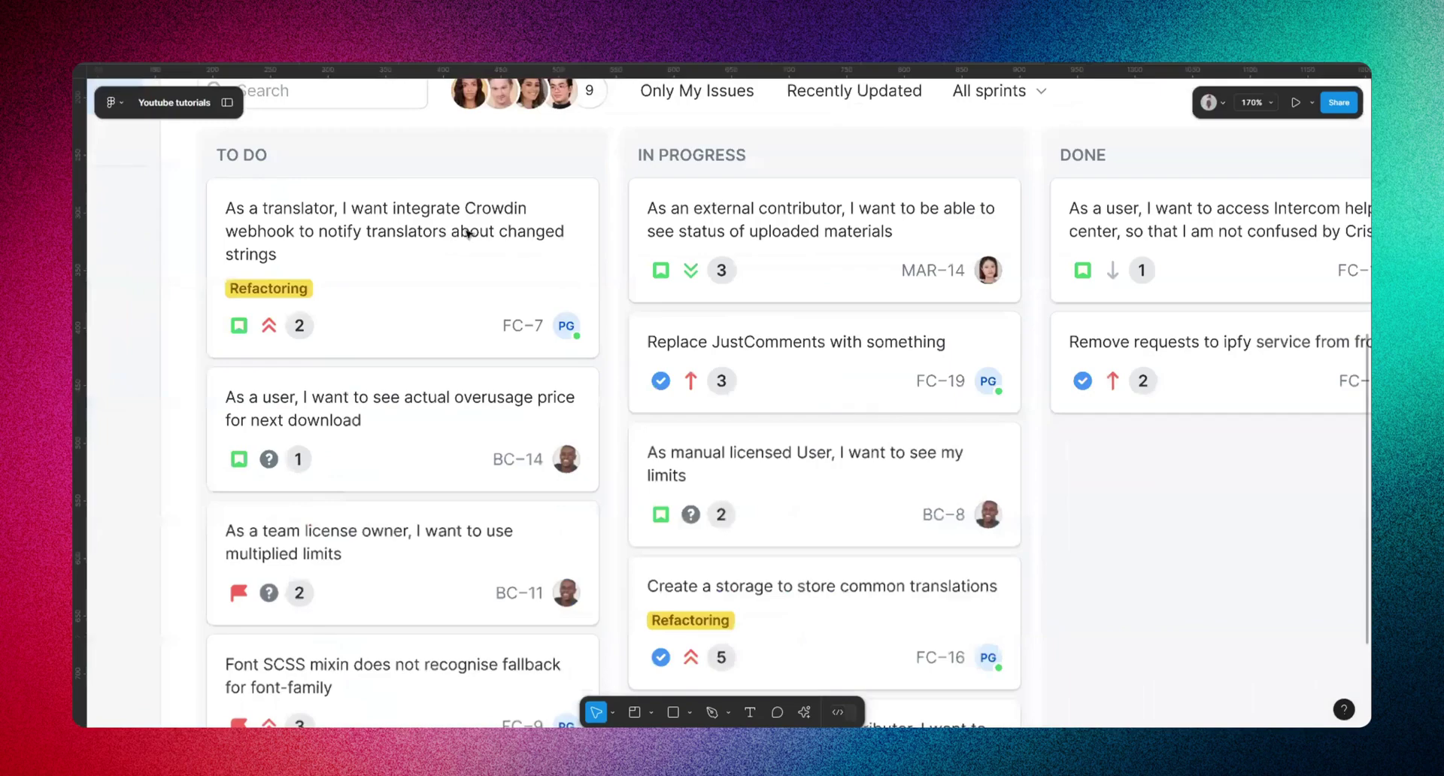
left_click(461, 235)
scroll(567, 467, "up", 2)
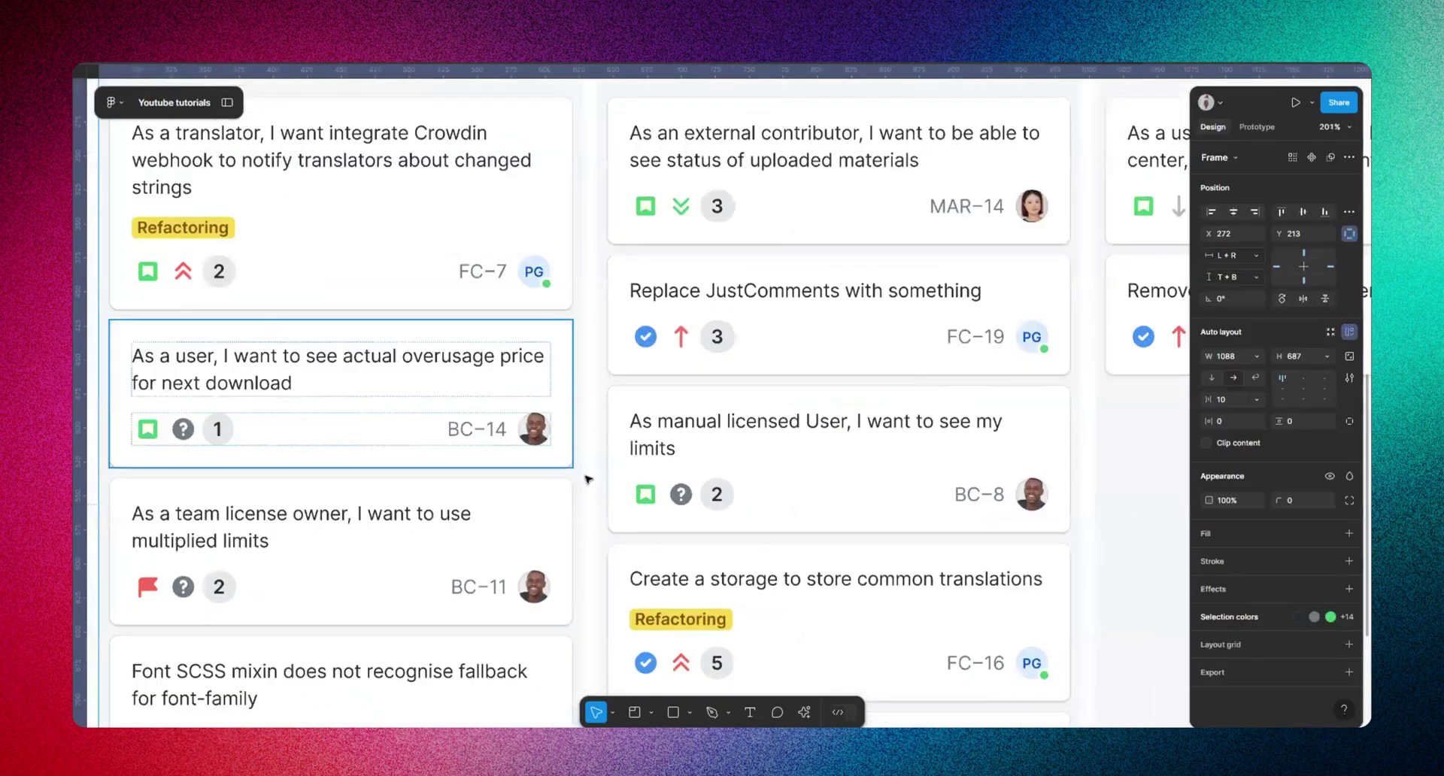
scroll(564, 448, "down", 5)
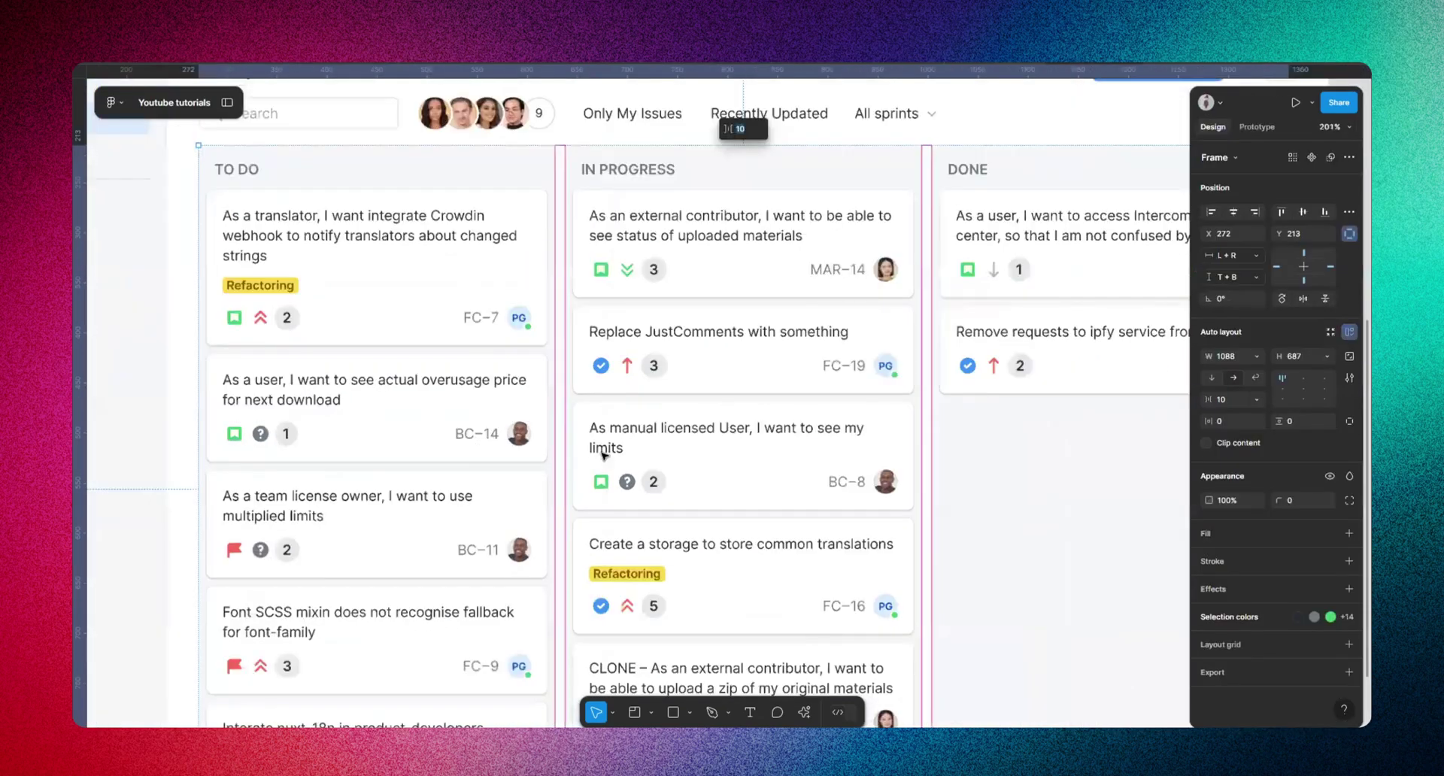
scroll(500, 489, "up", 1)
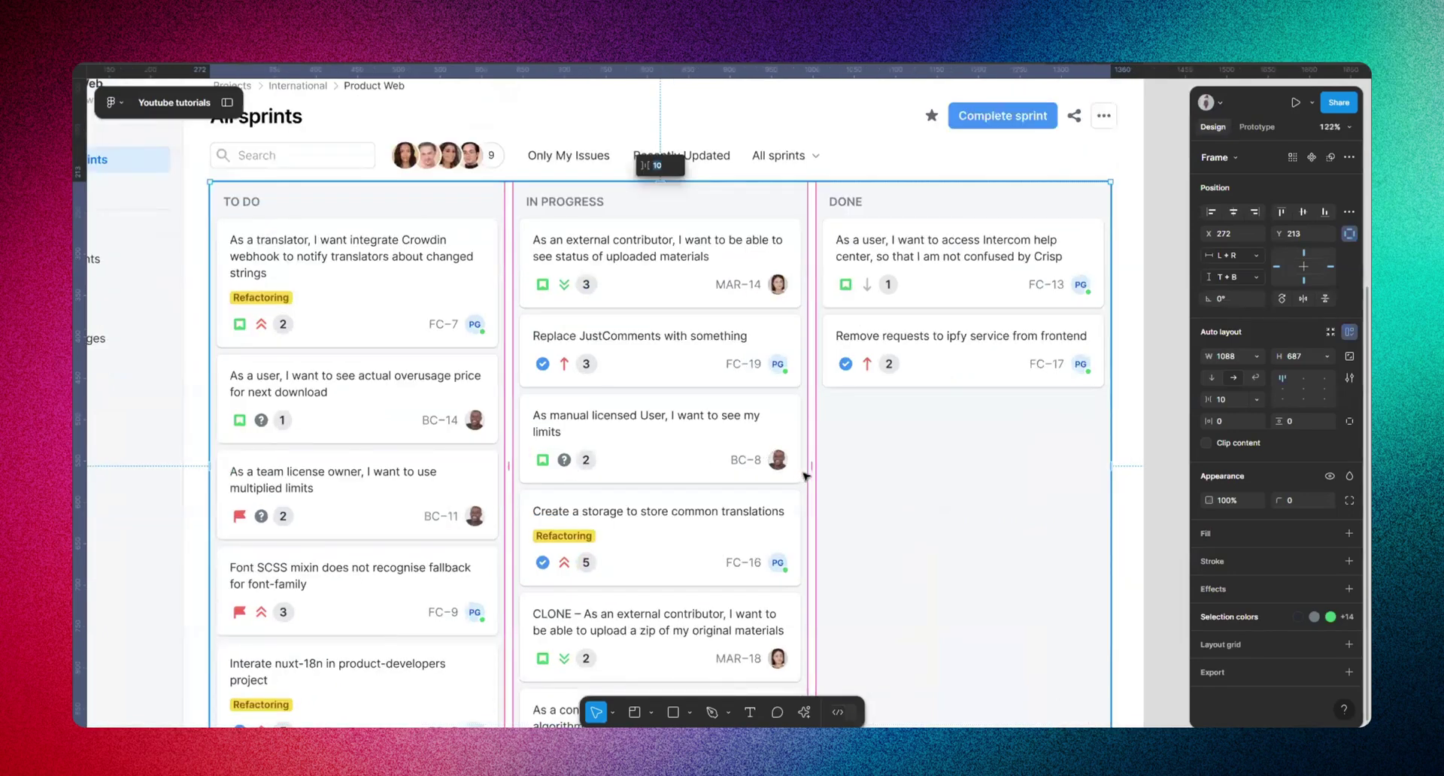
scroll(885, 409, "down", 3)
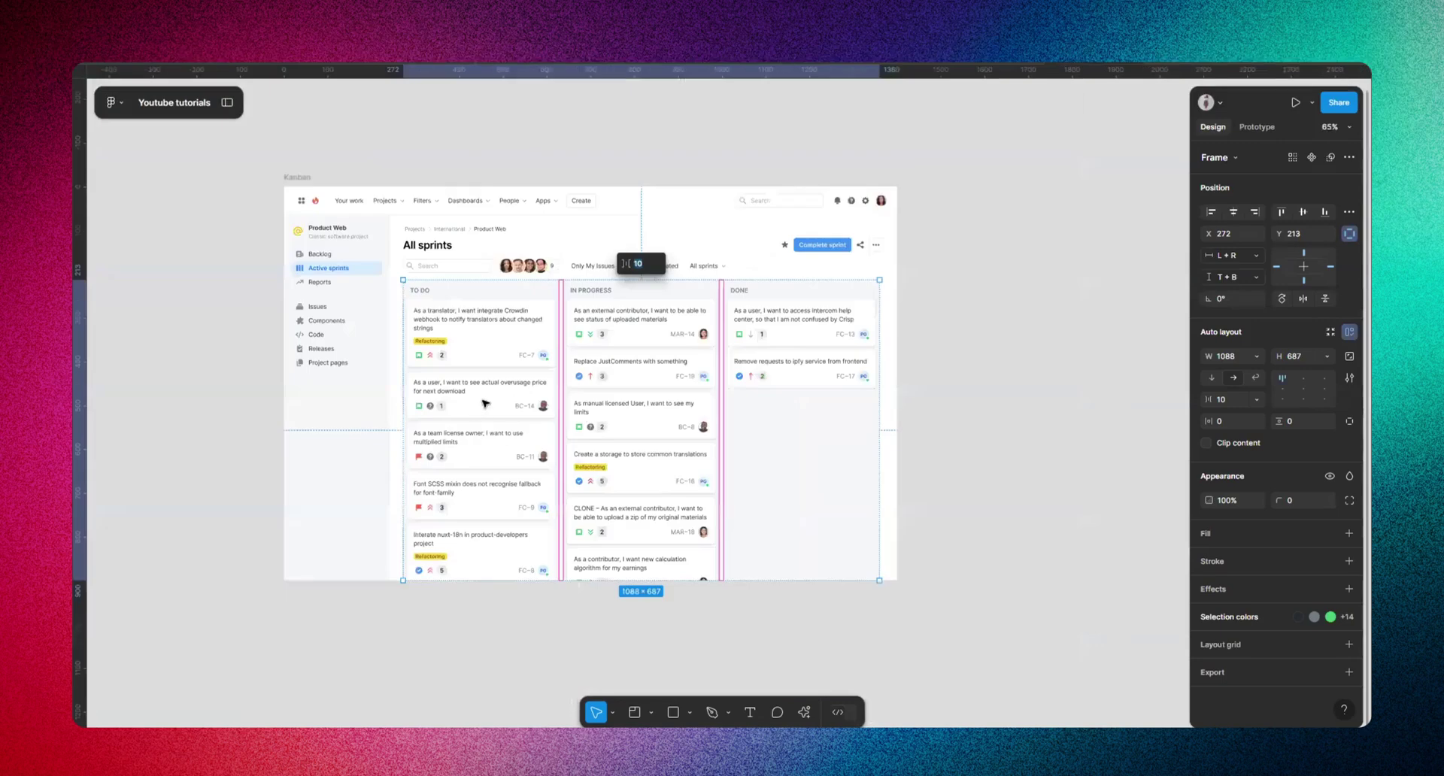
- Examine the Kanban frame's overall layout, from its header and sidebar to the sprint columns, both up close and as a whole
key("shift+\\")
scroll(801, 376, "up", 2)
key("shift+backslash")
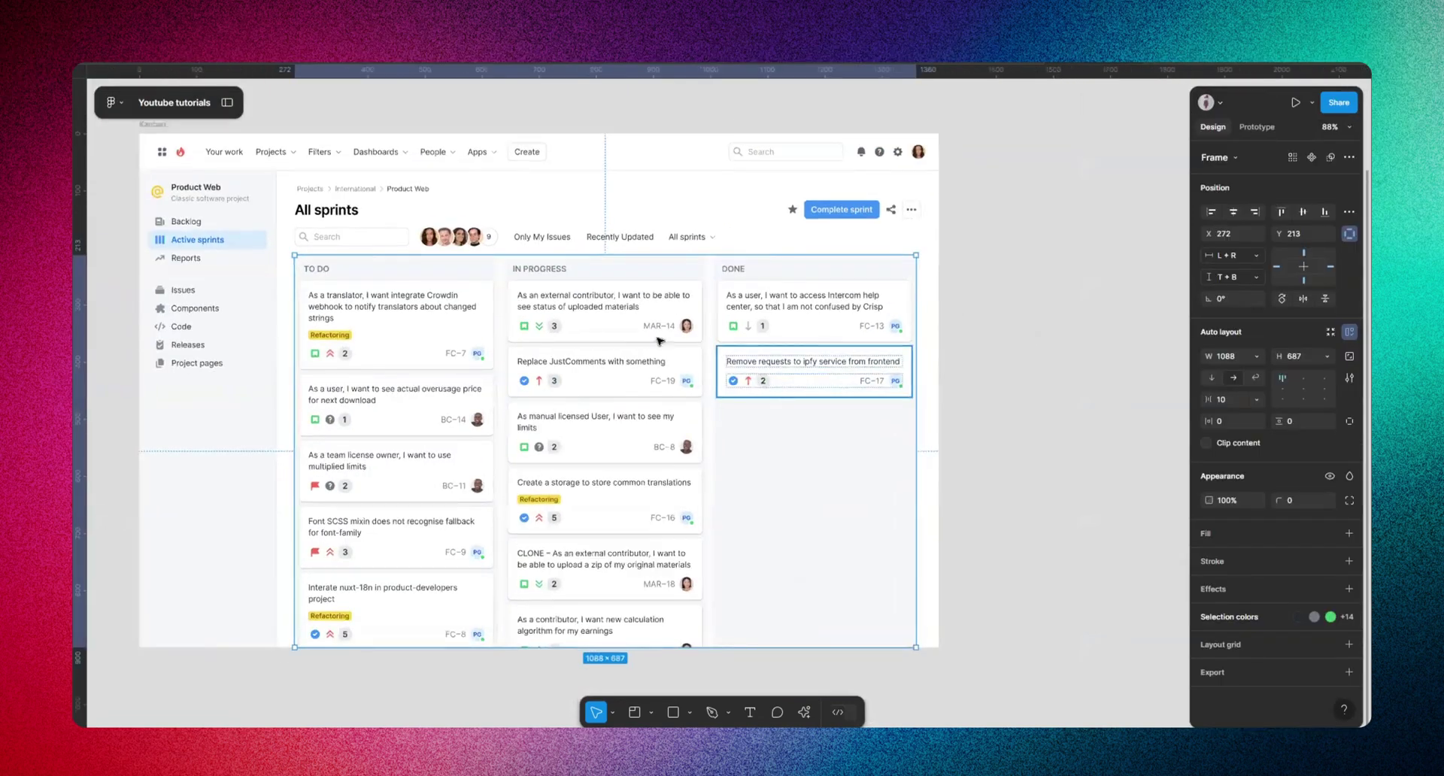
scroll(617, 203, "down", 3)
scroll(586, 216, "up", 2)
scroll(586, 216, "up", 2)
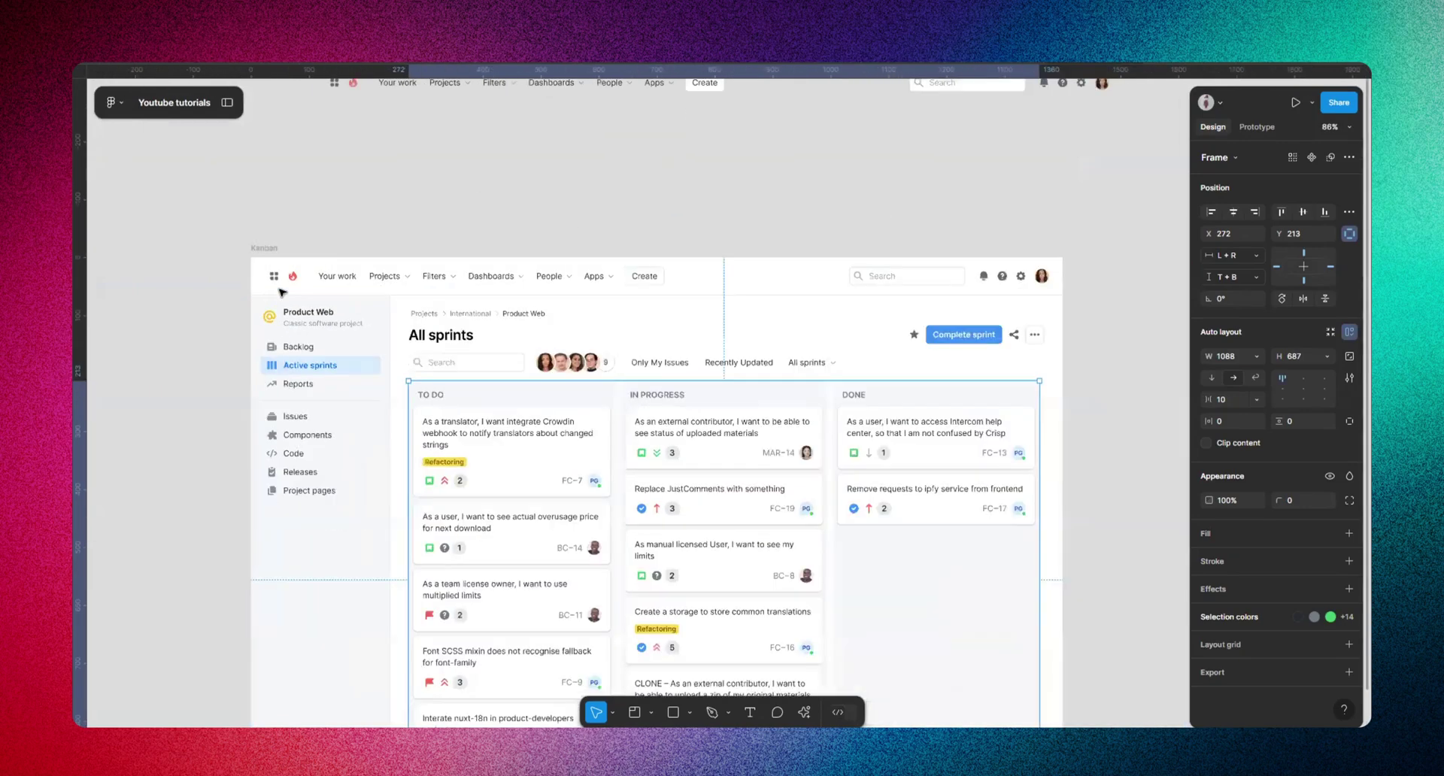
scroll(397, 356, "down", 3)
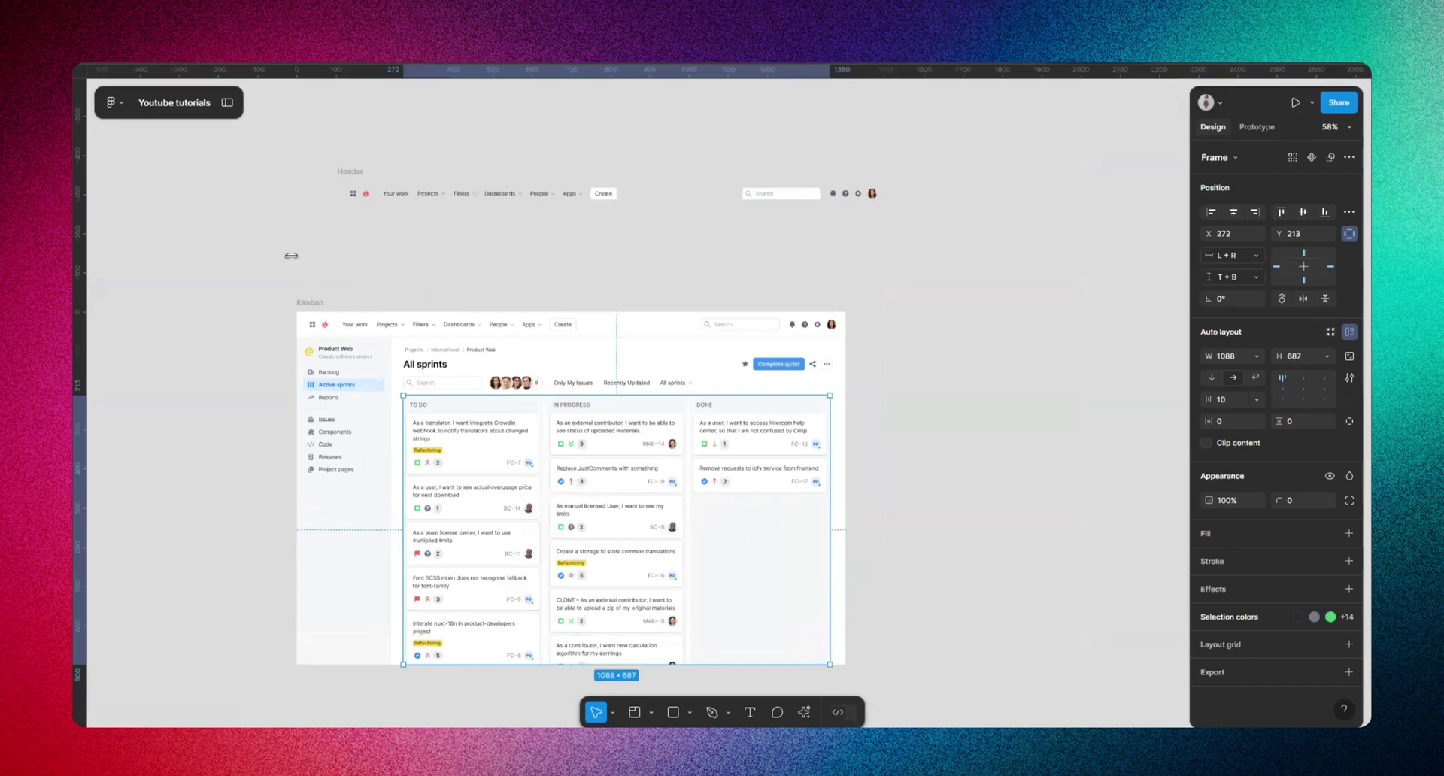
scroll(342, 372, "up", 5)
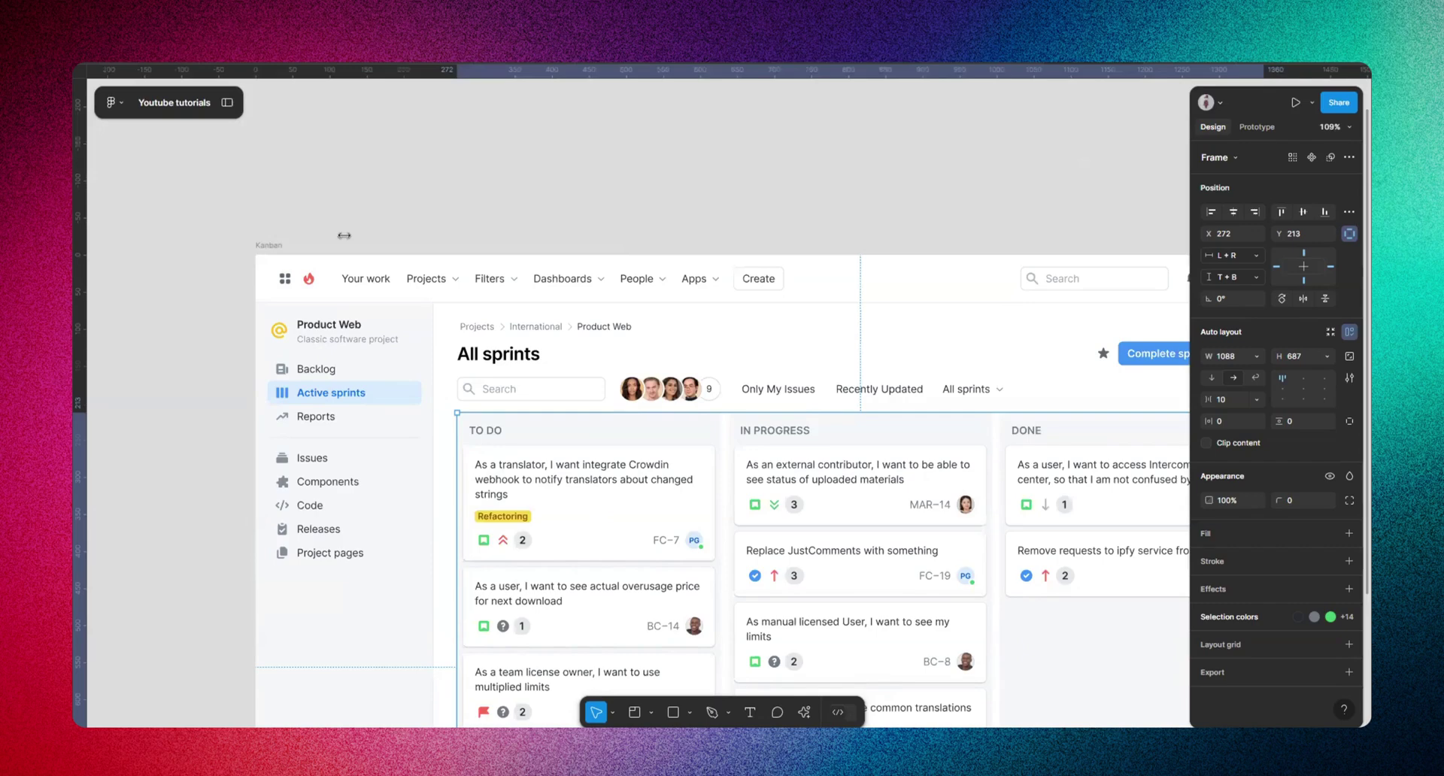
scroll(344, 235, "down", 5)
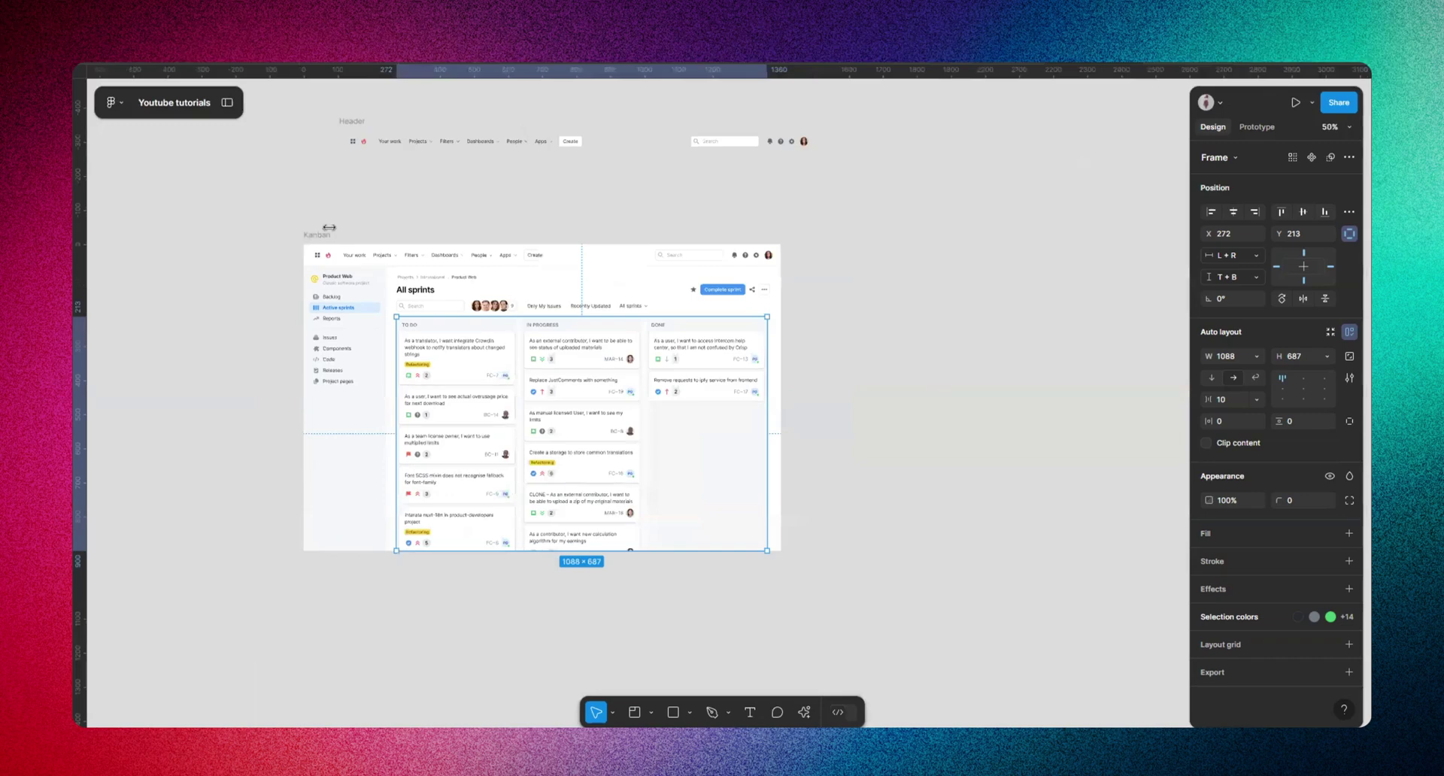
scroll(345, 211, "up", 3)
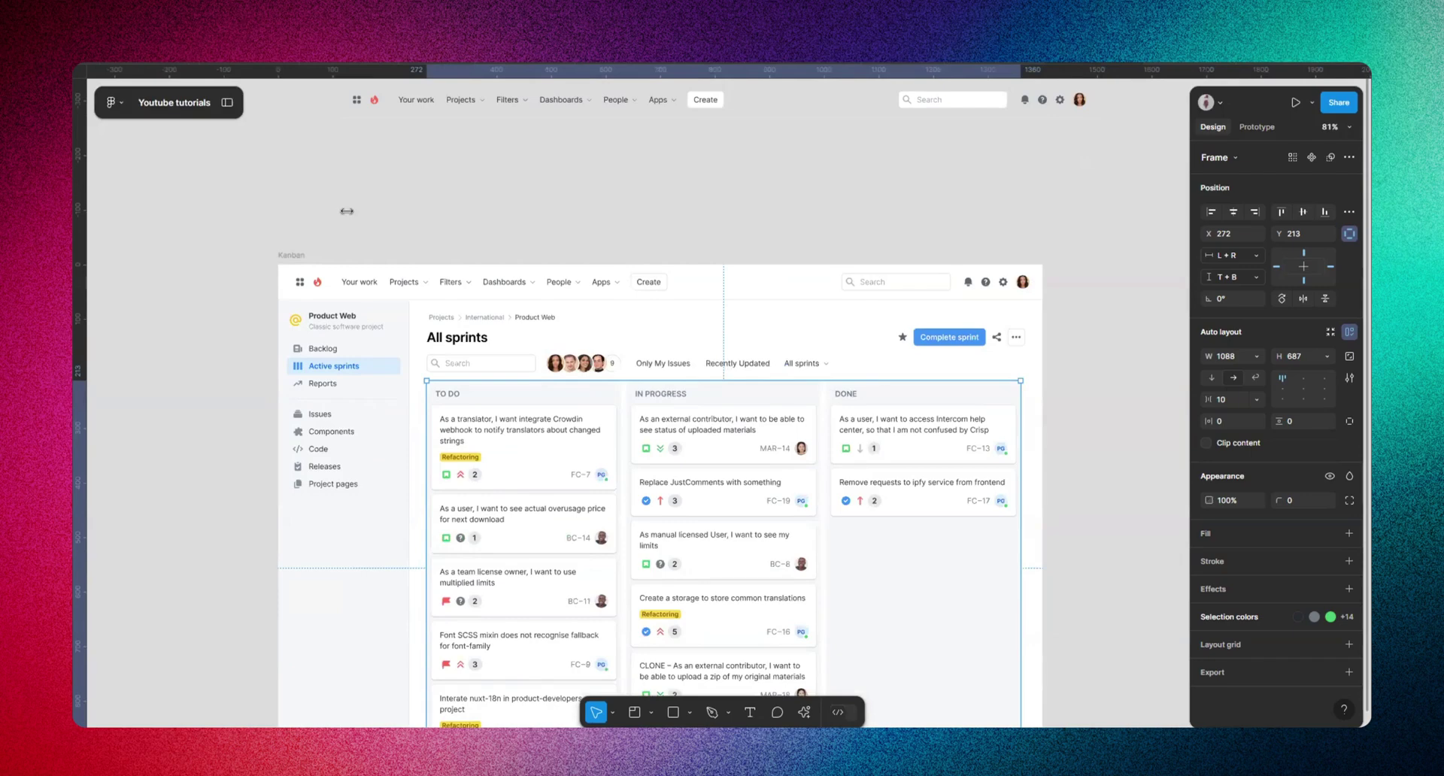
scroll(470, 199, "down", 3)
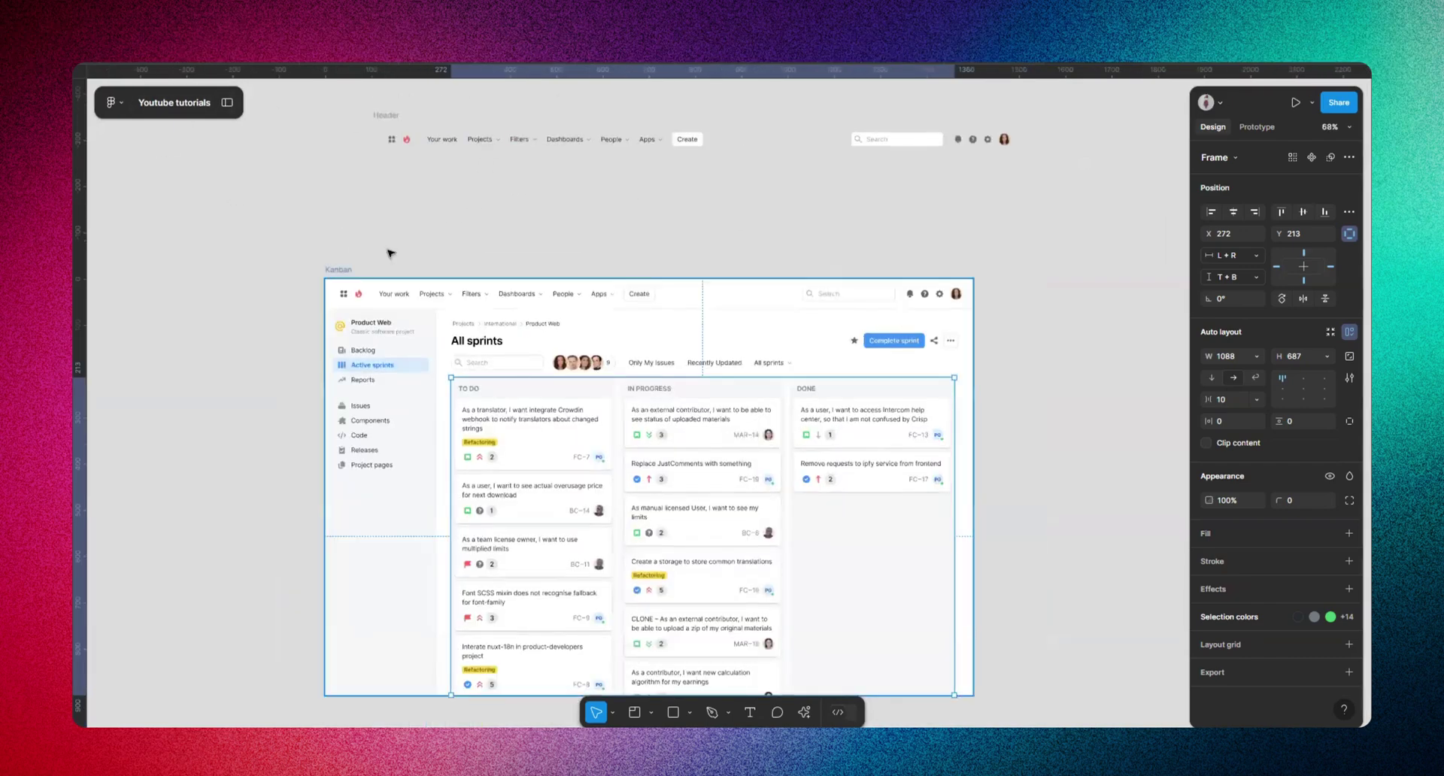
- Deselect the sprint columns and view the separate Header frame together with the Kanban frame
left_click(388, 249)
scroll(977, 241, "left", 3)
scroll(977, 241, "up", 1)
left_click(728, 250)
scroll(728, 252, "up", 5)
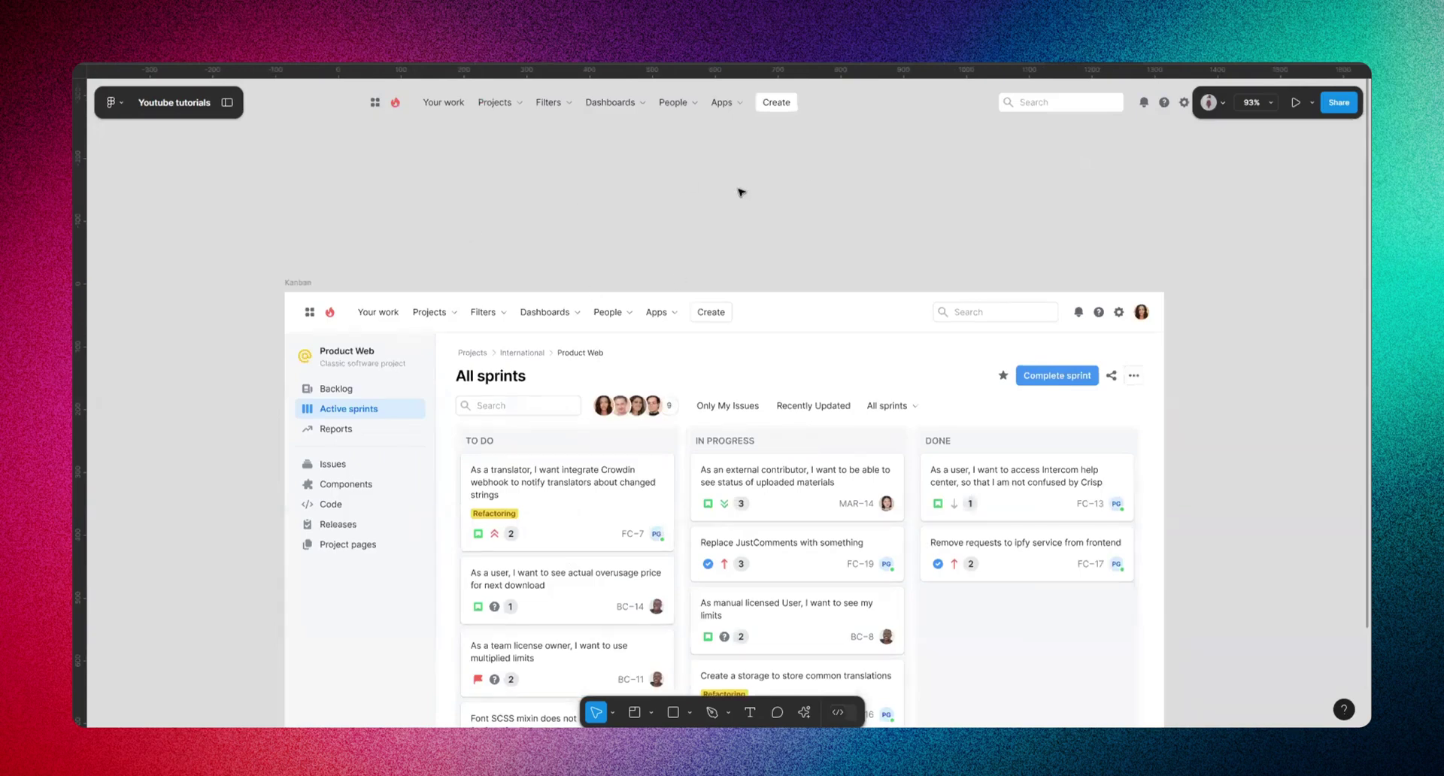
scroll(512, 225, "down", 3)
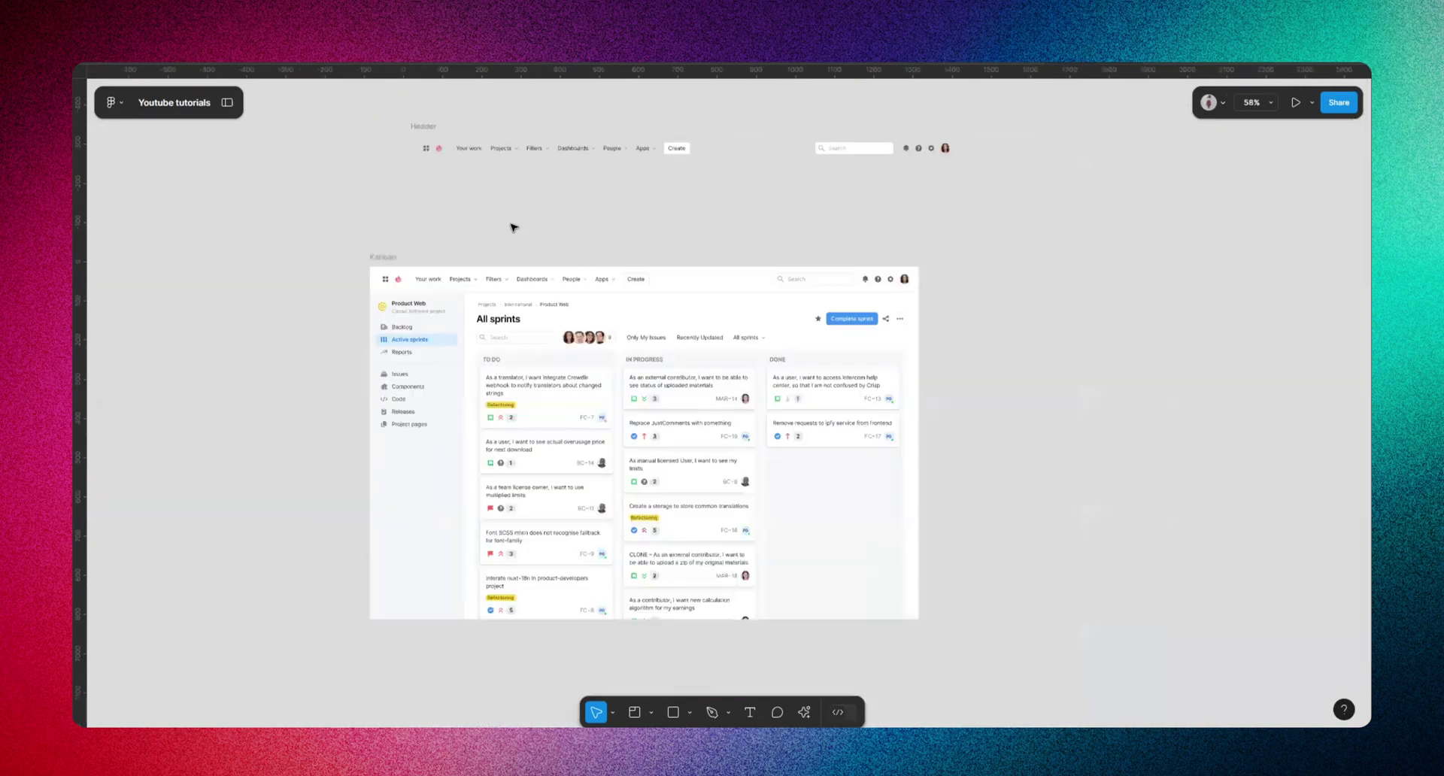
- Select the separate Header frame and compare it with the header inside the Kanban frame
left_click(439, 121)
scroll(439, 120, "up", 2)
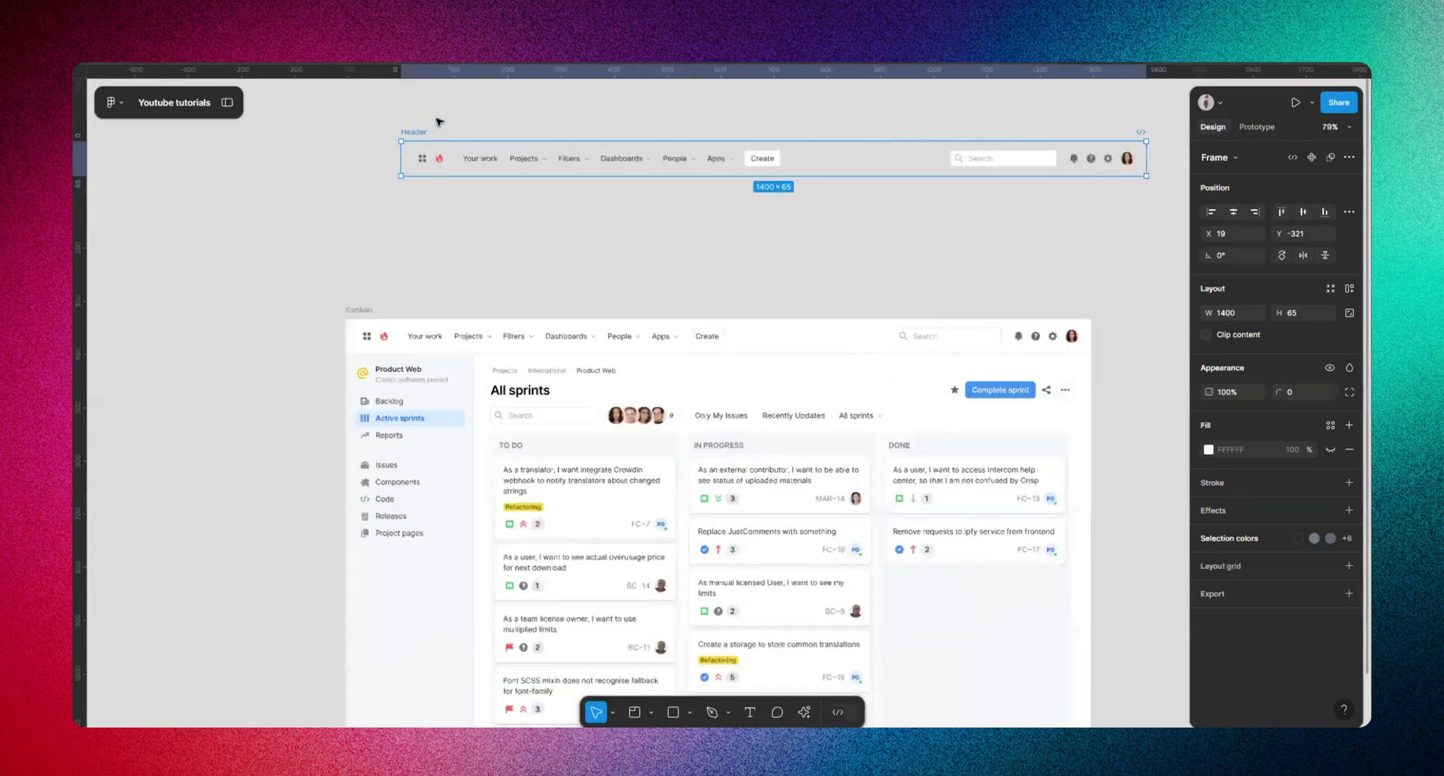
scroll(439, 120, "up", 1)
scroll(407, 251, "down", 3)
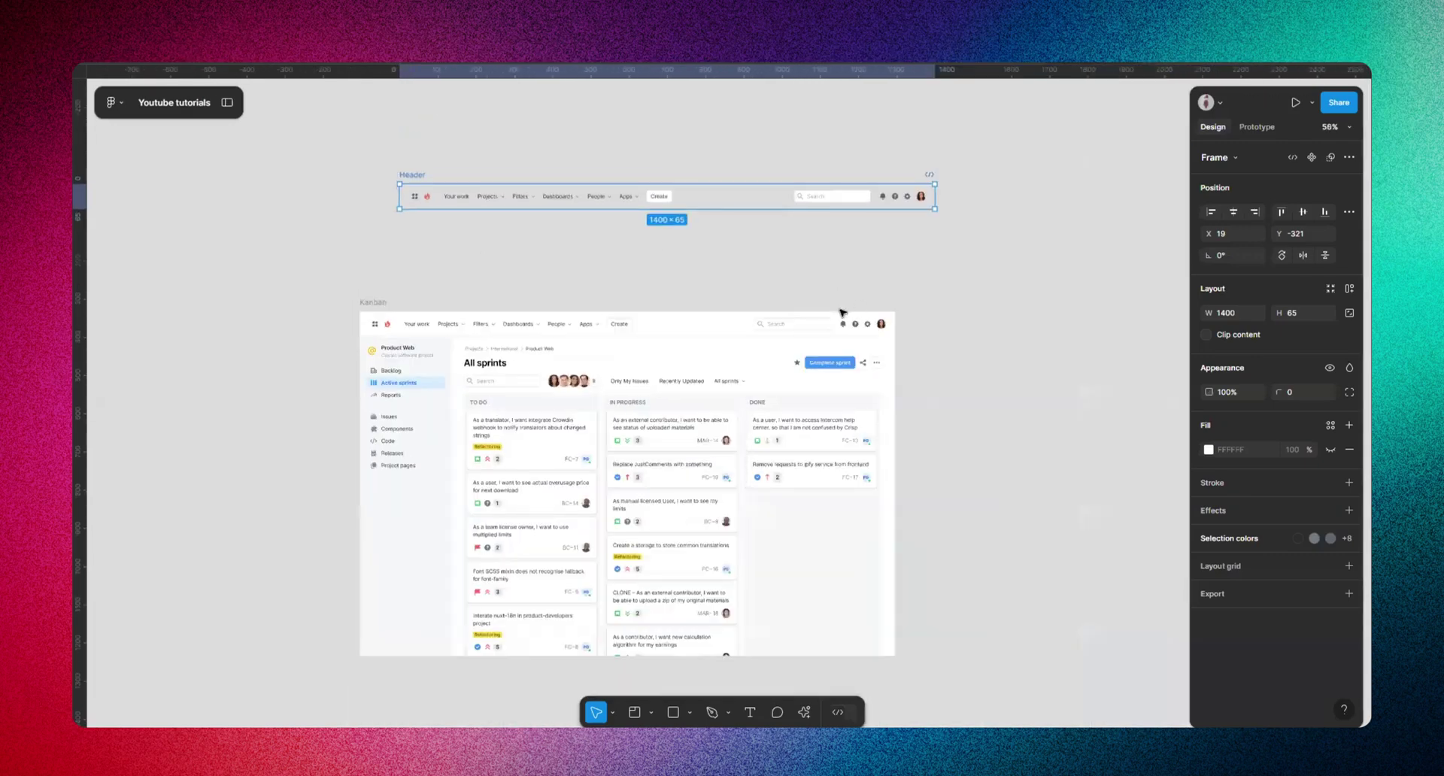
scroll(452, 327, "up", 4)
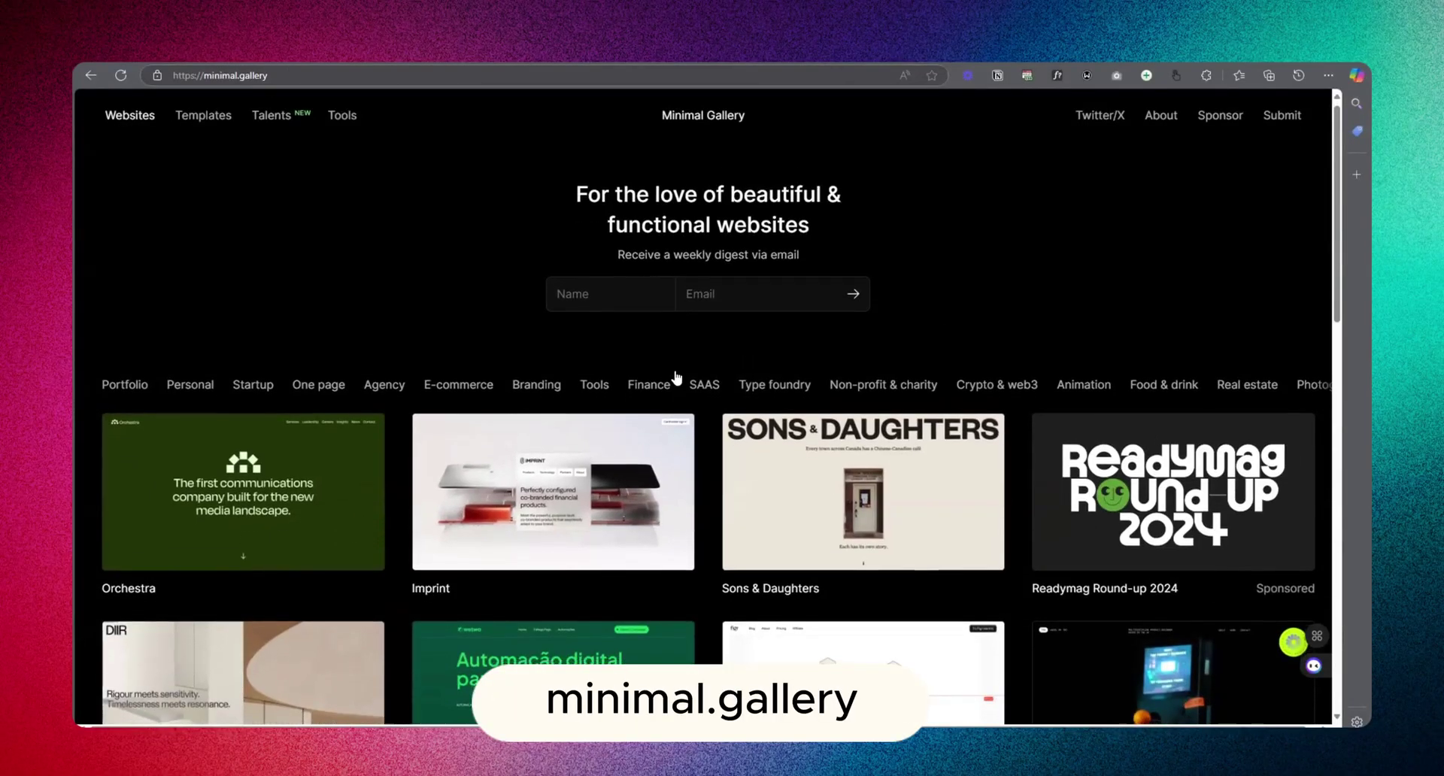
- Browse the showcased website designs on Minimal Gallery in the browser
scroll(793, 526, "down", 4)
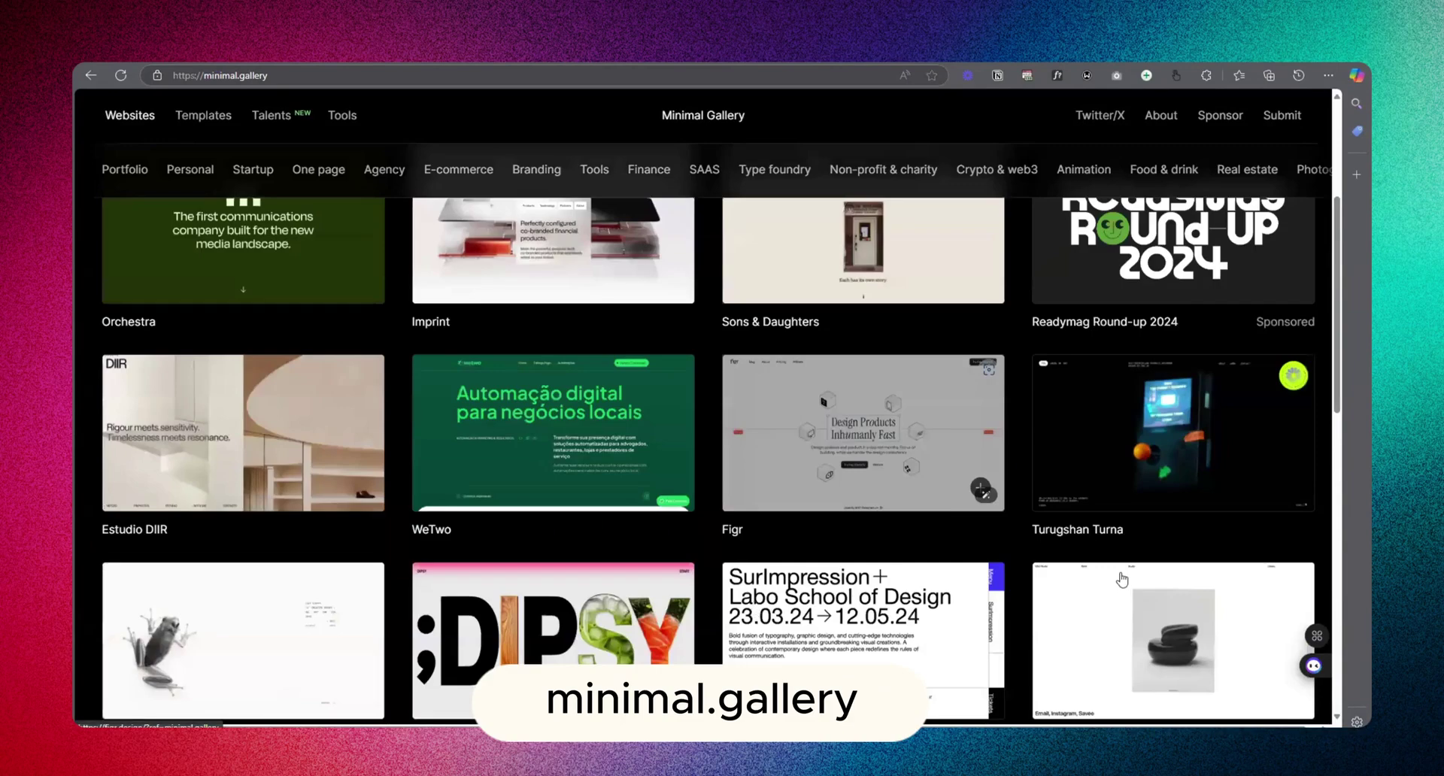
scroll(1121, 578, "down", 7)
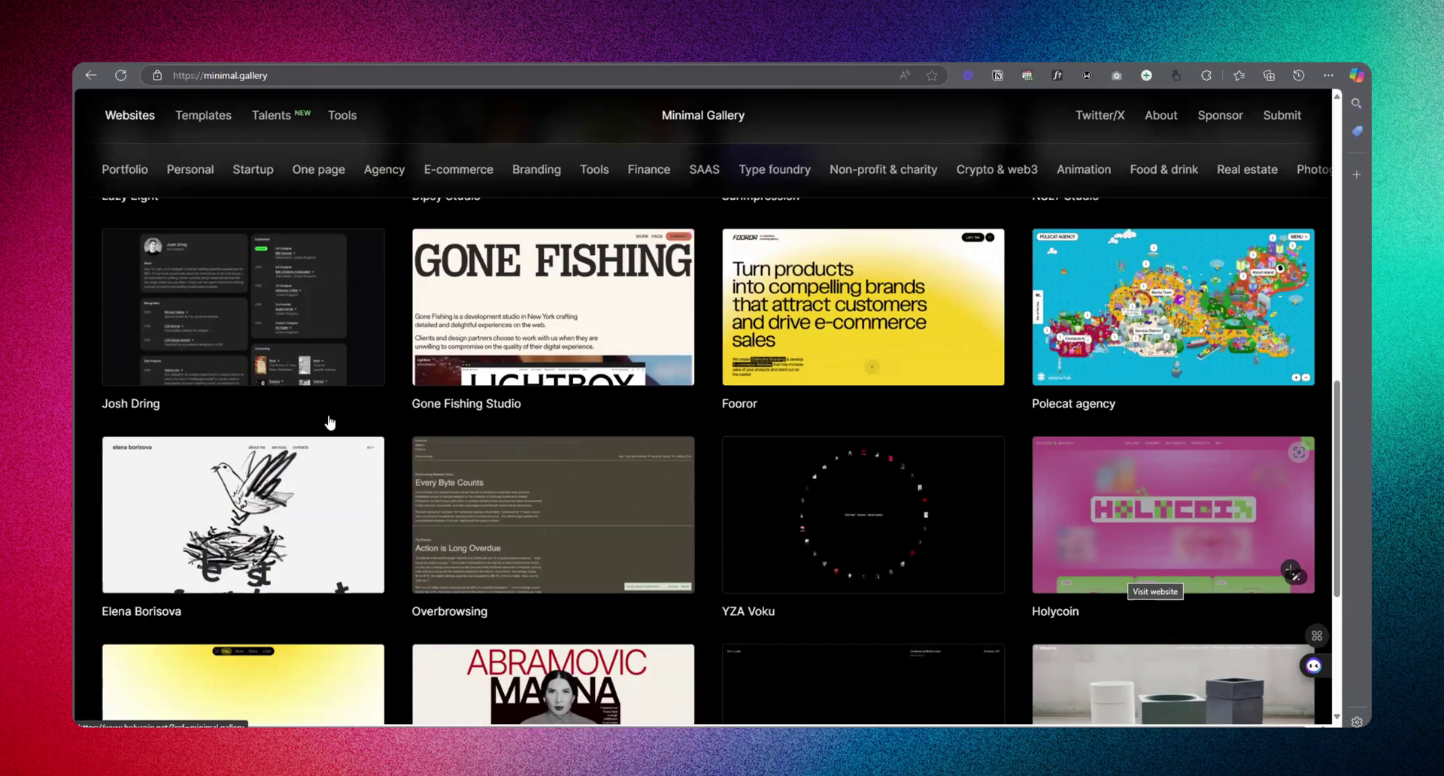
scroll(358, 449, "up", 1)
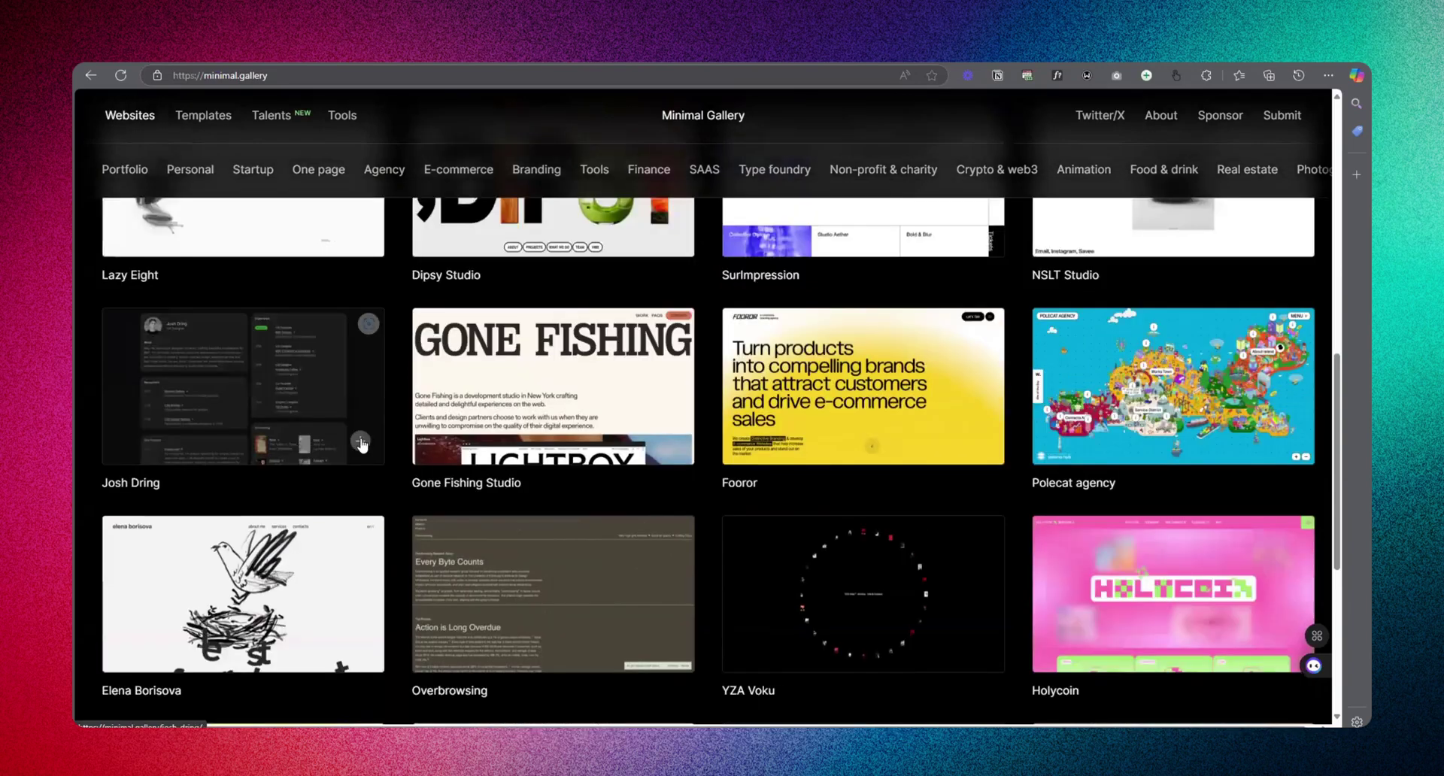
- Open the dark UX designer portfolio entry in the gallery, visit its live website and look through its content cards
left_click(362, 393)
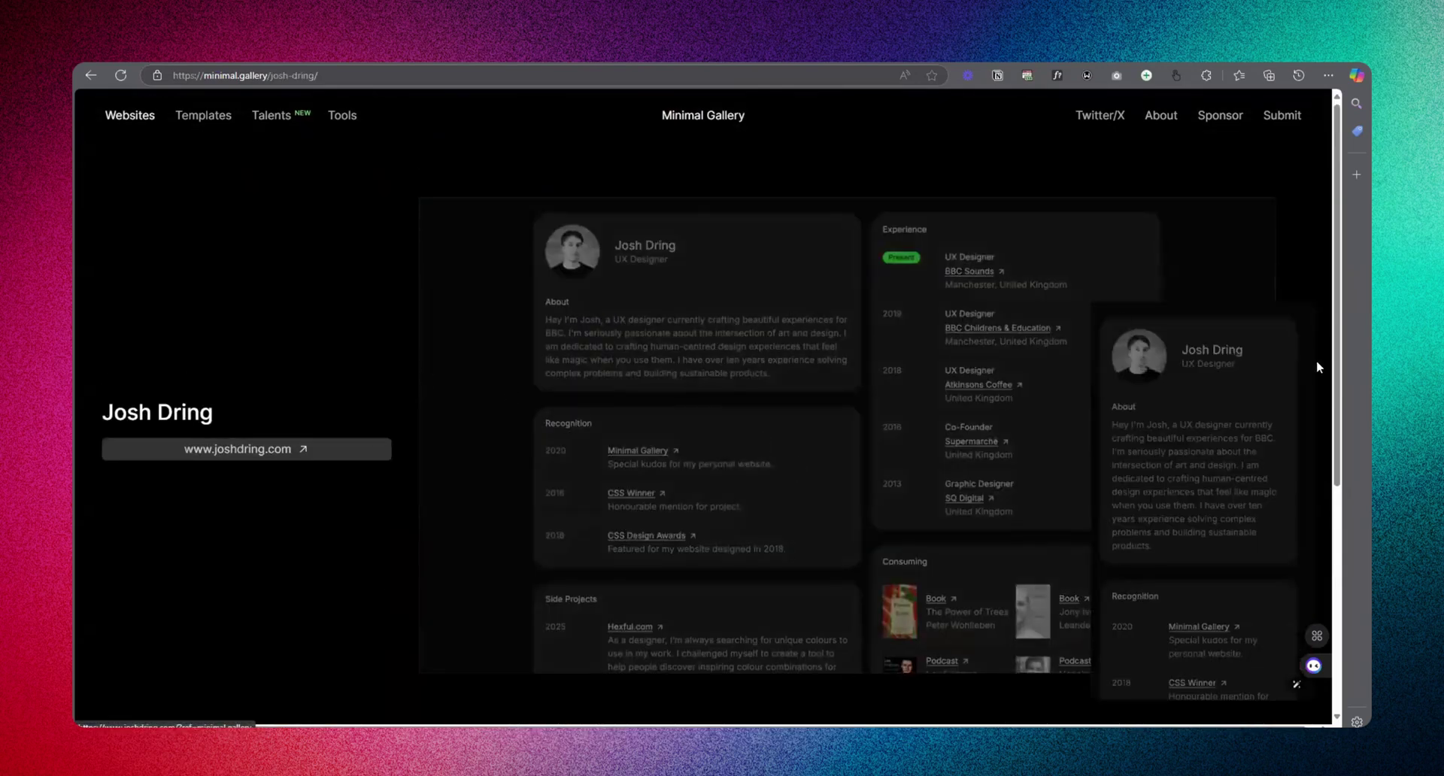
left_click(258, 449)
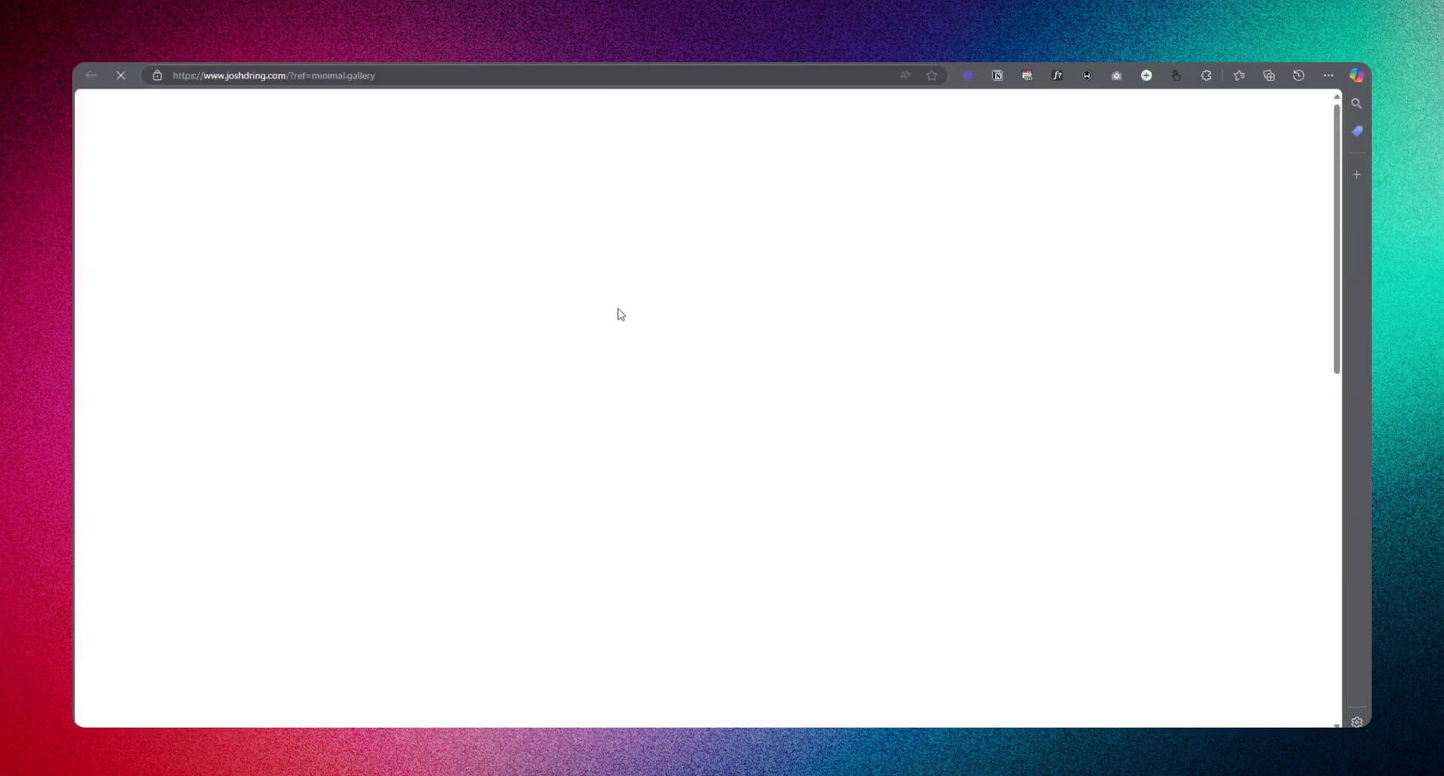
scroll(634, 390, "down", 3)
scroll(664, 451, "up", 1)
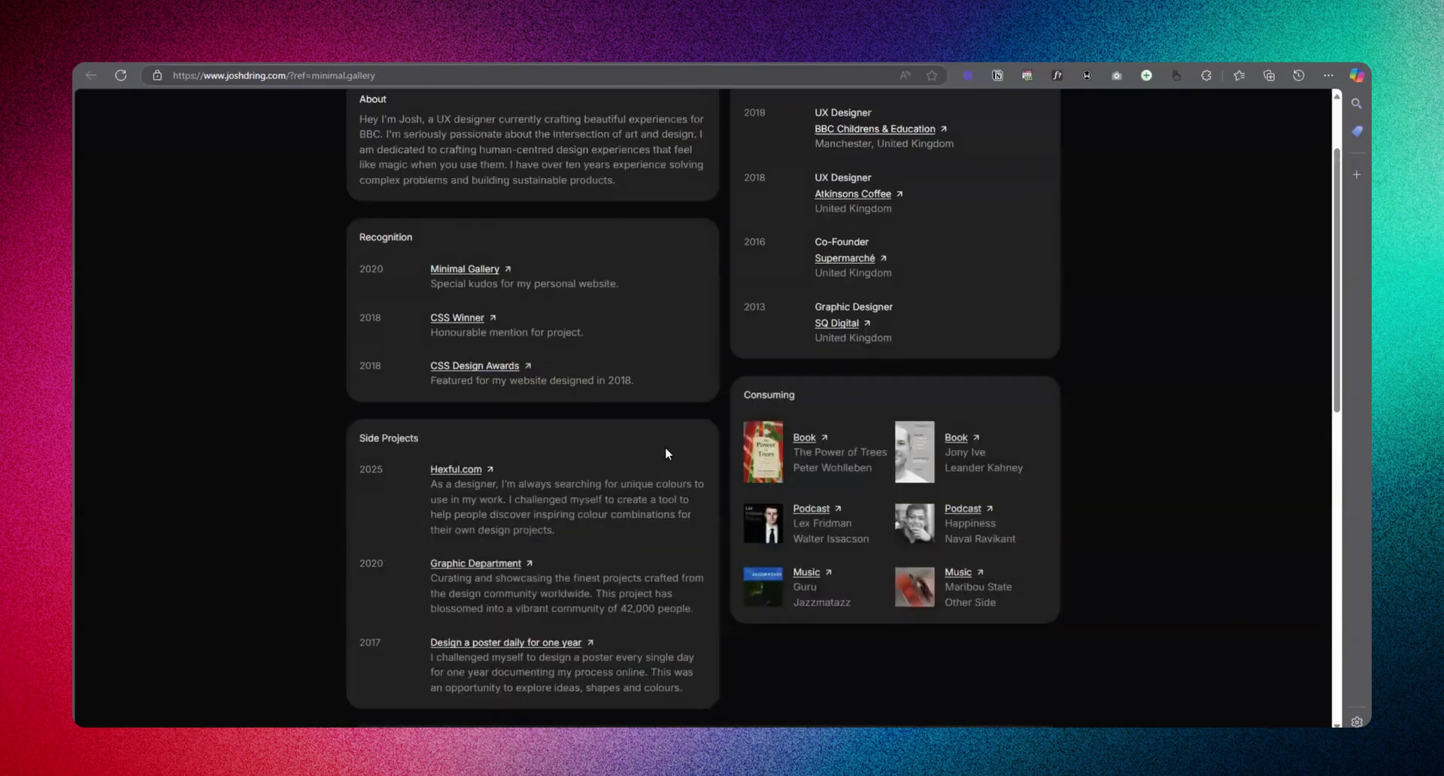
- Examine the Recognition, Side Projects, Consuming and Highlights cards on the dark UX designer portfolio
scroll(665, 453, "up", 2)
scroll(476, 485, "down", 2)
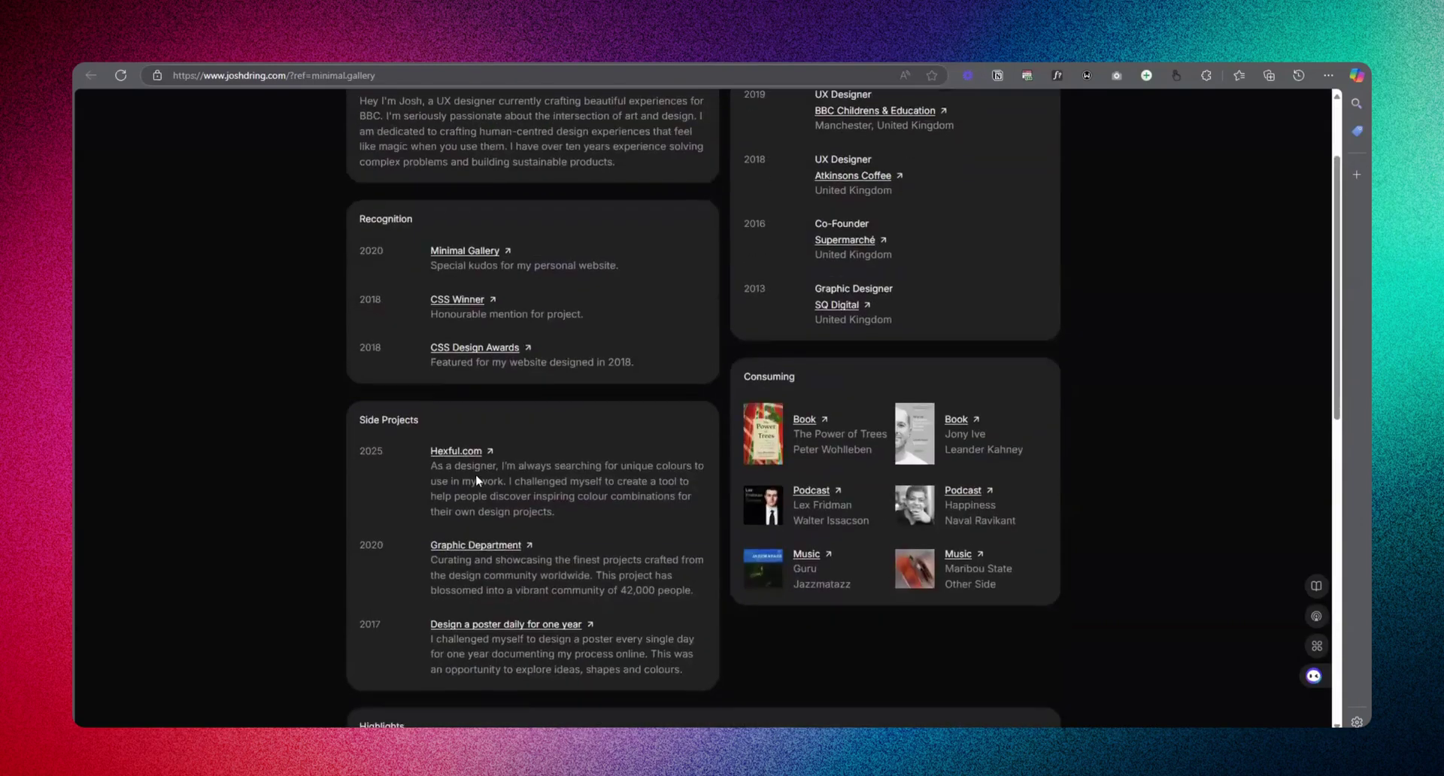
scroll(463, 315, "up", 2)
scroll(678, 440, "down", 15)
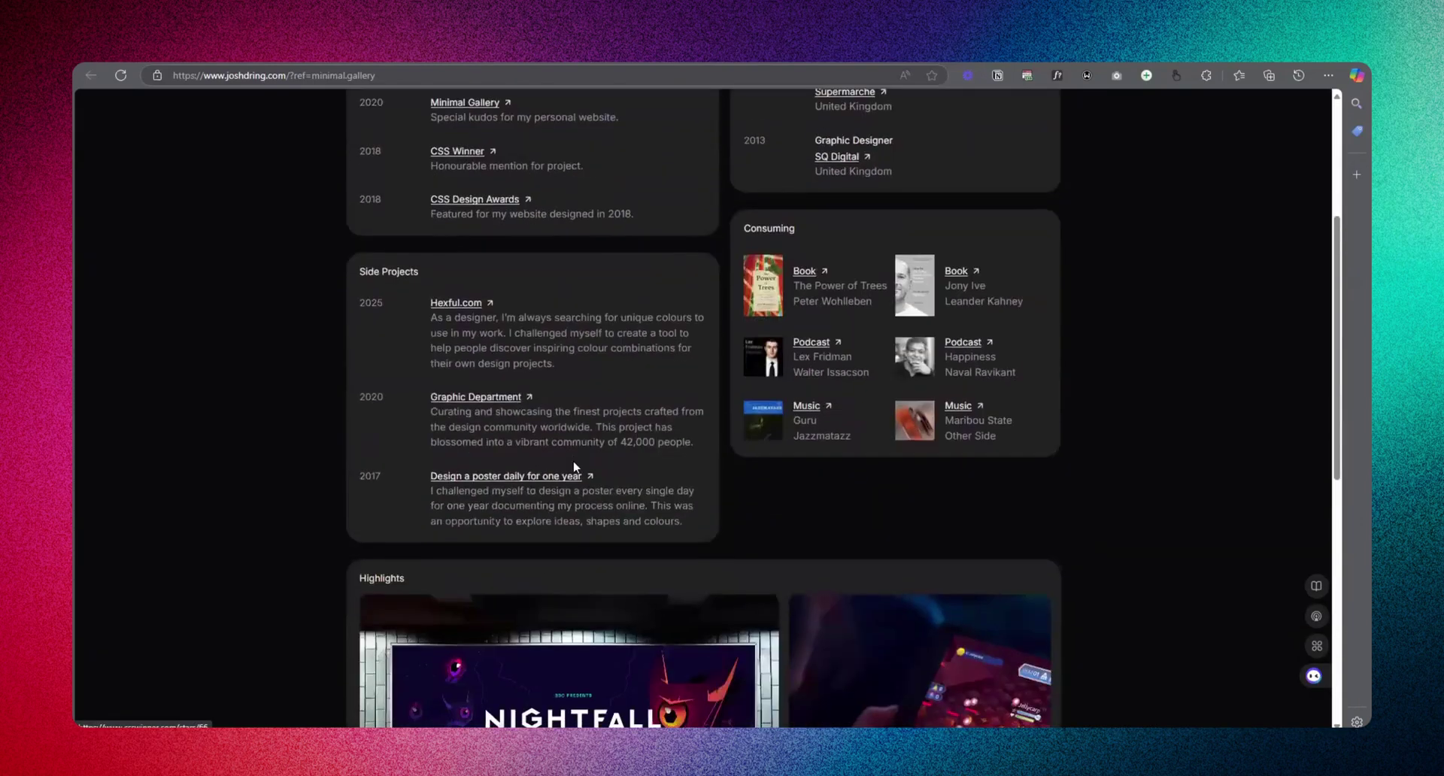
scroll(689, 475, "up", 5)
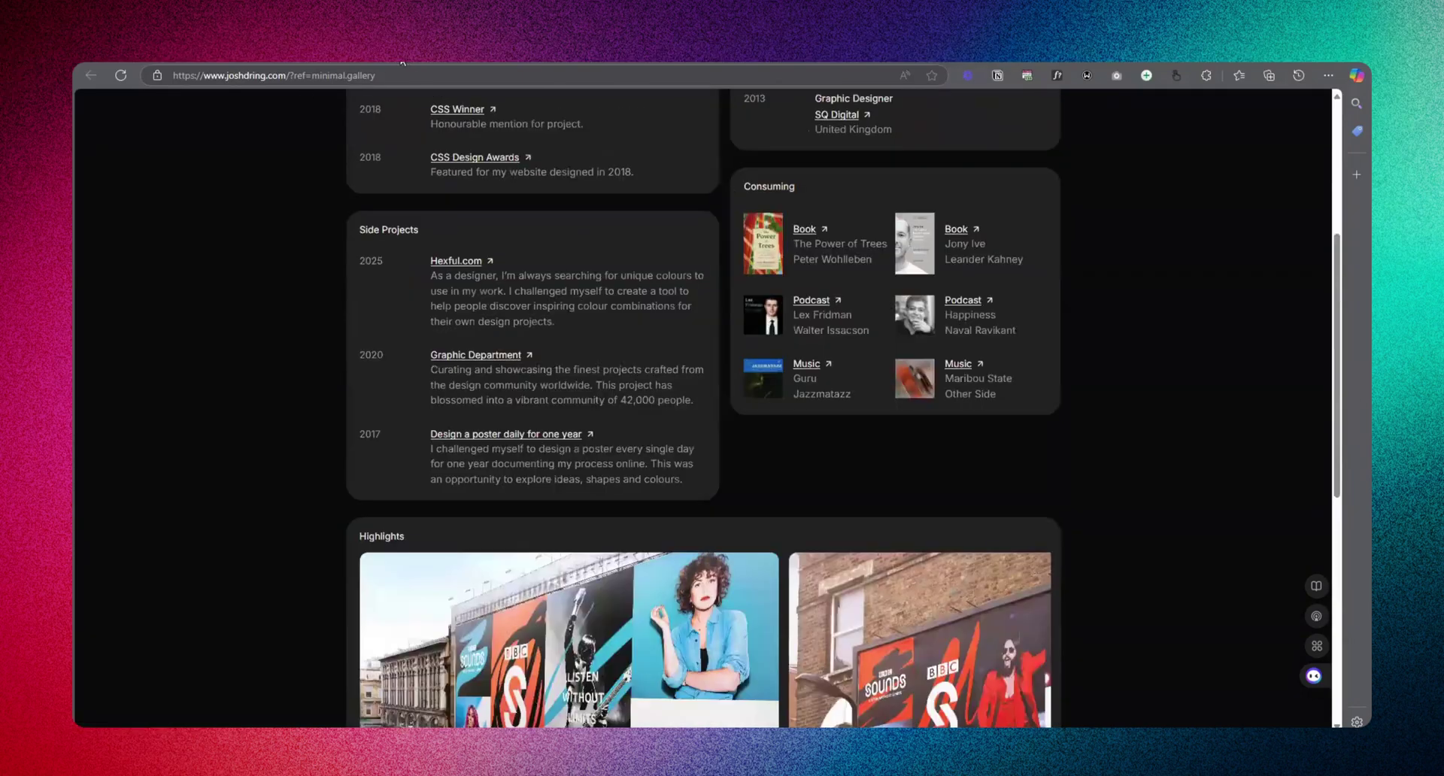
- Close the portfolio site and return to the Websites listing on Minimal Gallery
key("ctrl+w")
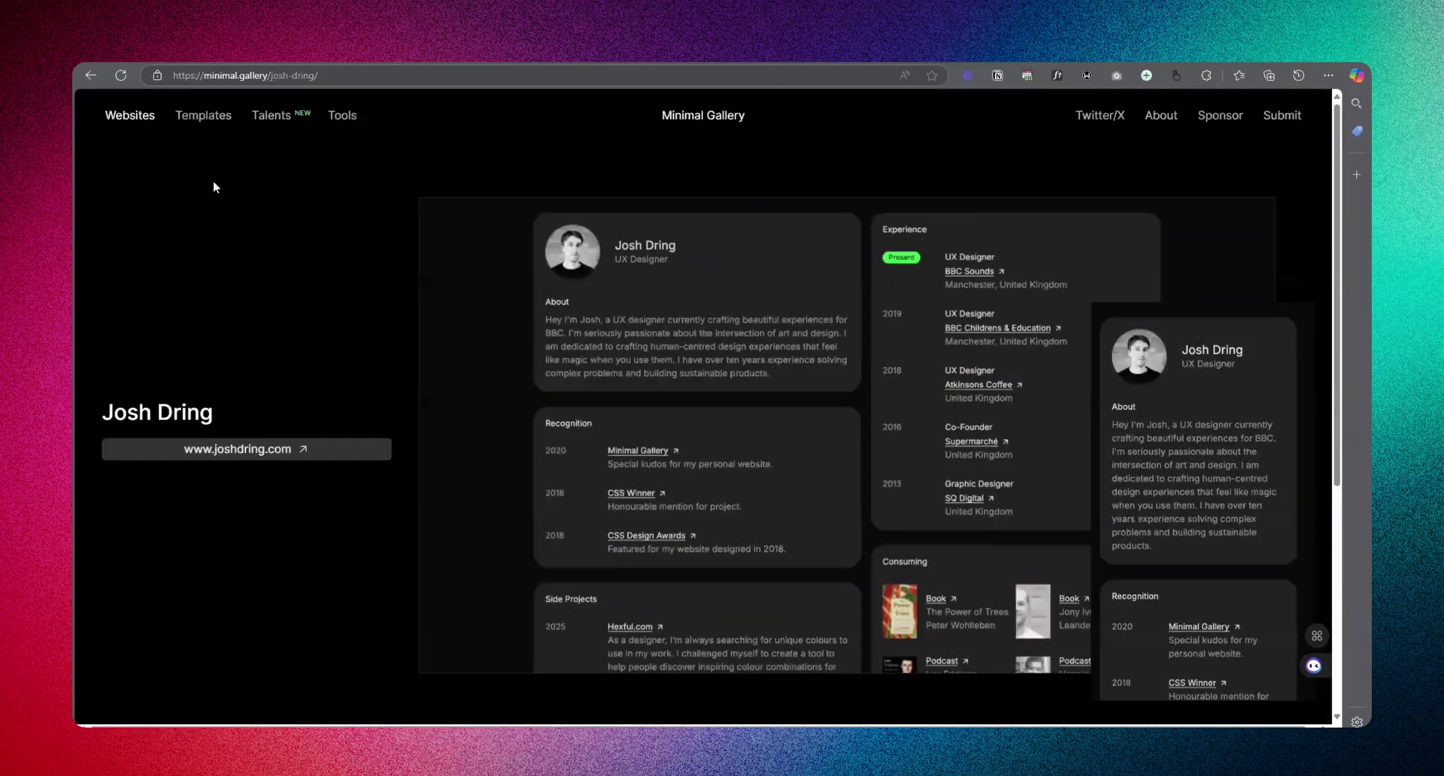
left_click(129, 117)
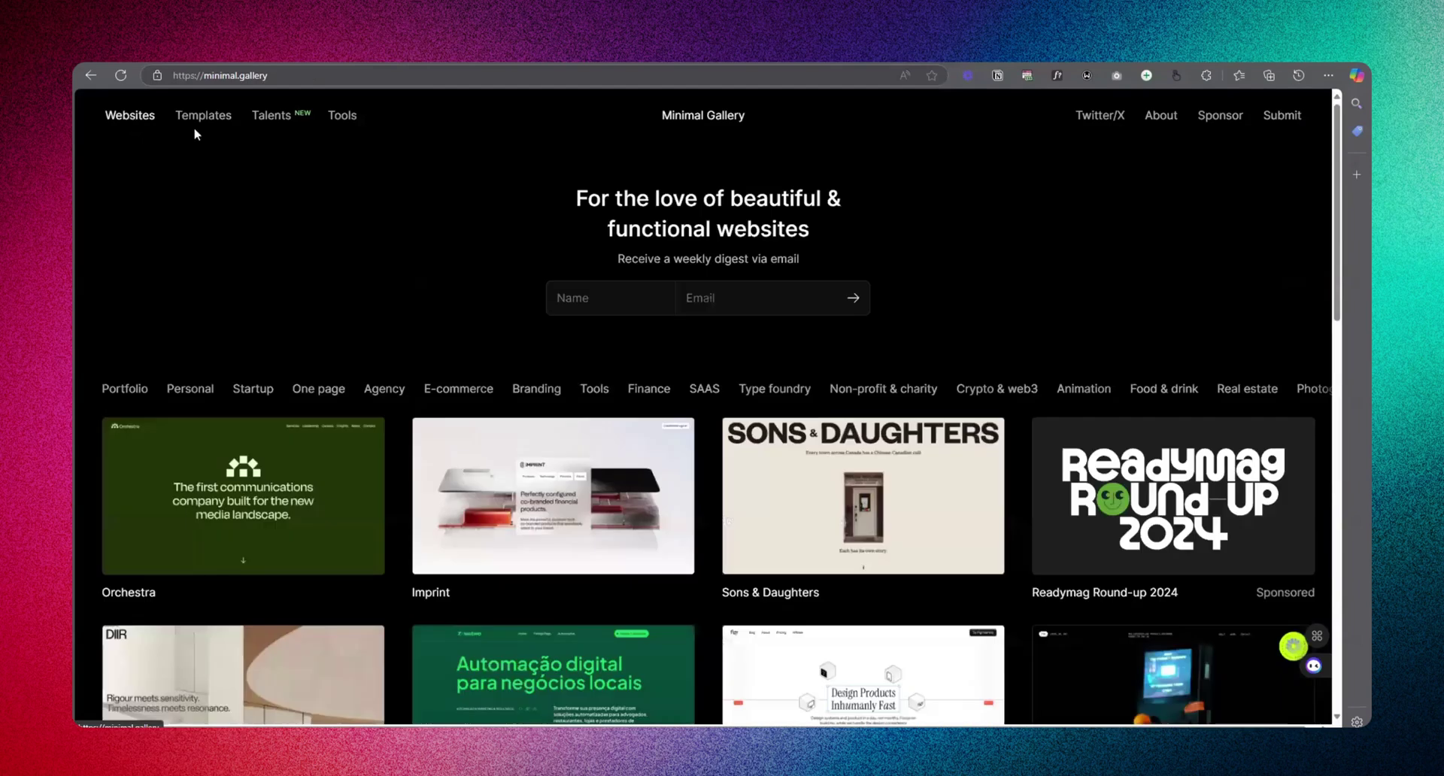
scroll(811, 478, "down", 2)
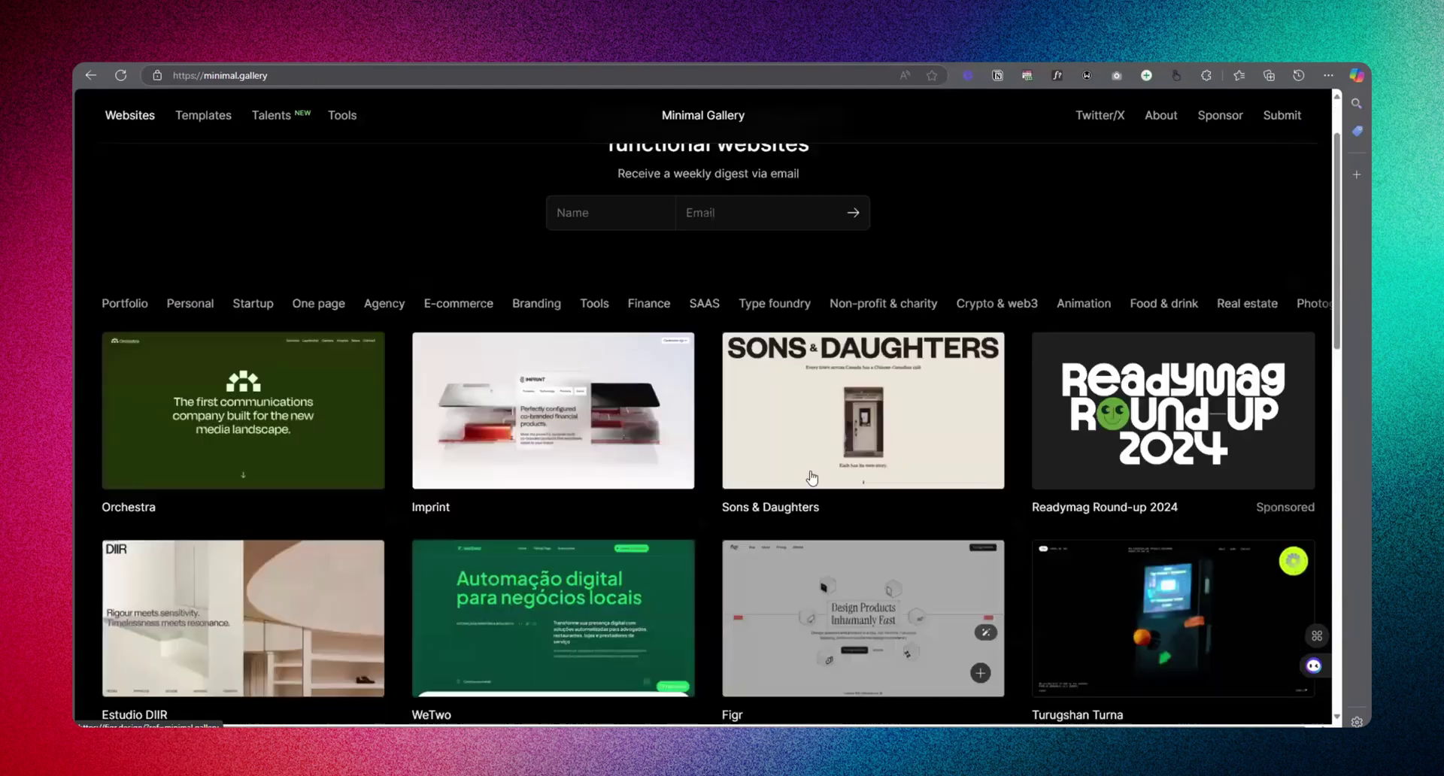
- Open the Imprint website from the gallery and look through its page sections down to the footer
left_click(640, 467)
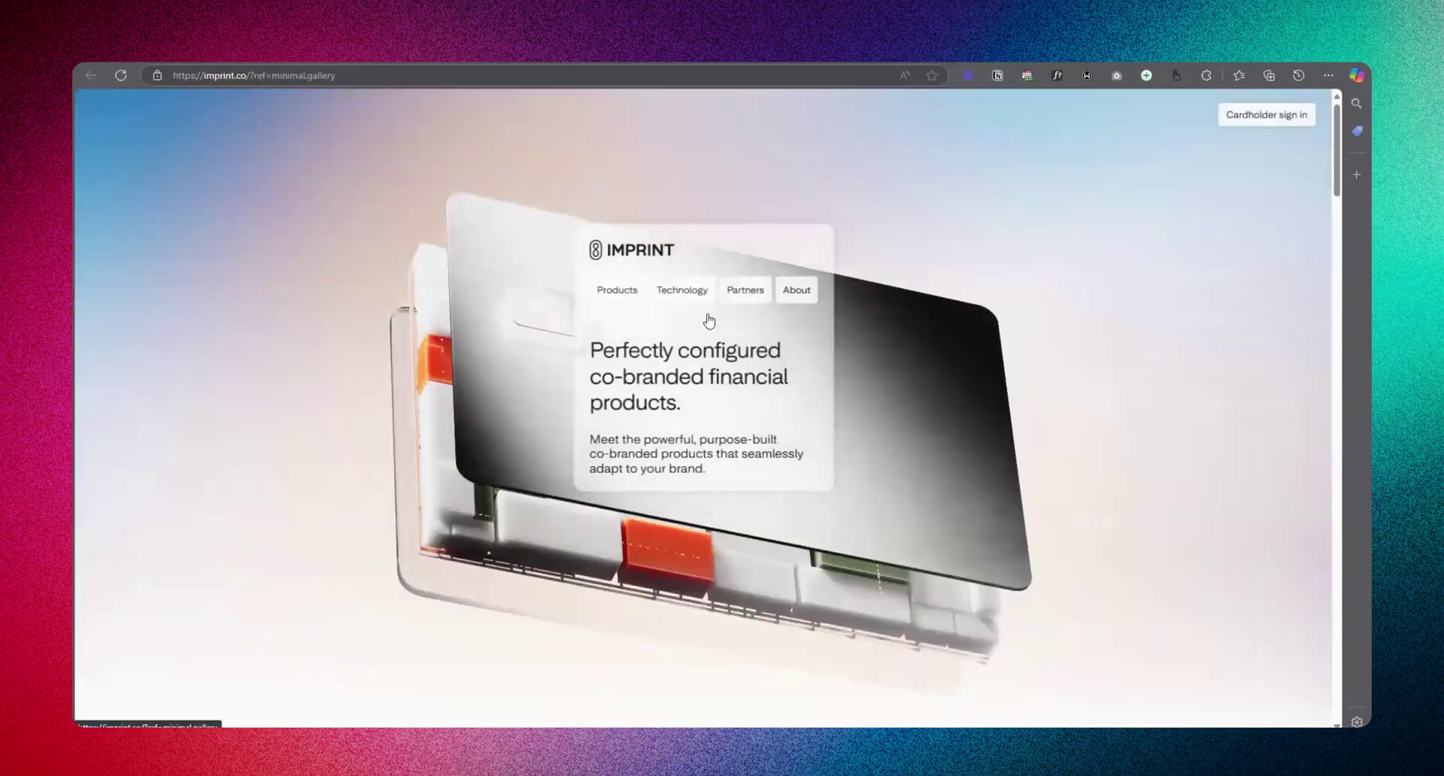
scroll(719, 335, "down", 5)
scroll(905, 400, "down", 10)
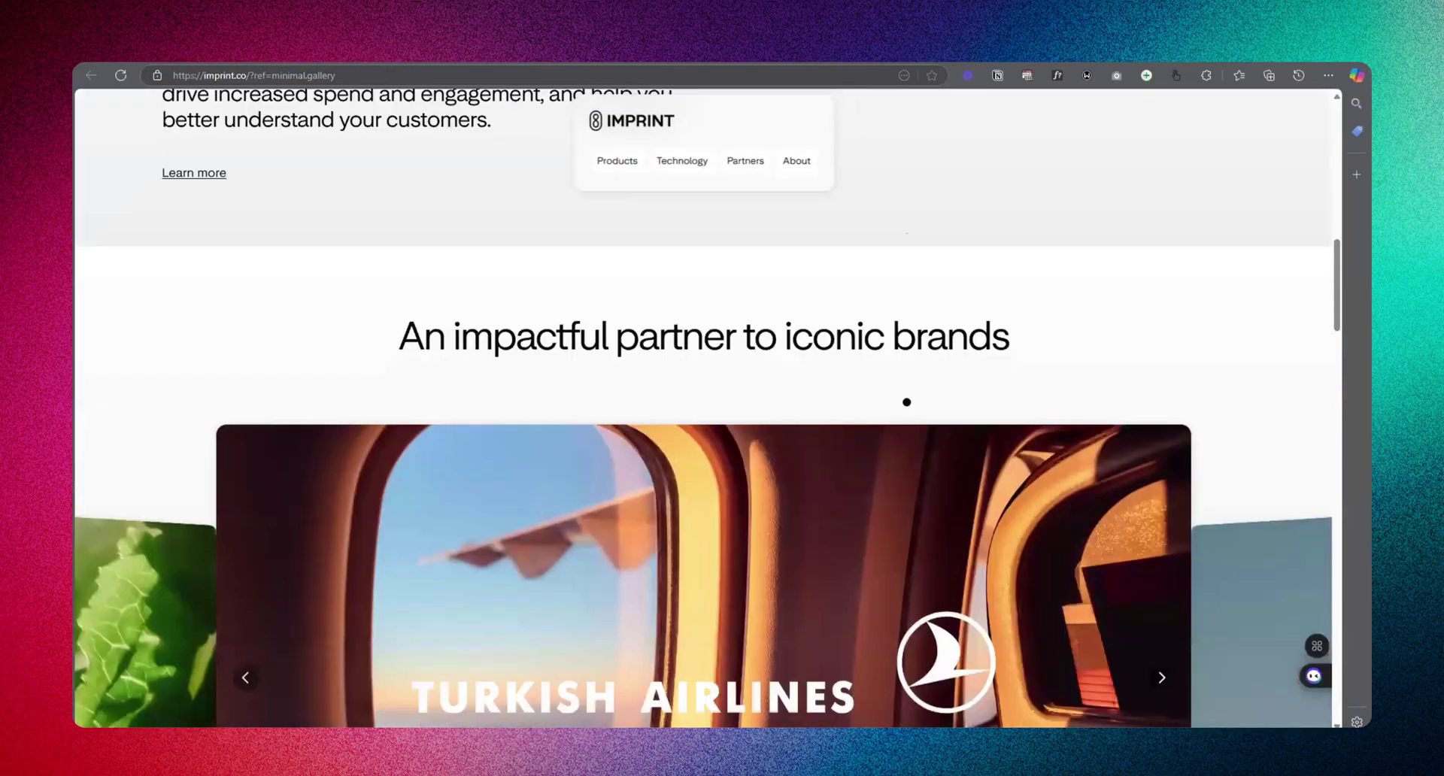
scroll(907, 401, "down", 12)
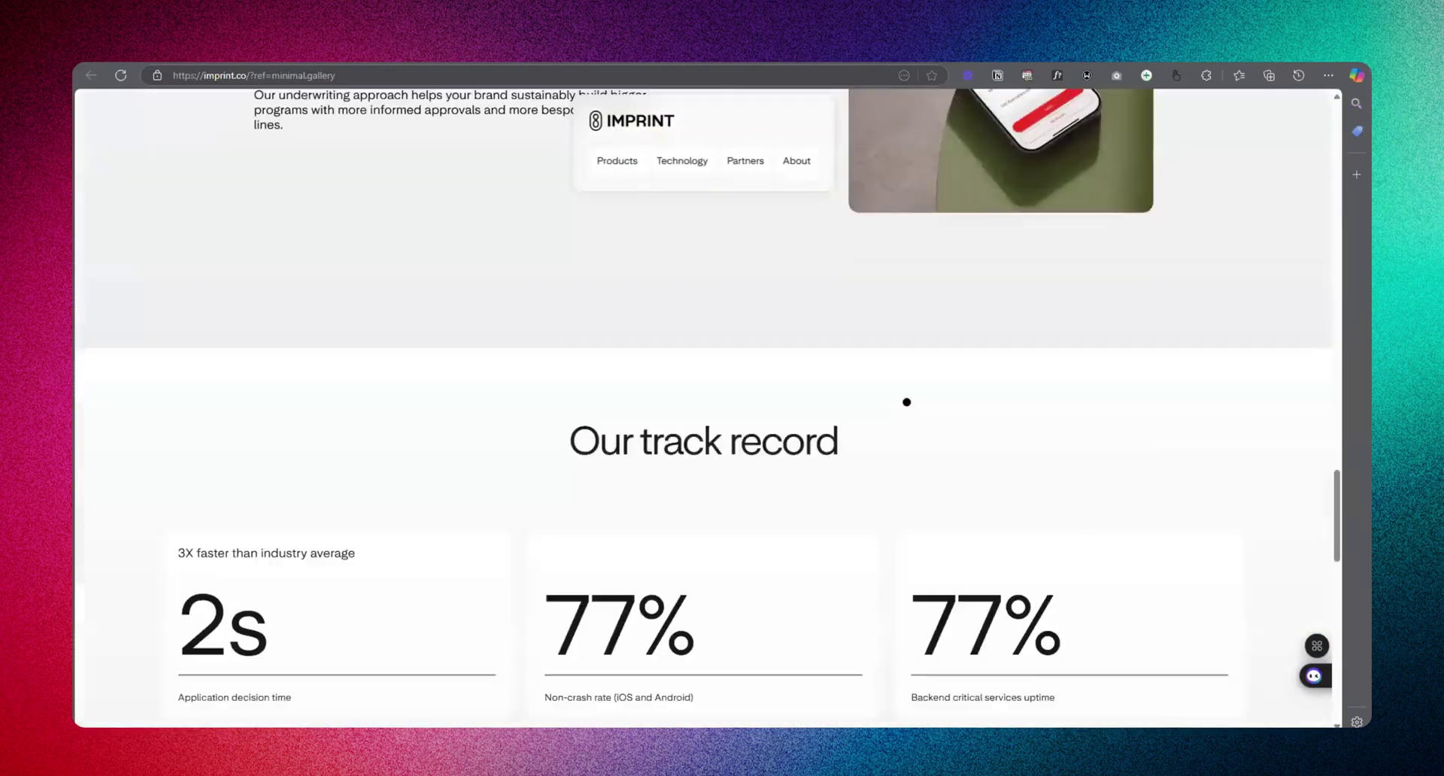
scroll(907, 404, "down", 5)
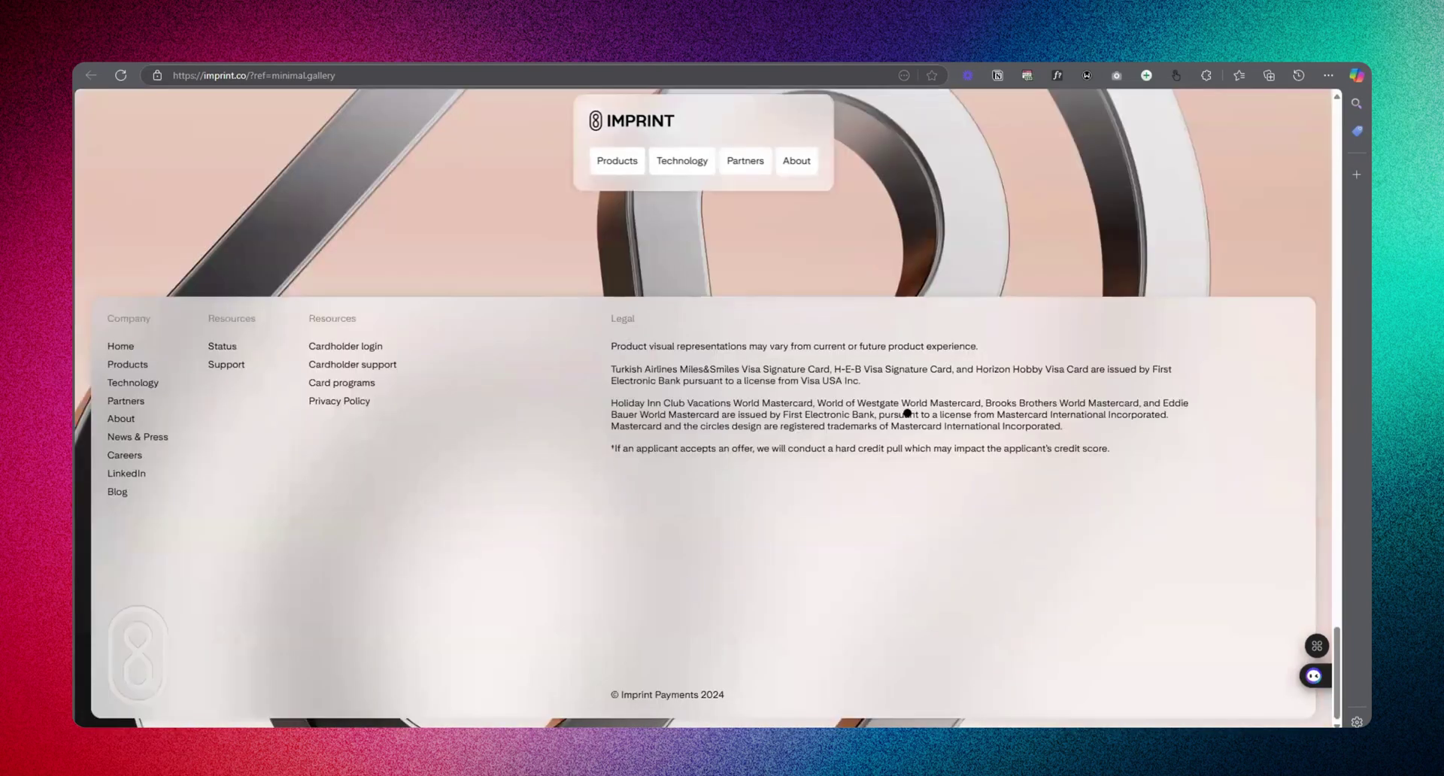
scroll(712, 351, "up", 5)
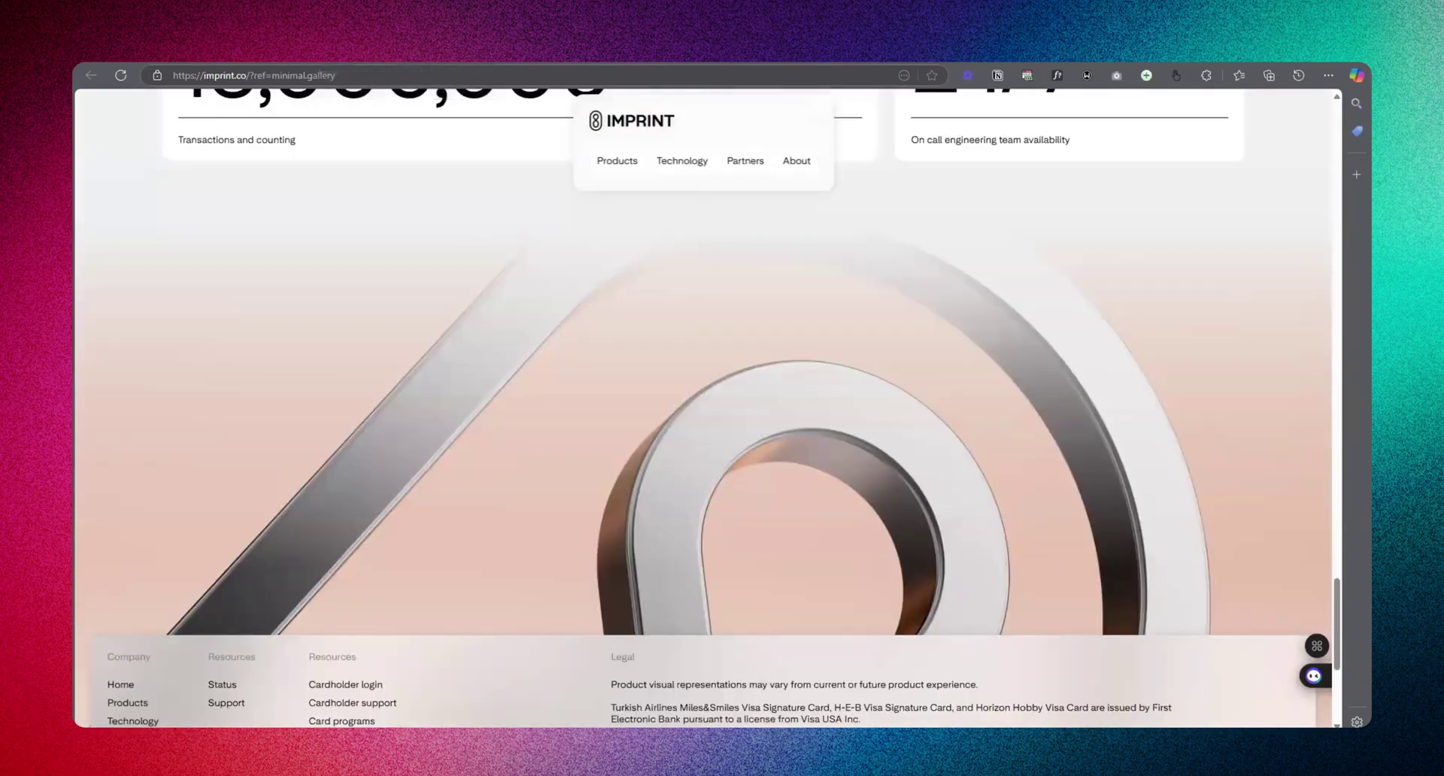
- Return from the Imprint site to the Minimal Gallery listing and highlight the gallery's web address
key("alt+Left")
key("ctrl+l")
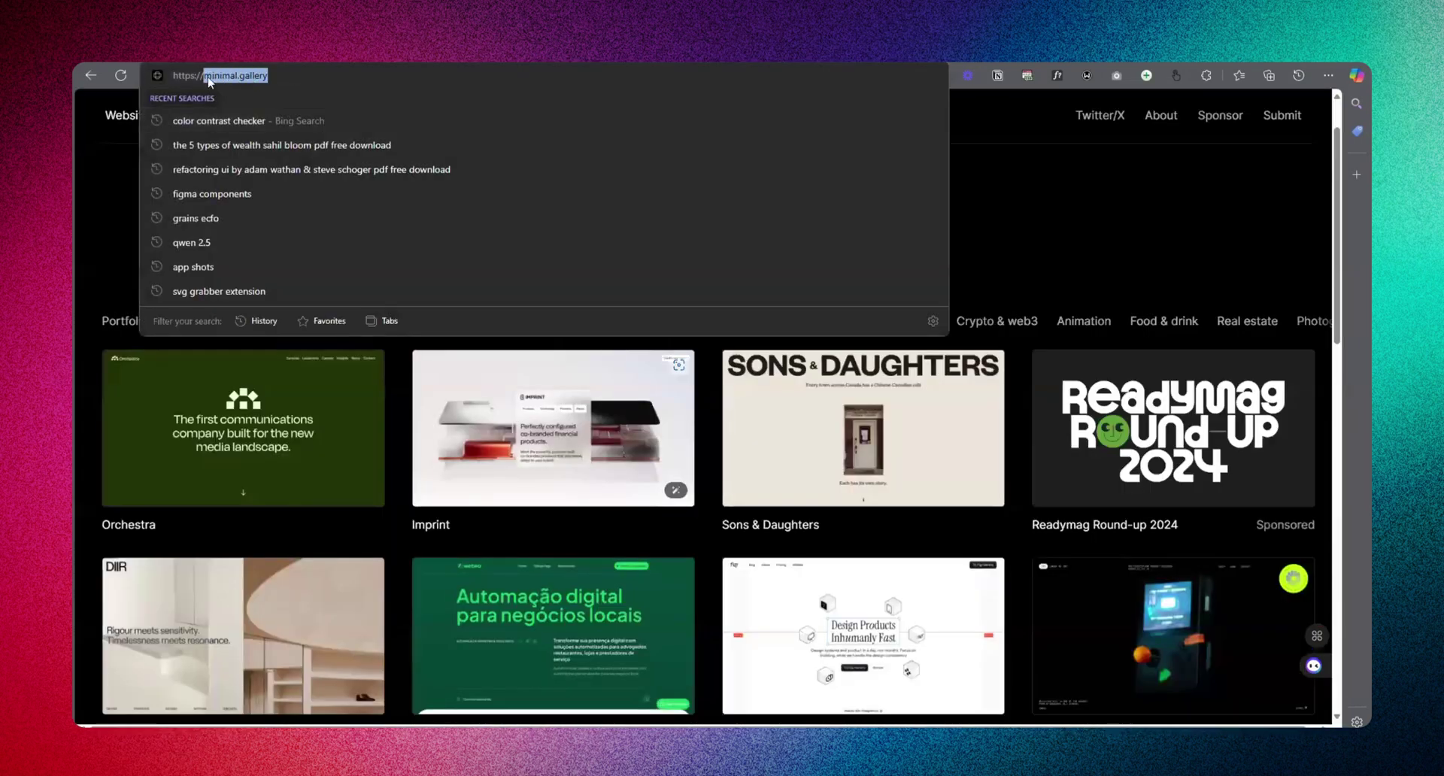
left_click(1125, 213)
key("ctrl+l")
left_click(1094, 213)
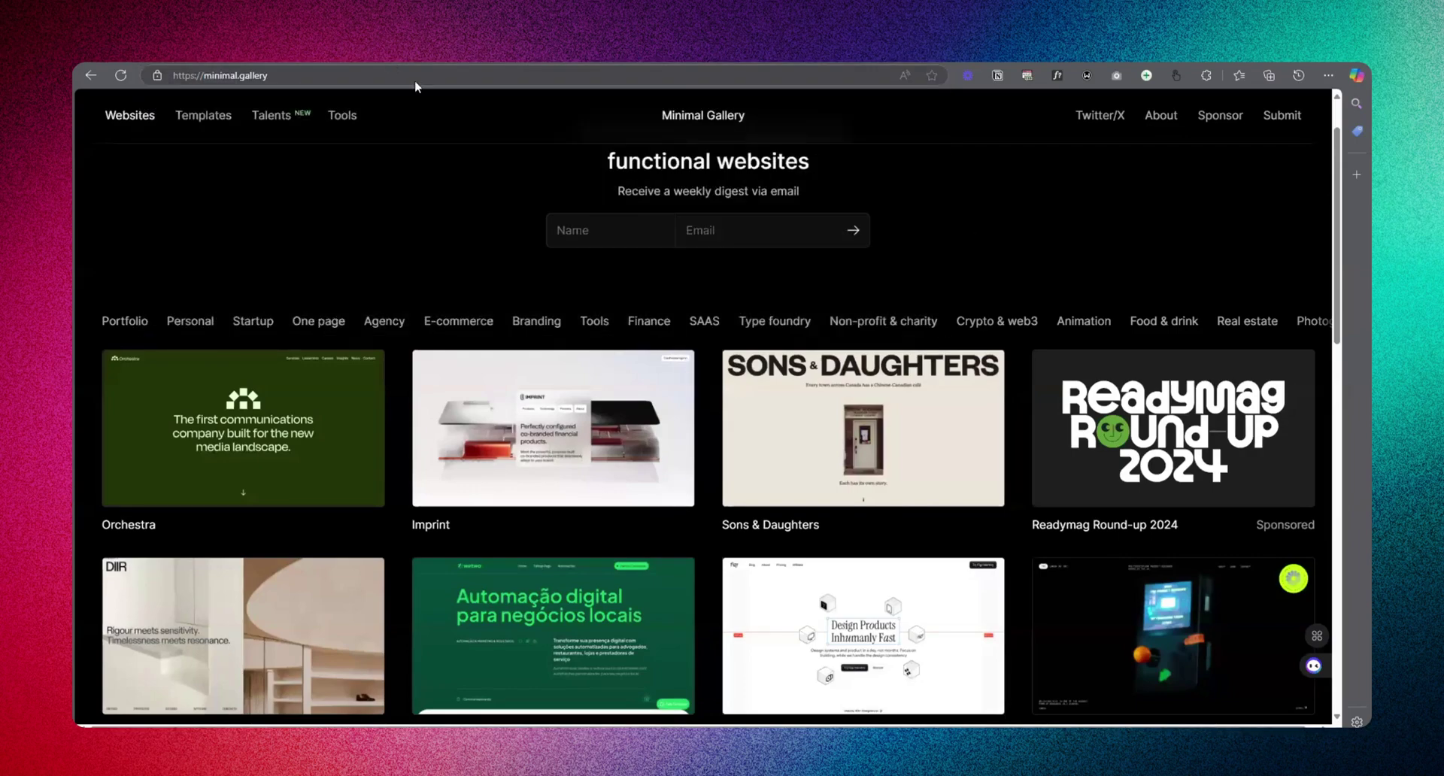
- Open the yellow design-partner portfolio from the gallery and look through the project cards in its latest work section
scroll(1114, 461, "down", 8)
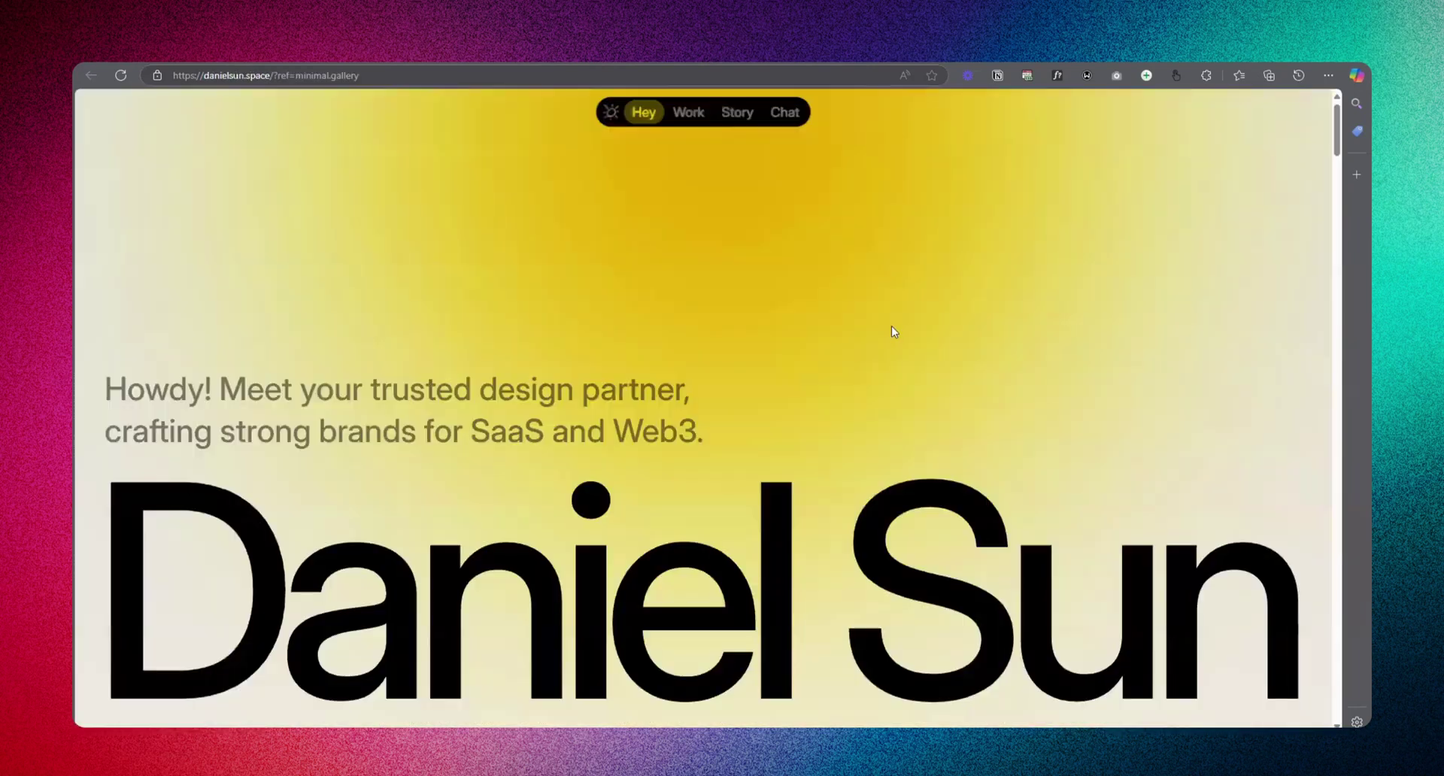
scroll(893, 328, "down", 5)
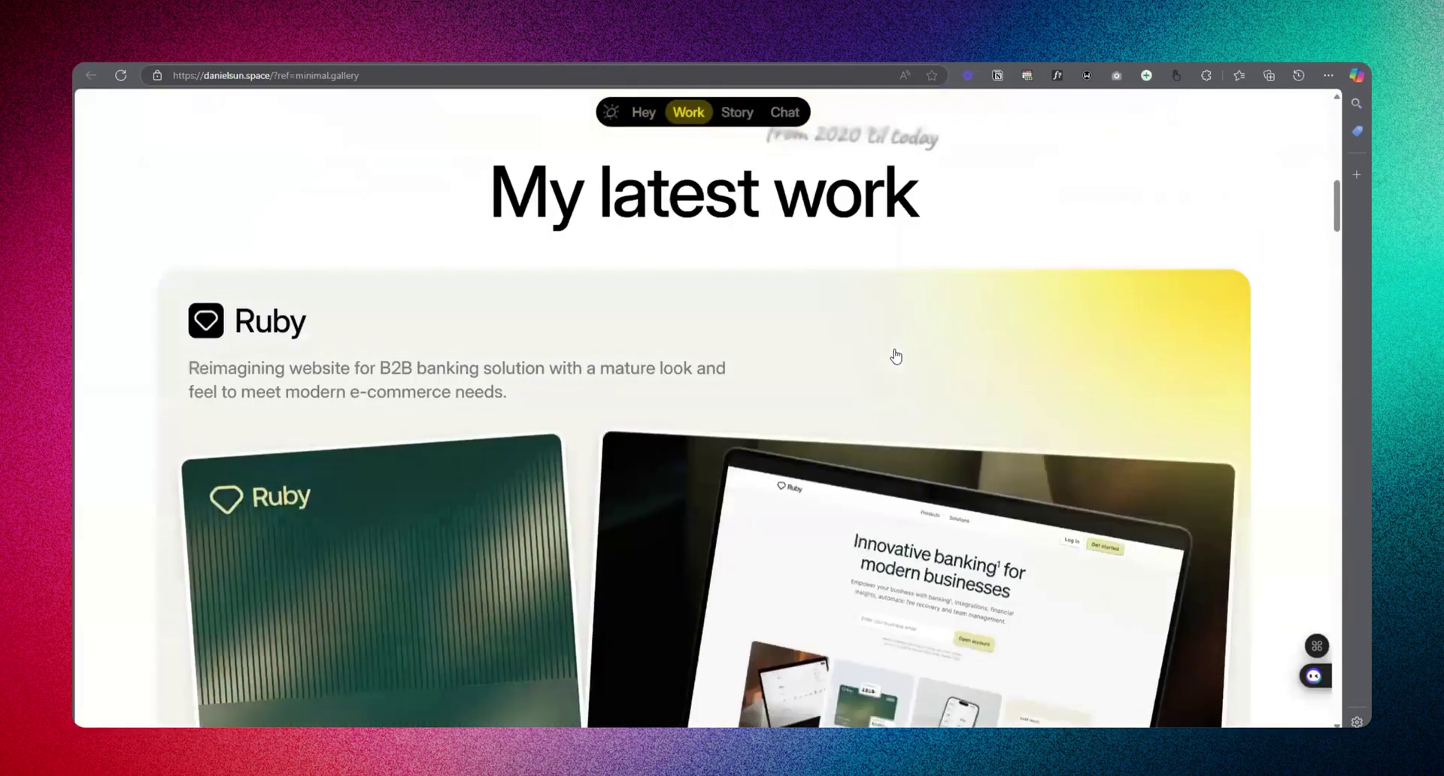
scroll(892, 354, "down", 5)
scroll(677, 363, "up", 6)
scroll(816, 382, "down", 7)
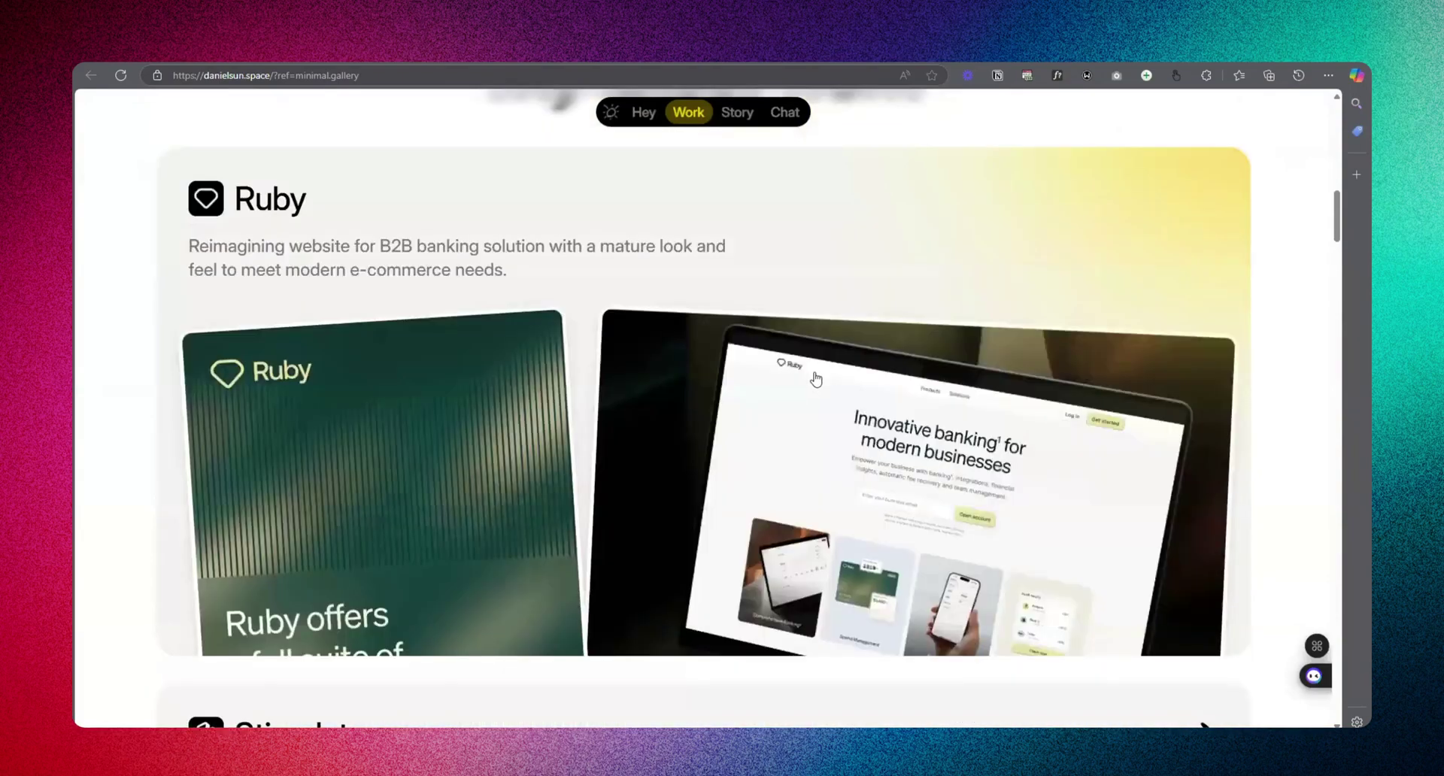
scroll(816, 382, "down", 15)
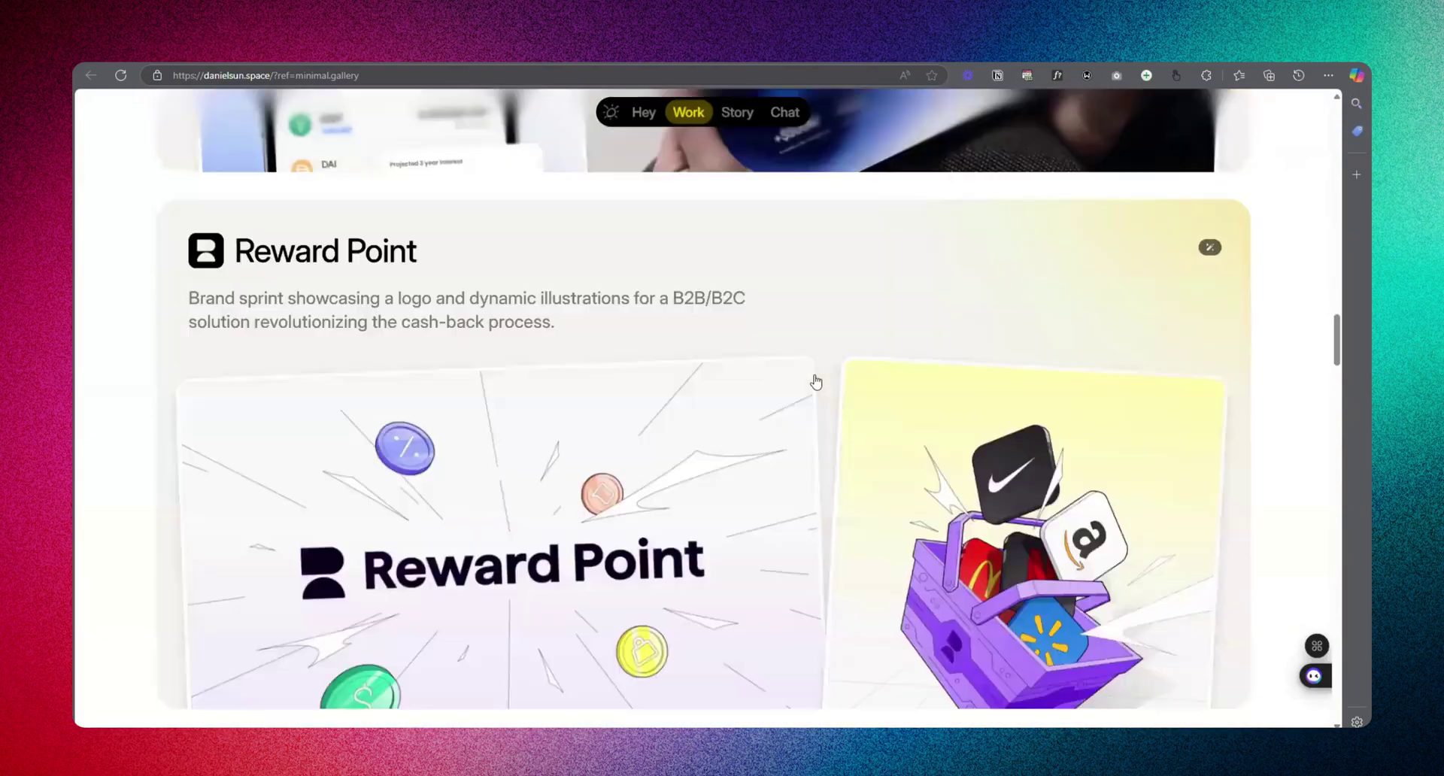
scroll(816, 382, "down", 10)
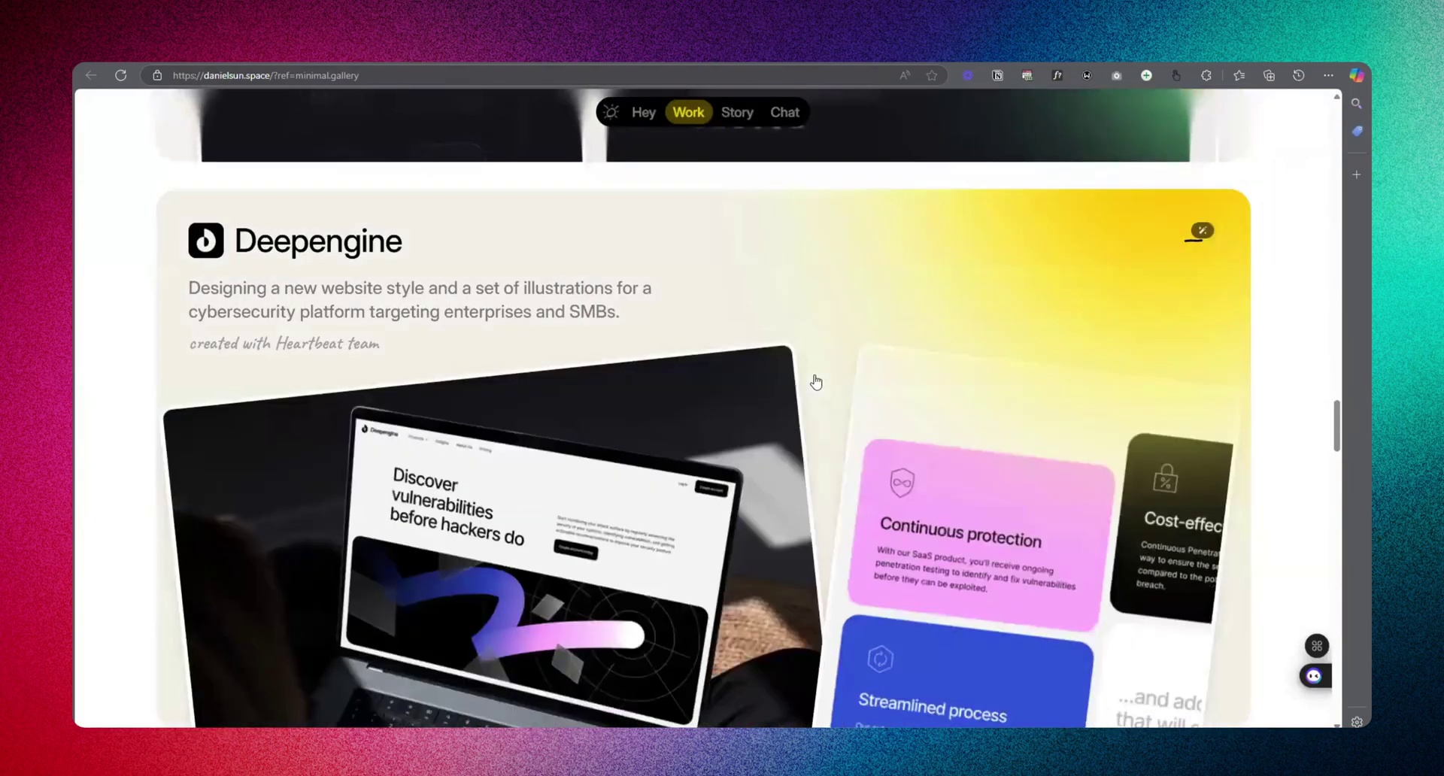
scroll(816, 382, "up", 20)
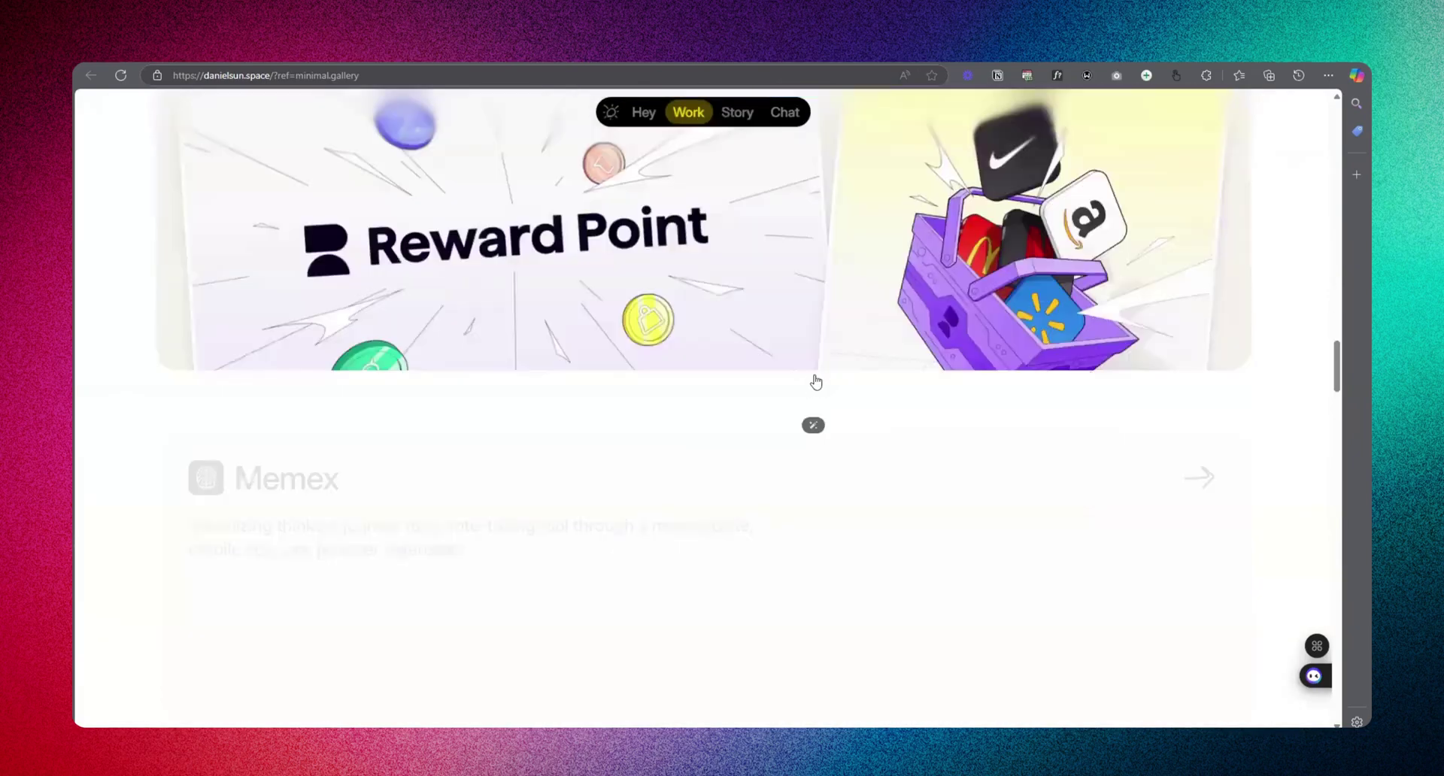
scroll(816, 382, "down", 10)
scroll(816, 382, "down", 15)
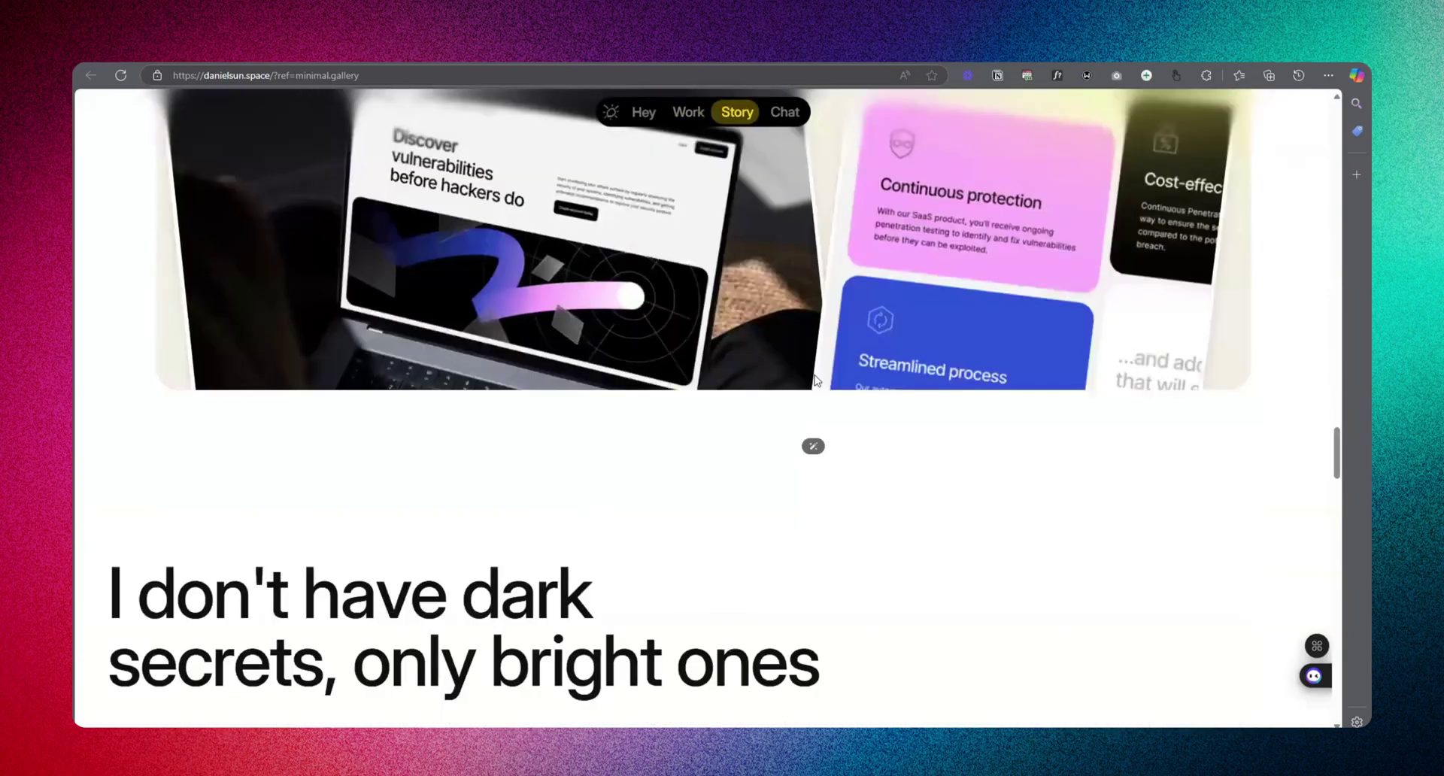
- Examine the portfolio's Story section and design collage, continuing to the large Connect button at the page's end
scroll(816, 382, "down", 7)
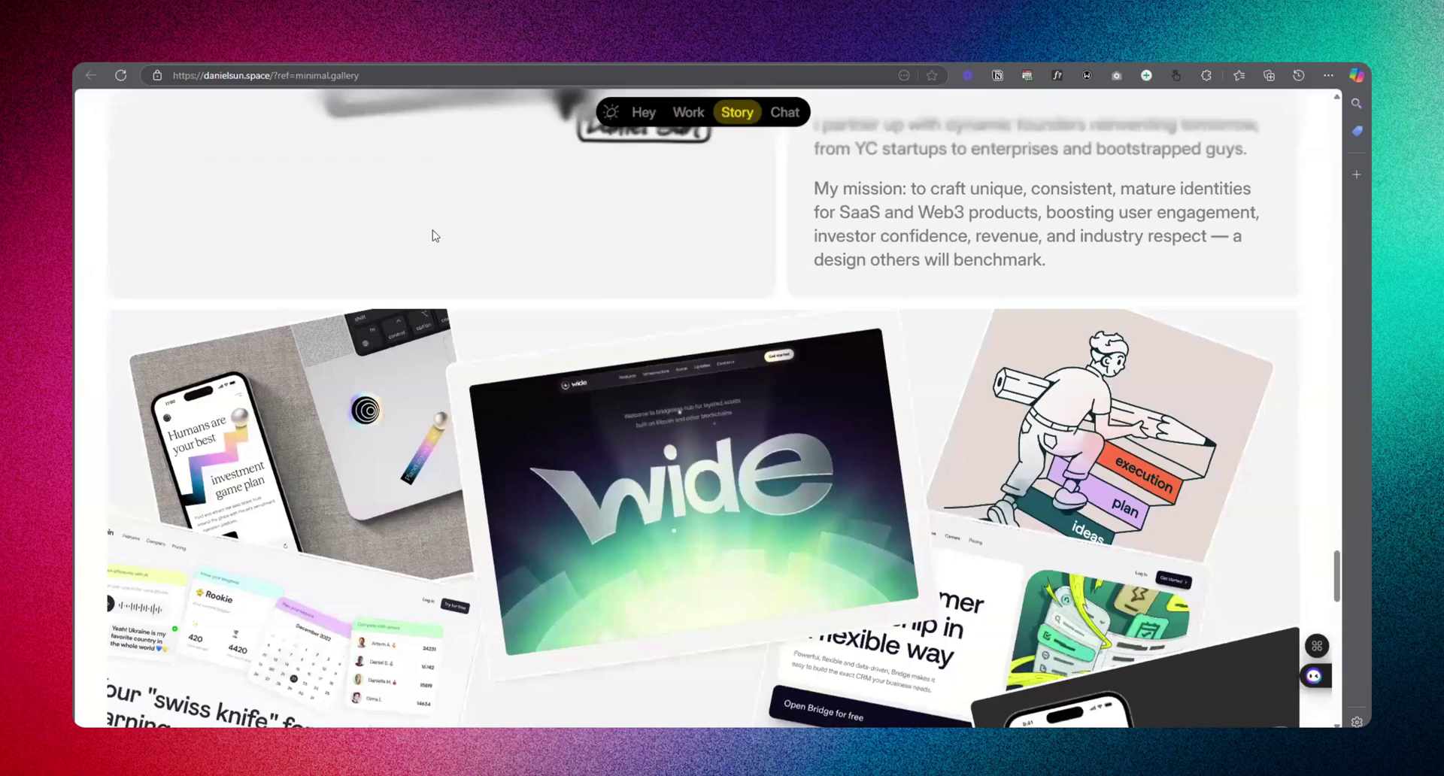
scroll(434, 236, "down", 8)
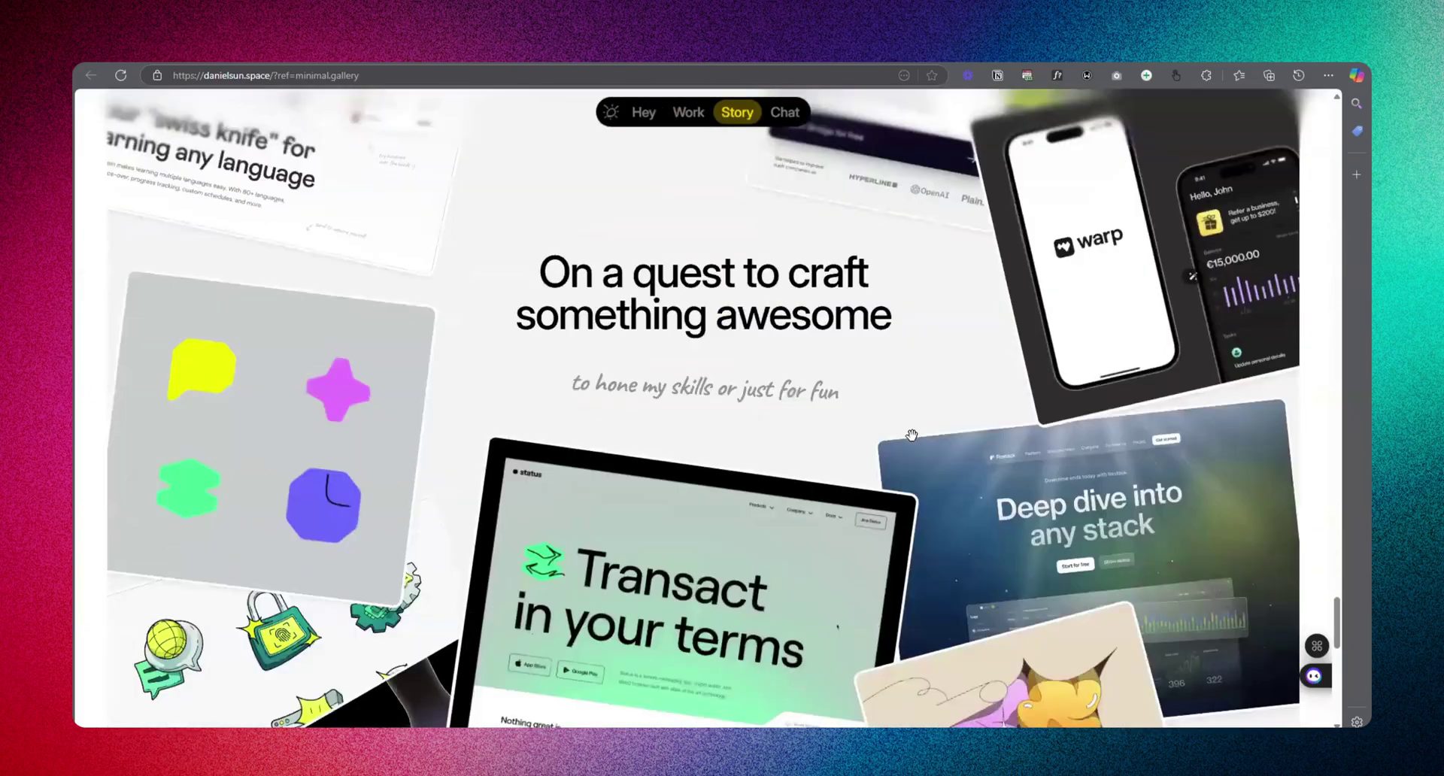
scroll(911, 435, "down", 10)
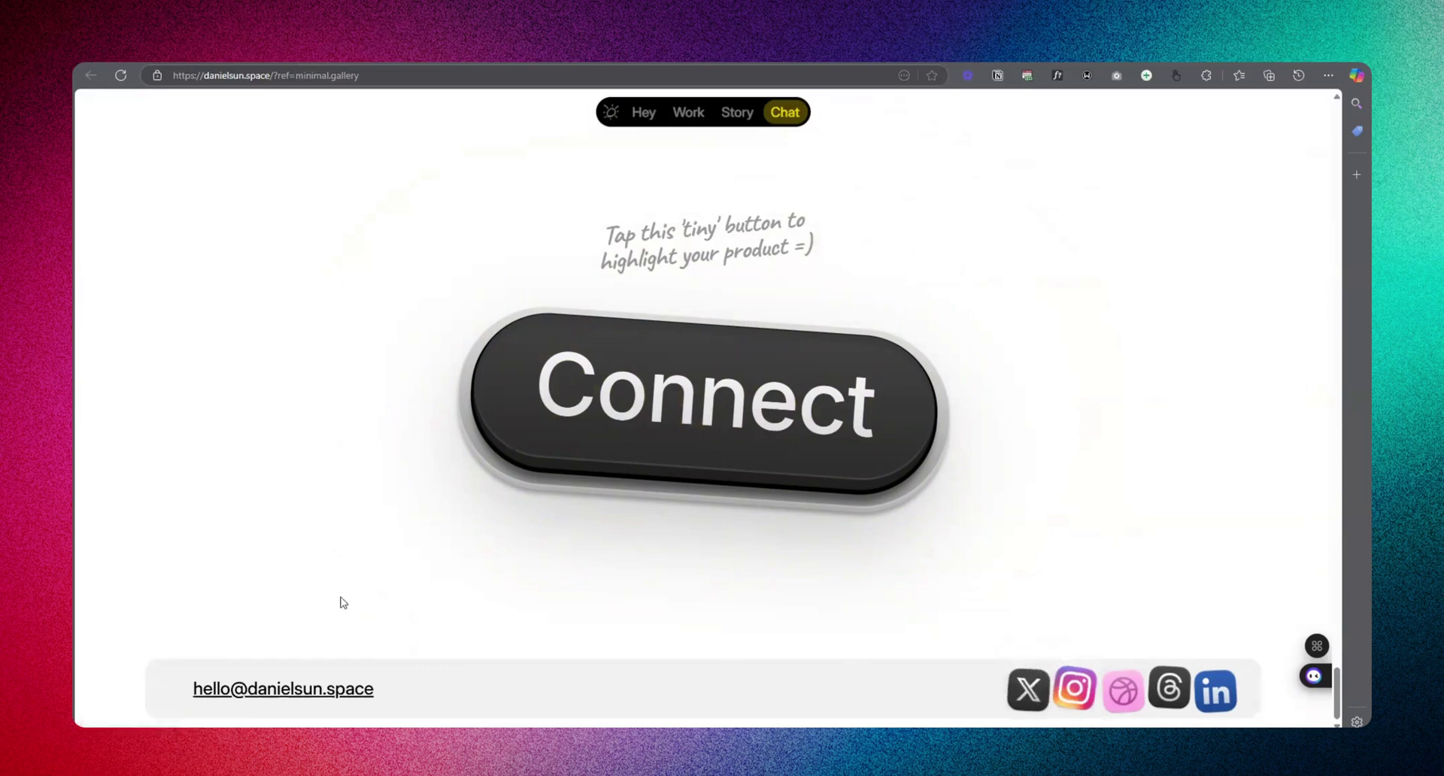
- Review the portfolio again from its end, going back through the collage and personal story to the Work section
scroll(435, 312, "up", 10)
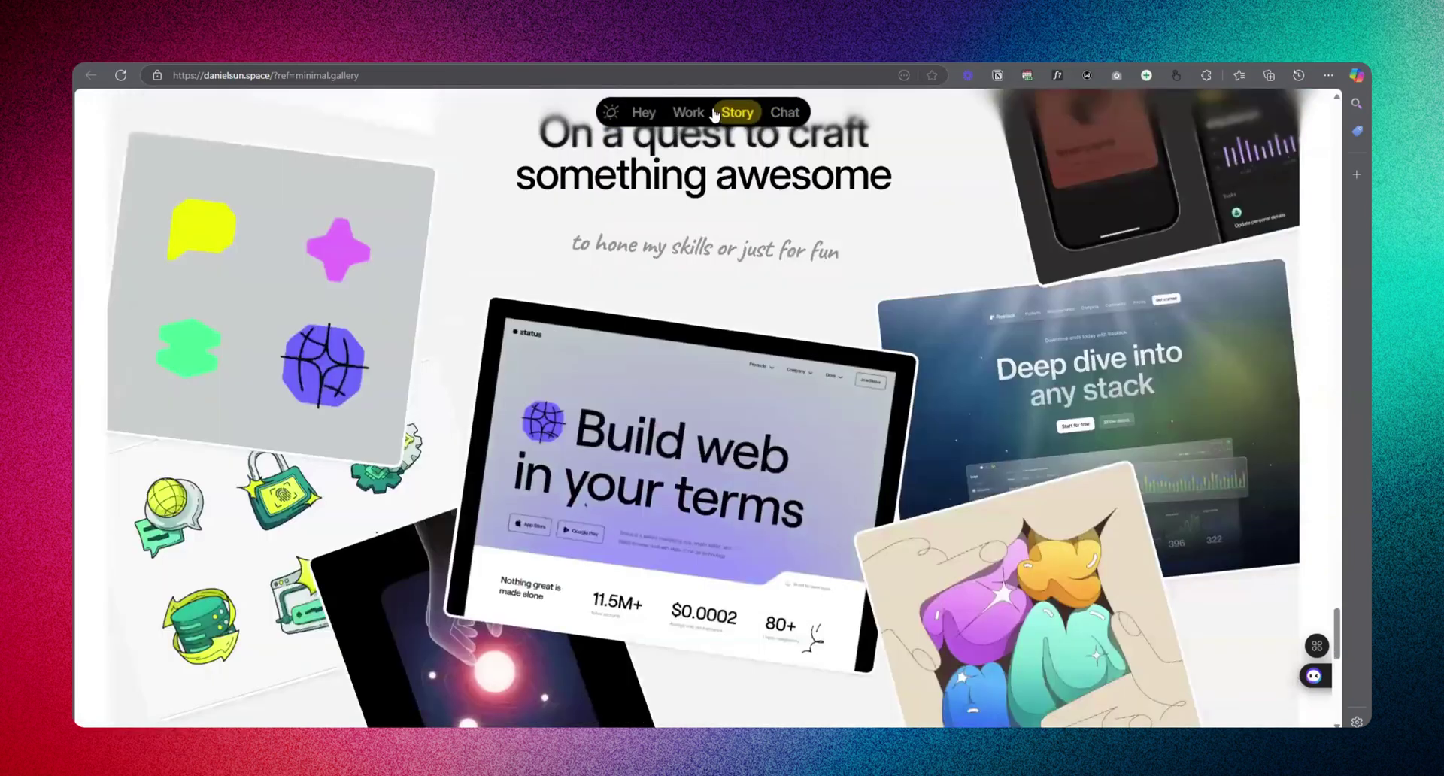
scroll(750, 211, "up", 5)
scroll(789, 280, "up", 15)
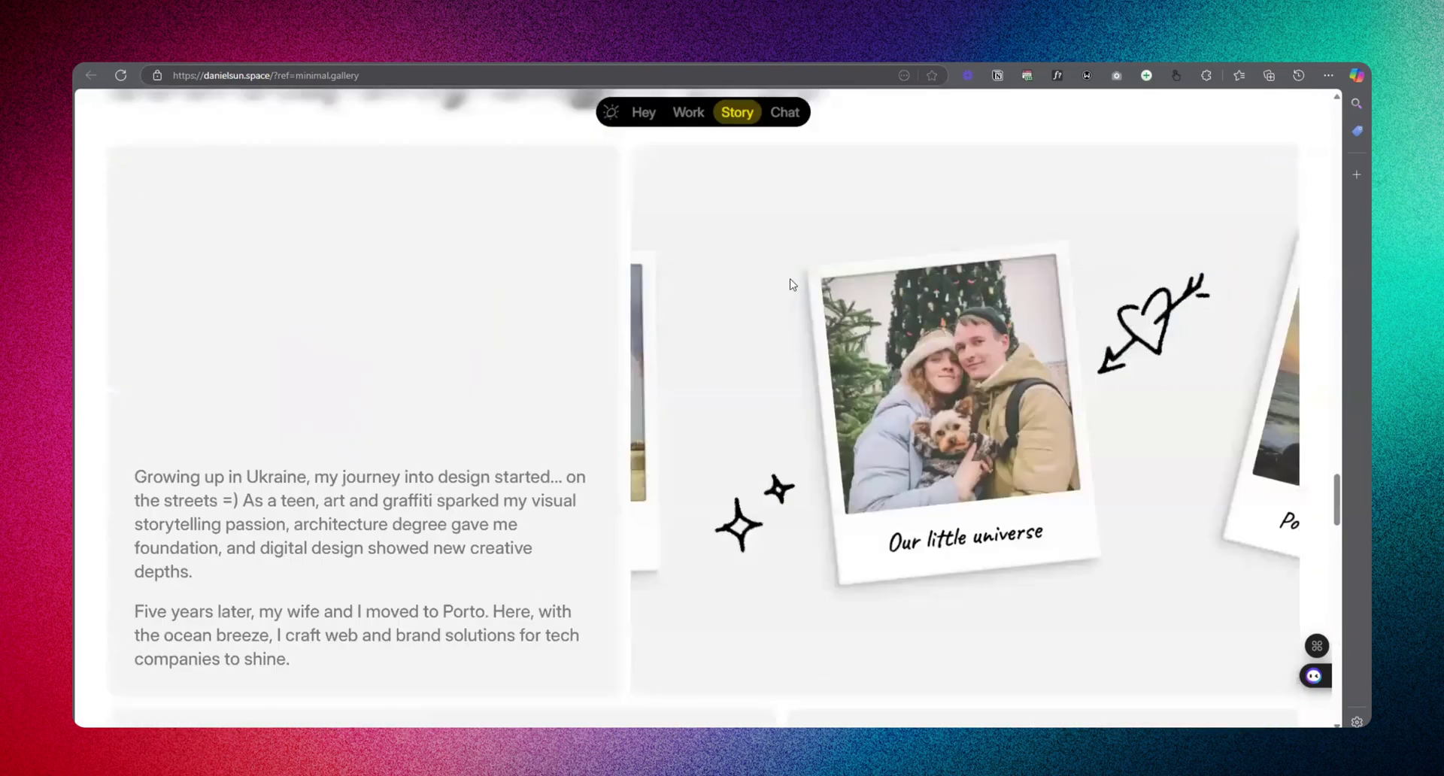
scroll(797, 294, "up", 12)
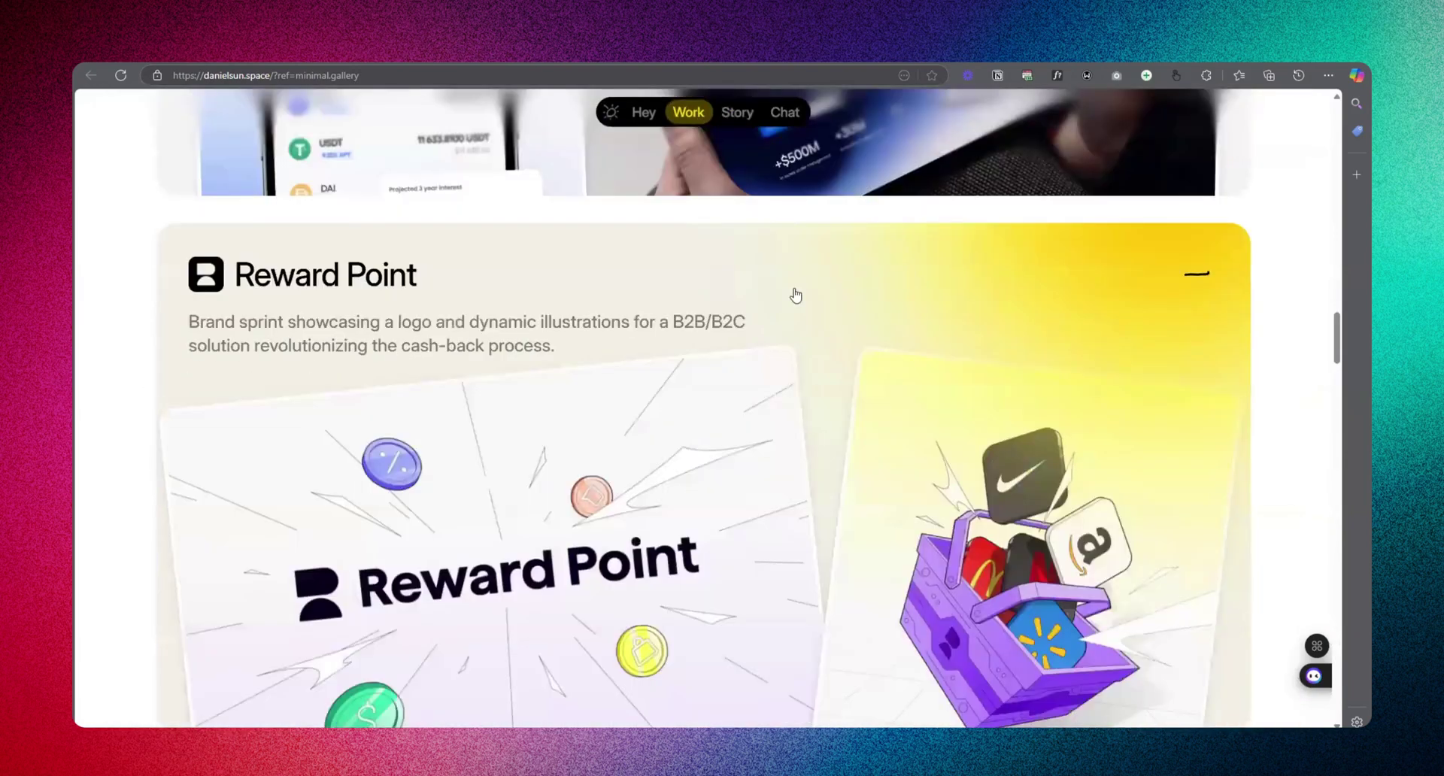
scroll(795, 295, "up", 6)
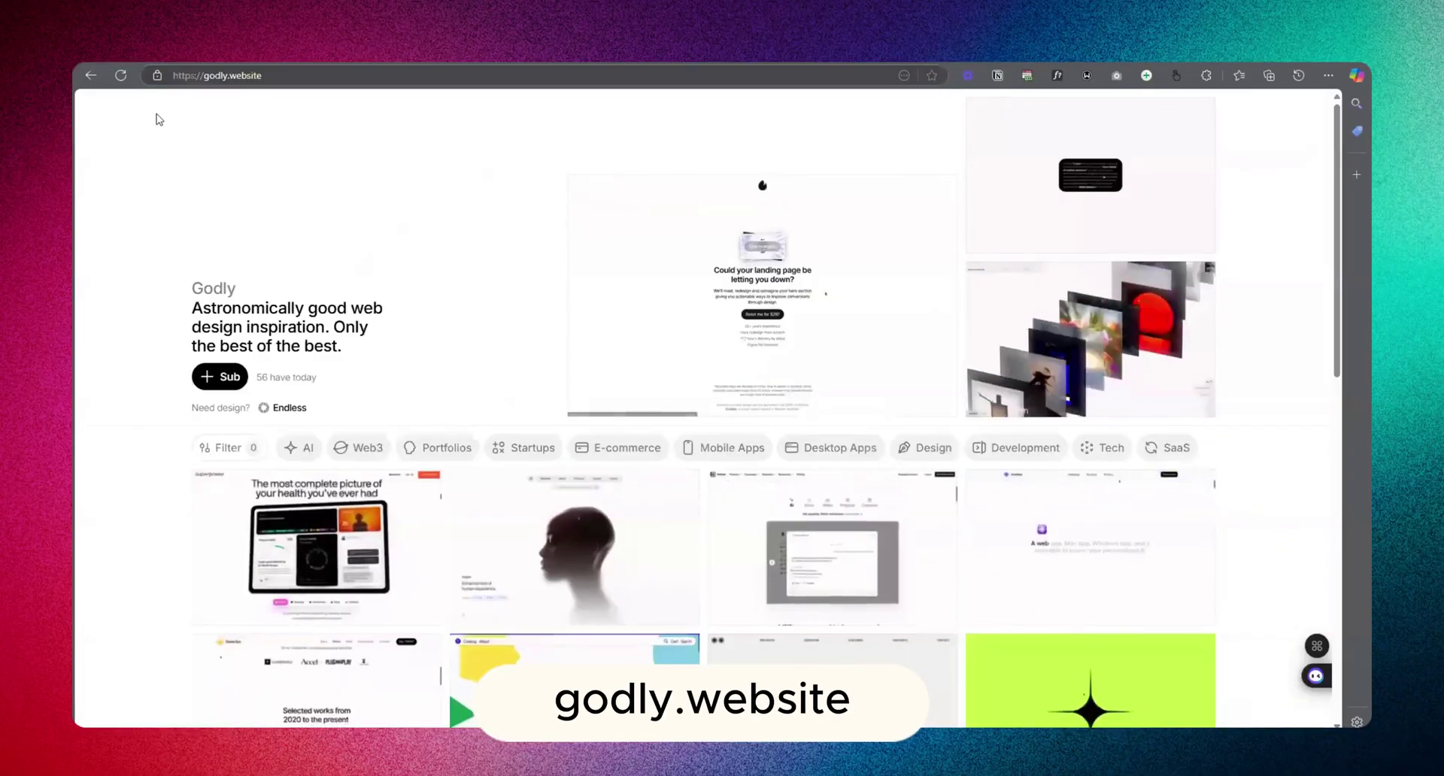
- Browse the animated website previews showcased on godly.website for design inspiration
scroll(676, 268, "down", 1)
scroll(320, 267, "down", 1)
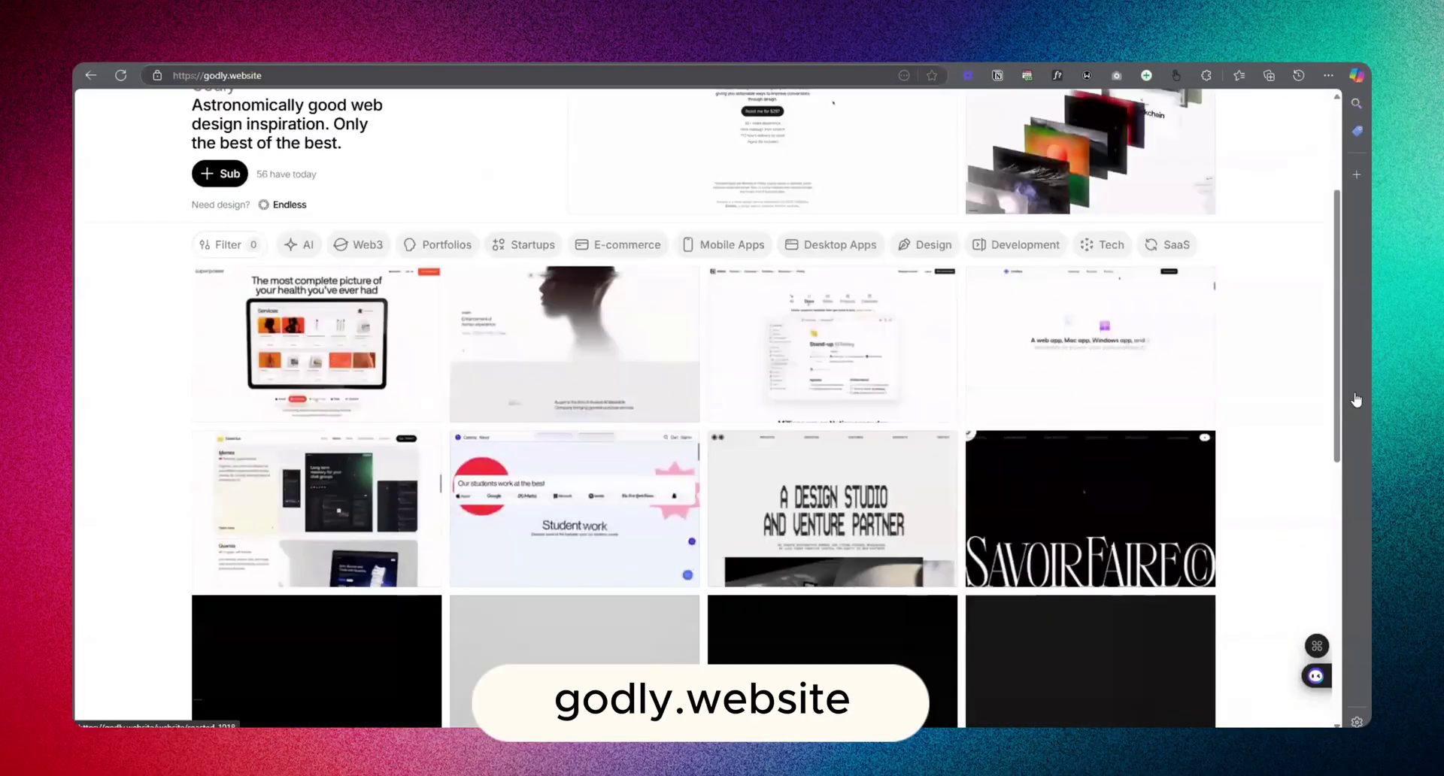
scroll(1250, 381, "up", 2)
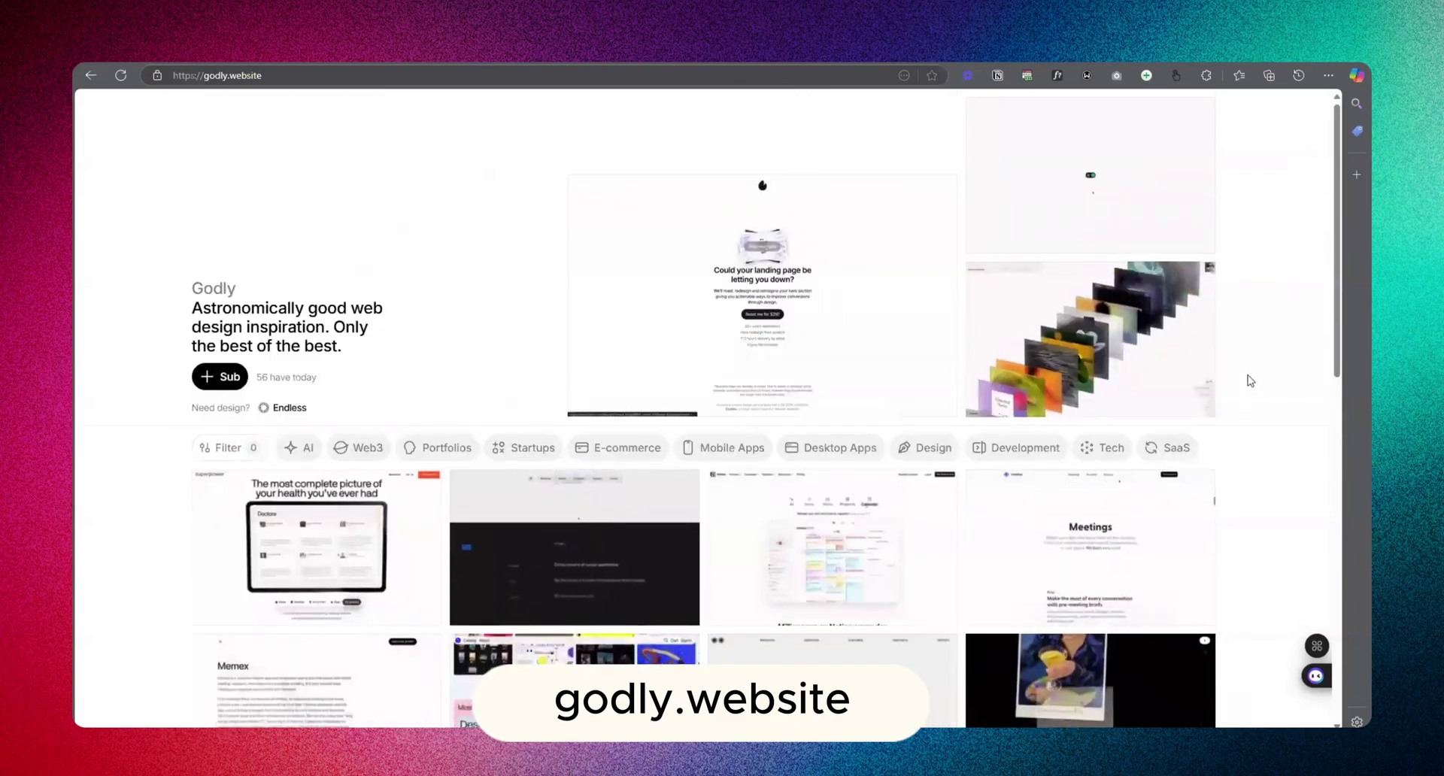
scroll(1250, 381, "down", 2)
scroll(1251, 379, "up", 2)
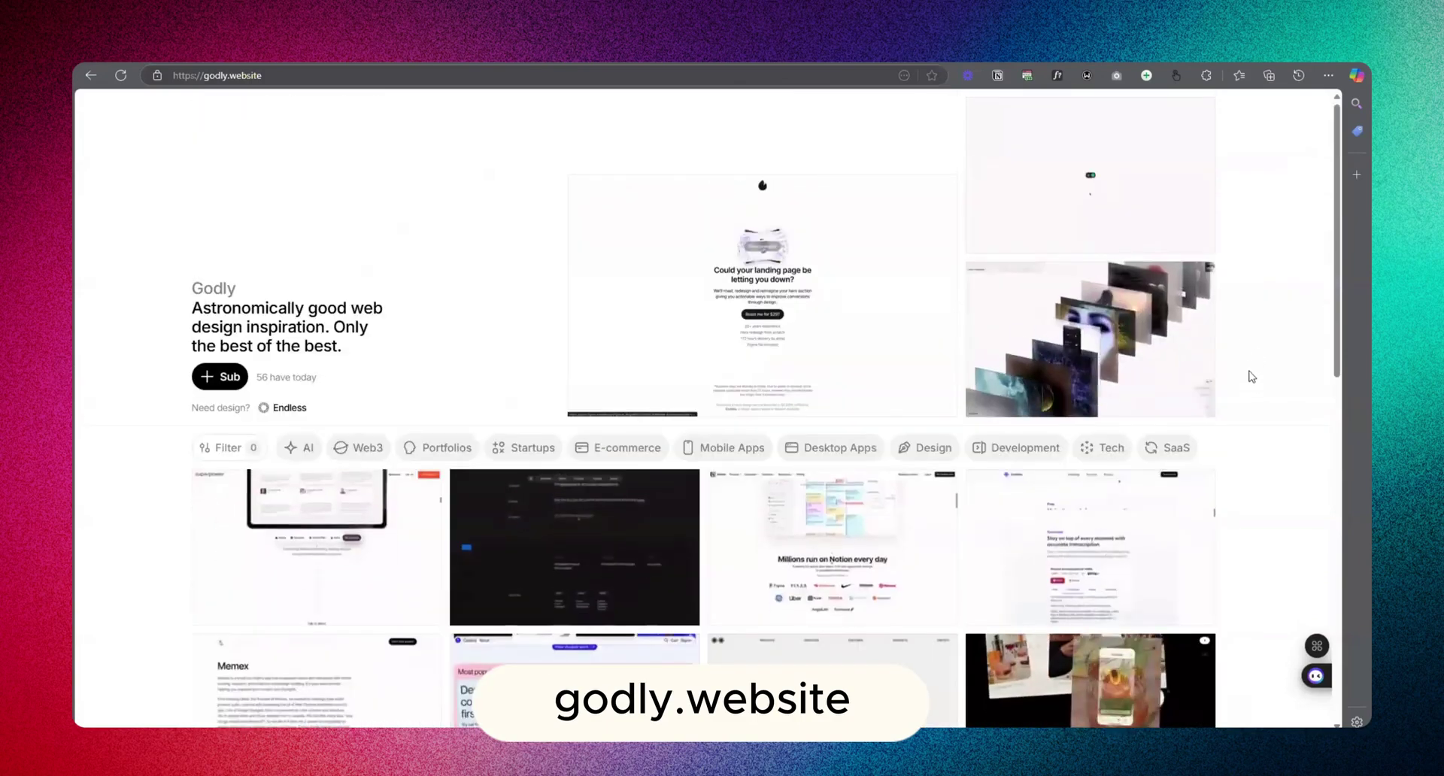
scroll(1251, 376, "down", 3)
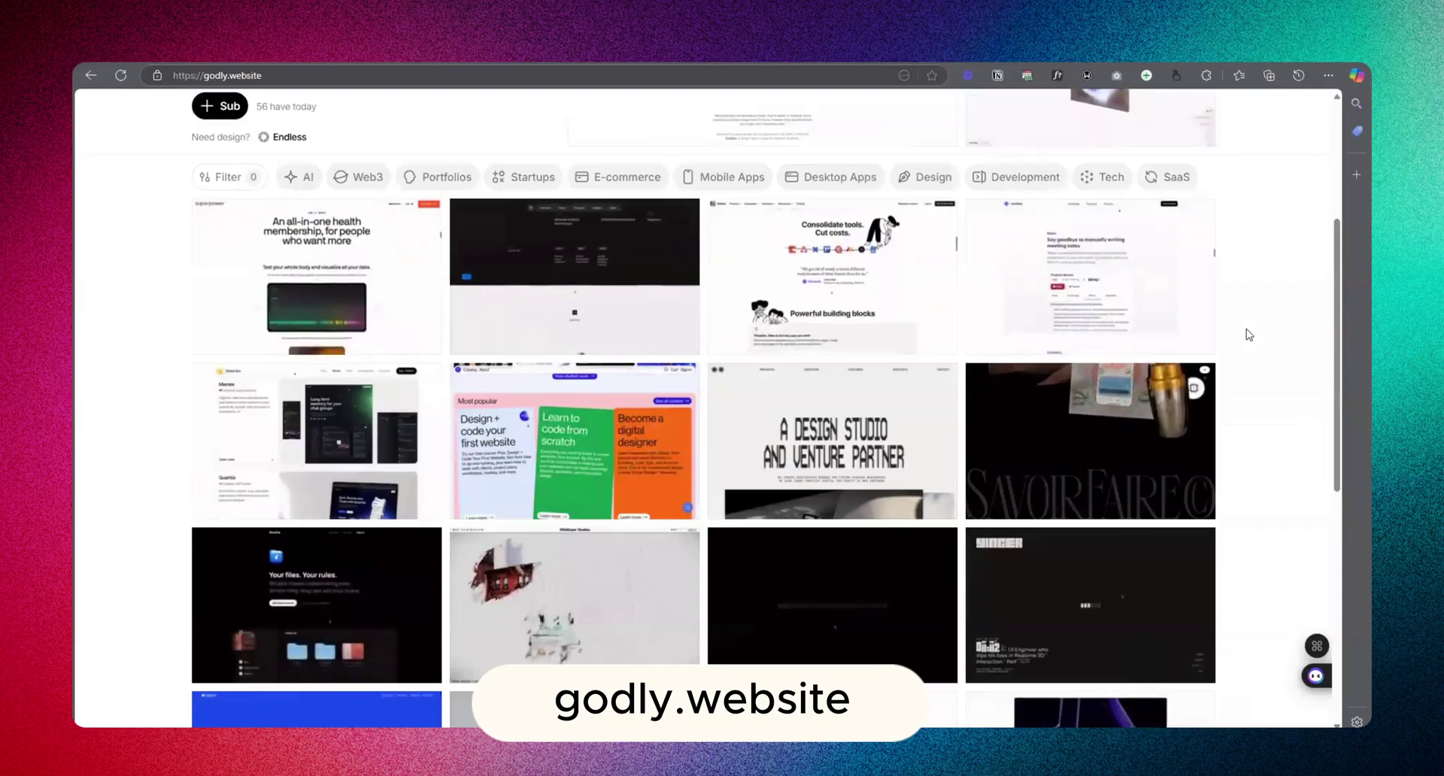
scroll(1248, 338, "down", 2)
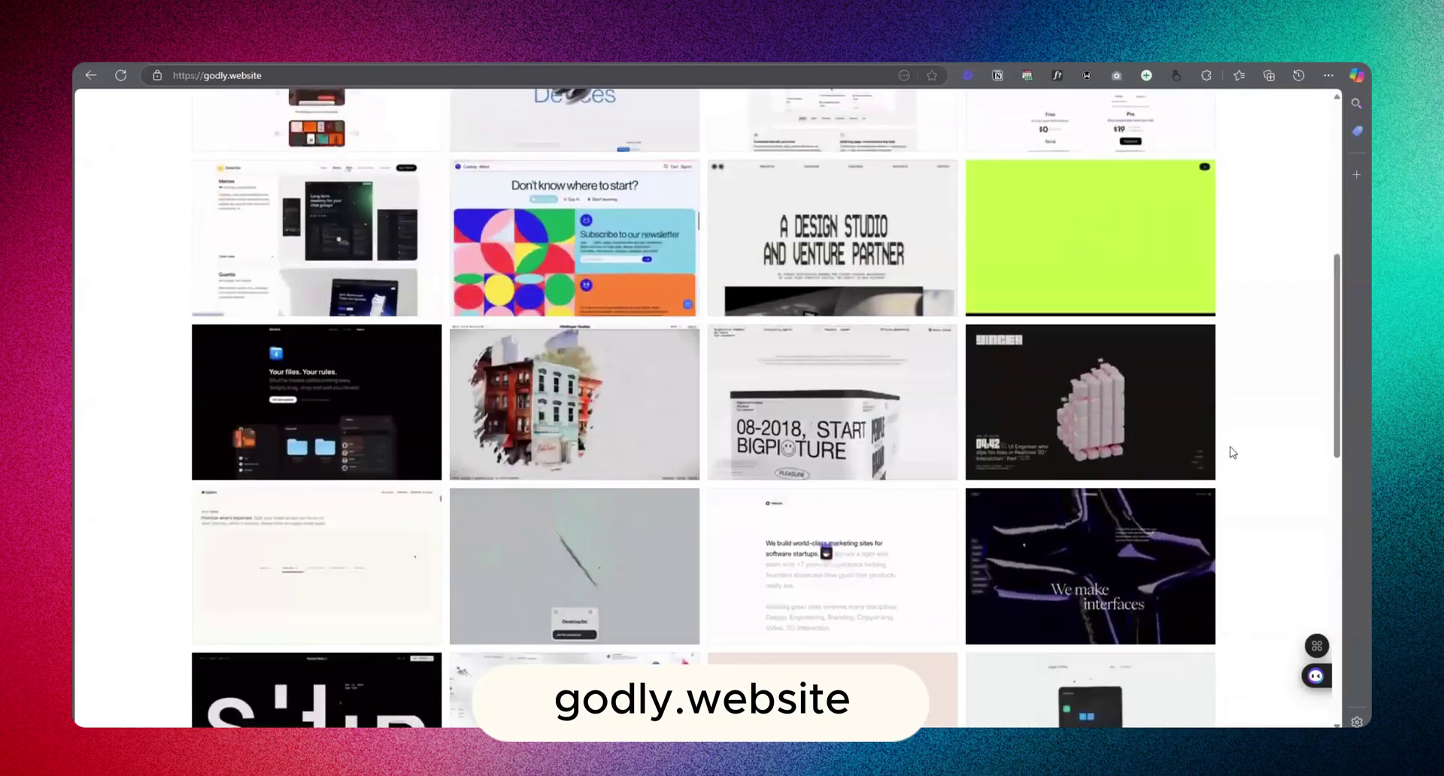
scroll(1232, 451, "down", 3)
scroll(1232, 451, "up", 2)
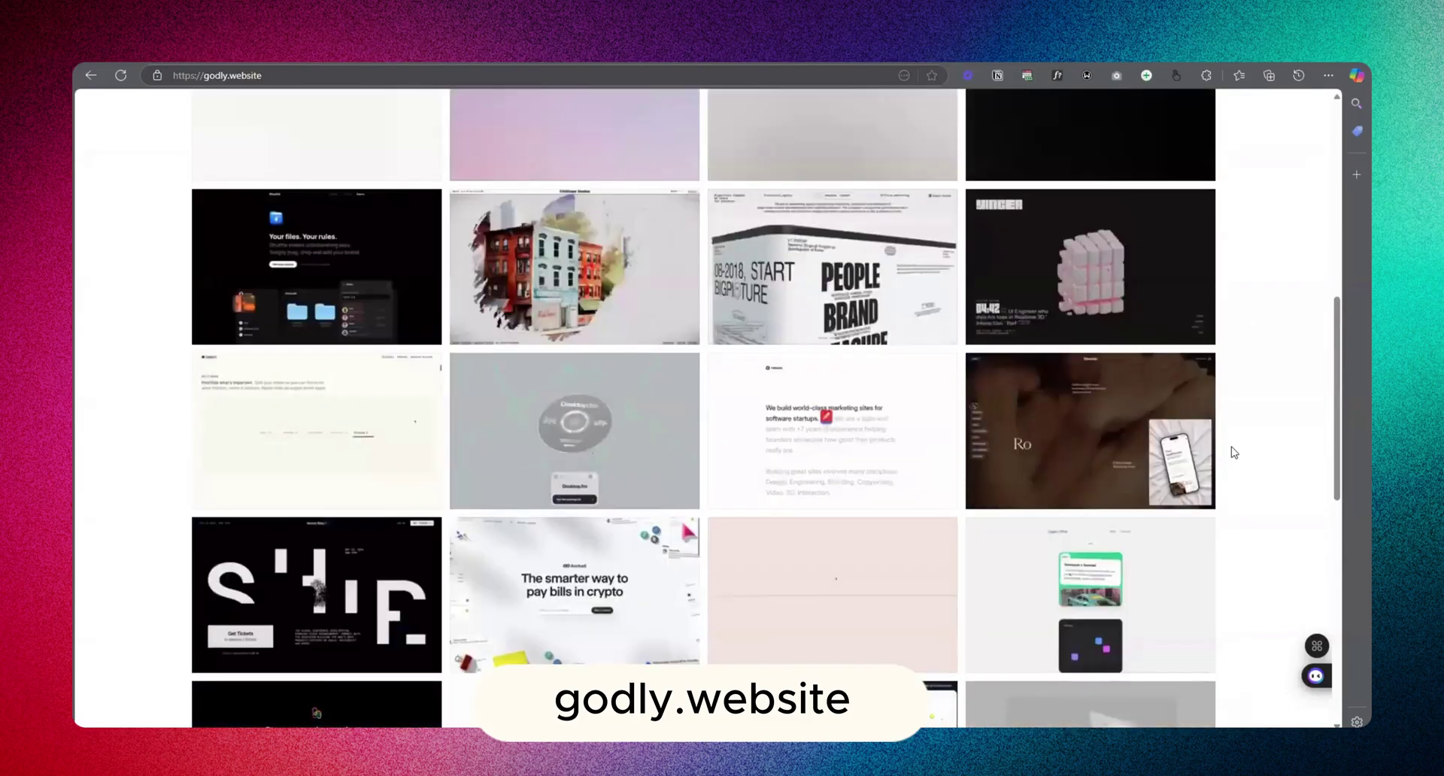
scroll(911, 466, "up", 2)
scroll(1231, 408, "up", 1)
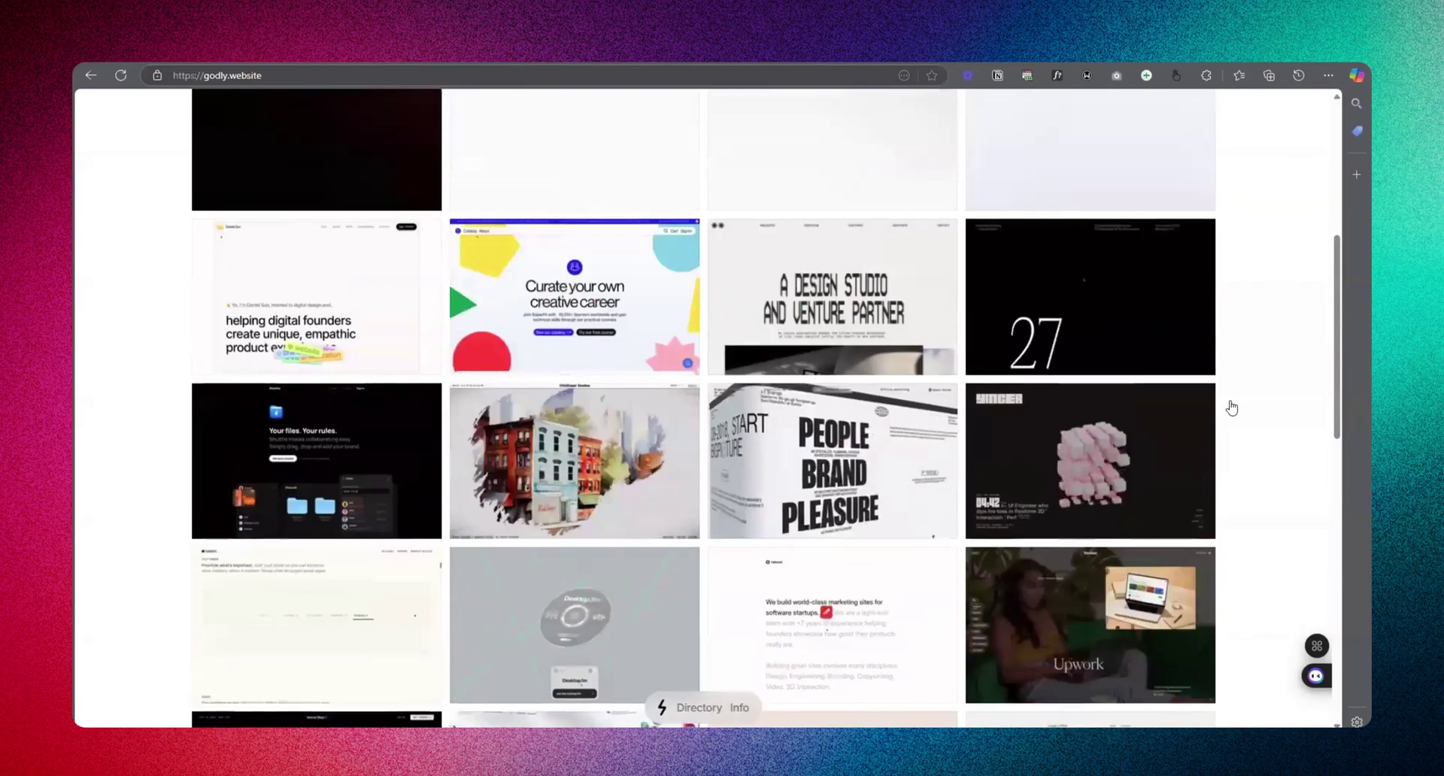
scroll(1244, 546, "up", 3)
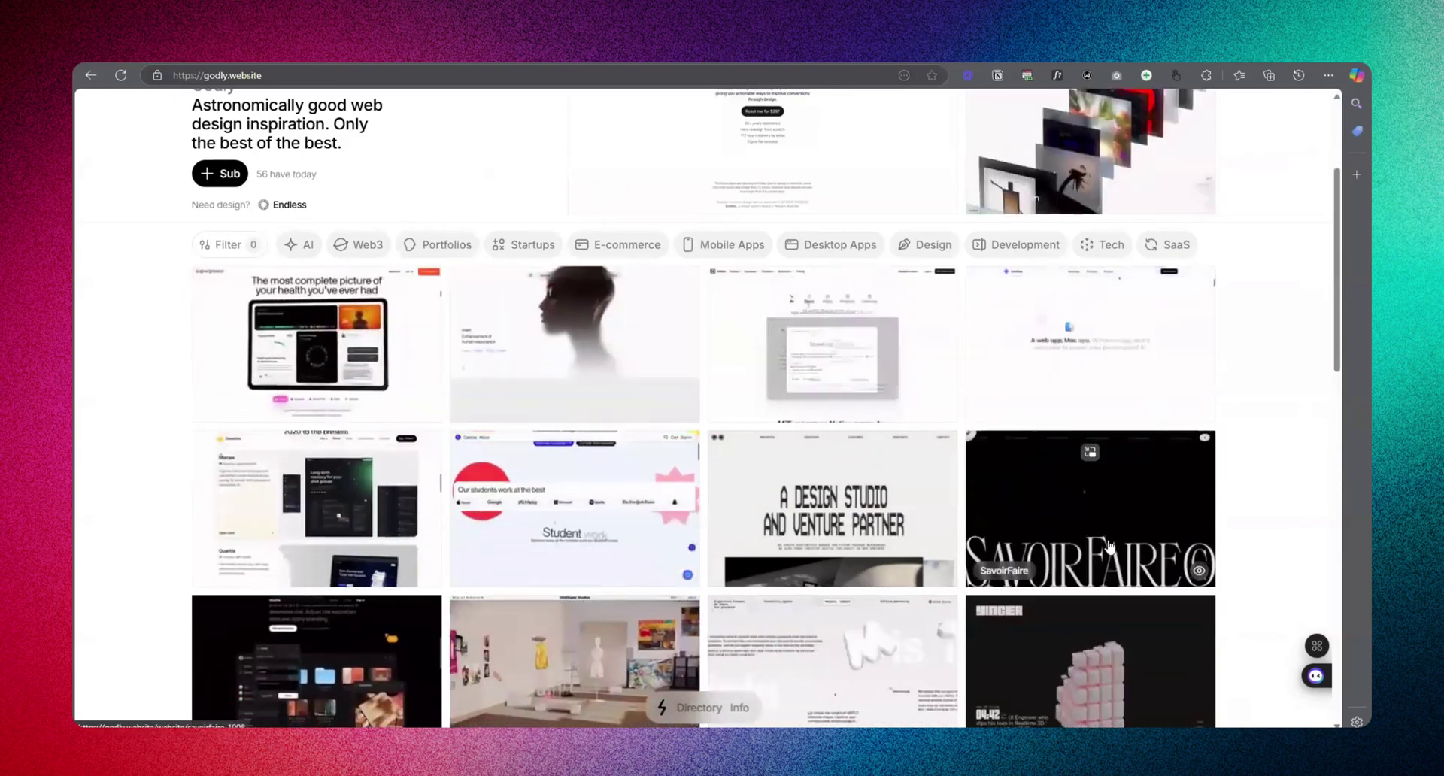
- View the SavoirFaire website's detail page on godly.website and return to the gallery
left_click(1116, 531)
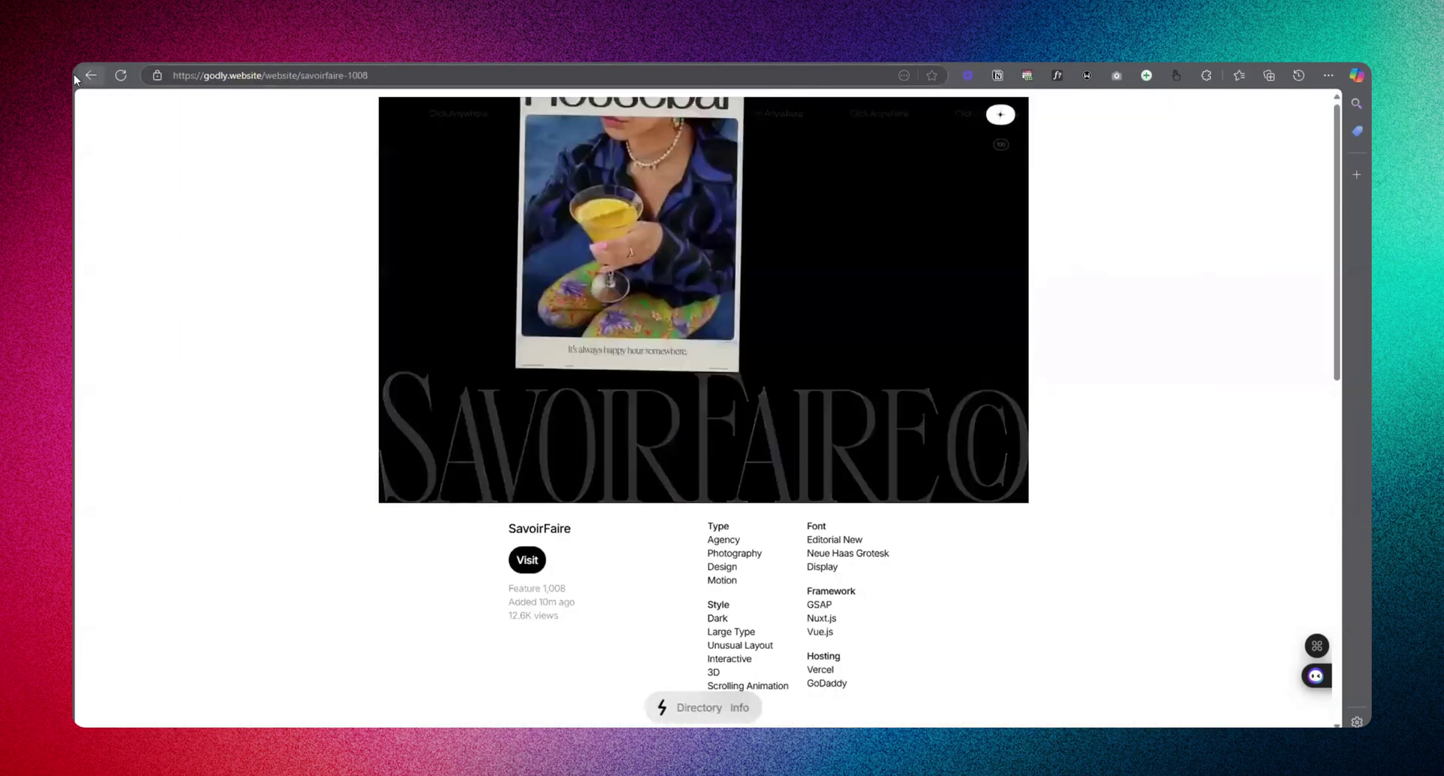
key("alt+Left")
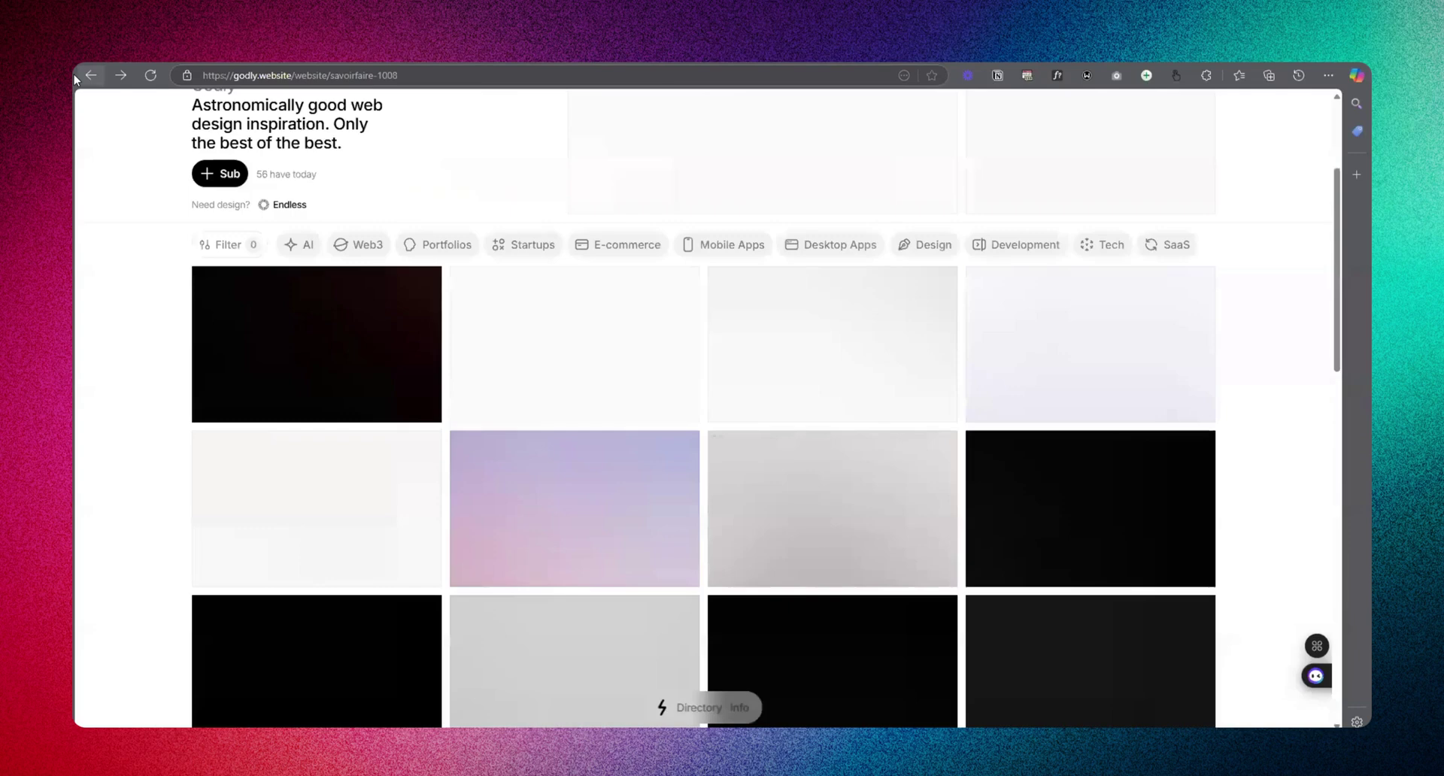
scroll(1048, 477, "down", 8)
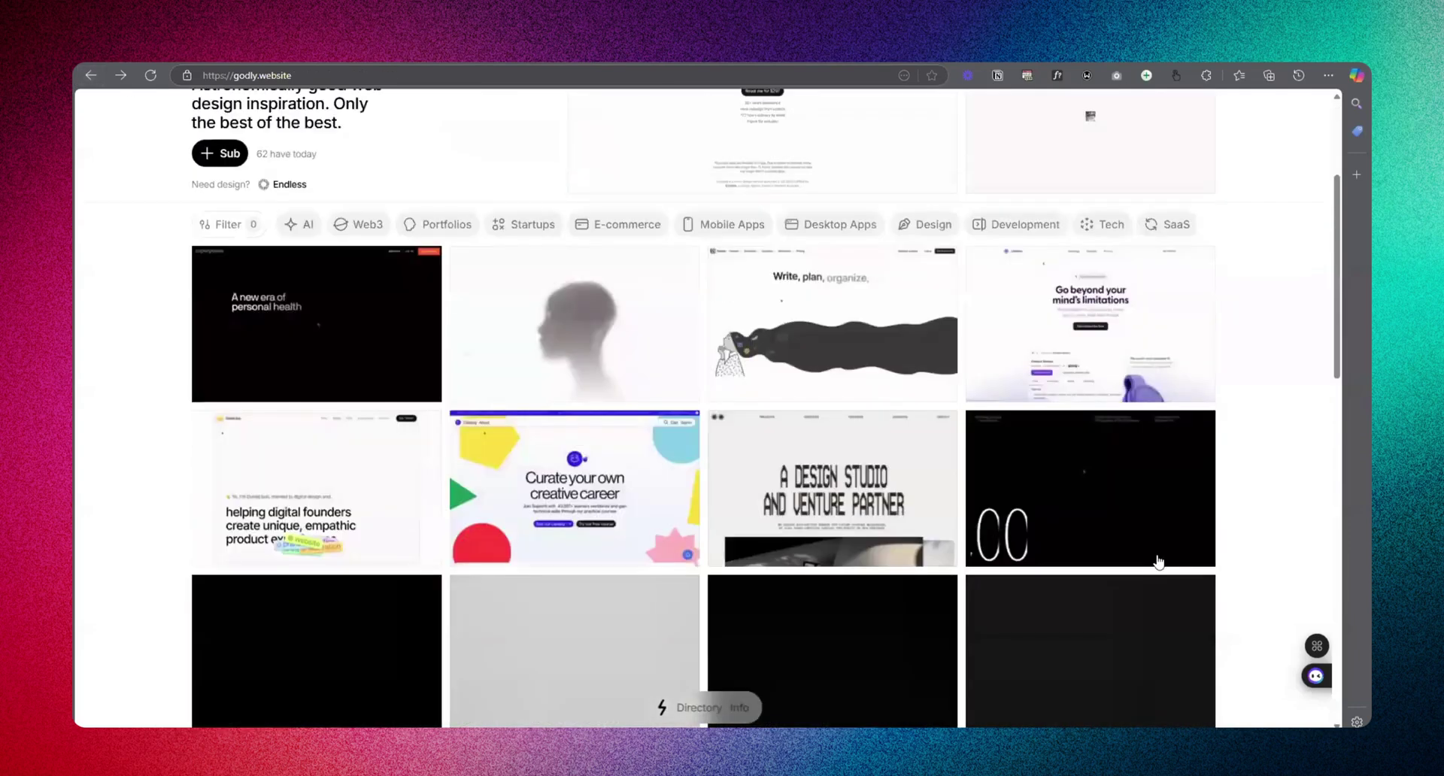
scroll(364, 122, "up", 10)
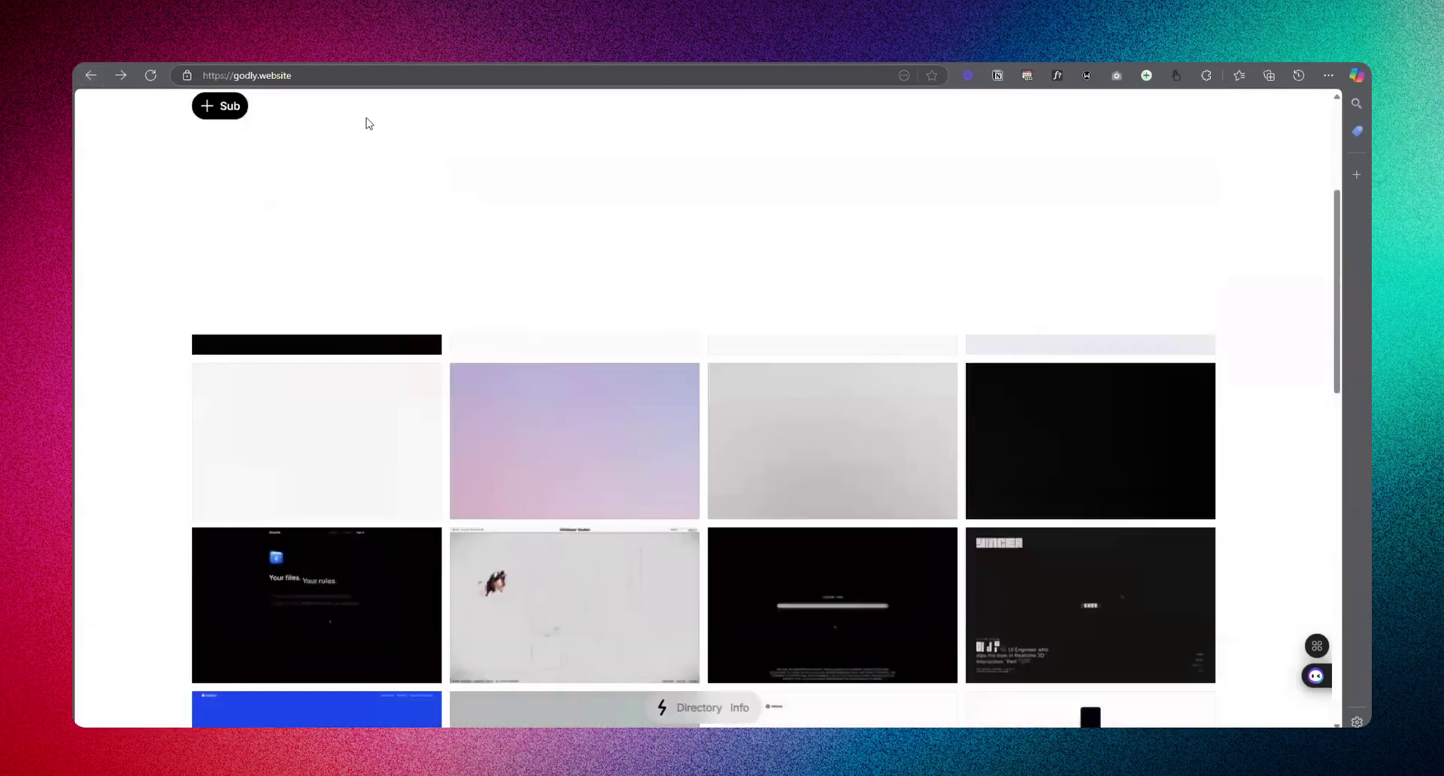
- Highlight the godly.website address and look over the previews below the category filters once more
left_click_drag(292, 75, 231, 75)
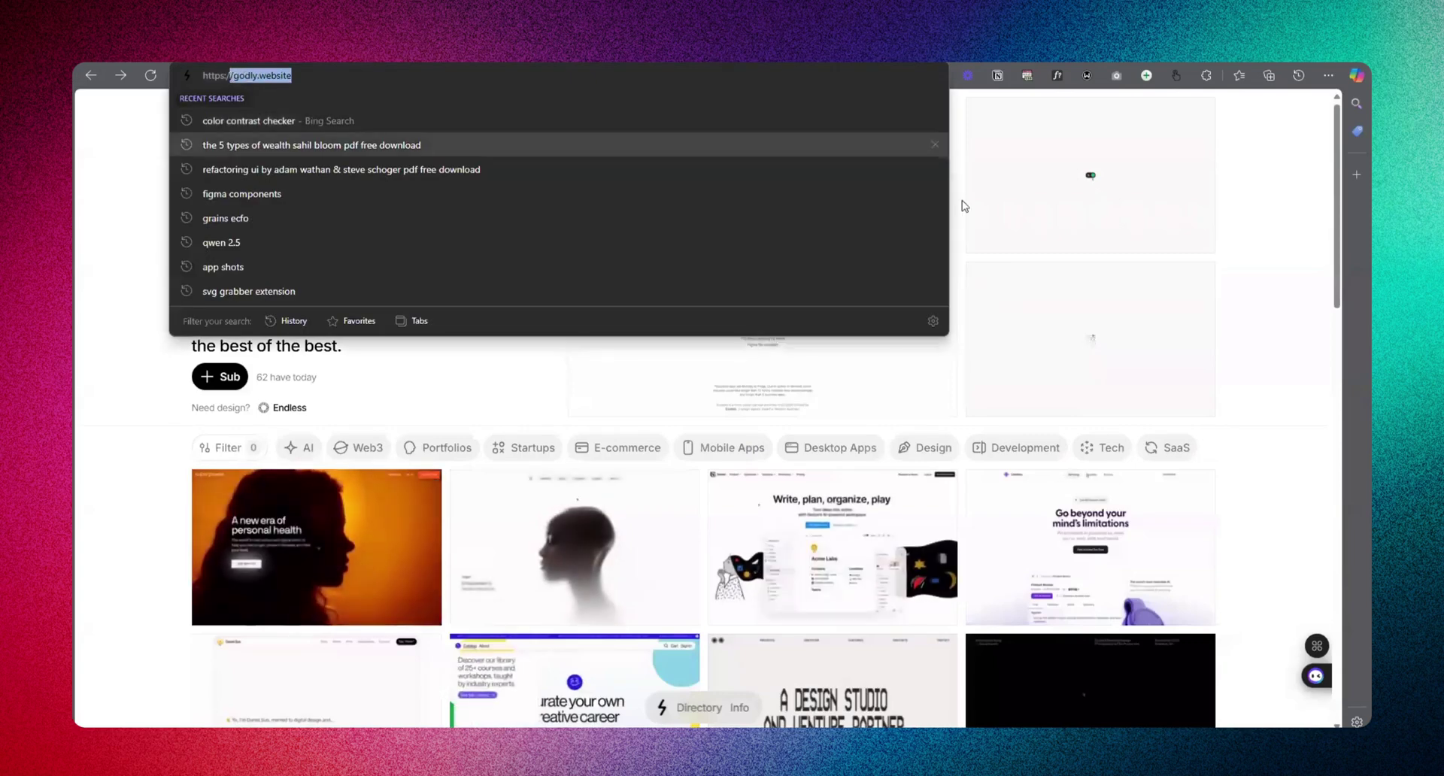
left_click(1241, 220)
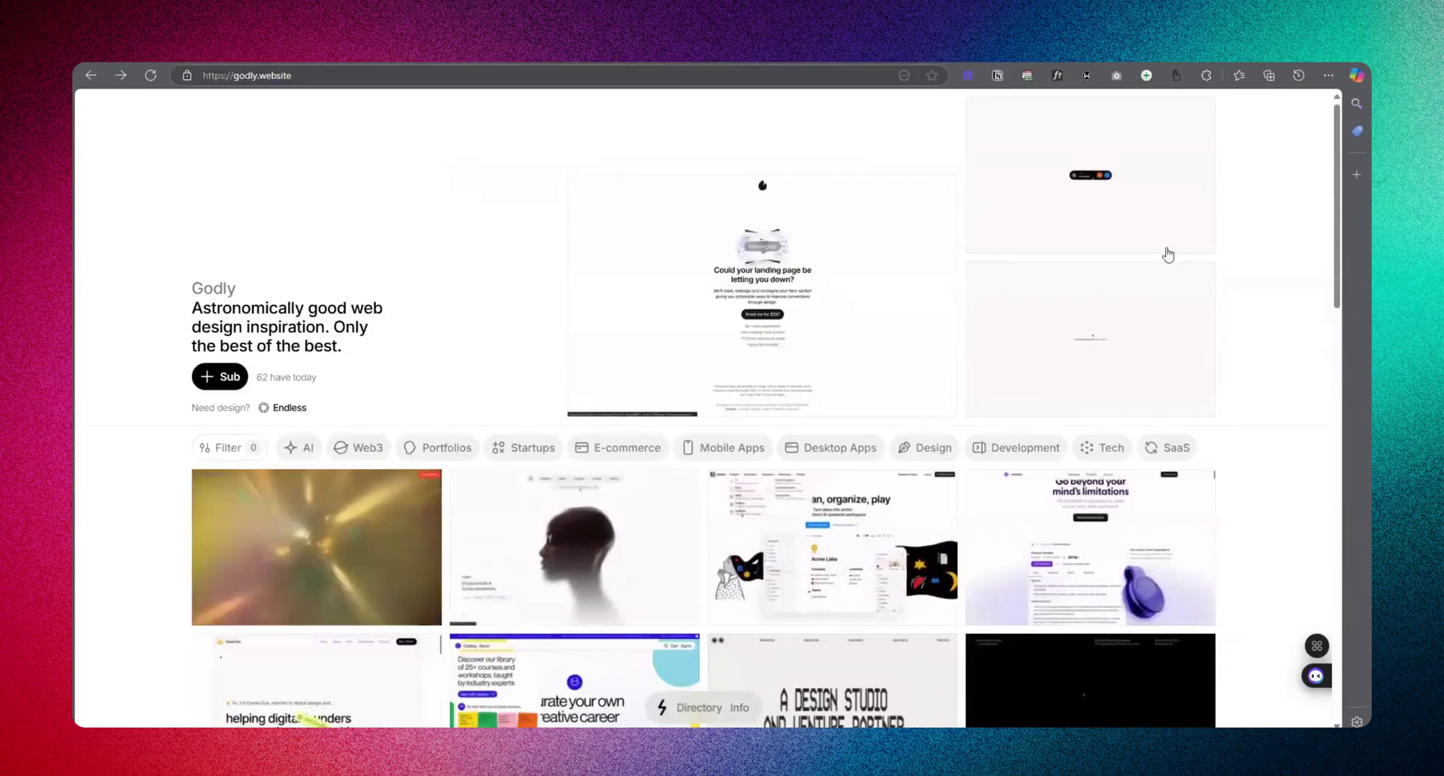
scroll(1307, 475, "down", 6)
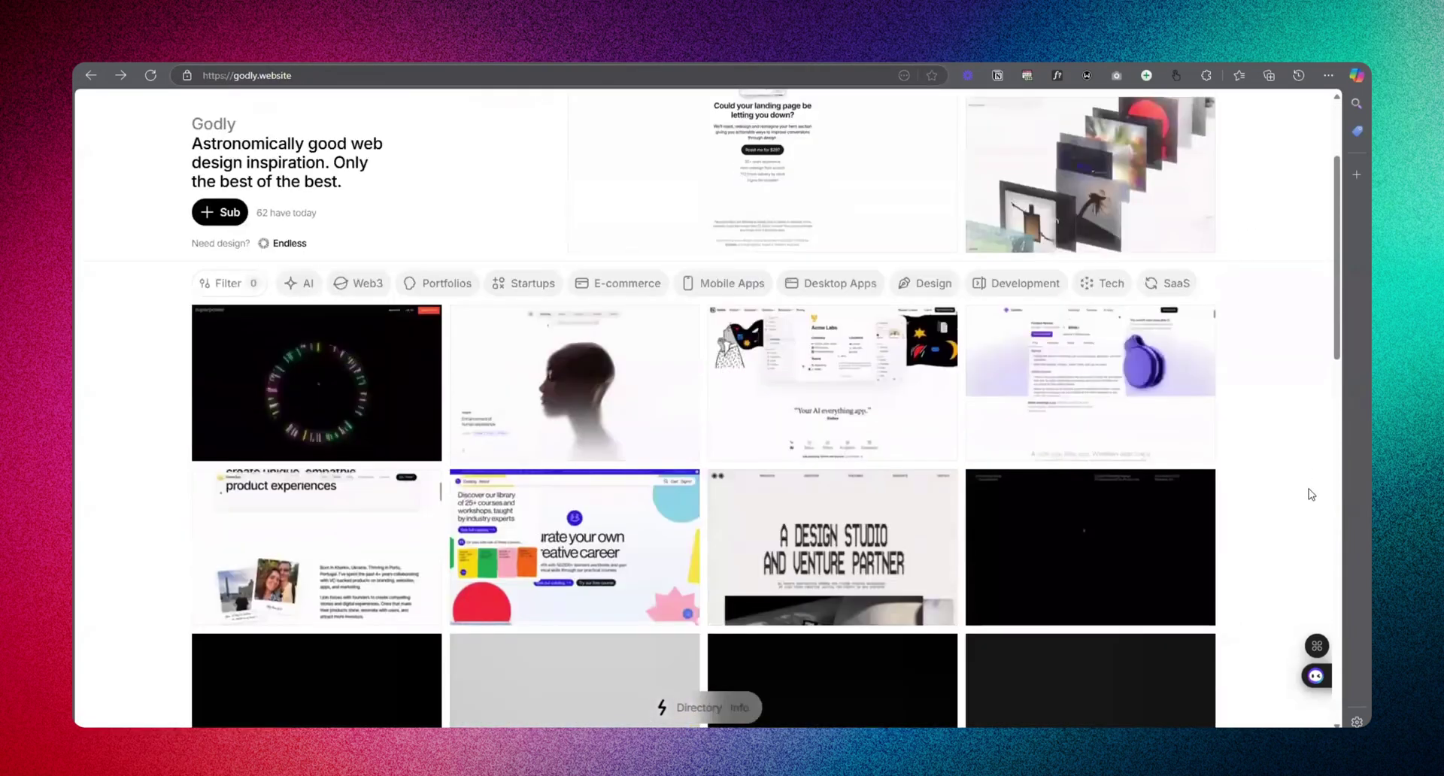
scroll(1309, 497, "up", 6)
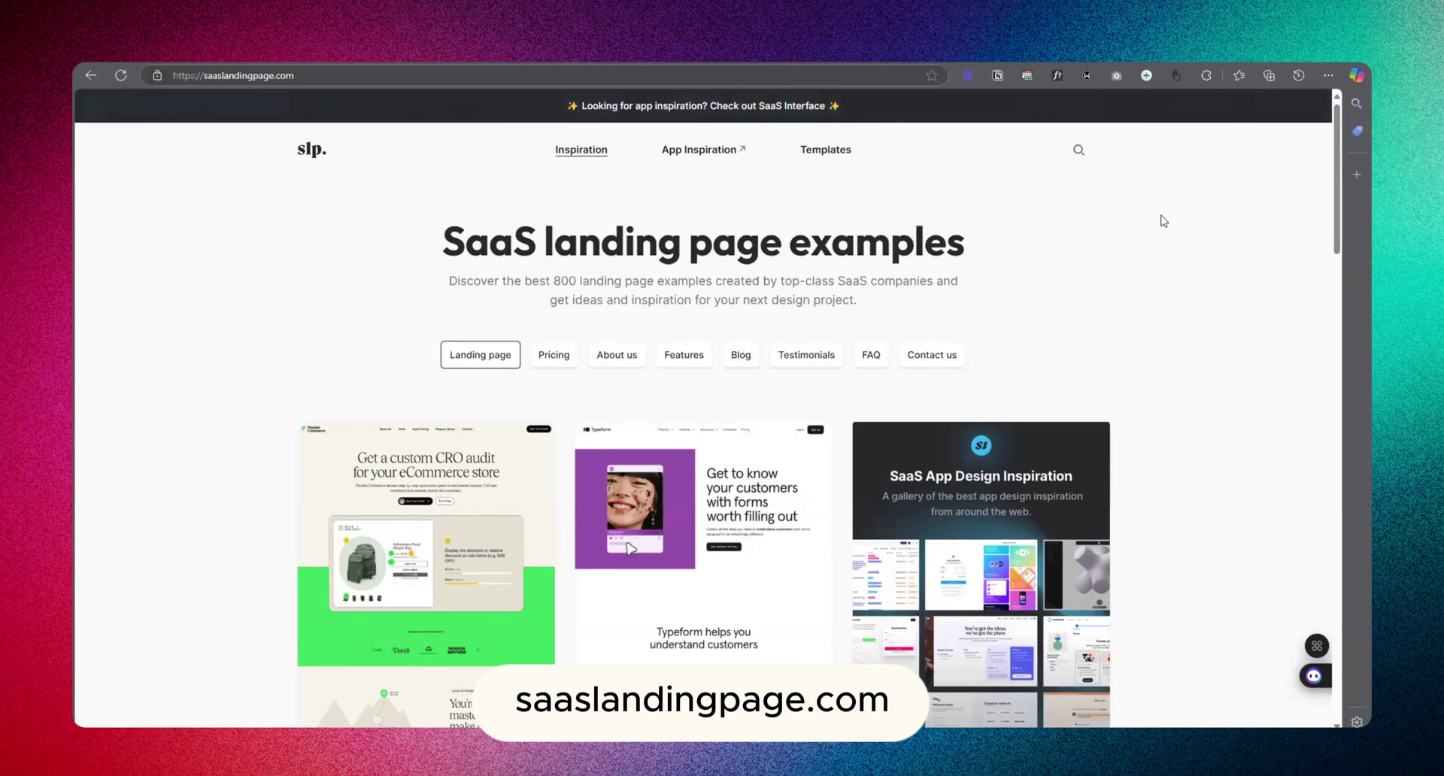
- Browse the SaaS landing page examples on saaslandingpage.com, from the first cards down to the Neon, Say Briefly and Sora row
scroll(1160, 314, "down", 15)
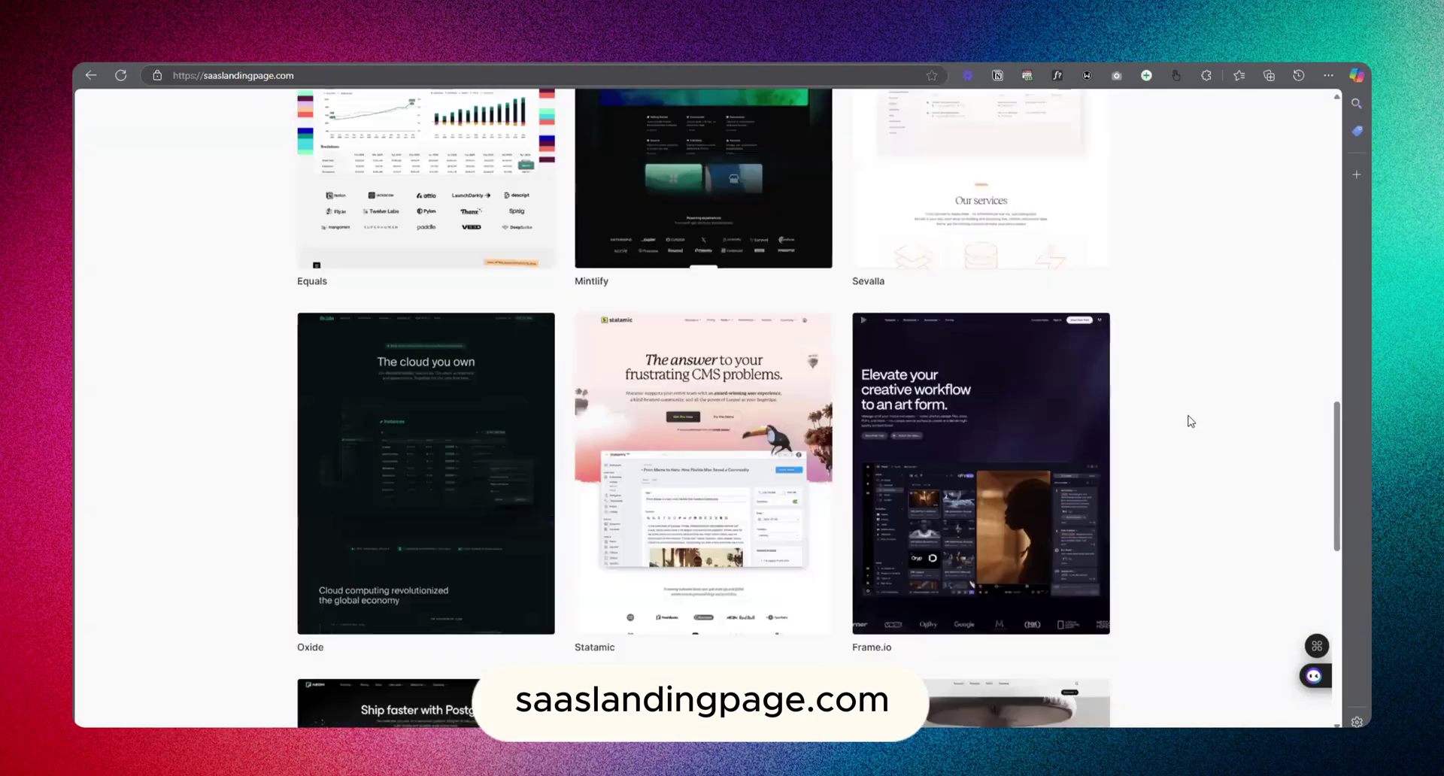
scroll(1191, 424, "down", 3)
scroll(1191, 427, "down", 4)
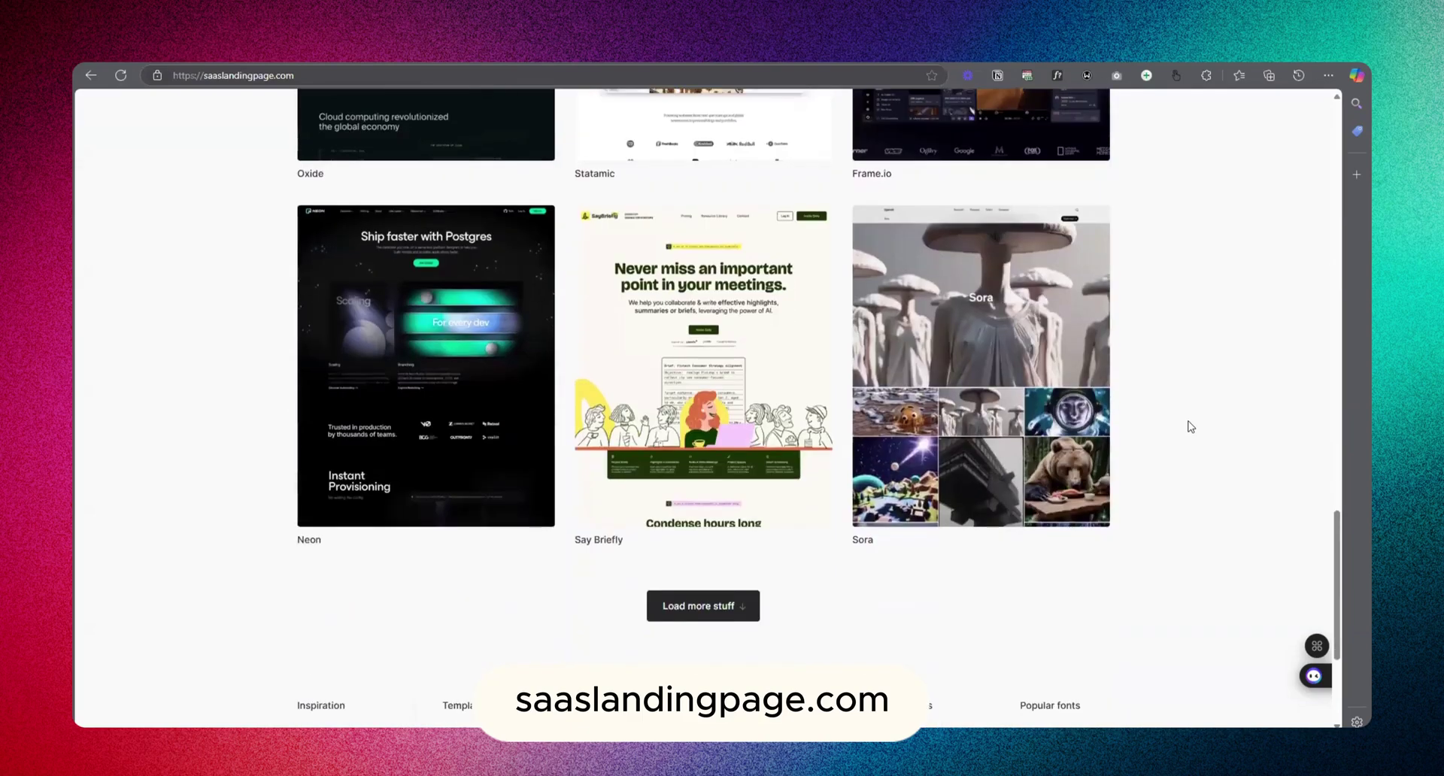
scroll(1158, 474, "up", 5)
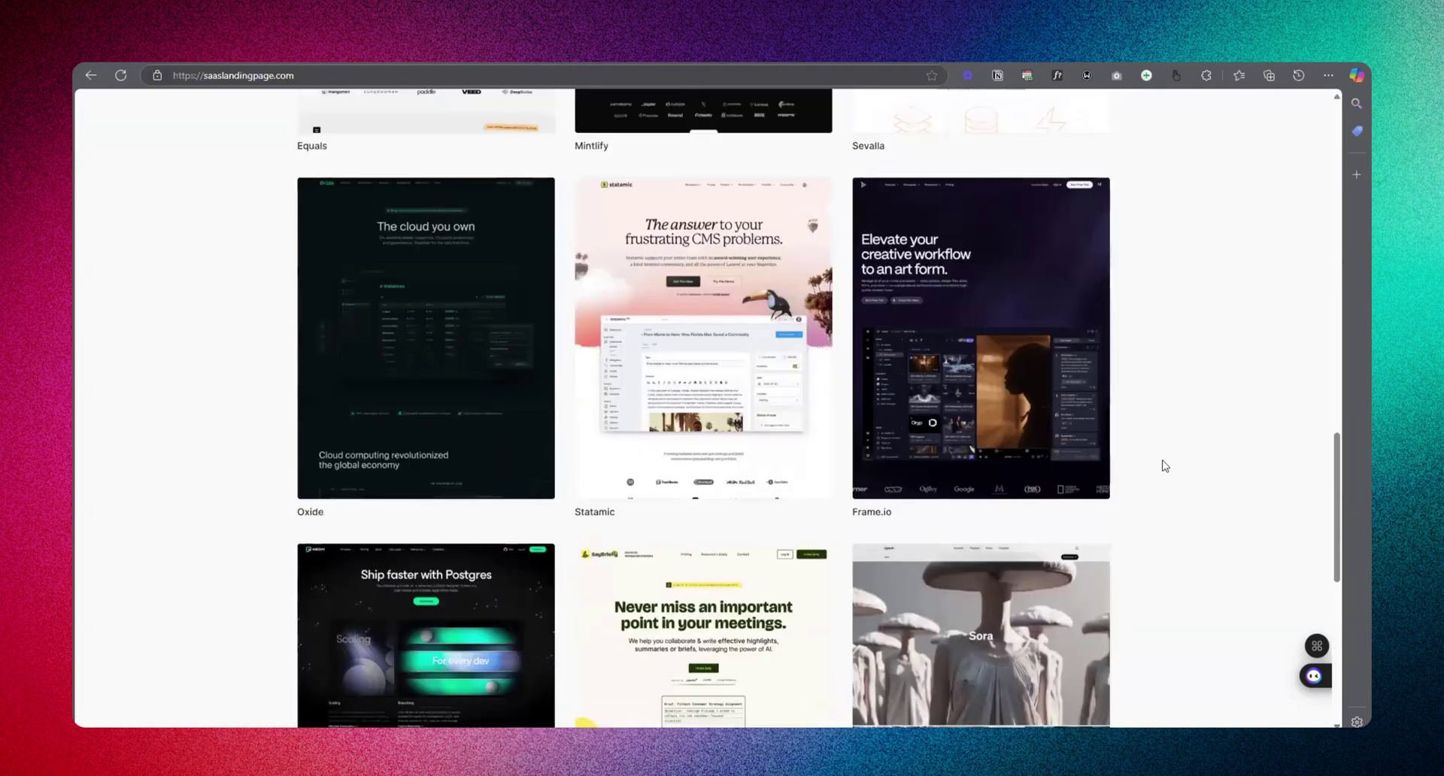
scroll(1164, 466, "up", 10)
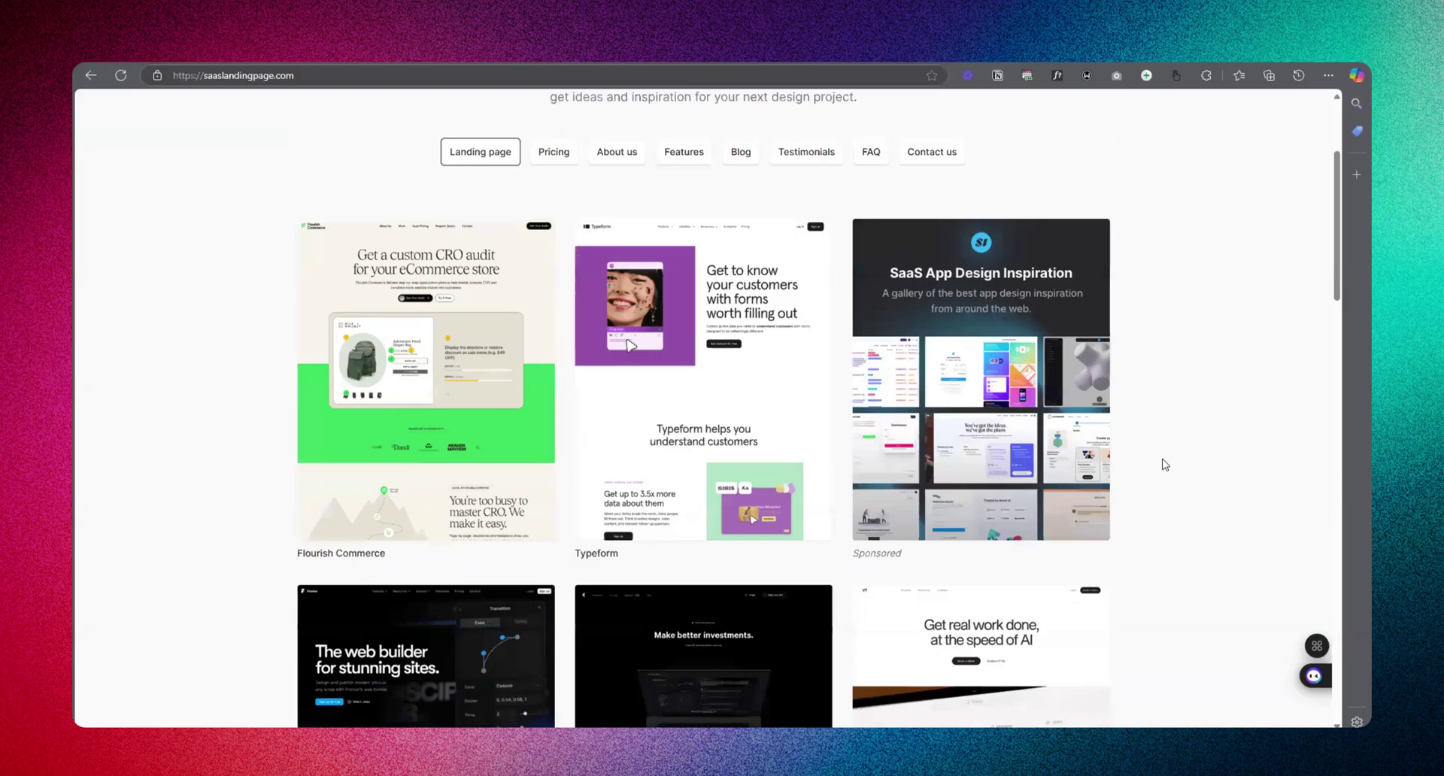
scroll(1169, 451, "down", 1)
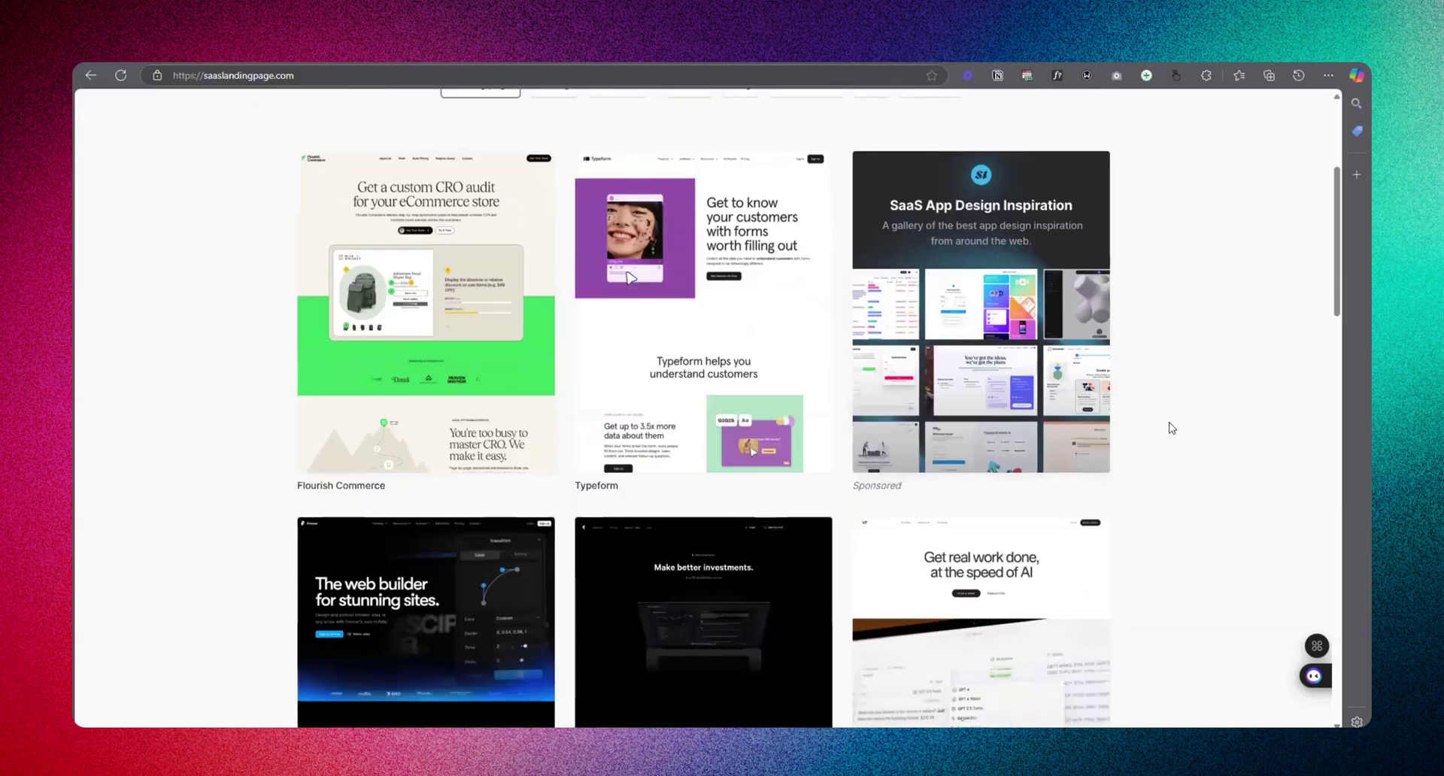
scroll(1166, 414, "up", 4)
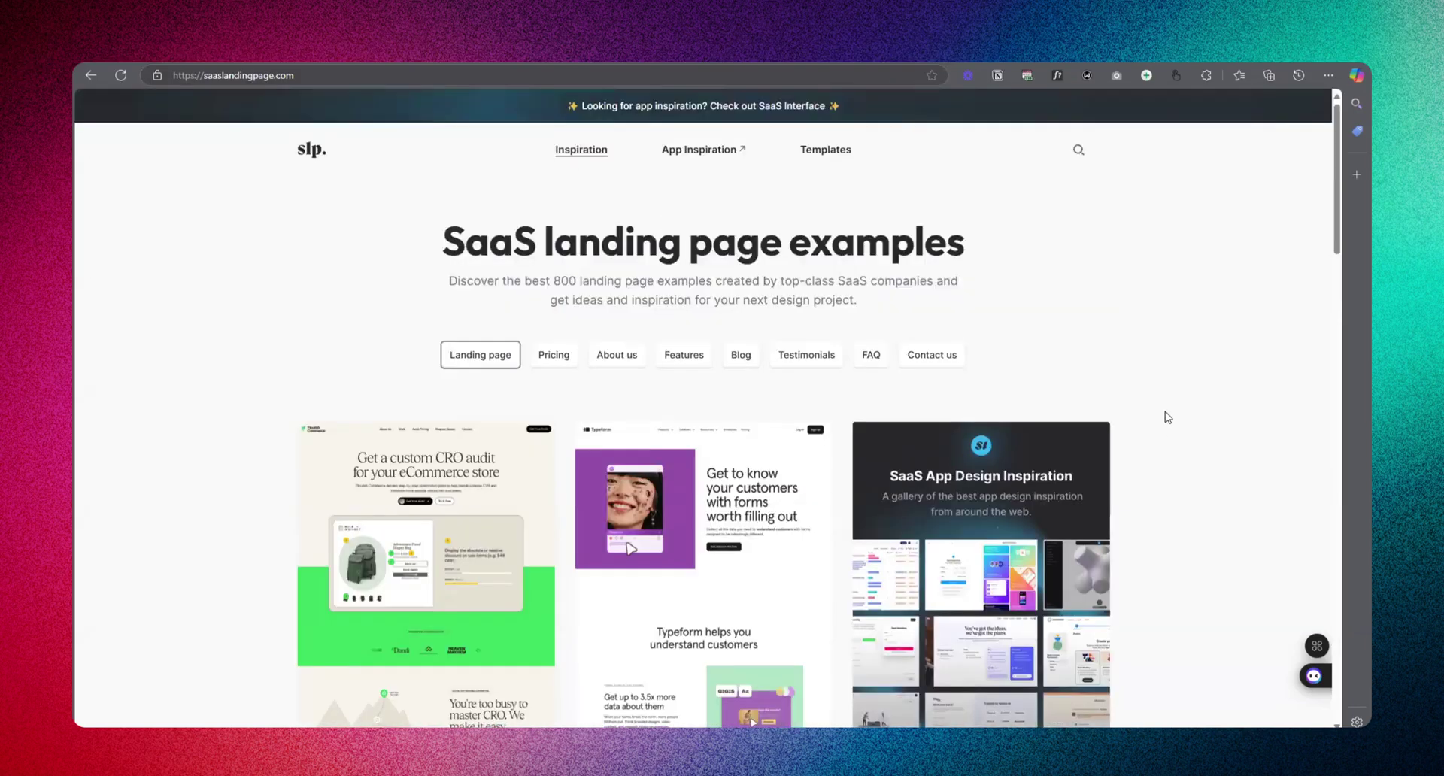
scroll(987, 307, "down", 9)
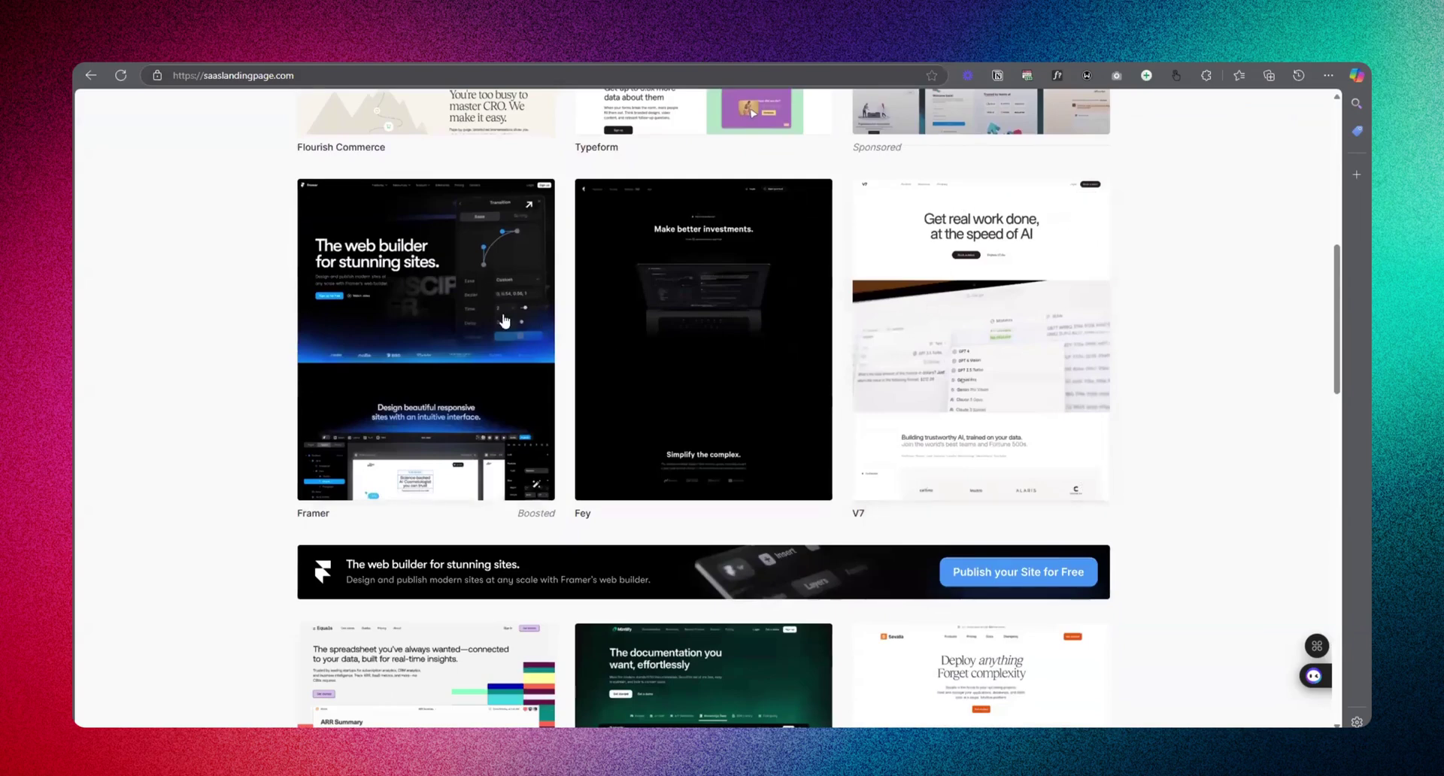
- Open the Fey landing page from the examples and examine its laptop hero animation through to the "Simplify the complex." section
left_click(795, 215)
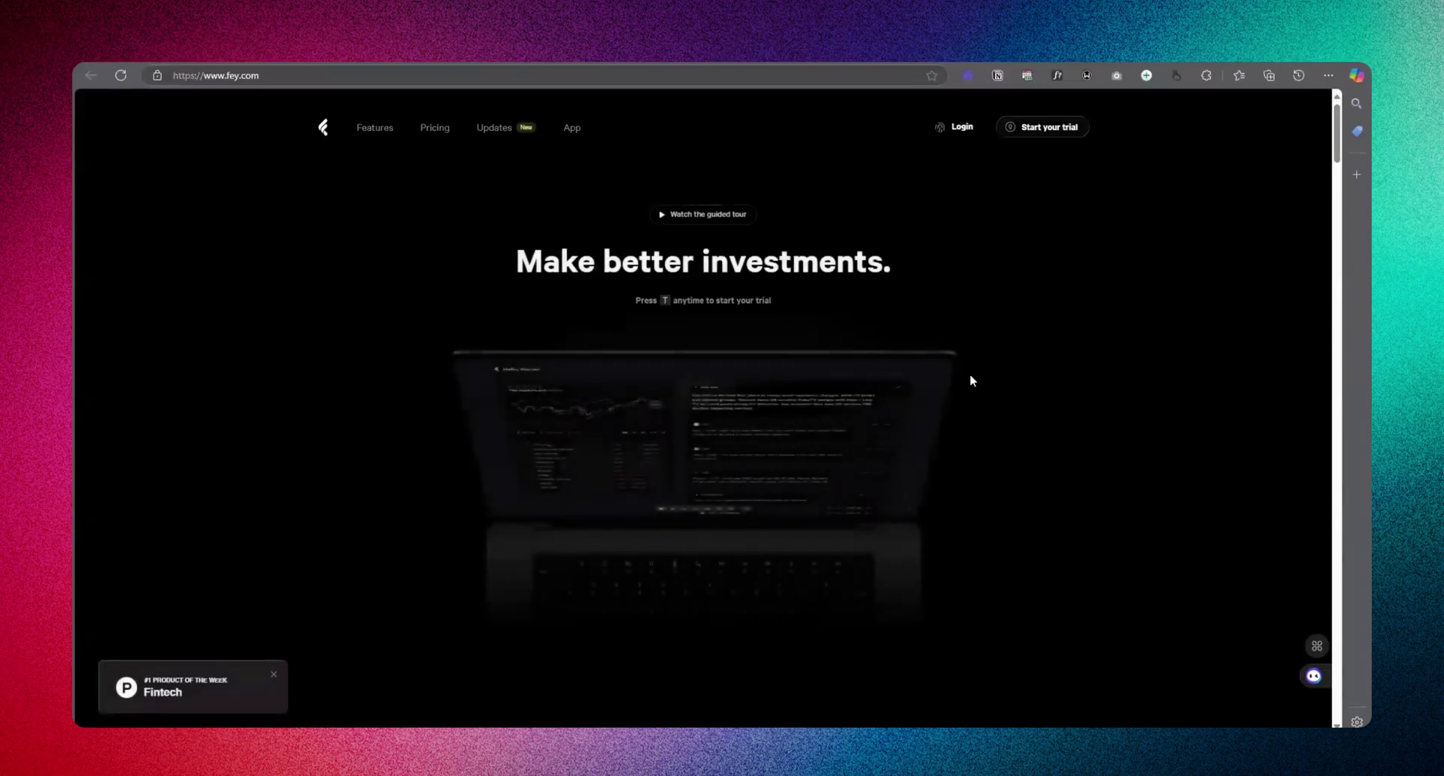
scroll(968, 373, "down", 5)
scroll(886, 408, "up", 5)
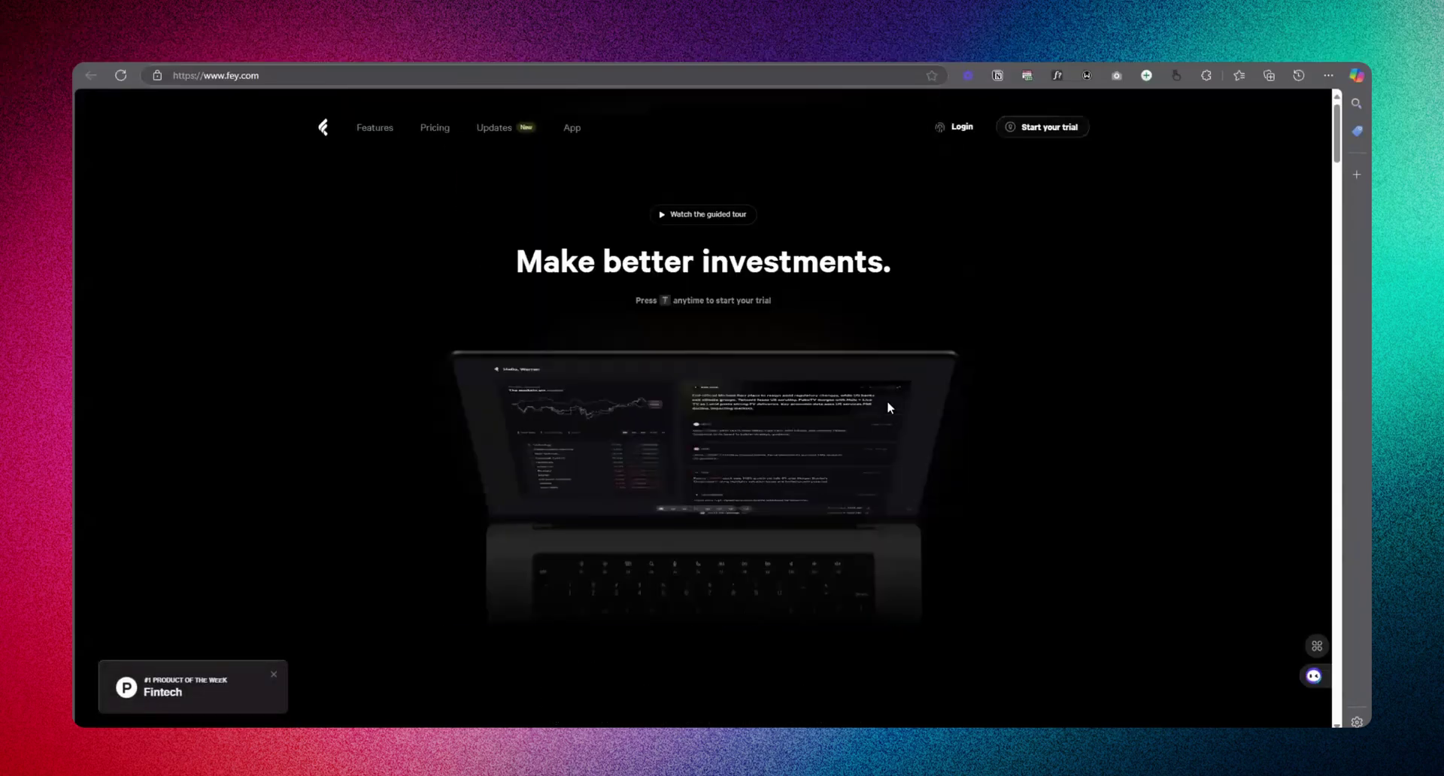
scroll(886, 408, "down", 5)
scroll(888, 407, "up", 5)
scroll(887, 403, "down", 3)
scroll(843, 434, "down", 6)
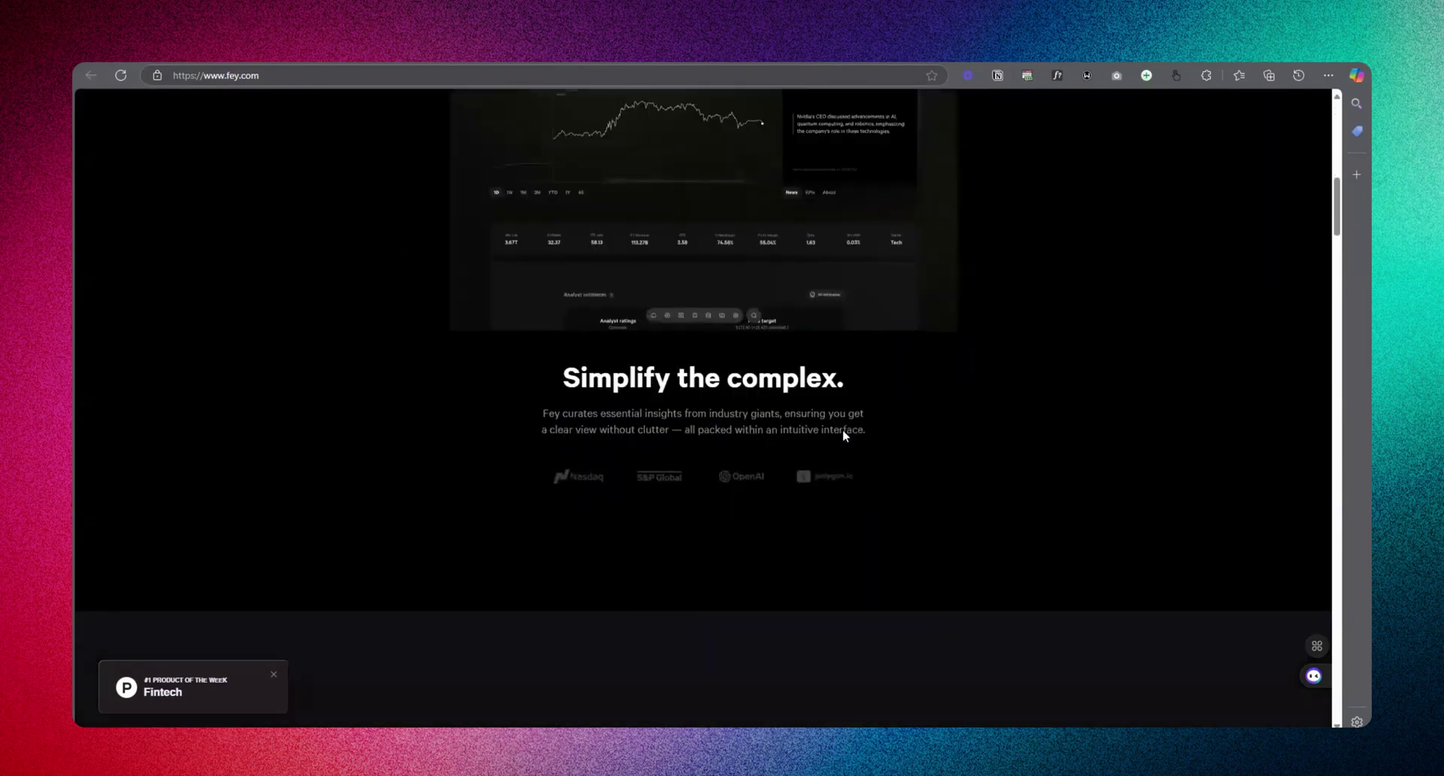
- Examine the rest of the Fey page down to its closing "Finance is finally effortless." section and return to the SaaS landing page gallery
scroll(843, 431, "down", 8)
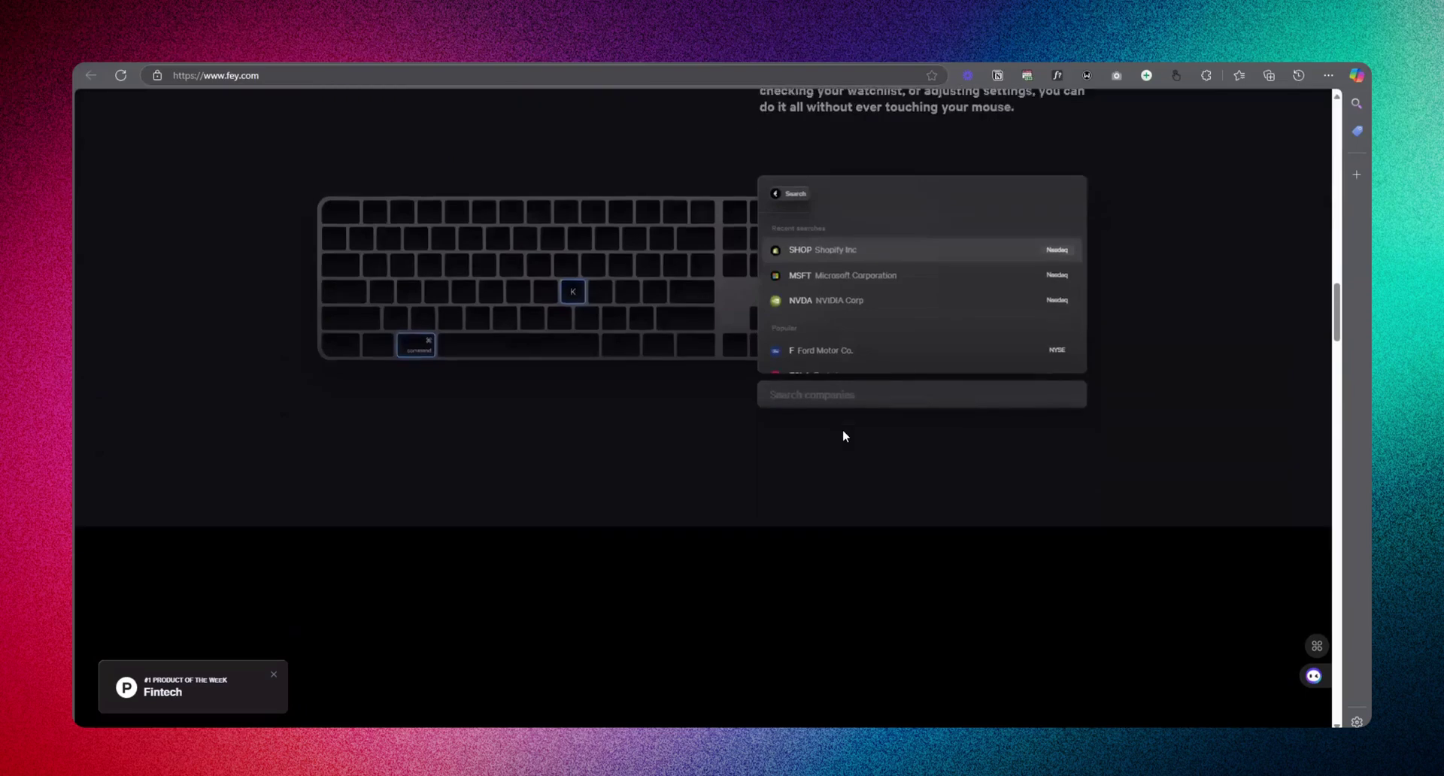
scroll(843, 434, "down", 10)
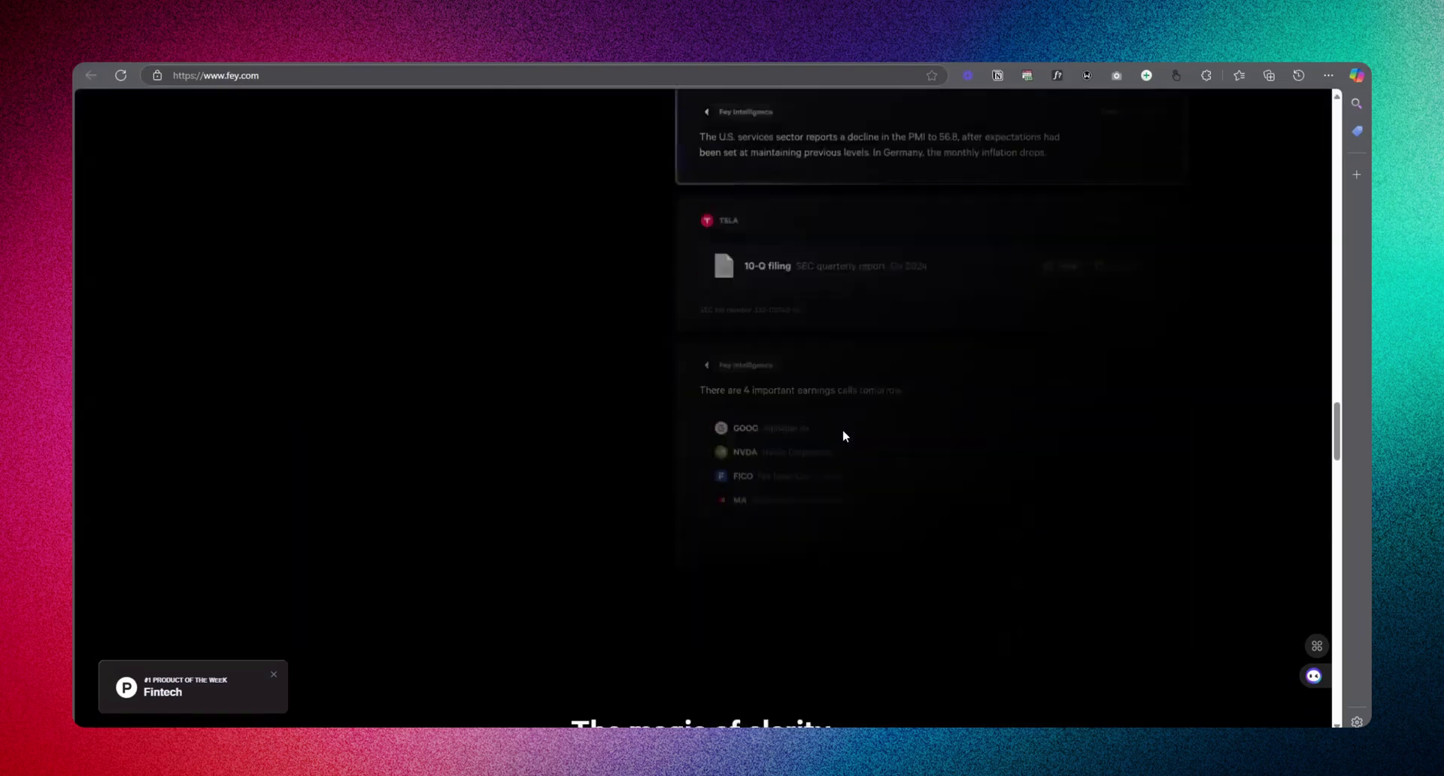
scroll(843, 434, "down", 10)
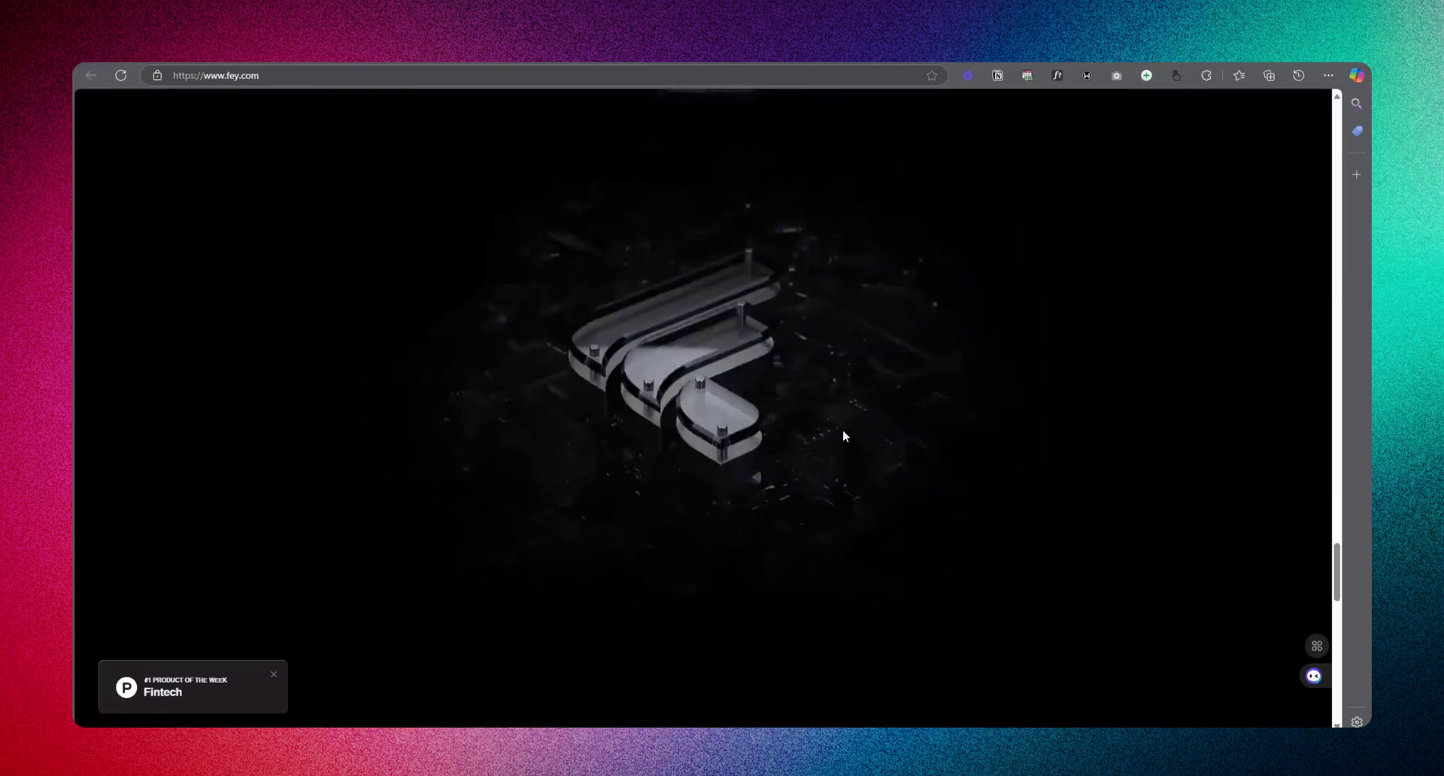
scroll(843, 432, "down", 3)
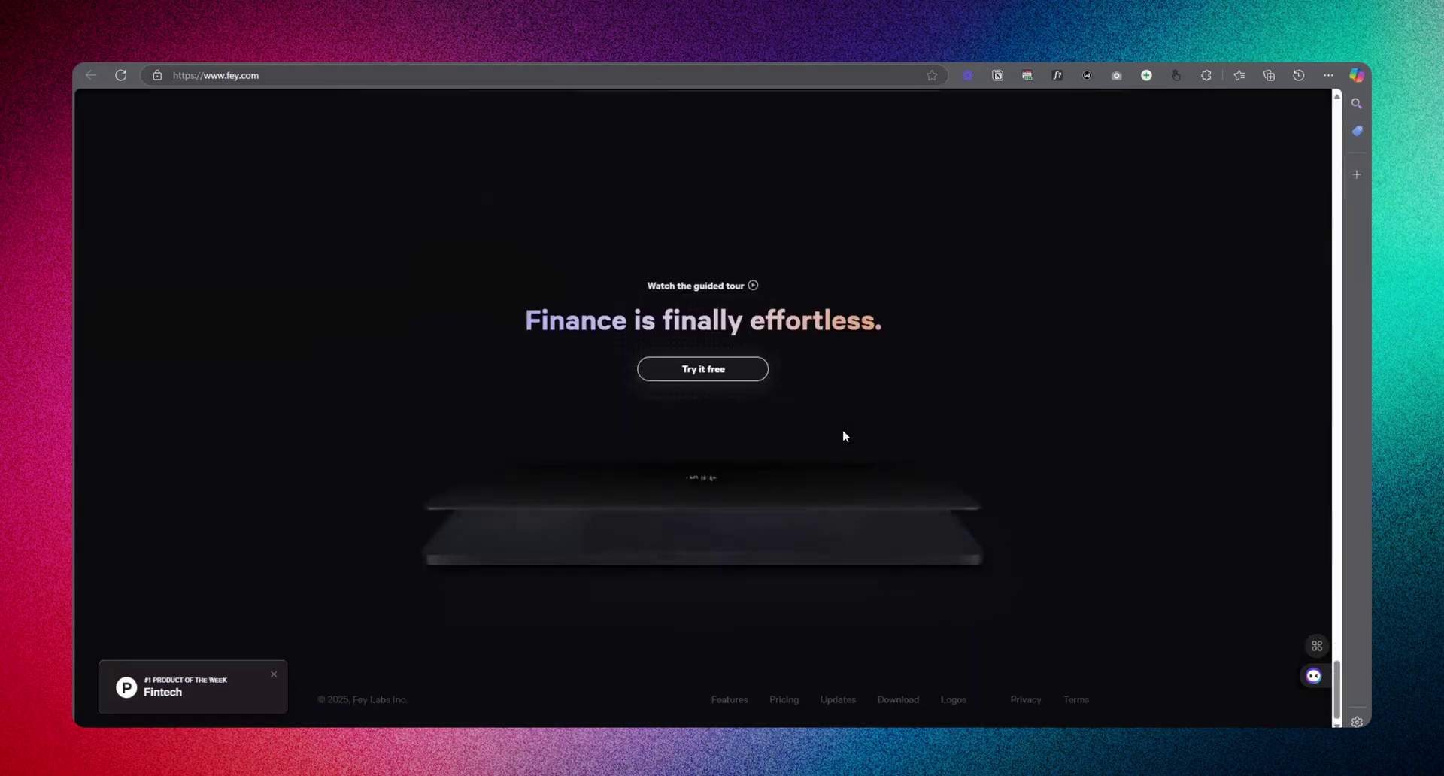
scroll(839, 443, "up", 5)
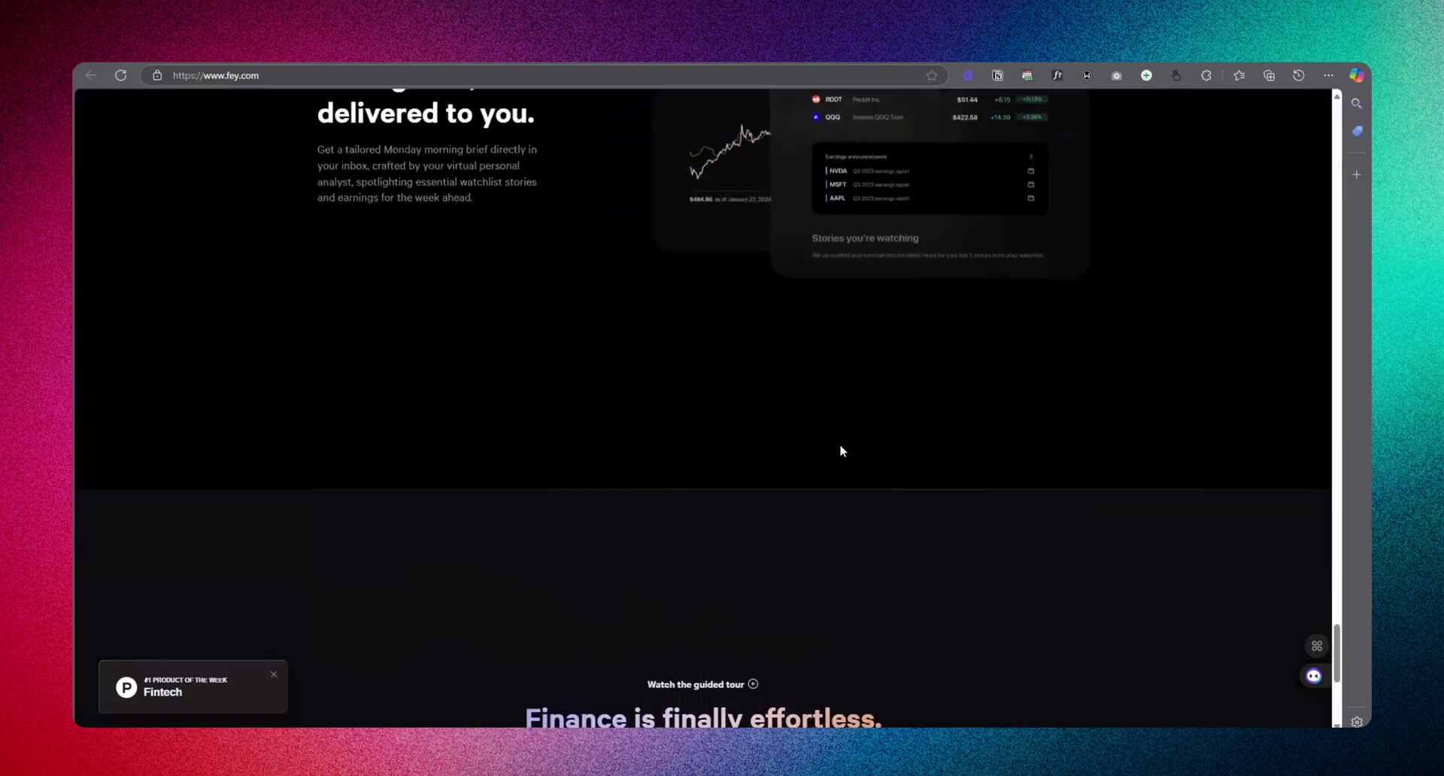
scroll(839, 443, "down", 5)
scroll(628, 460, "up", 10)
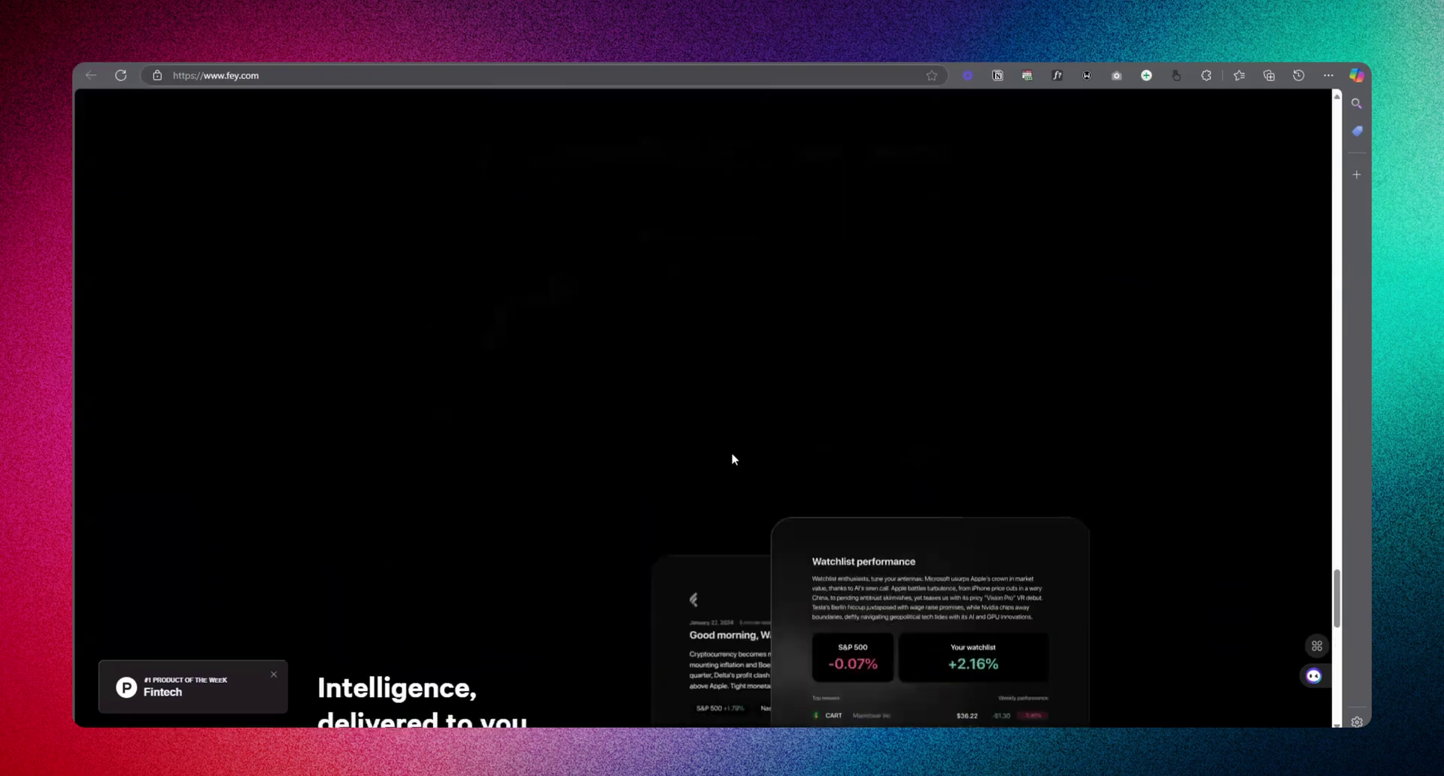
scroll(748, 462, "up", 10)
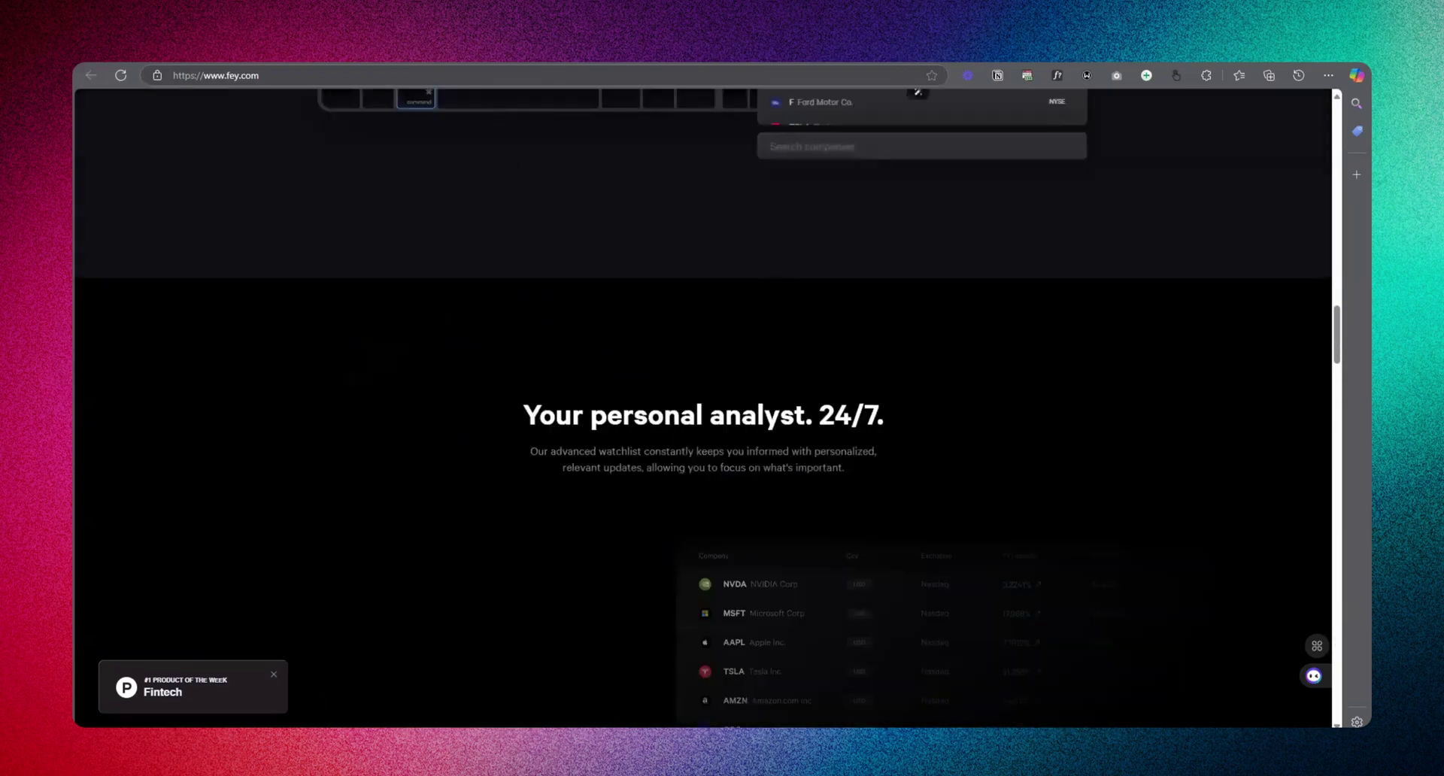
left_click(561, 67)
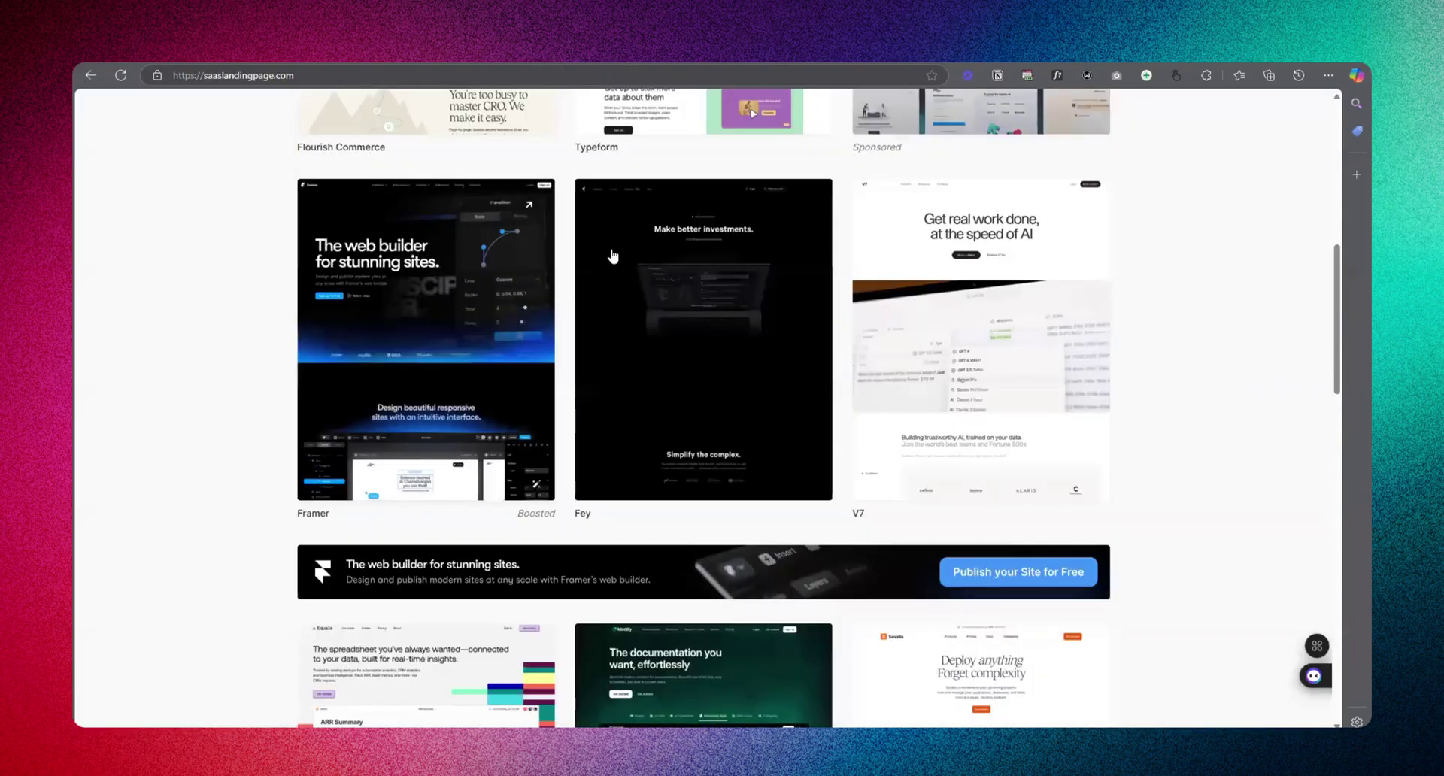
scroll(1193, 452, "up", 8)
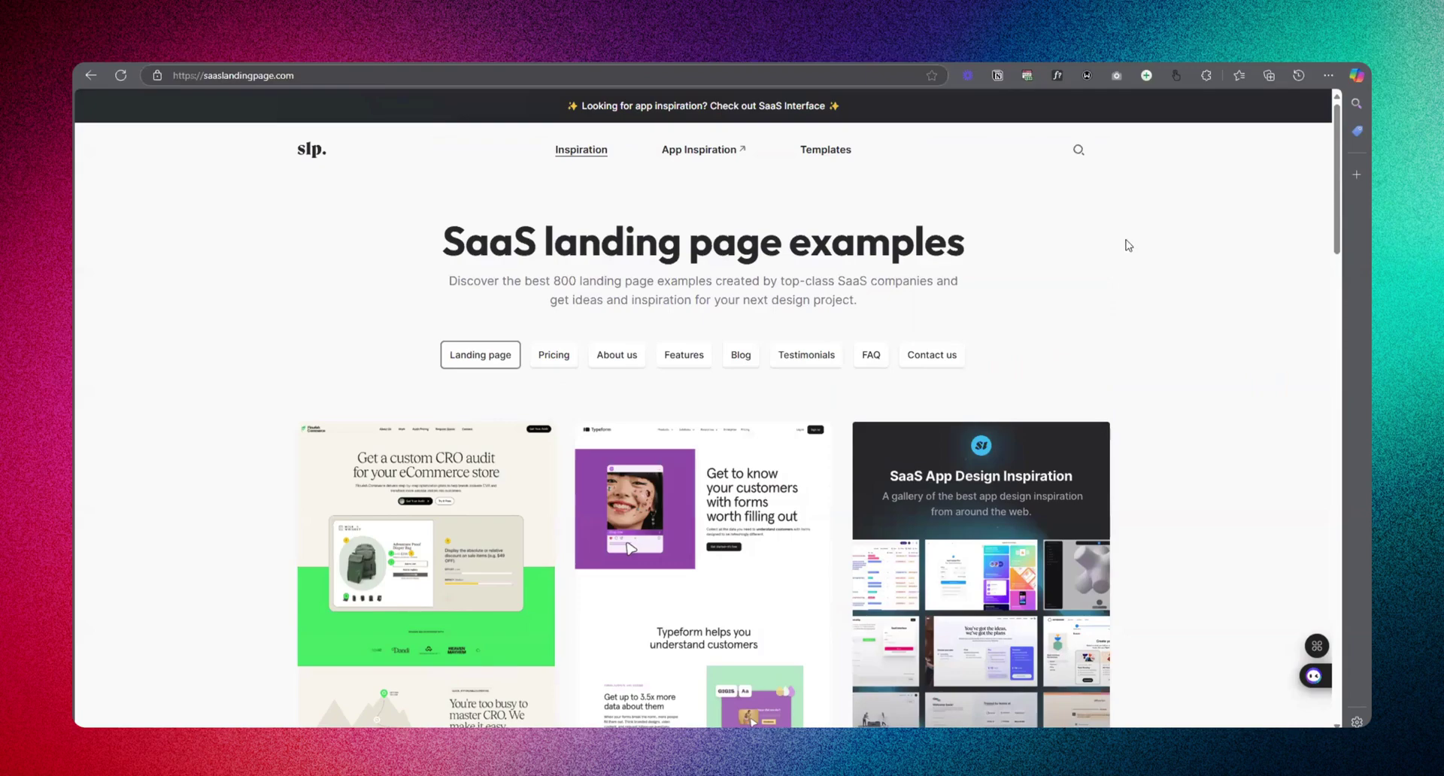
- Switch to the Dark Mode Design gallery and highlight the darkmodedesign.com address
left_click(628, 63)
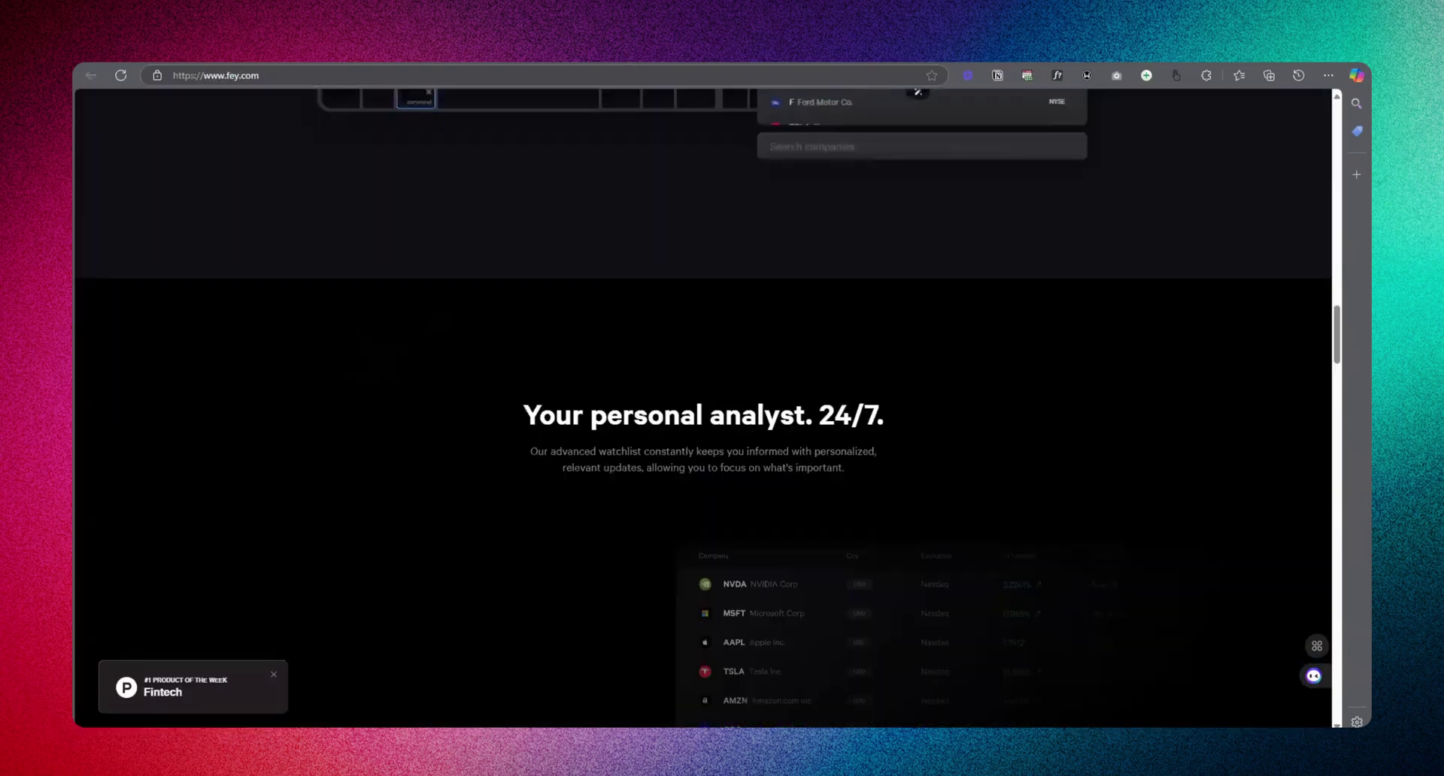
key("ctrl+Tab")
left_click(670, 170)
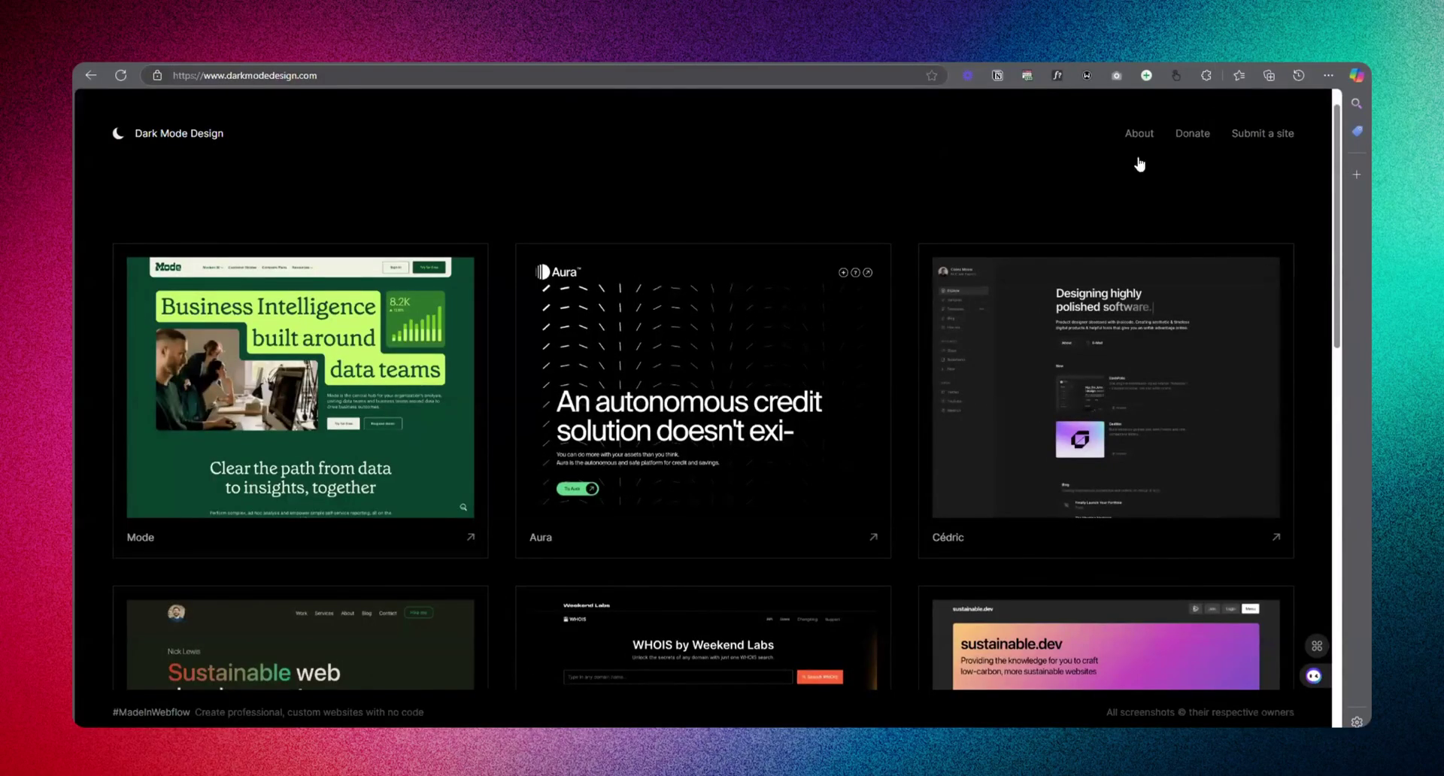
left_click_drag(317, 76, 223, 77)
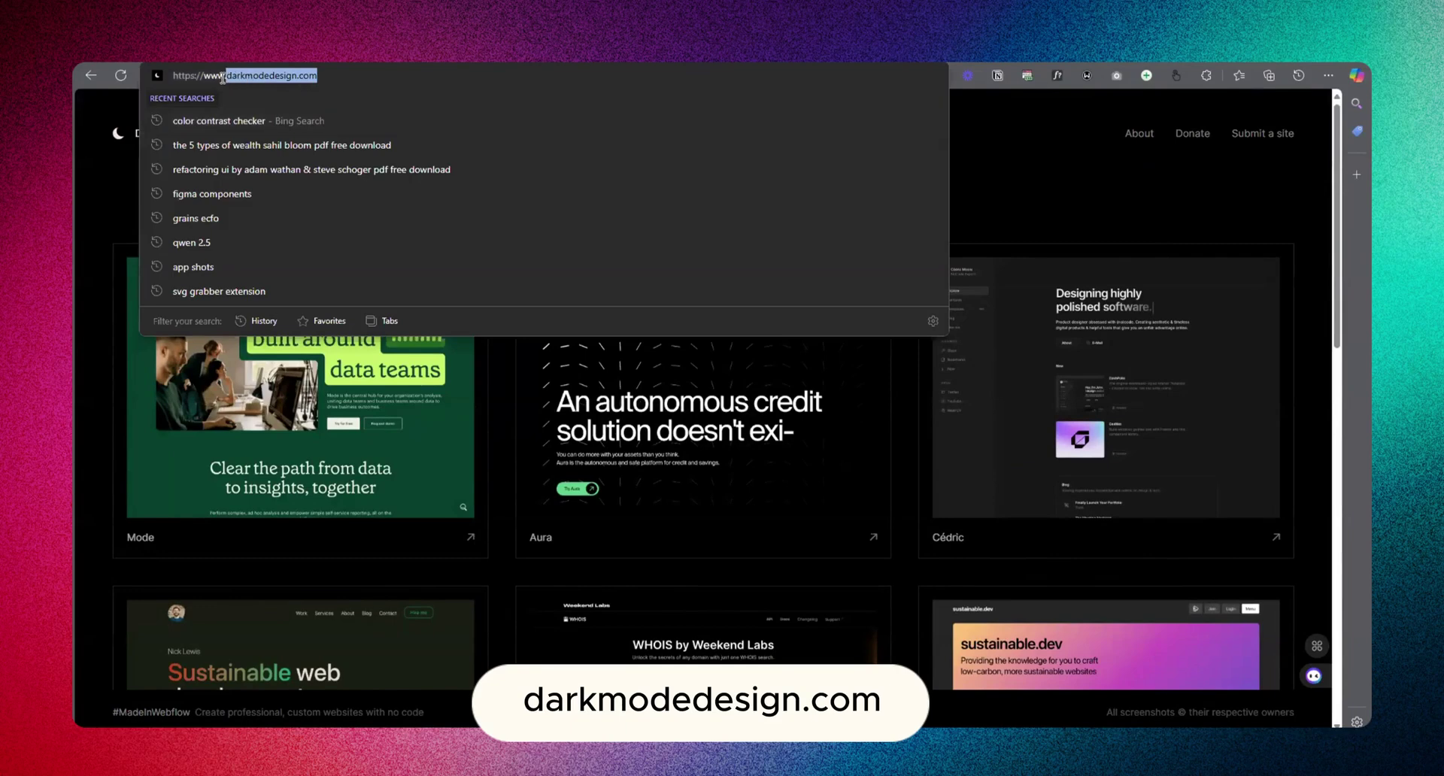
left_click(1056, 232)
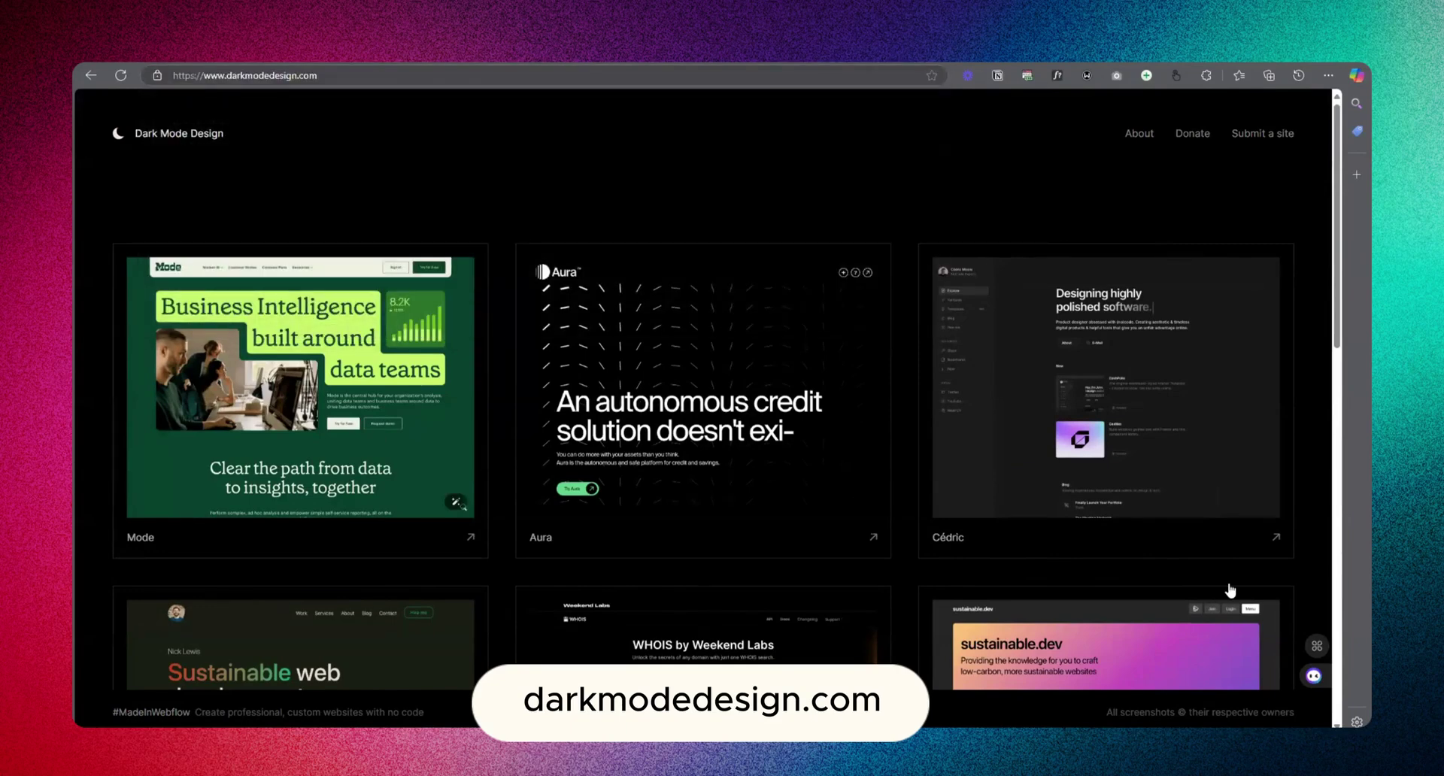
- Browse the dark-themed website previews on darkmodedesign.com for design inspiration
scroll(1110, 582, "down", 8)
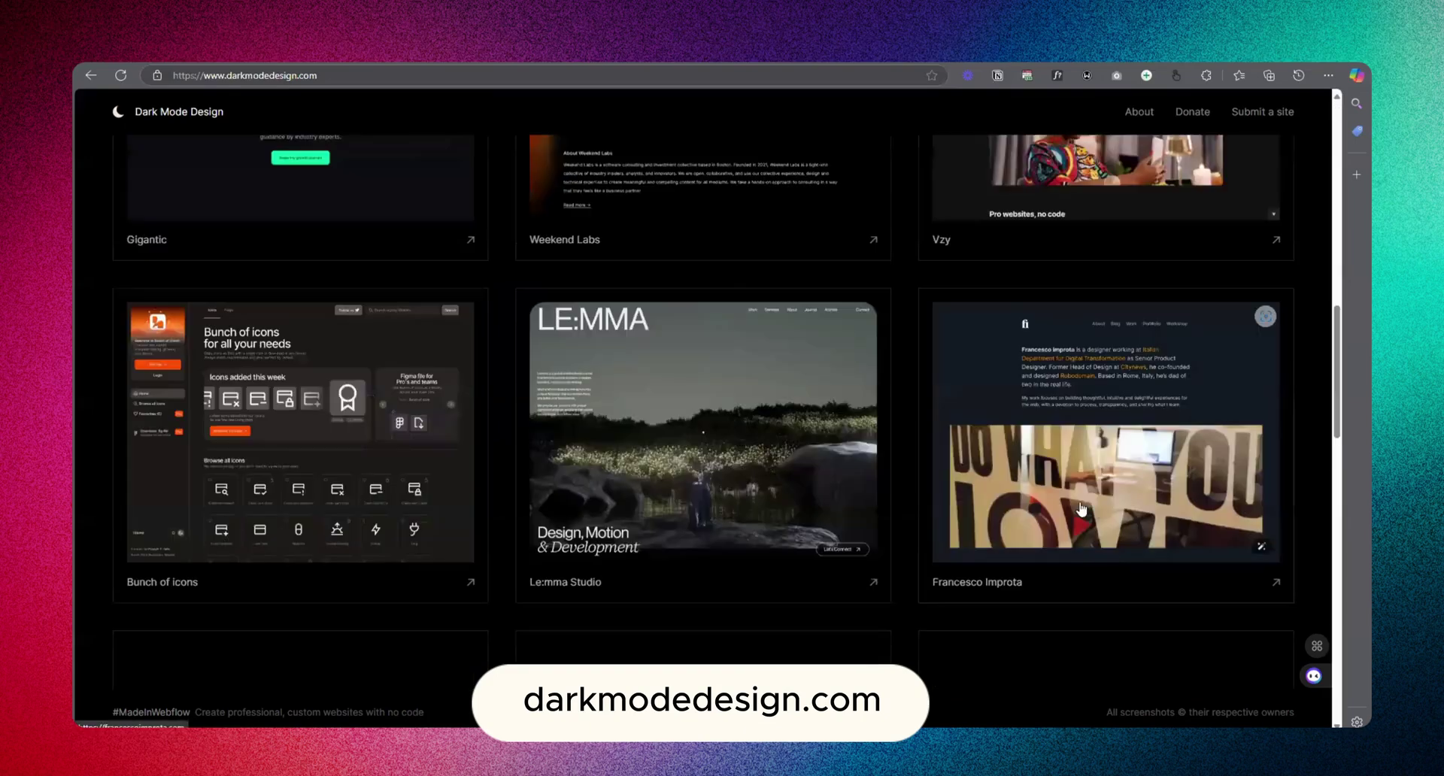
scroll(935, 454, "down", 3)
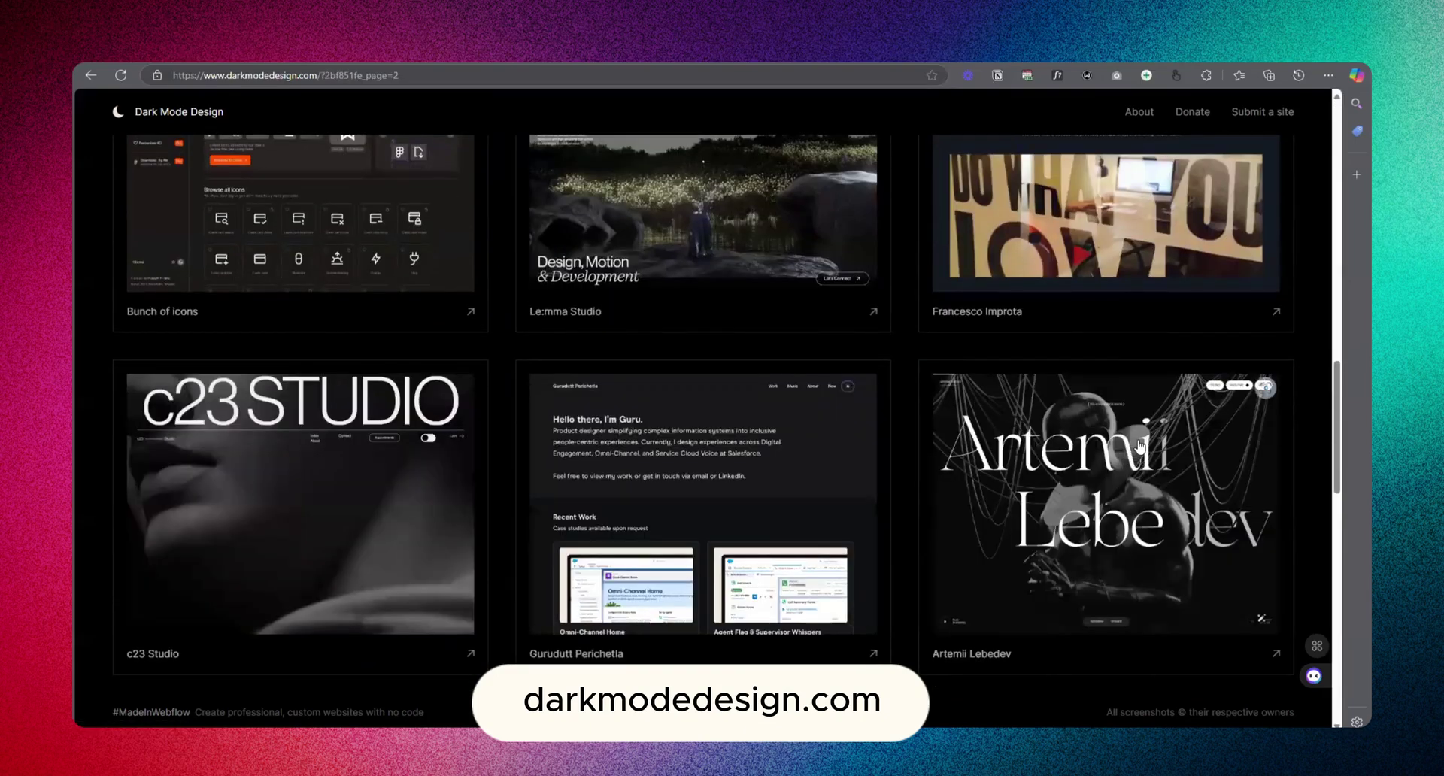
scroll(519, 418, "down", 3)
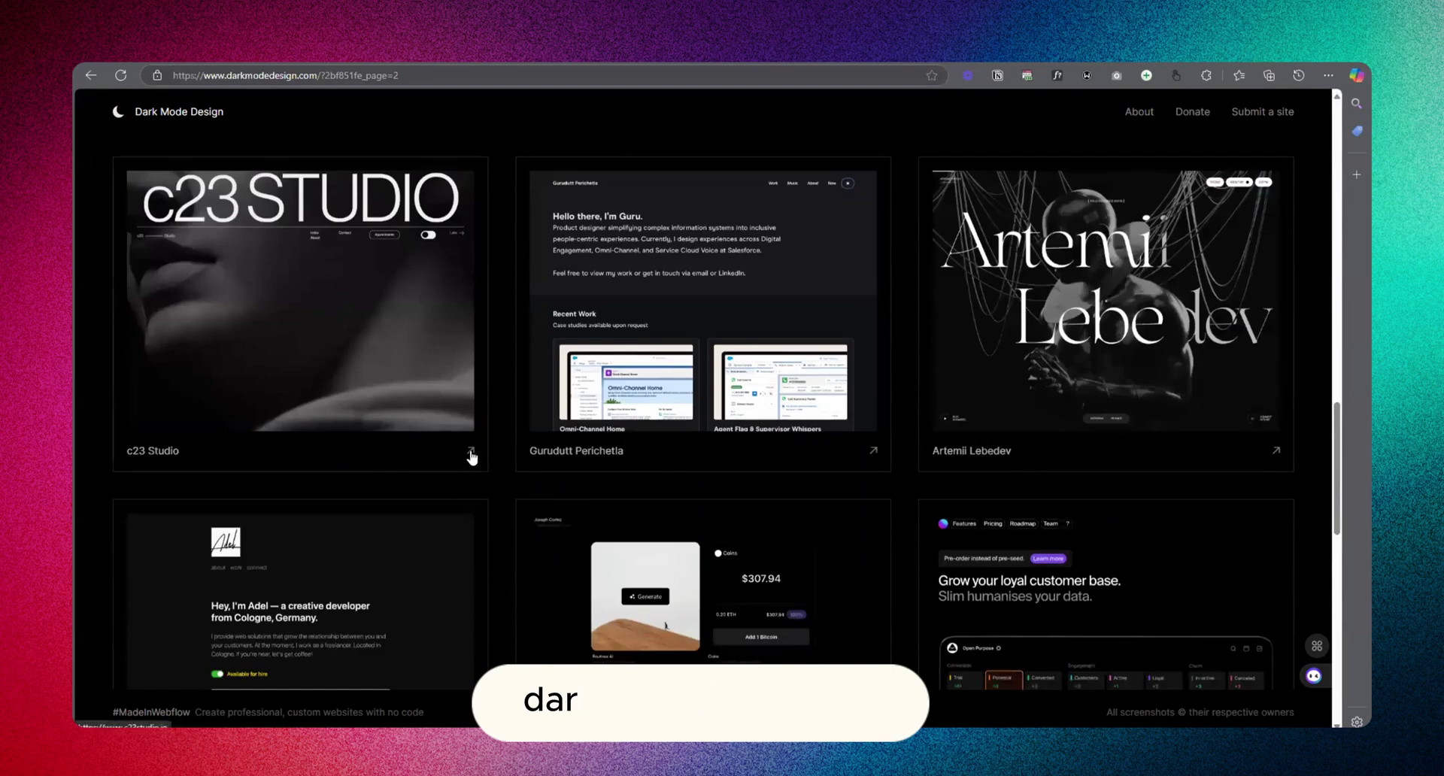
scroll(829, 138, "up", 3)
scroll(883, 477, "down", 5)
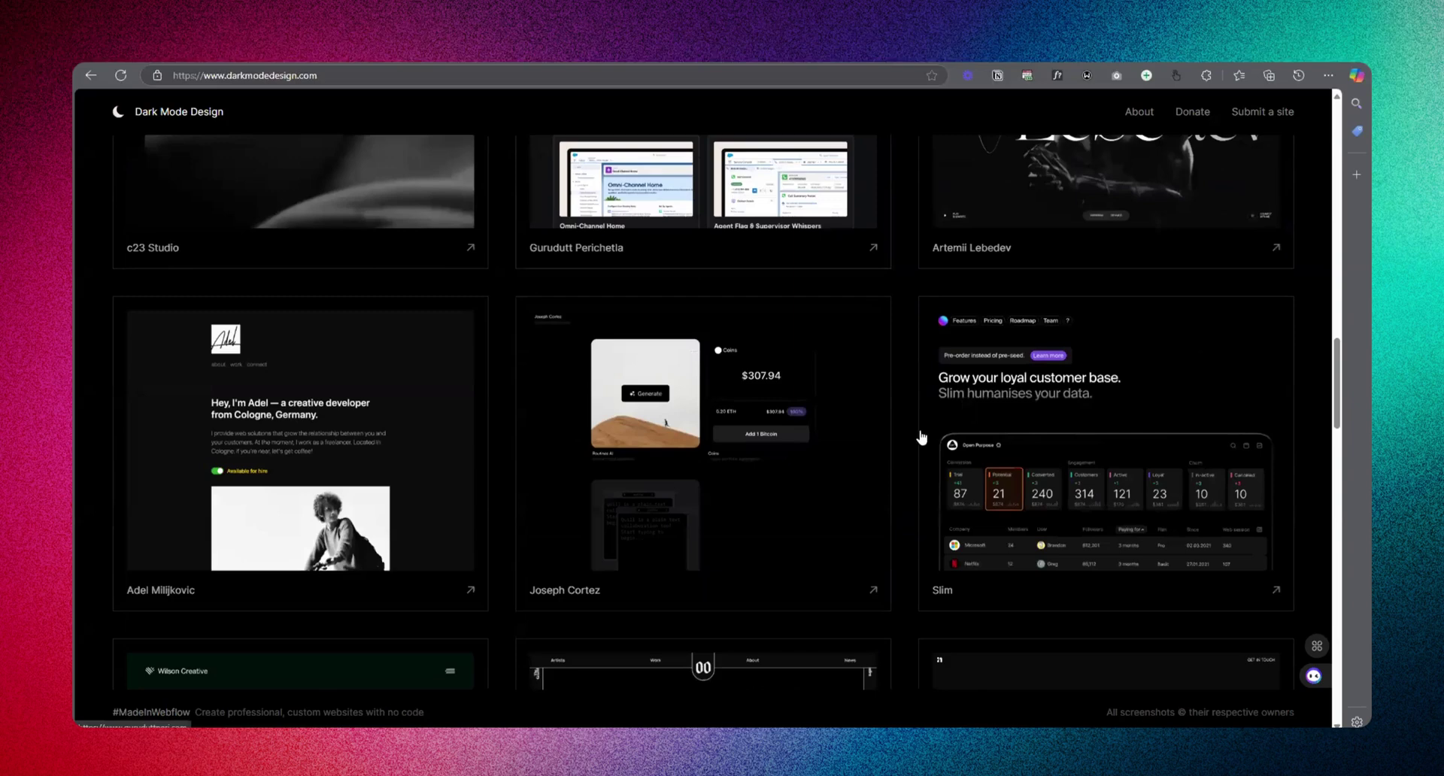
- Examine the further pages of previews on darkmodedesign.com and return to the start of the gallery
scroll(539, 493, "down", 8)
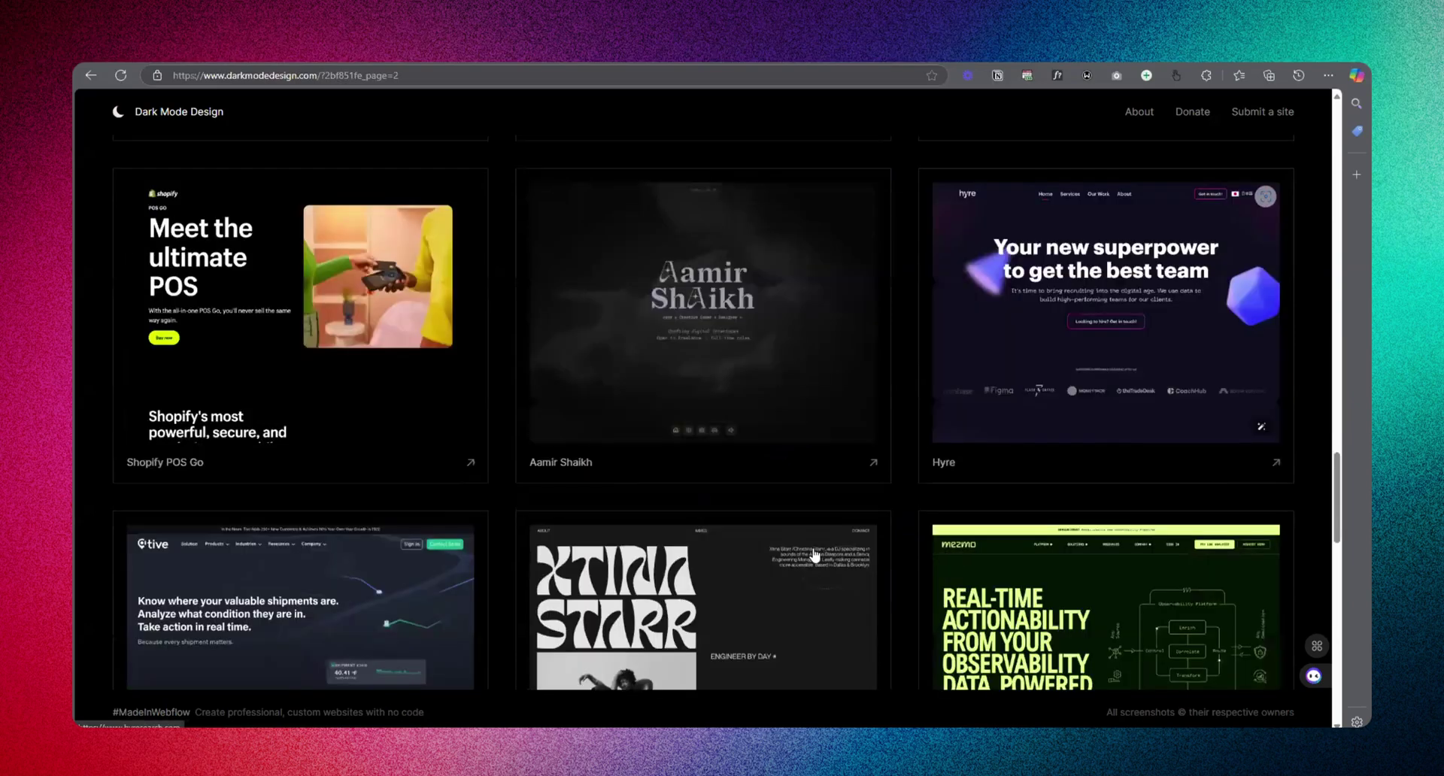
scroll(814, 555, "down", 8)
scroll(804, 519, "down", 3)
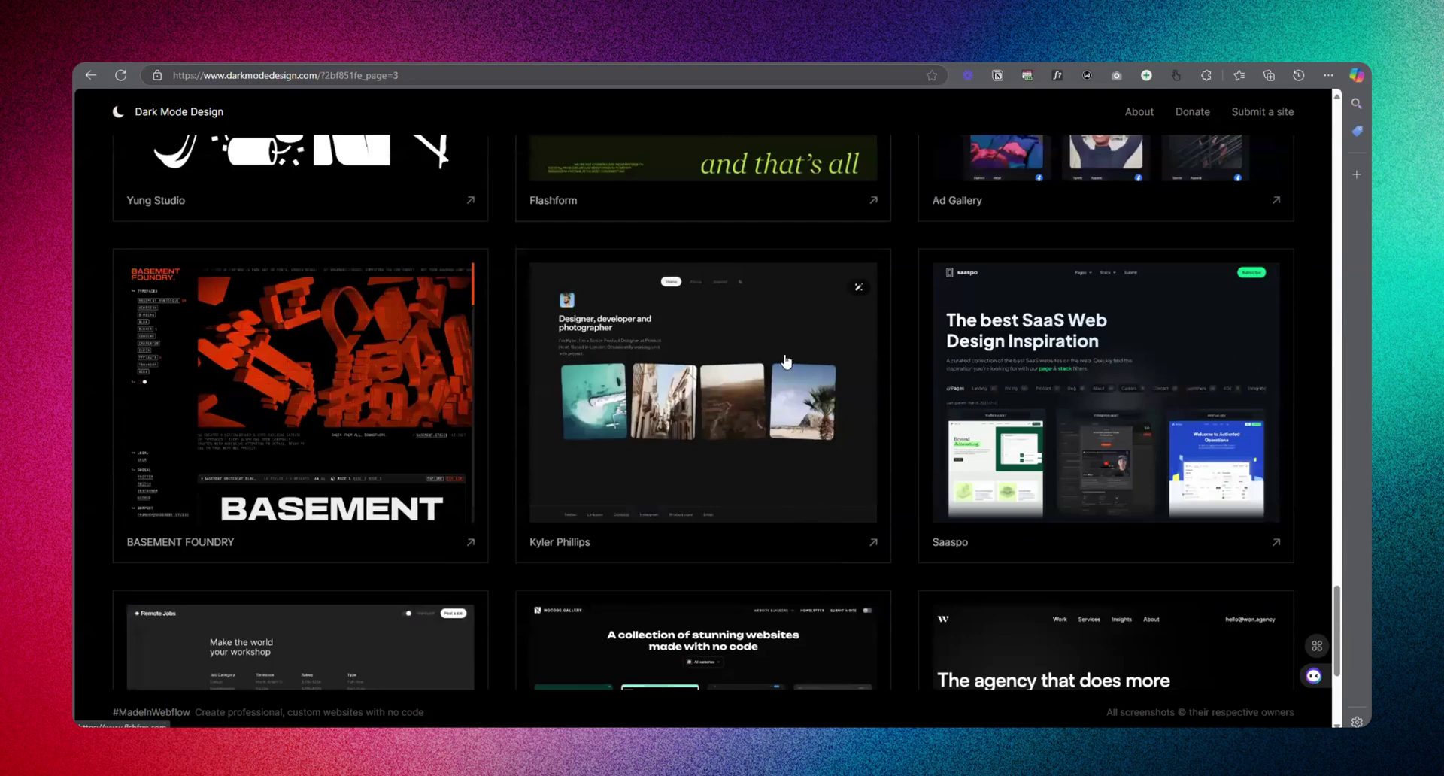
scroll(779, 375, "up", 10)
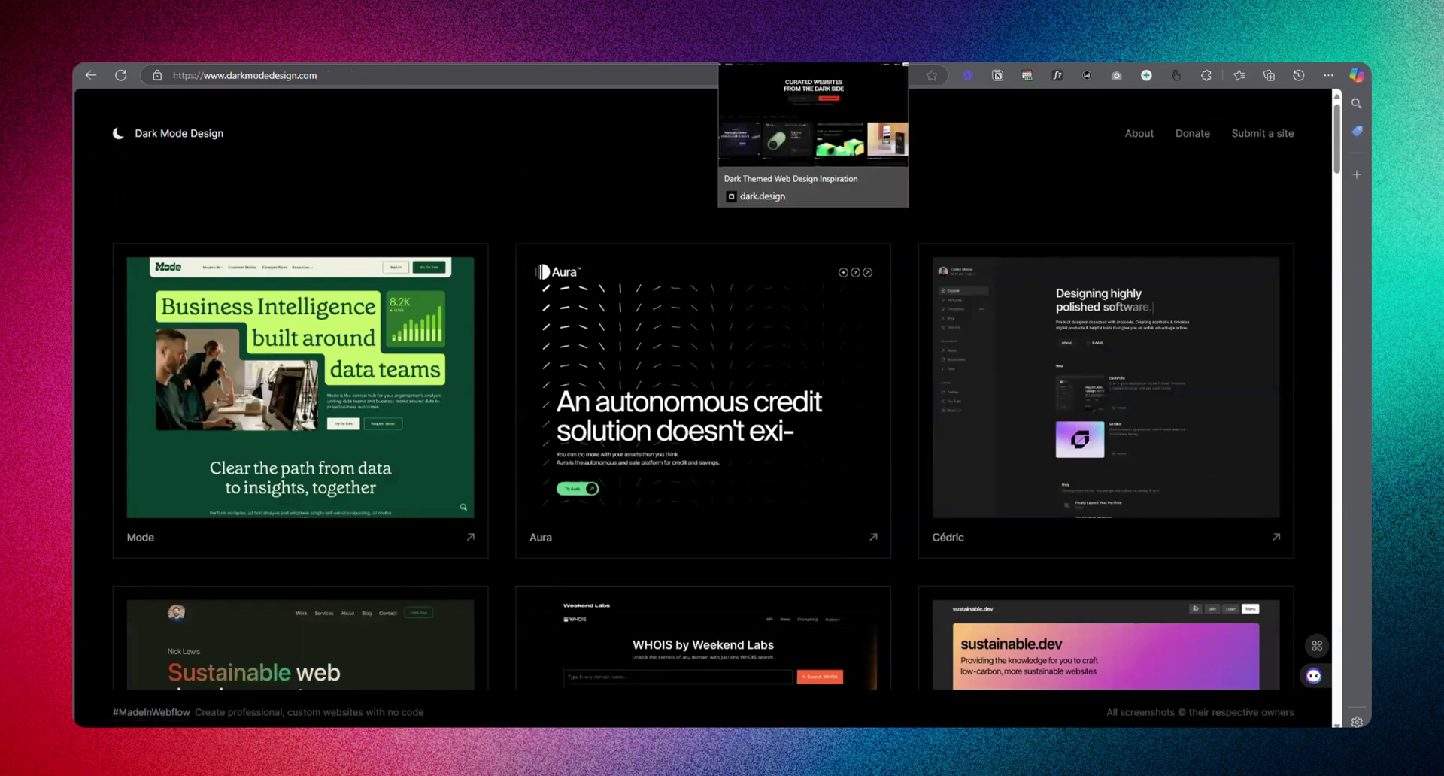
- Switch to the Dark gallery of curated dark-themed websites and highlight the dark.design address
left_click(536, 65)
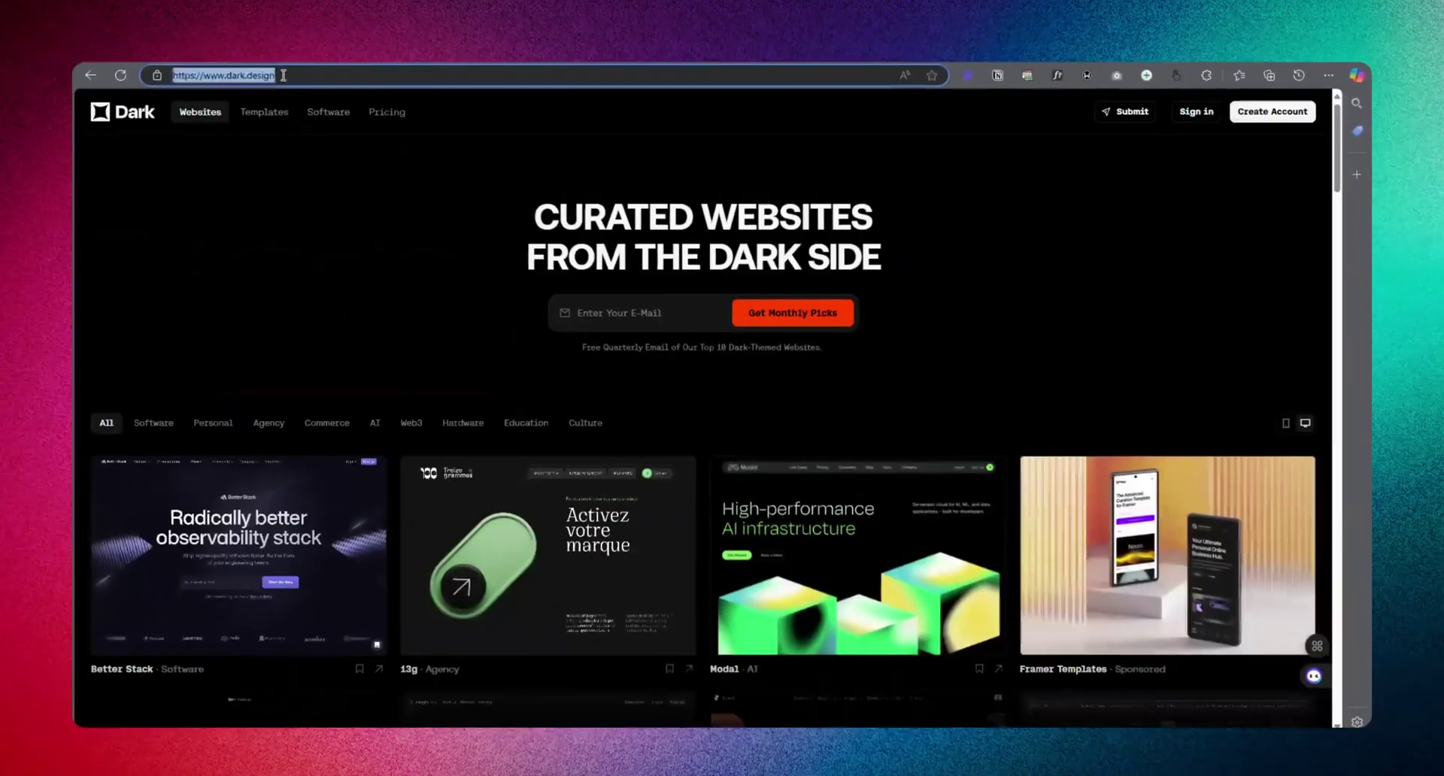
left_click_drag(277, 75, 239, 79)
left_click(460, 217)
scroll(606, 421, "down", 1)
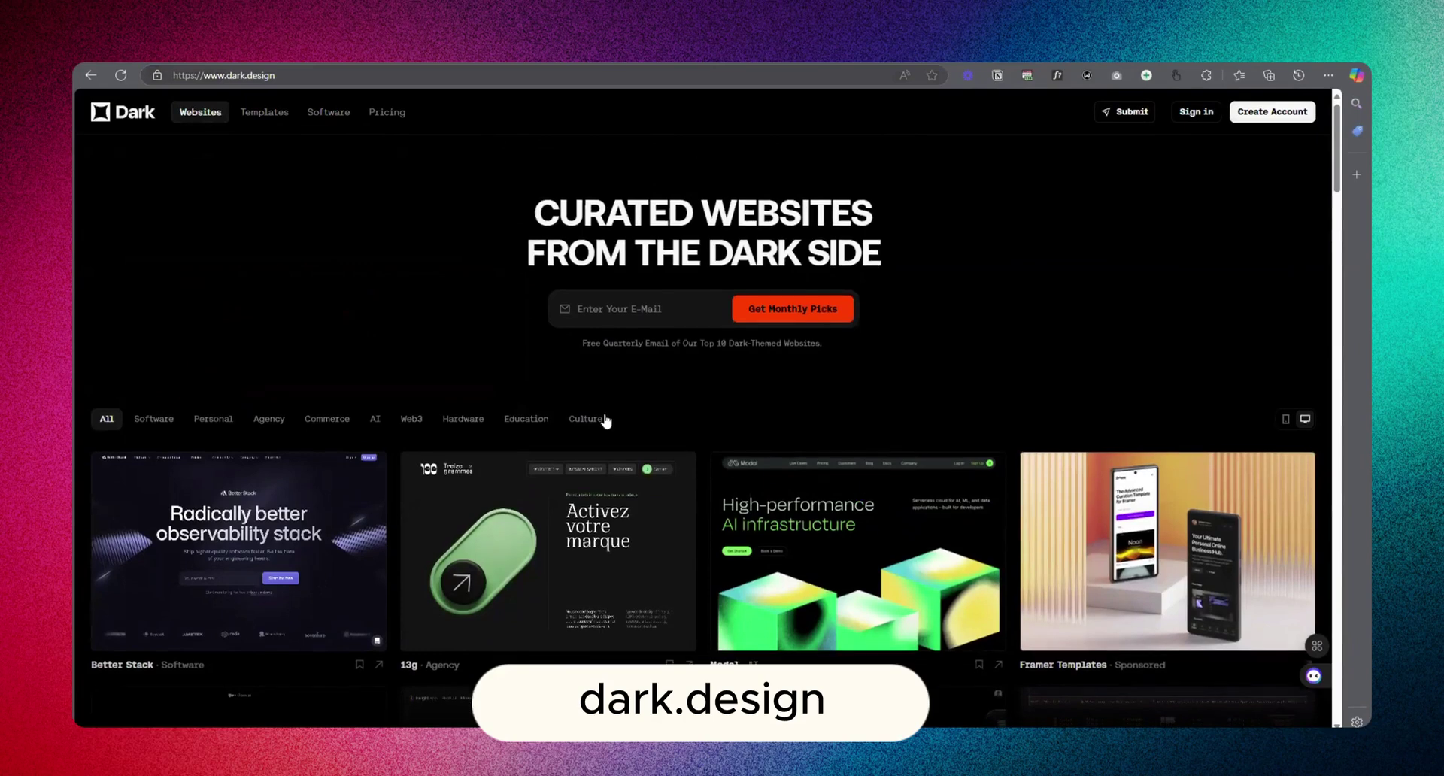
- Browse the dark-themed website previews on dark.design down to the Linear and Shuttle row and back to Festina
scroll(1066, 500, "down", 10)
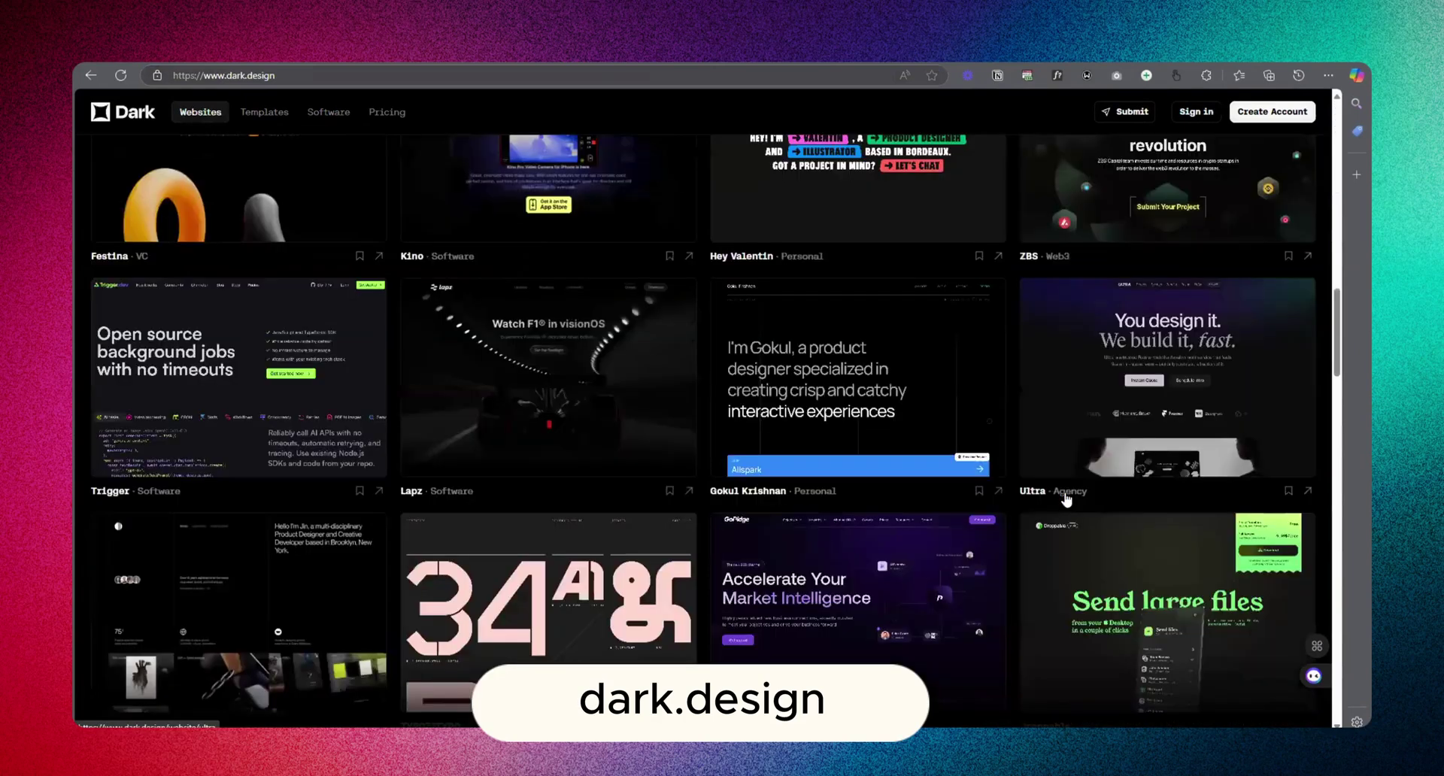
scroll(854, 492, "down", 3)
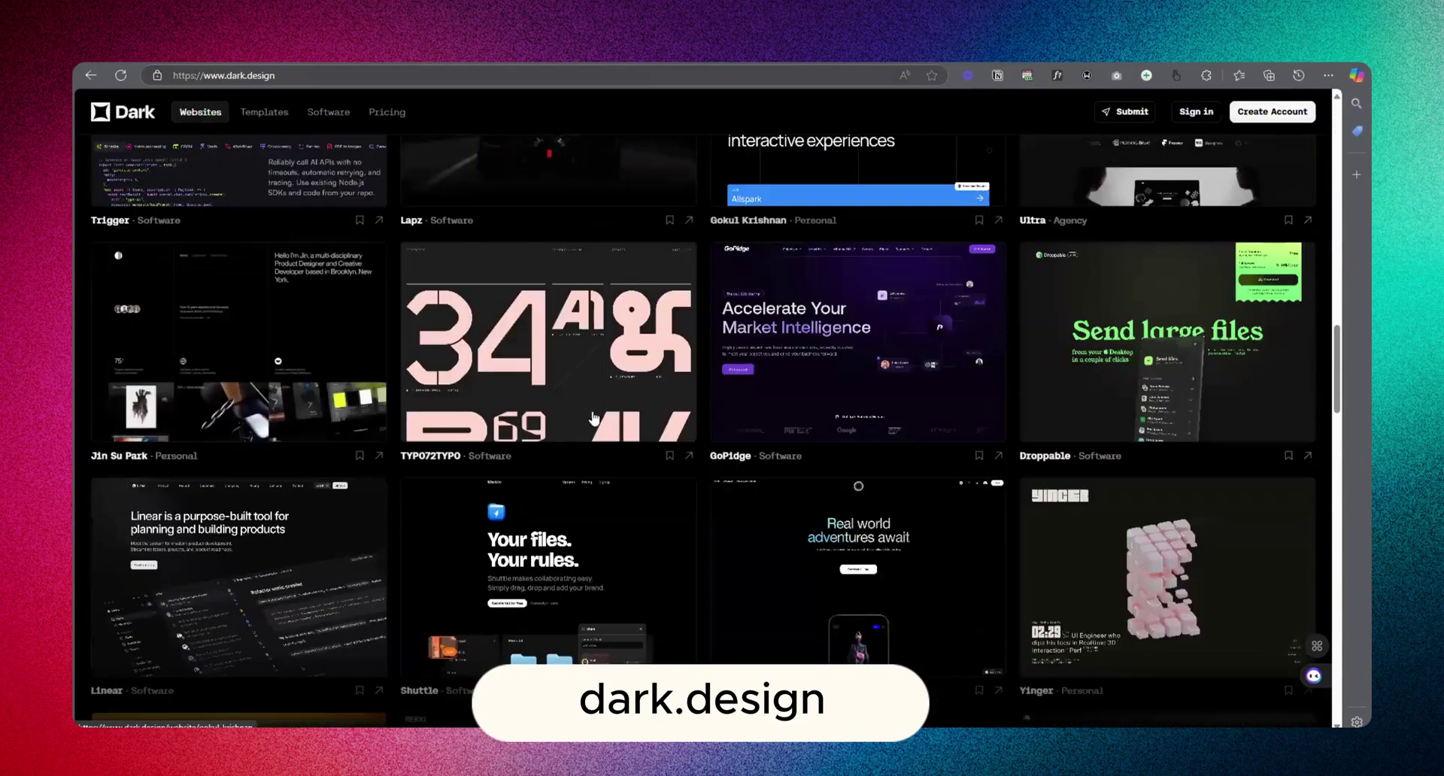
scroll(293, 369, "up", 5)
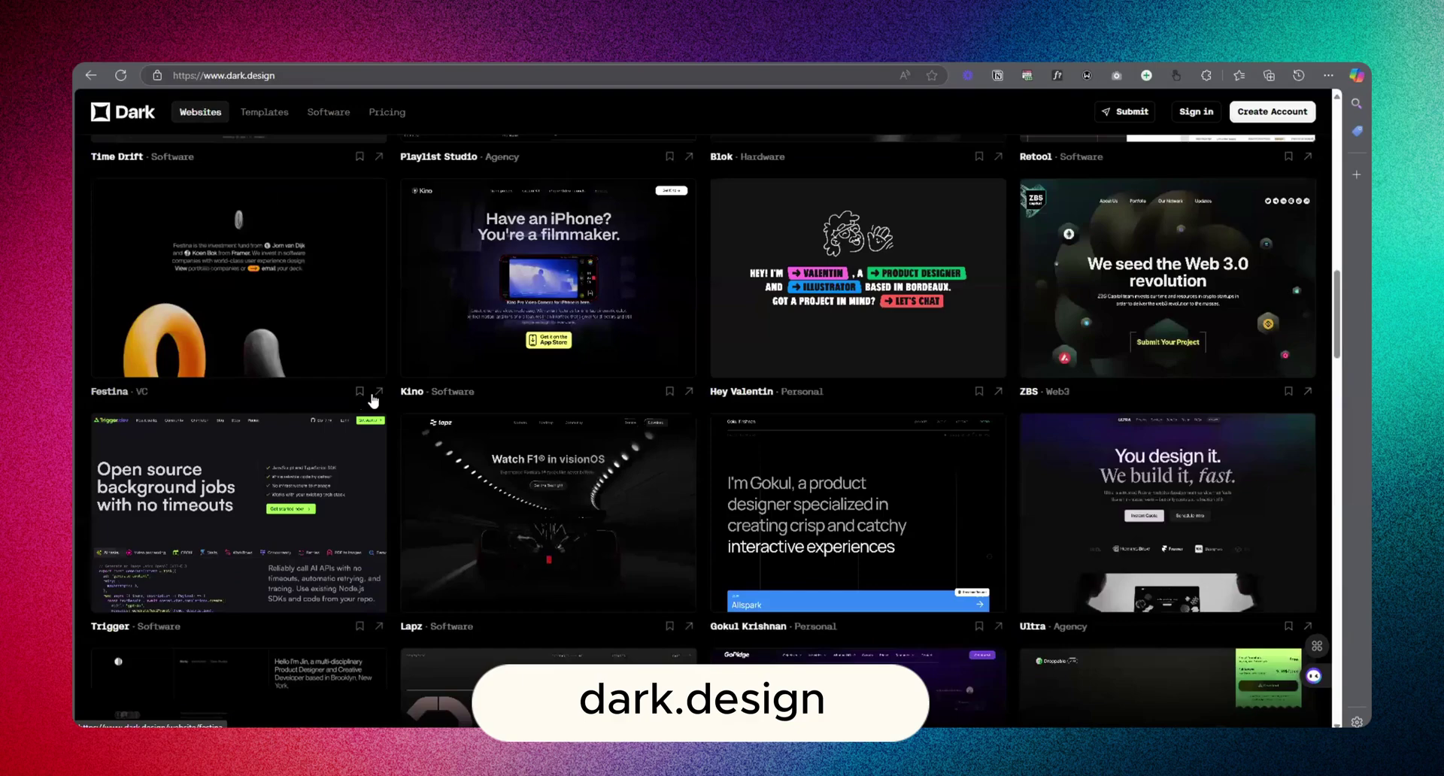
- Open the Festina website from the gallery and examine its looping tube artwork and portfolio company logos
left_click(377, 403)
scroll(859, 351, "down", 5)
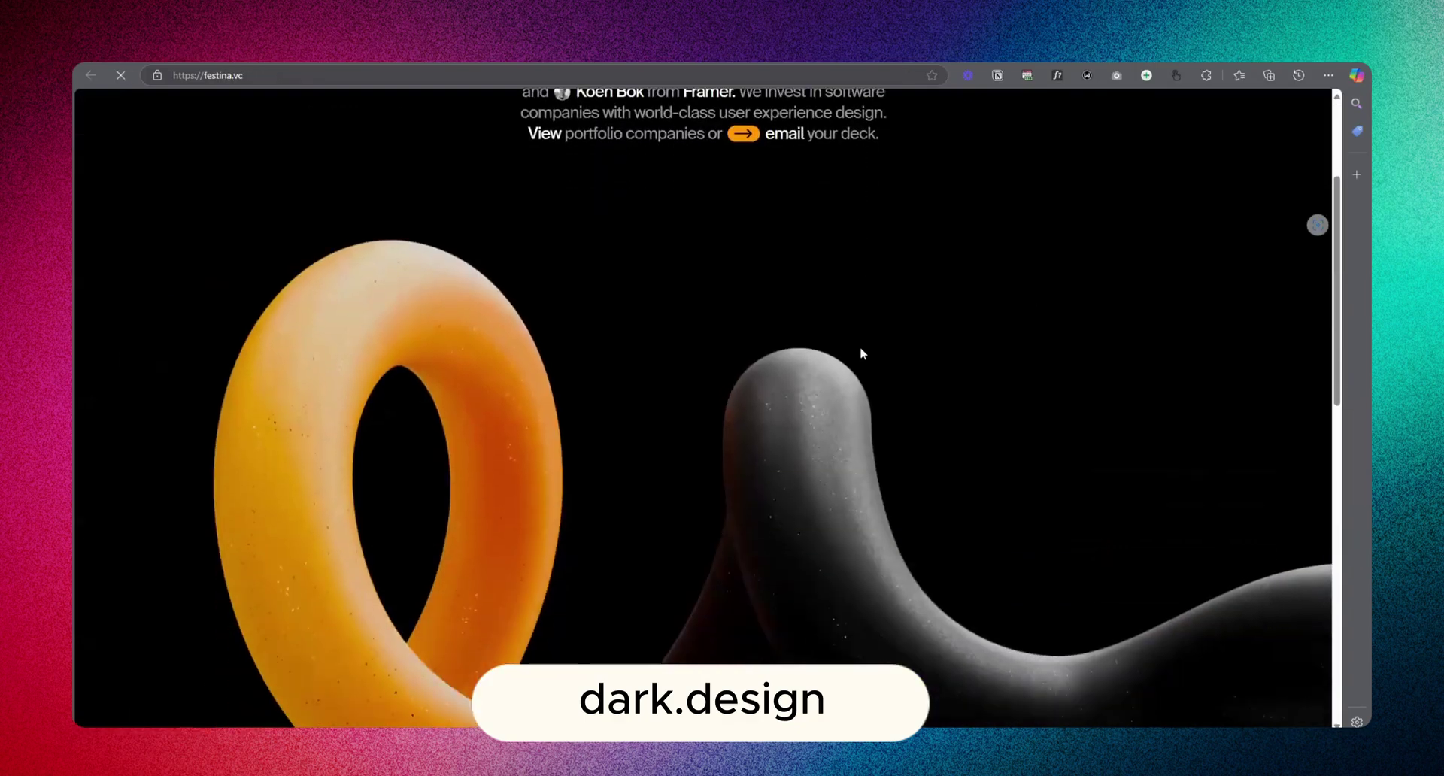
scroll(657, 446, "up", 5)
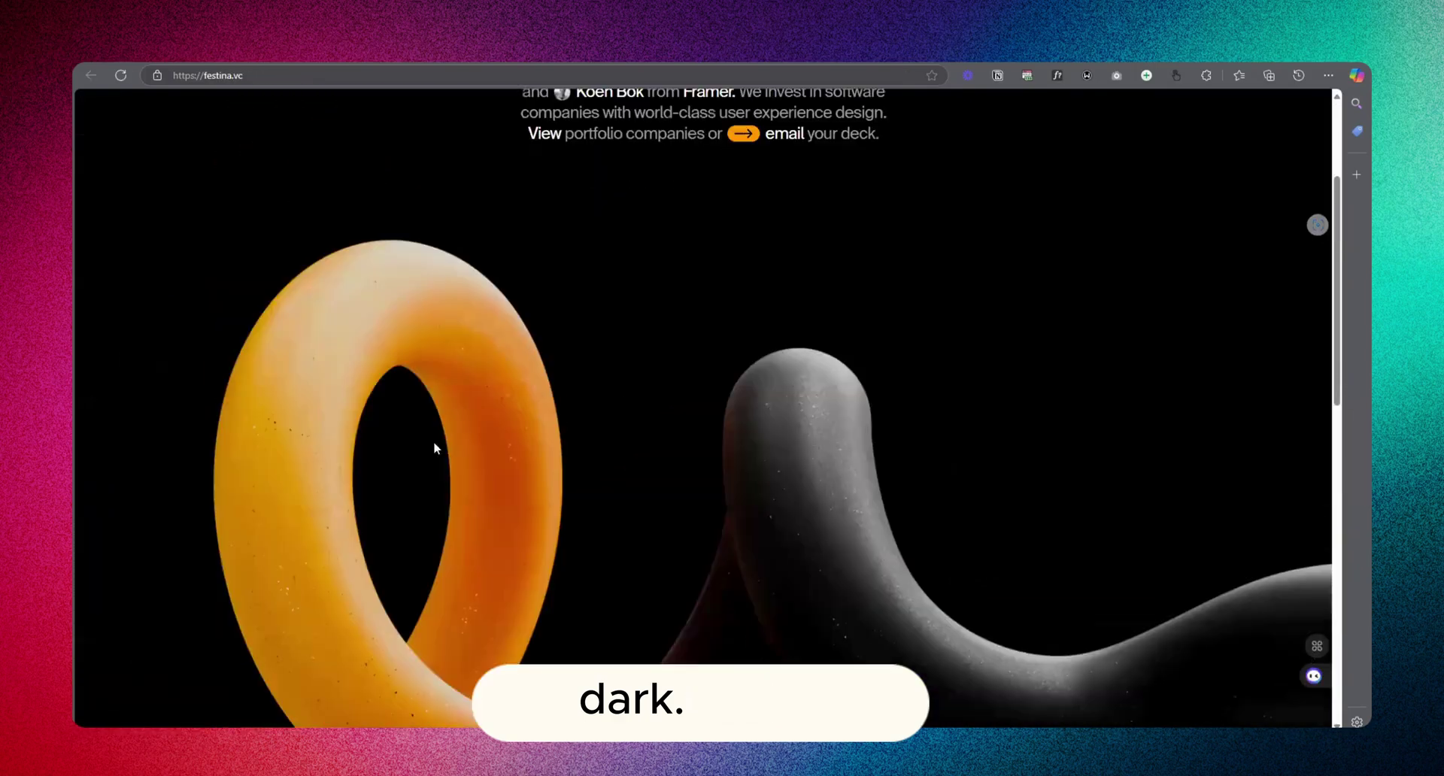
scroll(641, 454, "down", 10)
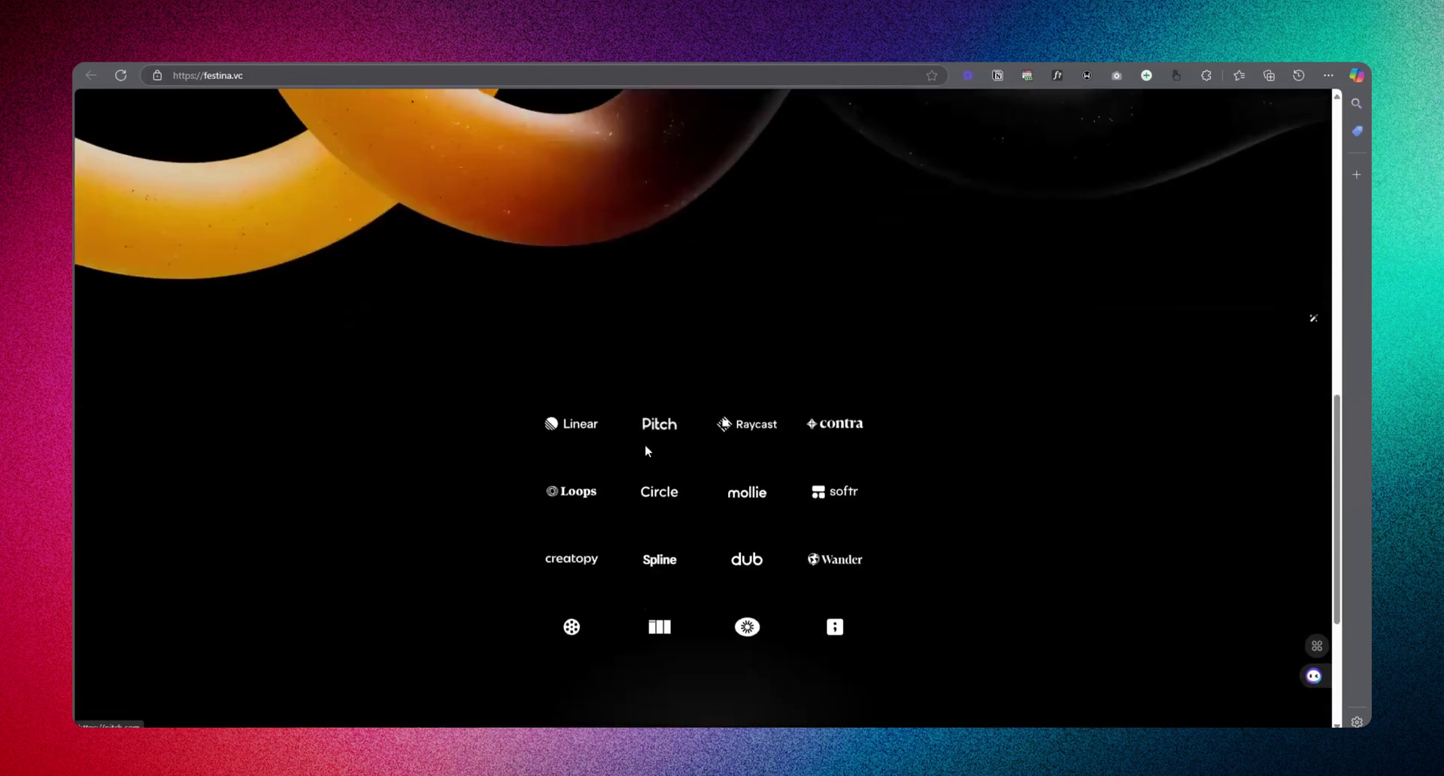
scroll(645, 451, "up", 5)
scroll(642, 455, "down", 3)
scroll(641, 455, "down", 3)
scroll(734, 342, "up", 5)
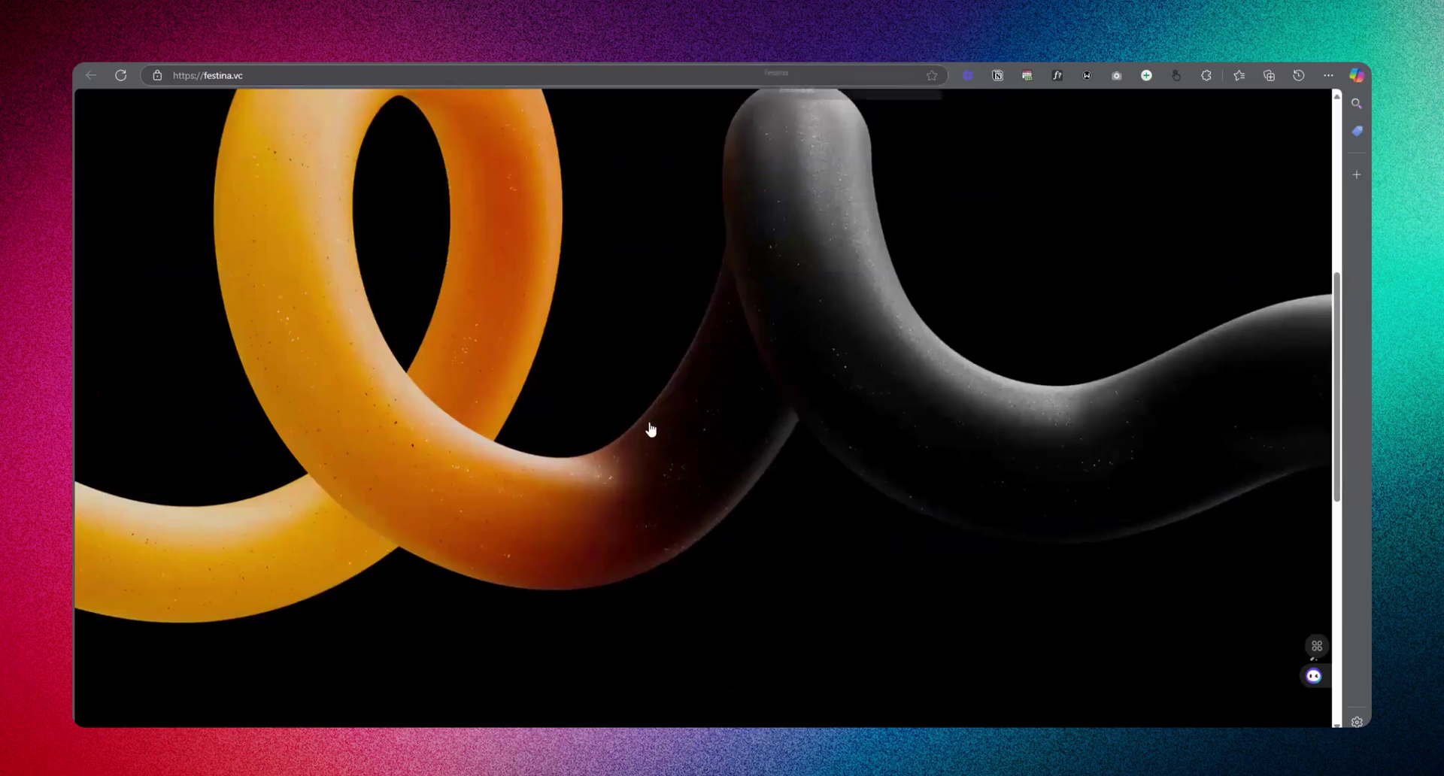
- Return to the dark.design gallery, open the 13g agency website and translate the page from French to English
key("ctrl+Tab")
scroll(643, 481, "up", 3)
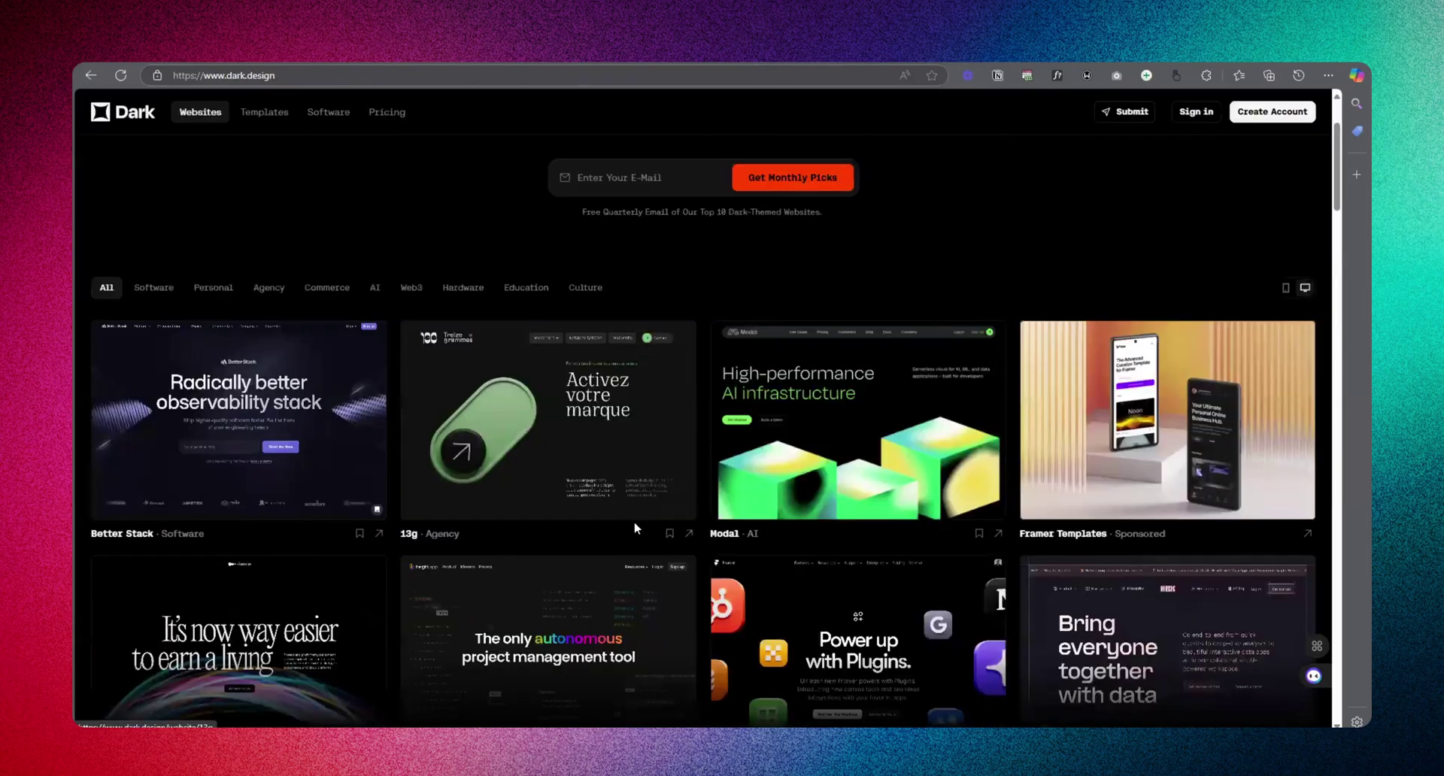
left_click(688, 533)
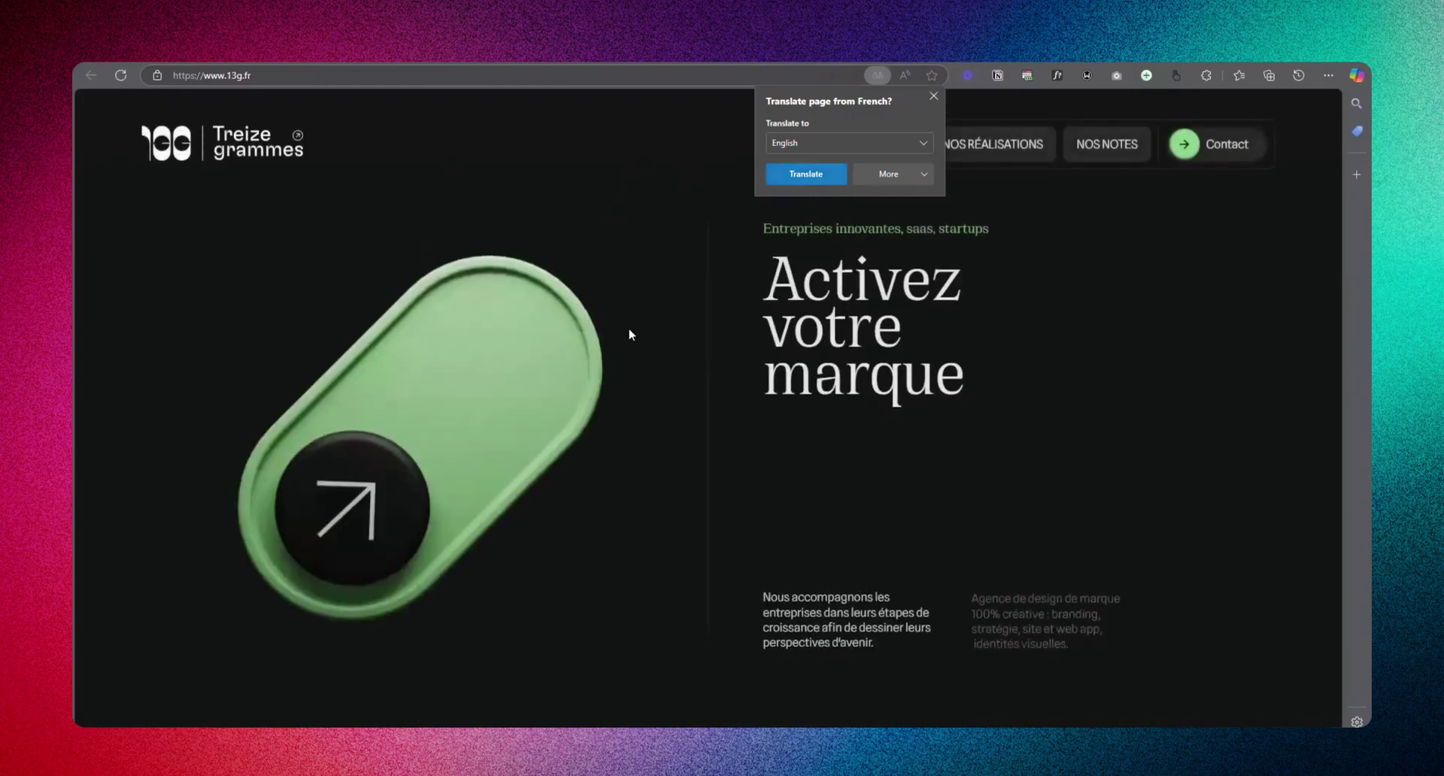
key("Return")
- Expand the "Be strong", "Be true" and "Be bold" cards on the 13g page in turn to examine their animations
scroll(624, 406, "down", 10)
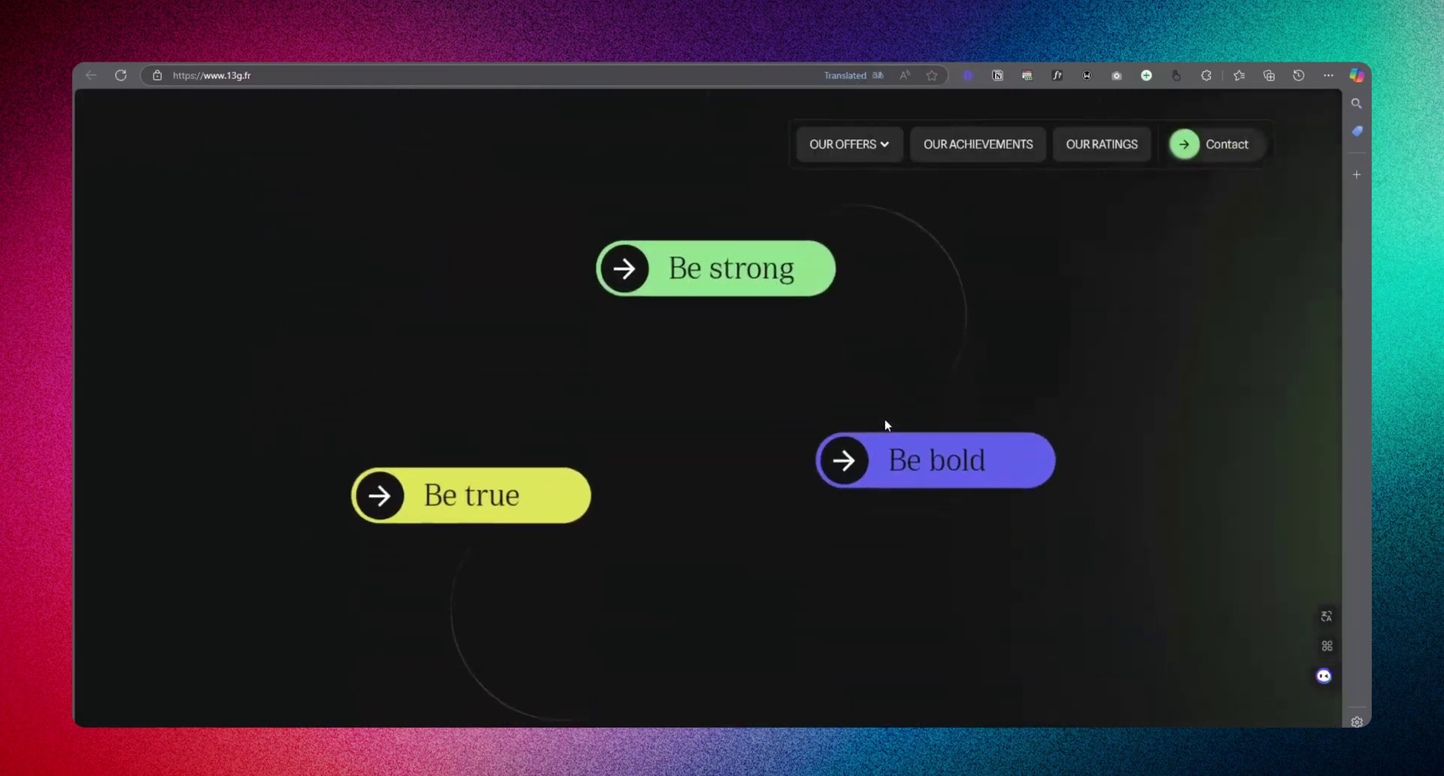
scroll(884, 418, "down", 10)
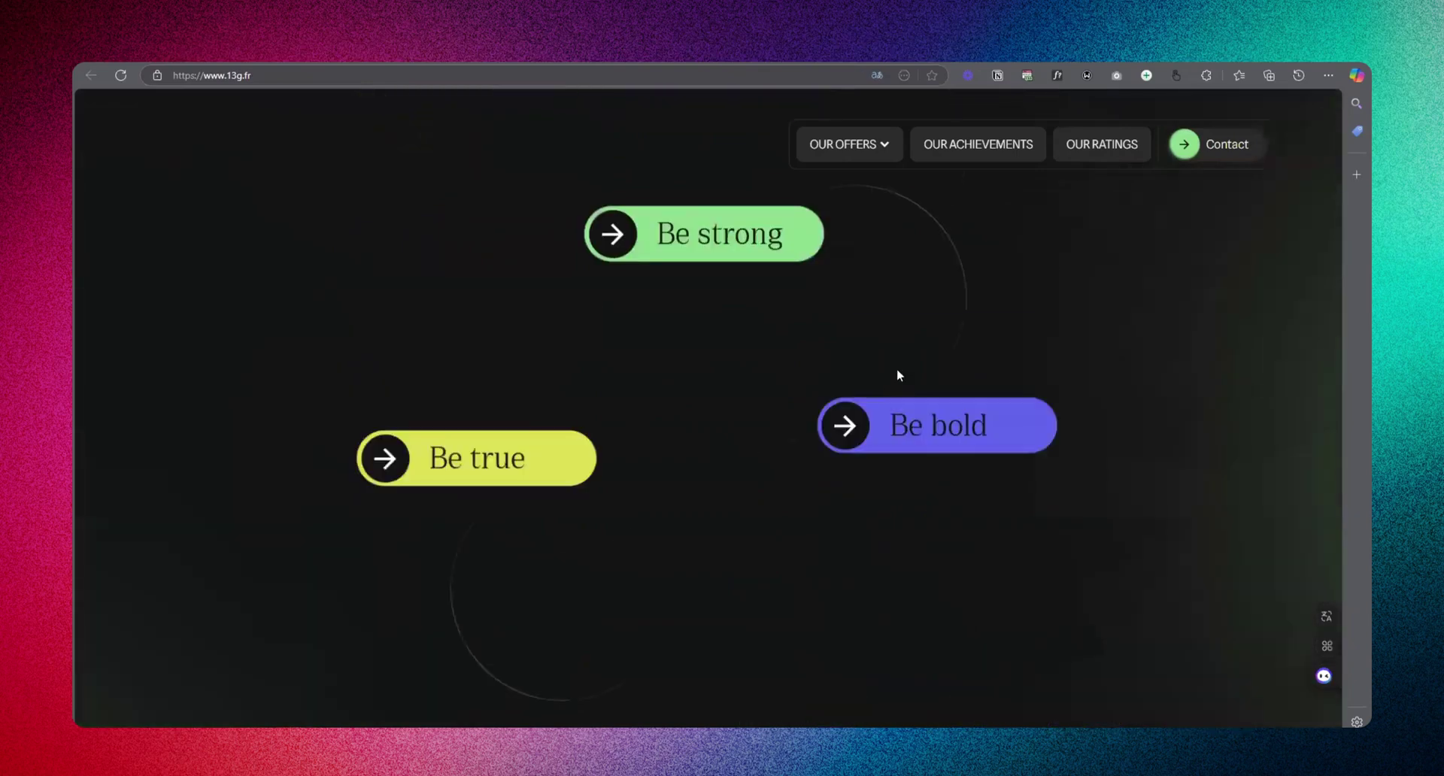
scroll(896, 373, "up", 2)
left_click(707, 331)
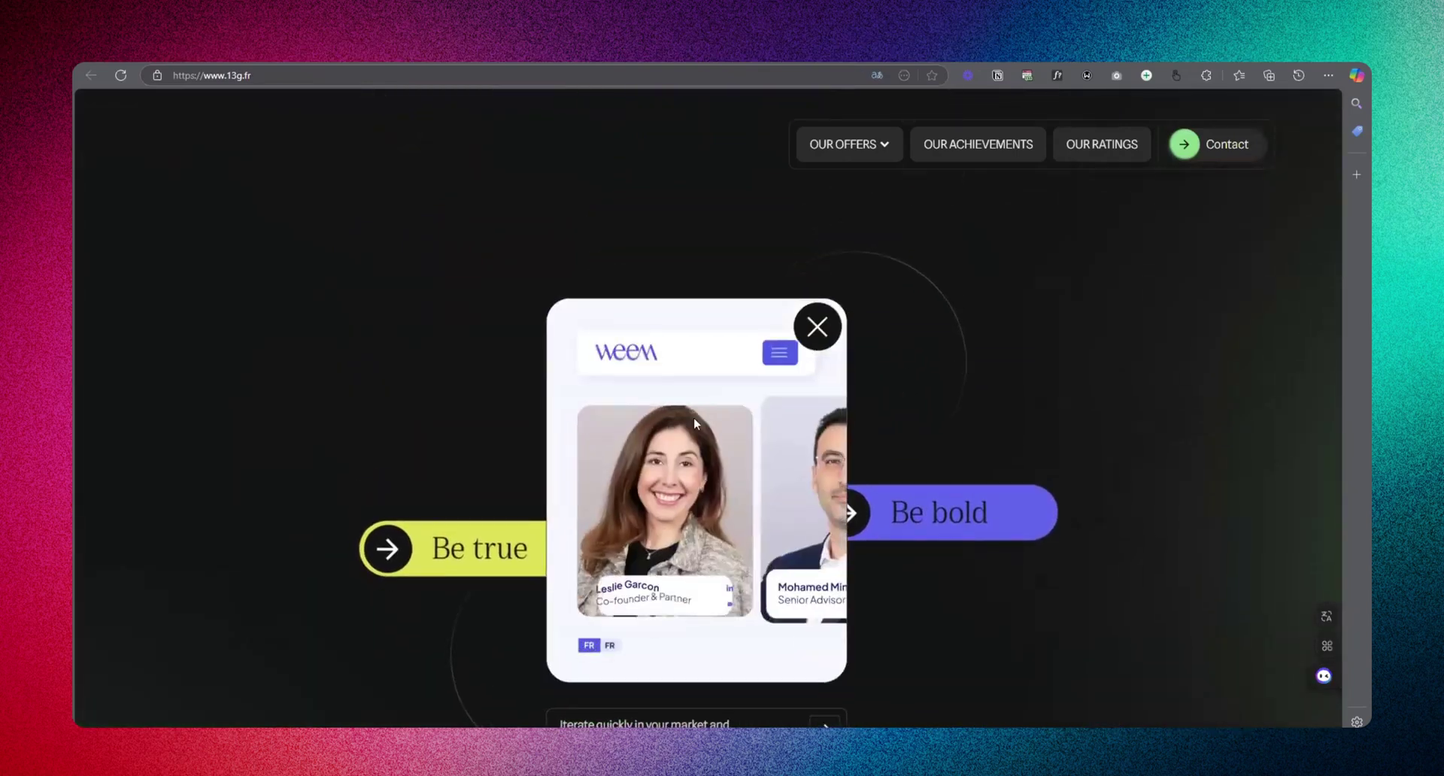
left_click(455, 560)
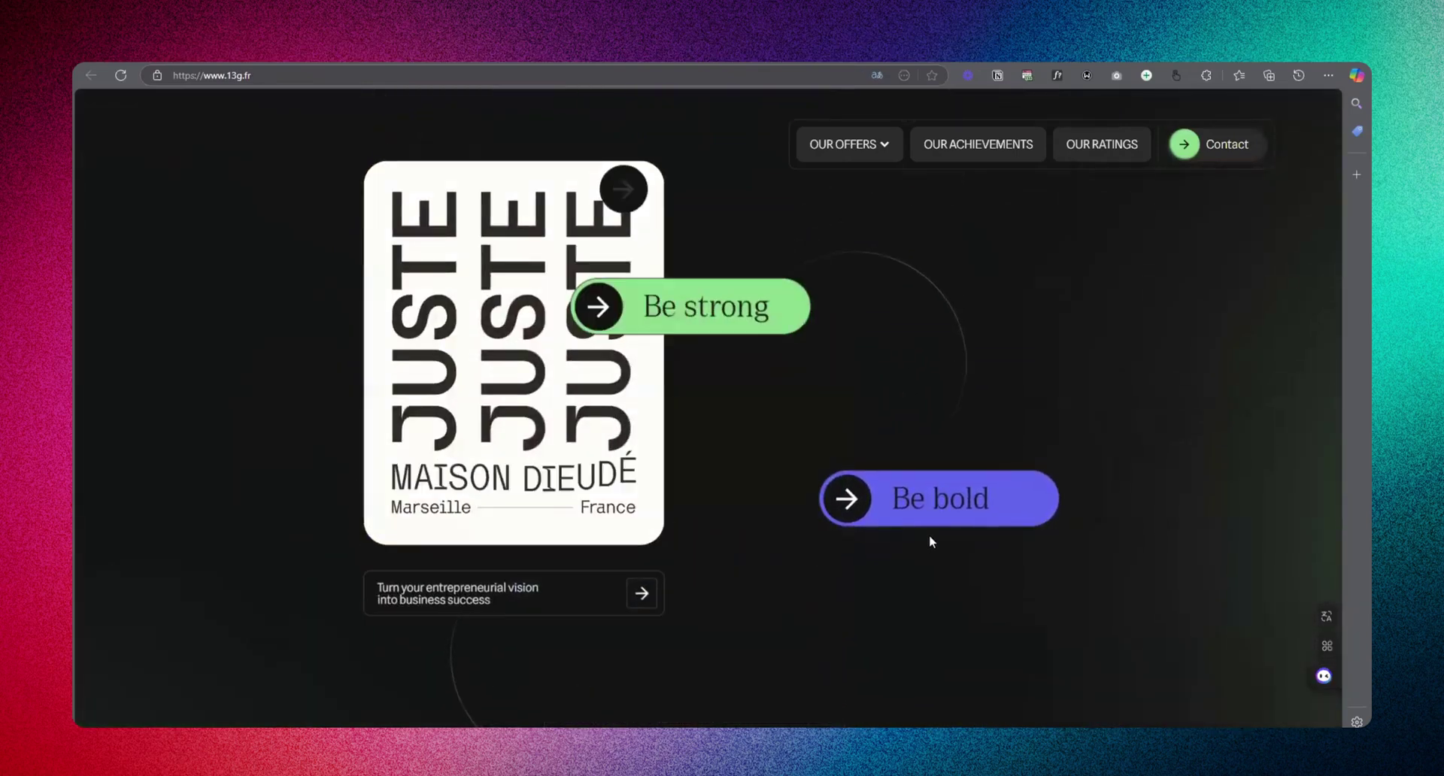
left_click(940, 505)
scroll(703, 474, "down", 5)
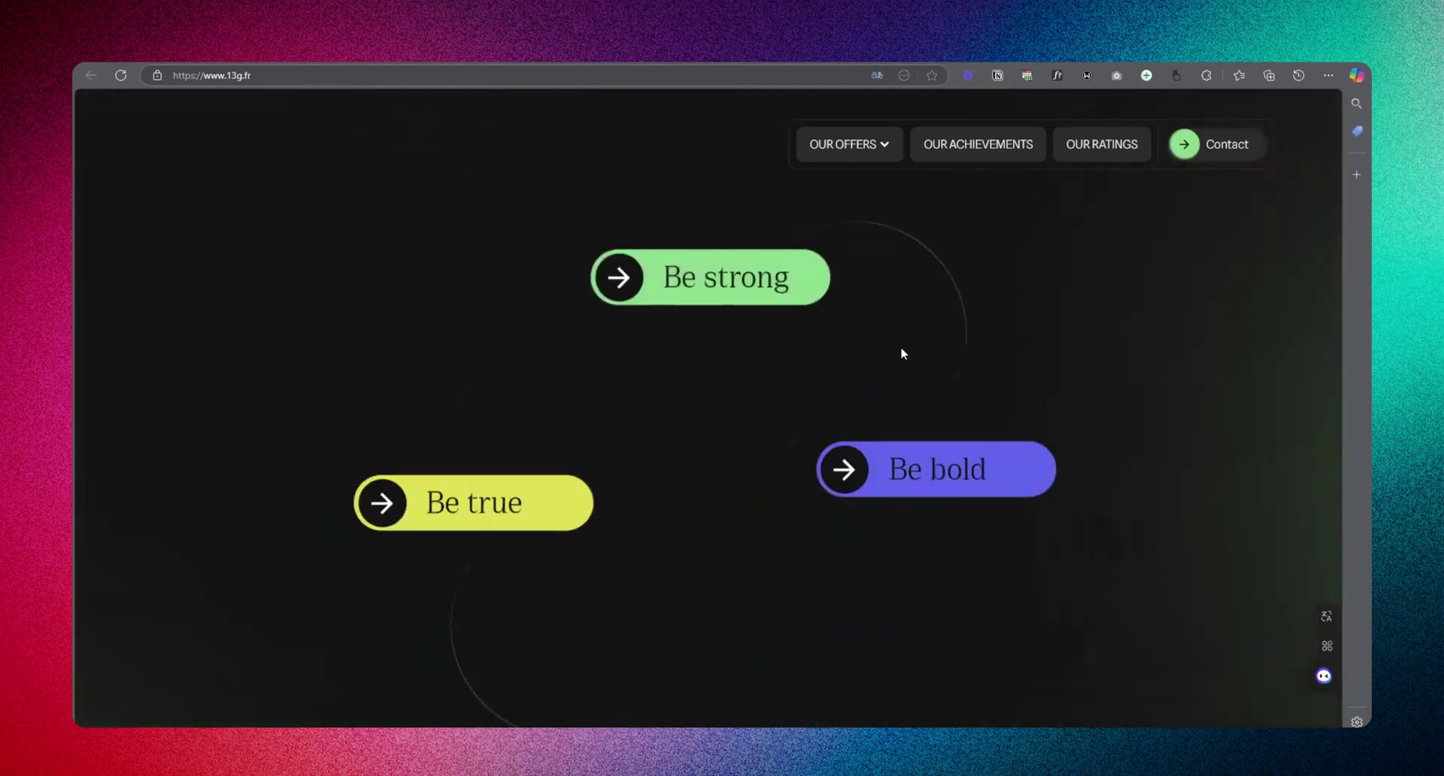
scroll(900, 346, "up", 1)
left_click(728, 322)
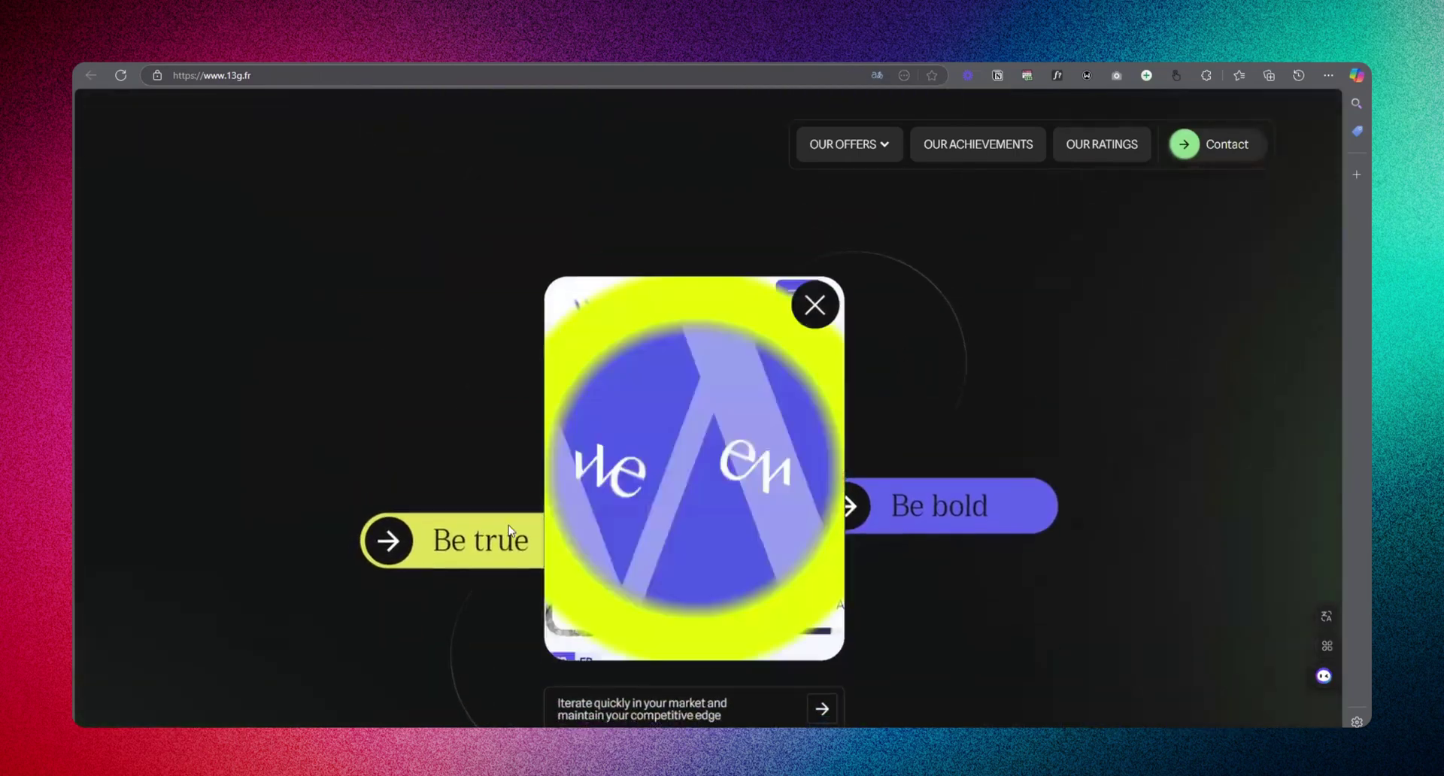
left_click(509, 530)
left_click(945, 492)
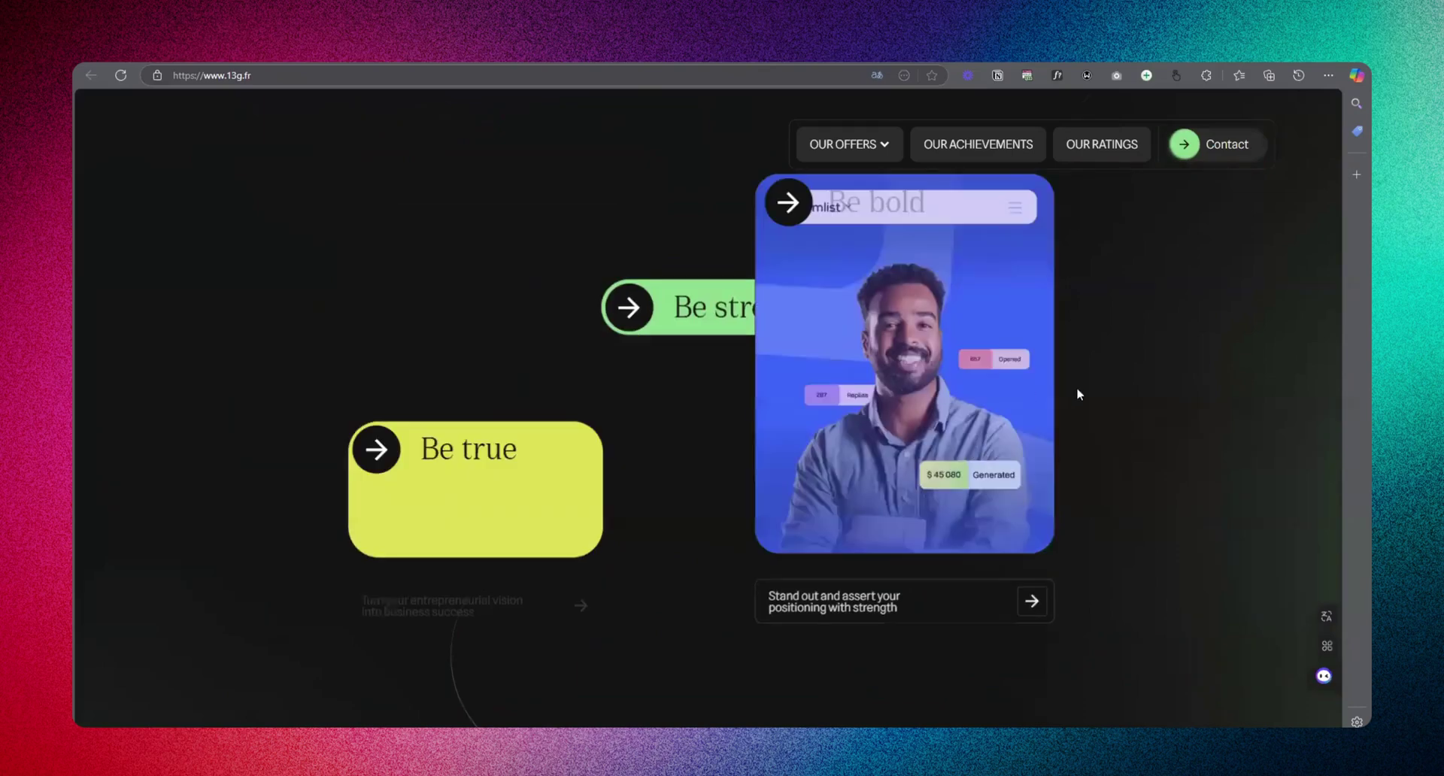
left_click(703, 455)
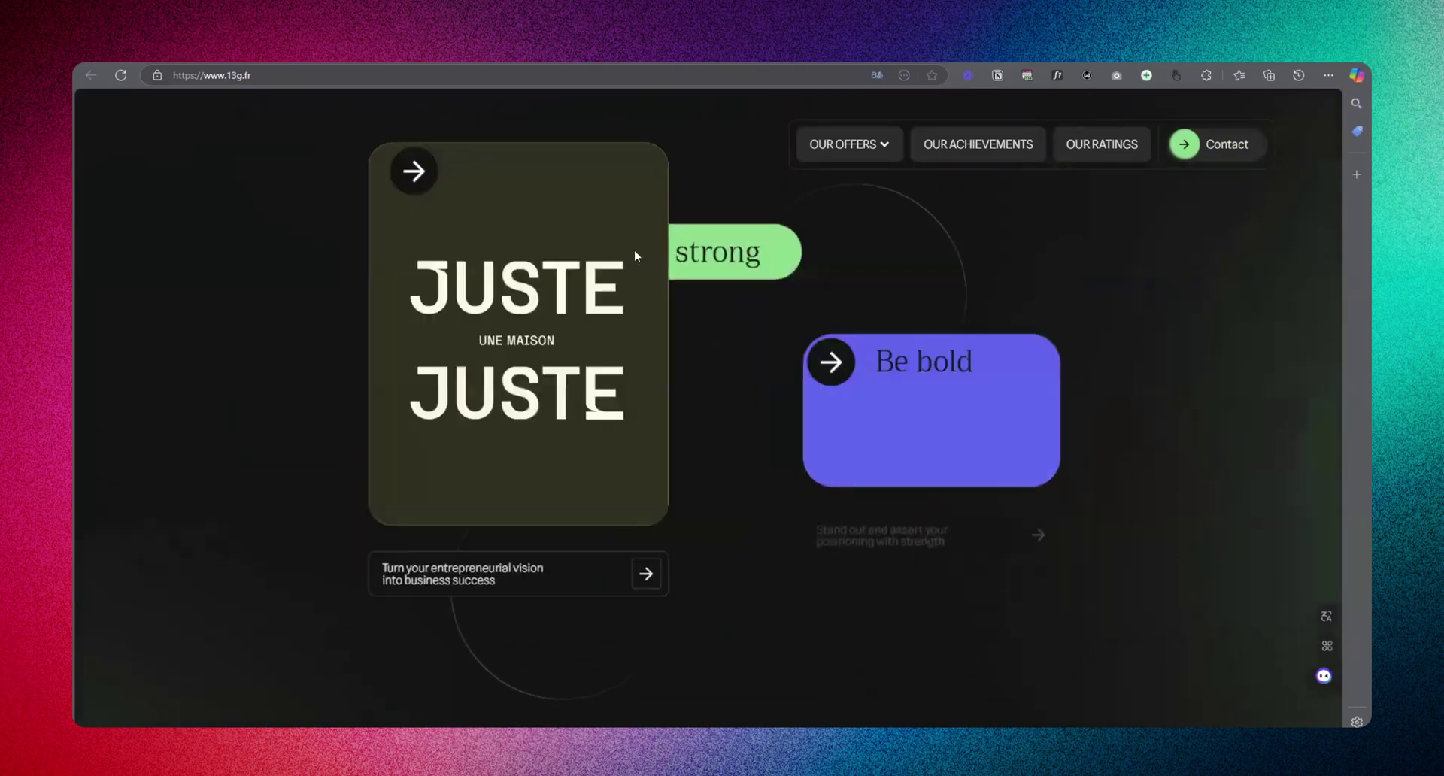
left_click(733, 271)
- Examine the 13g page's "Branding for innovation" section, offer bars, client testimonial and company statistics
scroll(1111, 463, "down", 5)
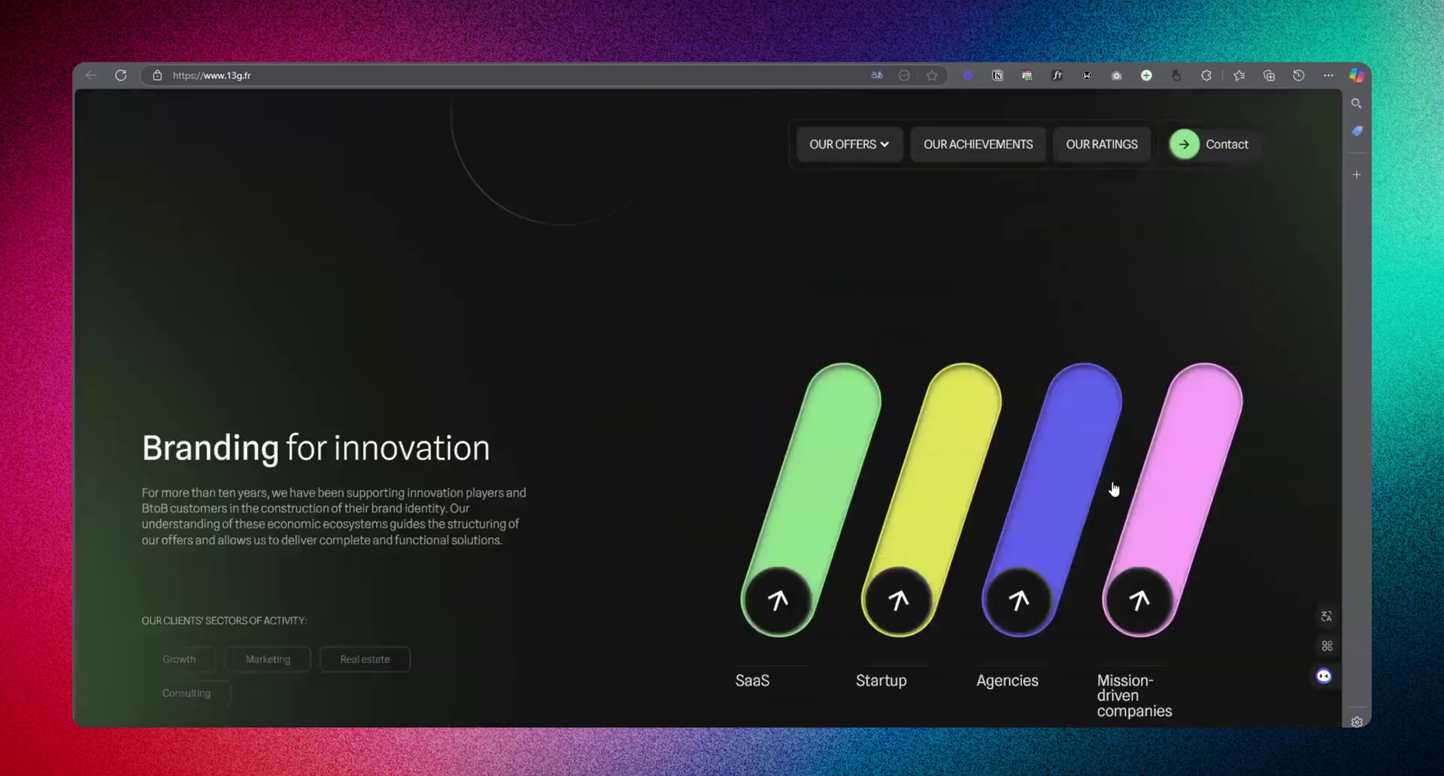
scroll(1113, 488, "down", 10)
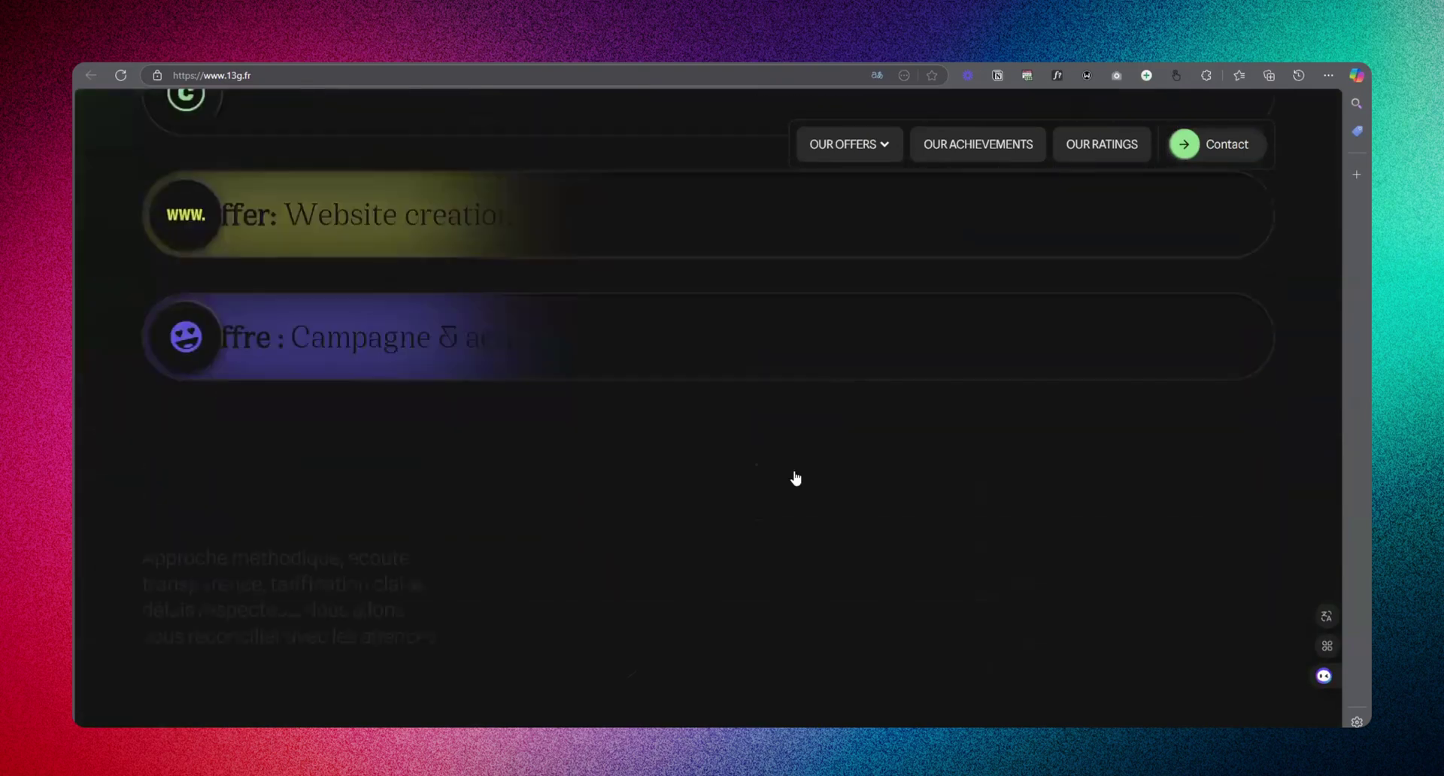
scroll(274, 222, "up", 3)
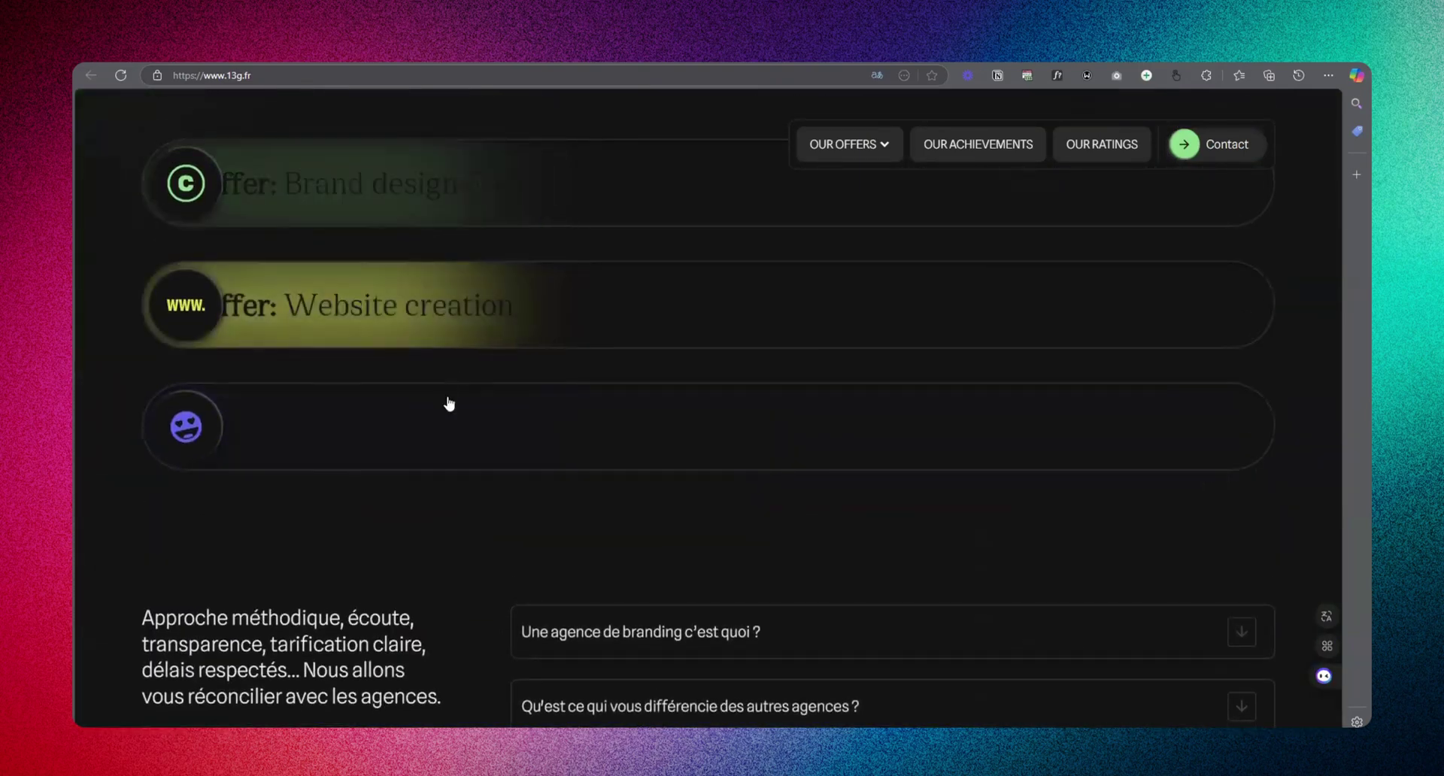
scroll(687, 483, "down", 12)
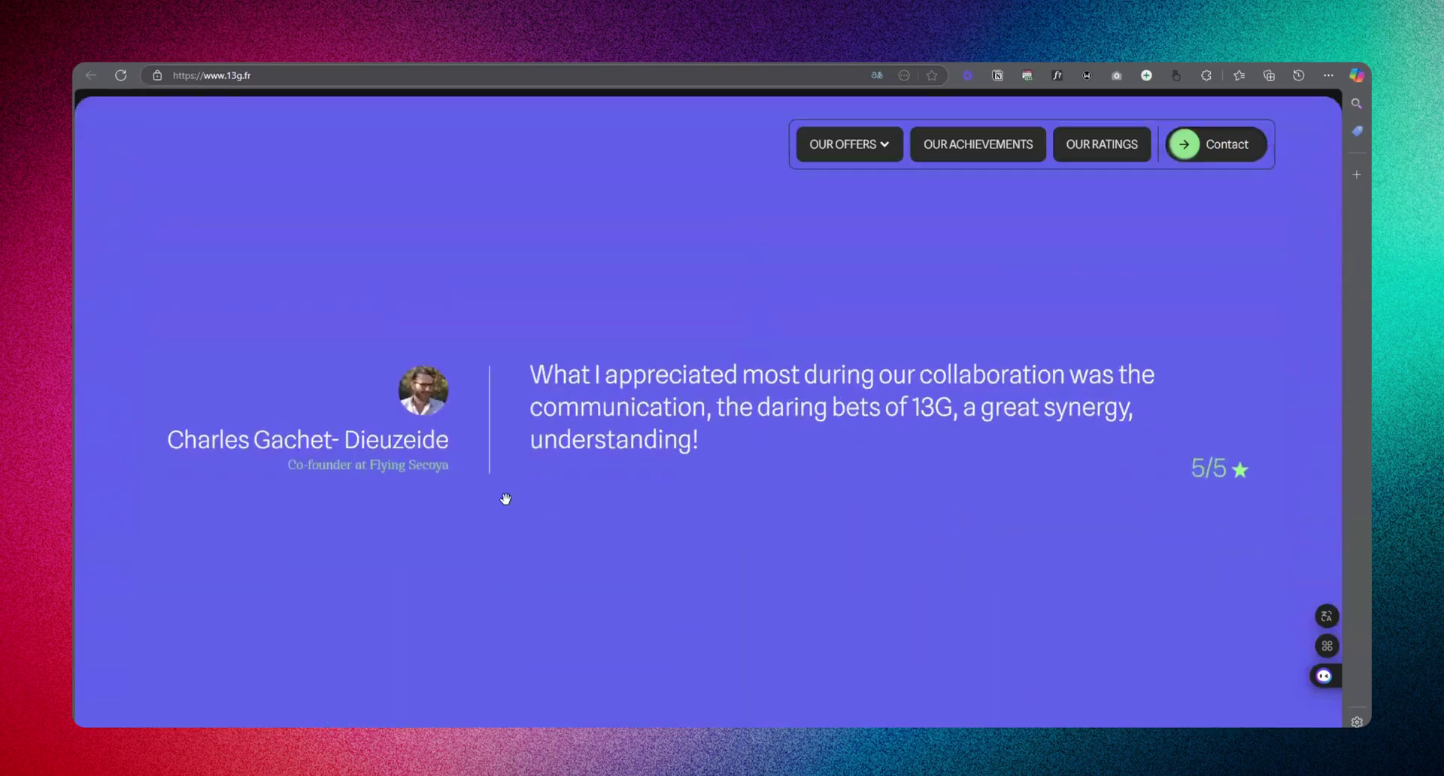
scroll(505, 498, "down", 6)
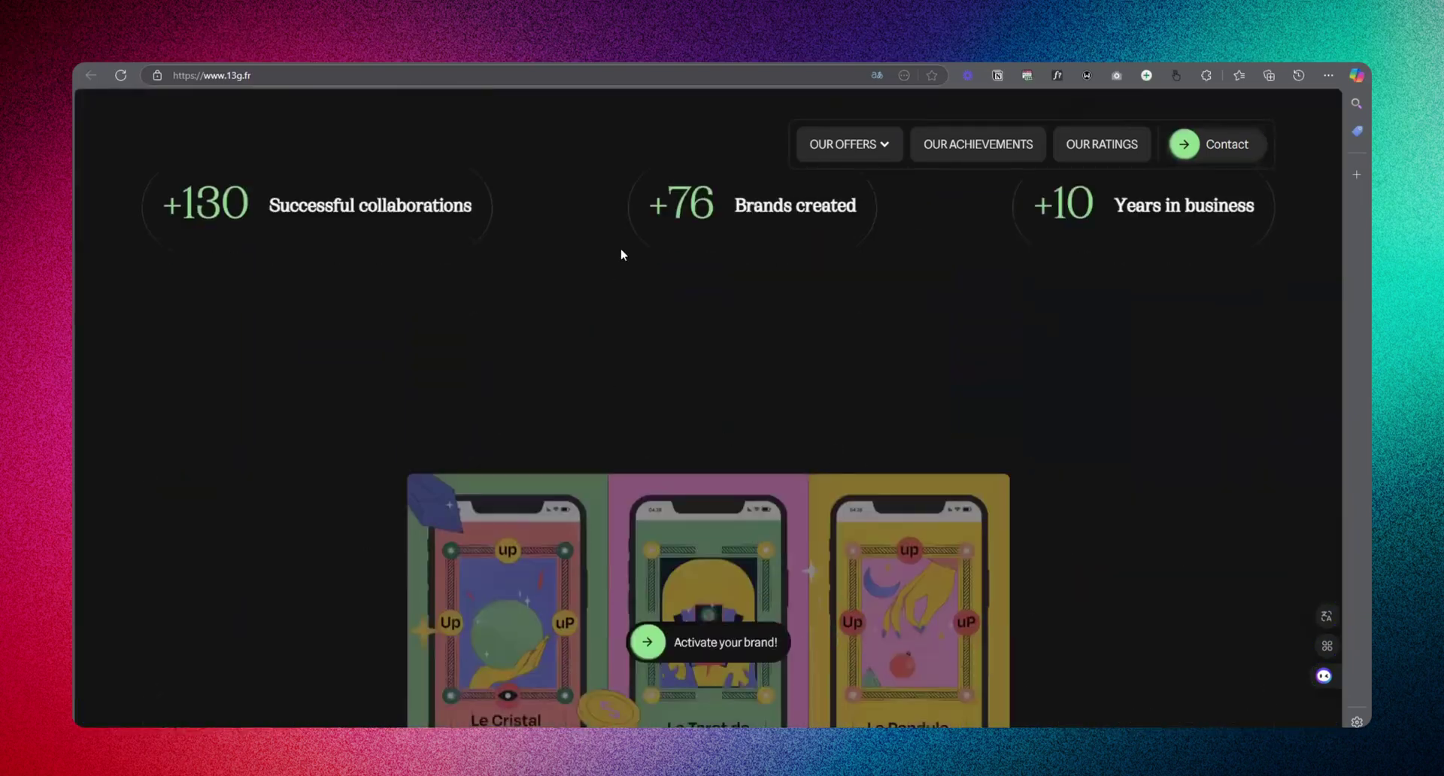
scroll(719, 313, "down", 5)
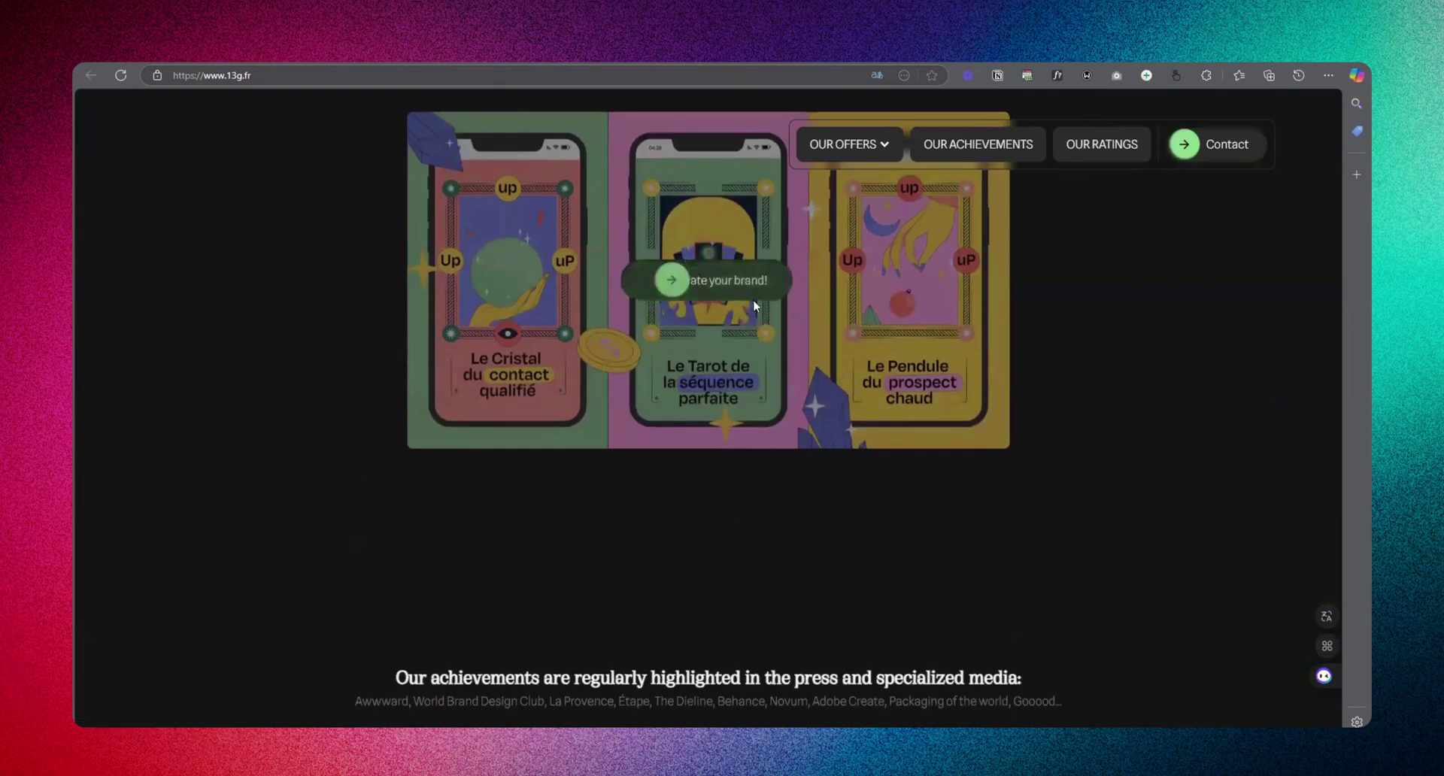
- Examine the 13g page's press achievement cards and appointment section, and go back up to the offer bars
scroll(865, 572, "down", 2)
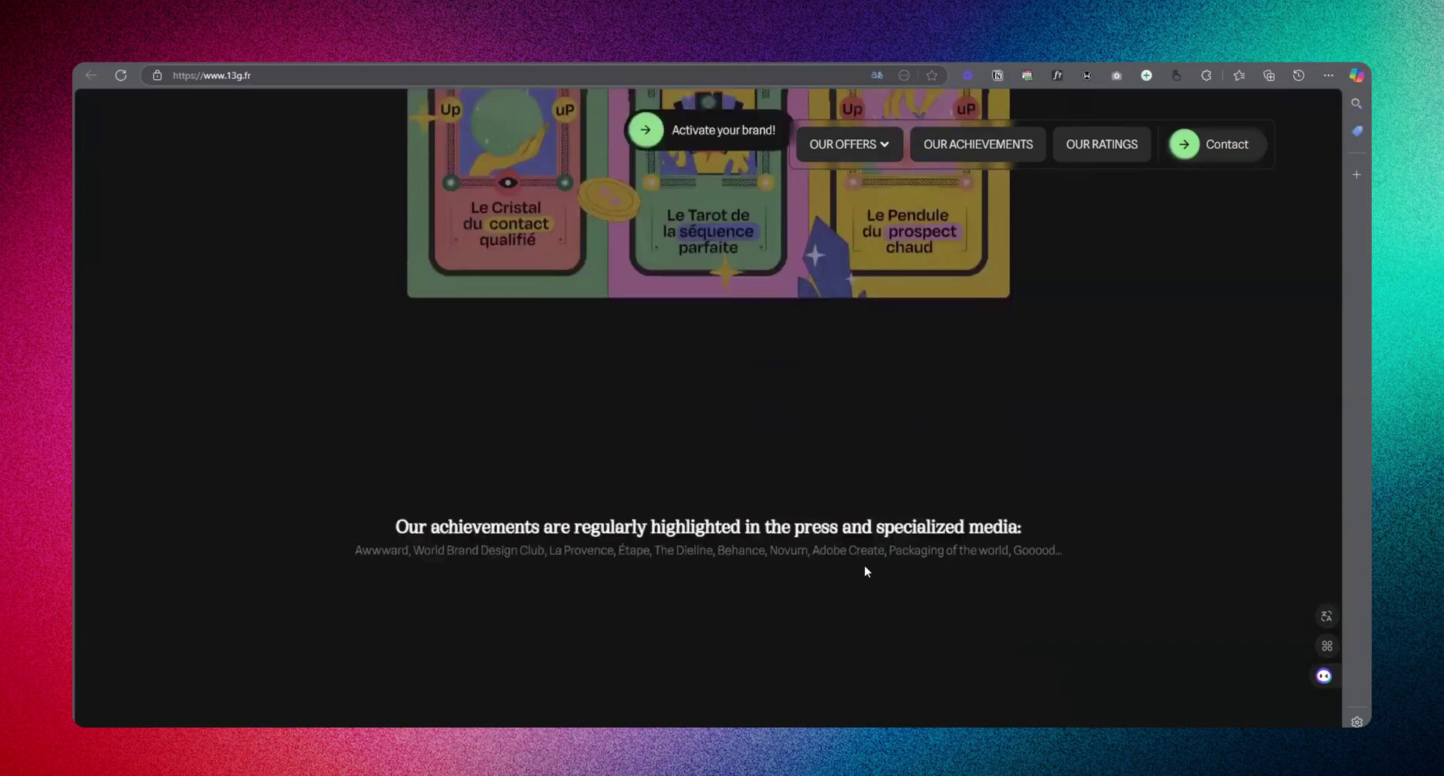
scroll(866, 571, "down", 10)
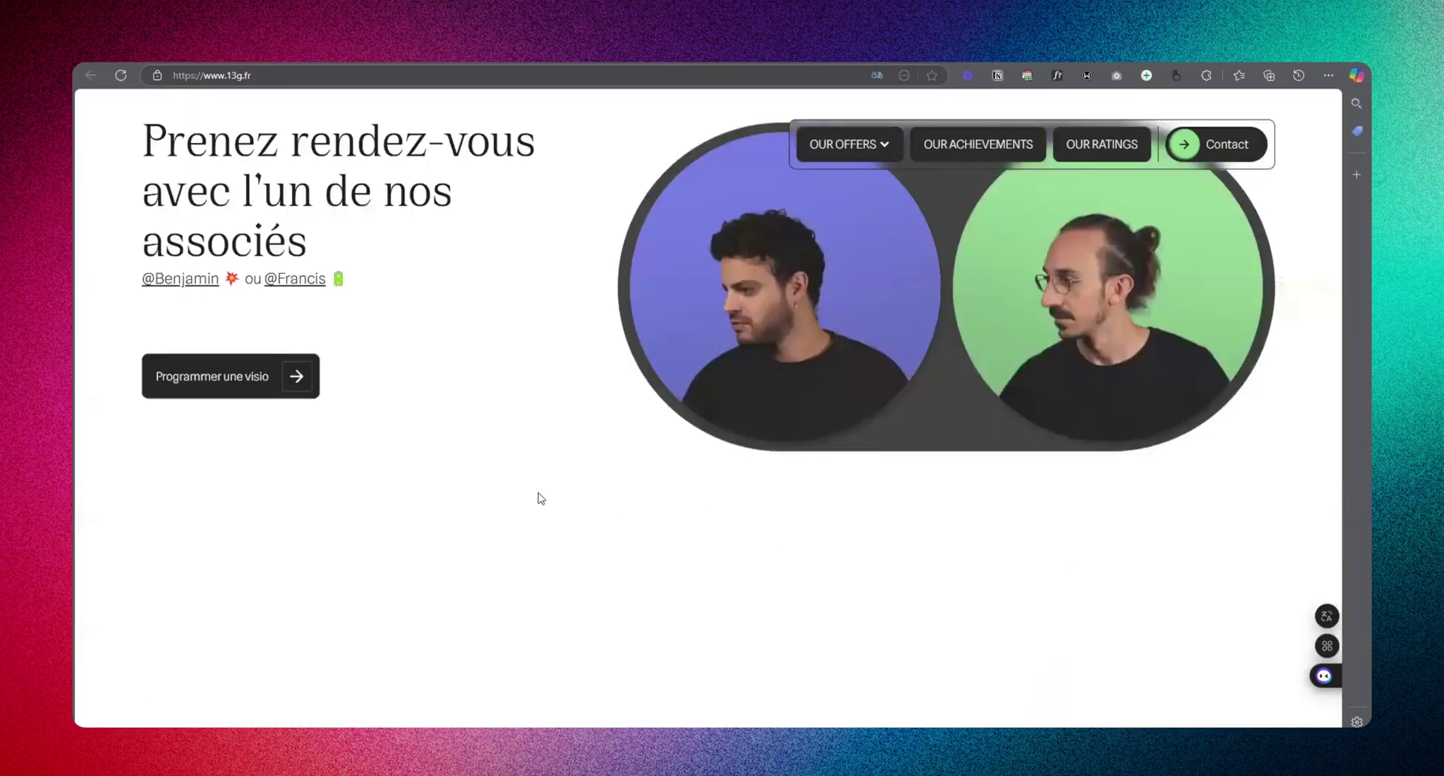
scroll(677, 483, "down", 3)
scroll(902, 555, "up", 7)
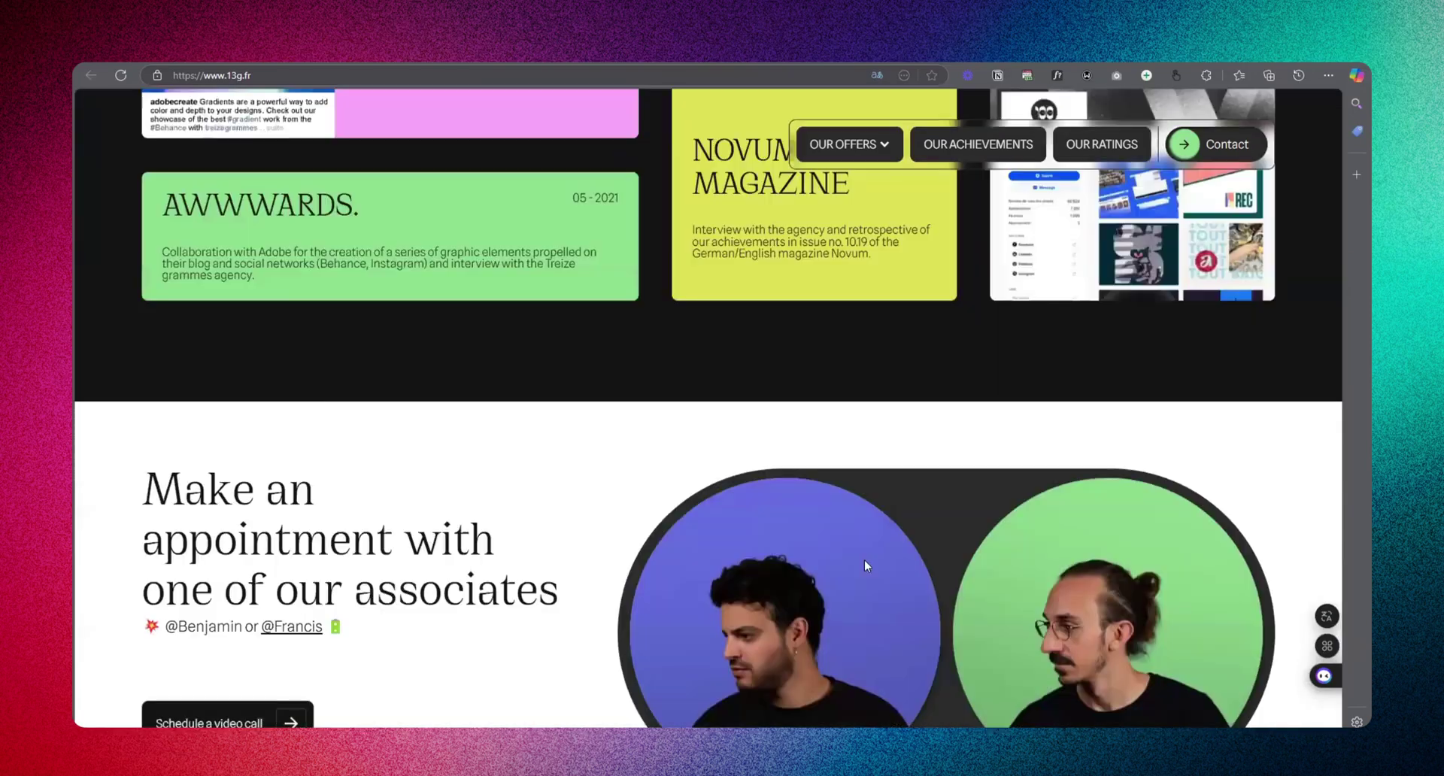
scroll(612, 493, "down", 3)
scroll(615, 489, "up", 8)
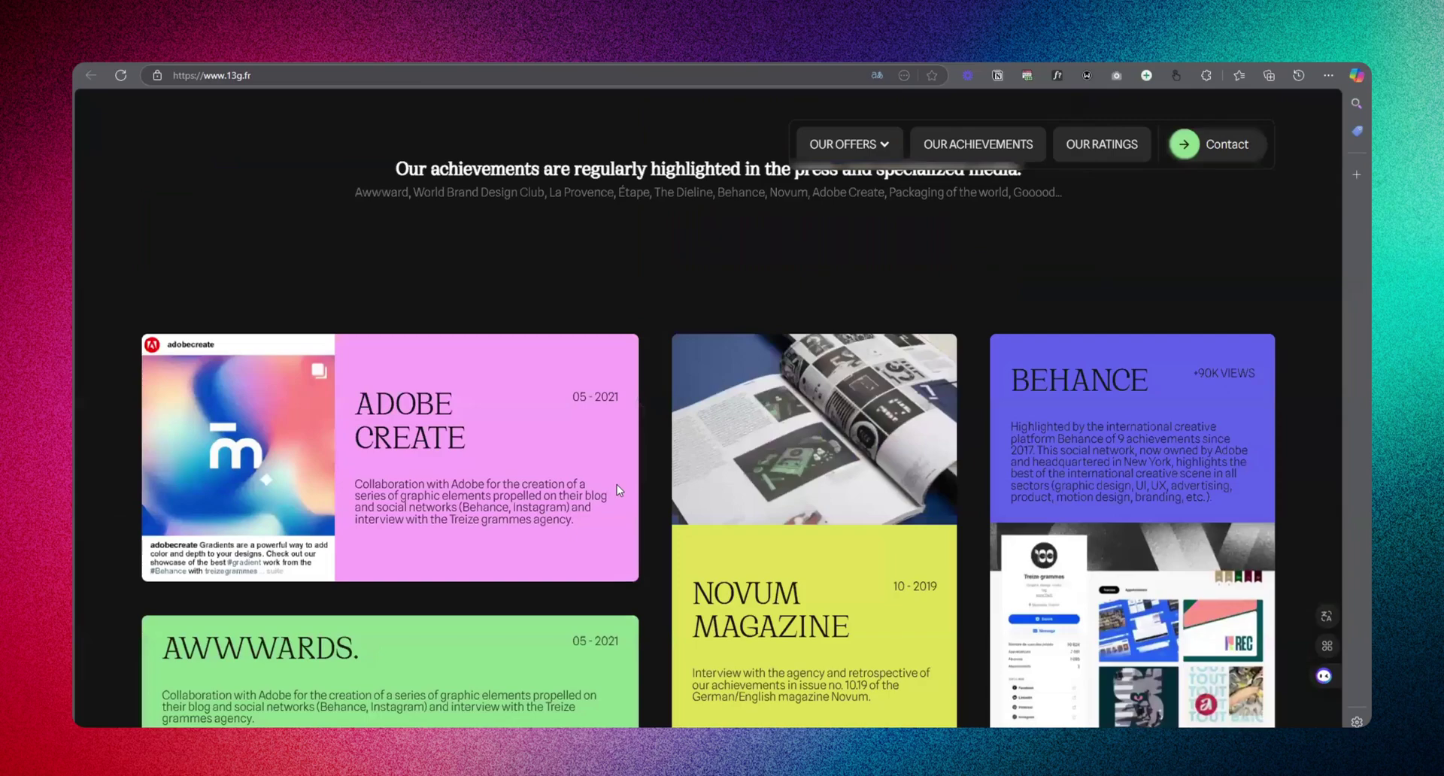
scroll(616, 481, "up", 10)
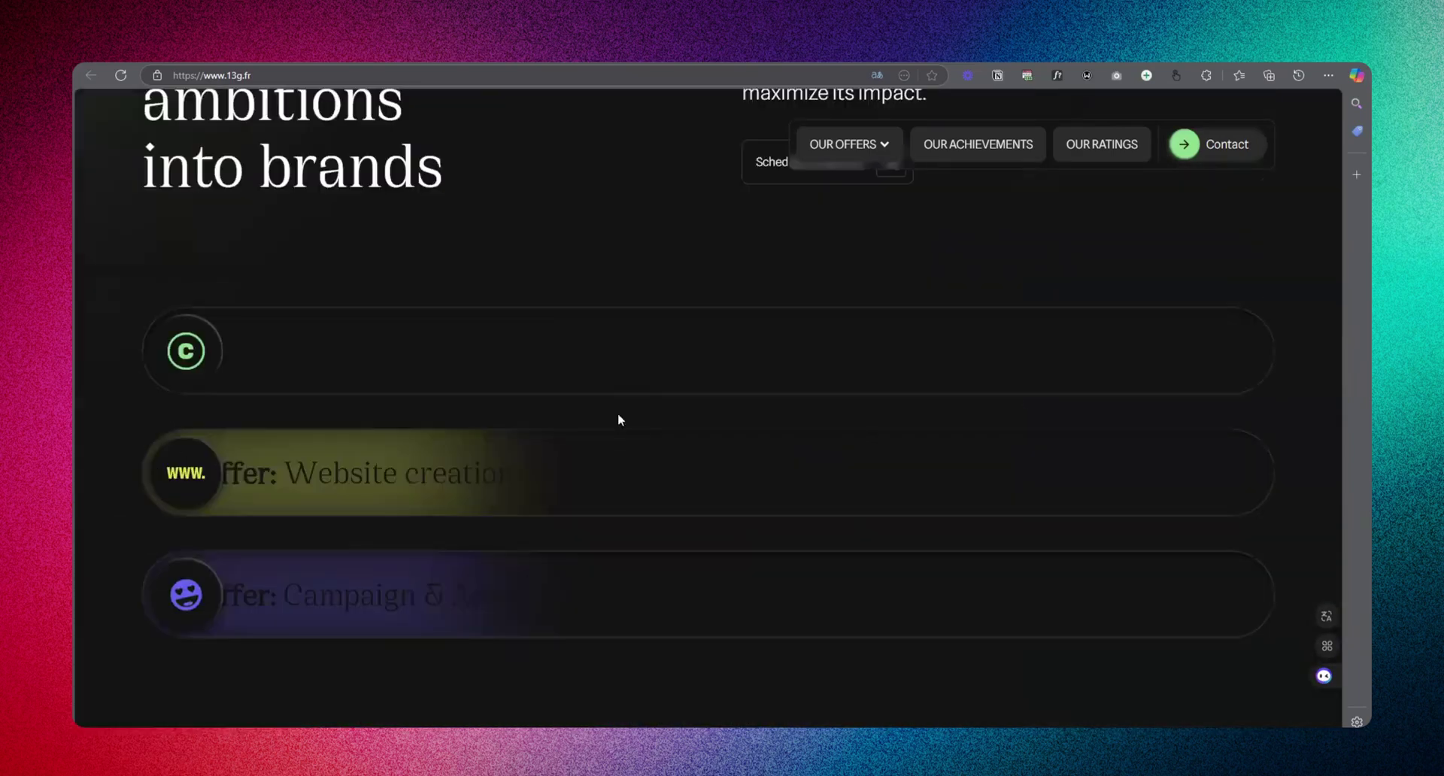
scroll(619, 419, "up", 5)
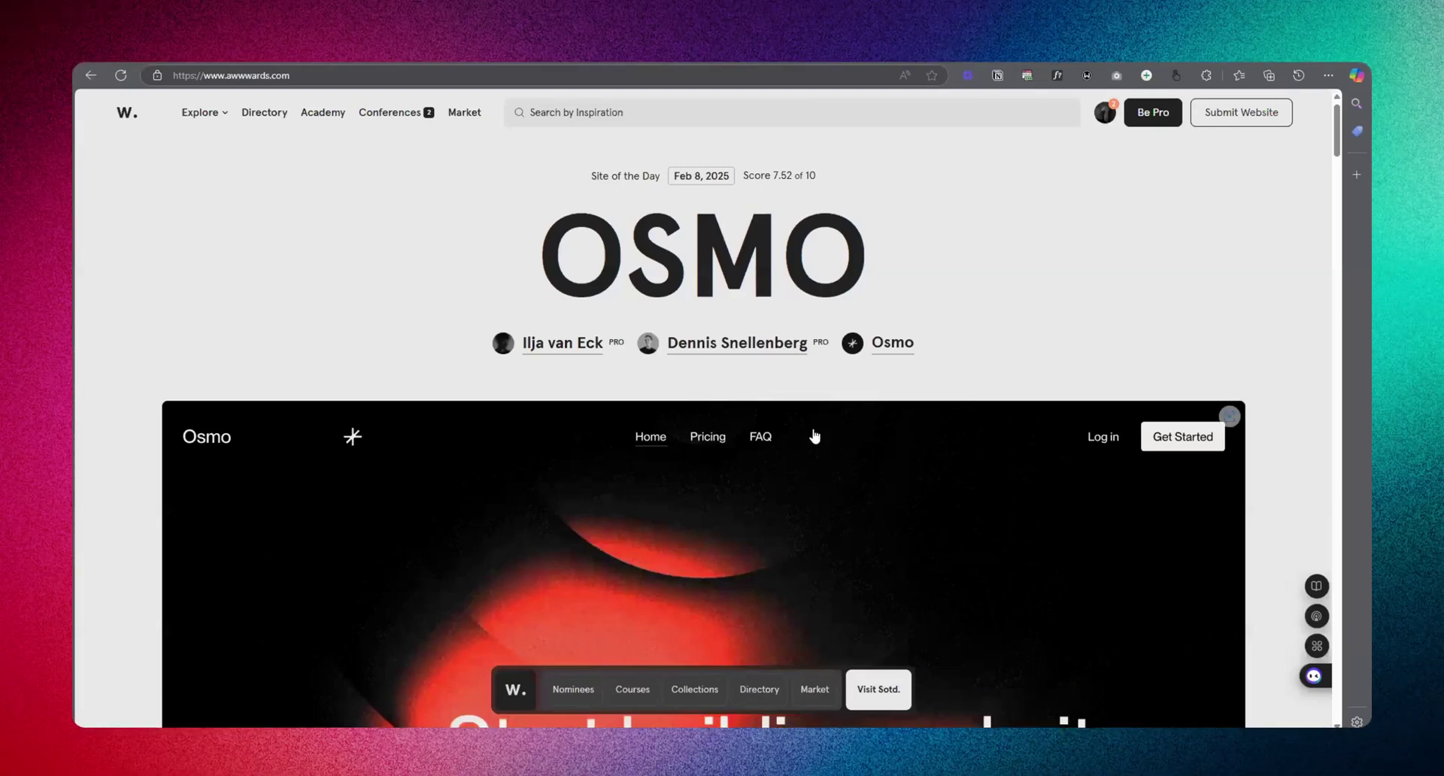
- Examine the Awwwards home page from the featured Osmo site through the nominees to the Recent Sites of the Day, and go back up
scroll(835, 339, "down", 1)
scroll(1212, 402, "down", 15)
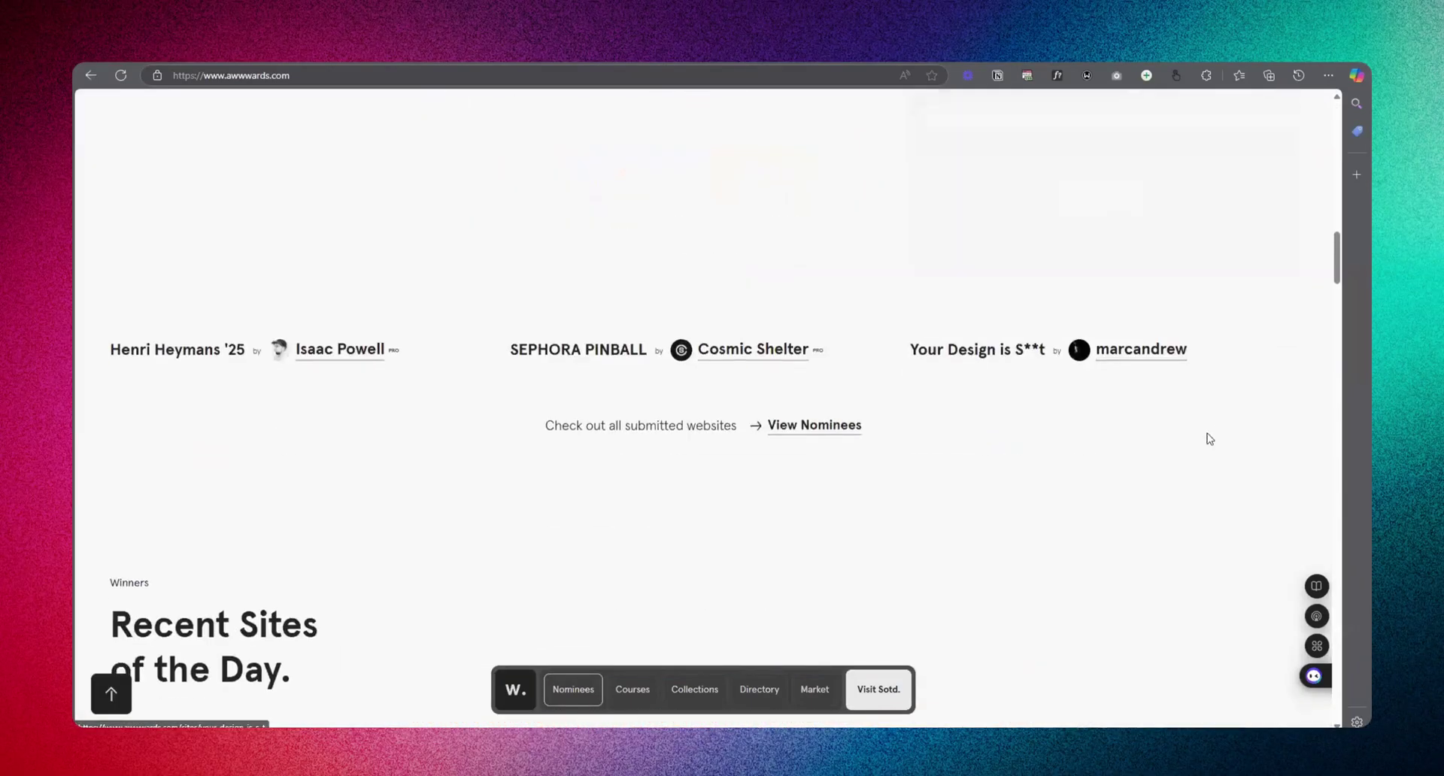
scroll(957, 469, "down", 5)
scroll(959, 468, "up", 6)
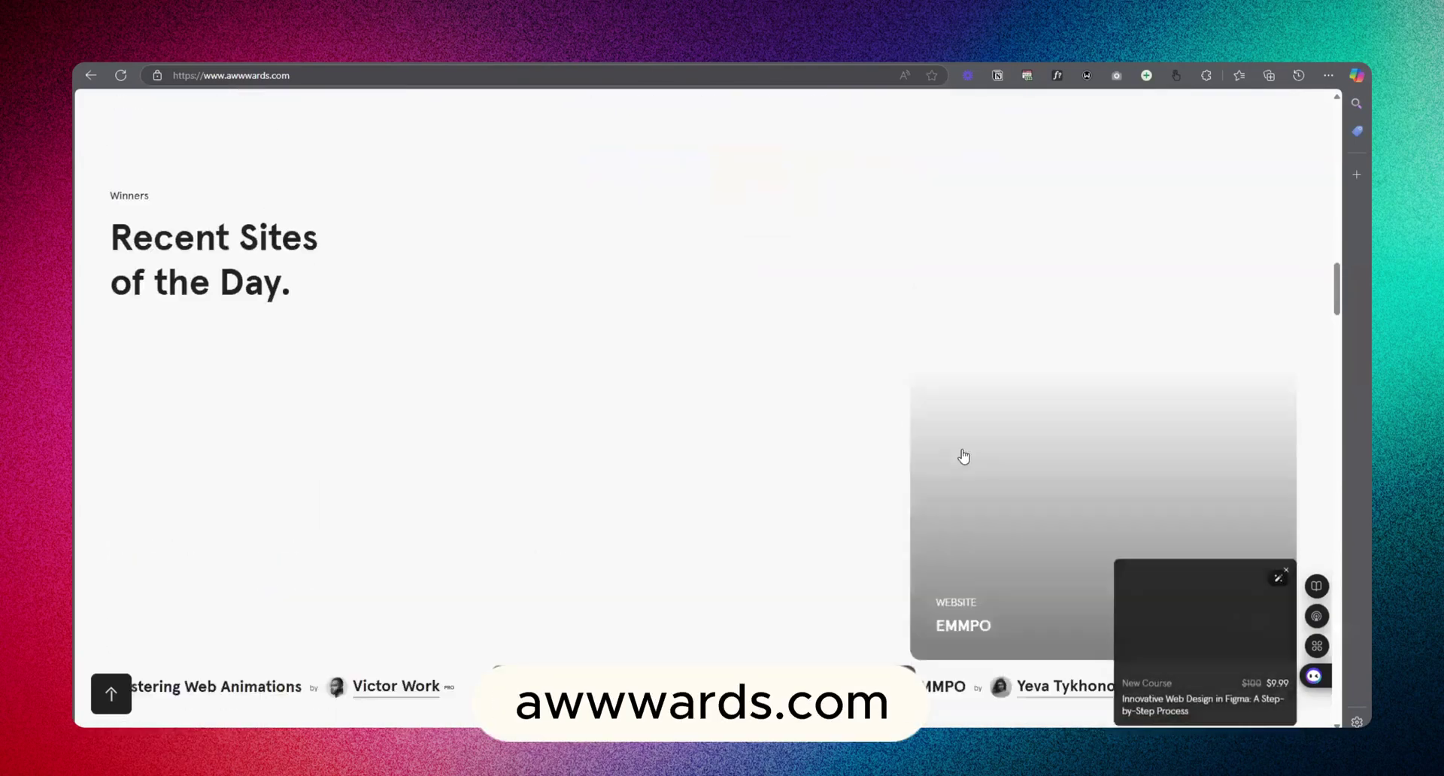
scroll(964, 469, "down", 5)
scroll(966, 463, "up", 14)
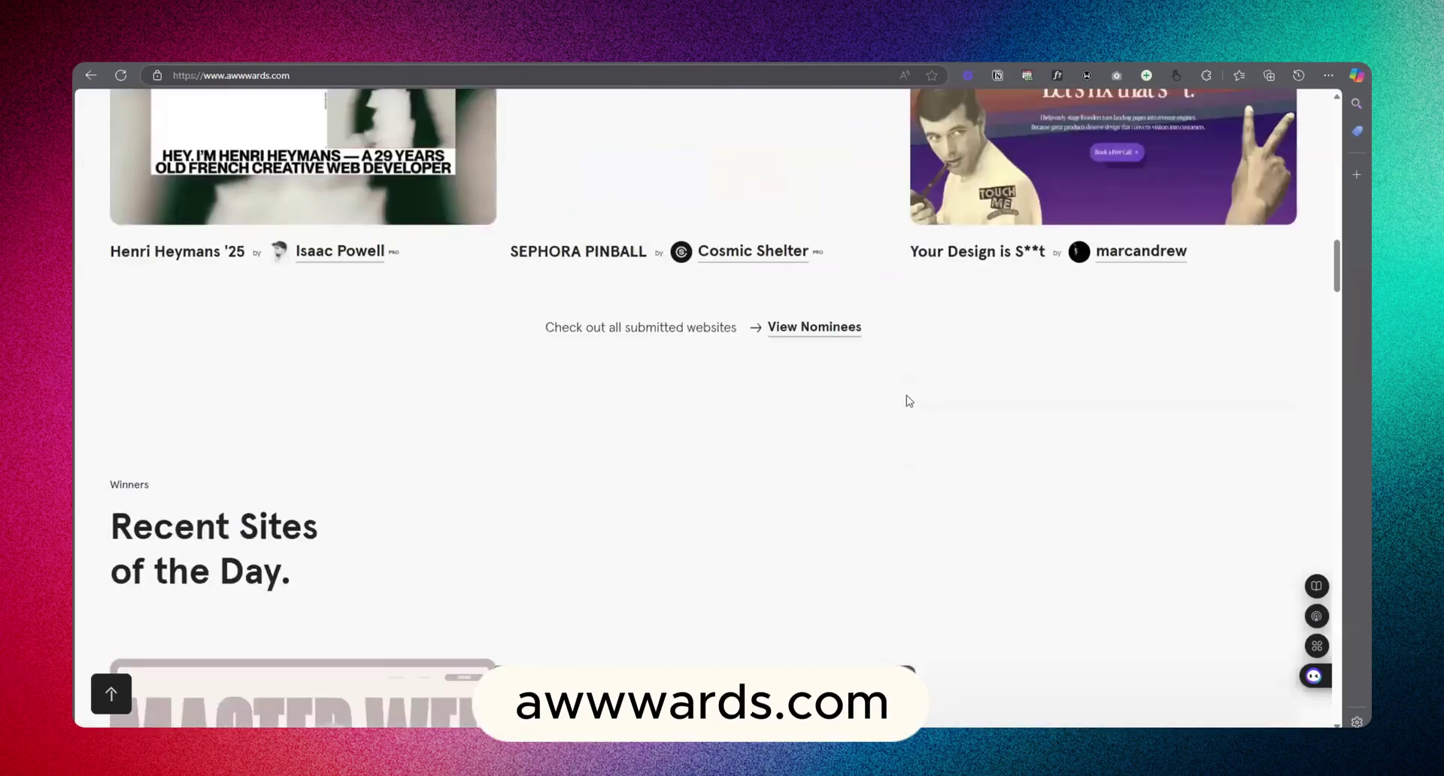
scroll(1233, 344, "up", 8)
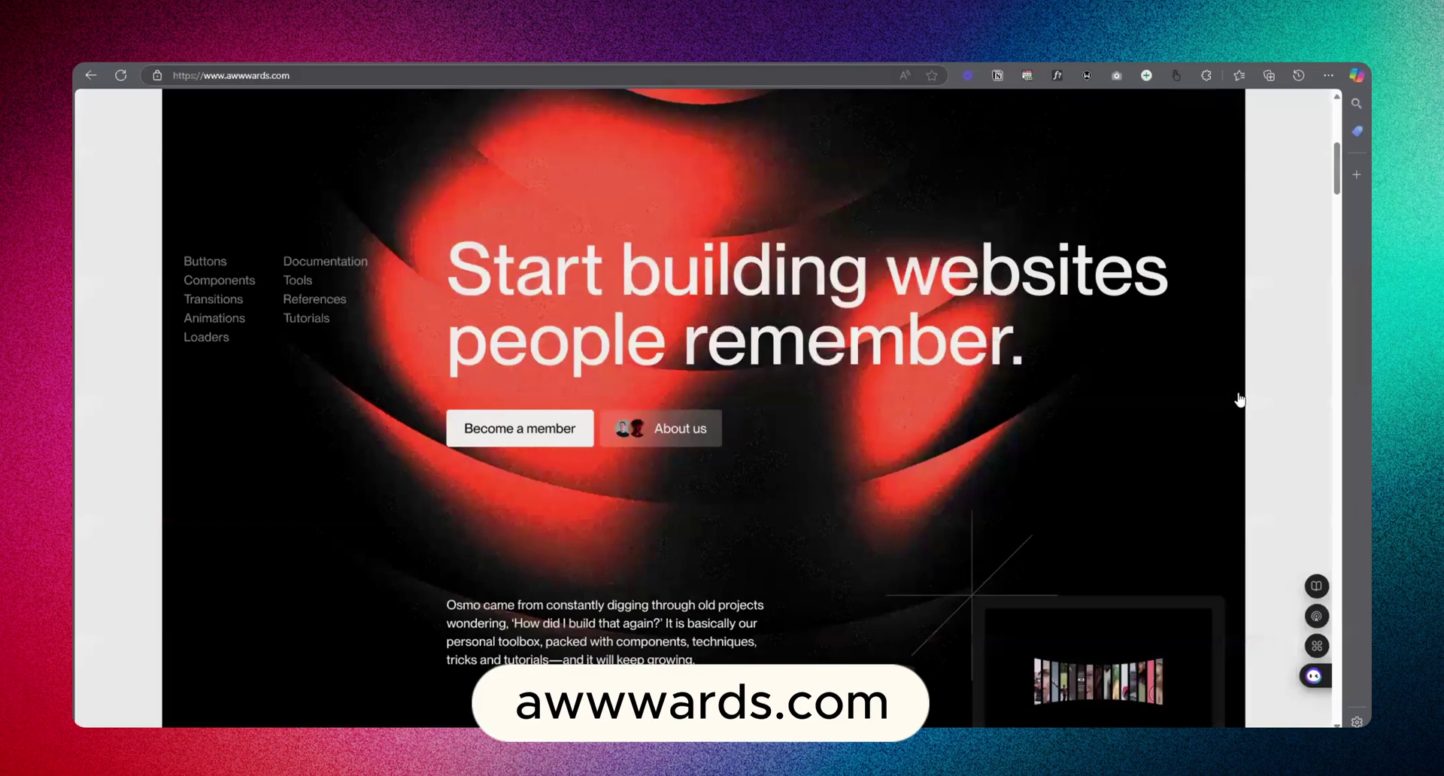
scroll(813, 362, "up", 5)
- Examine the Osmo preview, the SEPHORA PINBALL nominee row and the Sites of the Day winners such as Sons & Daughters and NIKI Studio
scroll(1210, 443, "down", 6)
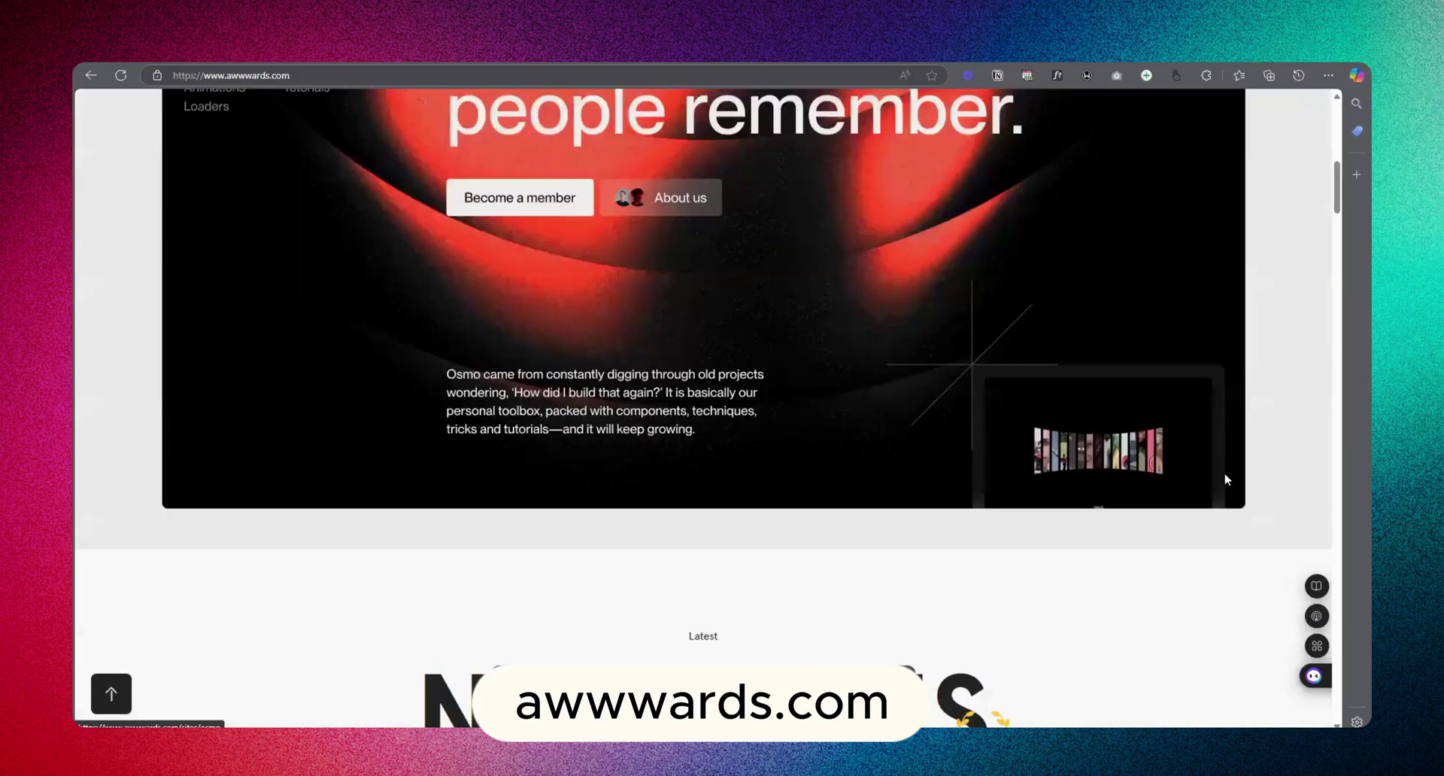
scroll(897, 314, "down", 10)
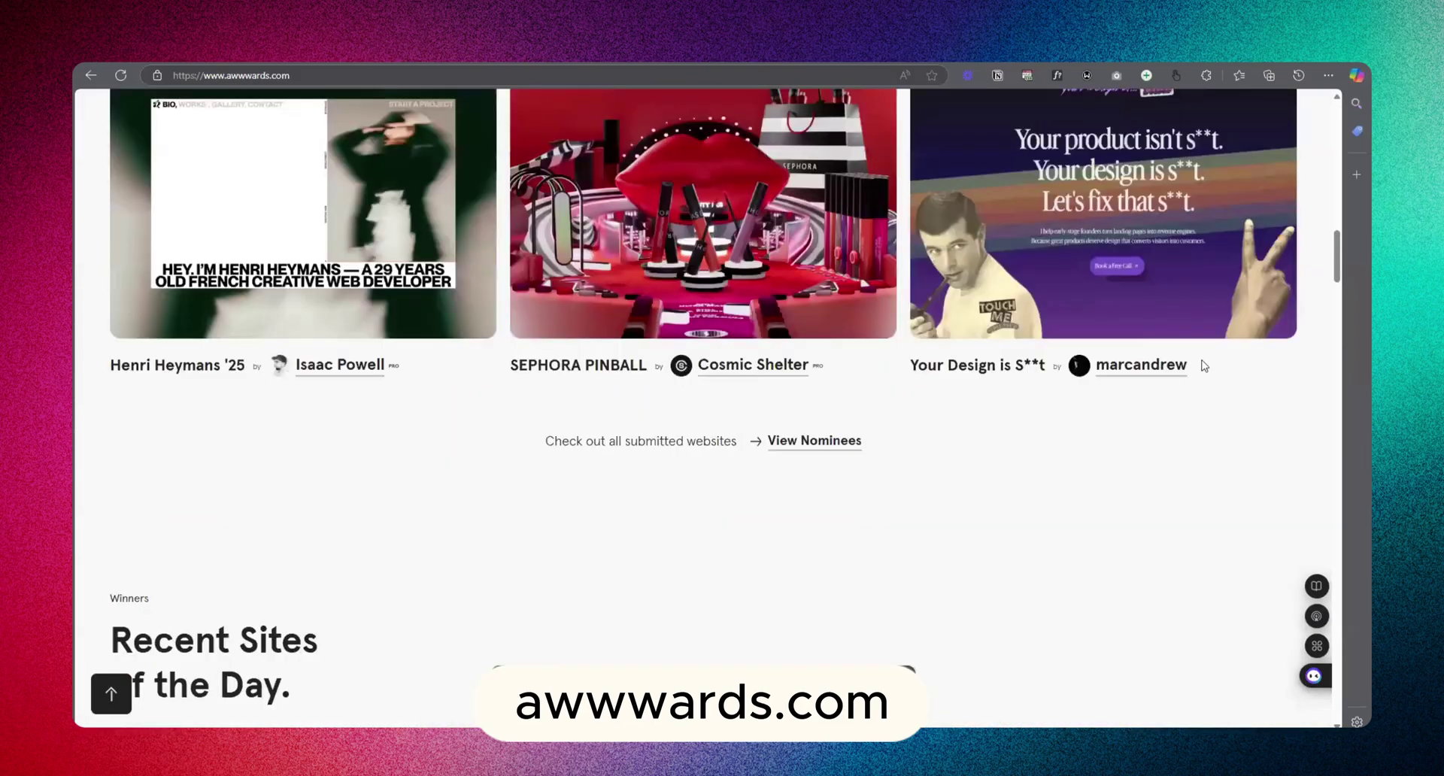
scroll(955, 459, "down", 2)
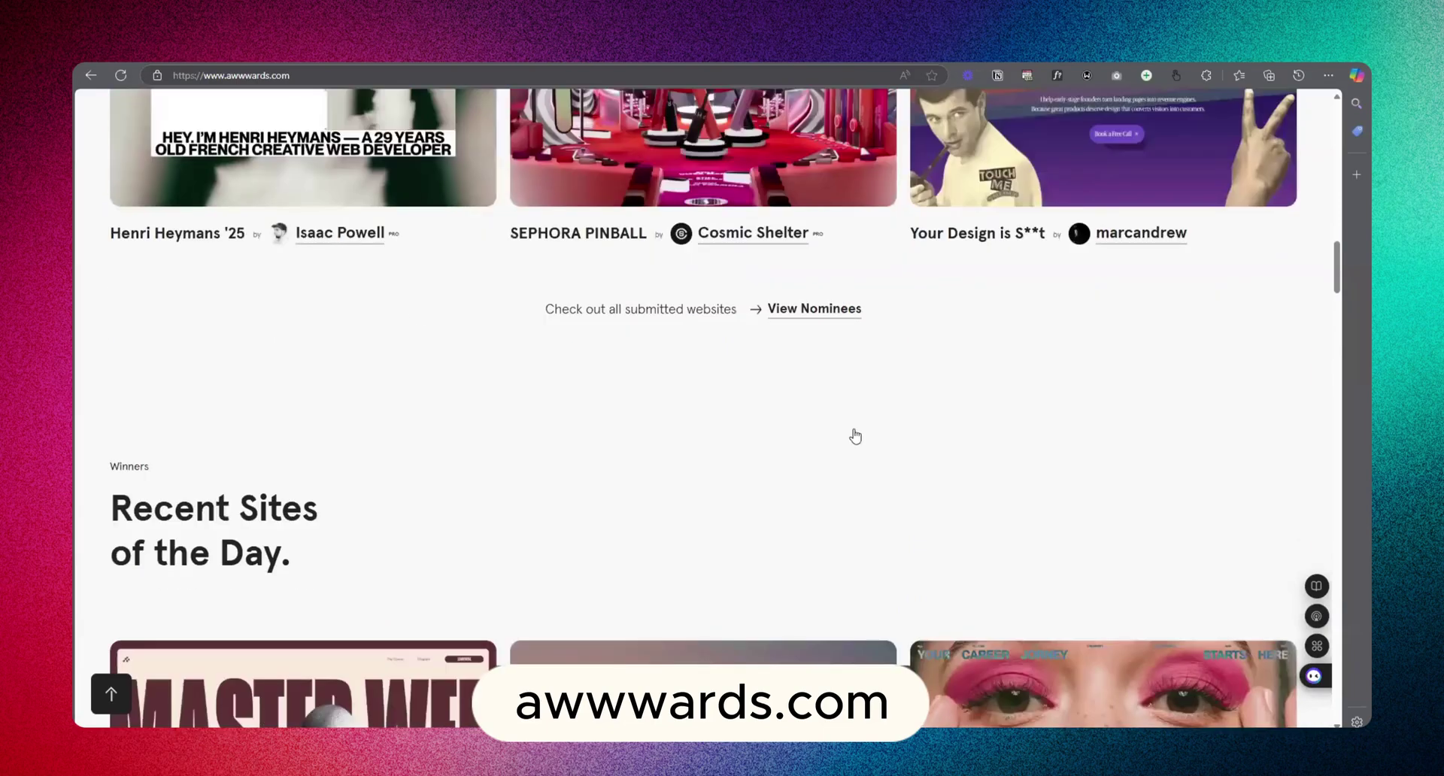
scroll(416, 314, "down", 6)
scroll(825, 409, "down", 7)
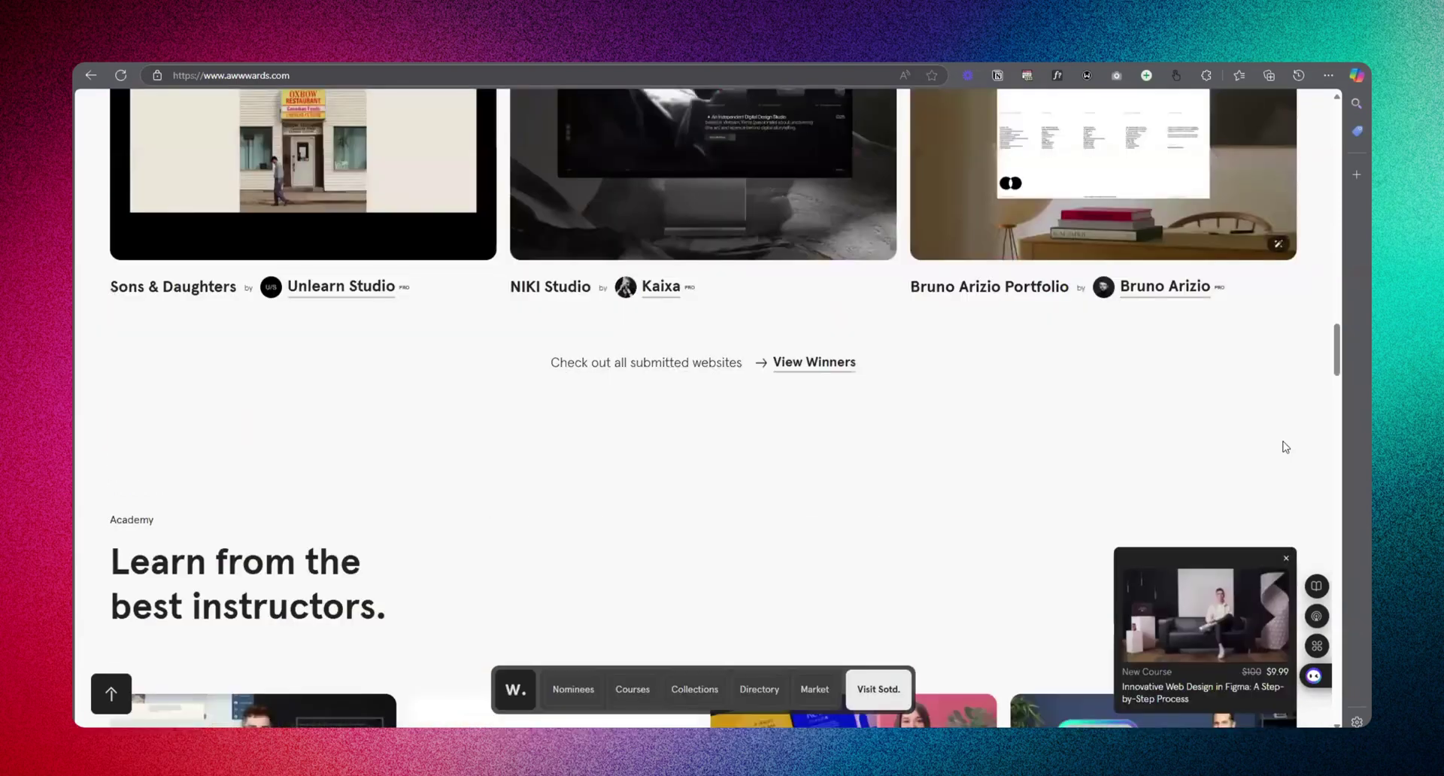
scroll(1102, 370, "up", 3)
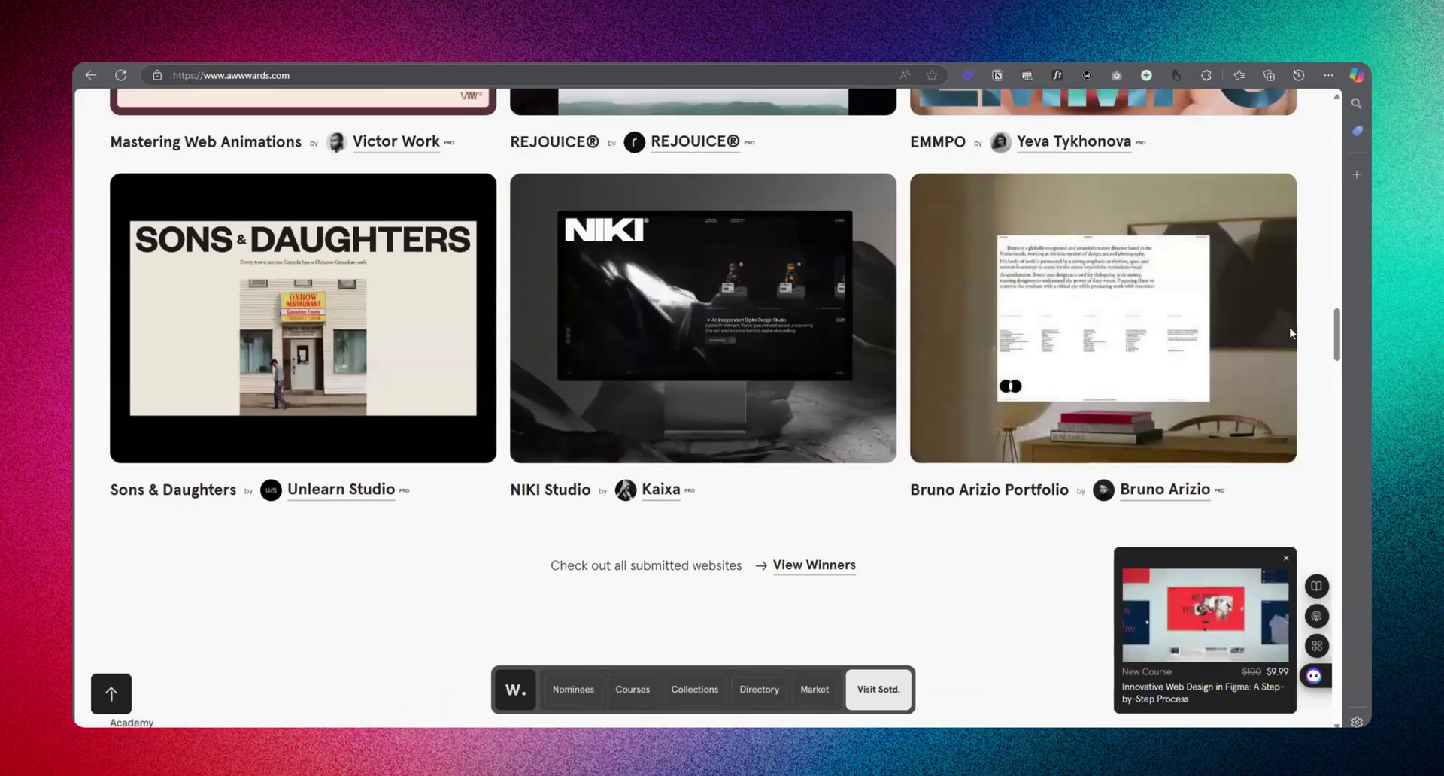
- Examine the Academy course cards below the winners and return to the Osmo Site of the Day header
scroll(1291, 342, "down", 3)
scroll(1290, 342, "down", 3)
scroll(953, 448, "down", 3)
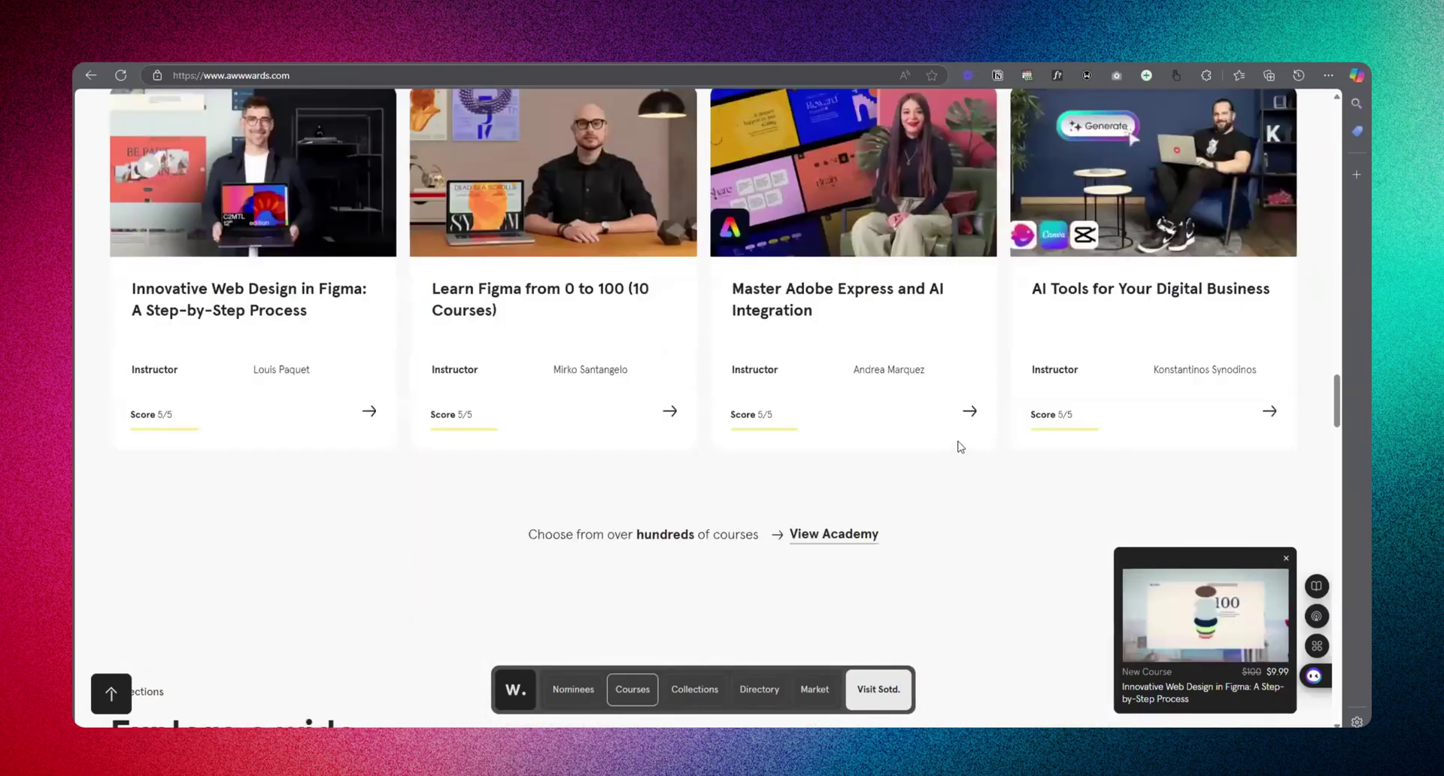
scroll(960, 446, "down", 5)
scroll(1312, 130, "up", 15)
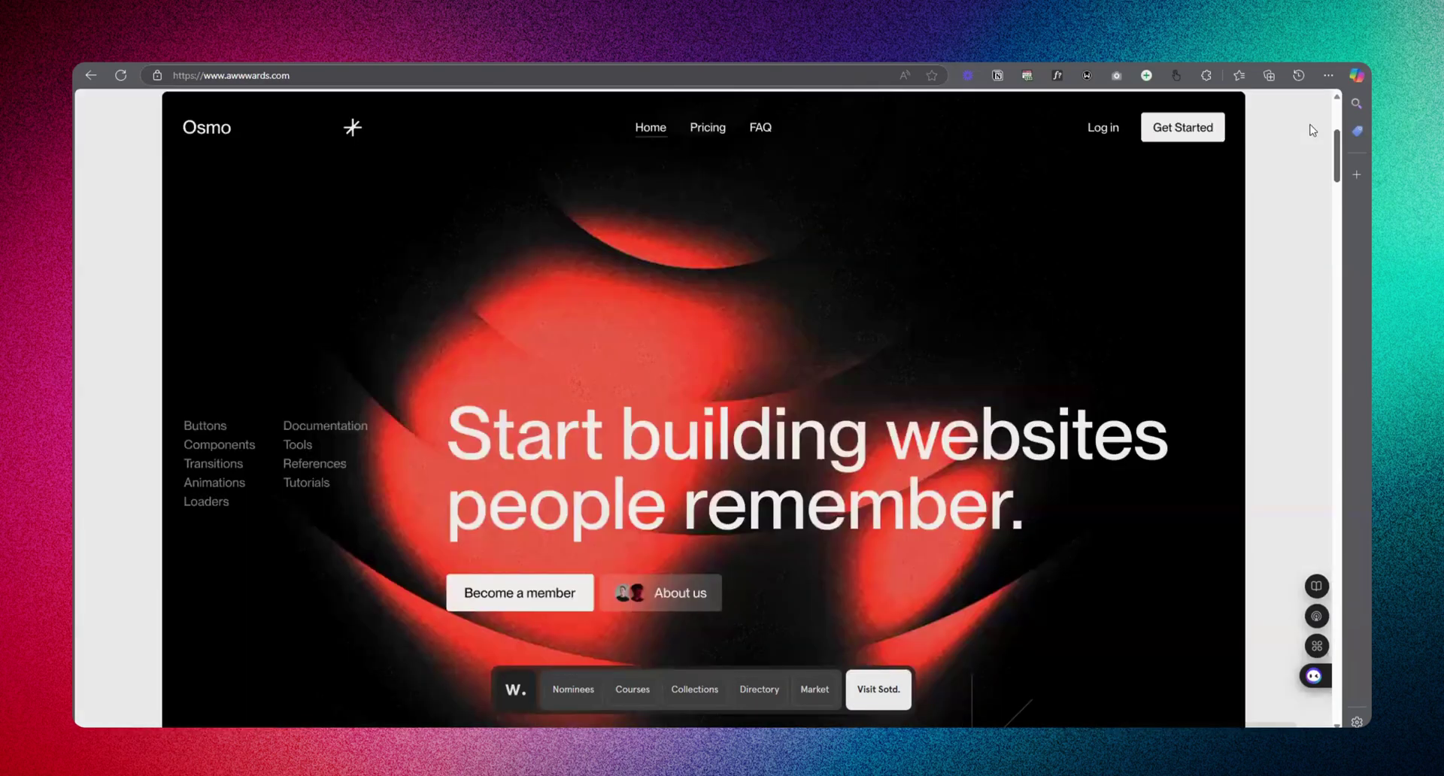
scroll(799, 175, "up", 4)
- Review the Osmo preview, the nominees, the REJOUICE and EMMPO winners and the Academy courses once more
scroll(764, 312, "down", 1)
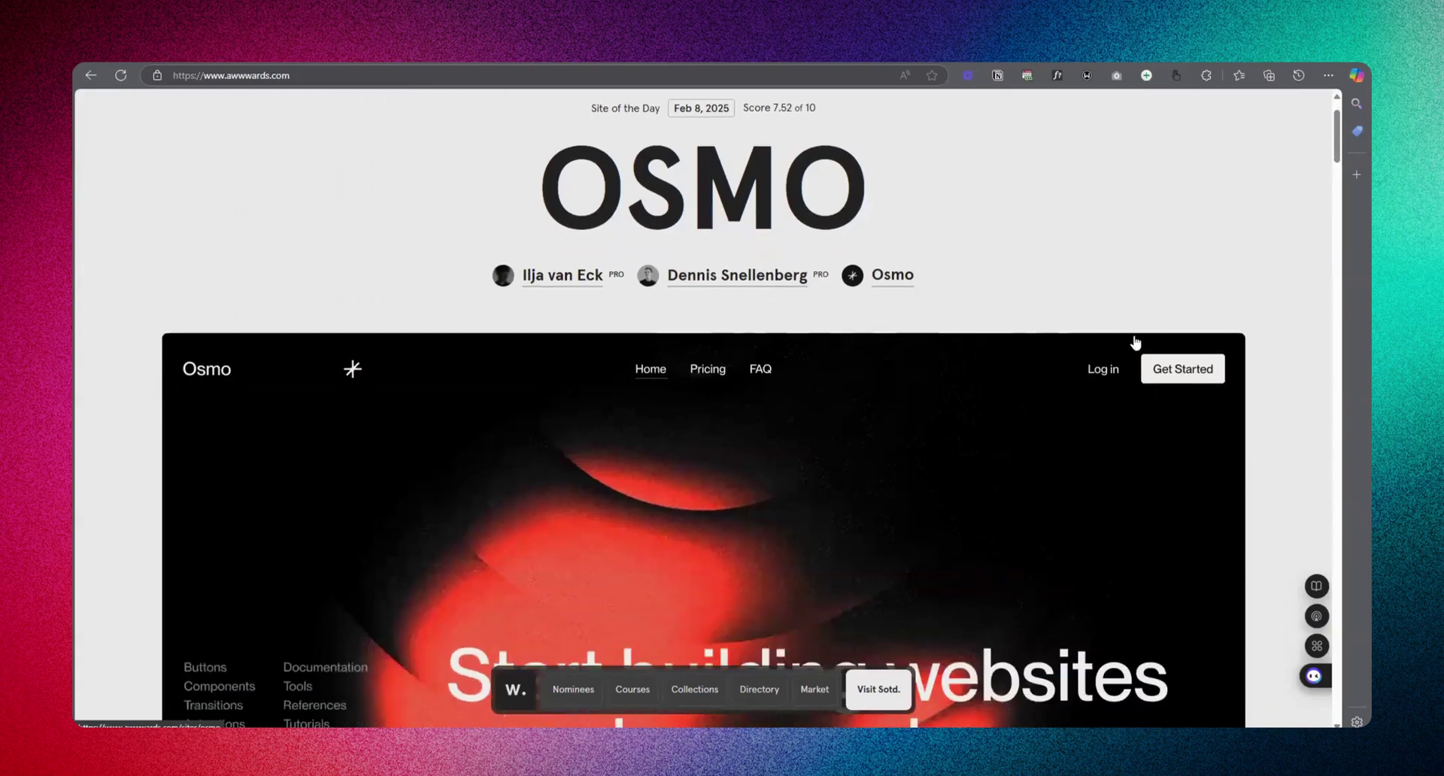
scroll(1173, 361, "down", 1)
scroll(1241, 391, "down", 5)
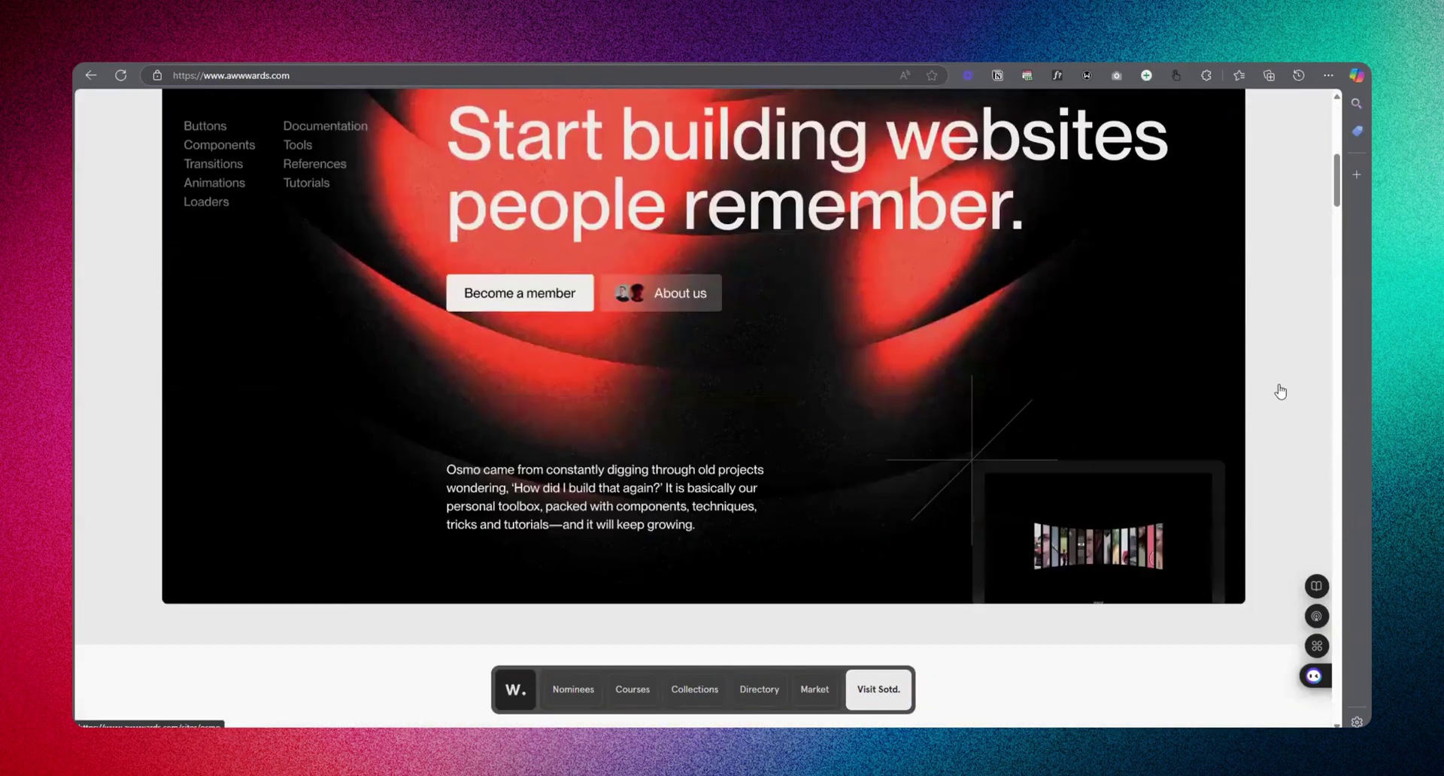
scroll(1279, 490, "down", 1)
scroll(1278, 491, "down", 10)
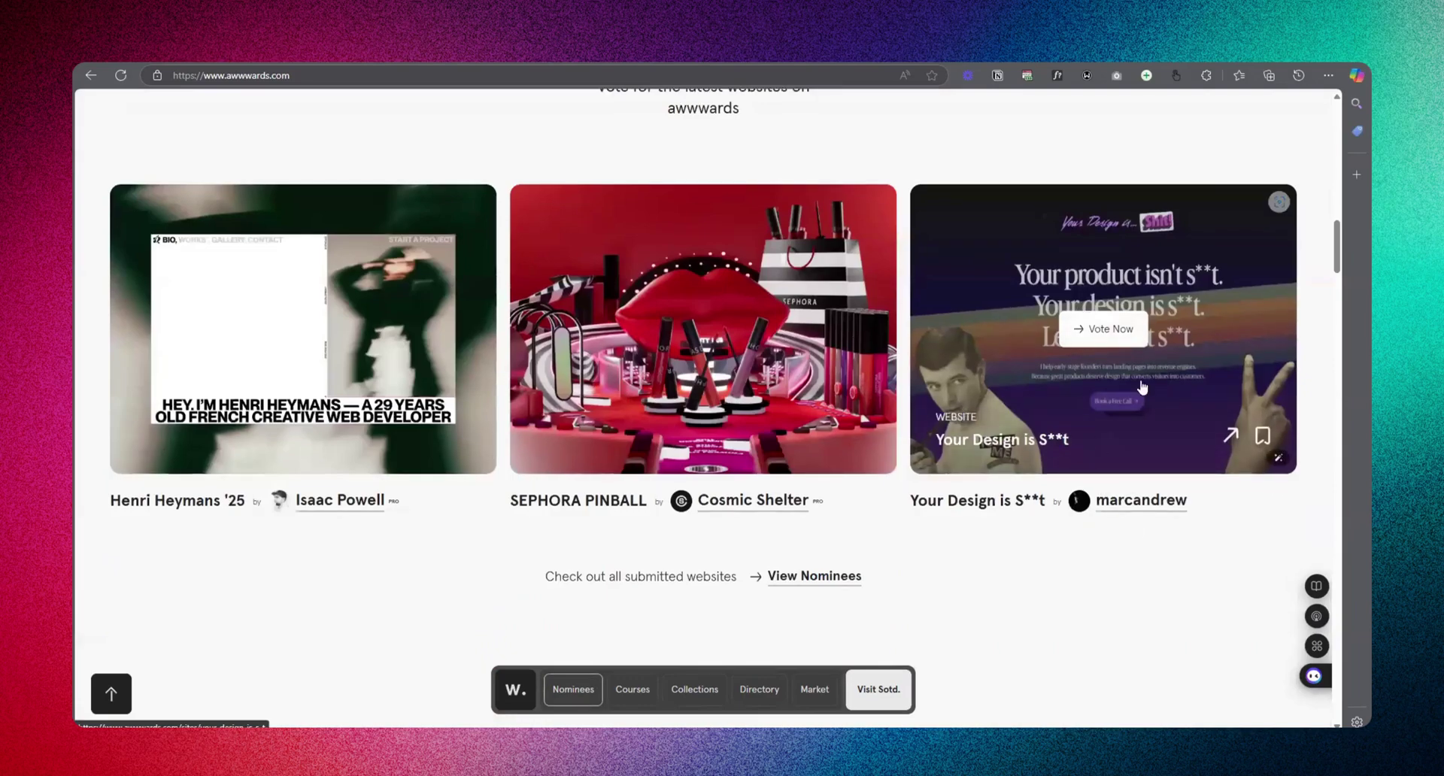
scroll(1157, 481, "down", 3)
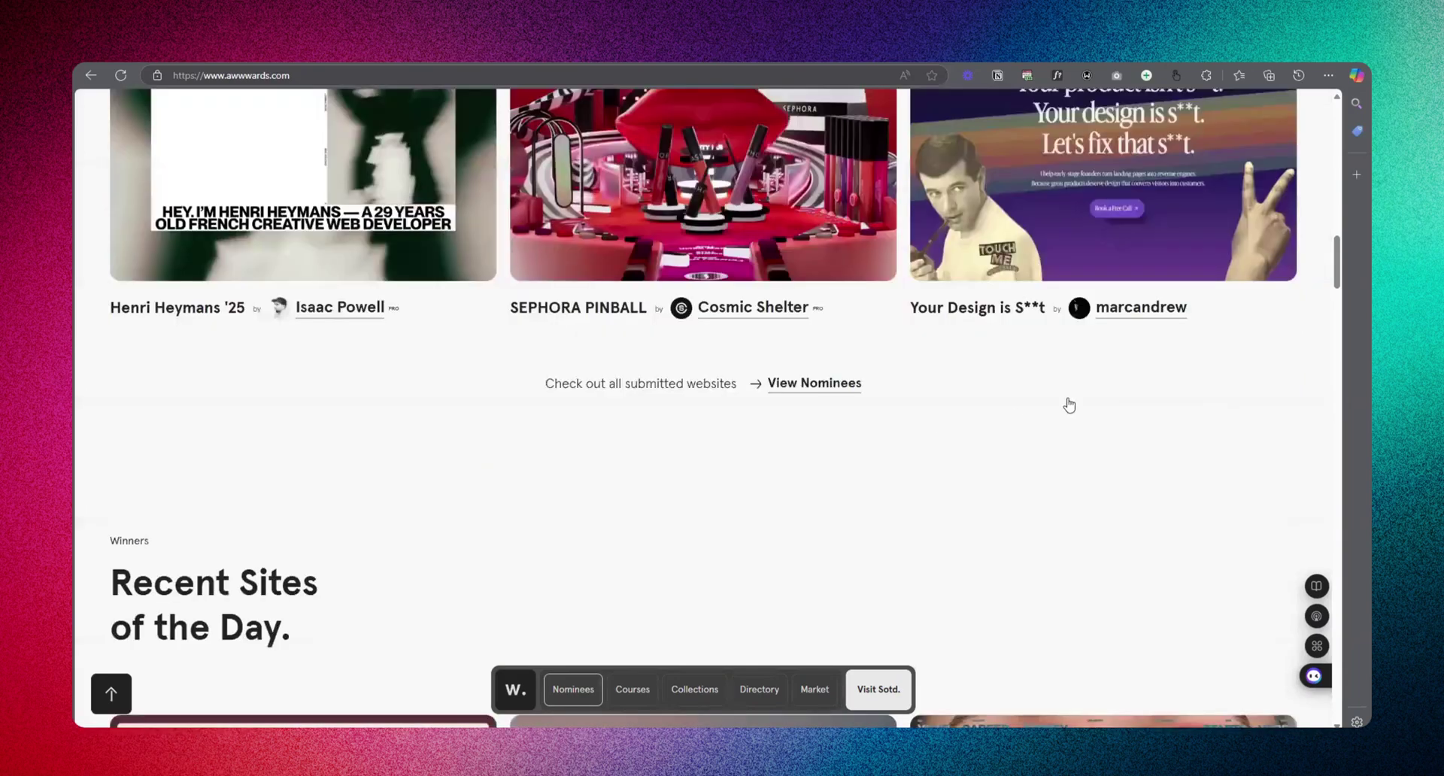
scroll(546, 436, "up", 4)
scroll(496, 416, "down", 5)
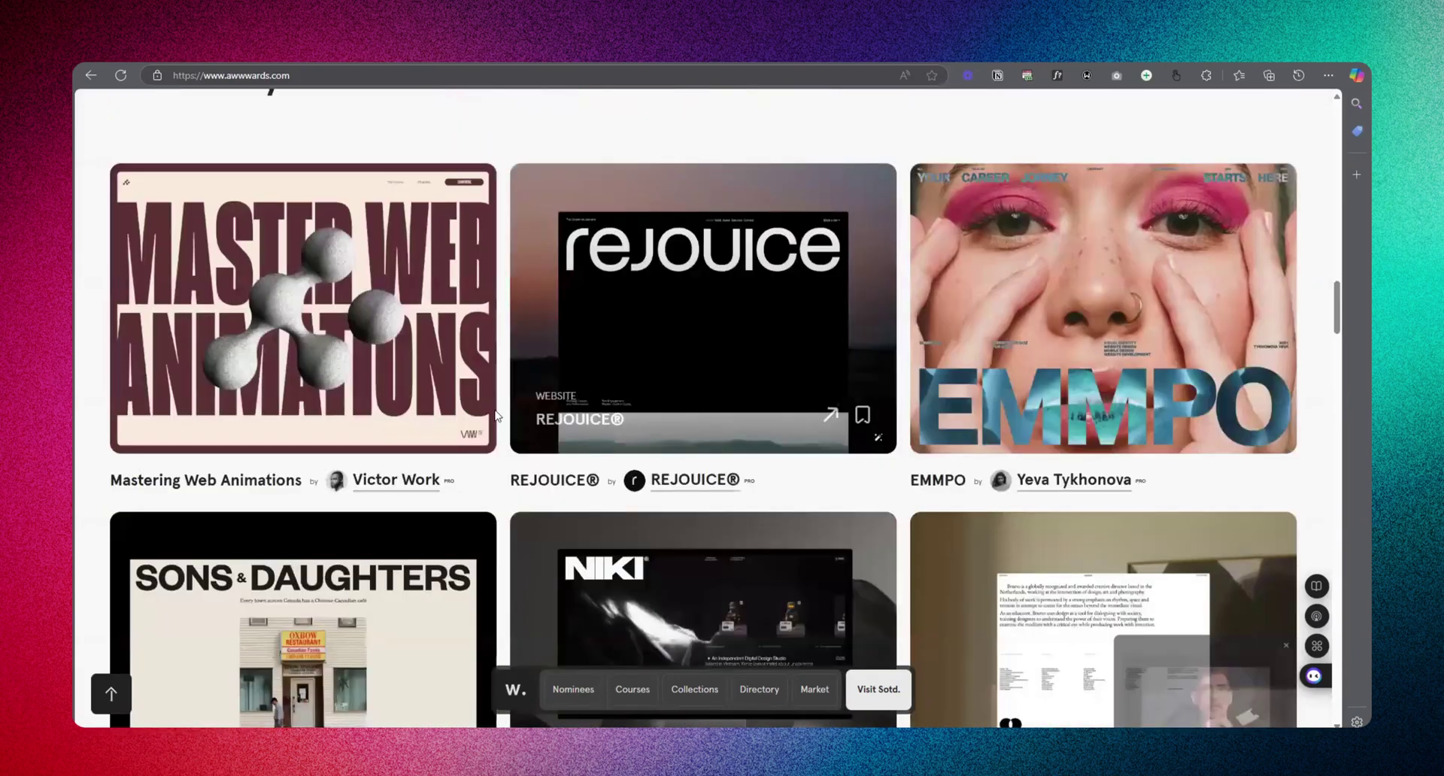
scroll(496, 416, "down", 10)
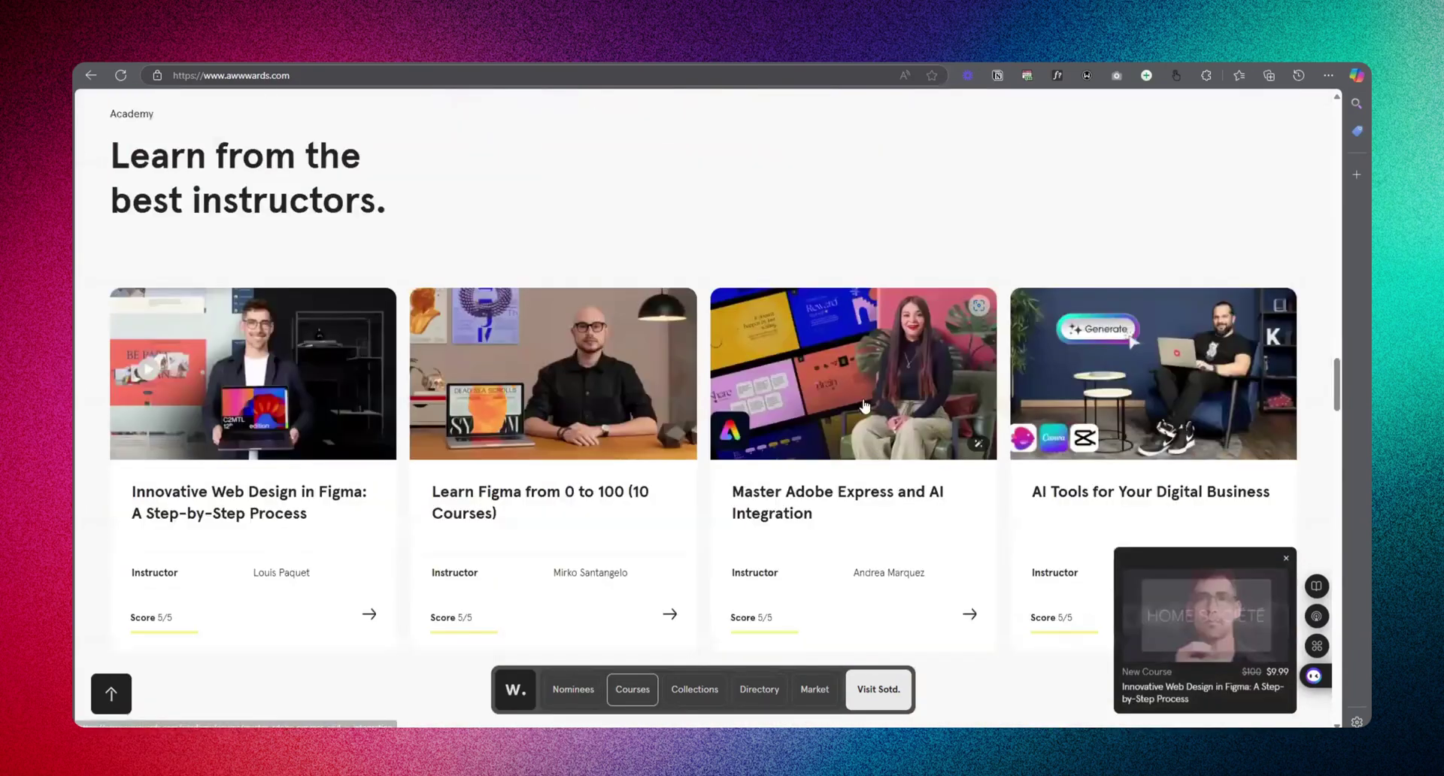
- Return to the head of the Awwwards home page and search its inspiration for "navigation bar"
scroll(867, 402, "up", 4)
scroll(1327, 265, "up", 5)
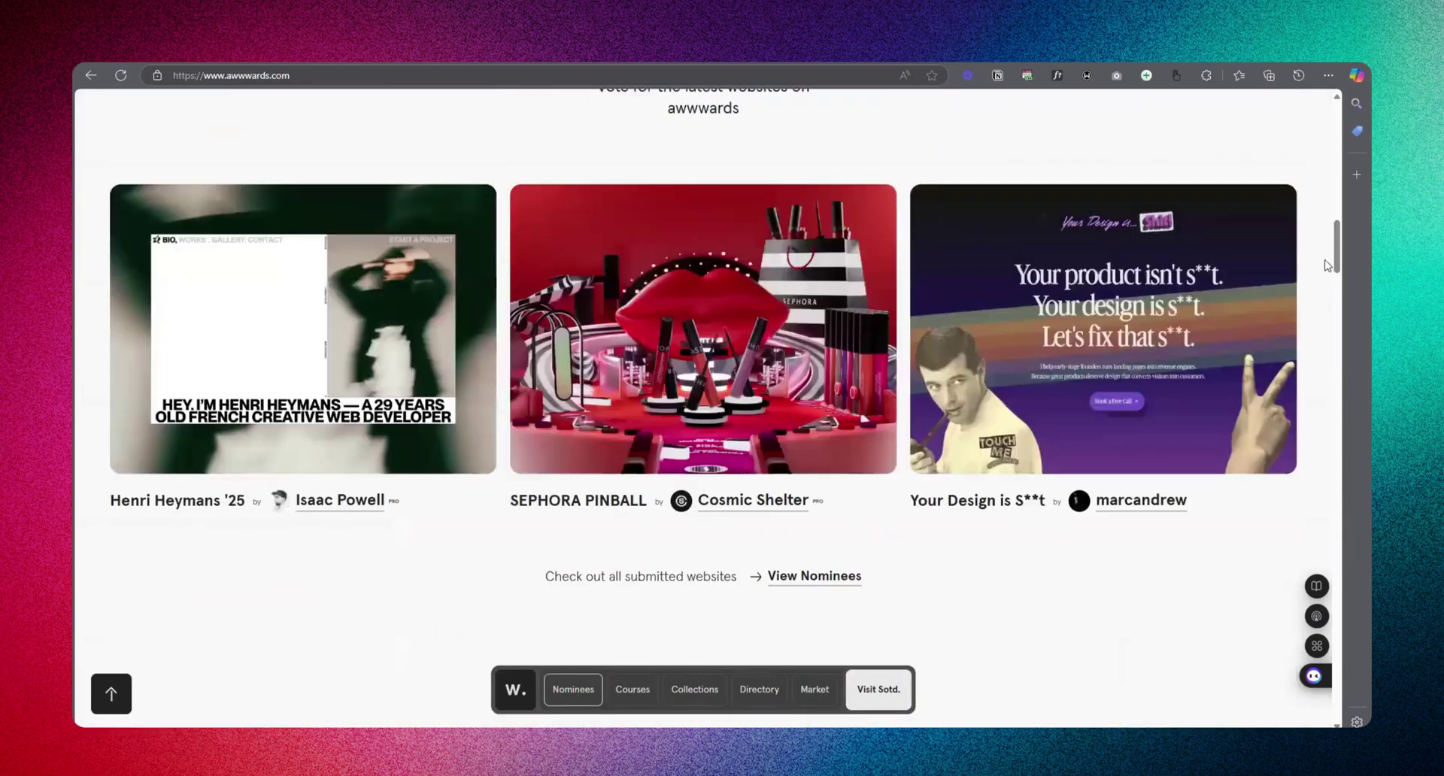
scroll(1343, 183, "up", 10)
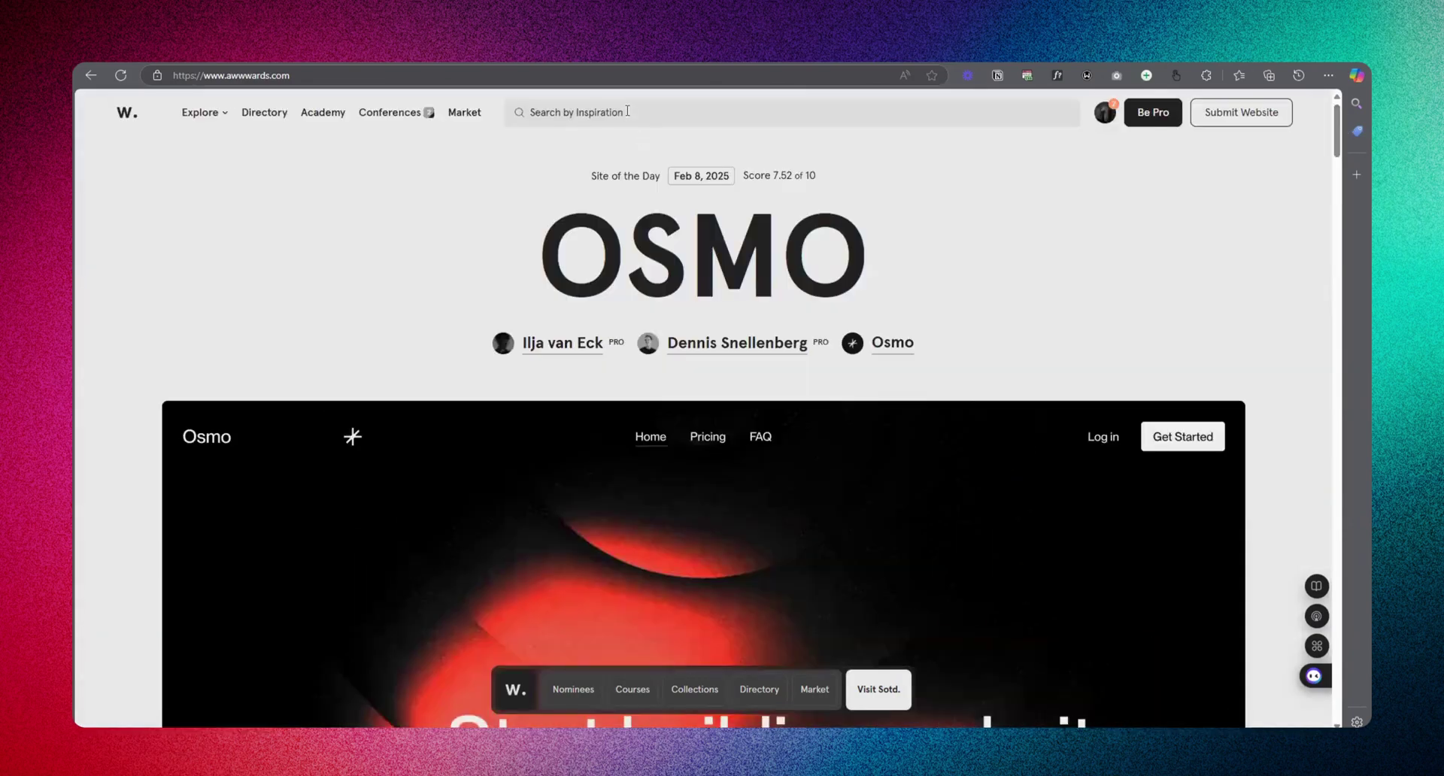
left_click(628, 111)
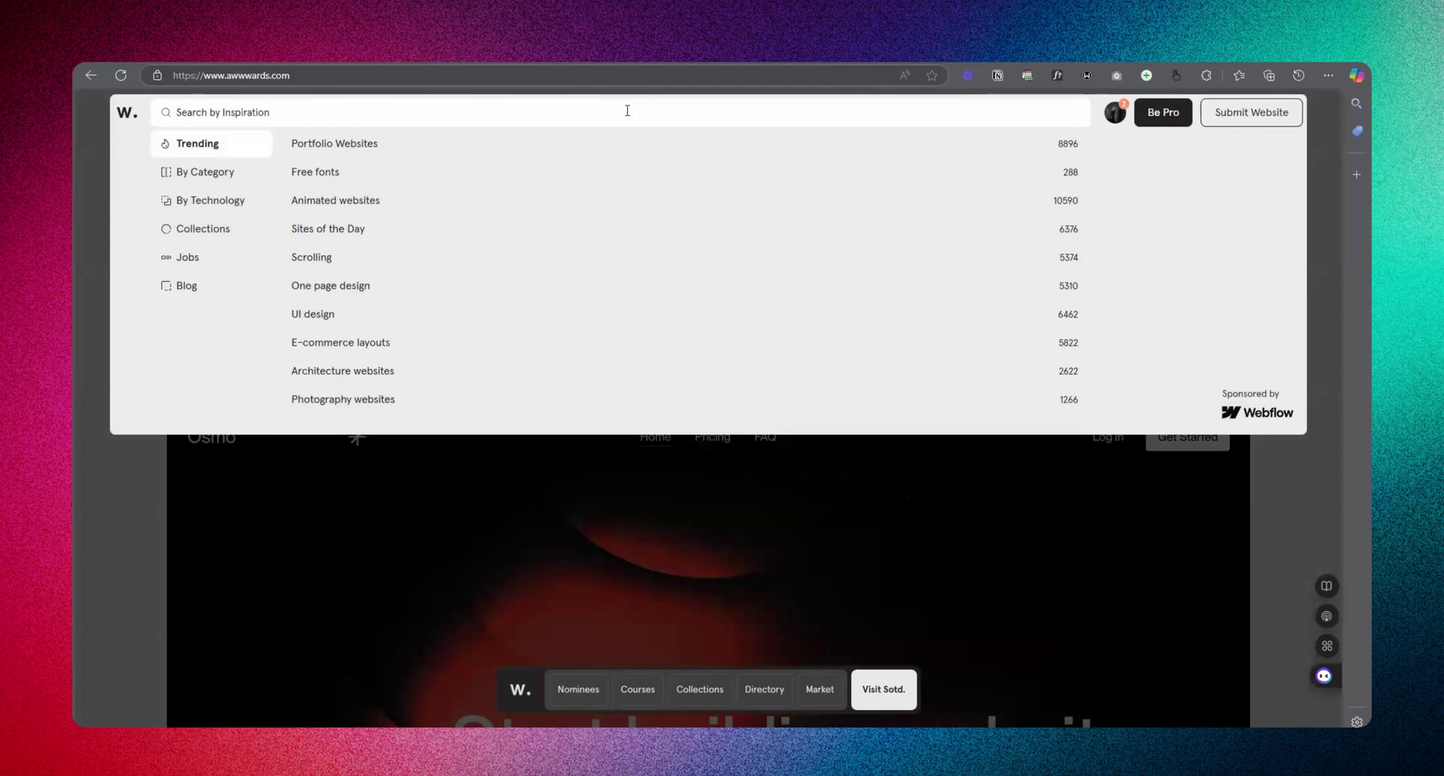
type("navigation bar")
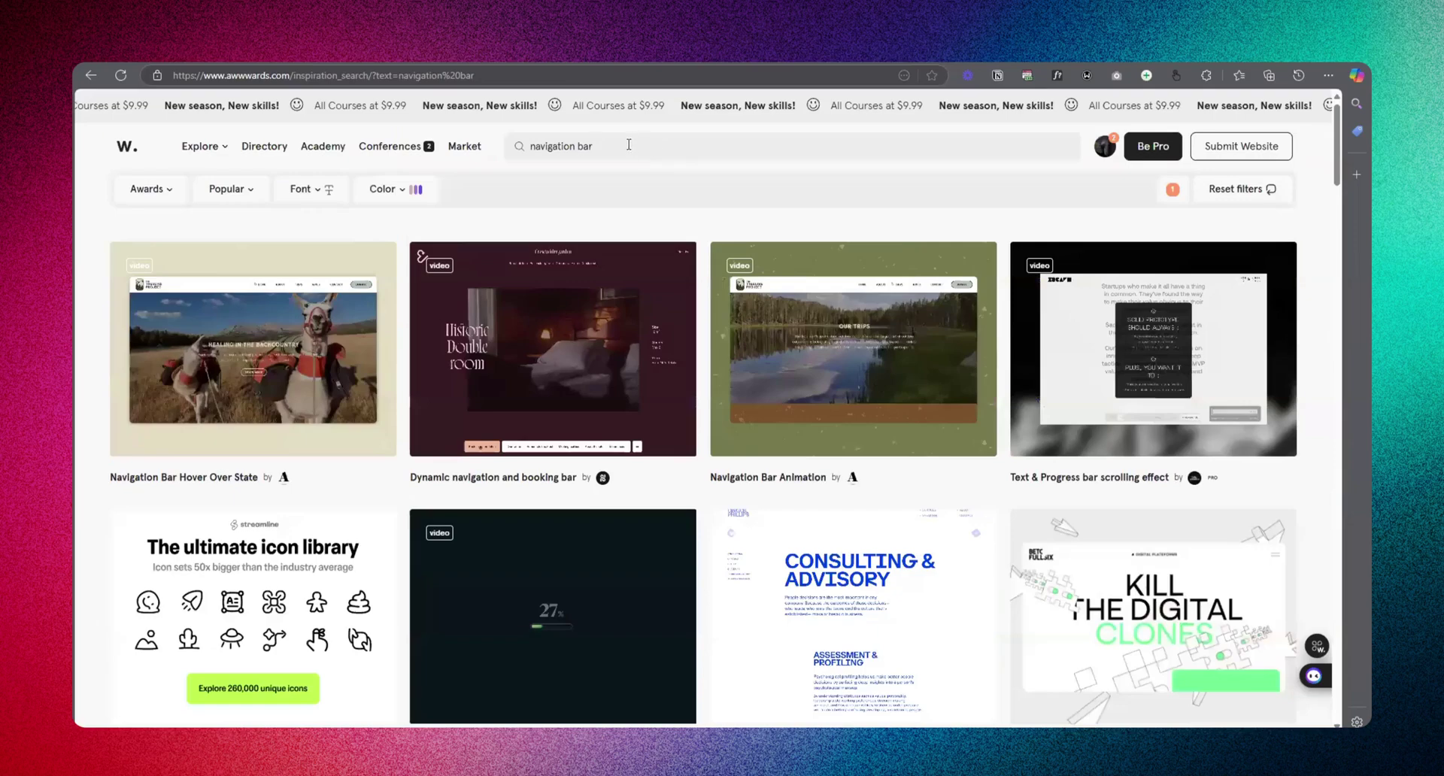
- Replace the Awwwards search with the "#baby" tag, look through the matching websites and close the reopened search suggestions
left_click(440, 137)
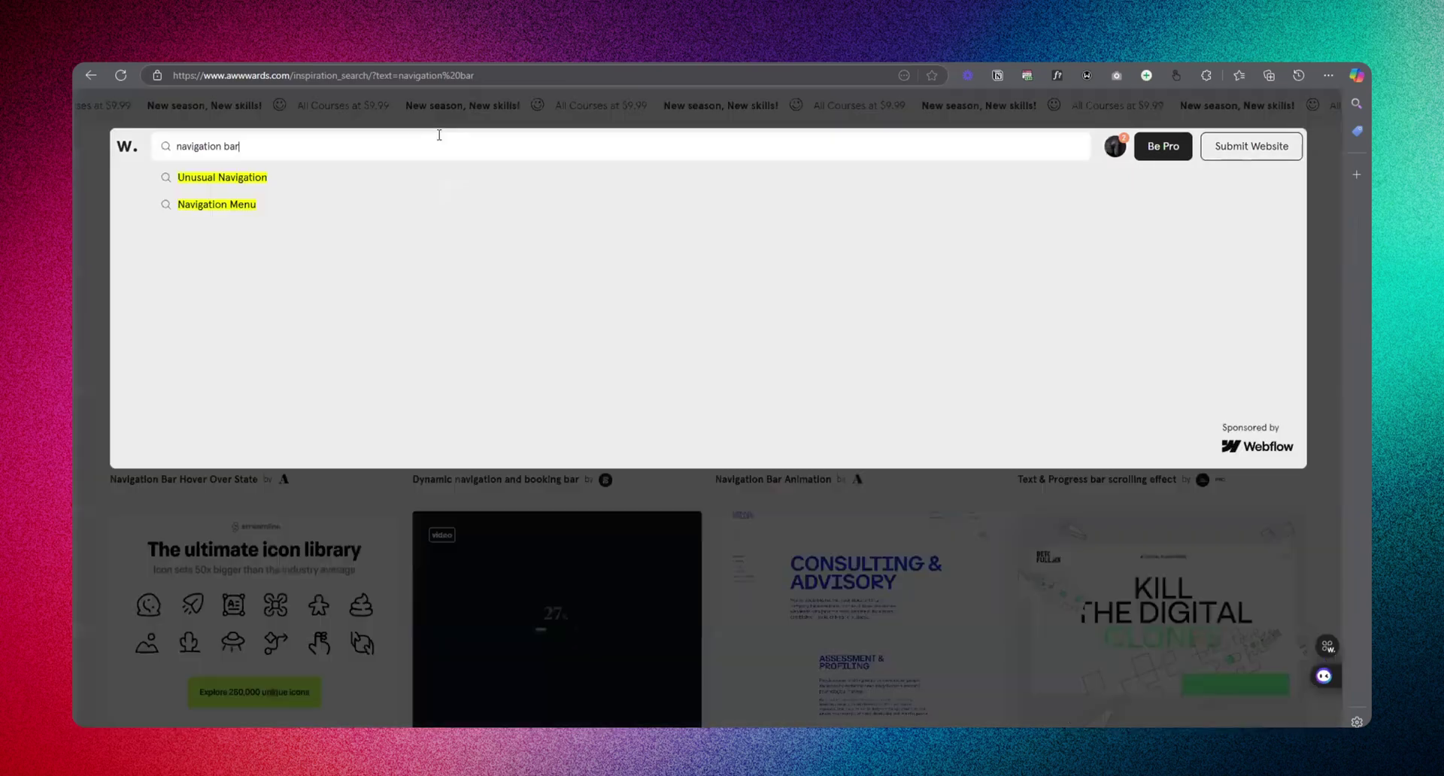
triple_click(364, 155)
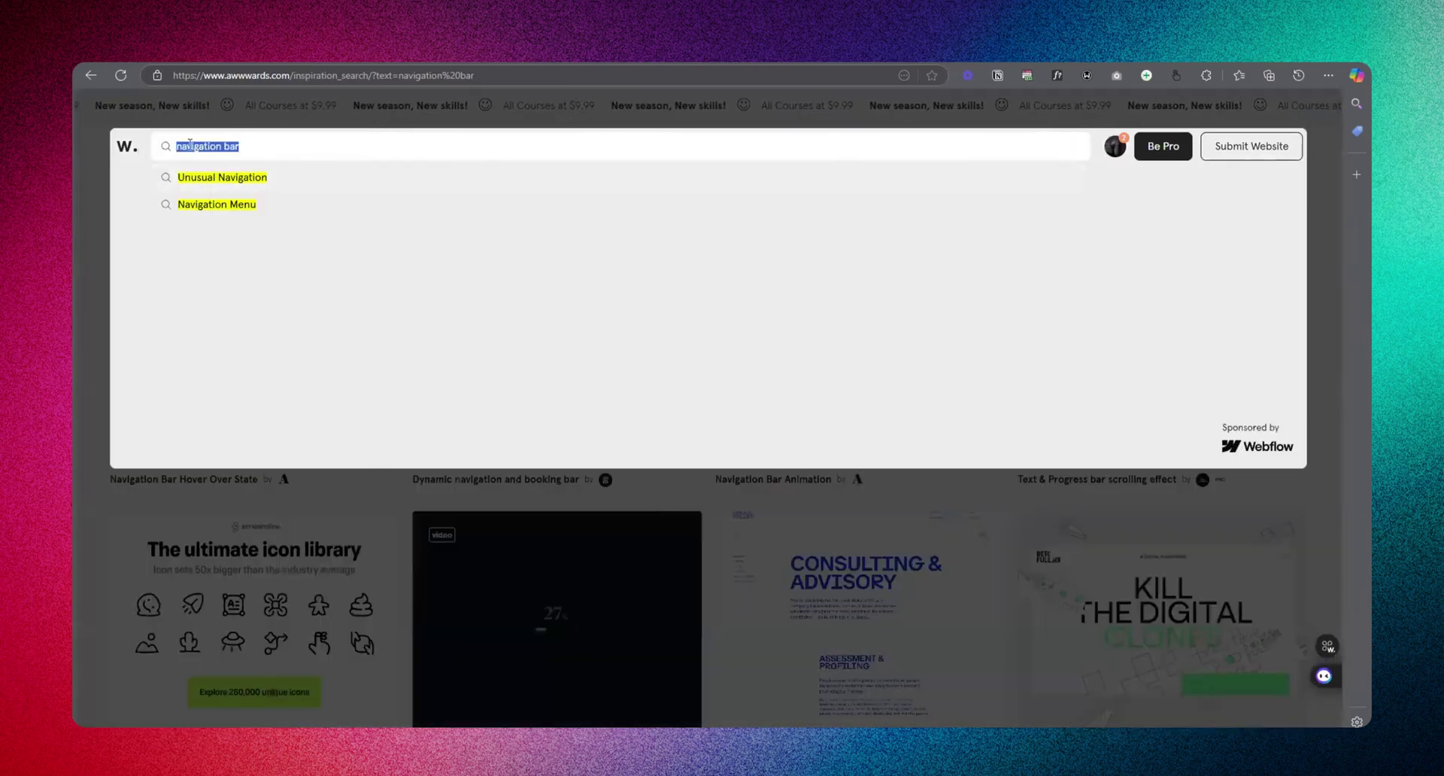
type("baby")
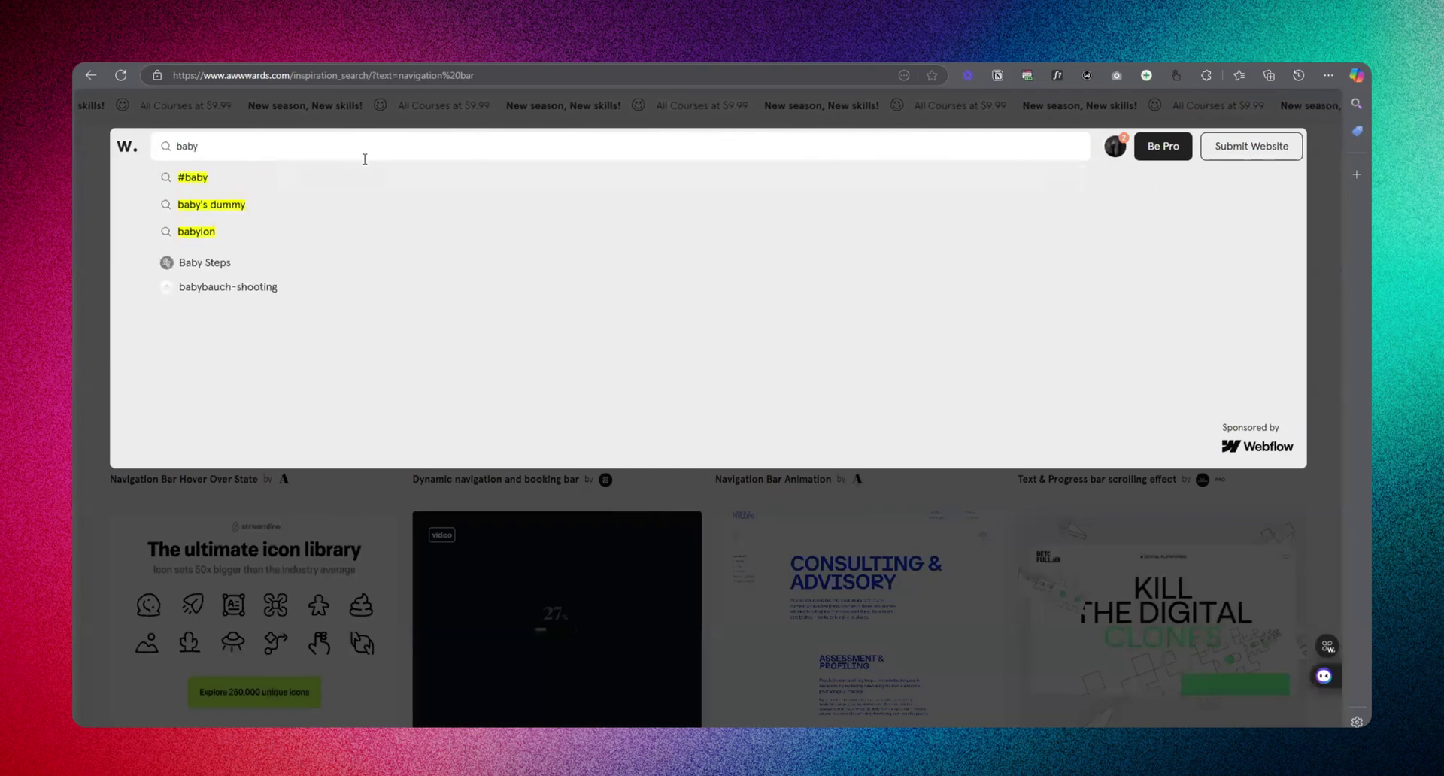
key("Return")
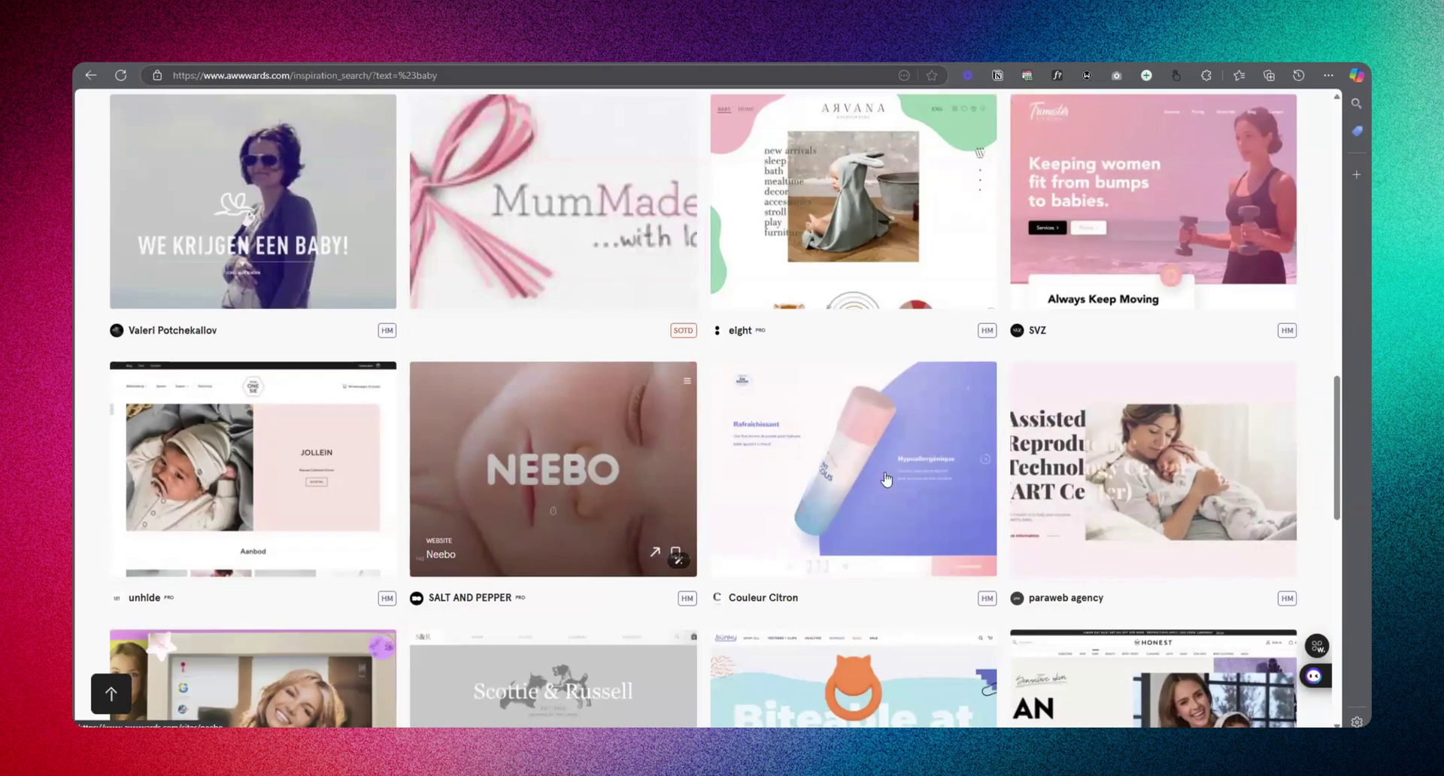
scroll(421, 320, "up", 15)
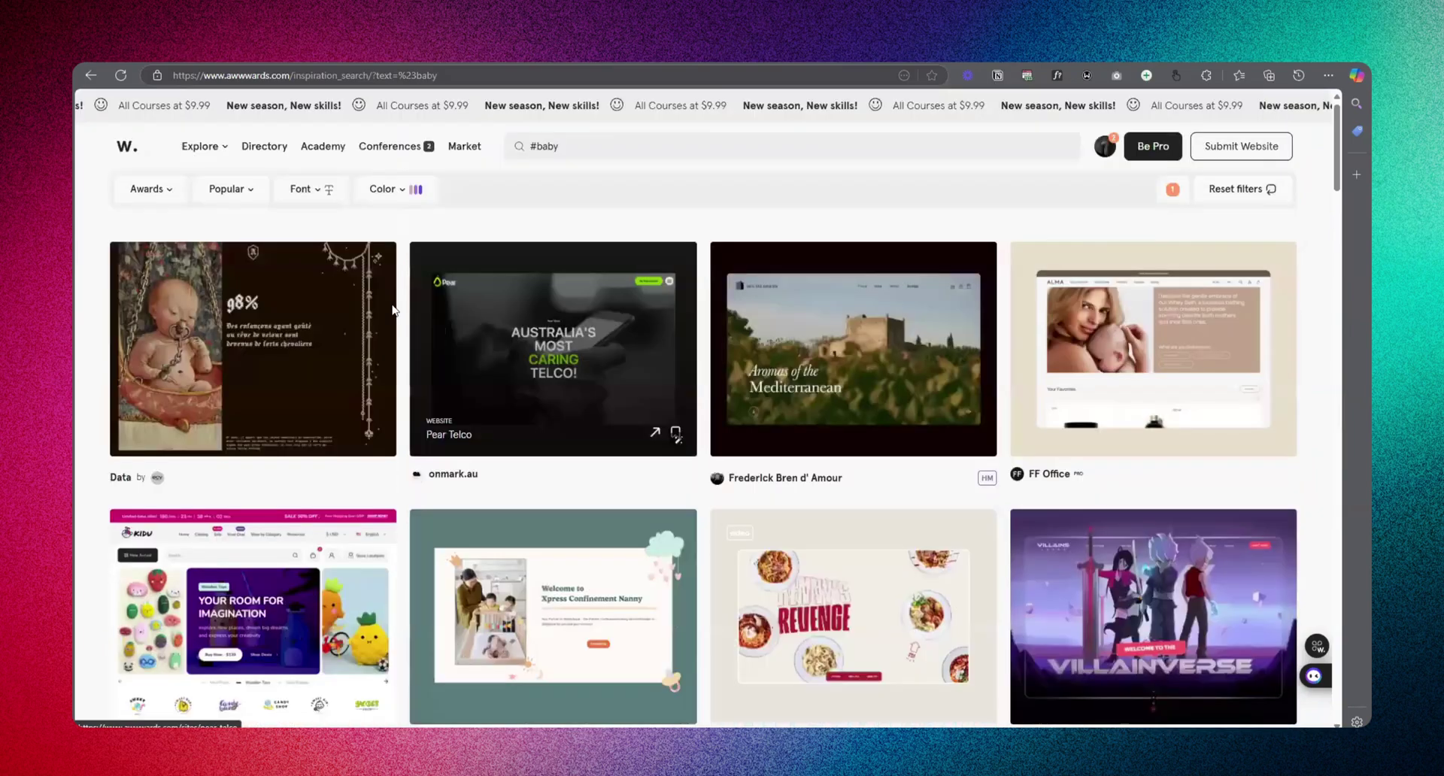
left_click(575, 143)
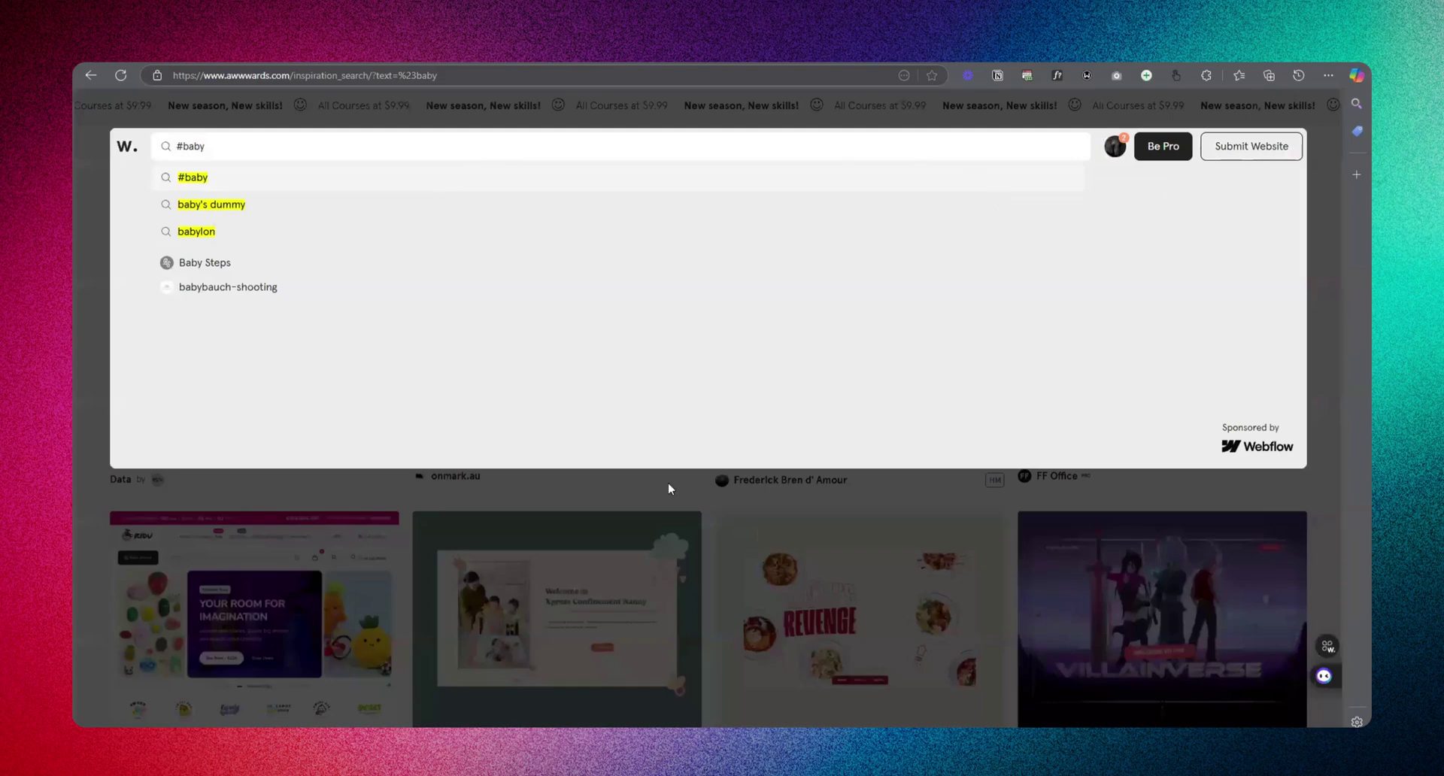
left_click(669, 484)
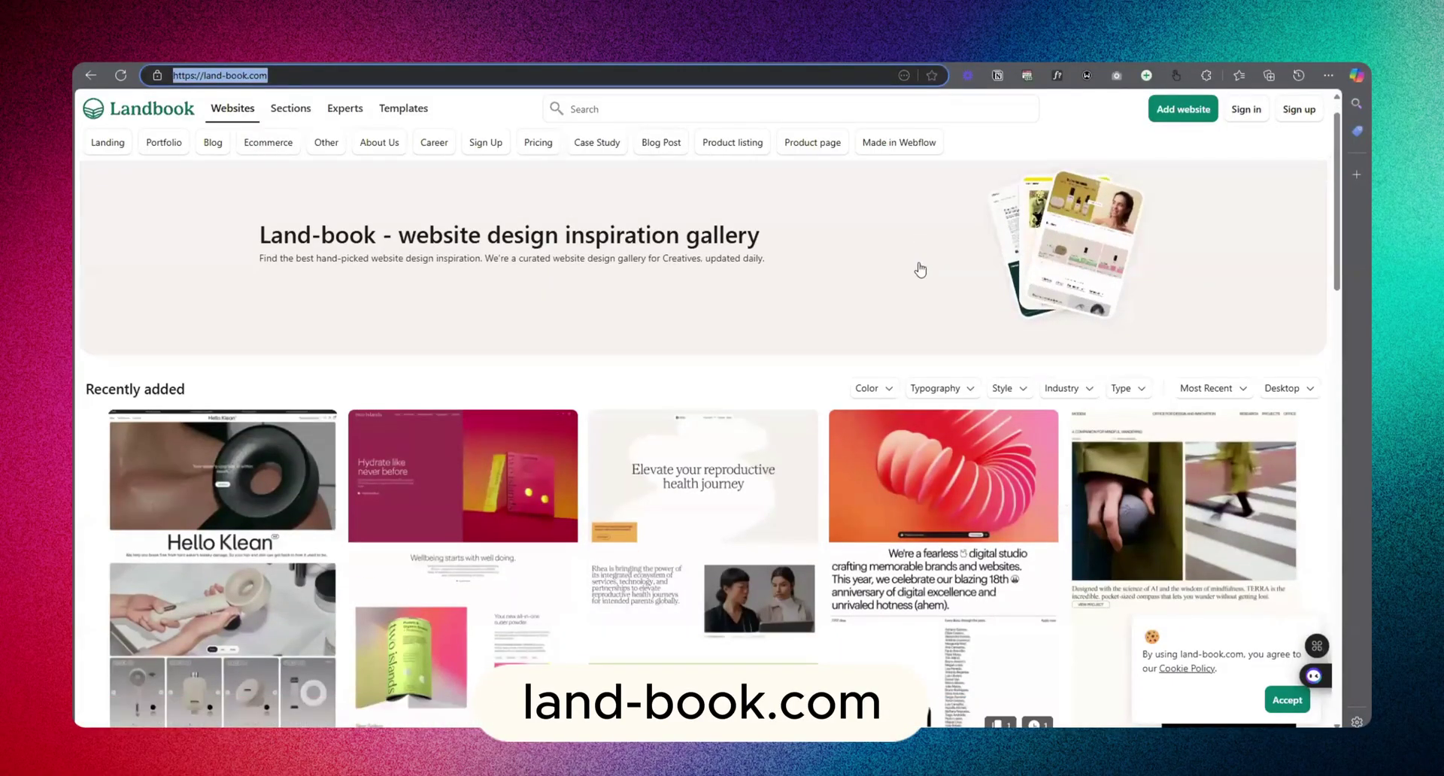
- Examine the recently added website designs in the Land-book gallery
scroll(1019, 496, "down", 6)
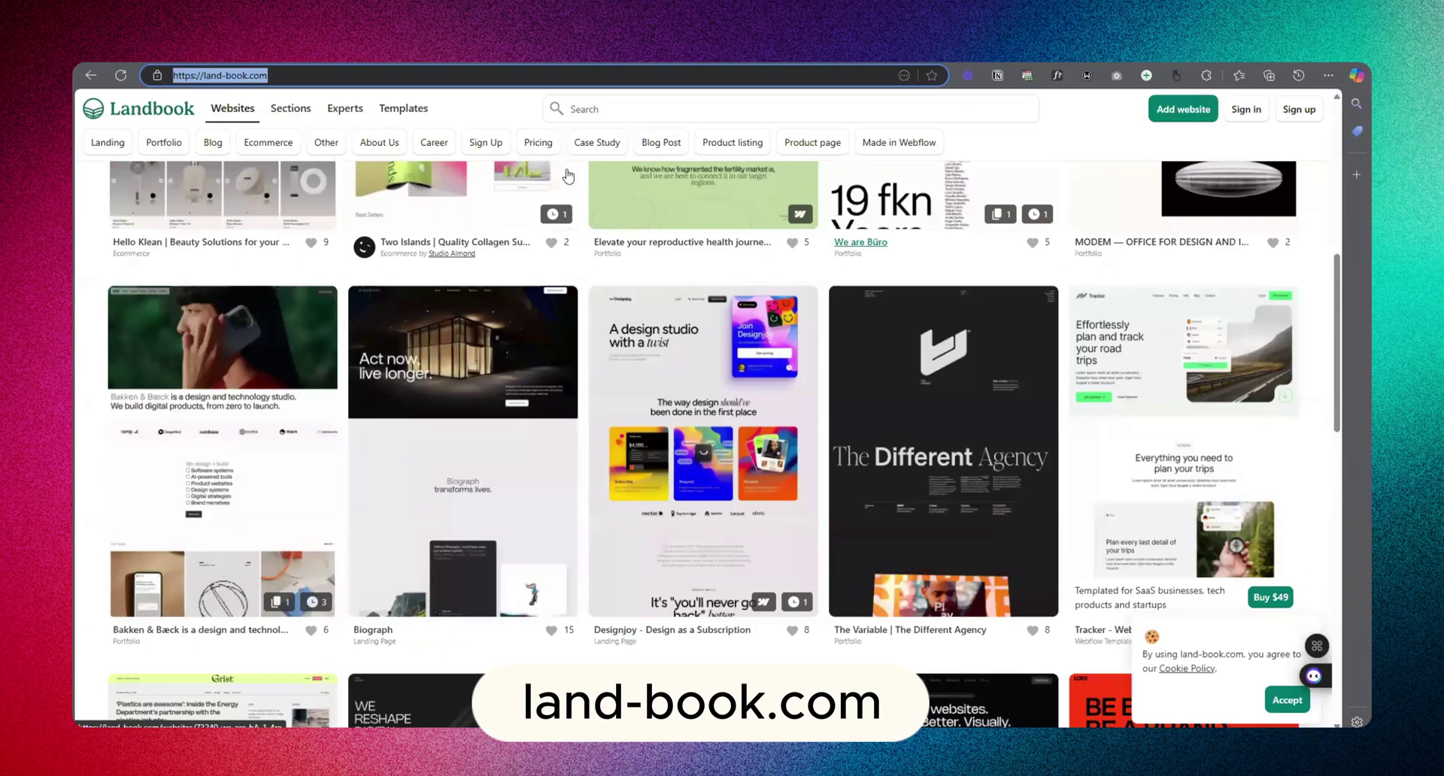
scroll(647, 271, "down", 8)
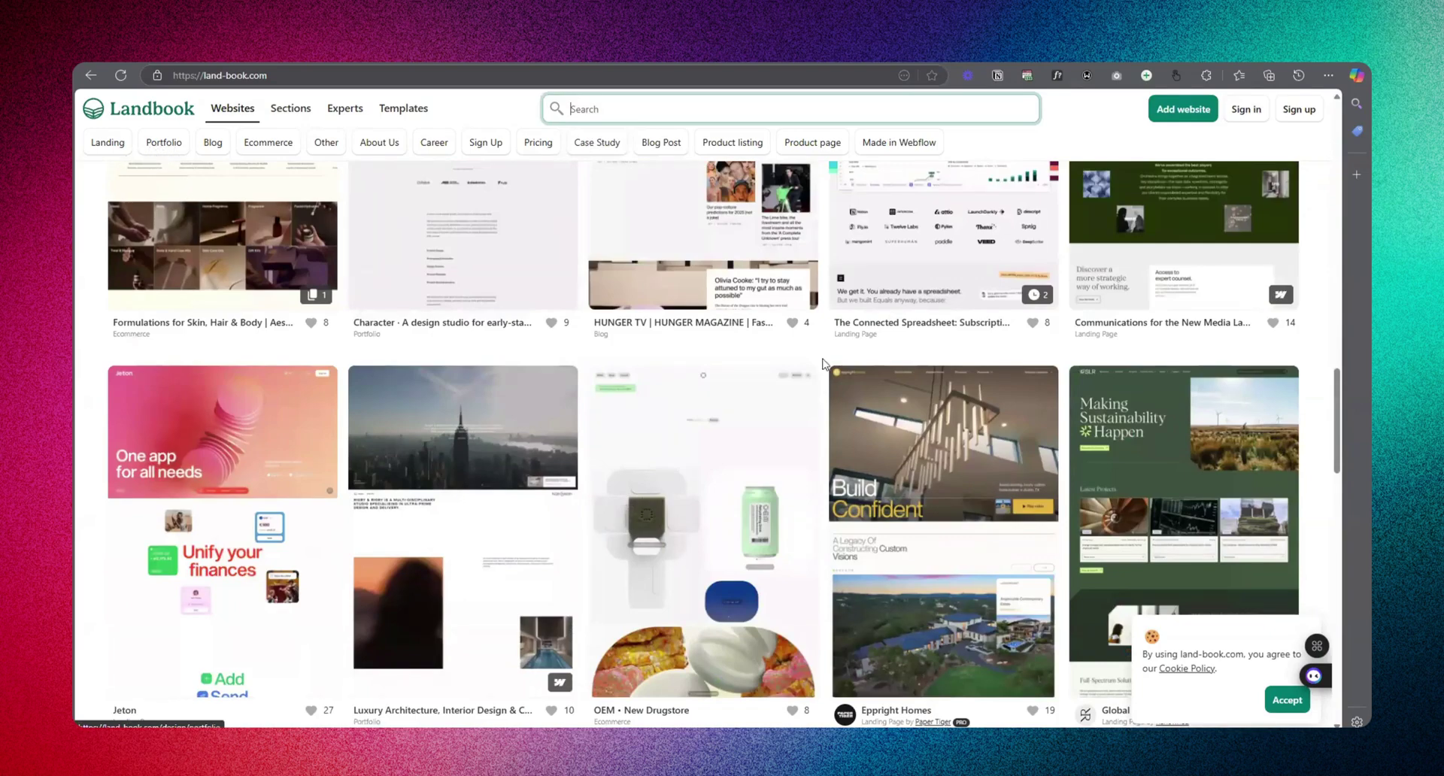
scroll(823, 364, "down", 10)
scroll(1229, 484, "down", 3)
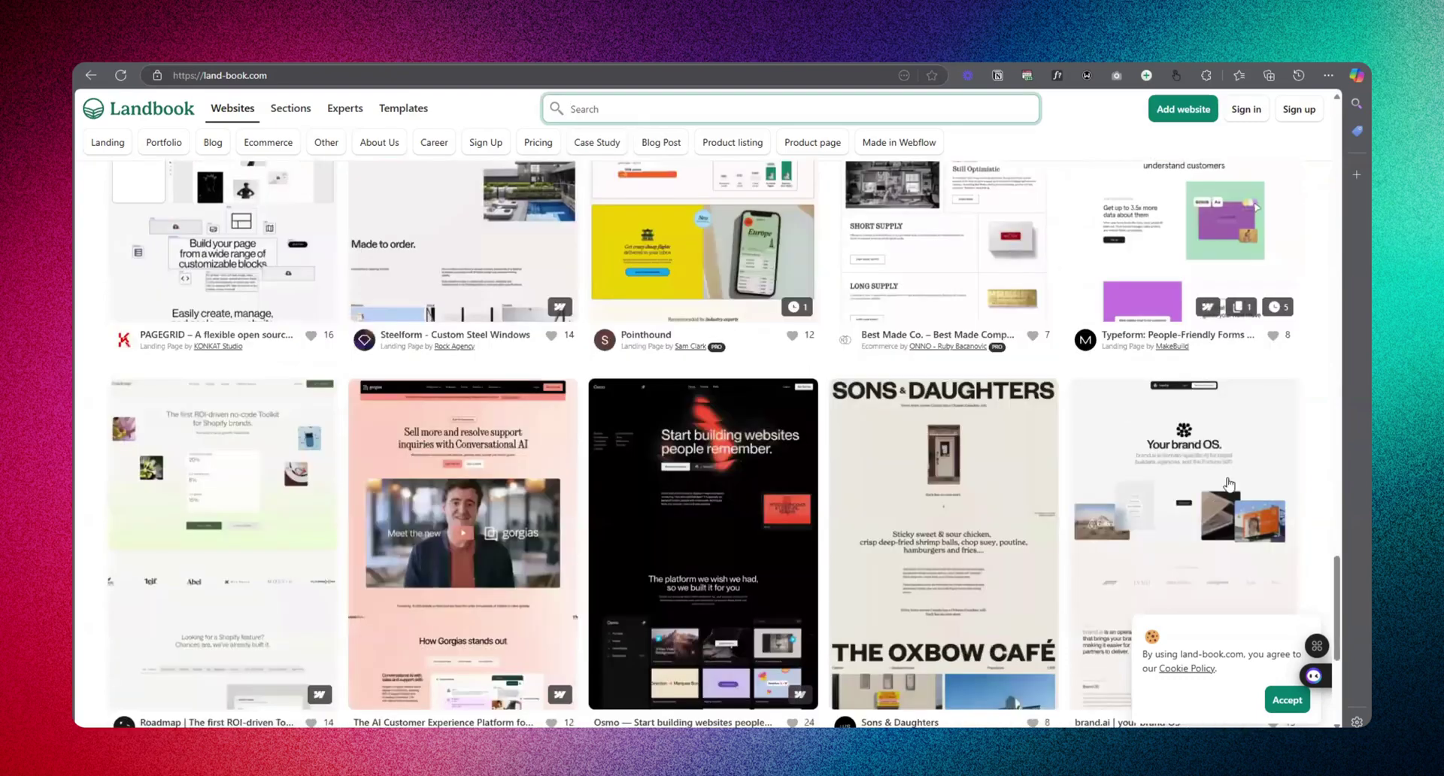
scroll(1045, 388, "up", 7)
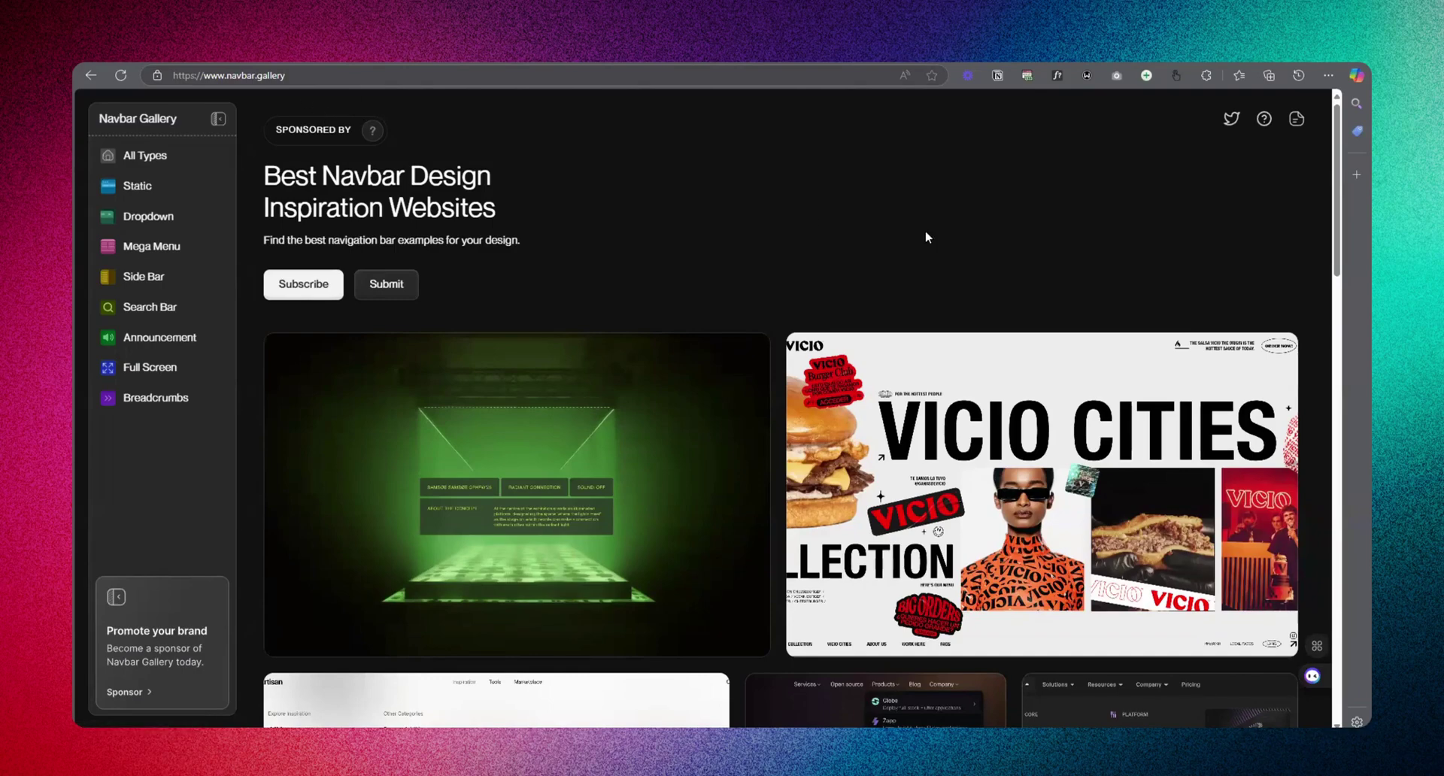
left_click(308, 71)
left_click(643, 169)
left_click(272, 75)
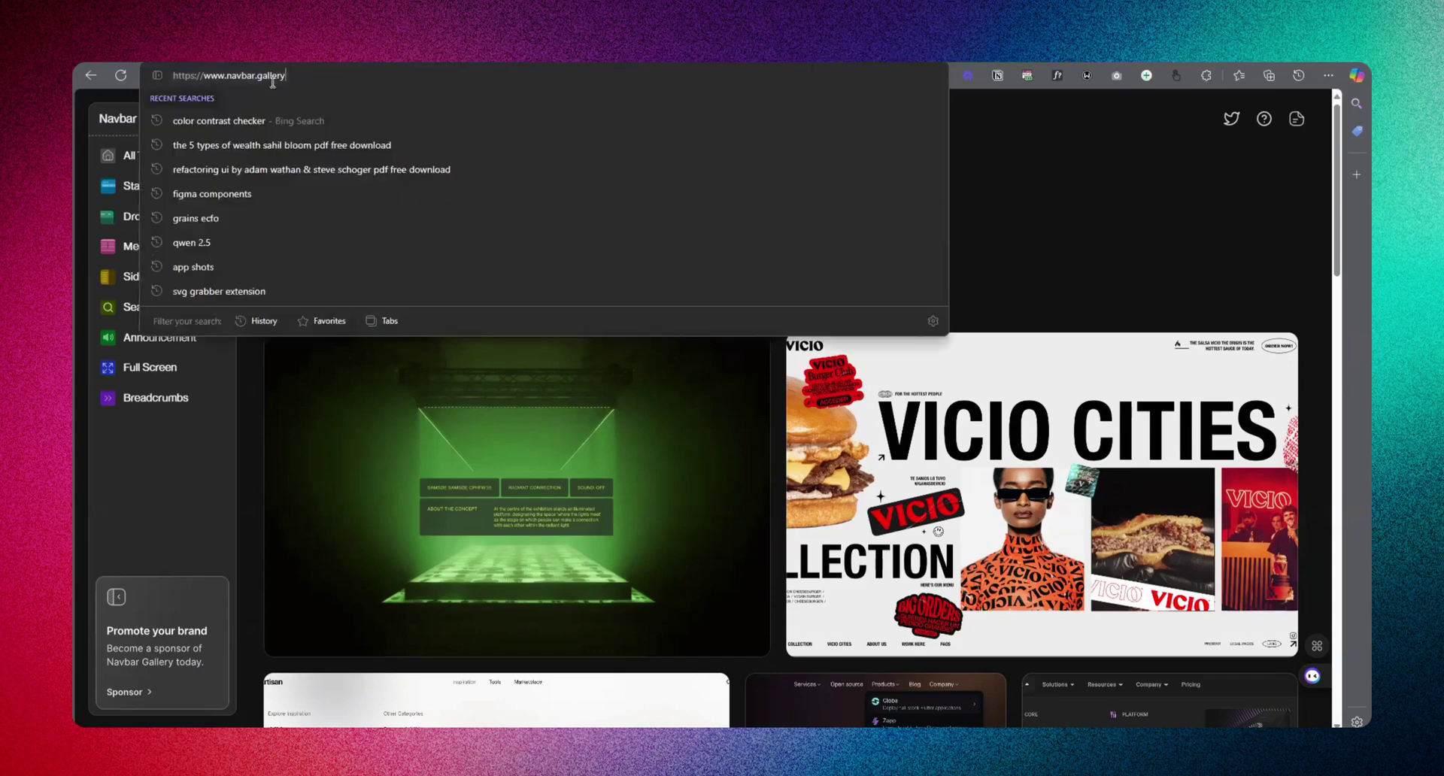
left_click(975, 237)
left_click_drag(287, 75, 204, 75)
left_click(1043, 227)
- Browse the navigation bar examples in Navbar Gallery down to the Cal.com and Flying Papers designs
scroll(797, 366, "down", 3)
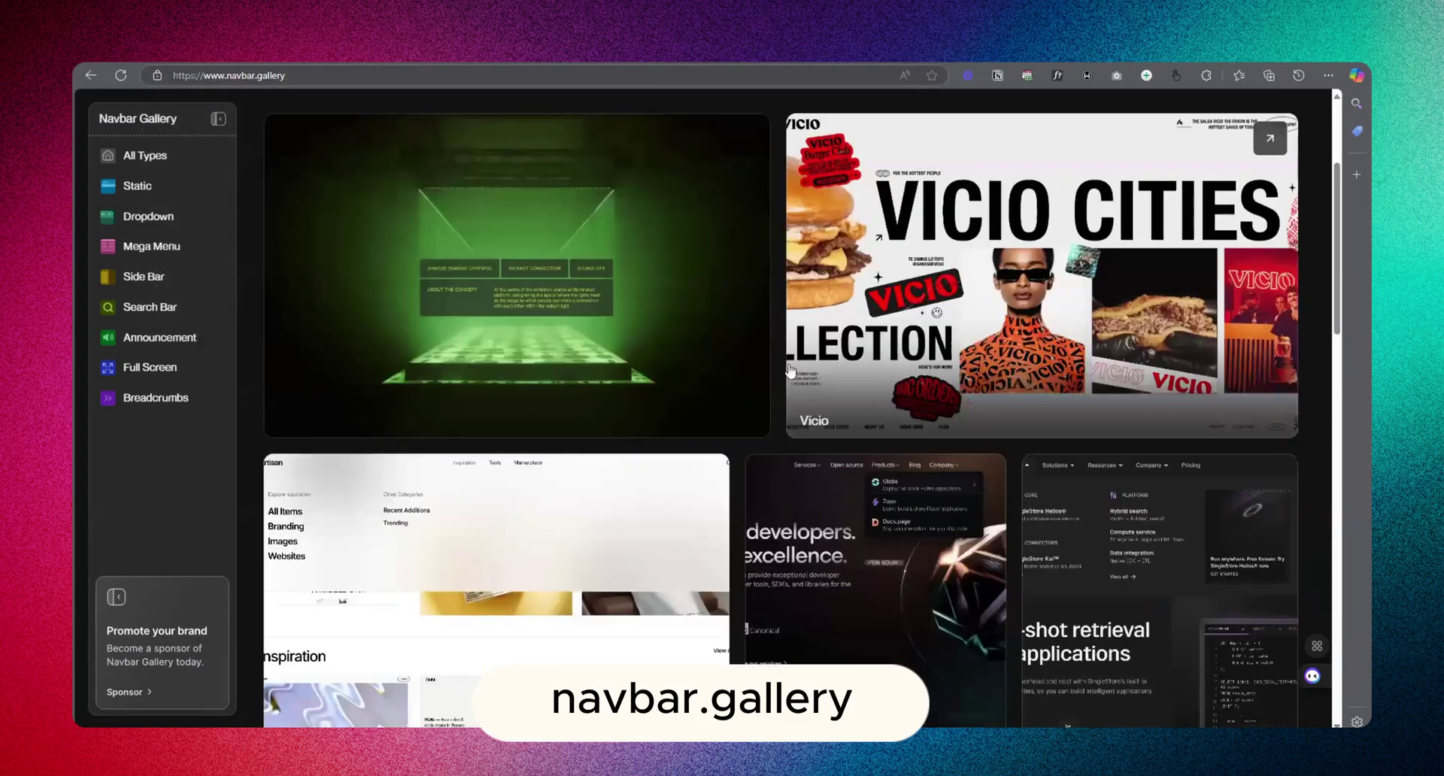
scroll(1031, 410, "down", 10)
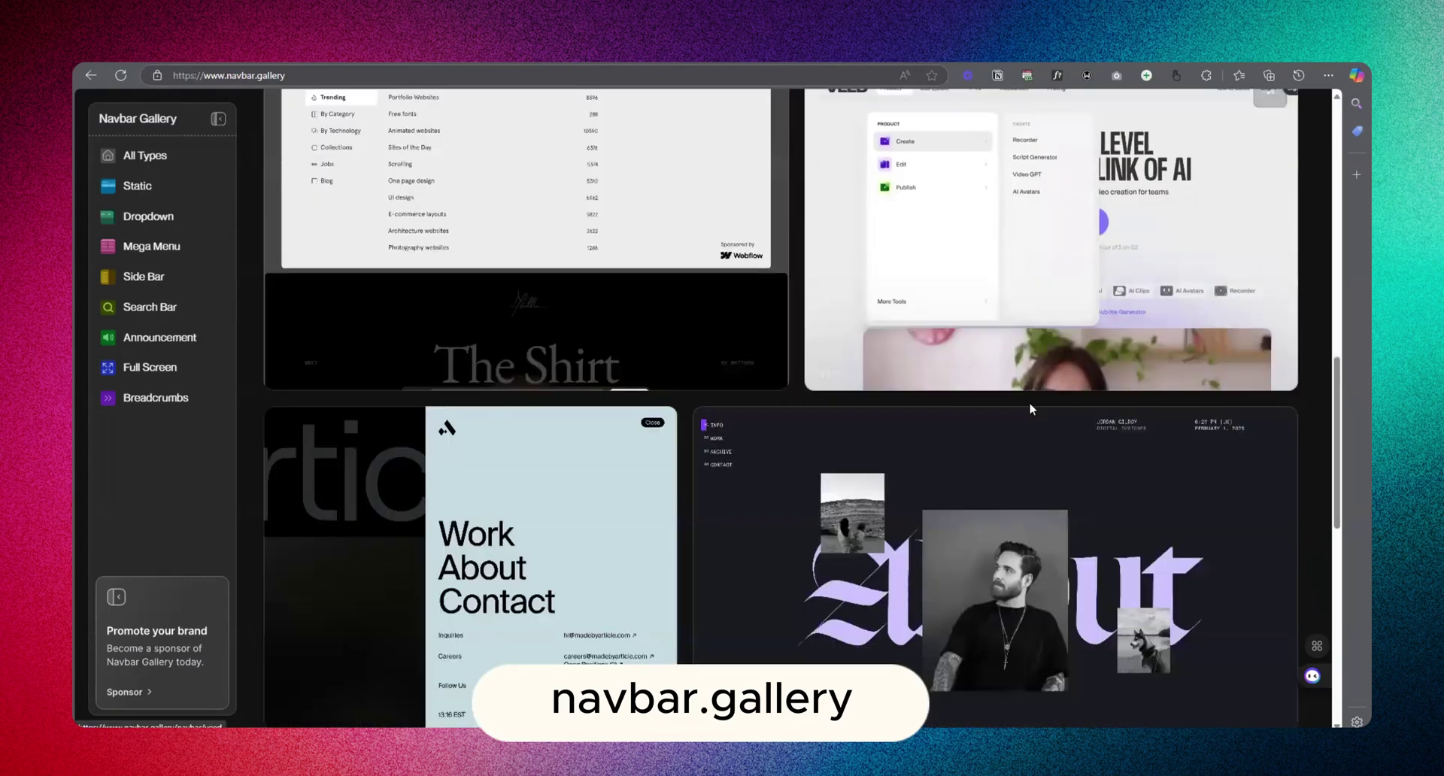
scroll(1007, 425, "down", 8)
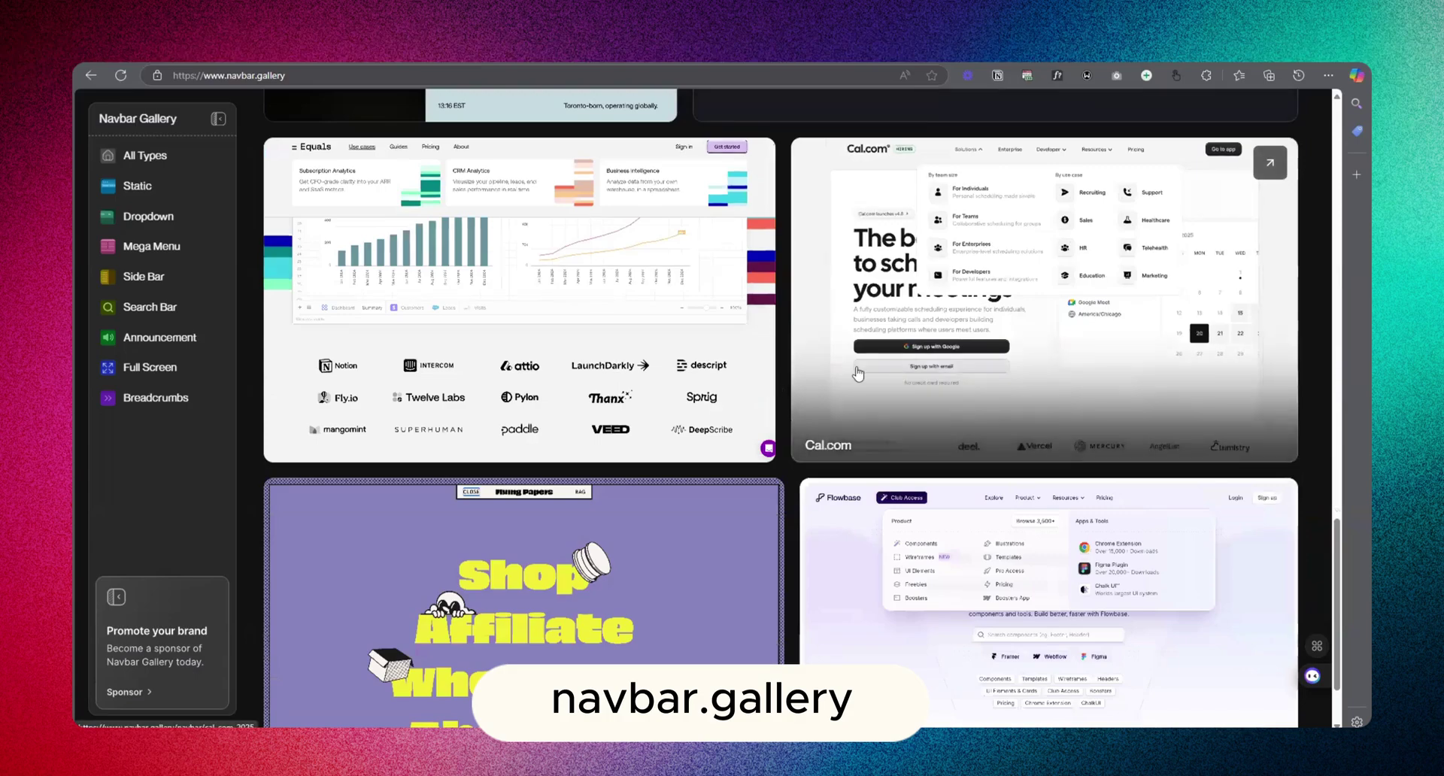
scroll(958, 316, "up", 2)
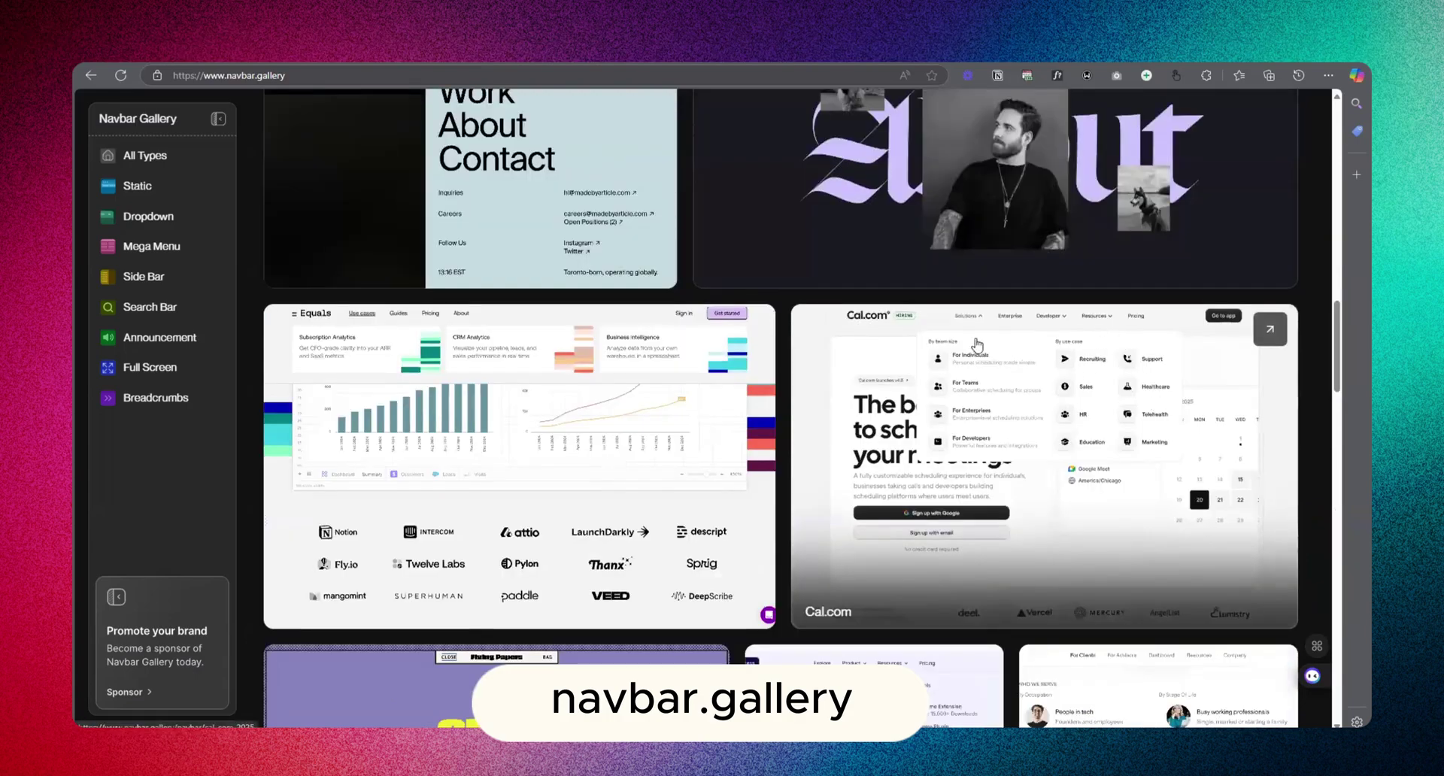
scroll(977, 346, "down", 1)
scroll(879, 450, "down", 5)
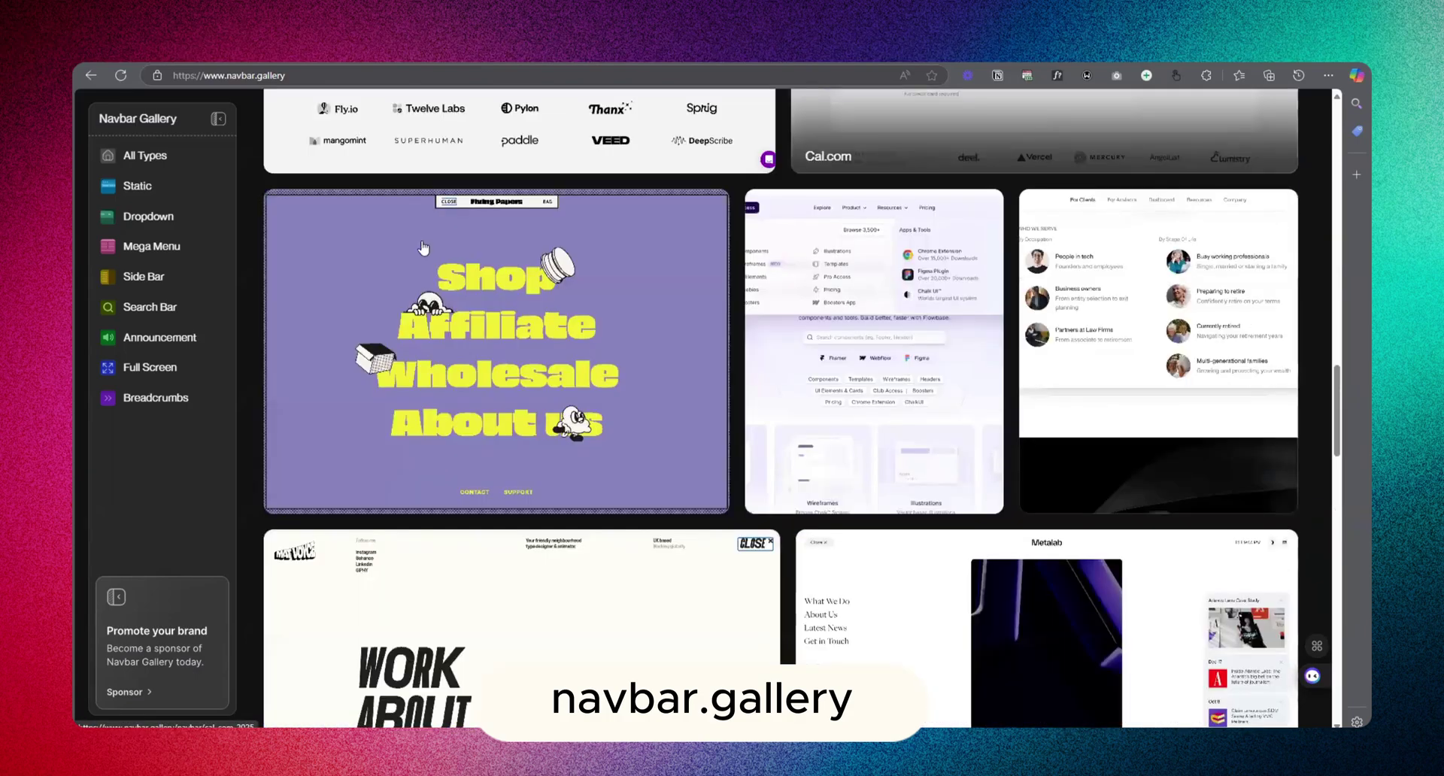
- Open the Flying Papers website from the gallery, confirm being over 18, open its navigation menu and accept all cookies
left_click(688, 216)
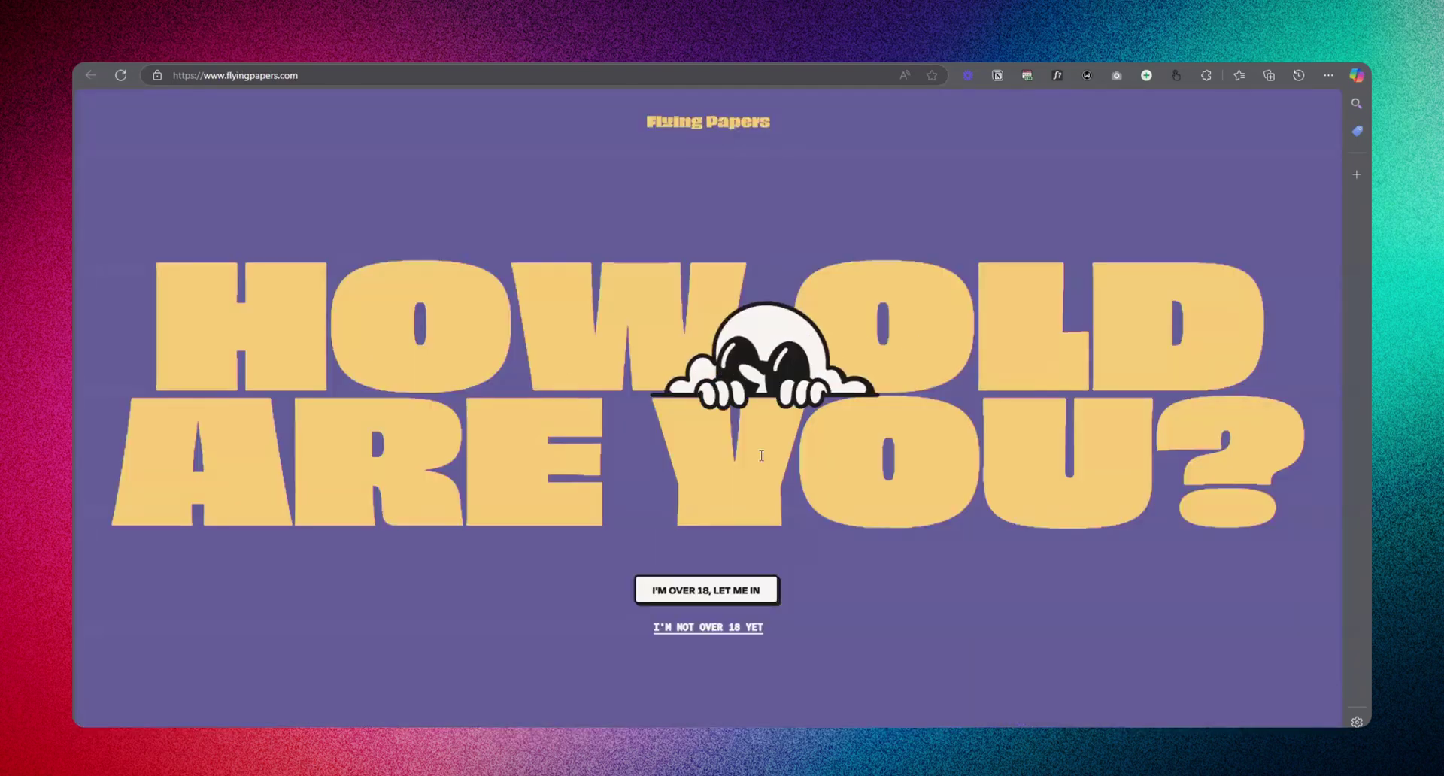
left_click(748, 581)
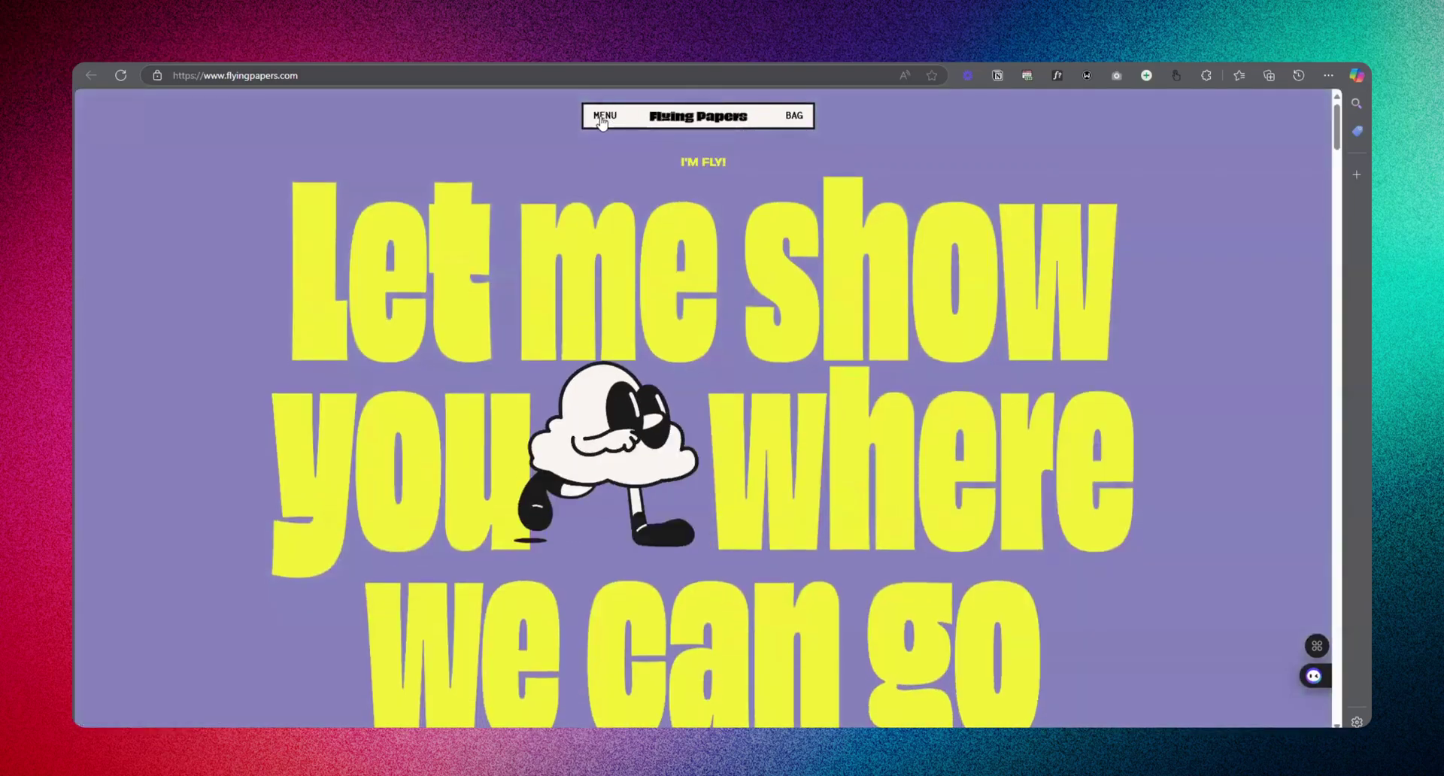
left_click(602, 120)
left_click(601, 120)
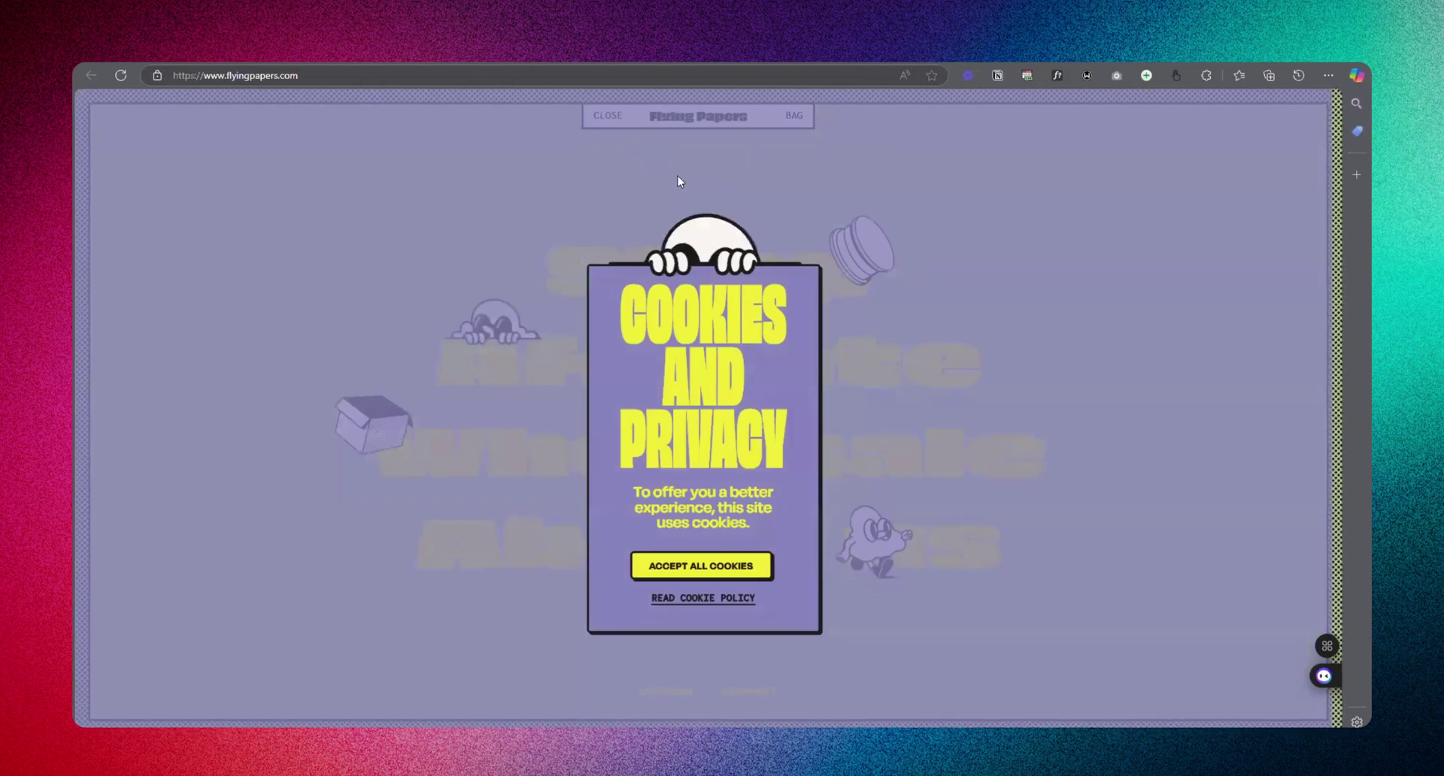
left_click(723, 570)
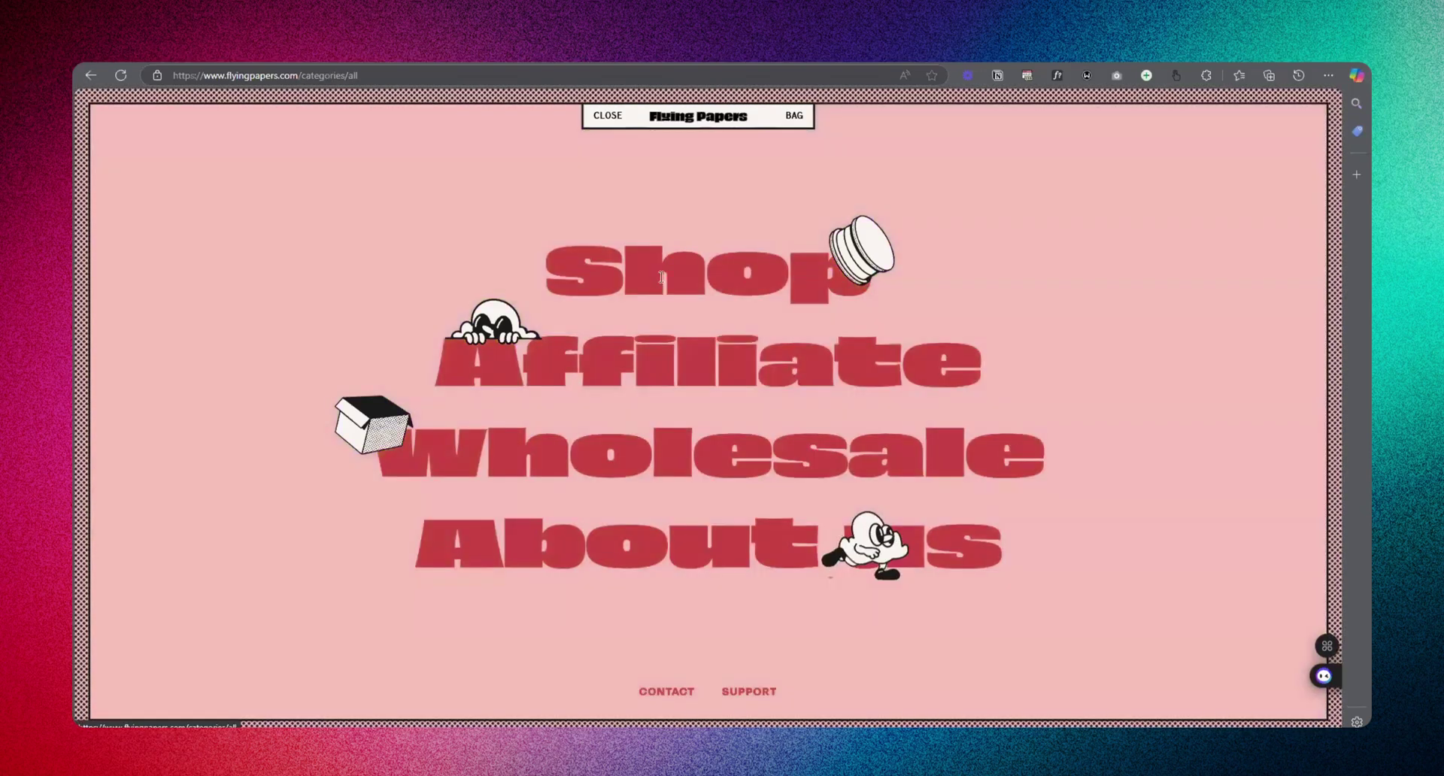
- Open the Shop page of Flying Papers and look through its product listing
left_click(660, 283)
scroll(764, 400, "down", 5)
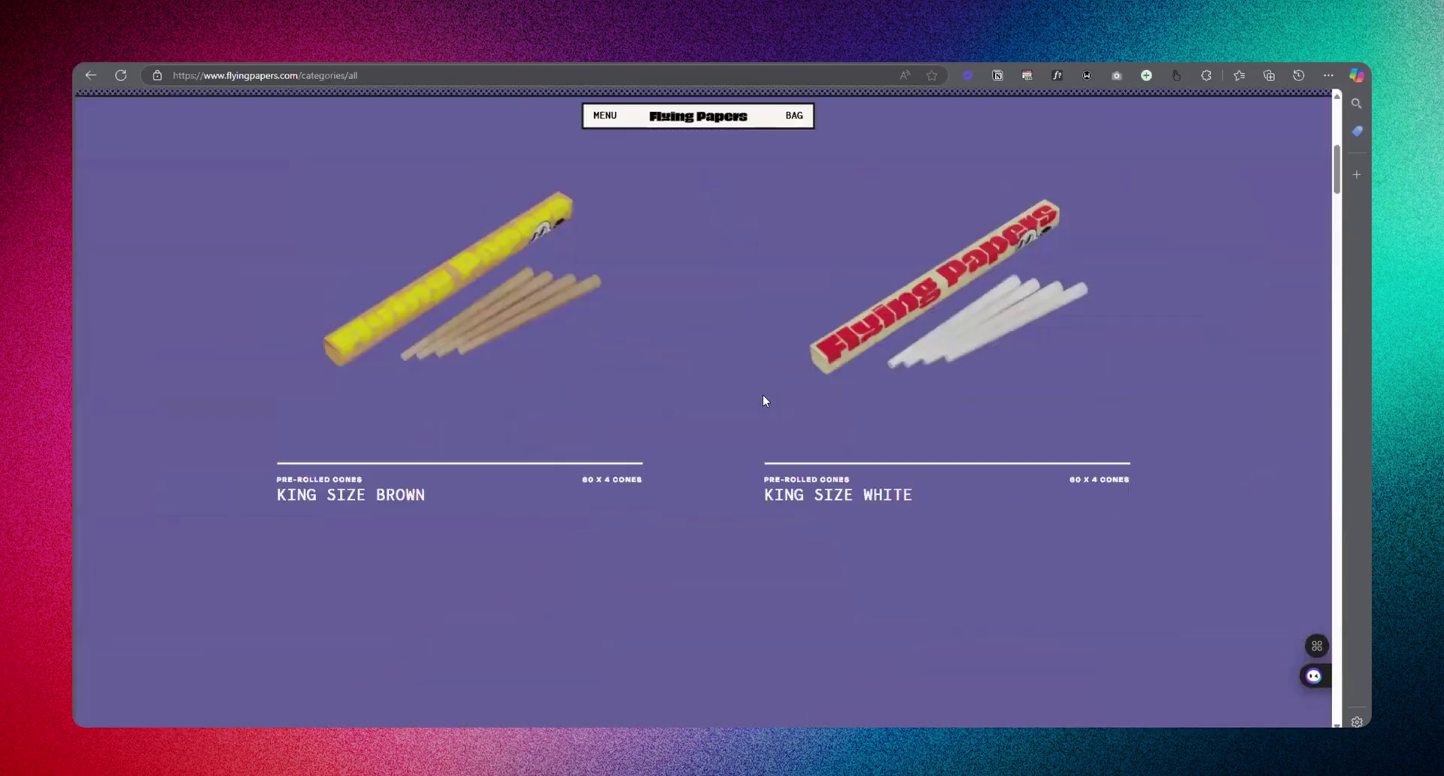
scroll(763, 396, "down", 10)
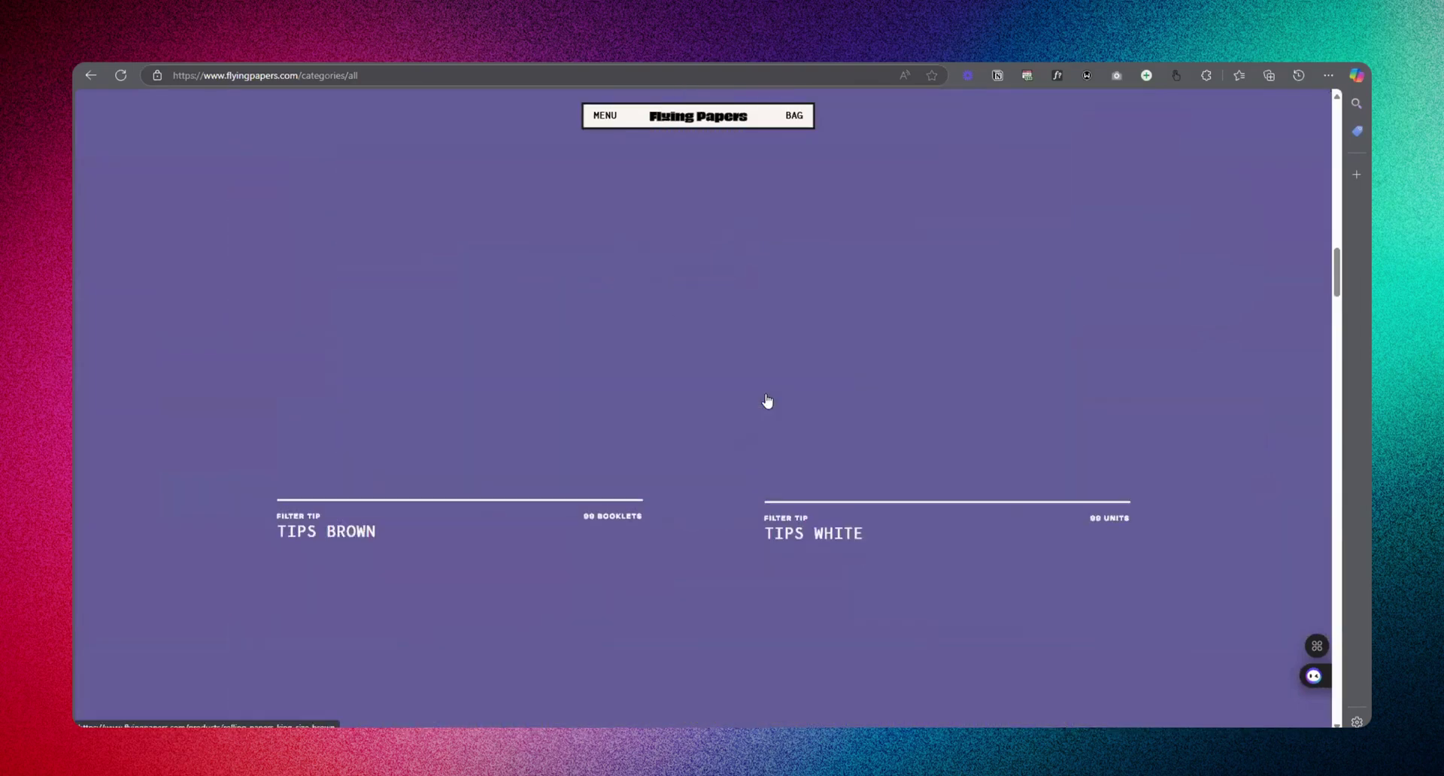
scroll(771, 397, "up", 10)
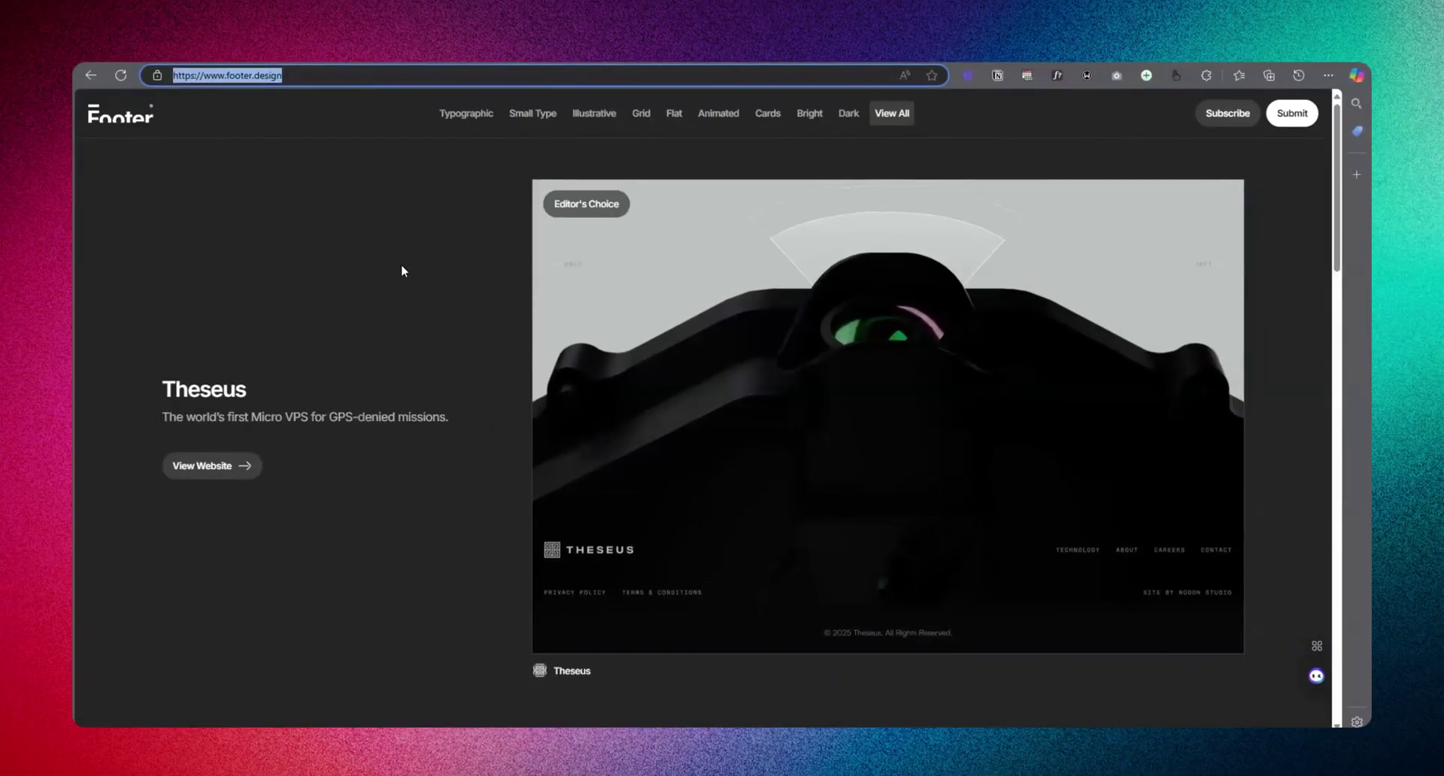
- Examine the website footer examples on footer.design, including Studio Vanadium, Red Panda, Dragonfly and Noon
scroll(441, 391, "down", 1)
scroll(441, 391, "down", 7)
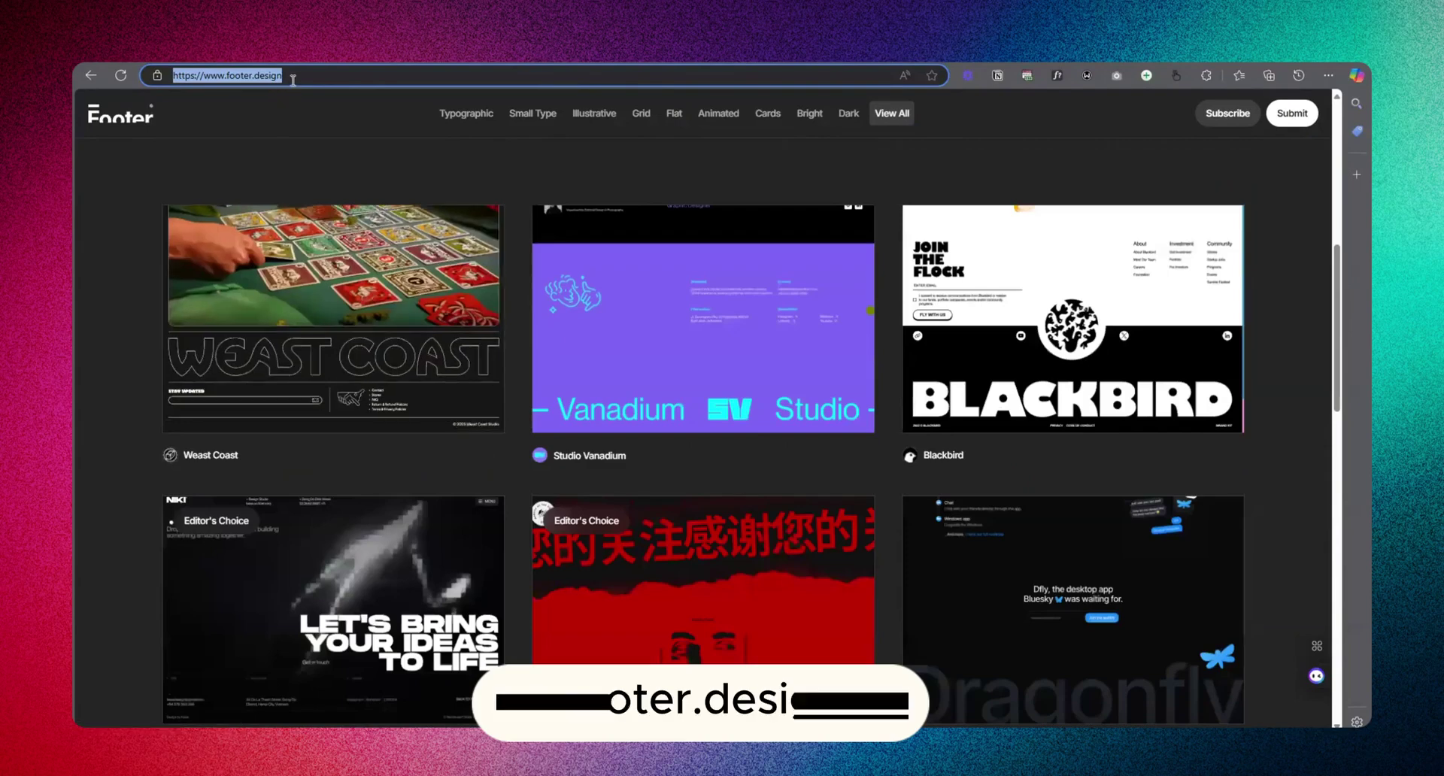
left_click_drag(282, 75, 200, 75)
left_click(279, 143)
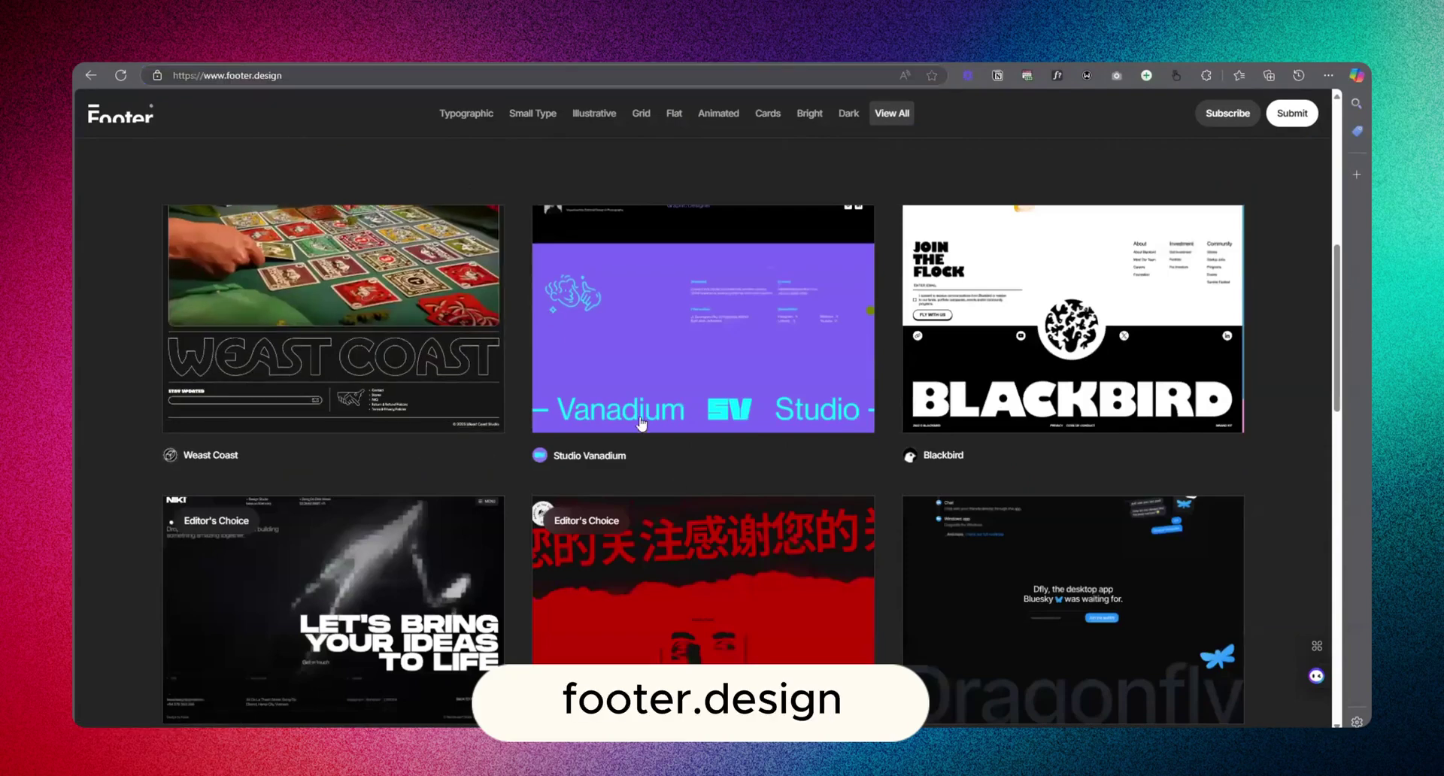
scroll(679, 494, "down", 3)
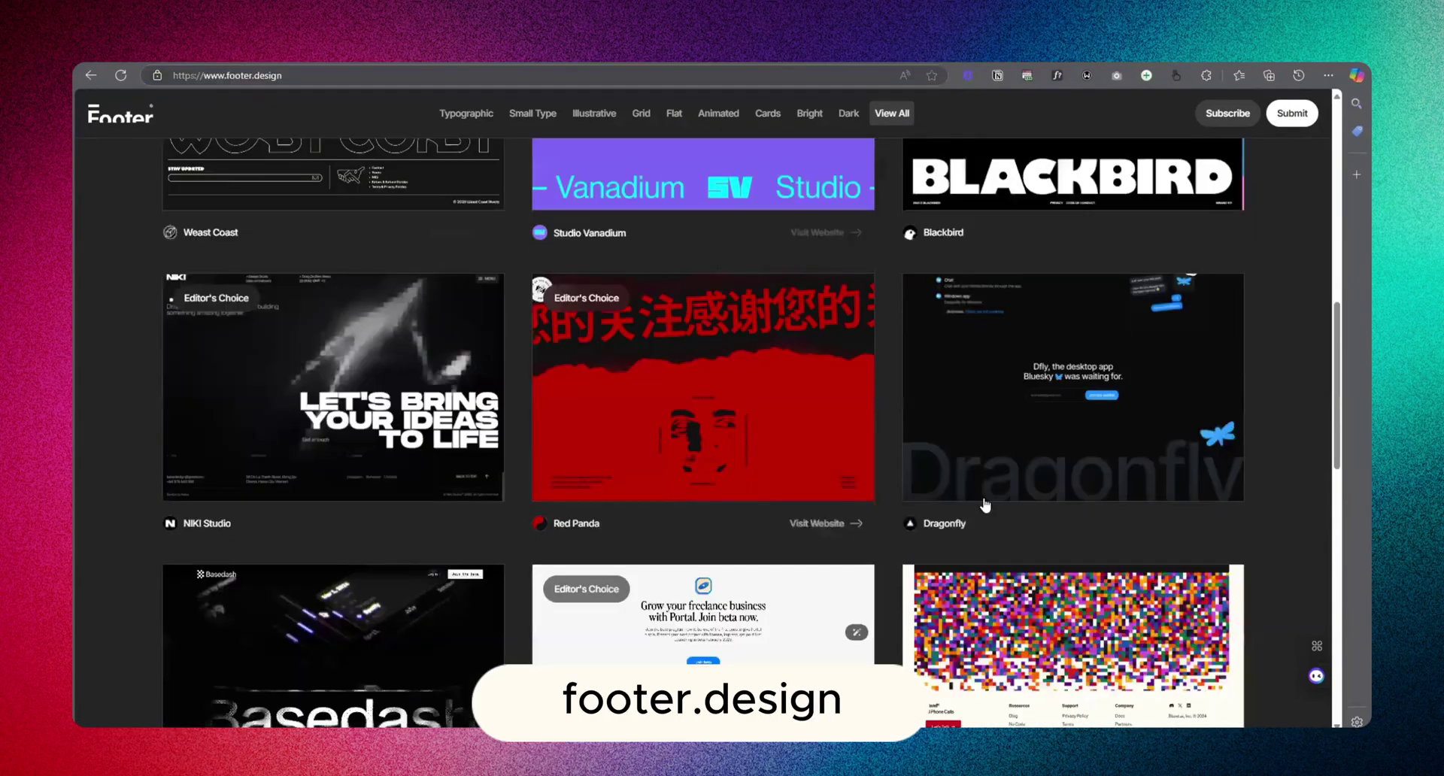
scroll(985, 505, "down", 10)
scroll(818, 509, "up", 1)
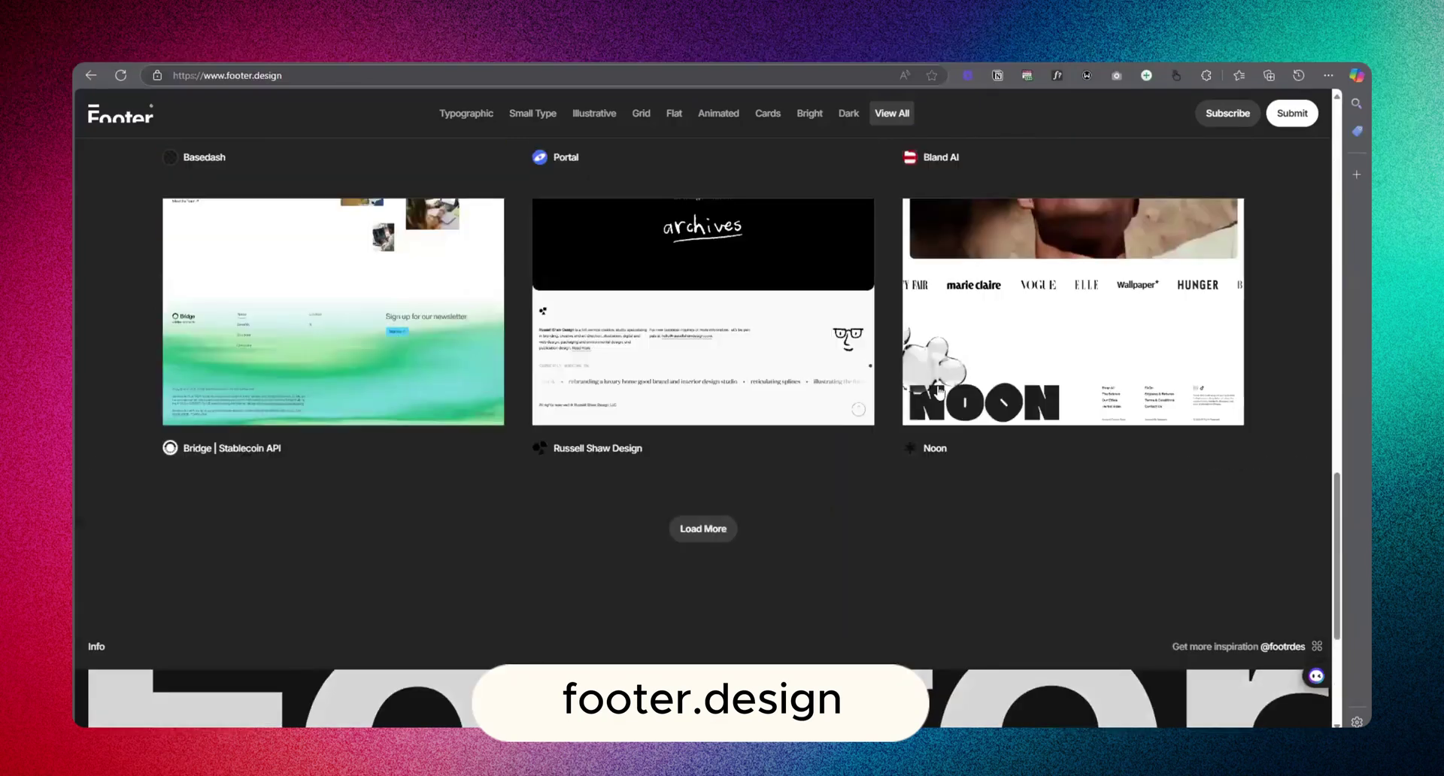
scroll(813, 446, "up", 1)
scroll(496, 481, "up", 5)
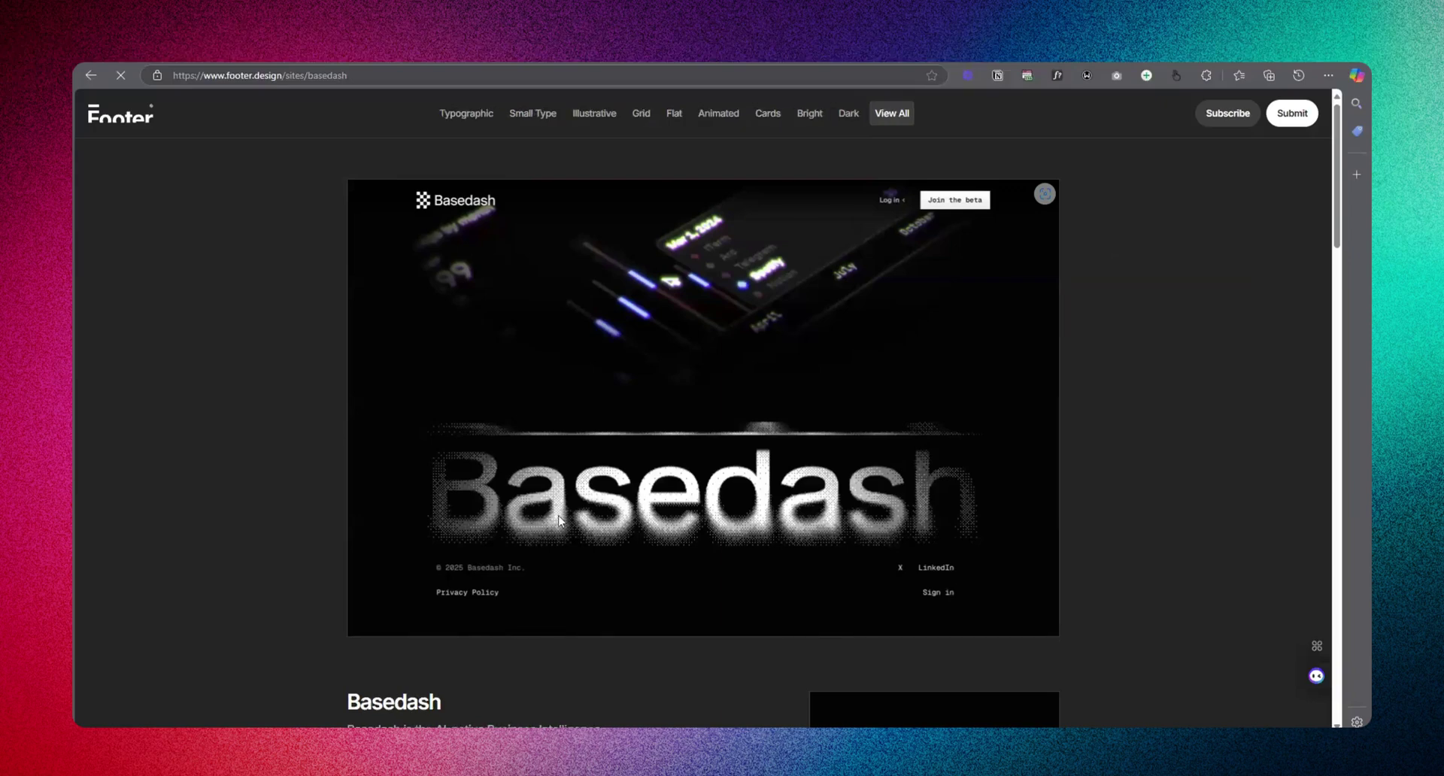
- Open the Basedash website from its footer.design entry and look through its landing page sections
left_click(630, 600)
scroll(734, 394, "down", 20)
scroll(737, 396, "down", 20)
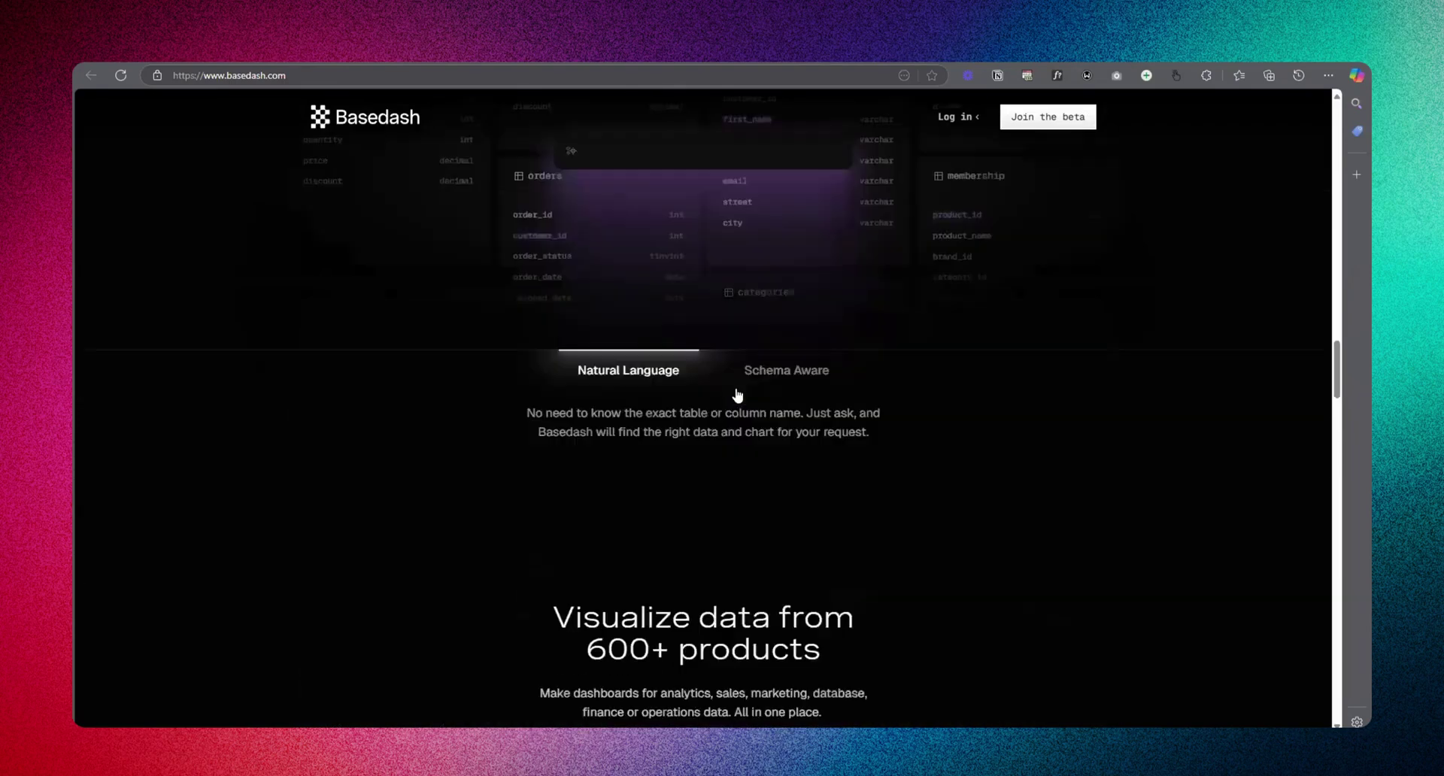
scroll(745, 451, "down", 20)
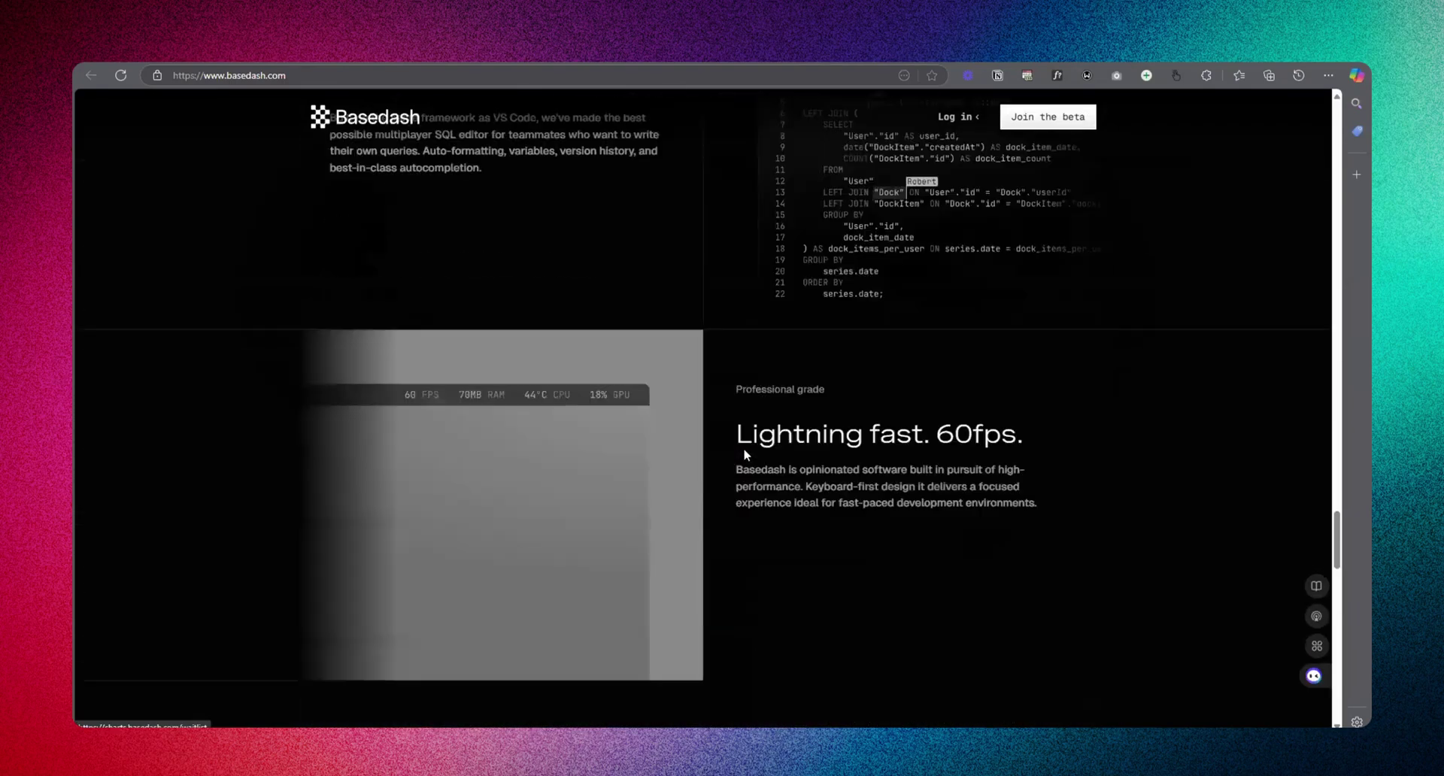
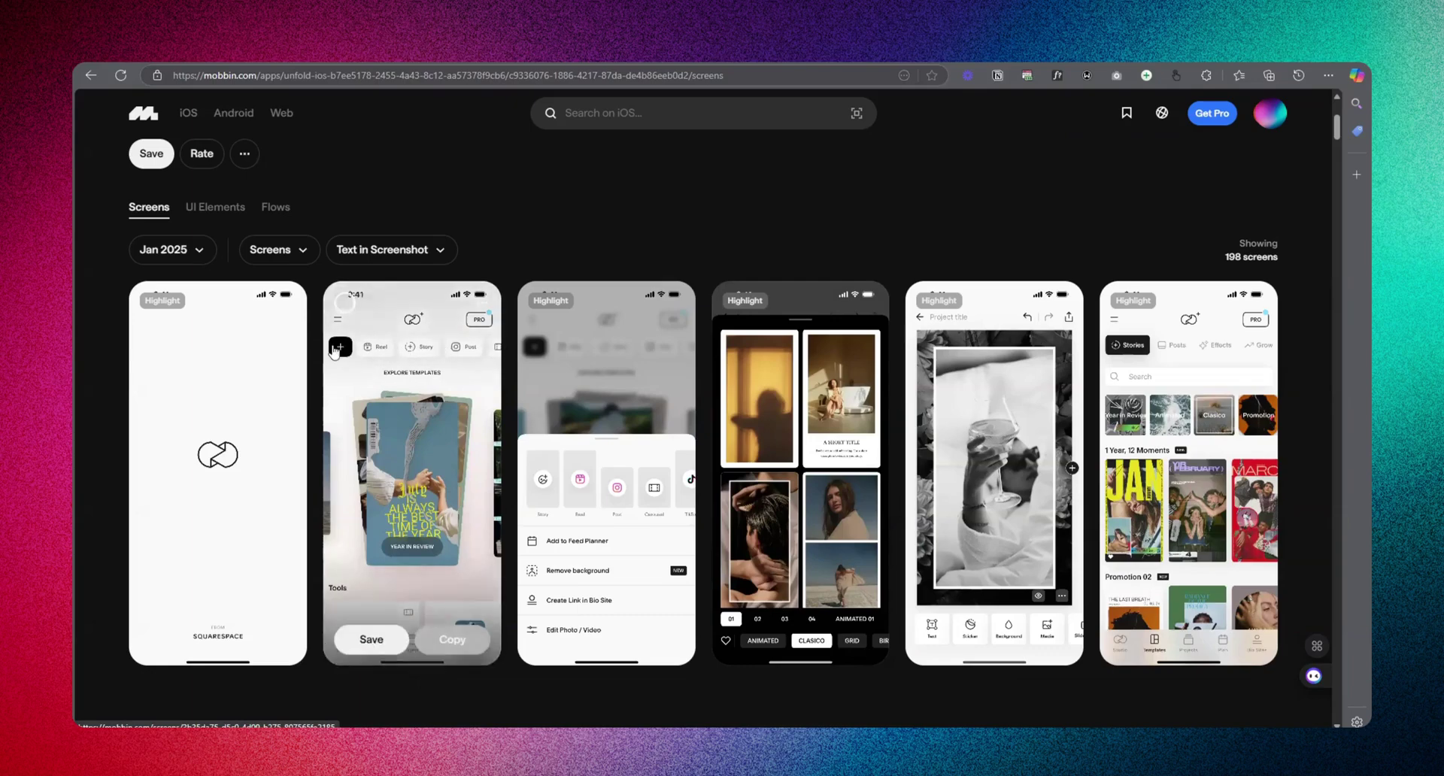
- Look over the Unfold iOS app's screens on Mobbin
scroll(1017, 470, "down", 6)
scroll(1017, 470, "up", 8)
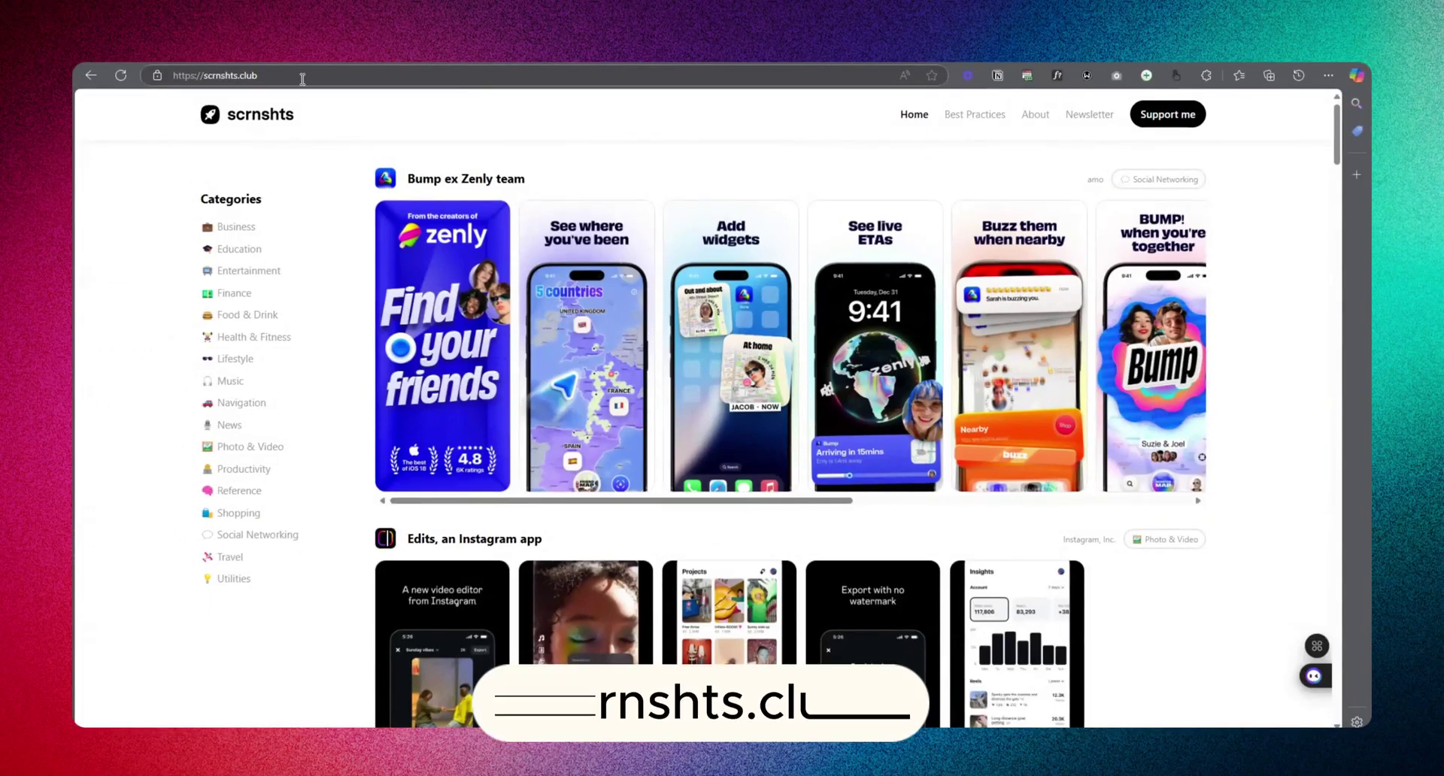
- Highlight the scrnshts.club address and view the full row of Bump app store screenshots
left_click(475, 72)
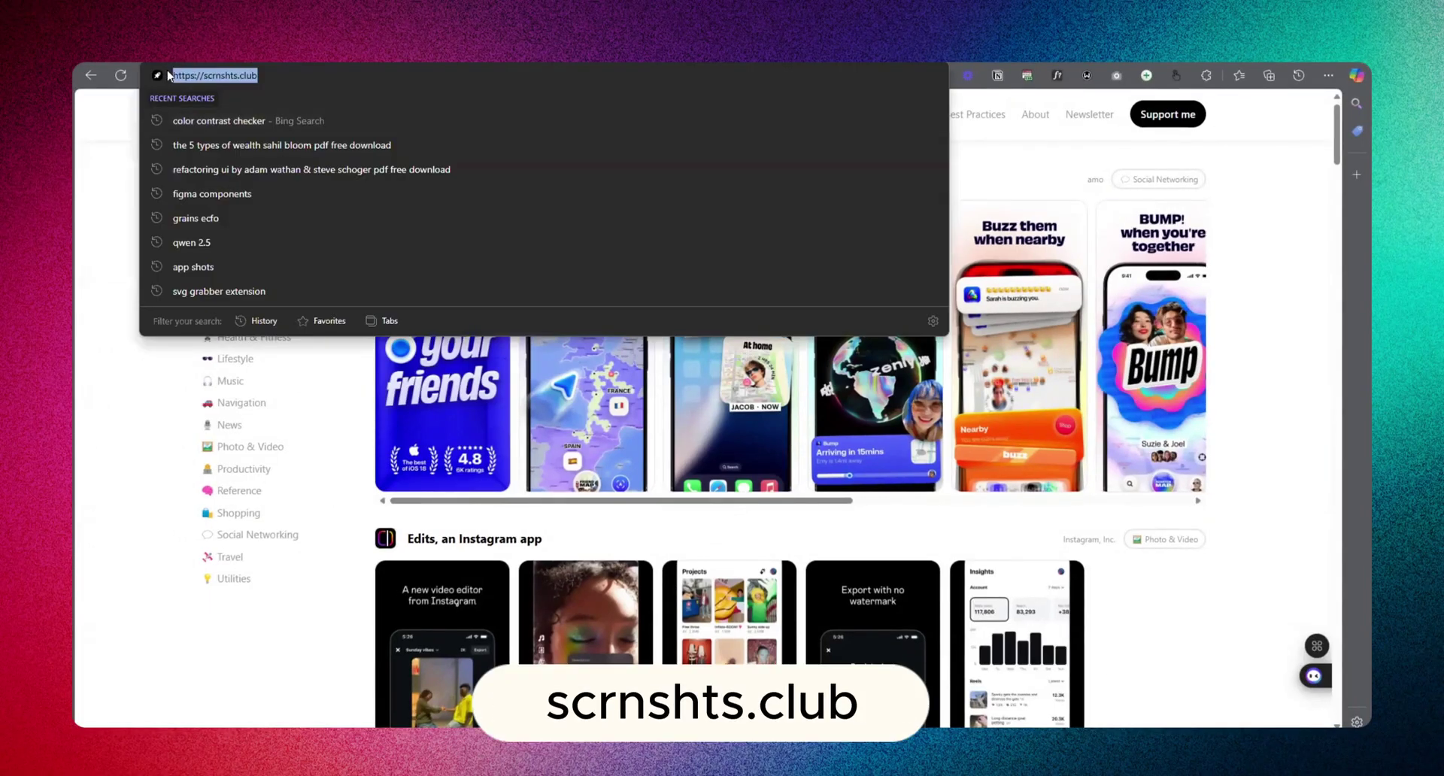
left_click(96, 261)
scroll(841, 360, "down", 3)
scroll(834, 421, "up", 3)
left_click_drag(865, 504, 1222, 508)
- View the full rows of Corner and Partiful app store screenshots
scroll(1255, 476, "down", 3)
scroll(1261, 490, "down", 3)
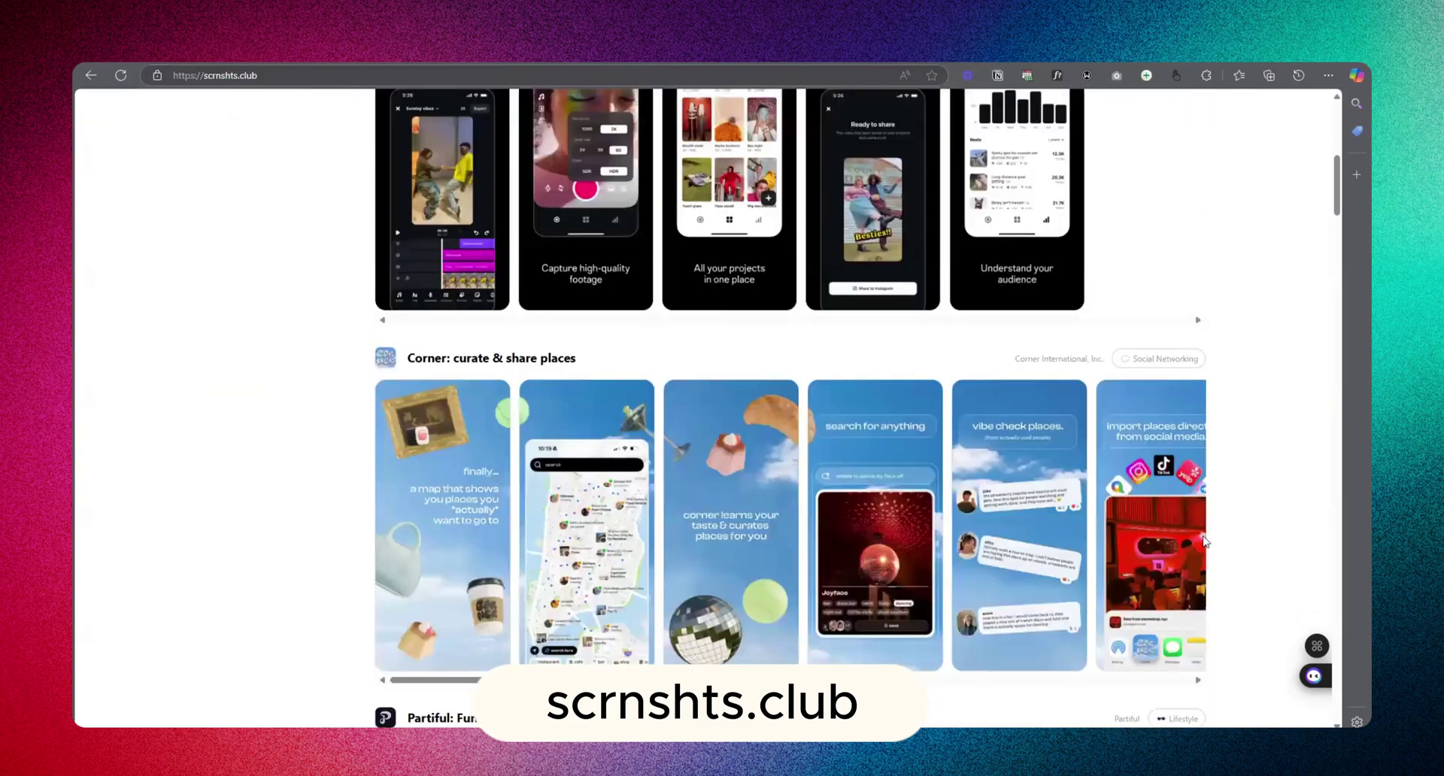
scroll(1134, 667, "right", 5)
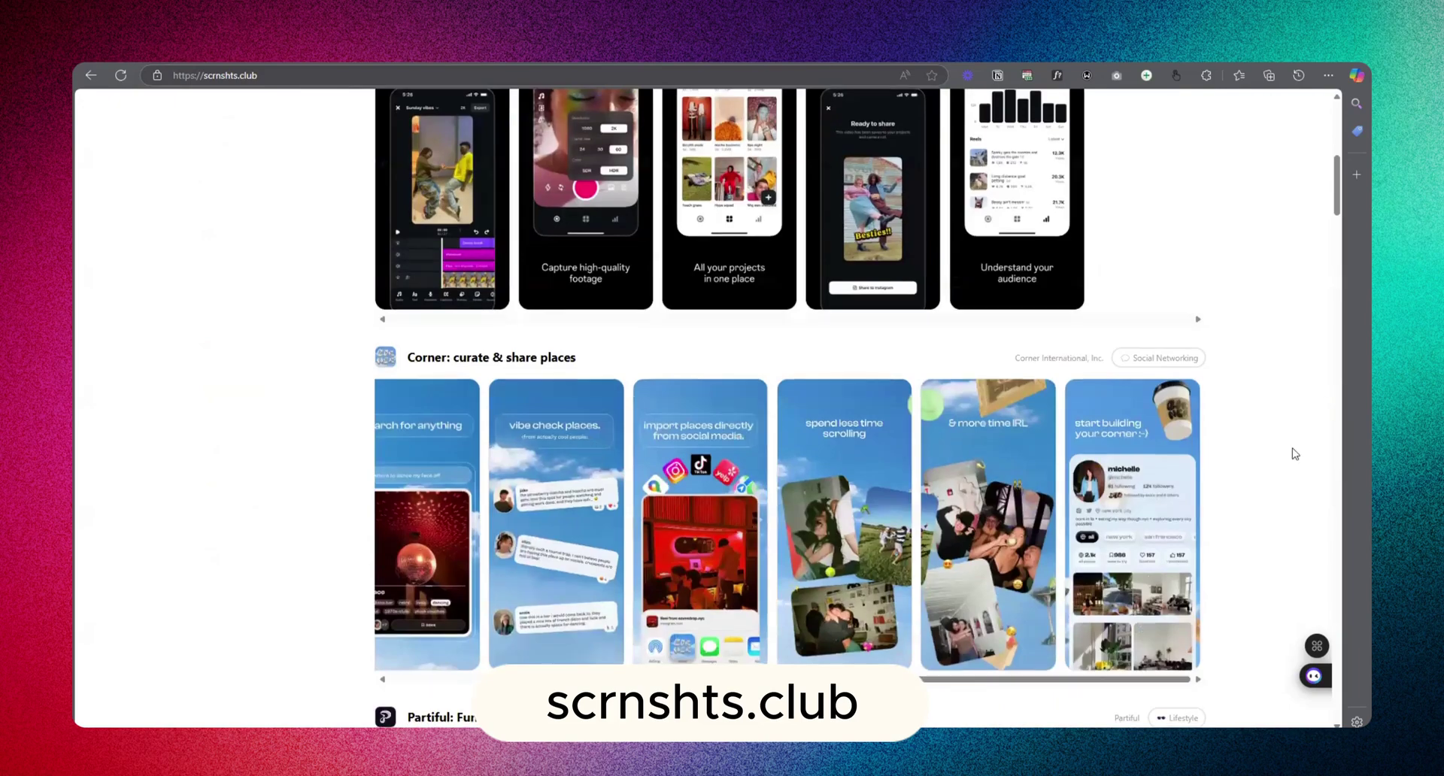
scroll(1292, 462, "down", 4)
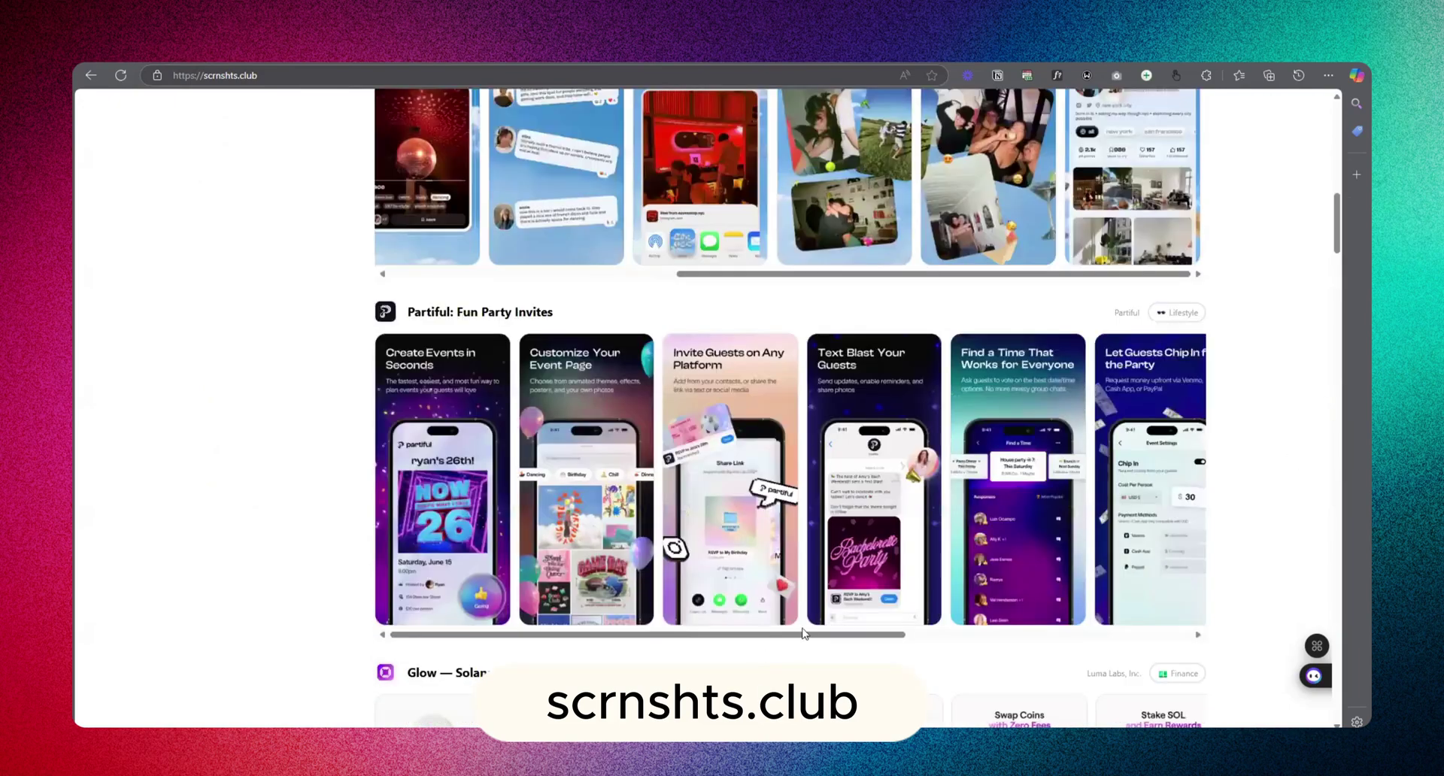
scroll(791, 636, "right", 5)
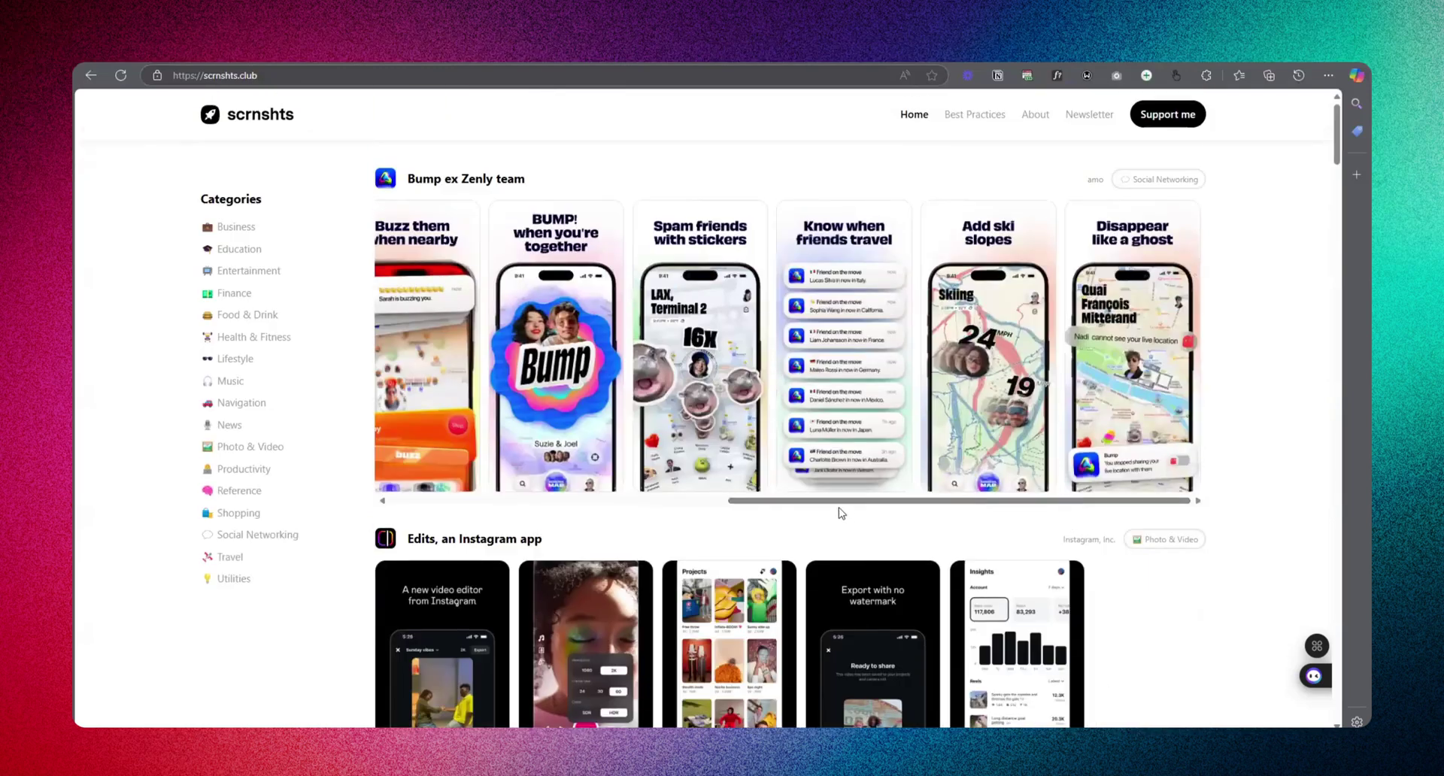
- Go through the Bump screenshots again from start to end and continue down the app listings to Luma
left_click_drag(838, 505, 461, 499)
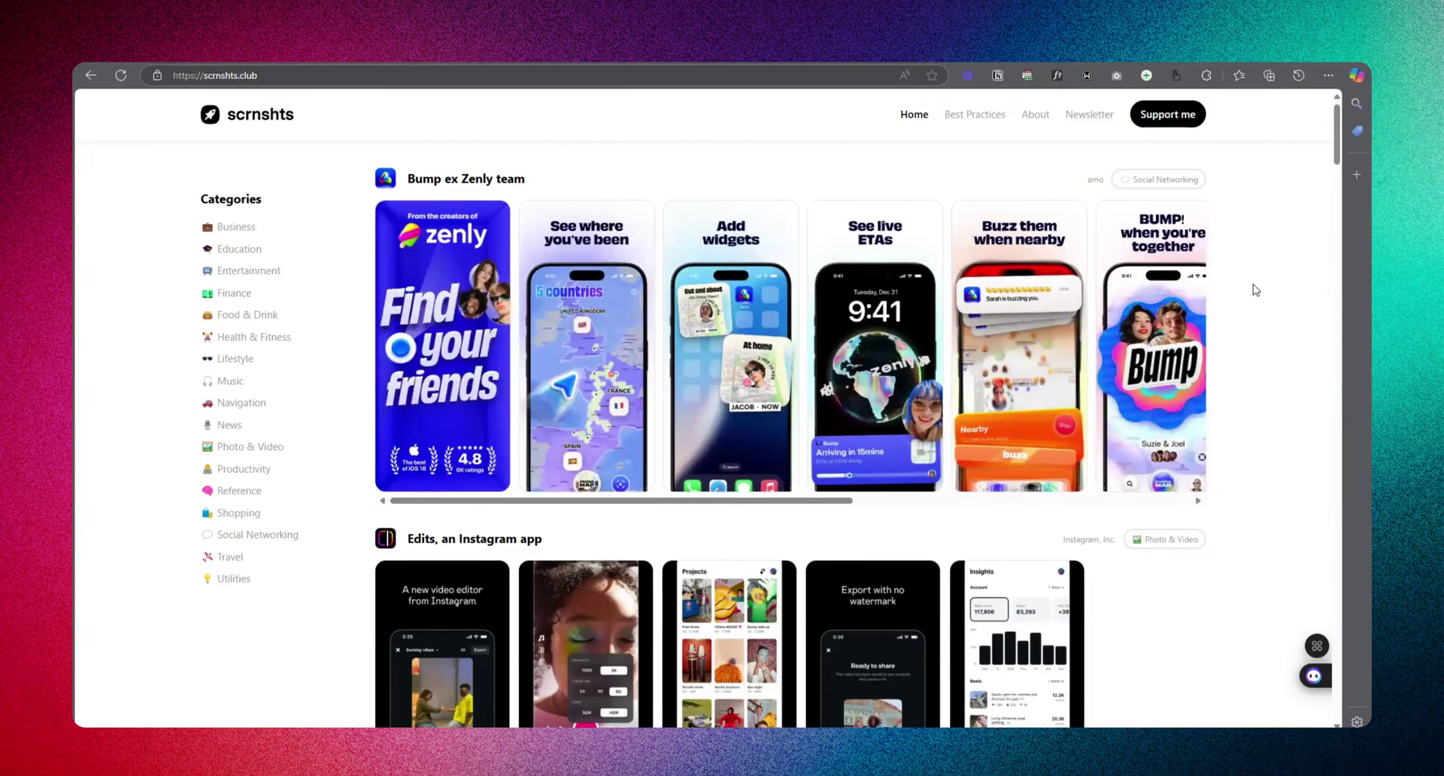
left_click_drag(775, 505, 1222, 500)
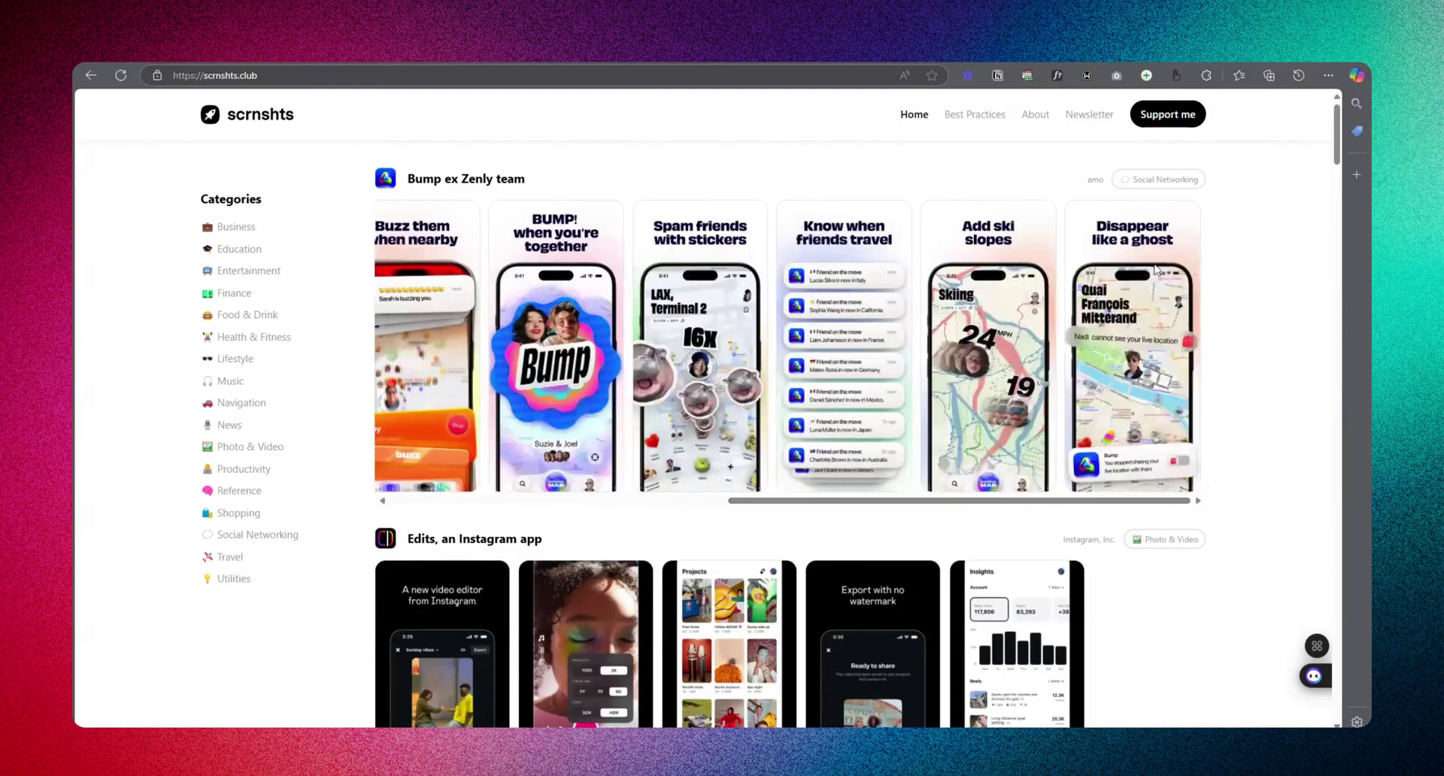
scroll(1215, 432, "down", 5)
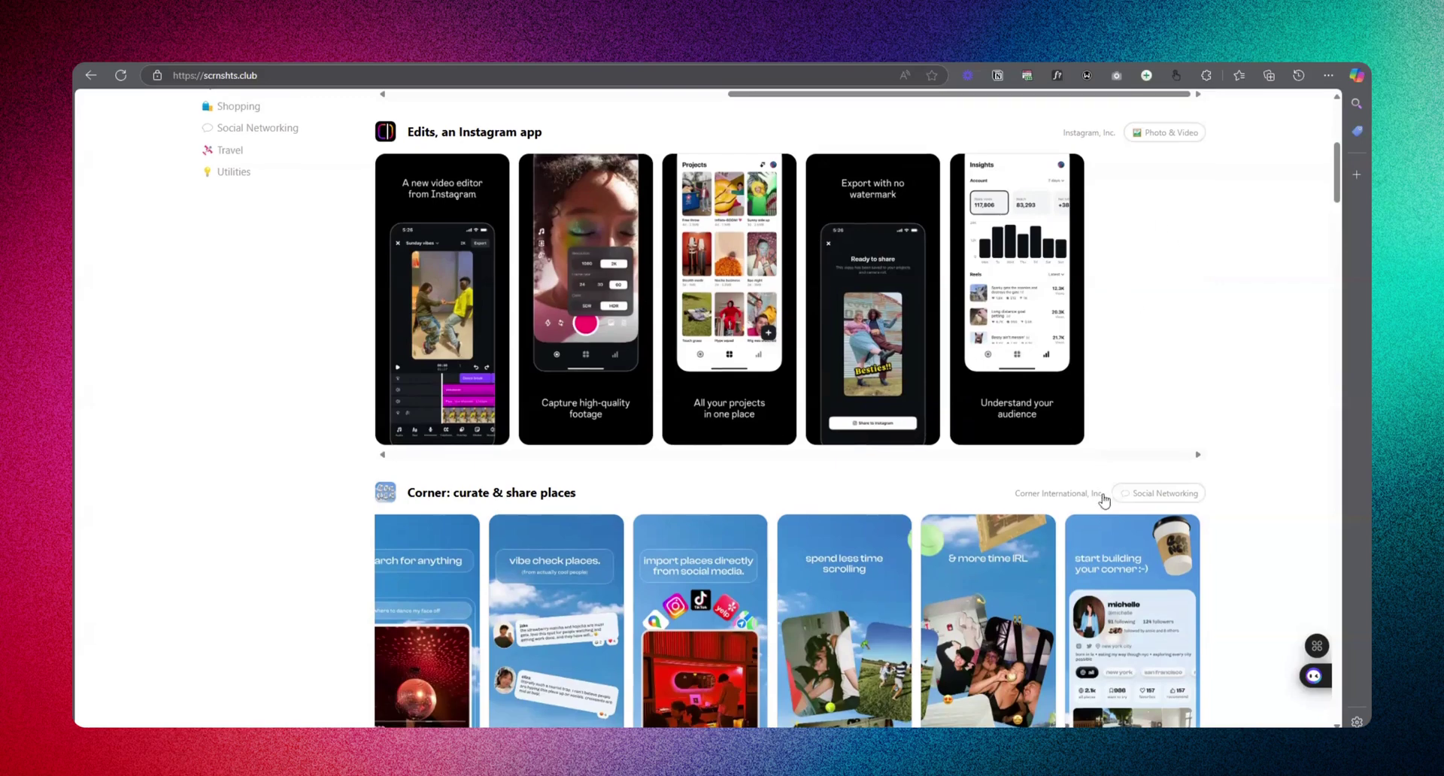
scroll(1181, 506, "down", 3)
scroll(1181, 506, "down", 3)
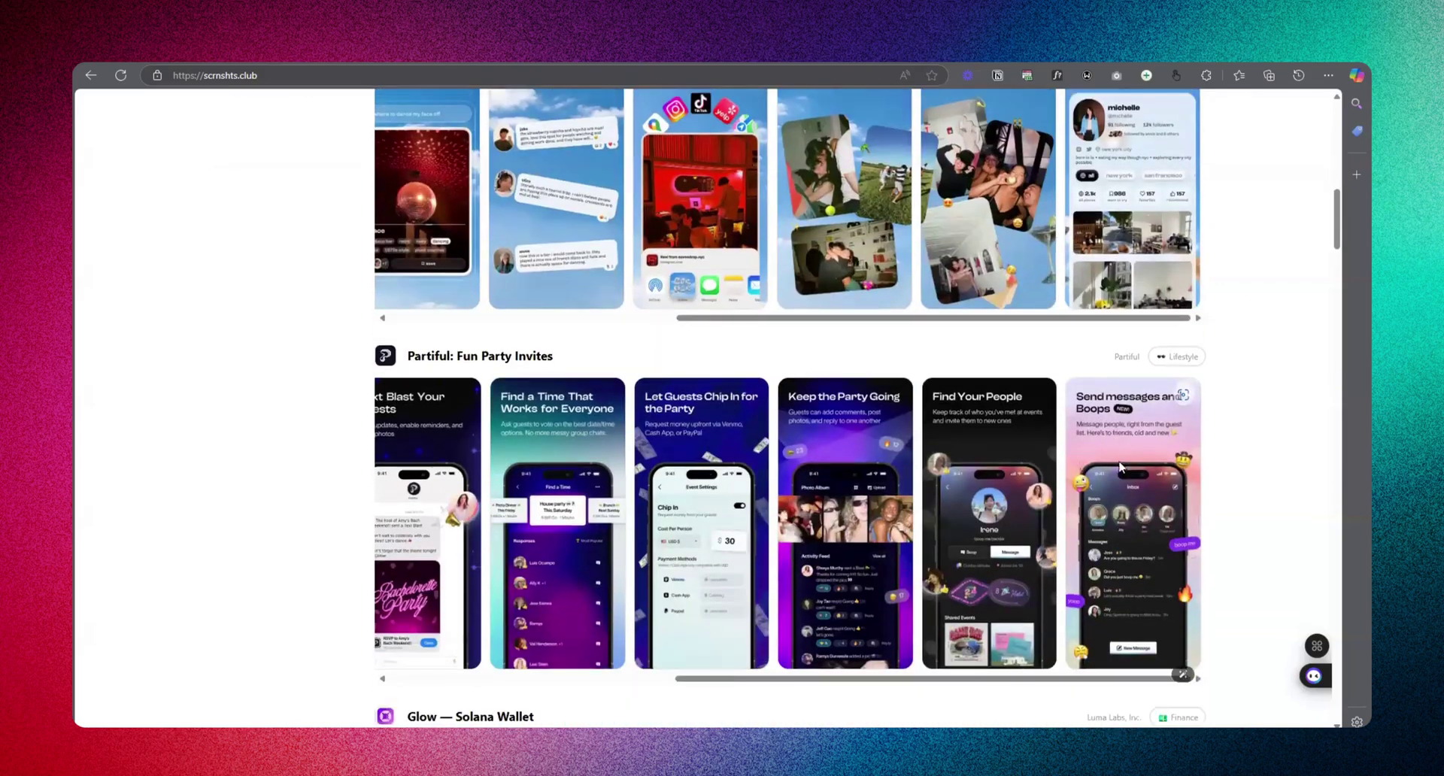
scroll(1088, 450, "down", 8)
scroll(845, 469, "down", 5)
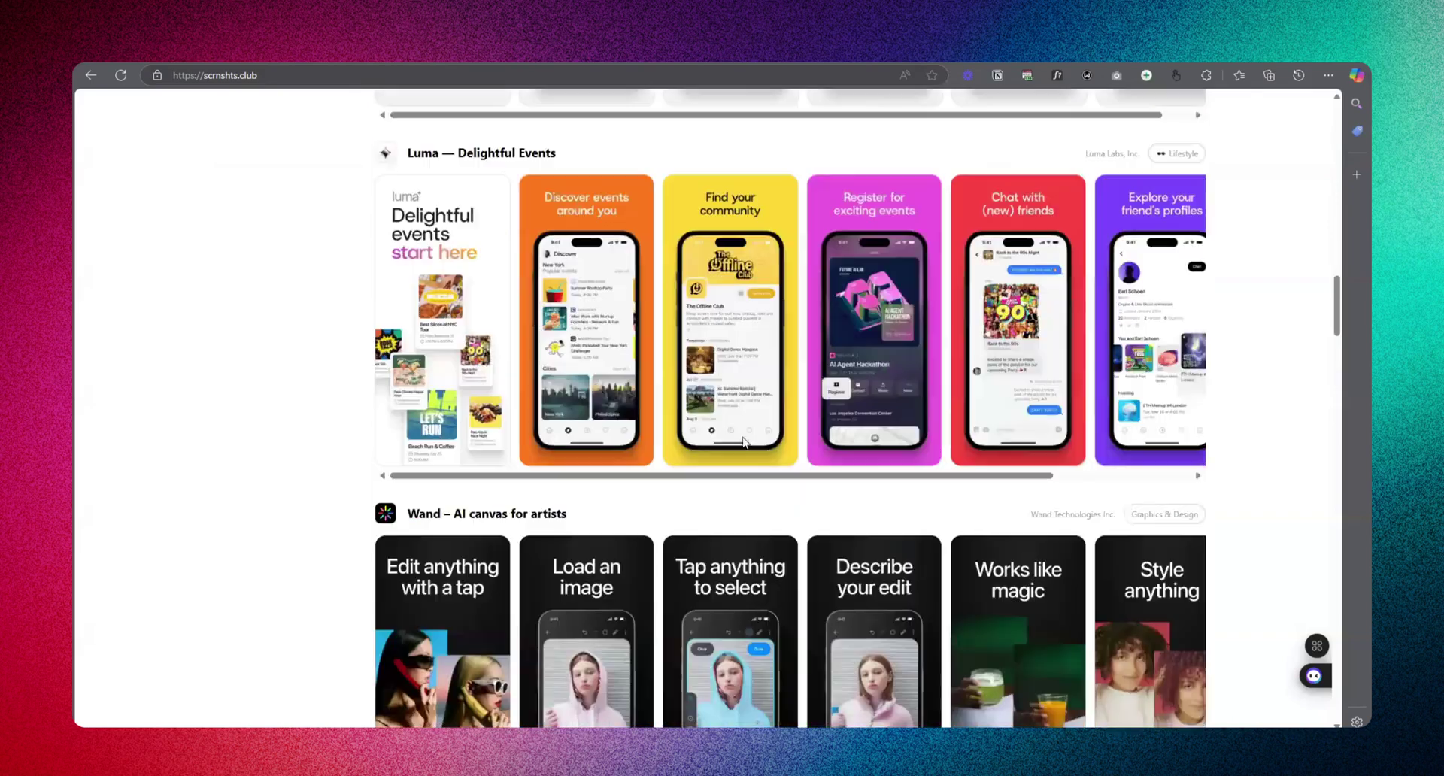
- View the Luma screenshot row to its end and back, and look over the Wand, Grok and Etsy listings
scroll(865, 413, "up", 1)
left_click_drag(799, 412, 937, 412)
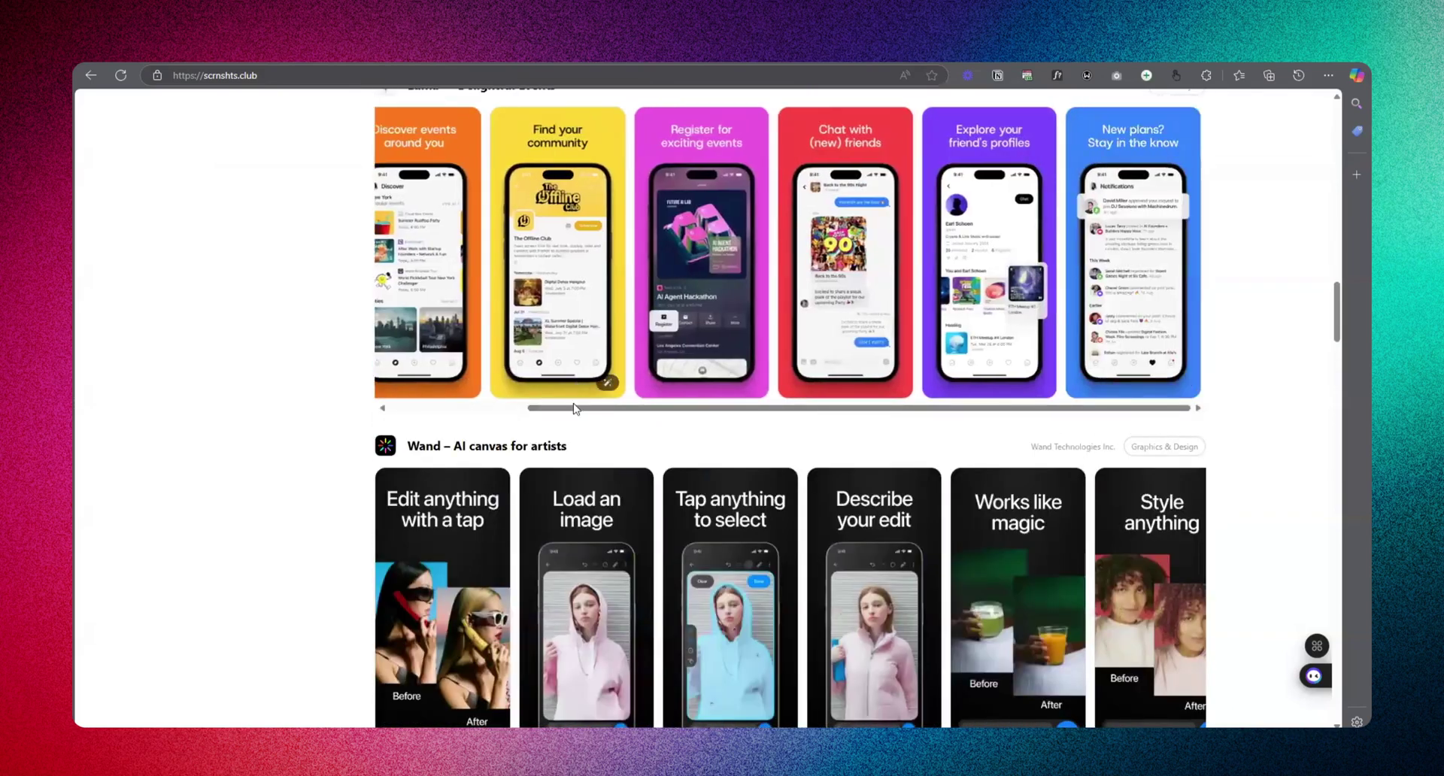
left_click_drag(576, 409, 438, 409)
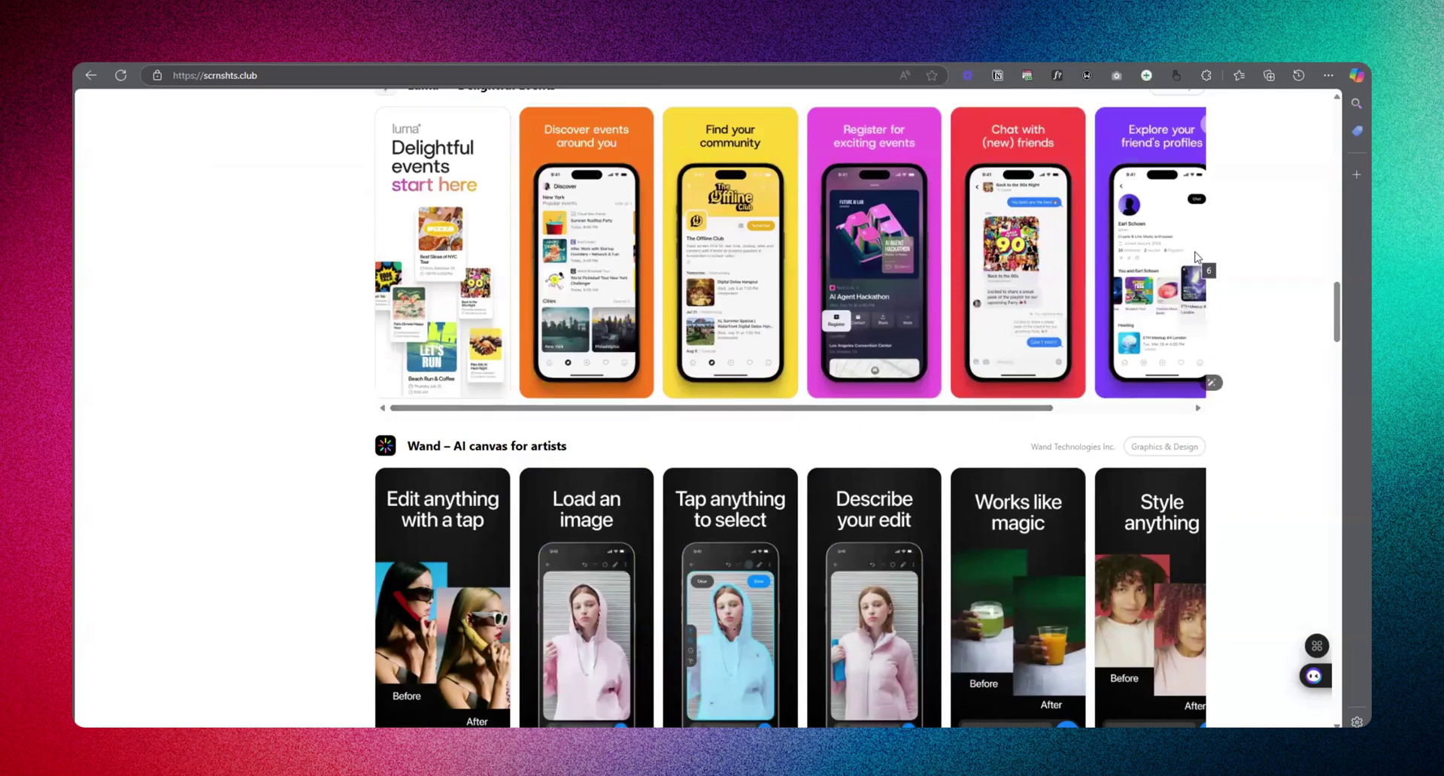
scroll(1157, 441, "down", 3)
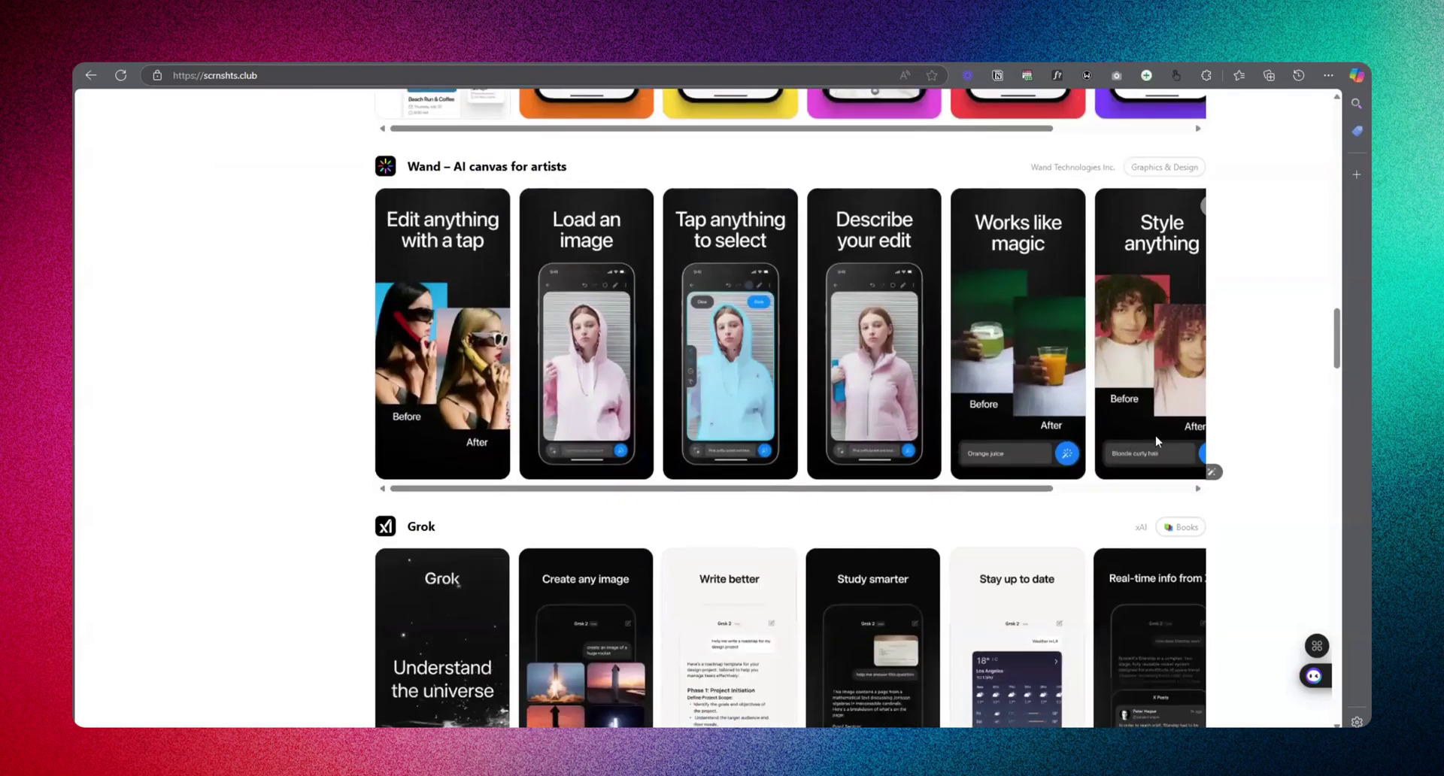
scroll(1156, 441, "down", 7)
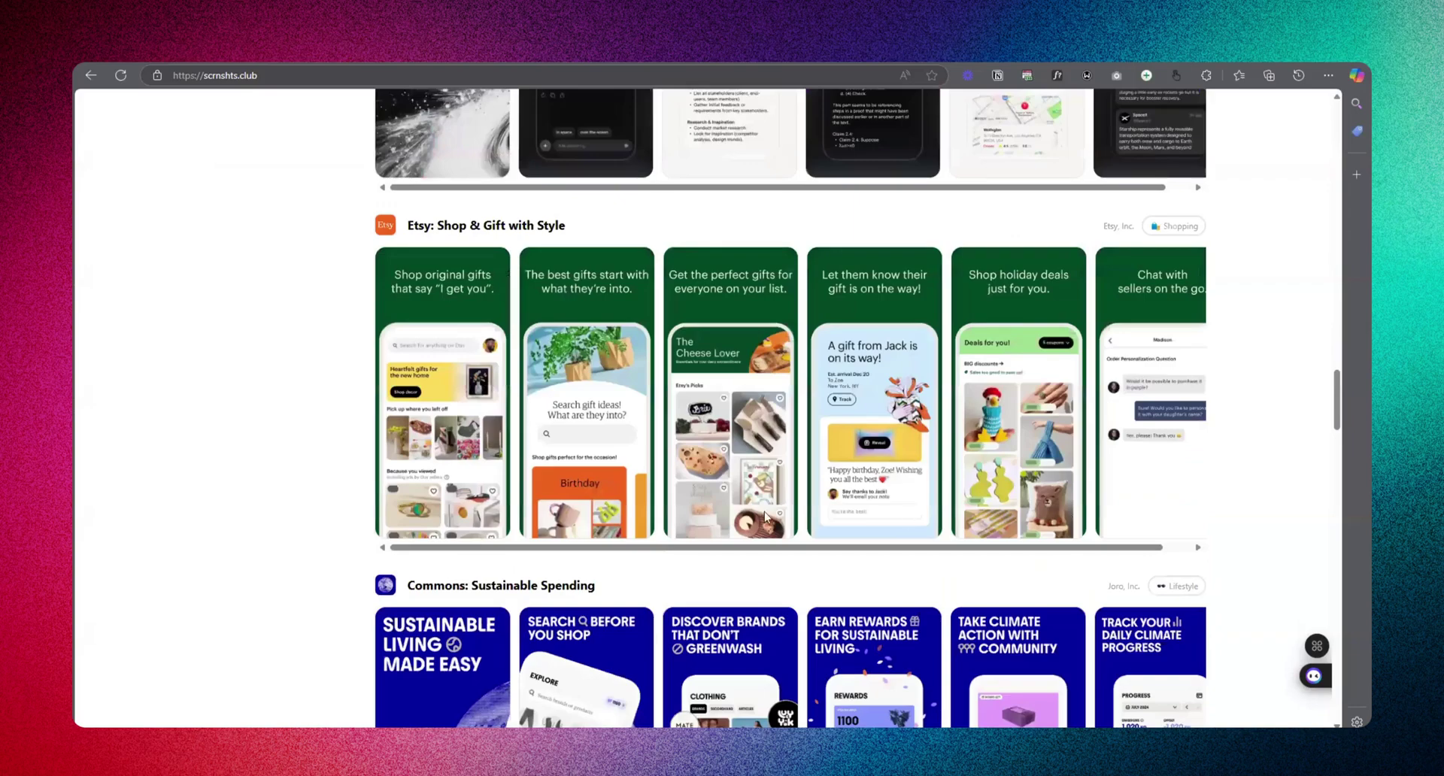
- Look over the remaining app listings from Commons through NYT Cooking and return to the start of the gallery
scroll(1208, 375, "down", 9)
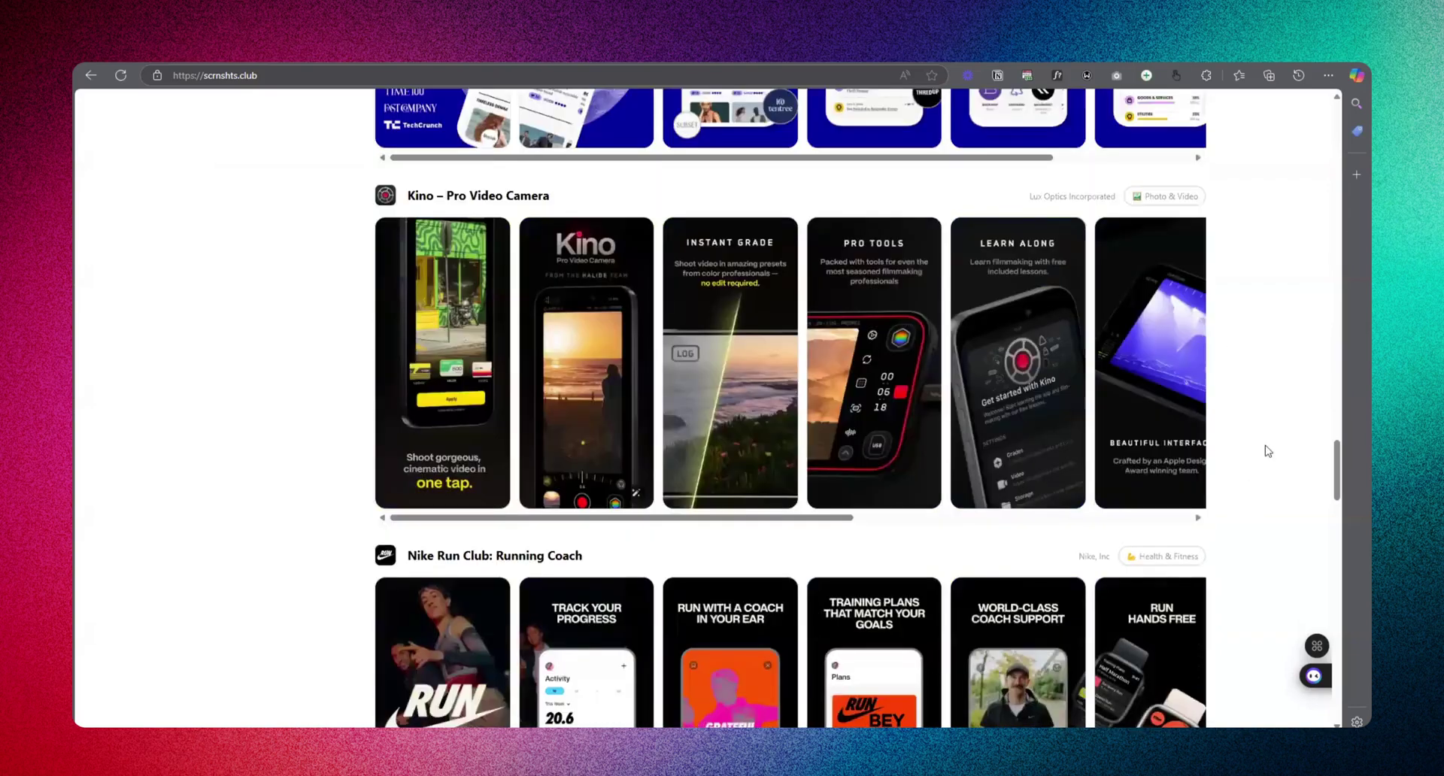
scroll(574, 367, "down", 13)
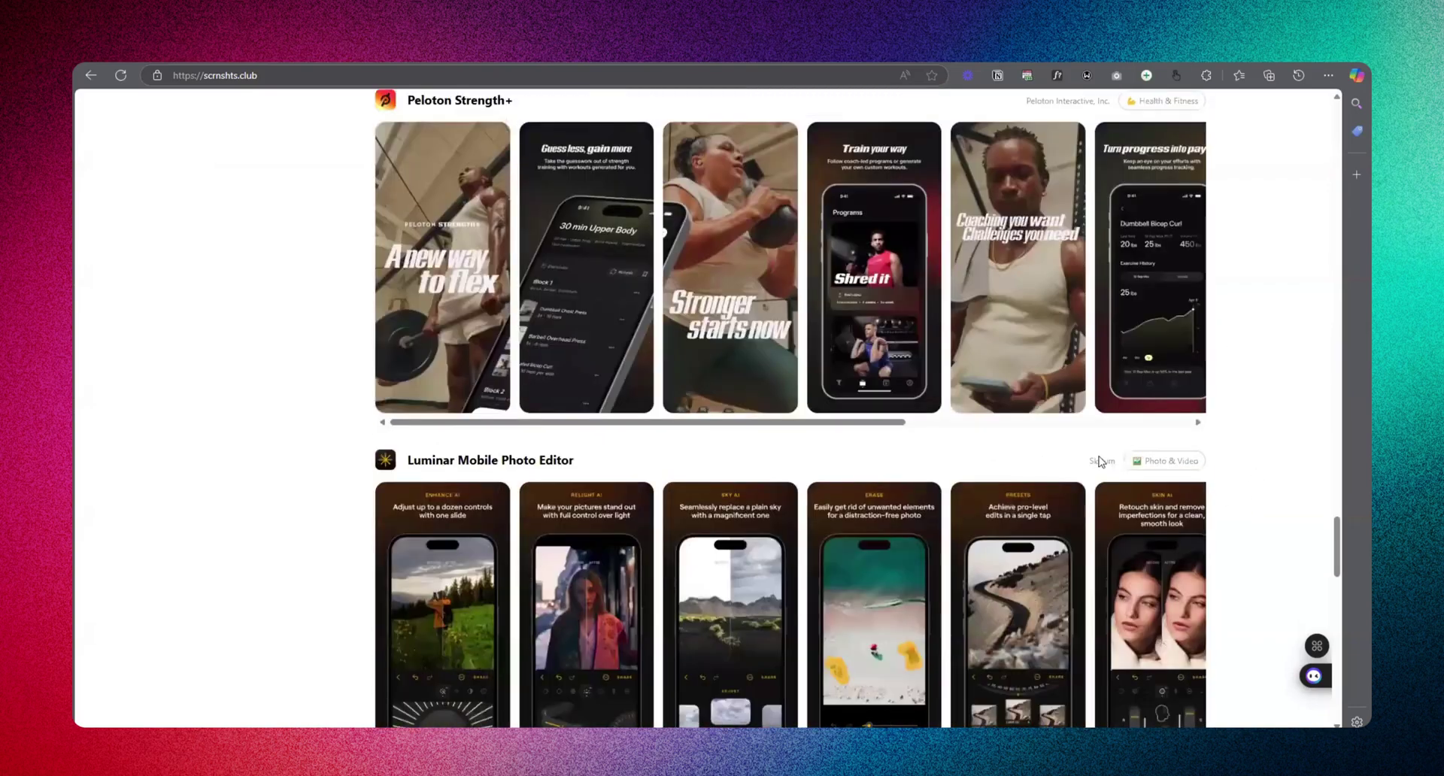
scroll(1316, 638, "down", 4)
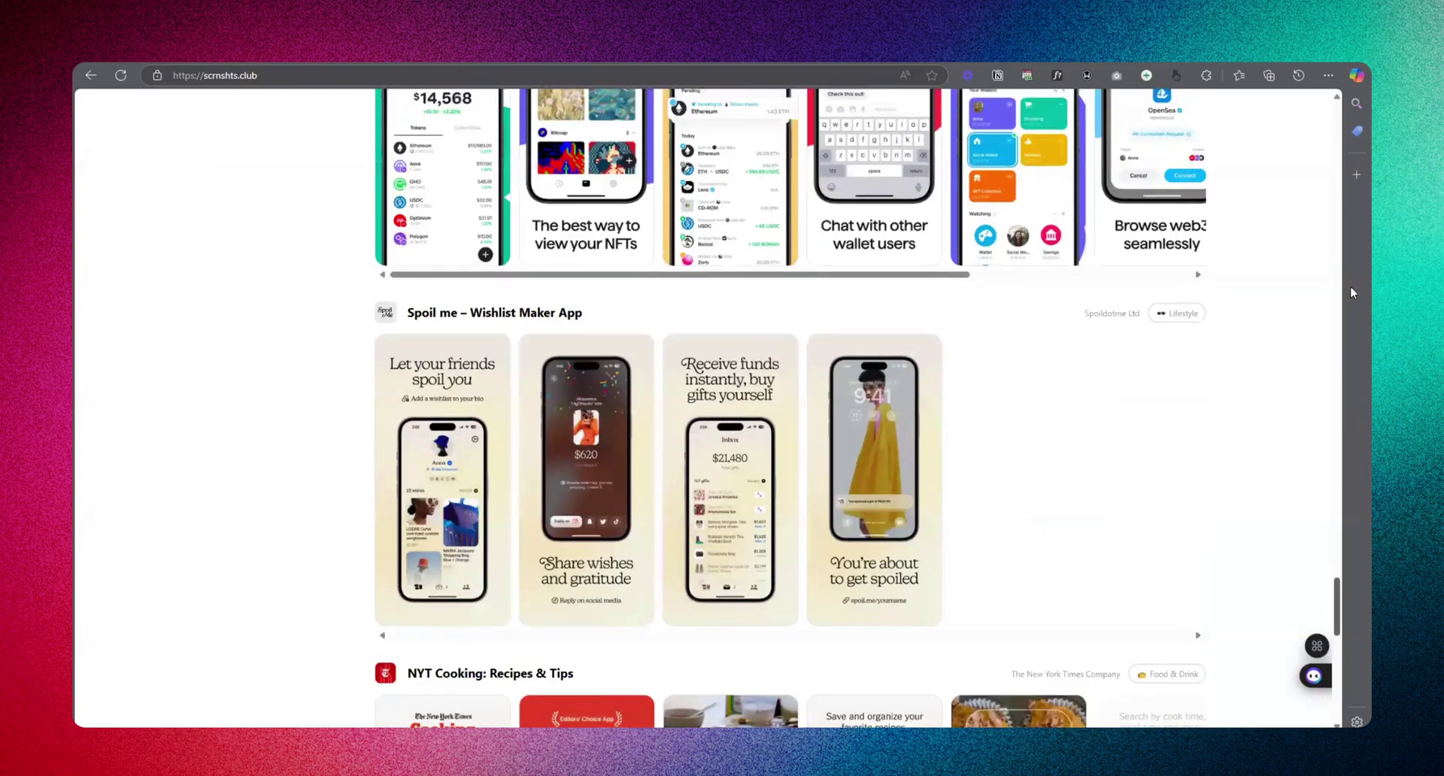
key("Home")
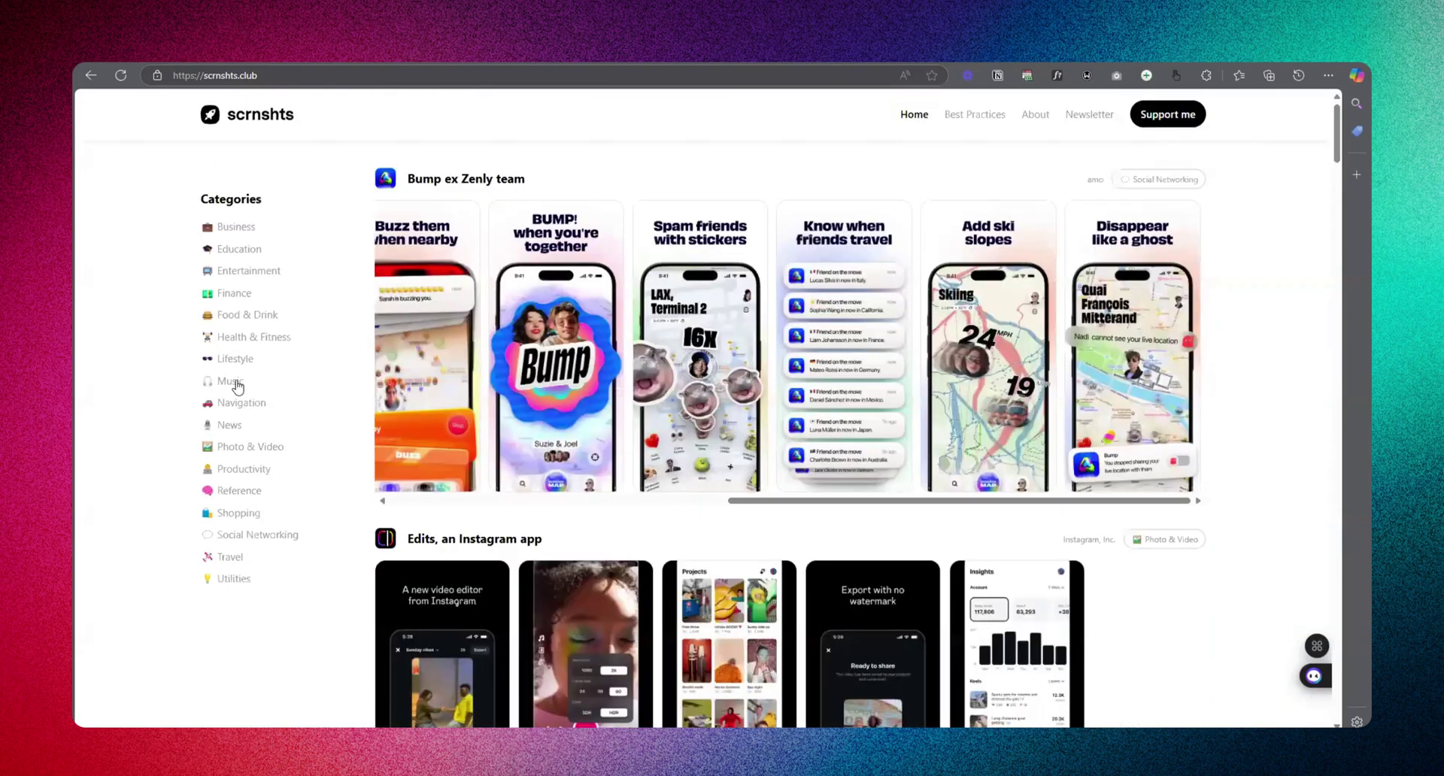
- Open the Business category and look through its app screenshots down to Pleo and Shopify, returning to the start
left_click(241, 228)
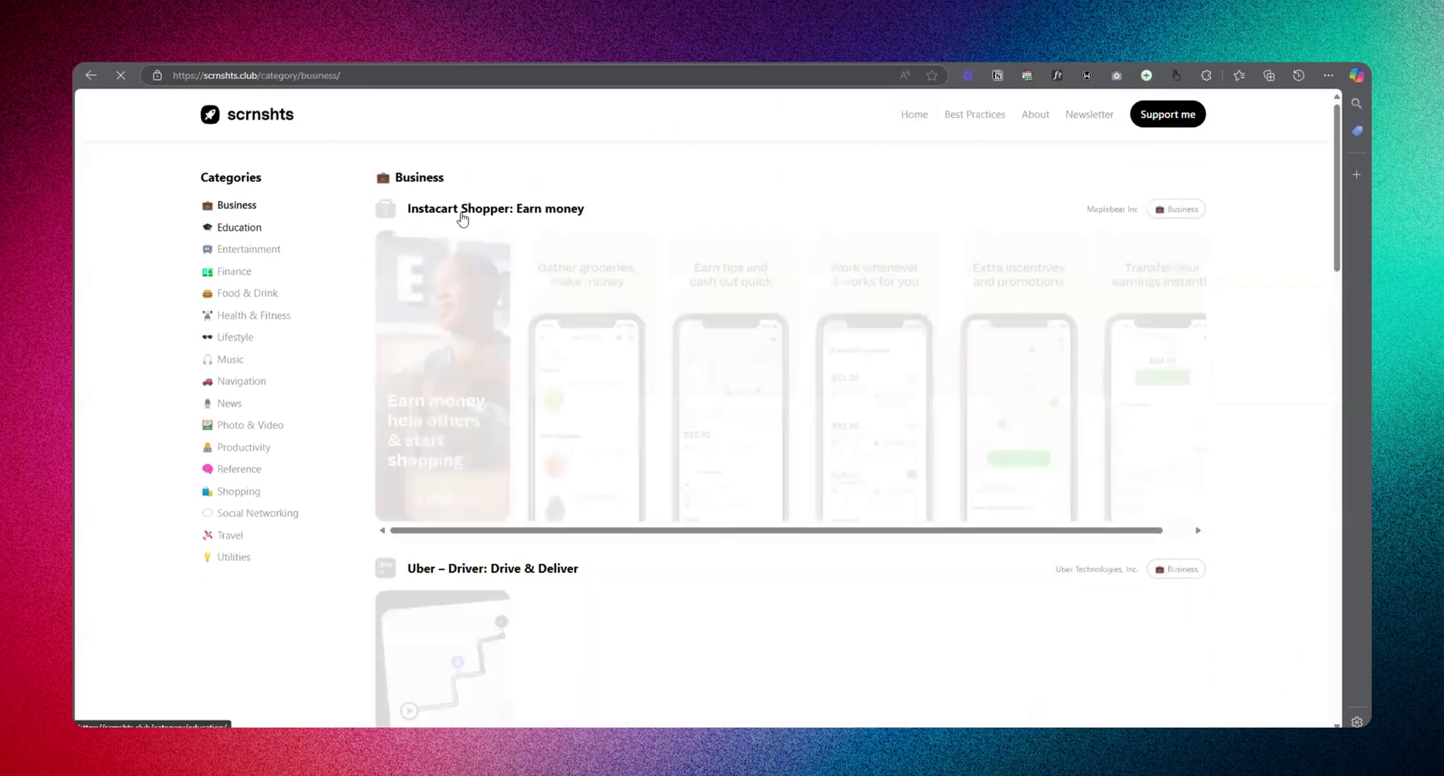
scroll(557, 293, "down", 3)
scroll(482, 316, "up", 3)
scroll(1164, 353, "down", 13)
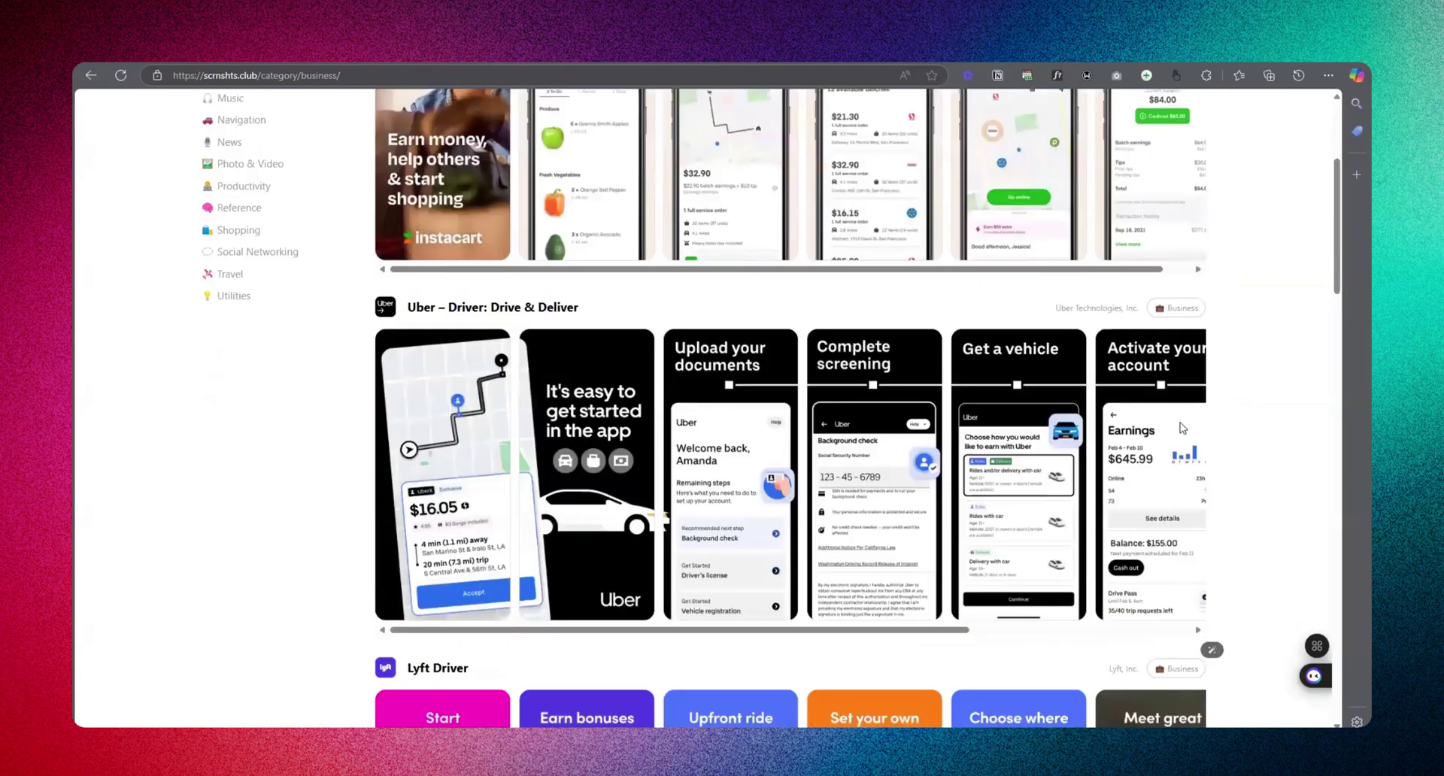
scroll(1065, 574, "down", 2)
scroll(940, 488, "down", 3)
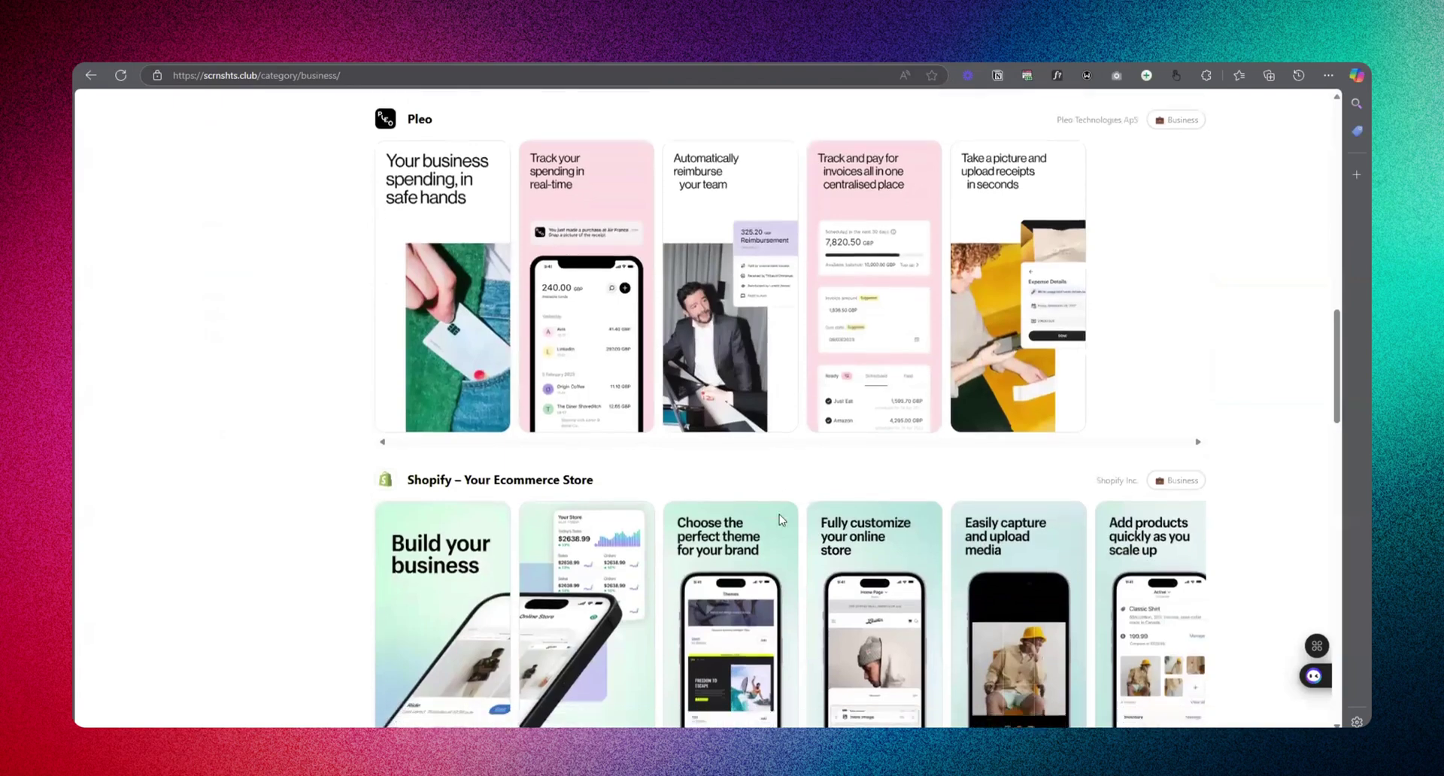
scroll(1071, 340, "up", 10)
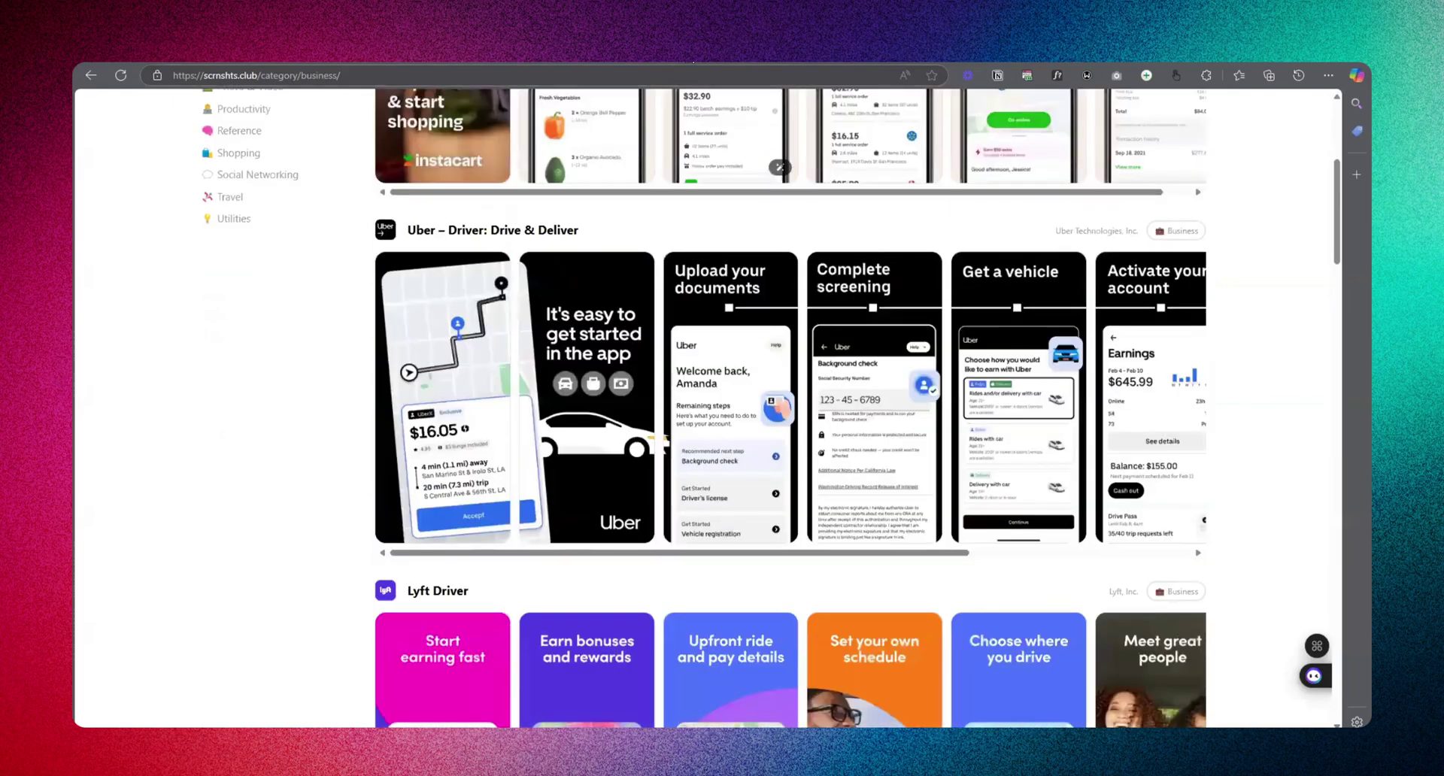
scroll(937, 359, "up", 5)
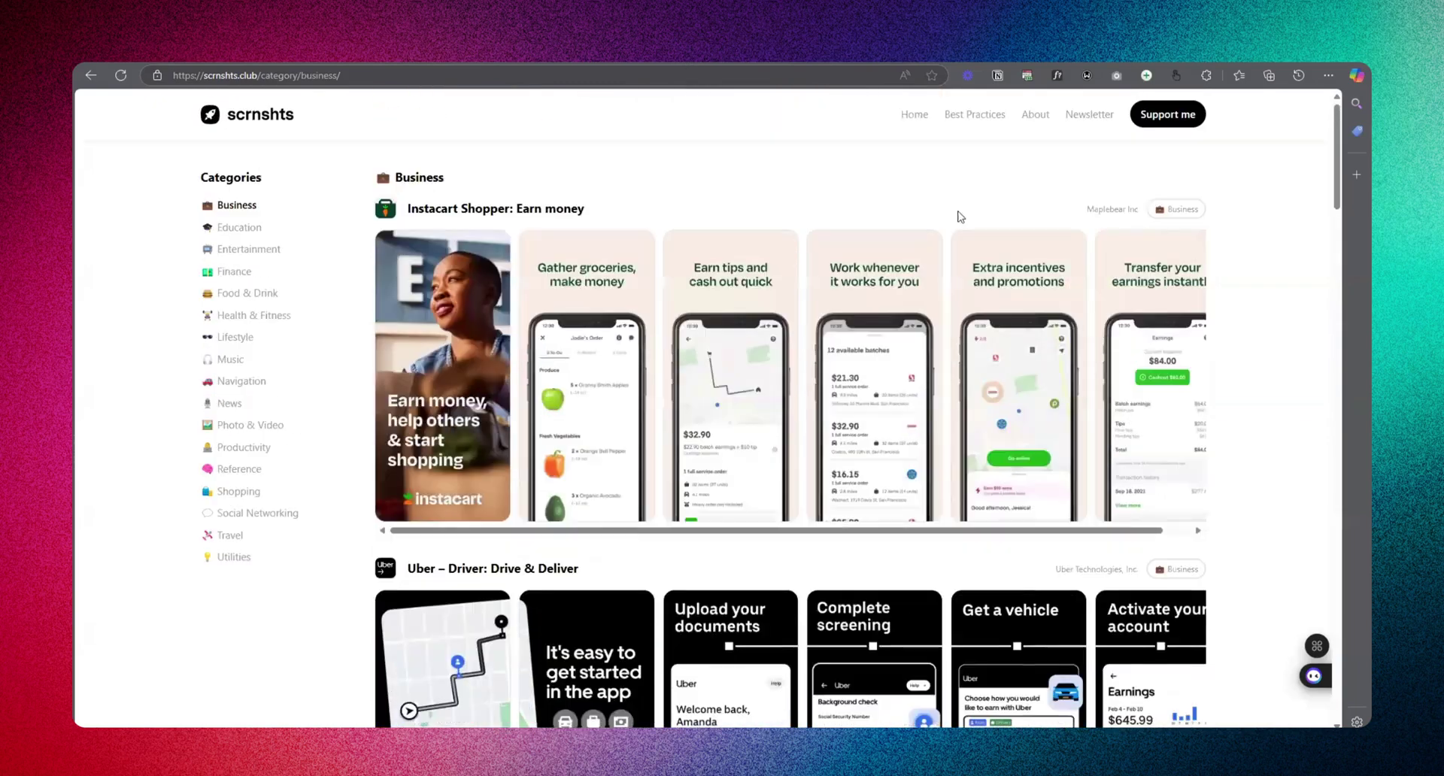
- Open the Best Practices page and read its advice on storytelling, screenshot dimensions and creating great screenshots
left_click(977, 117)
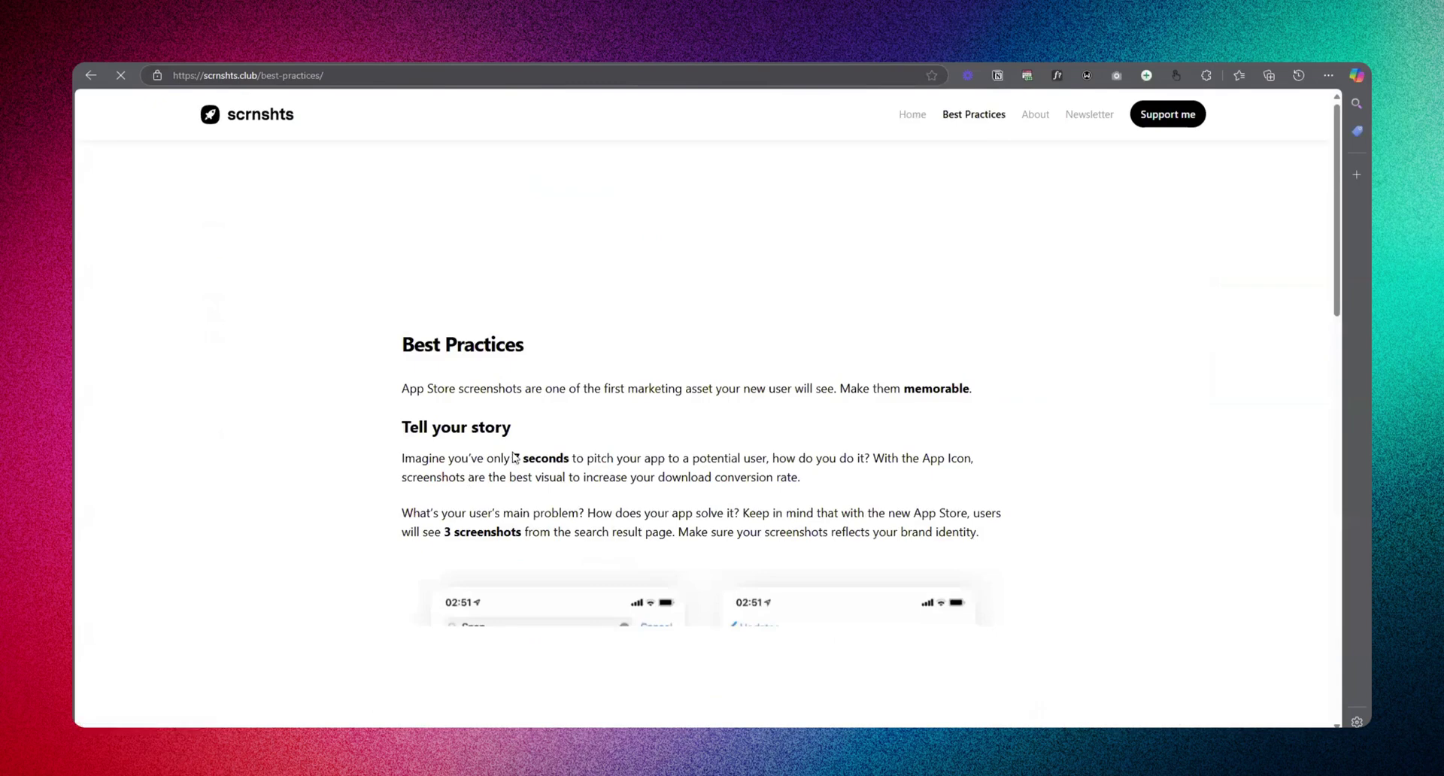
scroll(1018, 540, "down", 3)
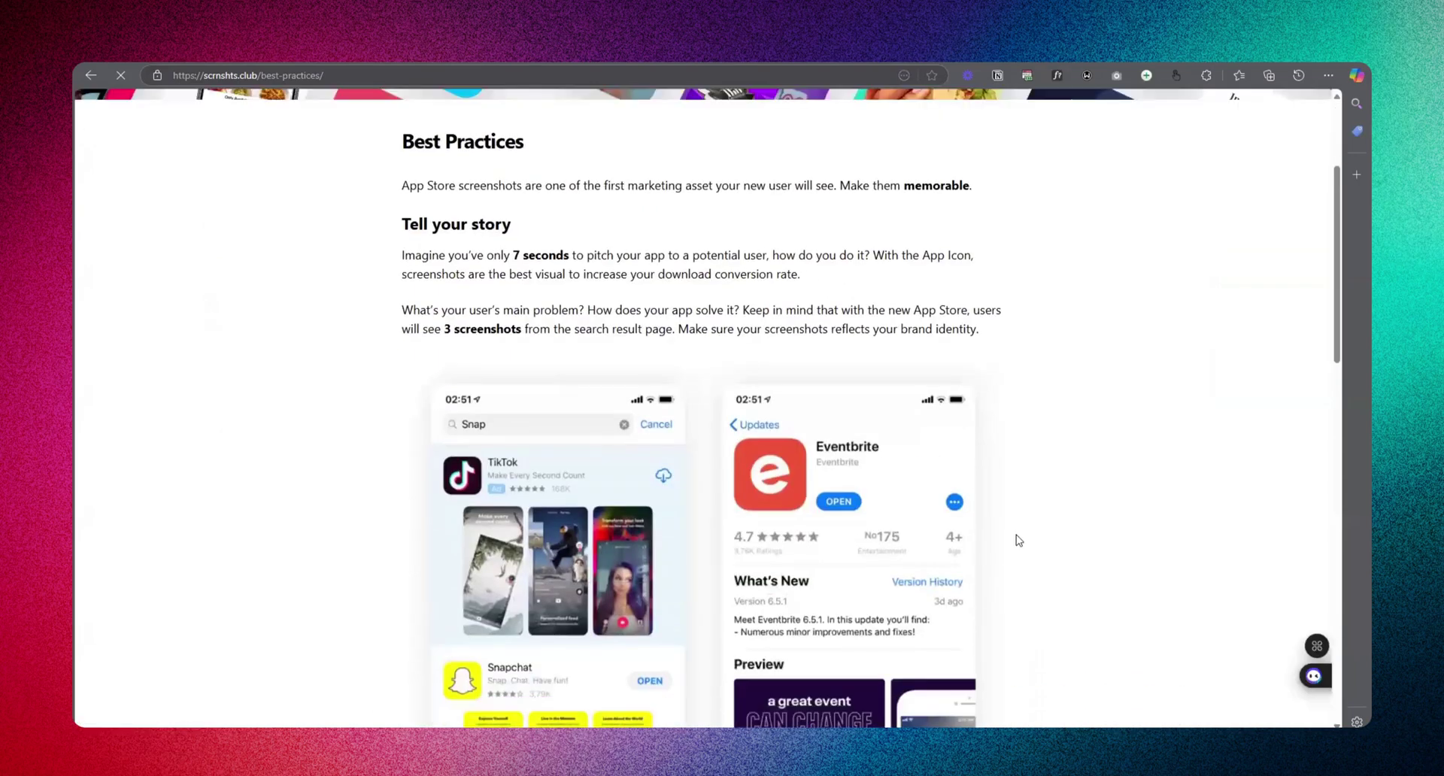
scroll(864, 370, "up", 3)
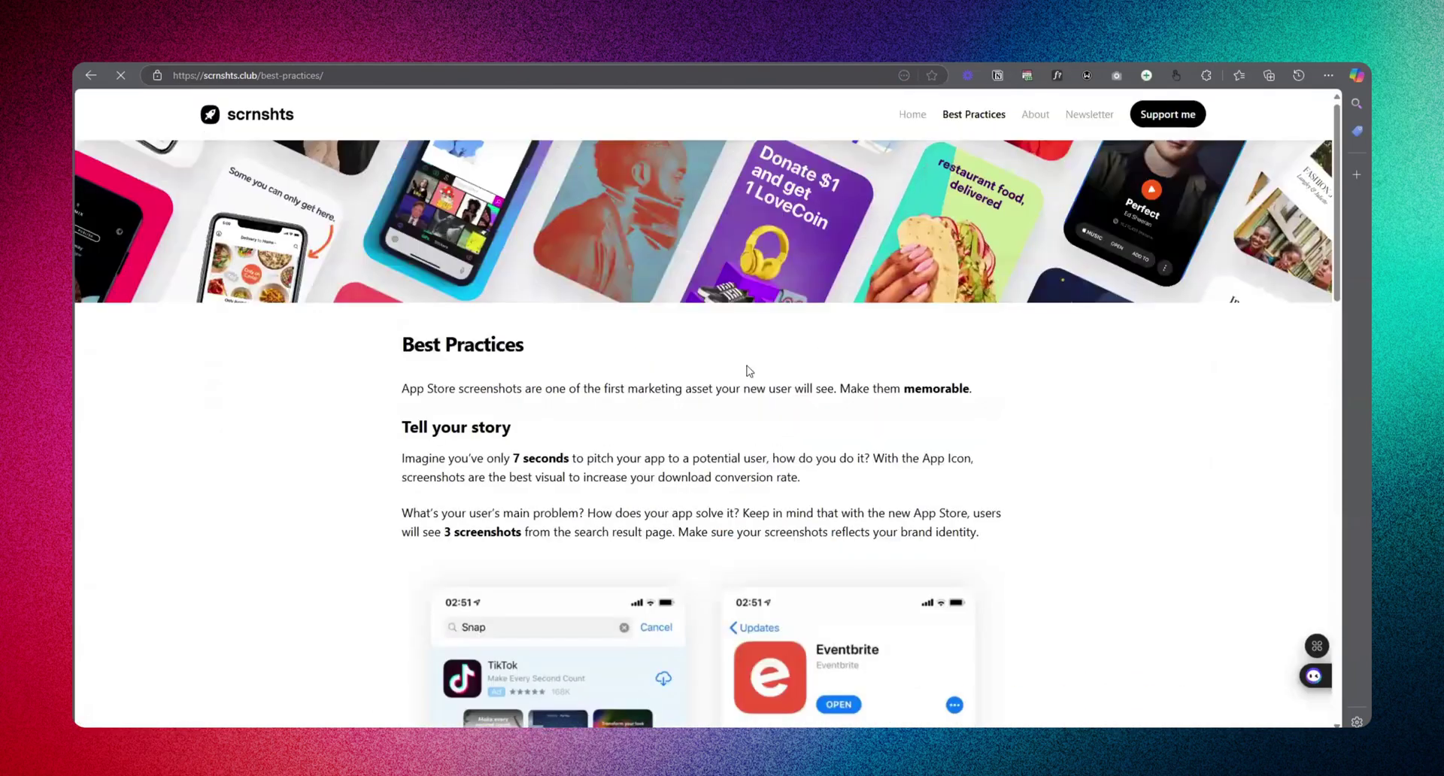
scroll(995, 396, "down", 12)
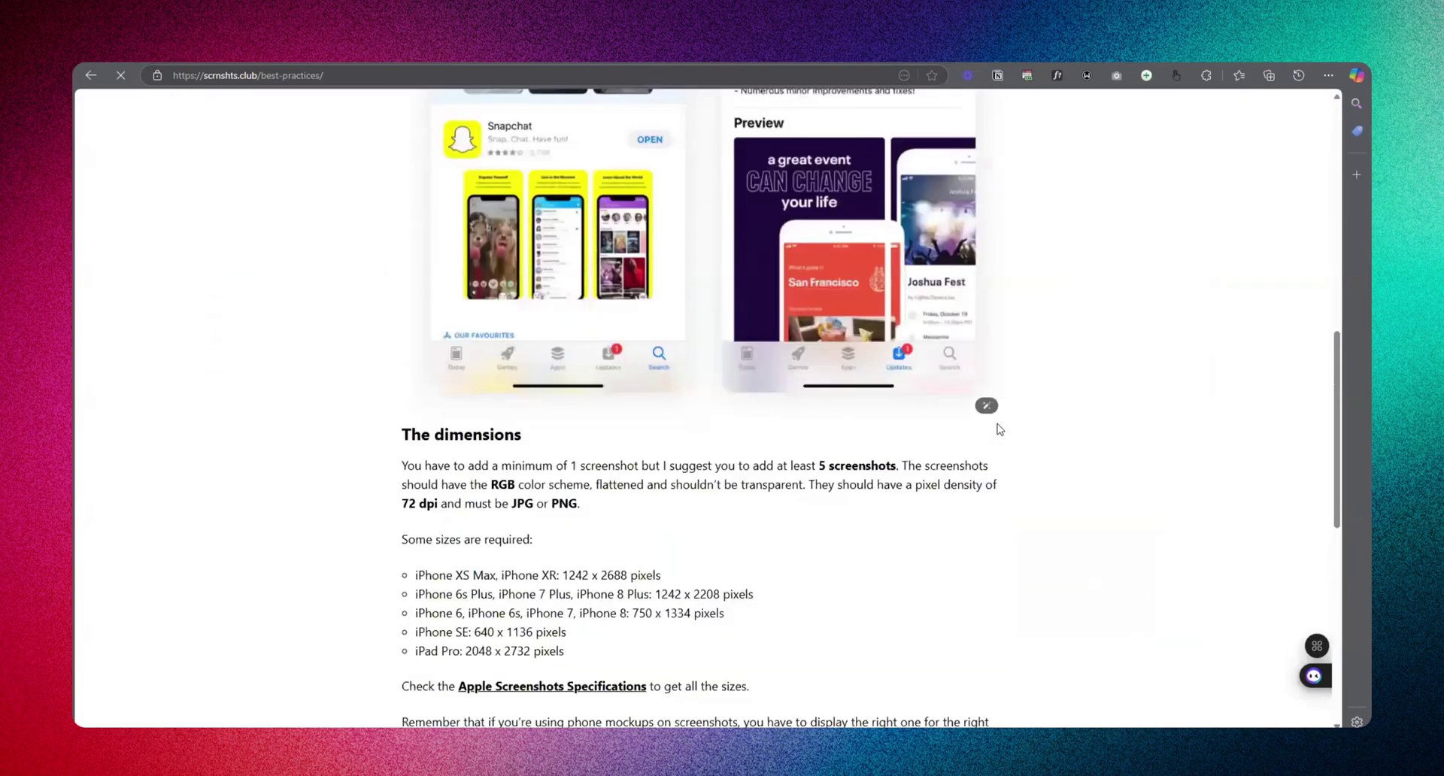
scroll(999, 429, "down", 3)
scroll(440, 406, "up", 2)
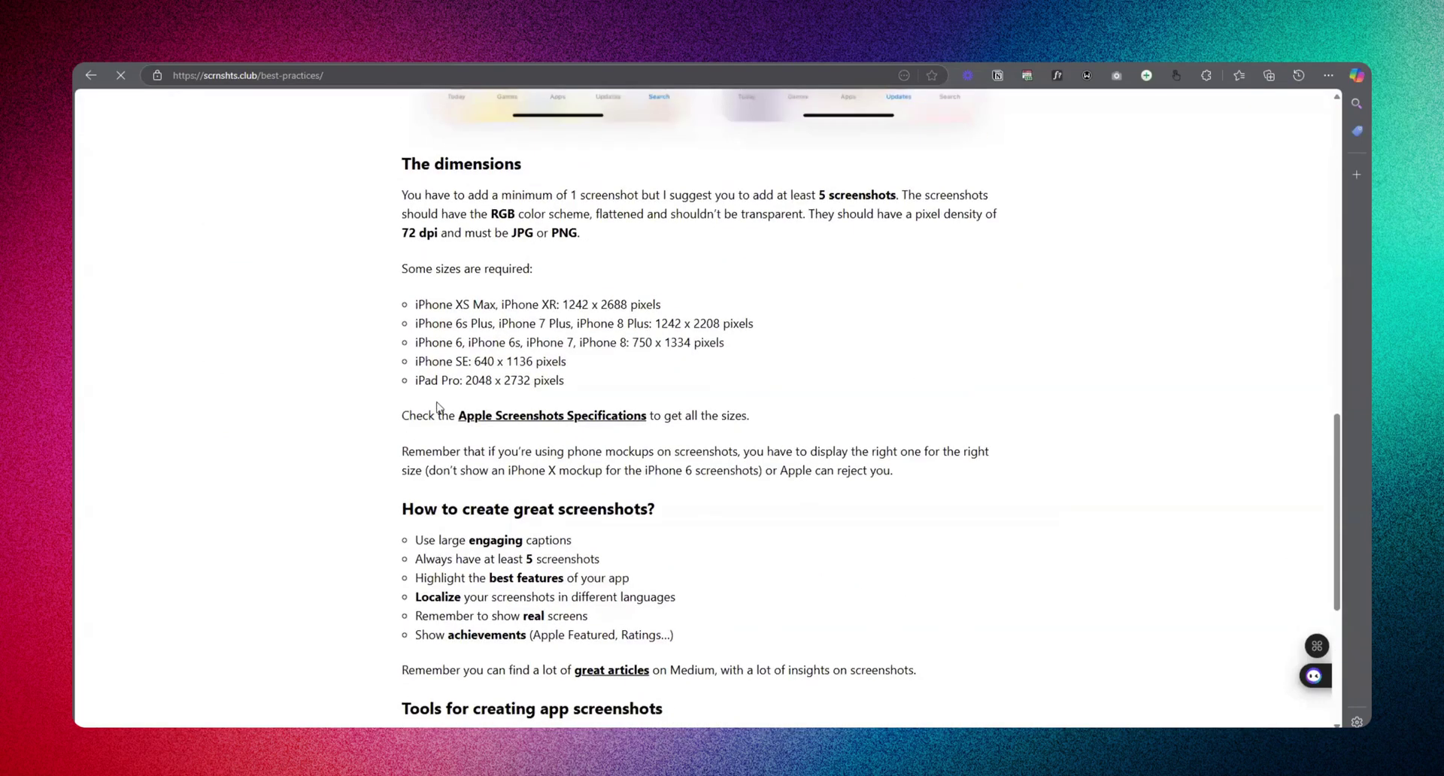
- Open the linked Apple Screenshots Specifications and expand the iPhone section to view its required screenshot sizes
left_click(540, 417)
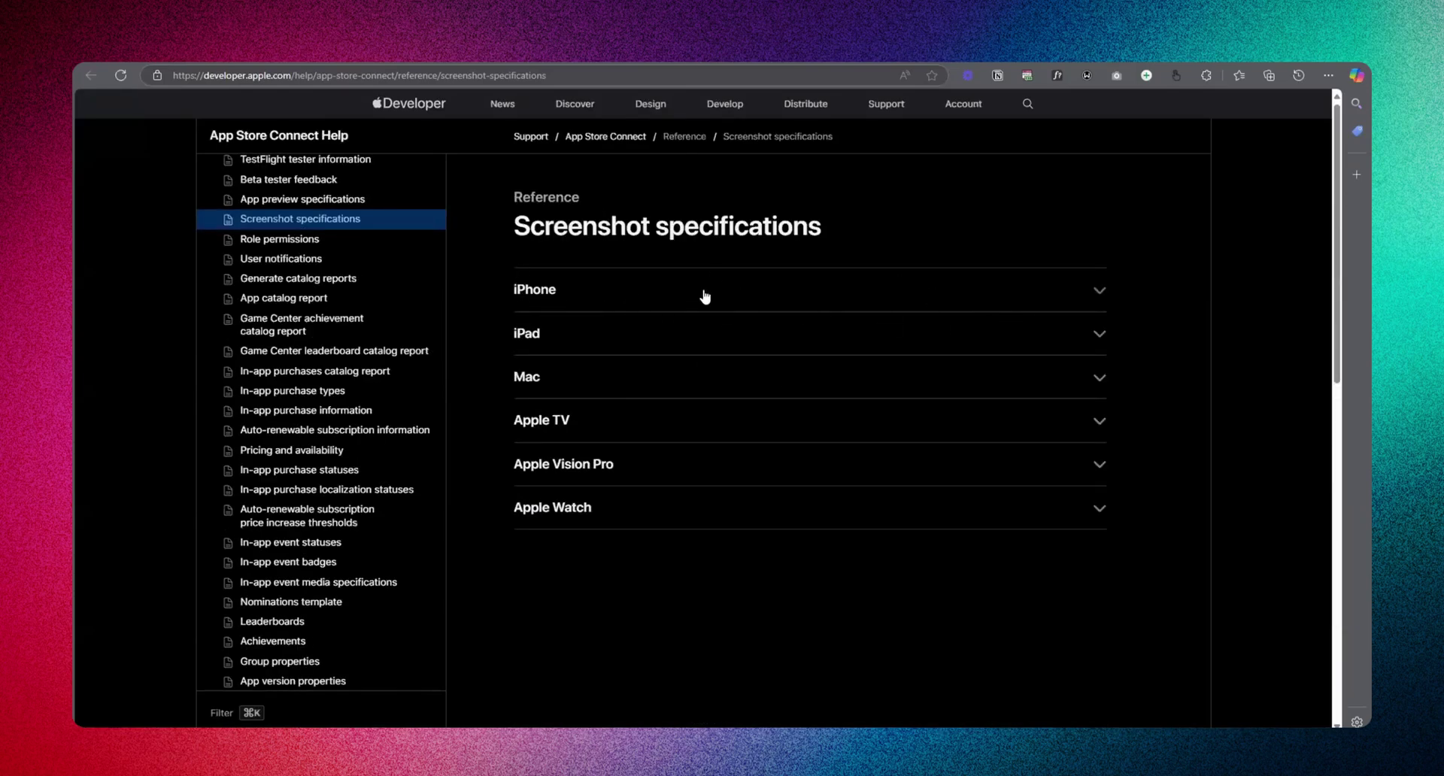
left_click(1075, 299)
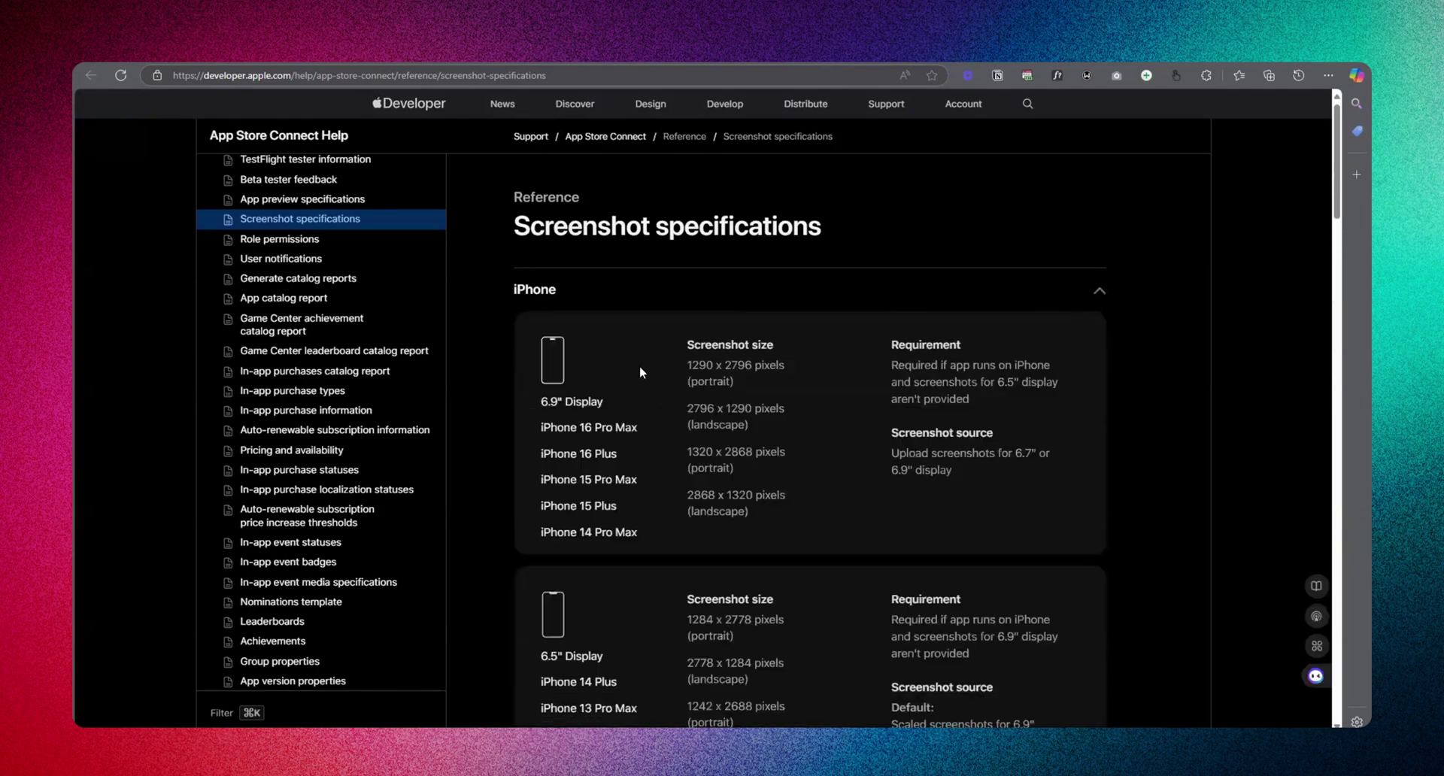
scroll(717, 361, "down", 2)
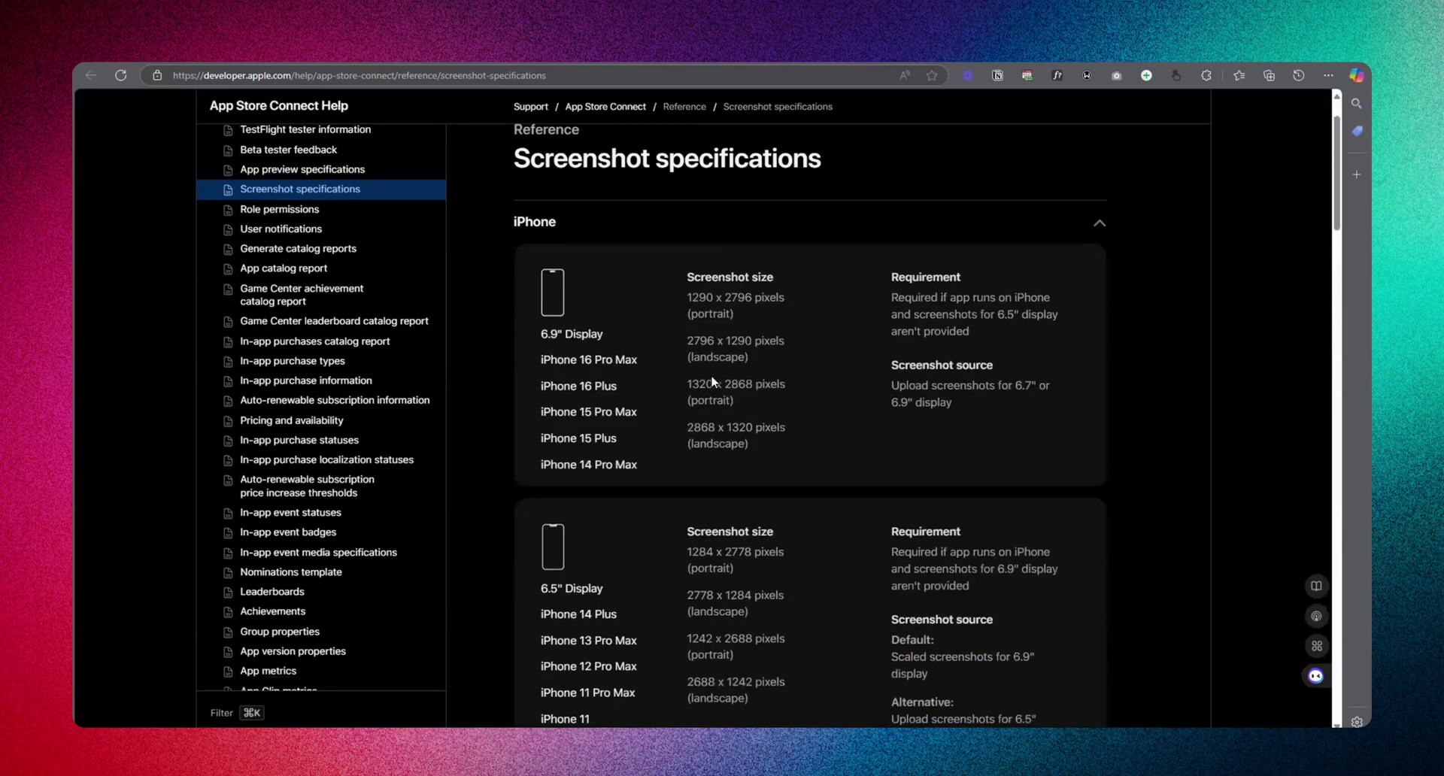
- Examine the accepted portrait and landscape screenshot sizes and the upload requirement for the 6.9-inch iPhone display
left_click_drag(681, 300, 792, 298)
left_click_drag(686, 356, 827, 391)
scroll(704, 295, "up", 2)
left_click(705, 296)
left_click(1089, 297)
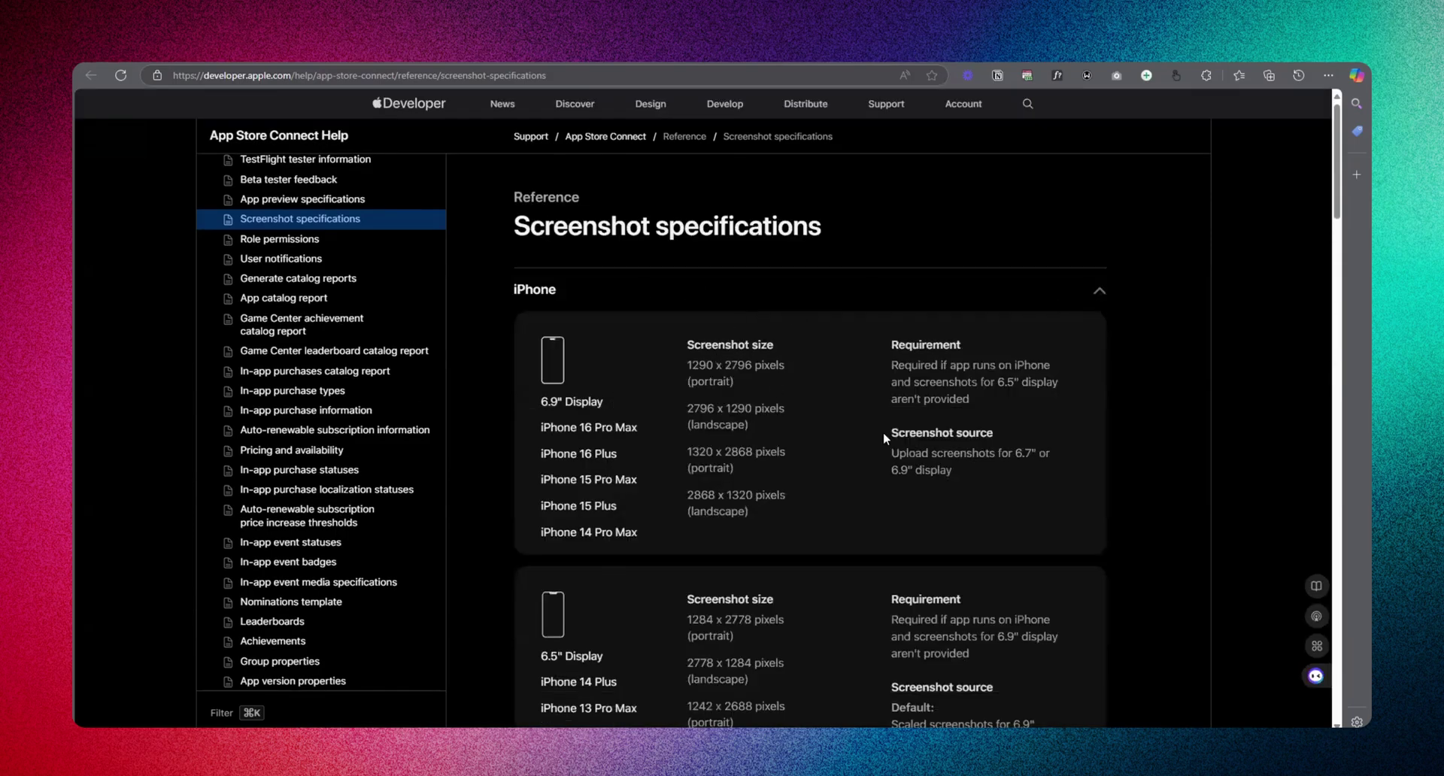
scroll(884, 435, "down", 2)
left_click_drag(681, 299, 789, 298)
left_click_drag(704, 355, 778, 391)
left_click_drag(694, 427, 785, 429)
left_click(711, 441)
left_click_drag(687, 427, 786, 429)
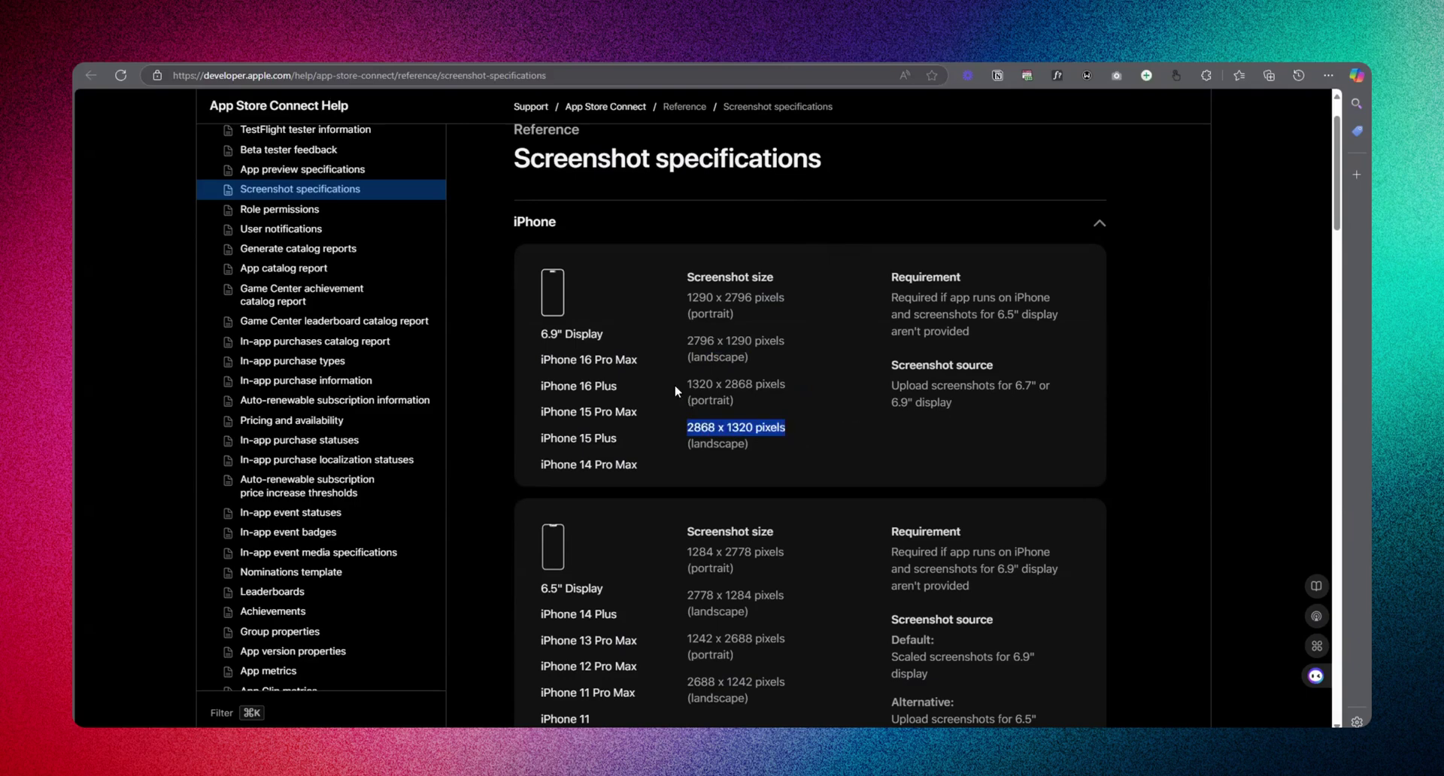
left_click_drag(676, 394, 810, 402)
left_click_drag(686, 428, 800, 432)
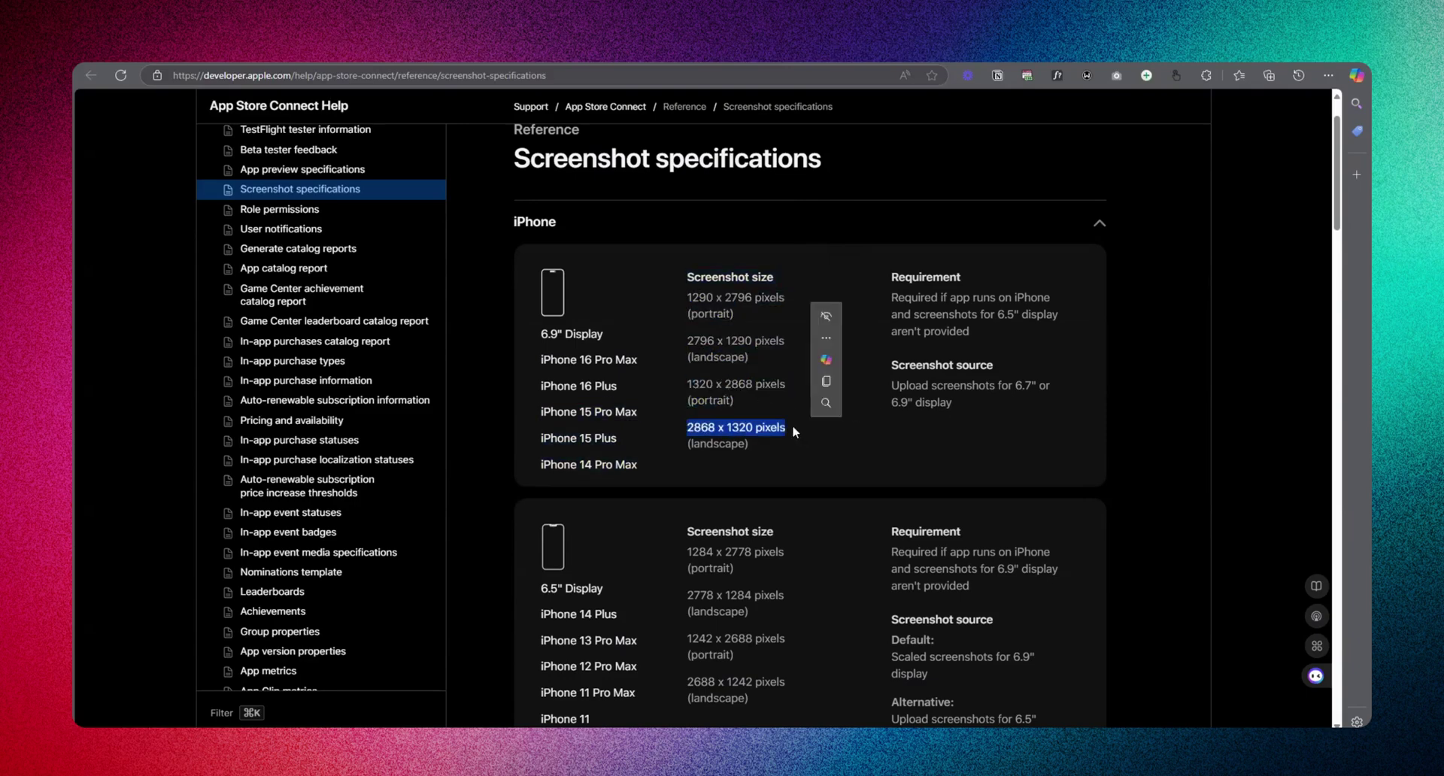
left_click_drag(687, 297, 785, 298)
left_click(881, 315)
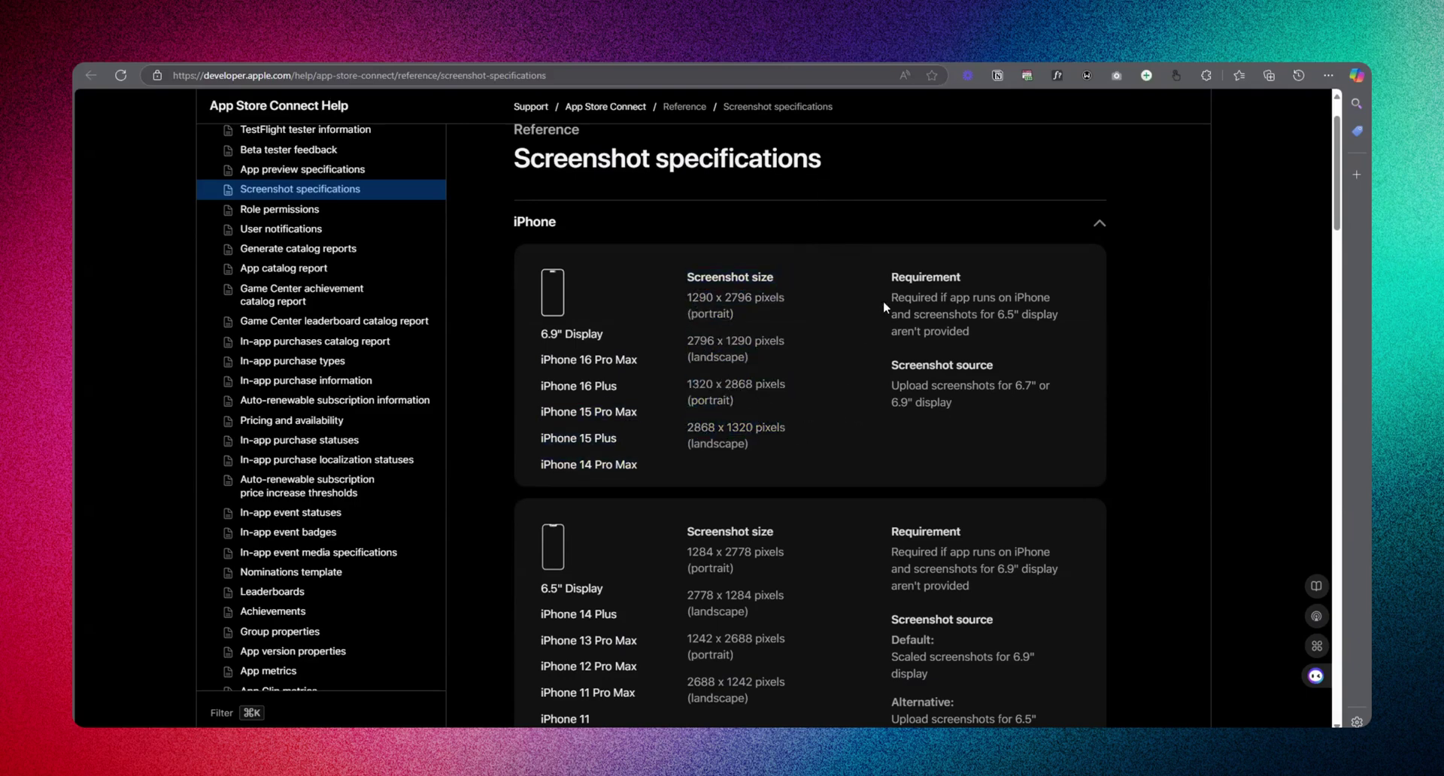
- Look through the screenshot requirements for the other iPhone display sizes and return to the start of the specifications
scroll(983, 455, "down", 20)
scroll(983, 474, "down", 3)
scroll(985, 462, "up", 15)
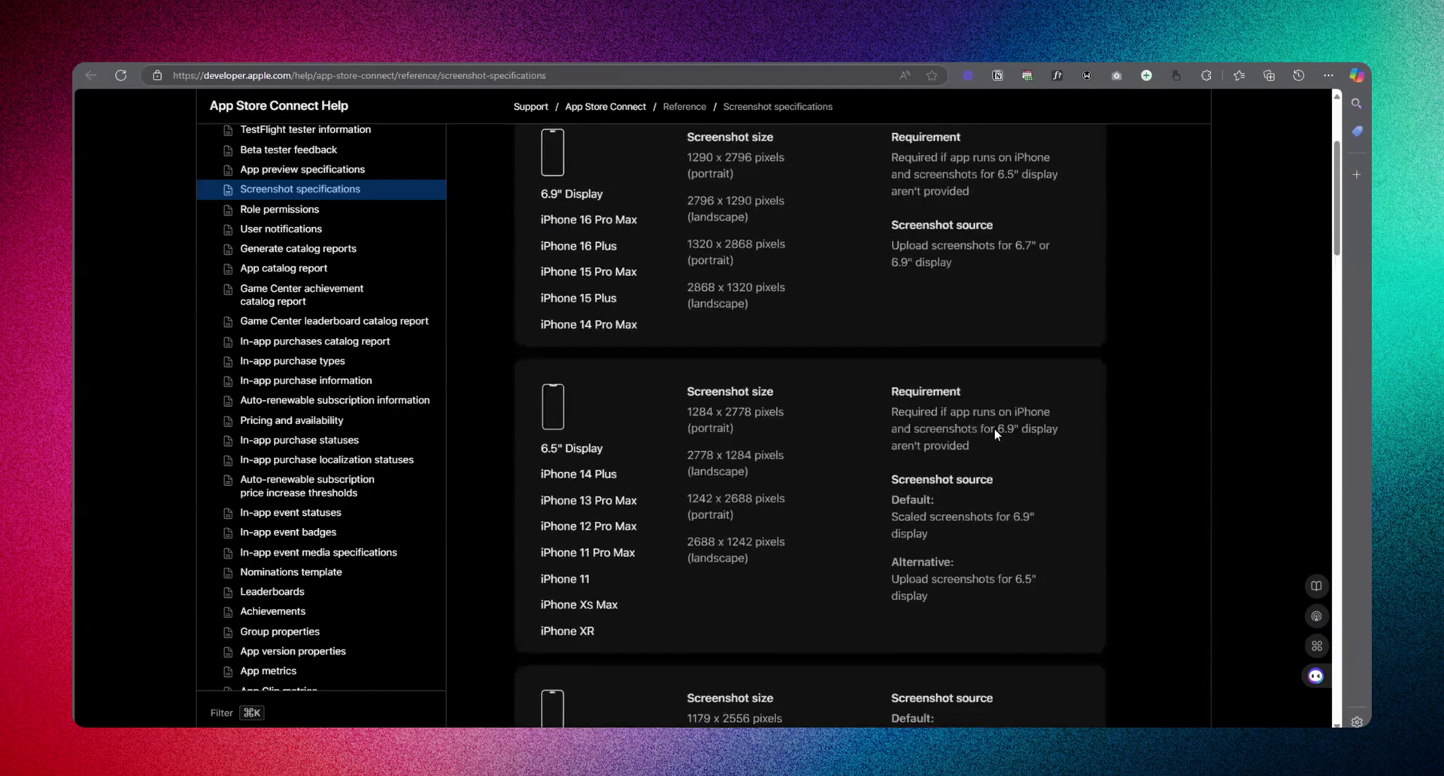
scroll(995, 434, "up", 3)
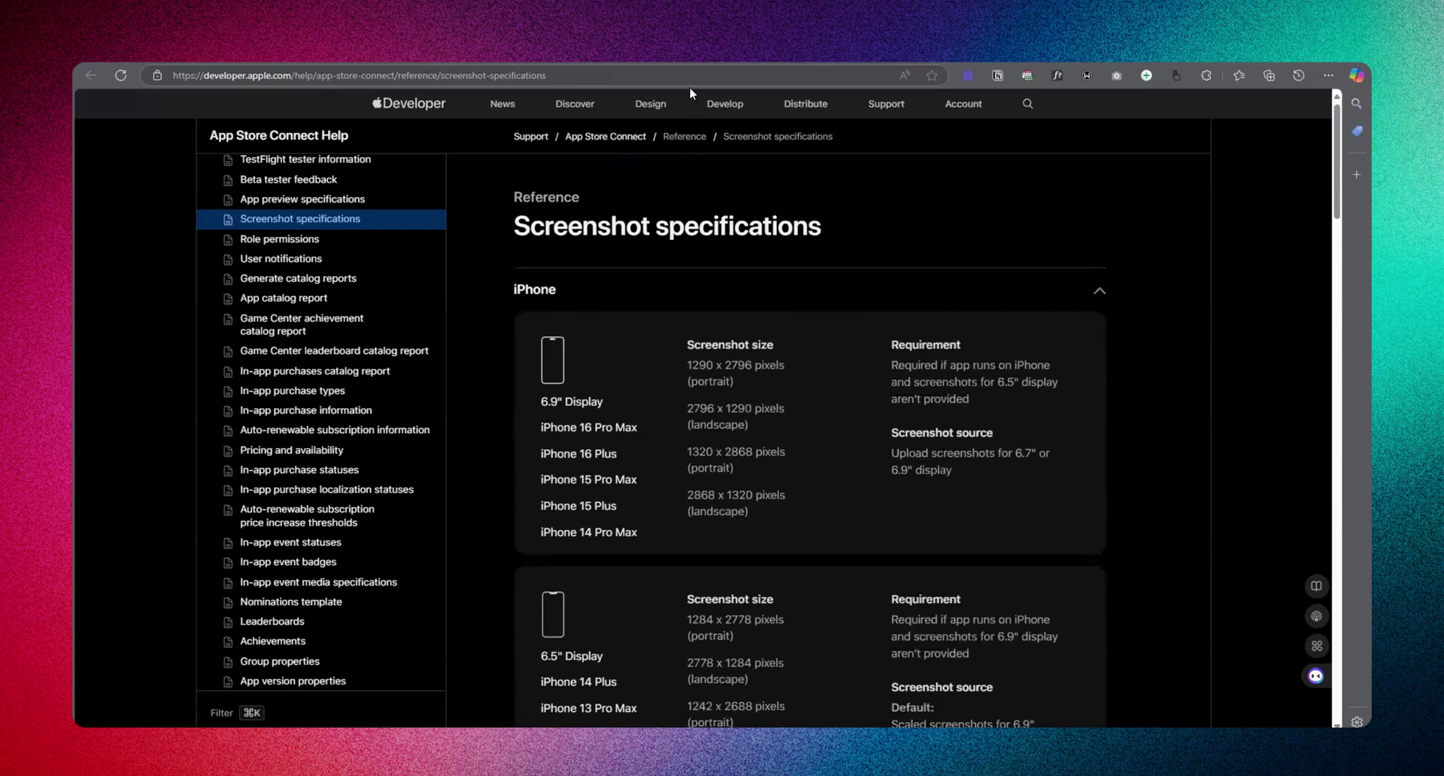
scroll(1118, 432, "down", 15)
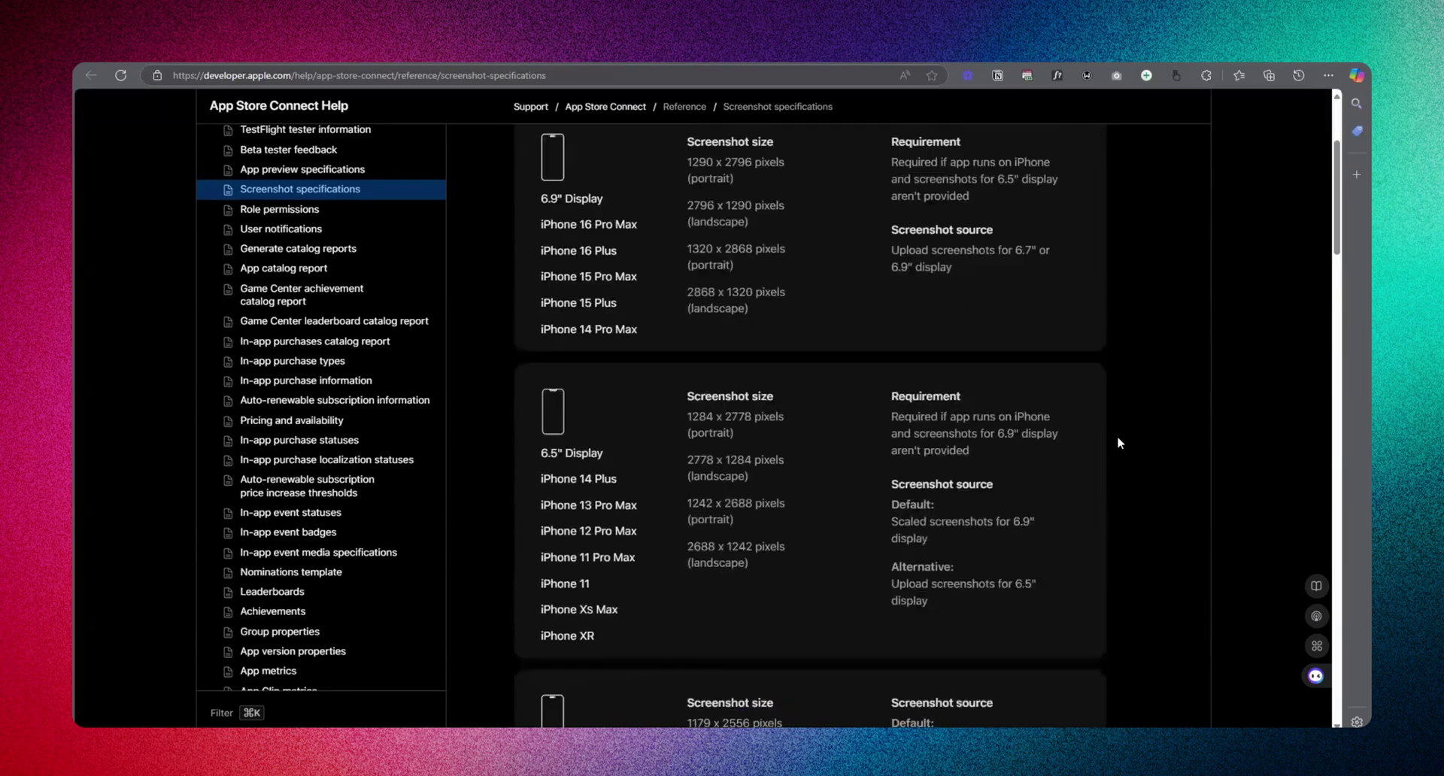
scroll(1053, 474, "down", 3)
scroll(1023, 513, "up", 15)
scroll(1034, 466, "up", 6)
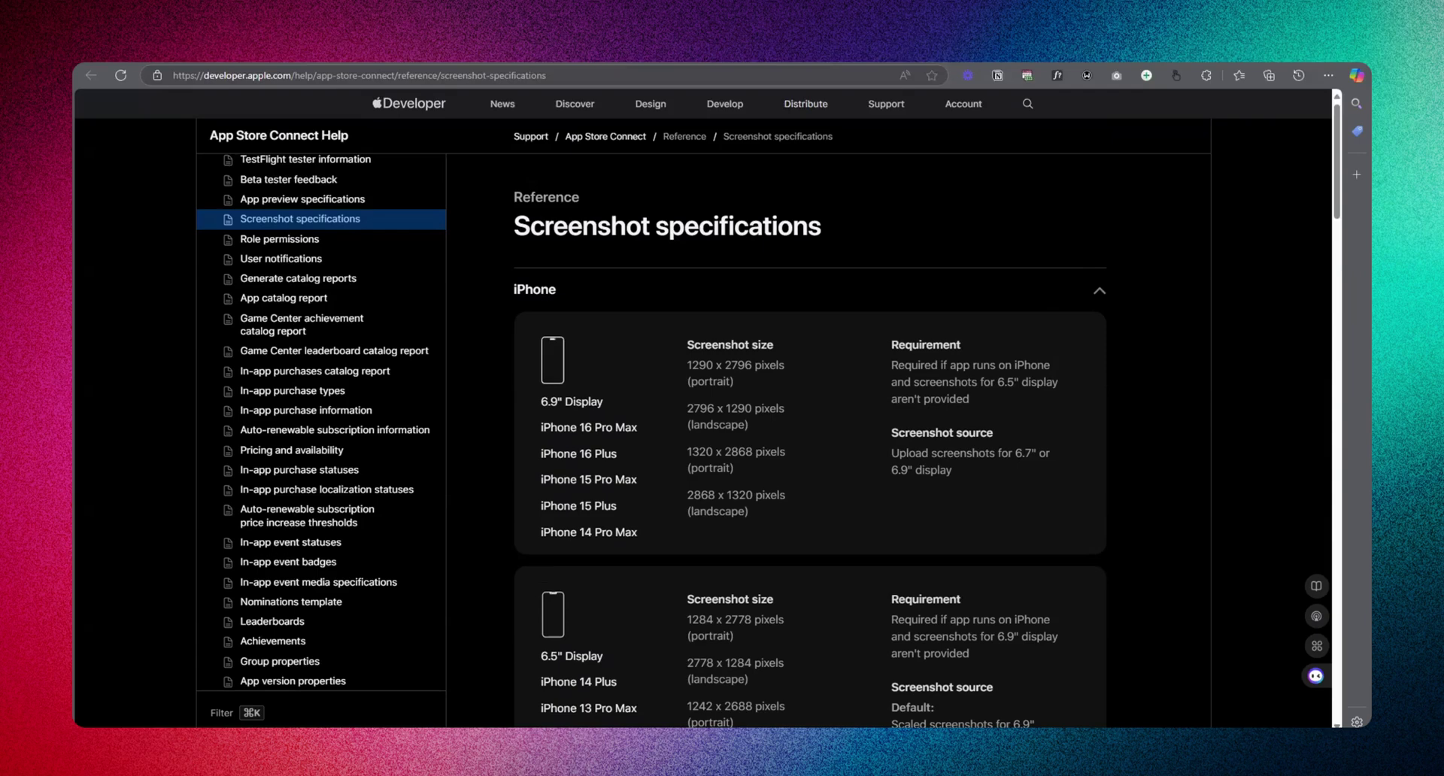
- Close and reopen the Screenshot specifications page, and review the sizes for the smaller iPhone displays
key("ctrl+w")
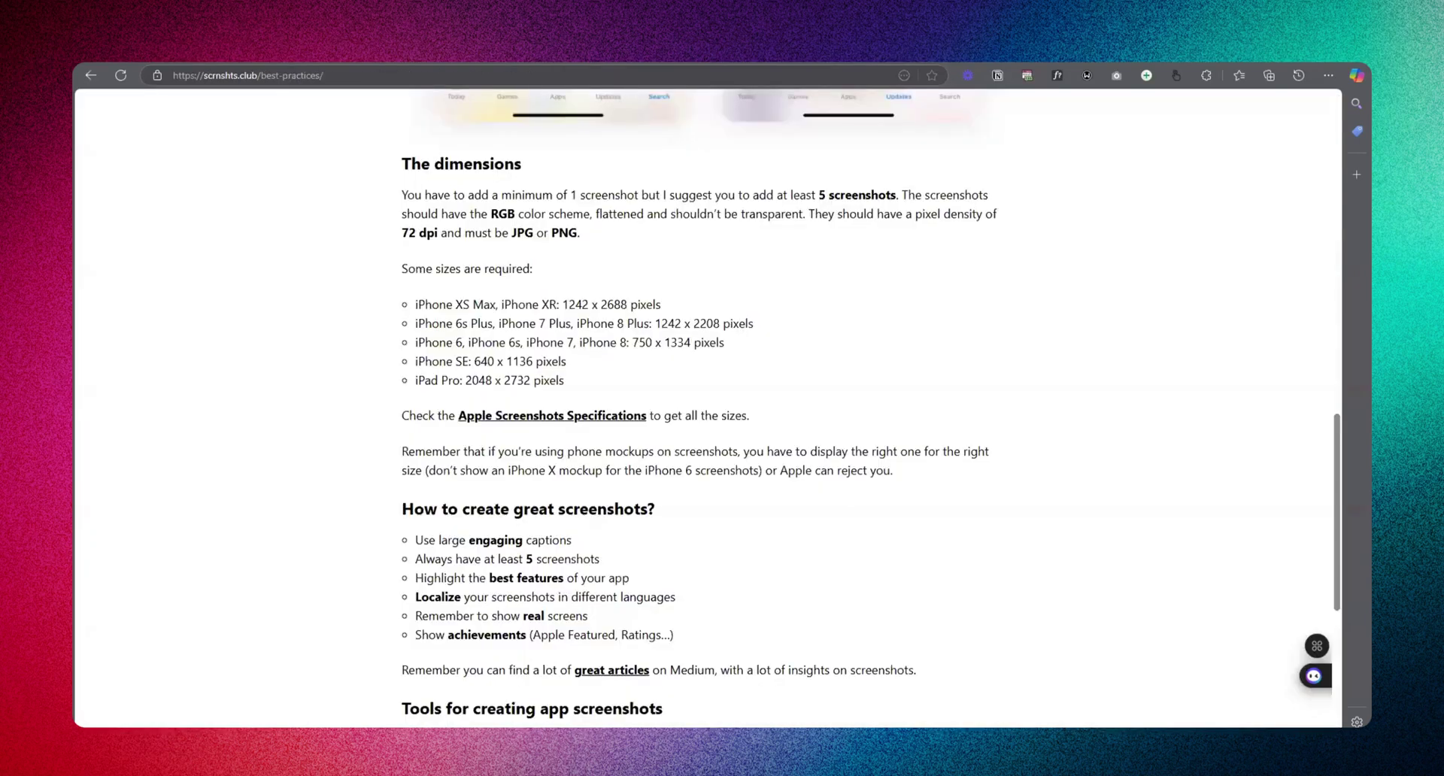
key("ctrl+shift+t")
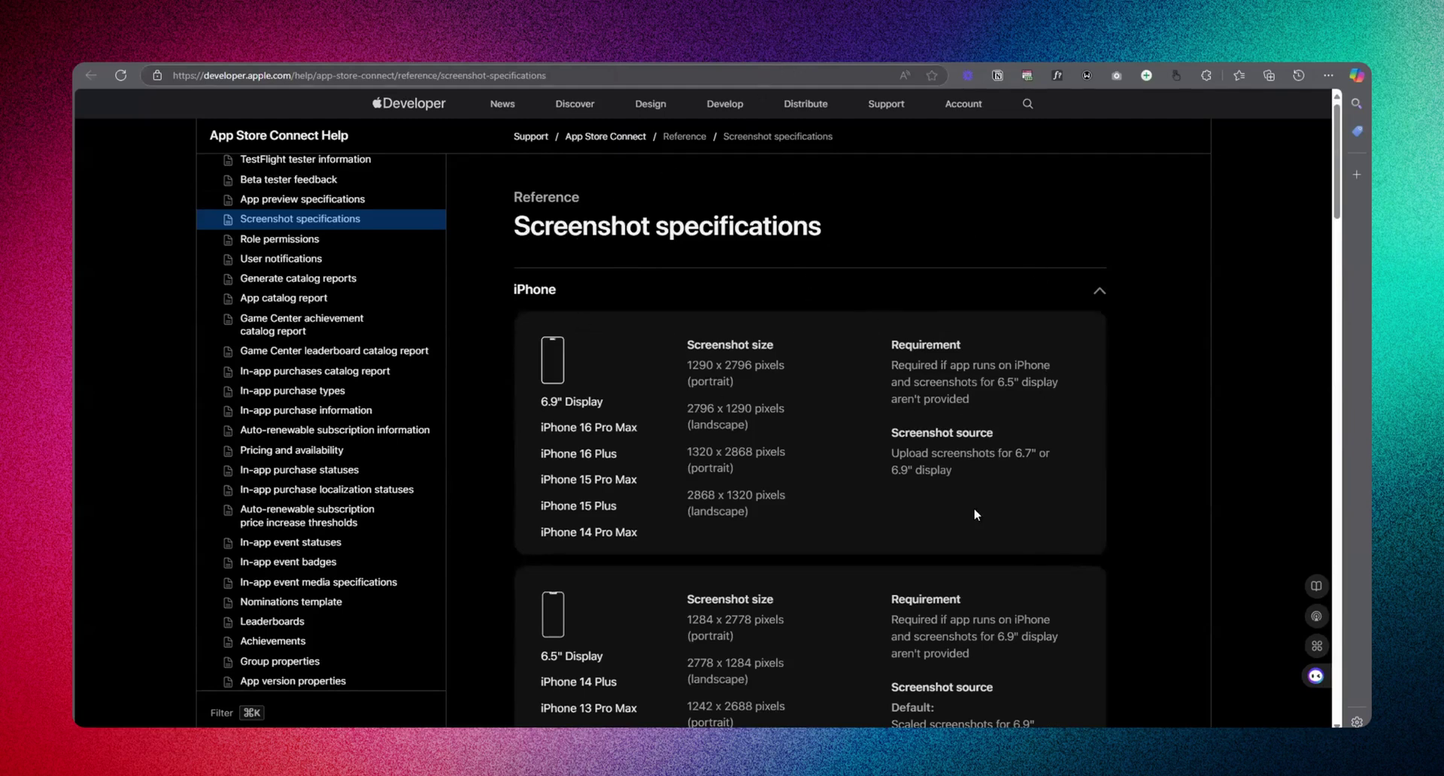
scroll(1060, 336, "down", 8)
scroll(1094, 534, "down", 5)
scroll(1090, 452, "up", 5)
scroll(1073, 531, "down", 5)
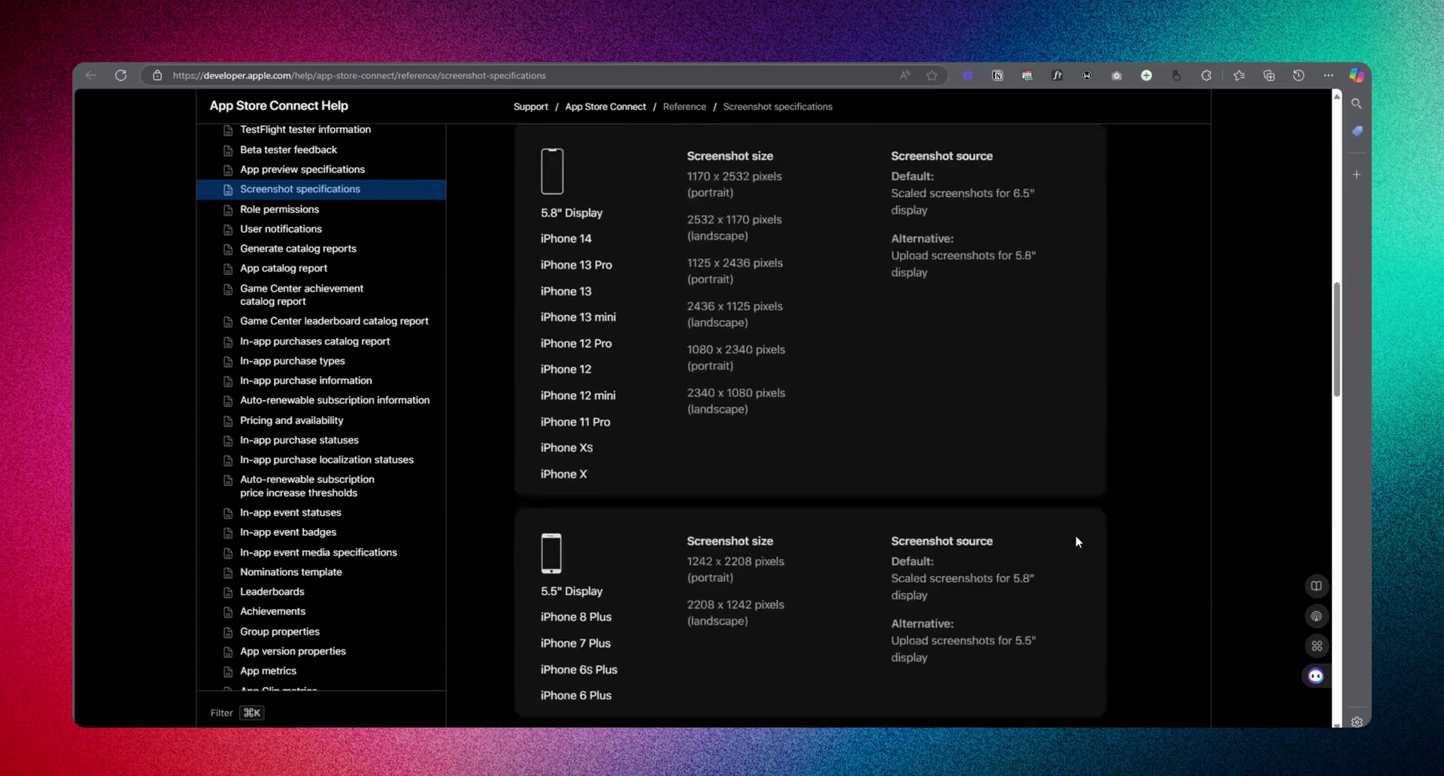
scroll(1074, 531, "down", 8)
scroll(1081, 517, "up", 9)
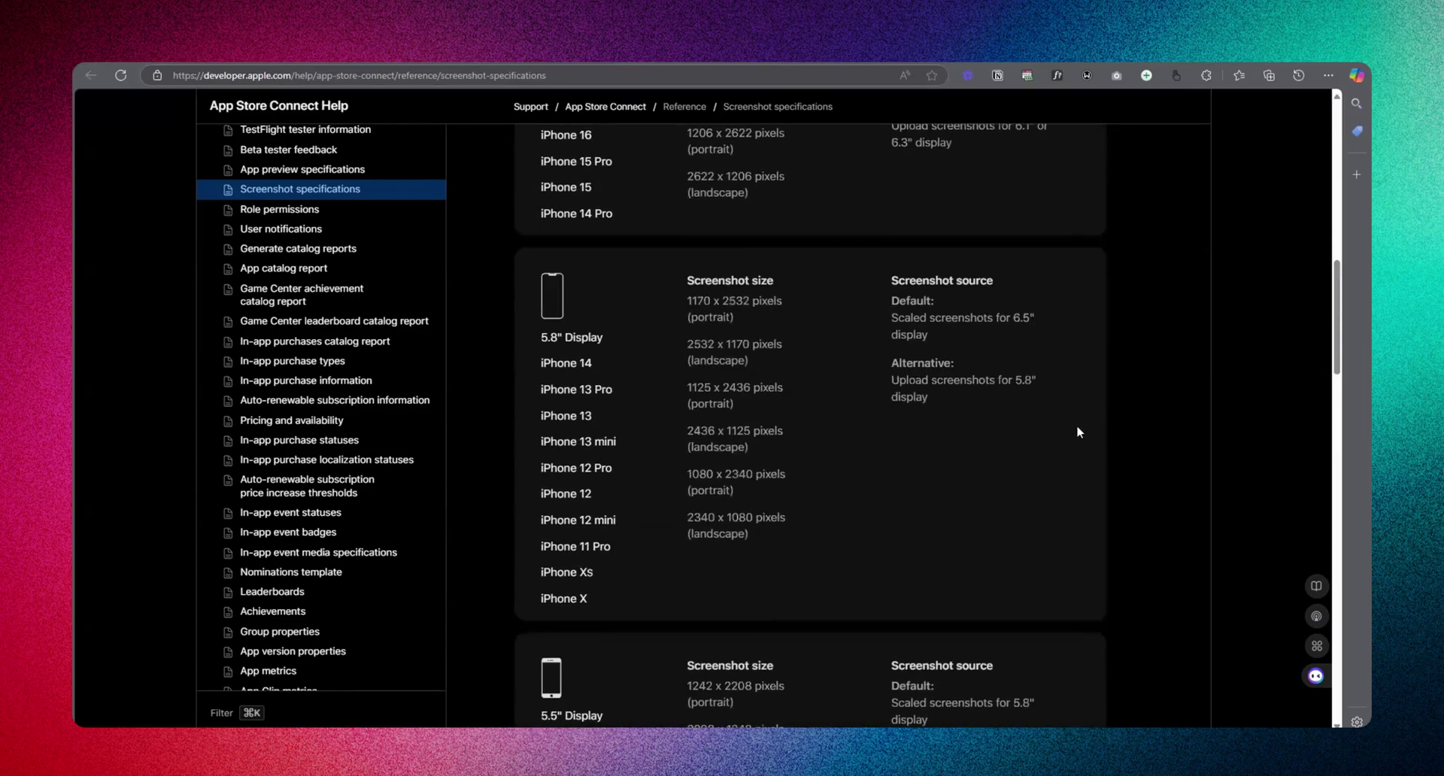
scroll(1074, 412, "up", 14)
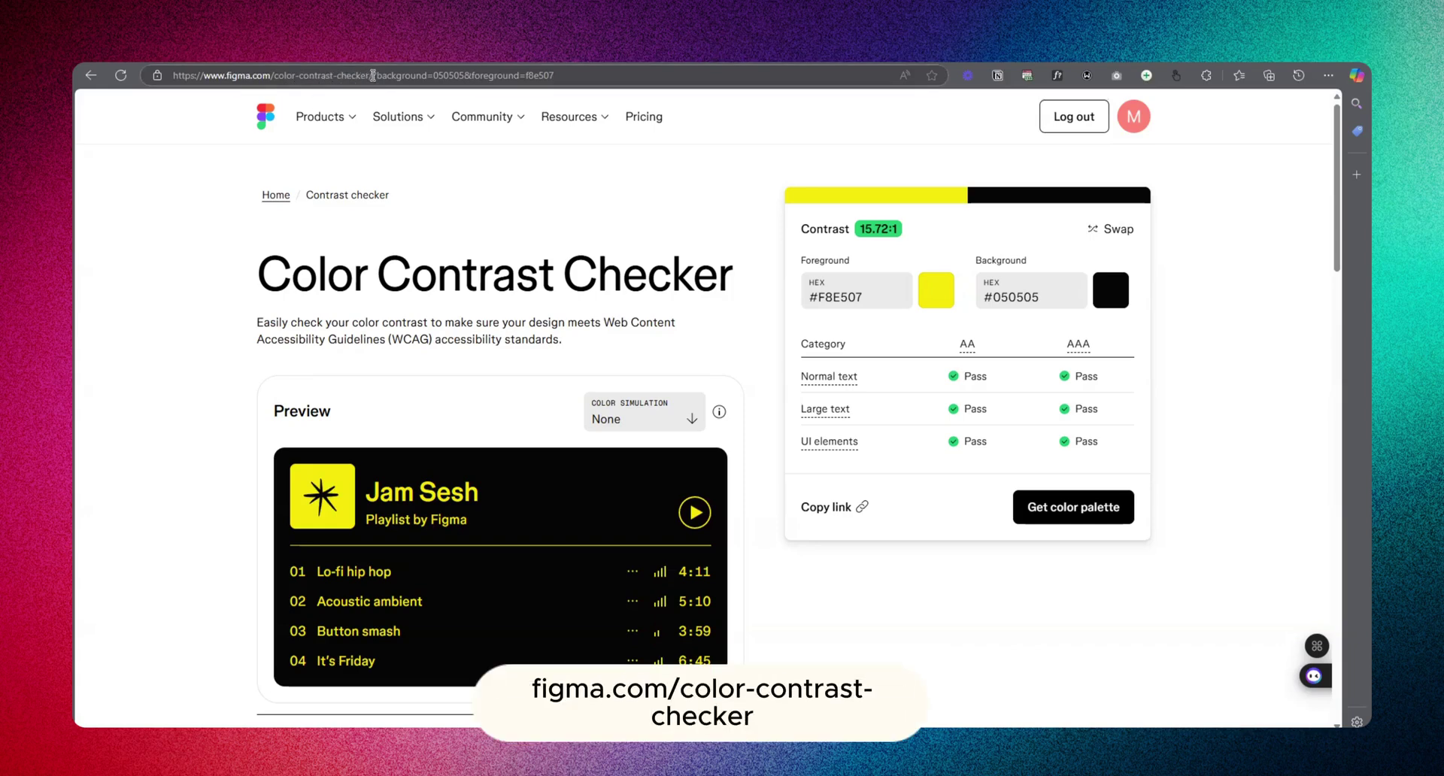
- Check the web address of the Color Contrast Checker and look over its page
left_click(288, 73)
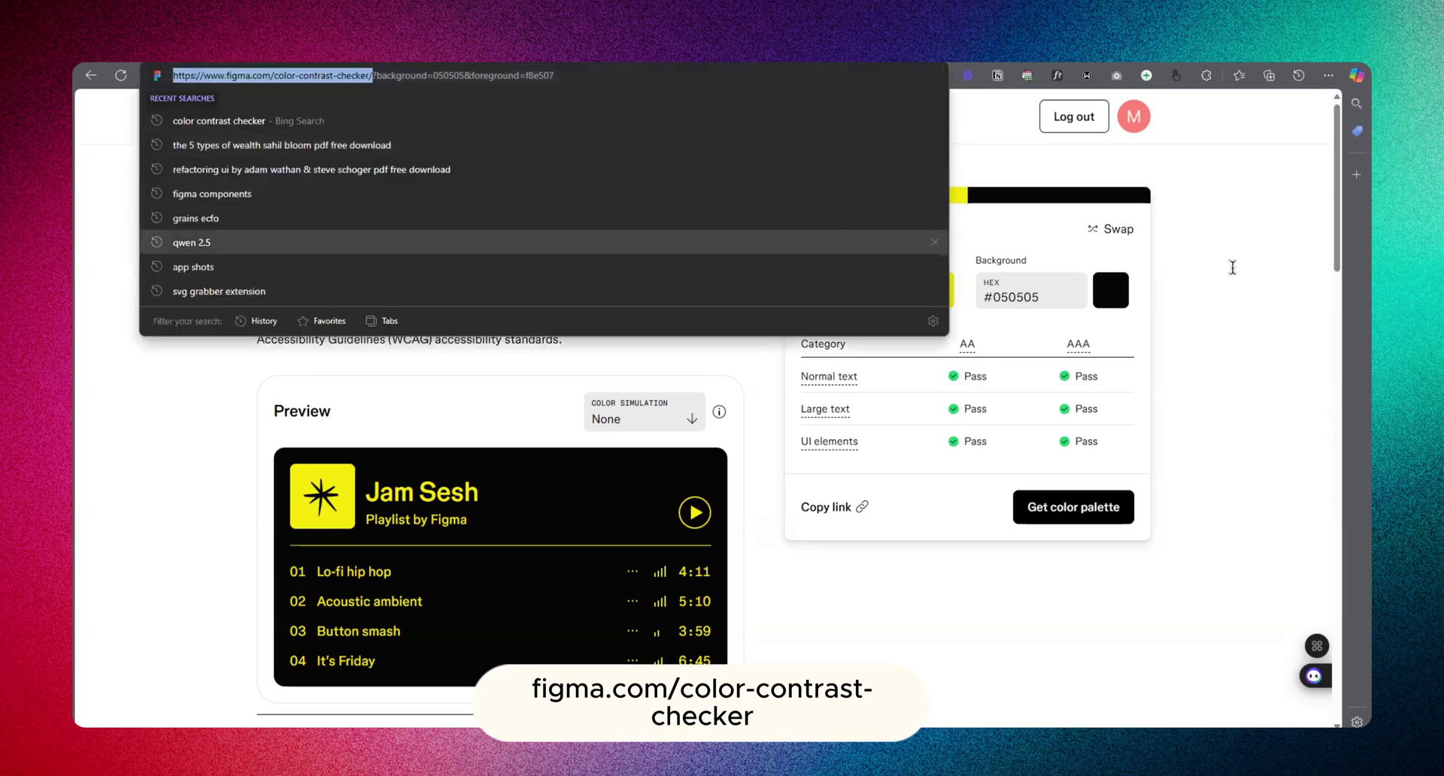
left_click(415, 366)
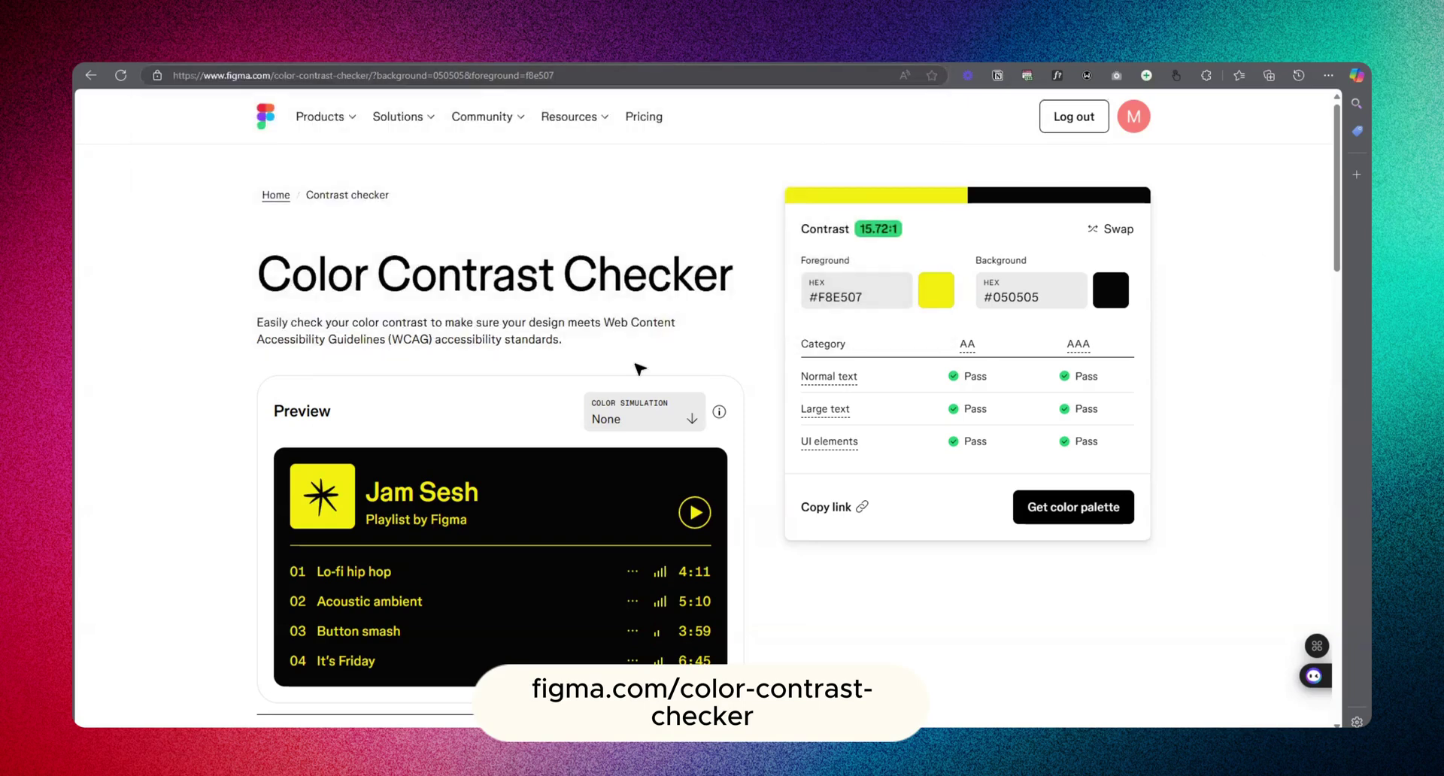
scroll(528, 524, "down", 3)
scroll(667, 489, "up", 3)
- Set the contrast checker's foreground colour to blue #0E73F6
left_click(864, 297)
left_click_drag(865, 297, 819, 300)
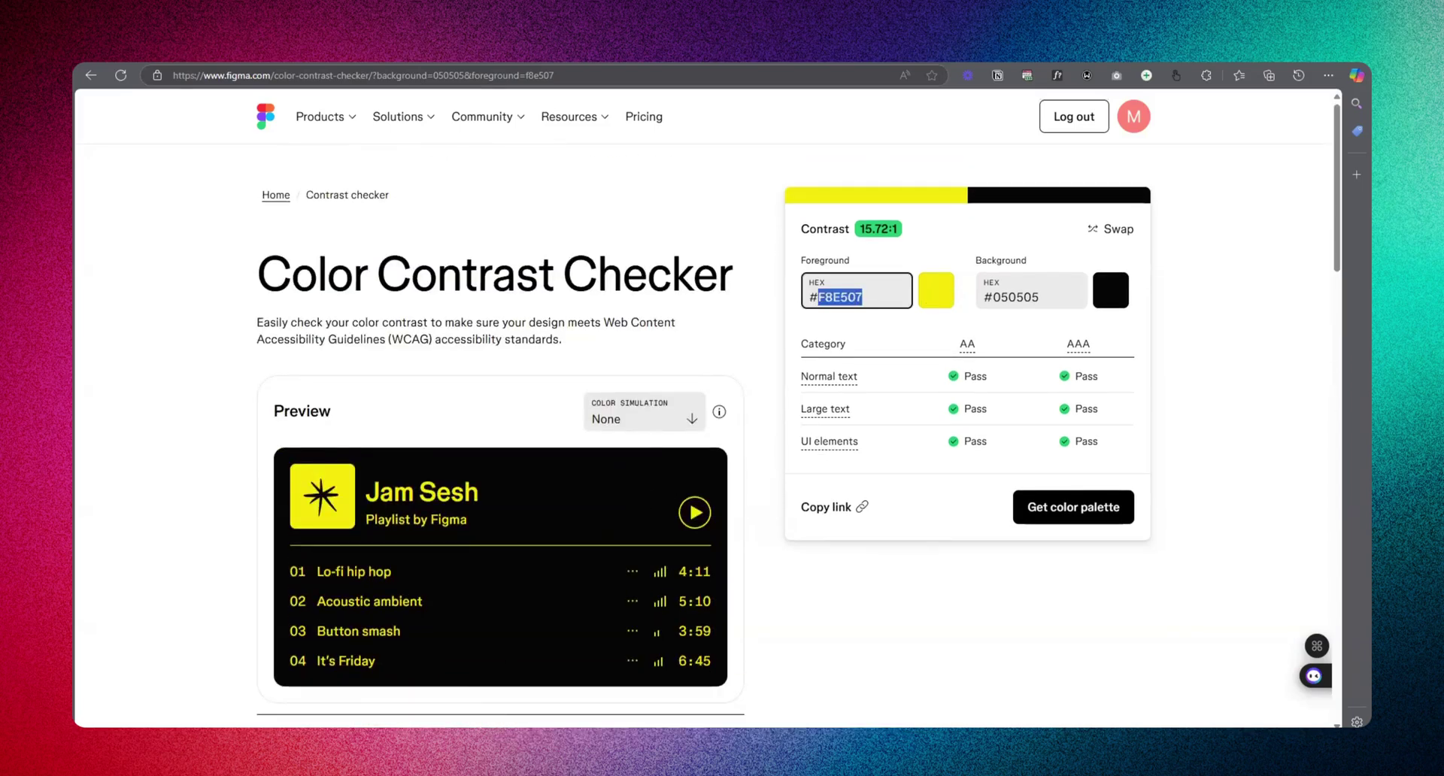
type("DE73F6")
key("Return")
left_click(819, 366)
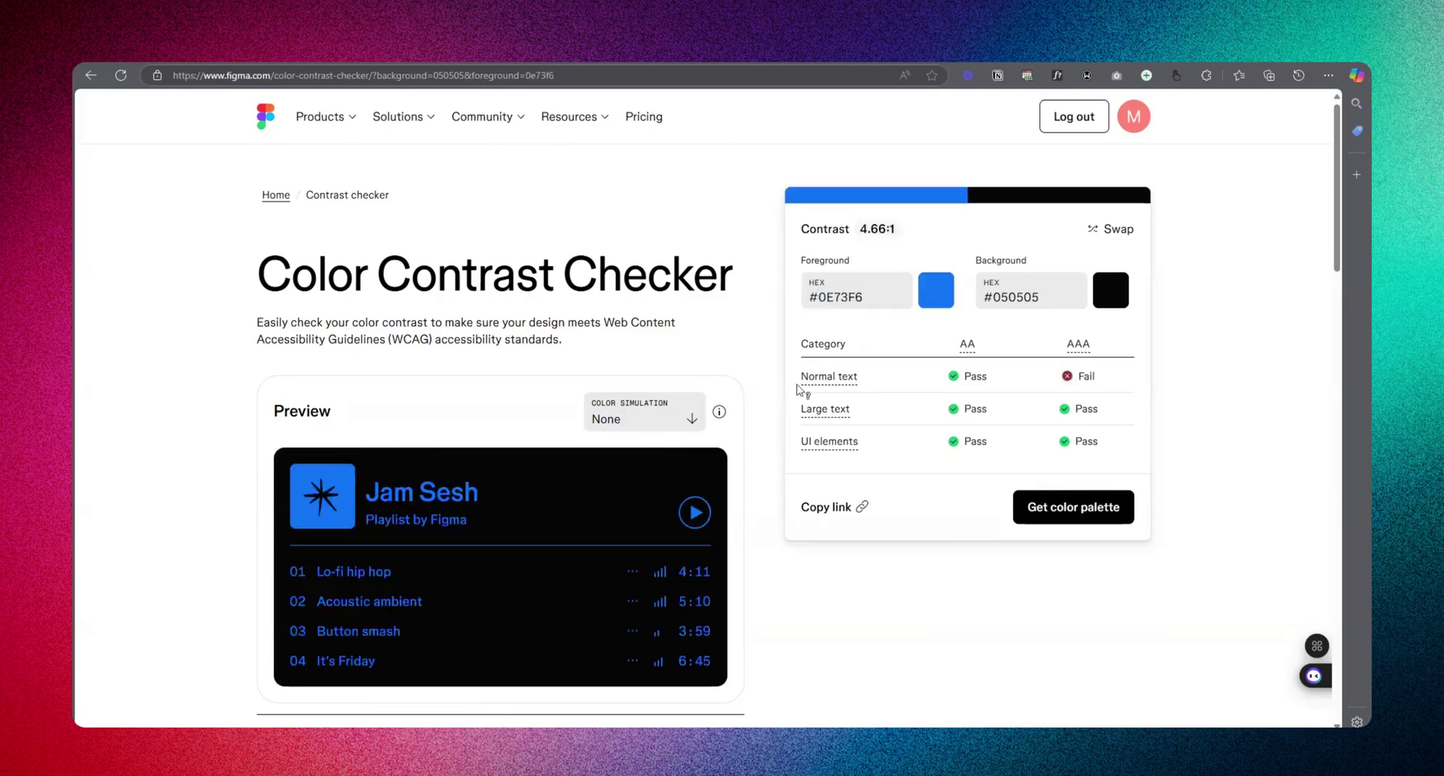
- Check the foreground and background hex codes being compared
left_click_drag(864, 297, 821, 297)
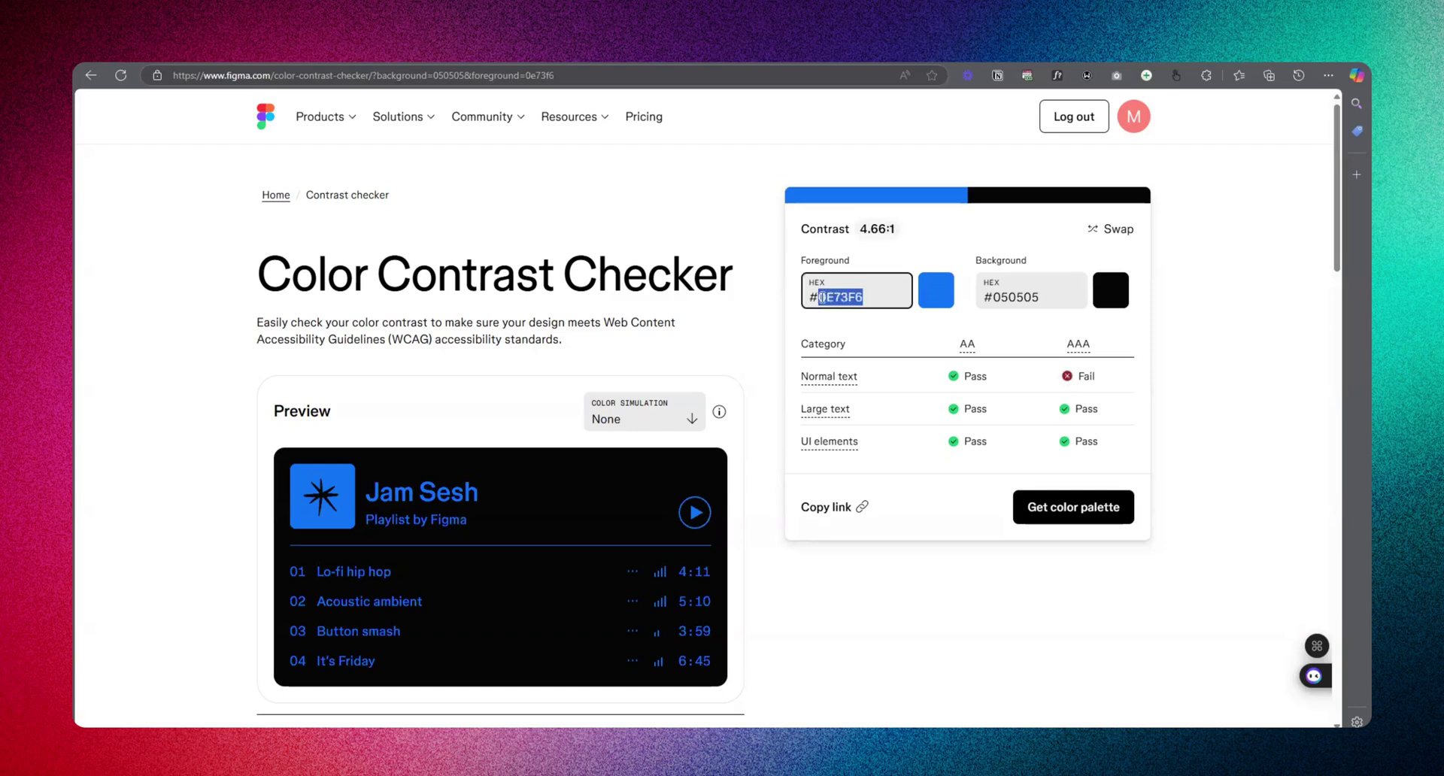
left_click(859, 266)
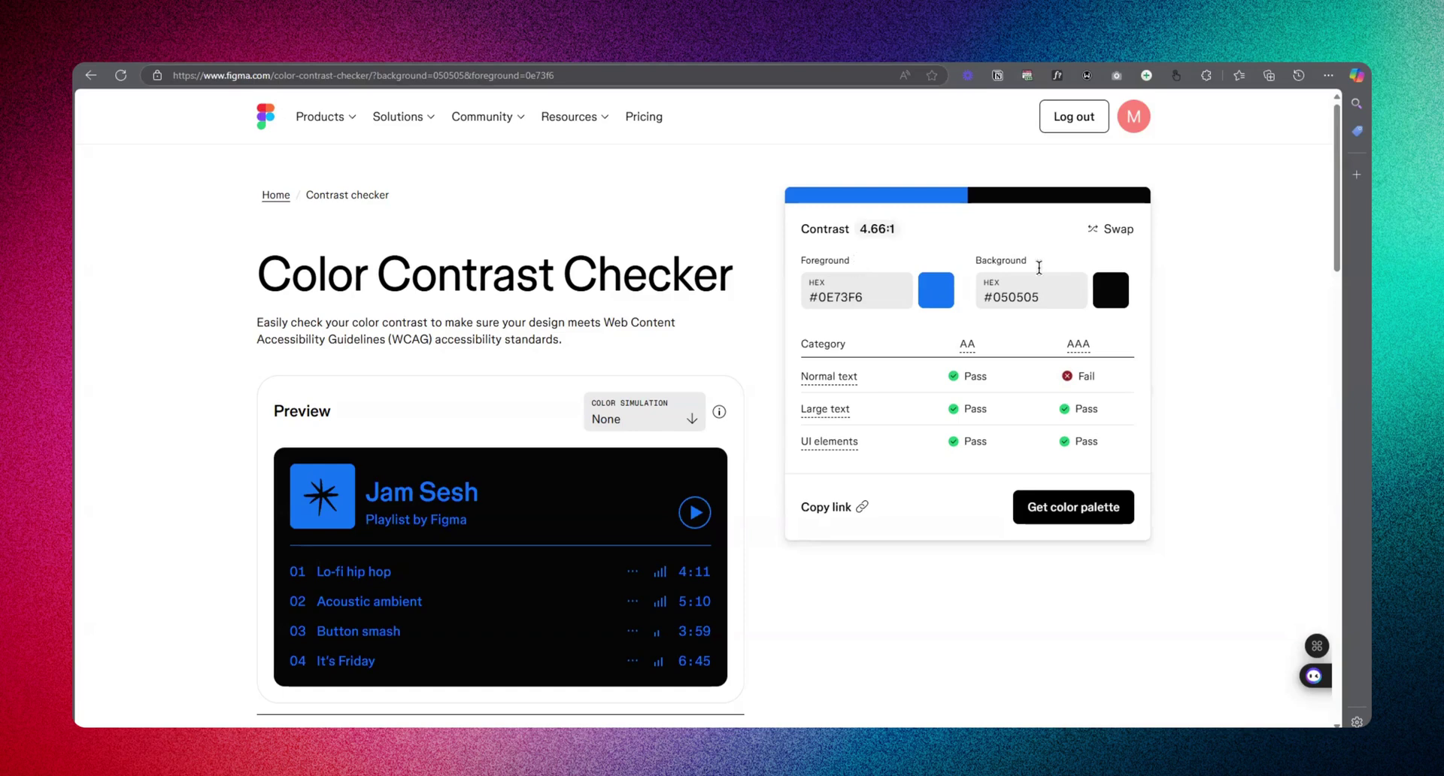
left_click_drag(1044, 293, 989, 298)
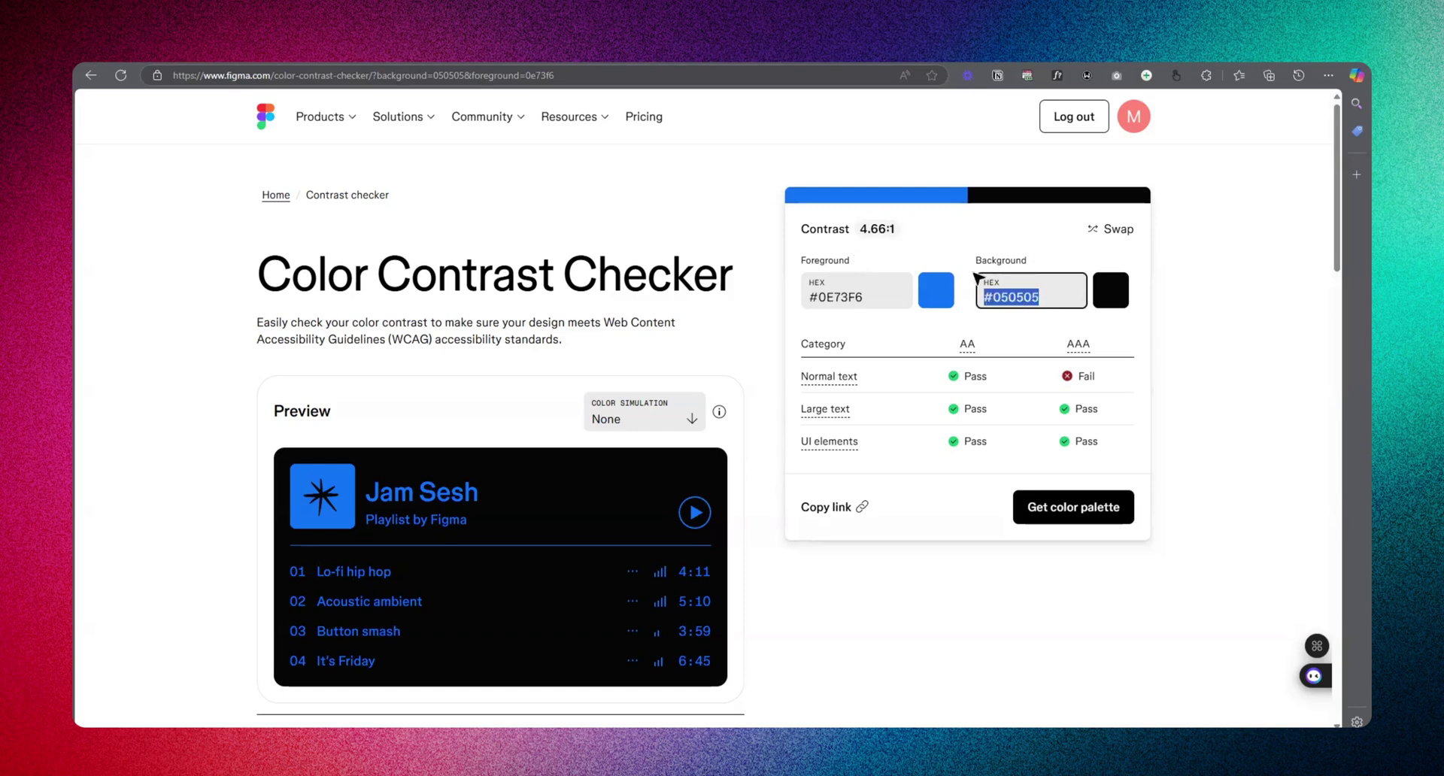
left_click(970, 240)
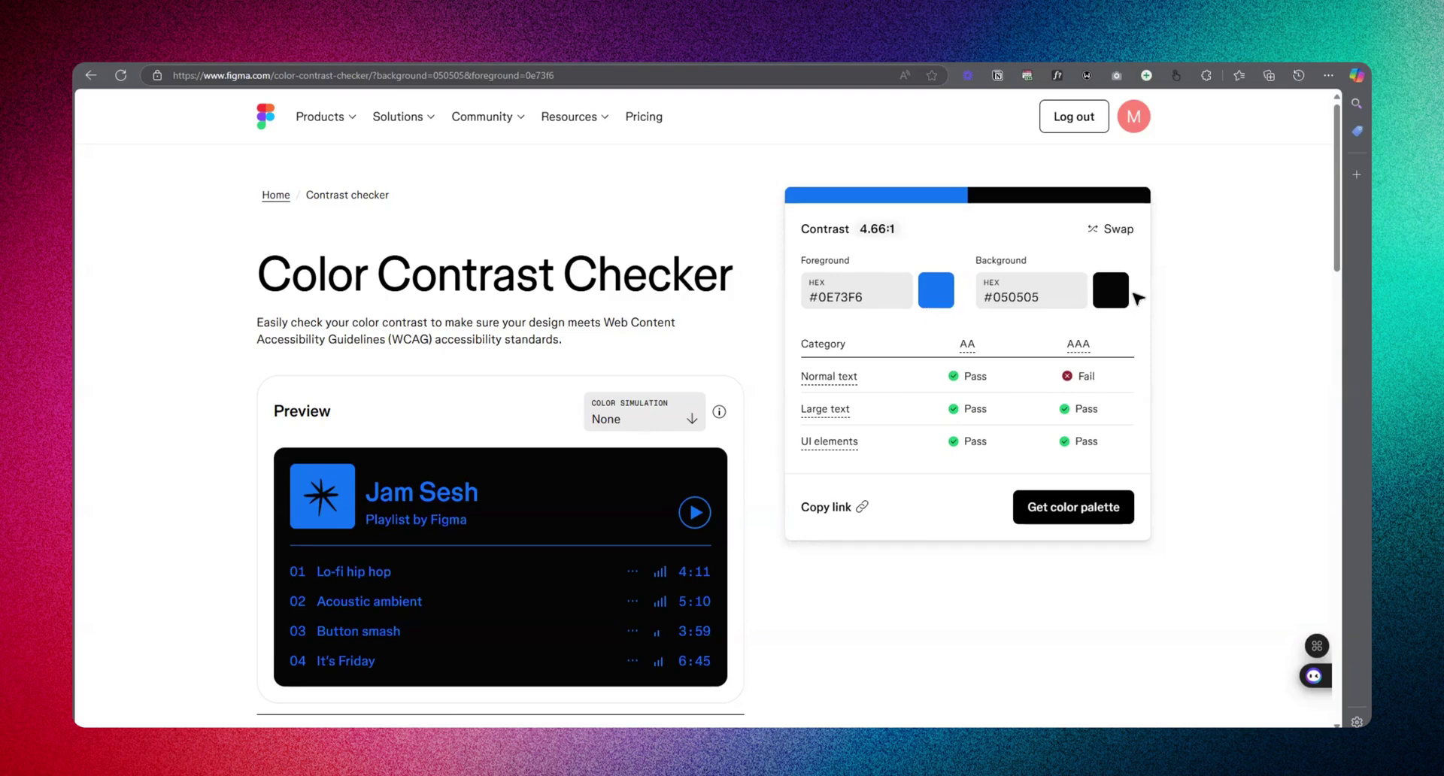
- Lighten the foreground blue to #6EADFF with the colour picker
left_click(940, 291)
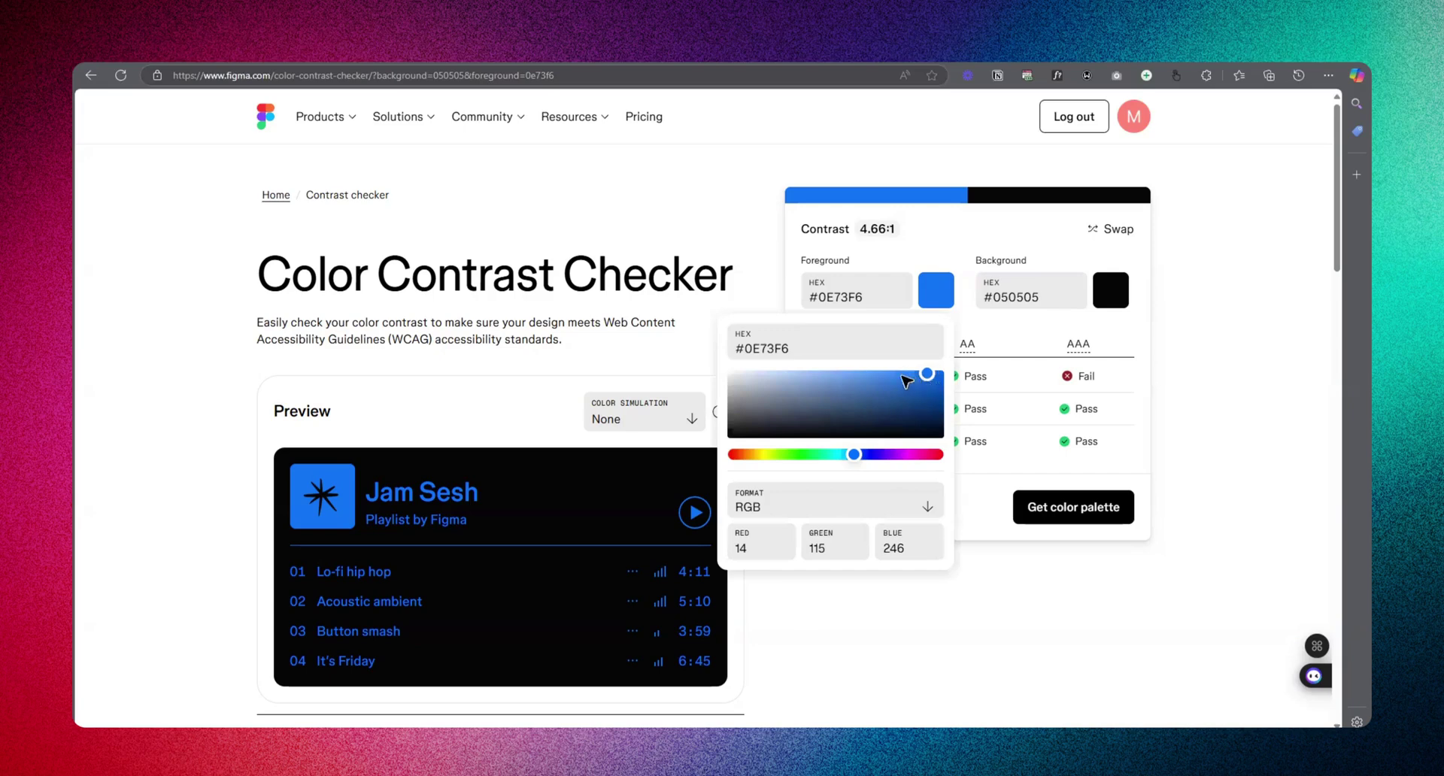
left_click(850, 372)
left_click(1102, 259)
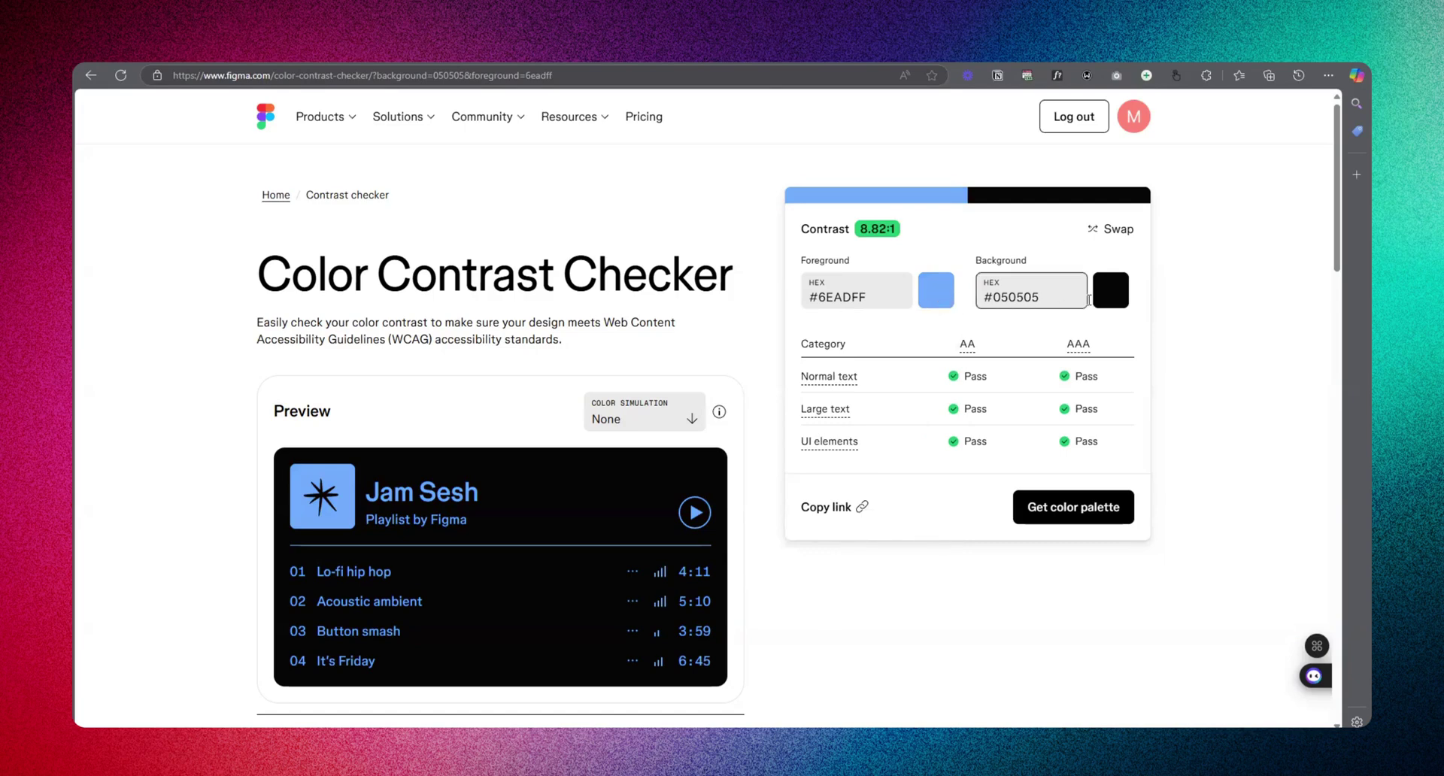
- Make the foreground a saturated blue, #0873FF, with the colour picker
left_click(1123, 302)
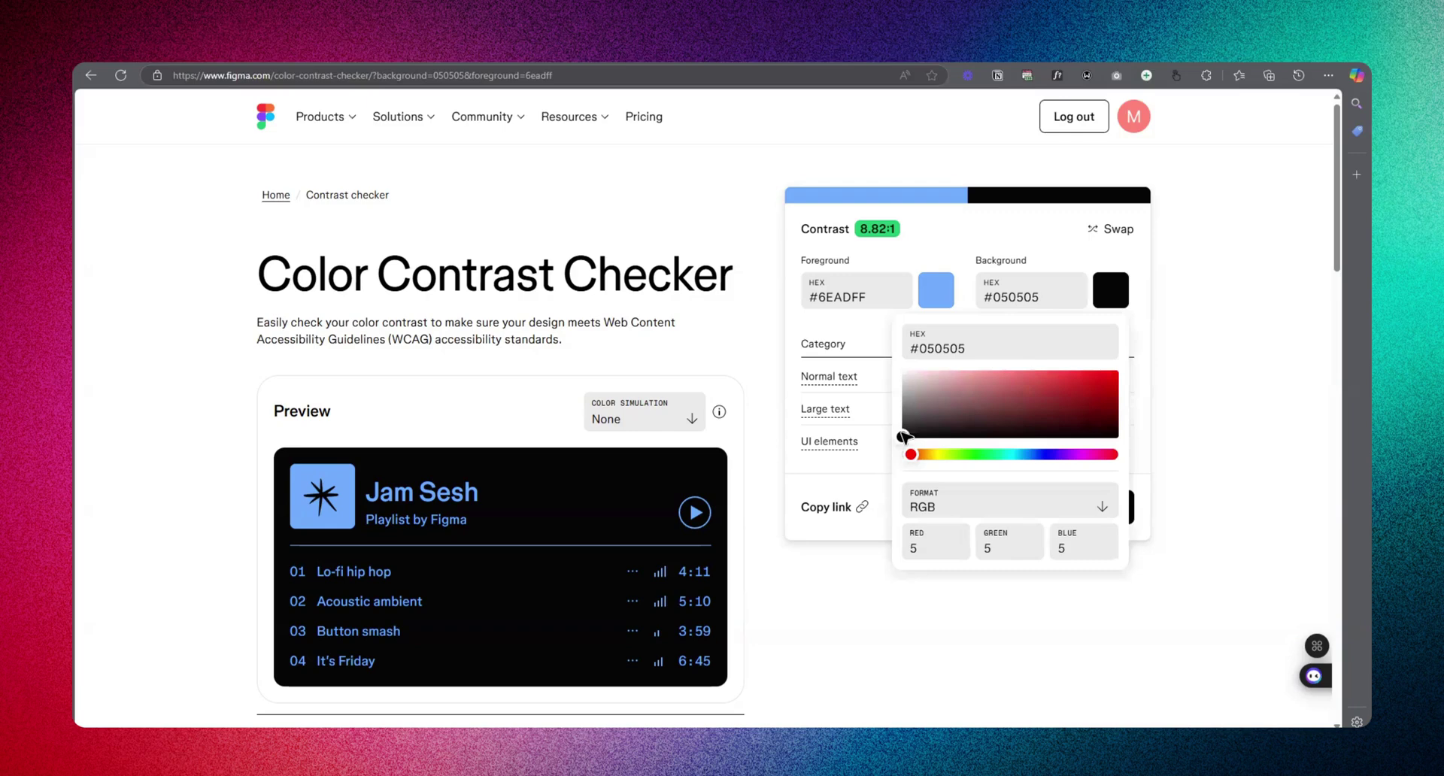
left_click(936, 292)
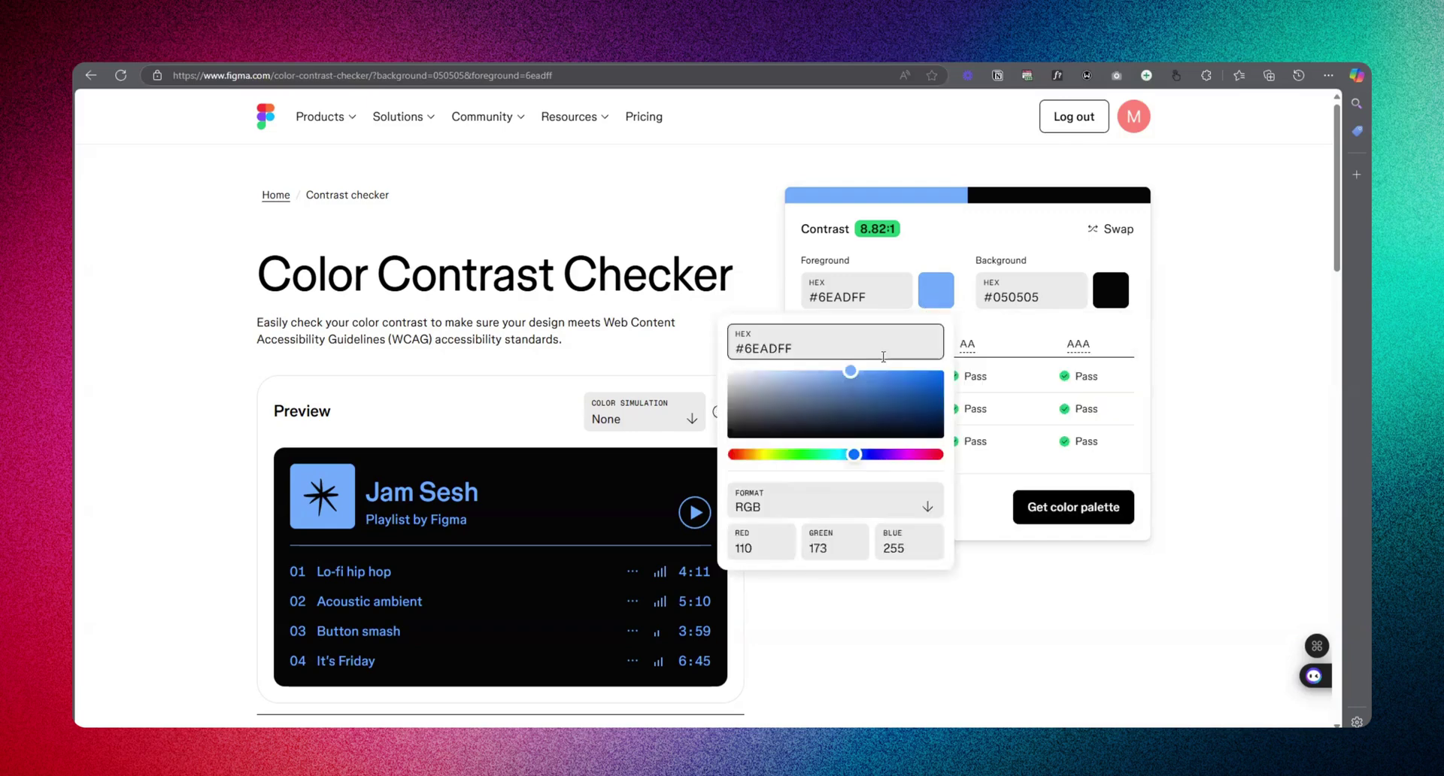
left_click_drag(855, 370, 940, 367)
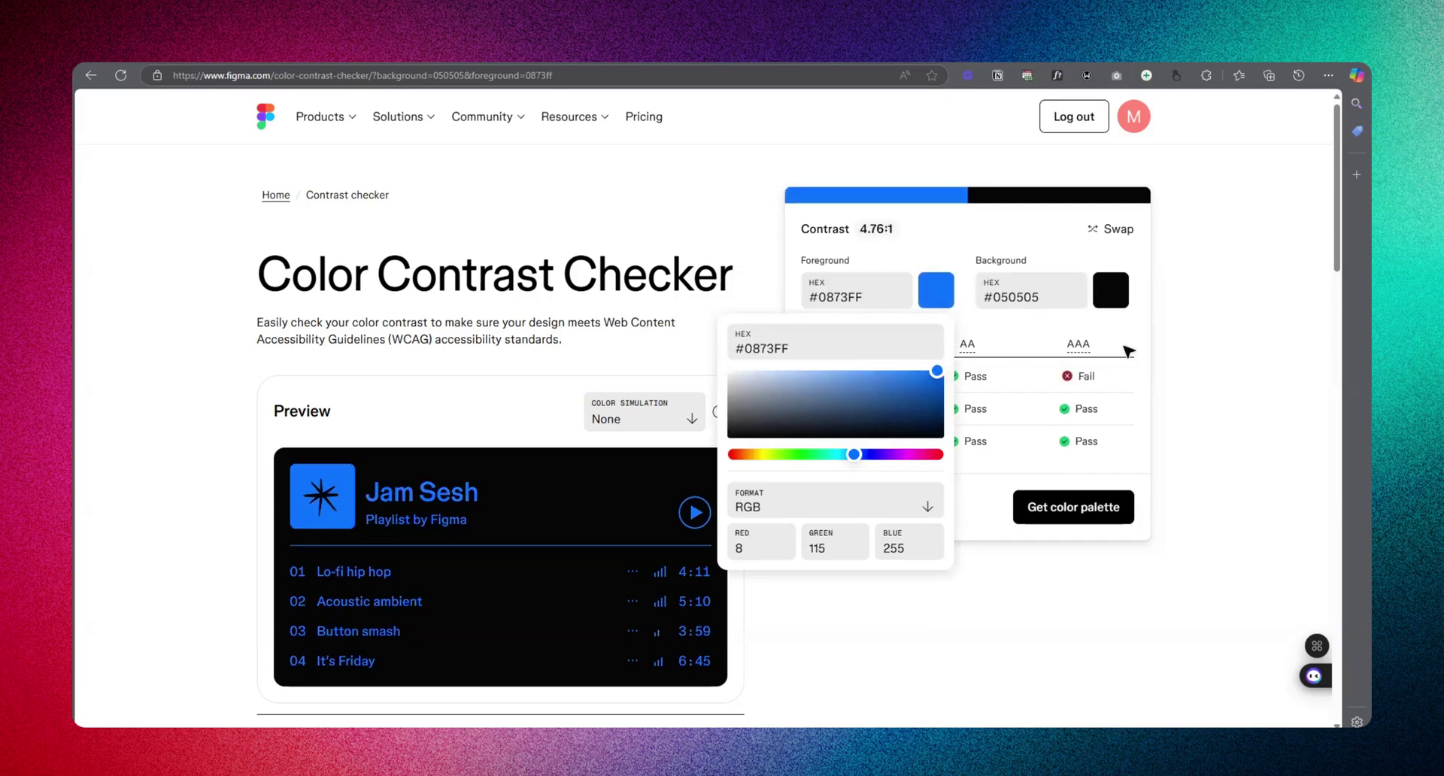
left_click(1125, 349)
- Change the background colour to light grey #BABABA with the colour picker
left_click(1110, 292)
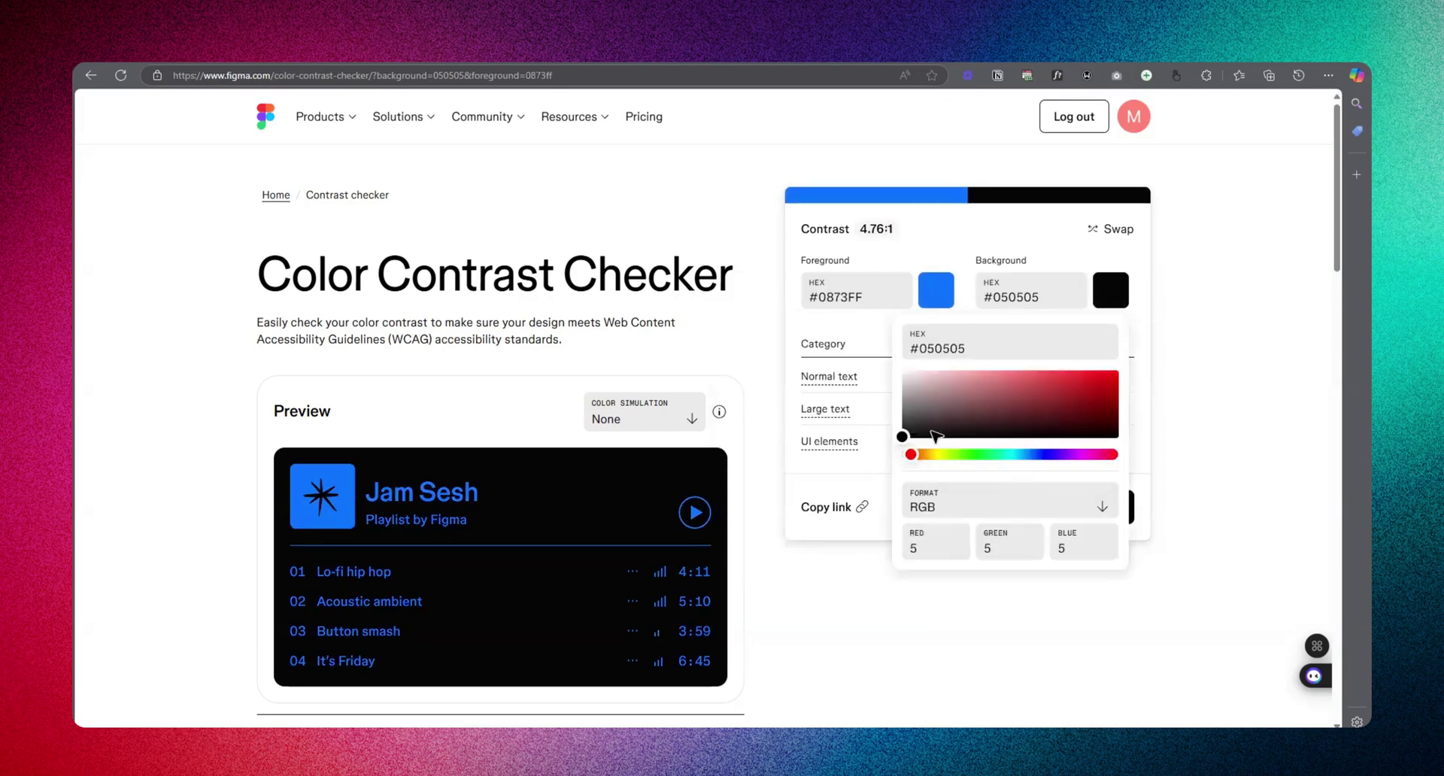
left_click_drag(902, 439, 895, 391)
left_click(1004, 240)
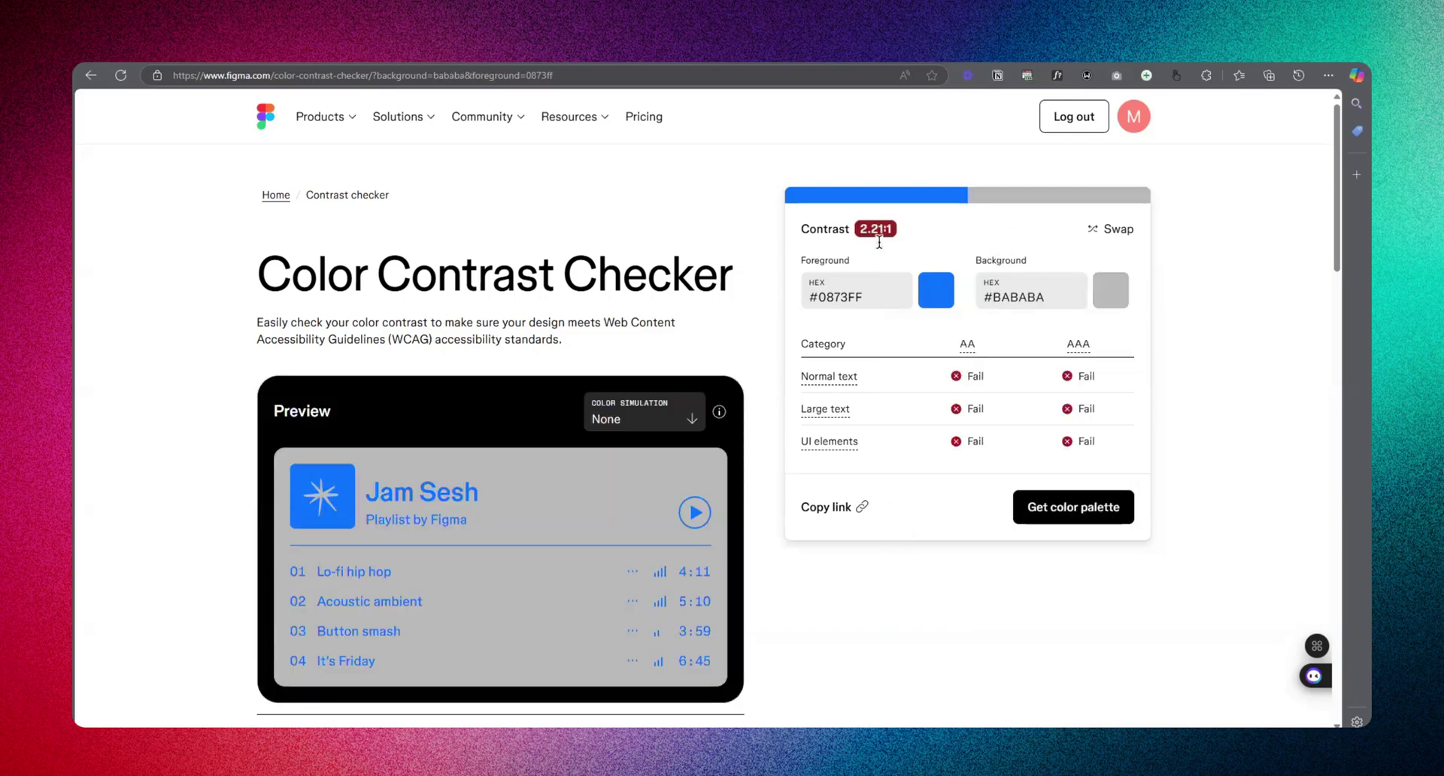
- Lighten the background colour to white #FFFFFF with the colour picker
left_click(1110, 292)
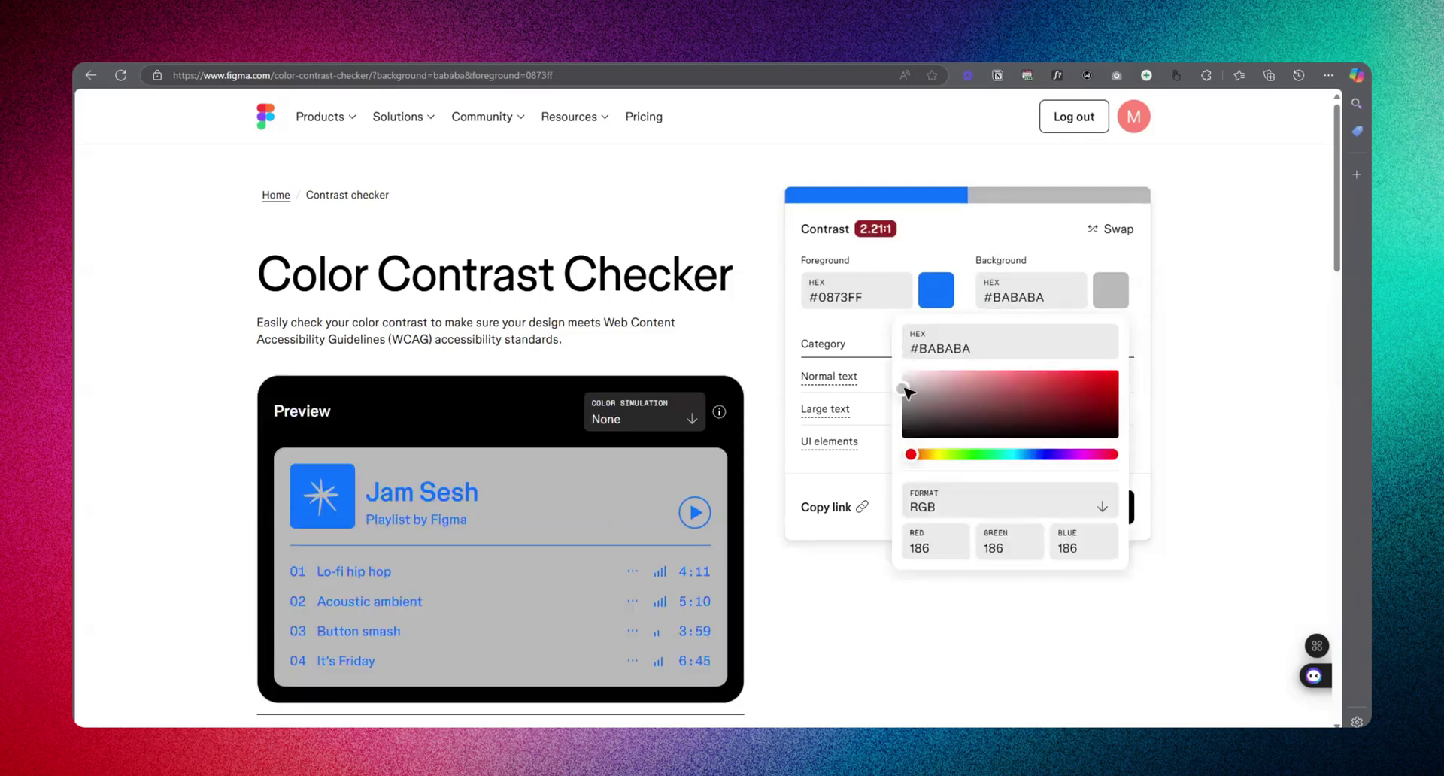
left_click_drag(906, 385, 900, 374)
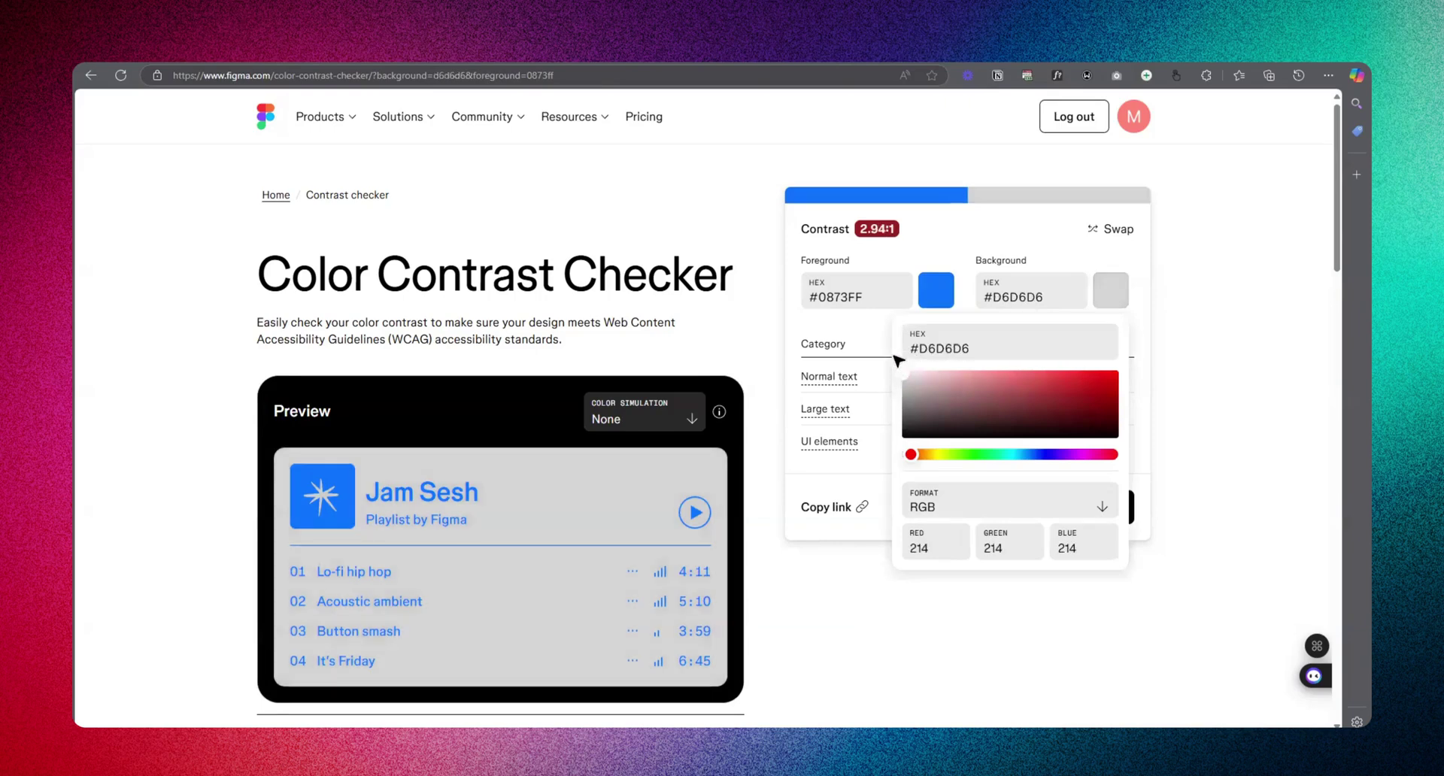
left_click(1003, 228)
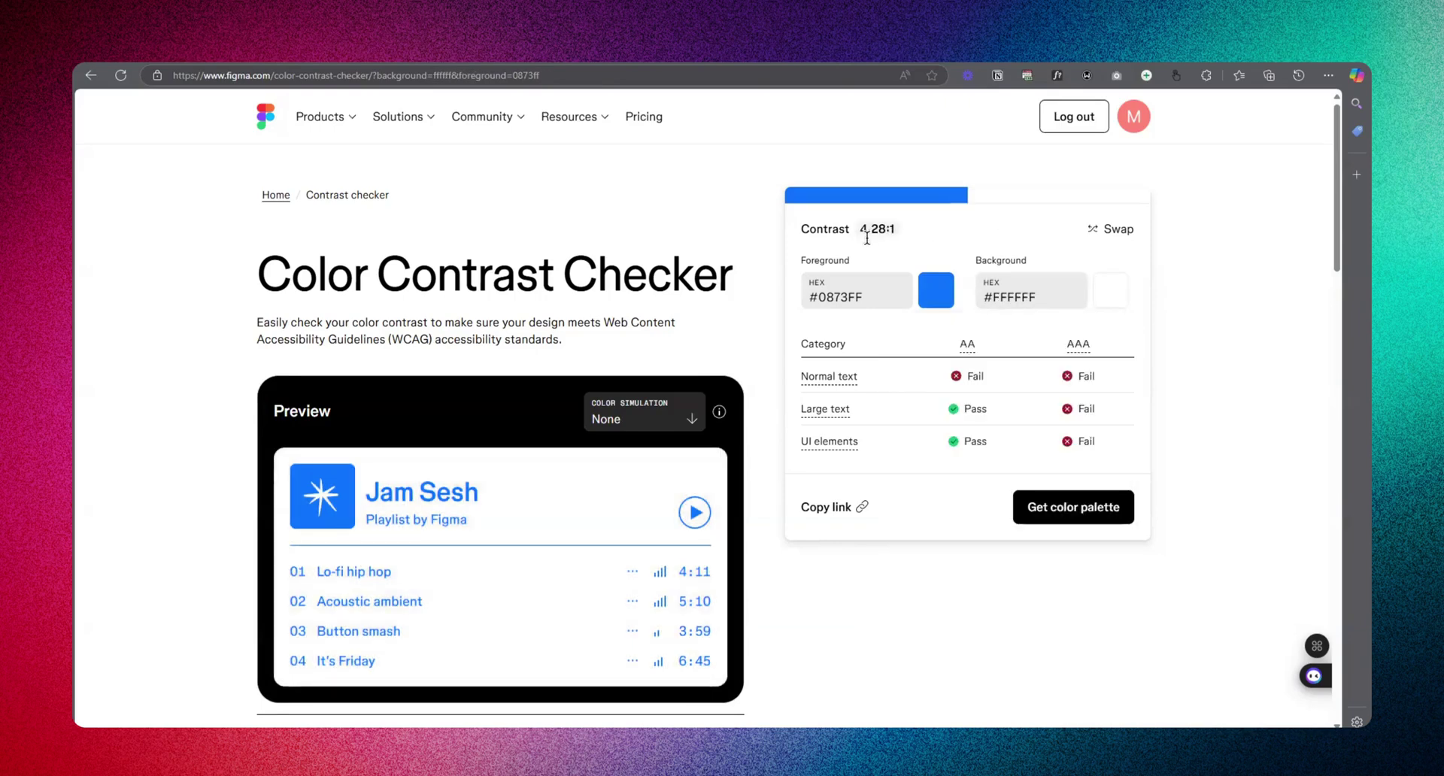
- Set the background colour to black #000000 and lighten the foreground blue to #63A7FF
left_click(1110, 295)
left_click_drag(935, 419, 871, 452)
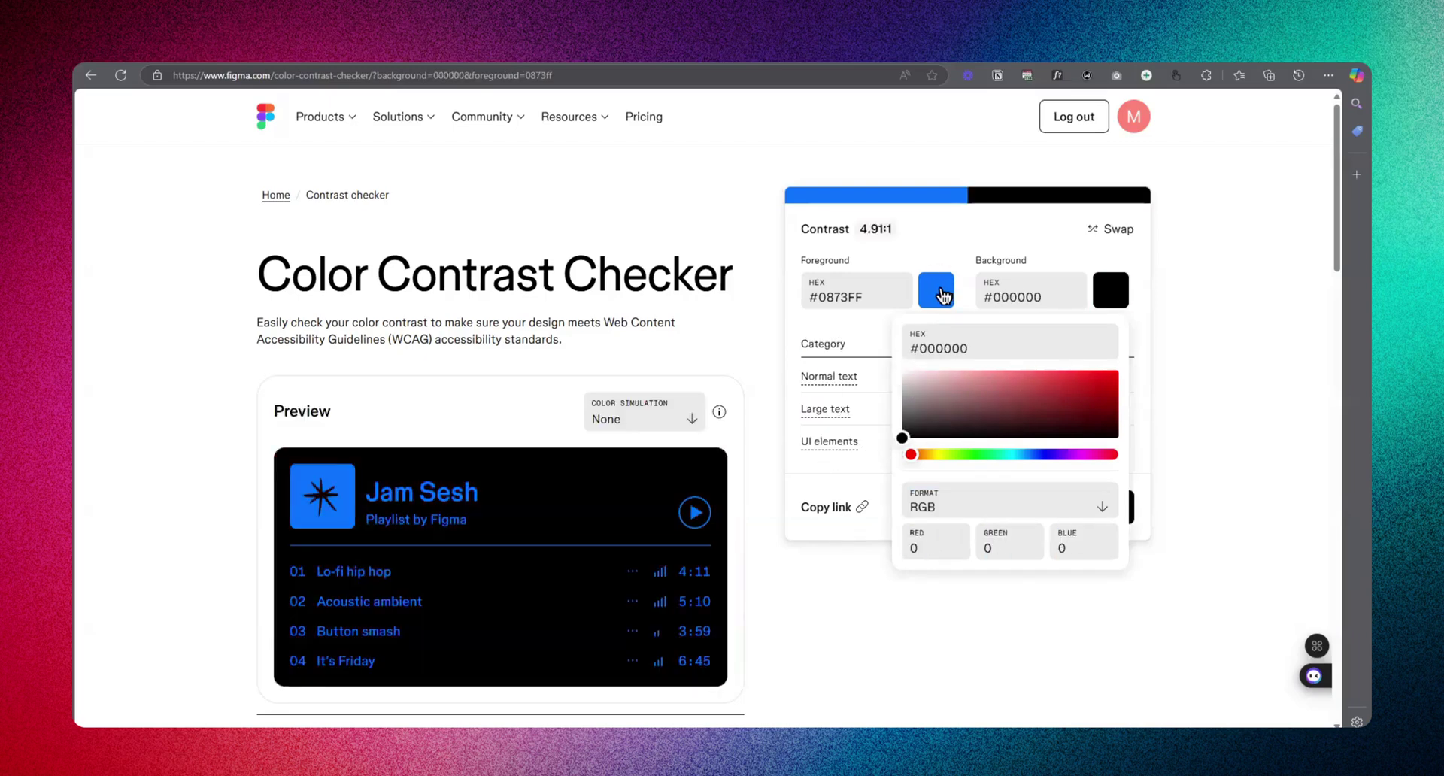
left_click(936, 290)
left_click_drag(937, 376, 859, 371)
left_click(963, 234)
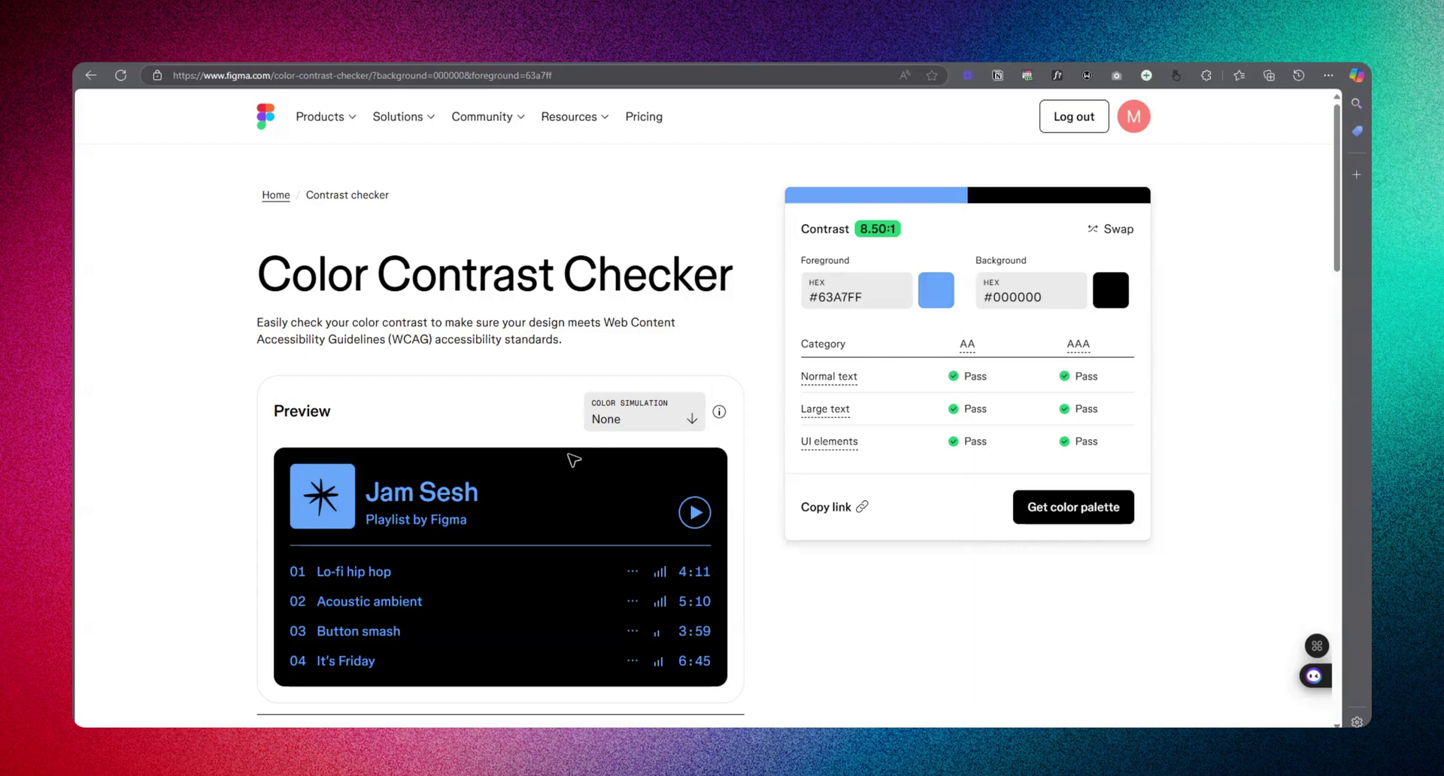
- Darken the foreground blue to #2A85FA with the colour picker
left_click(936, 292)
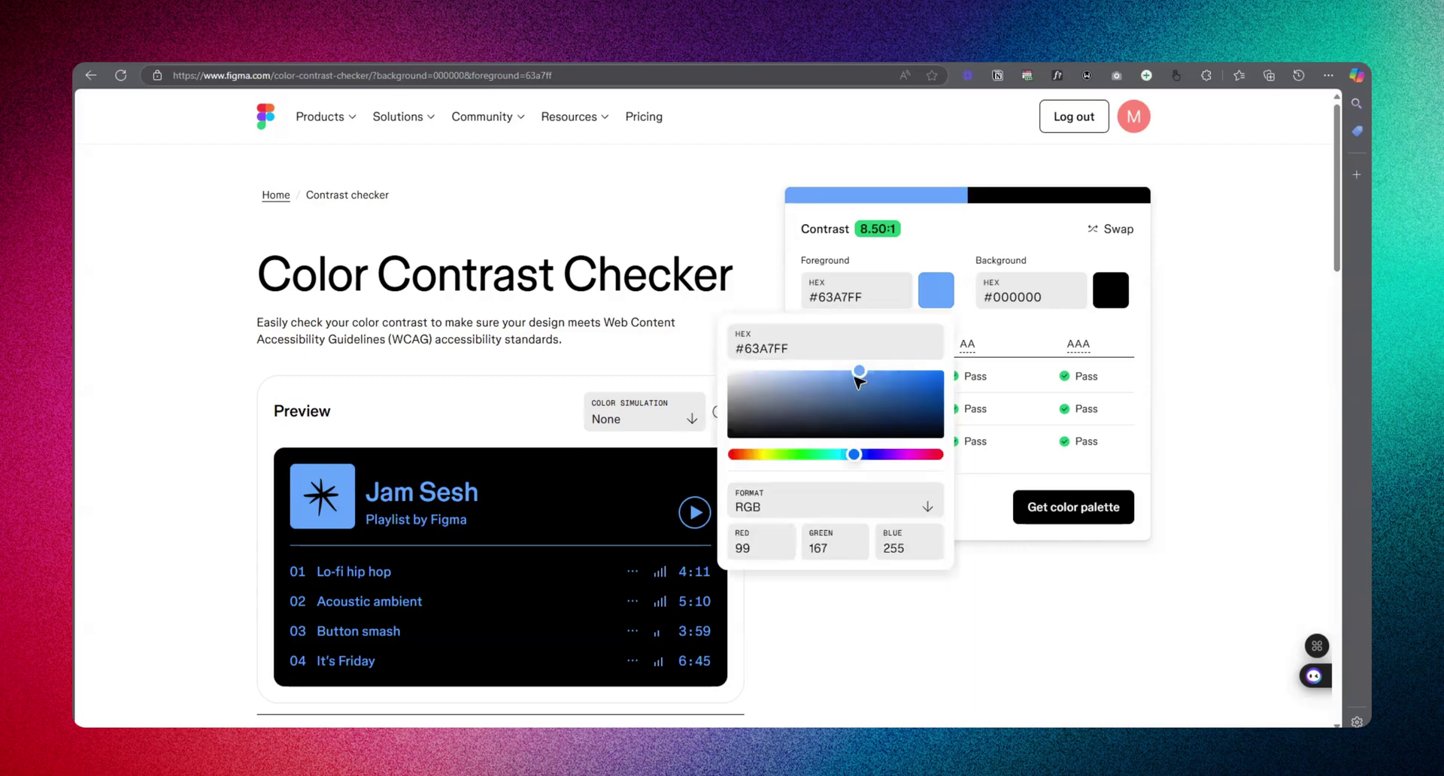
left_click_drag(908, 372, 916, 374)
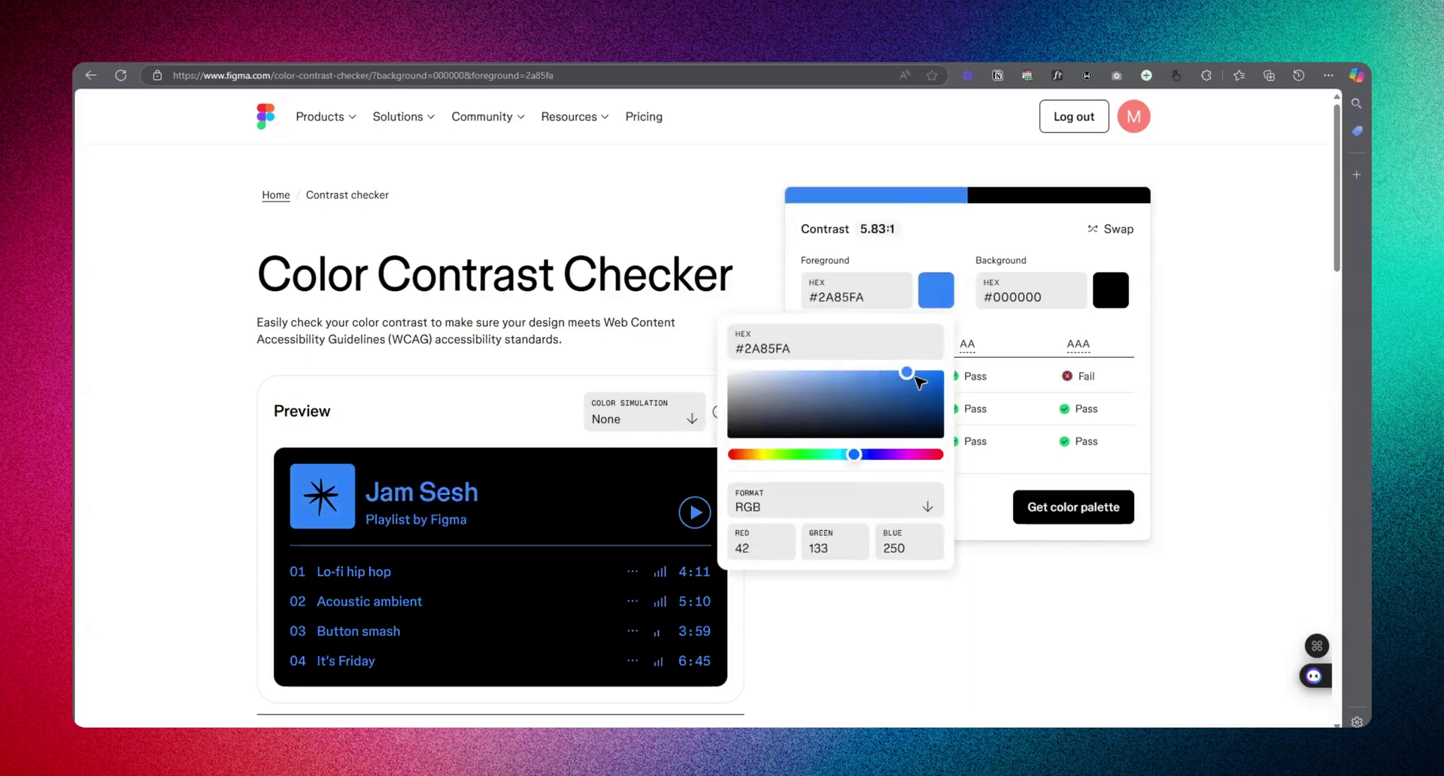
- Lighten the foreground blue to #78B3FF with the colour picker, keeping the black background
left_click(912, 371)
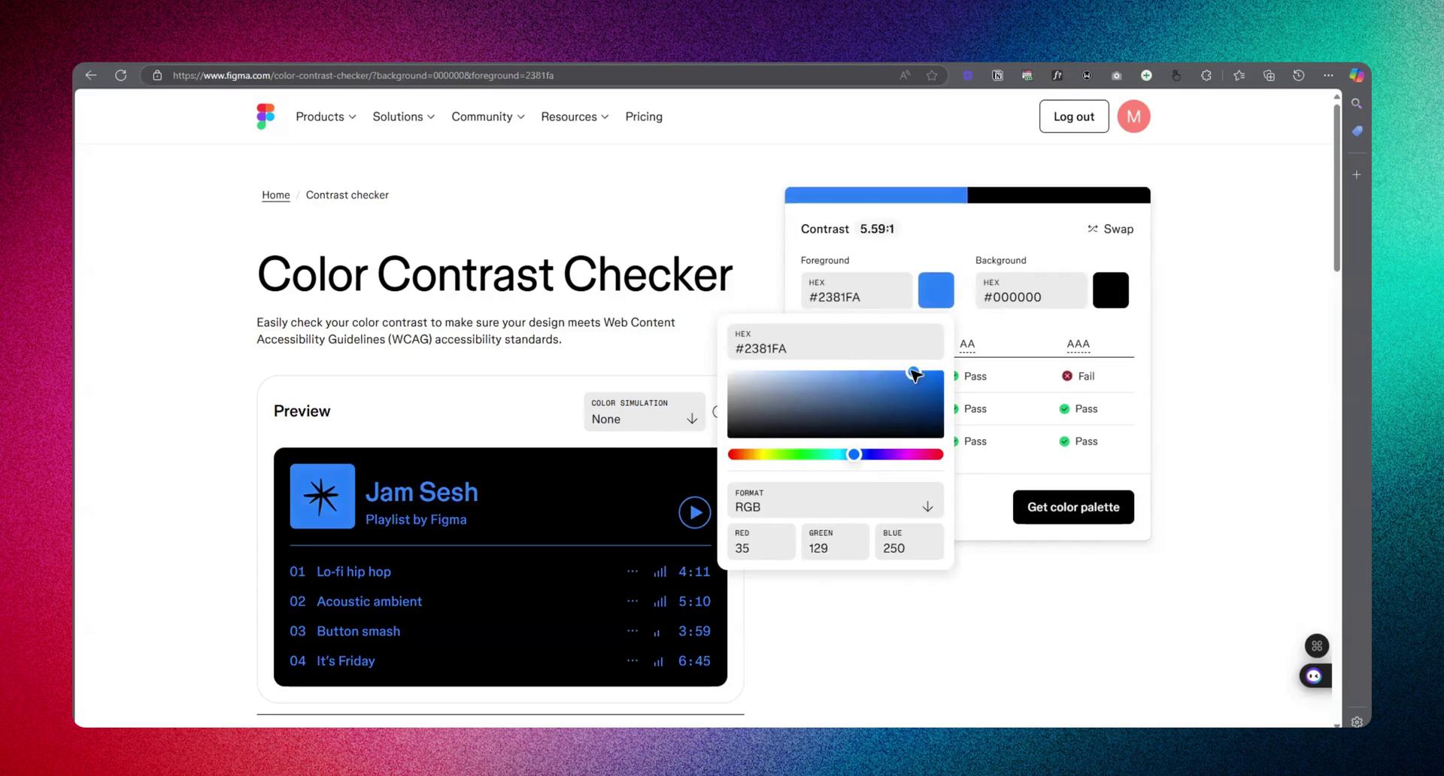
left_click(843, 371)
left_click(942, 245)
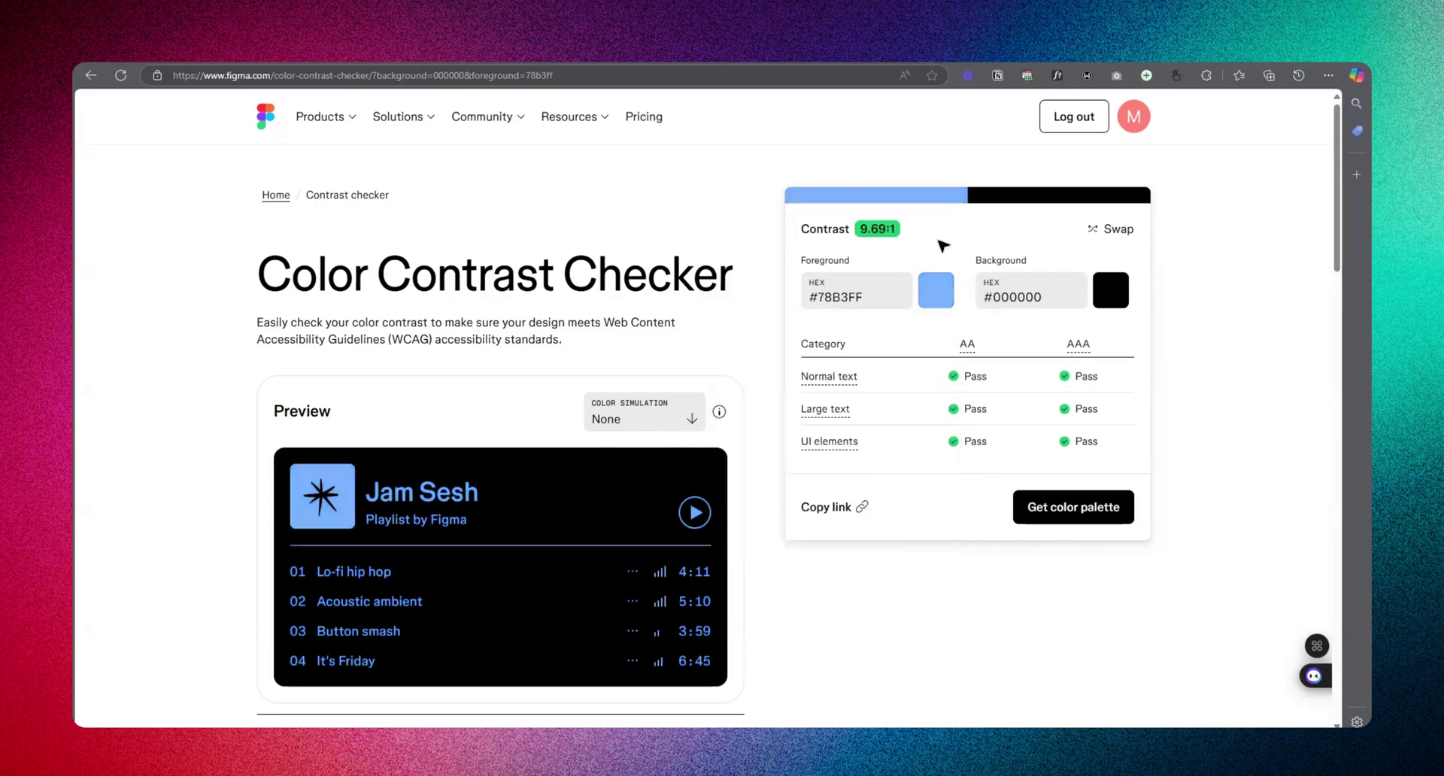
left_click(1113, 292)
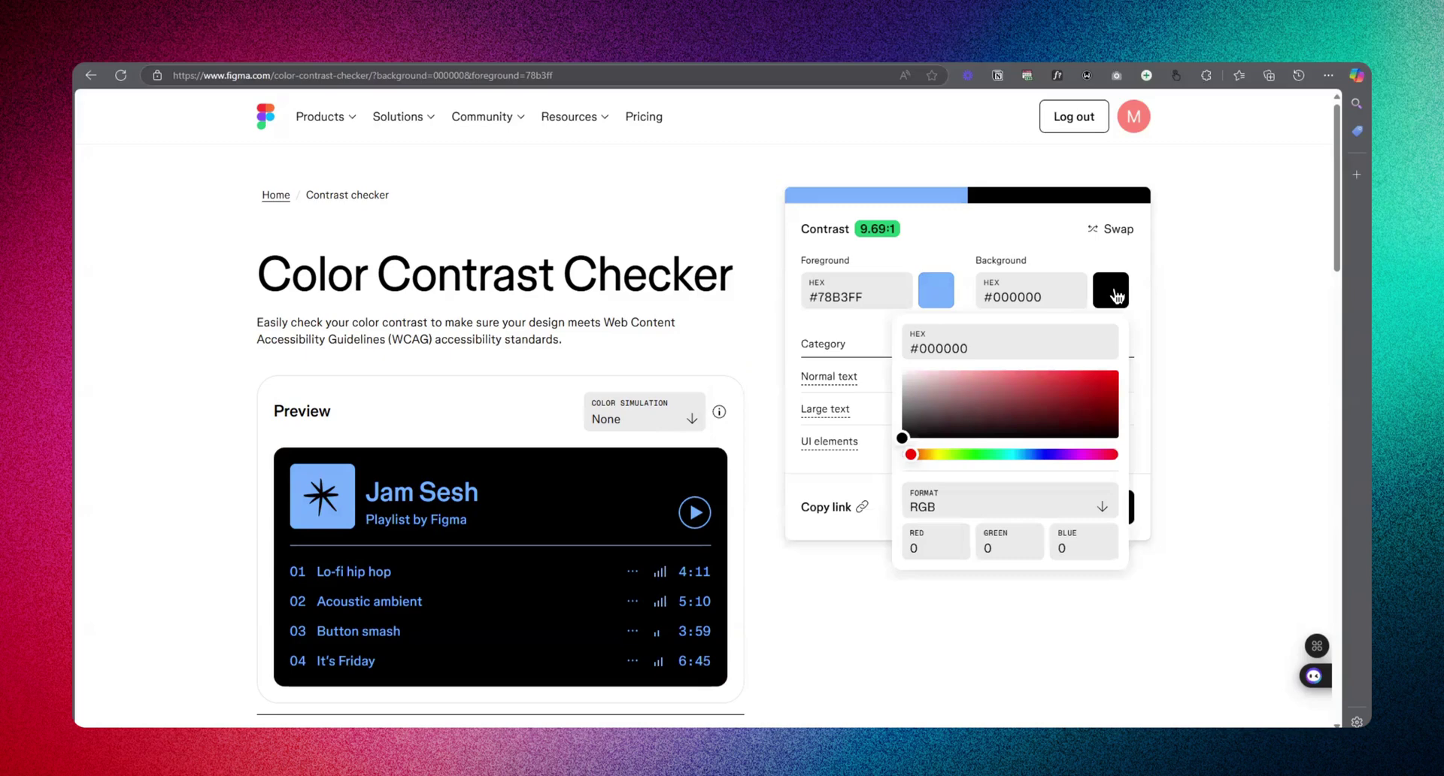
left_click(1116, 296)
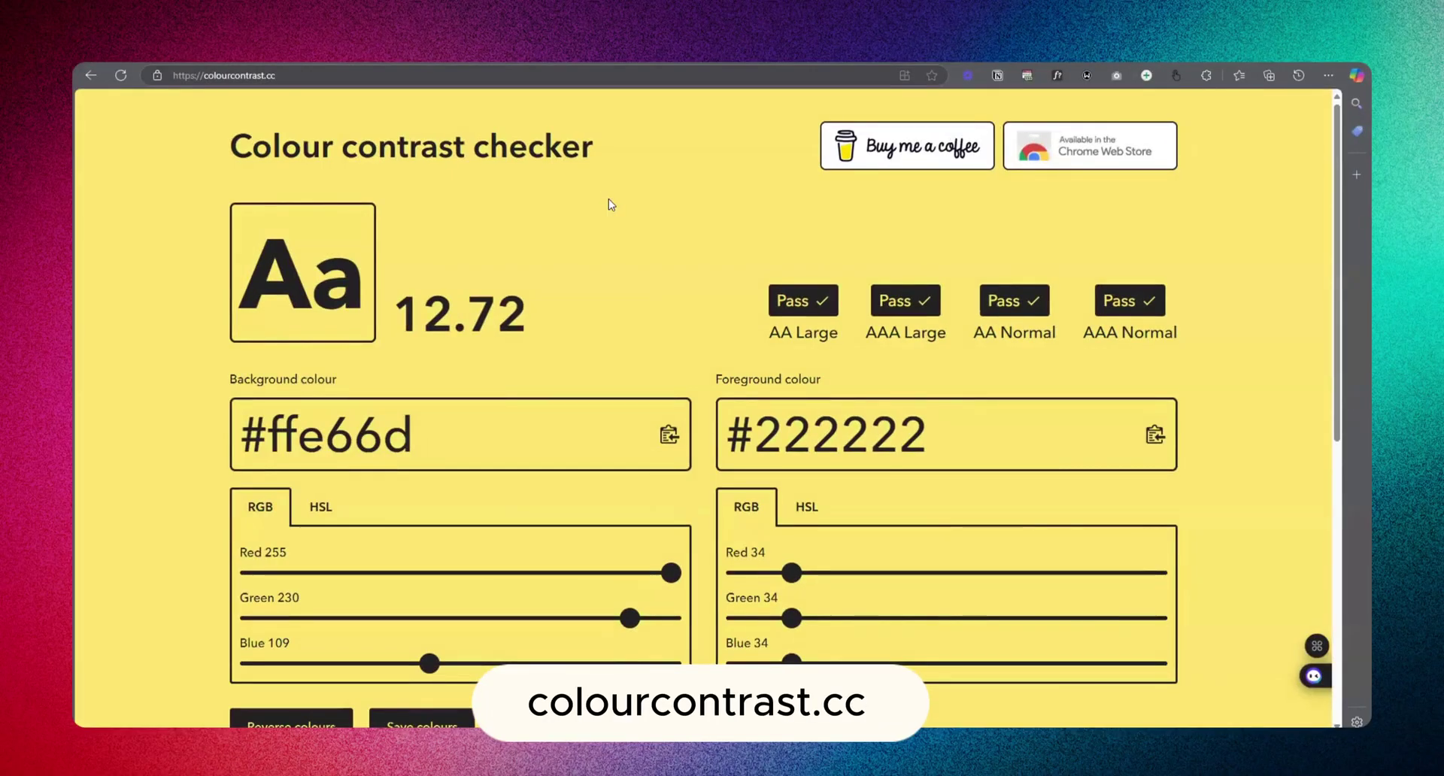
- In the colour contrast checker at colourcontrast.cc, set the background colour to white #ffffff
left_click_drag(277, 76, 174, 75)
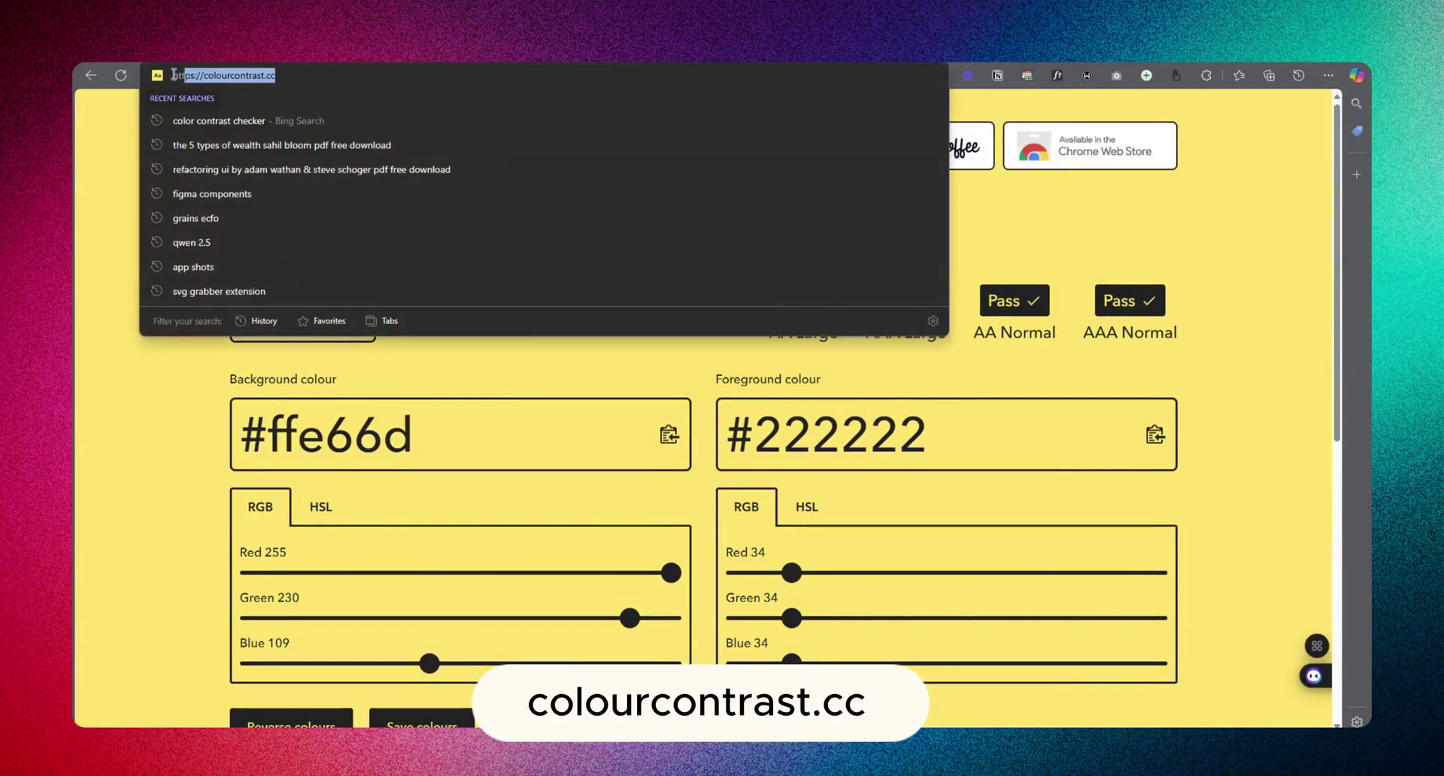
left_click(1091, 234)
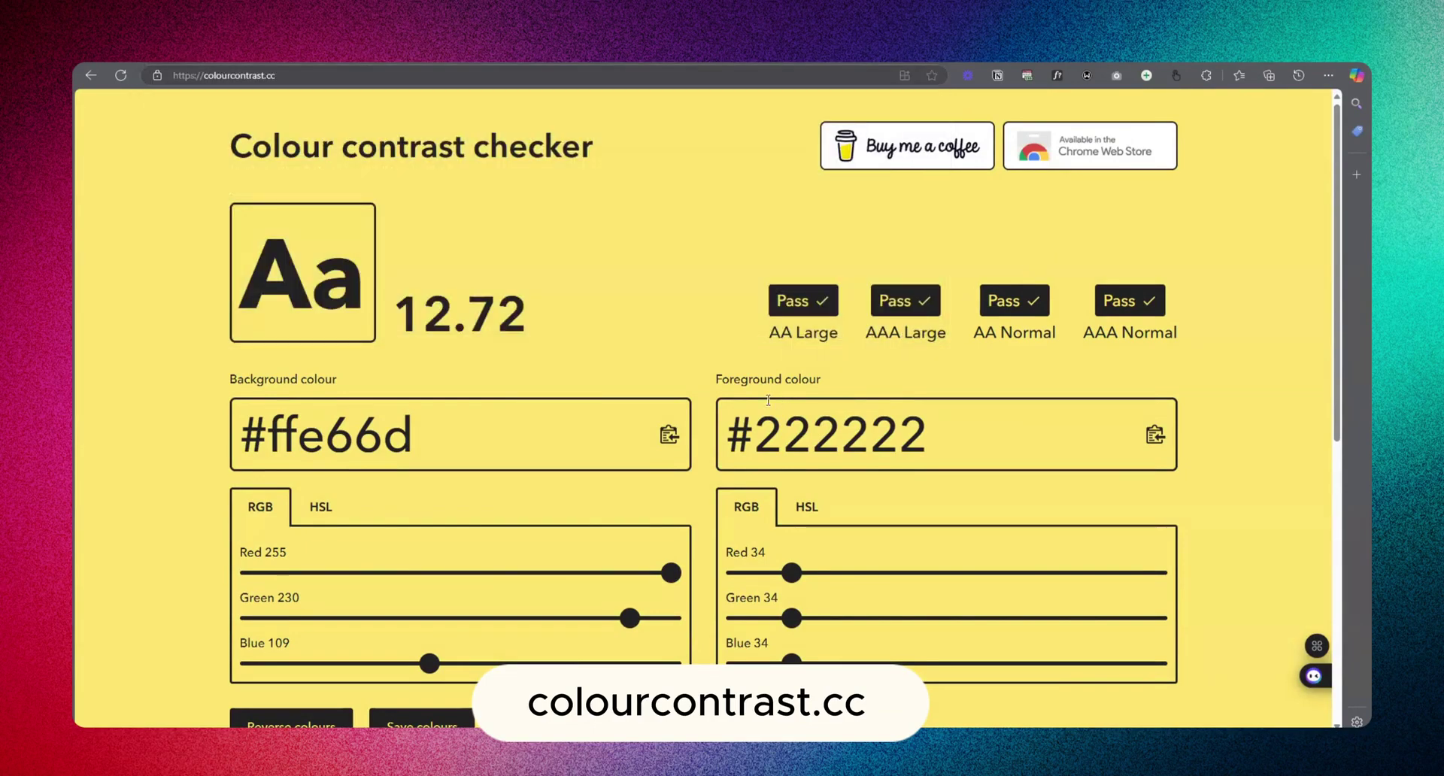
scroll(768, 400, "down", 3)
scroll(422, 387, "up", 3)
scroll(419, 388, "down", 3)
scroll(464, 376, "up", 2)
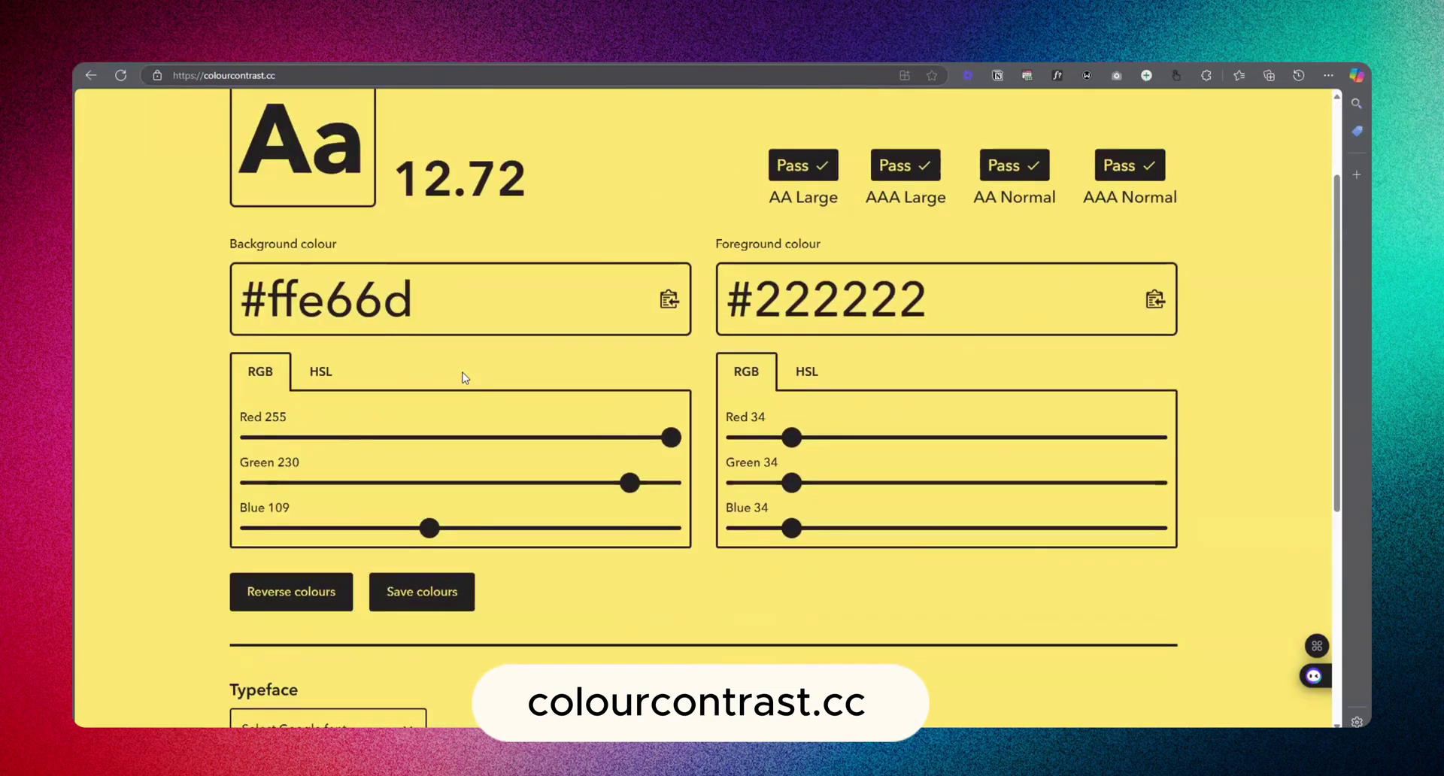
left_click_drag(429, 304, 275, 300)
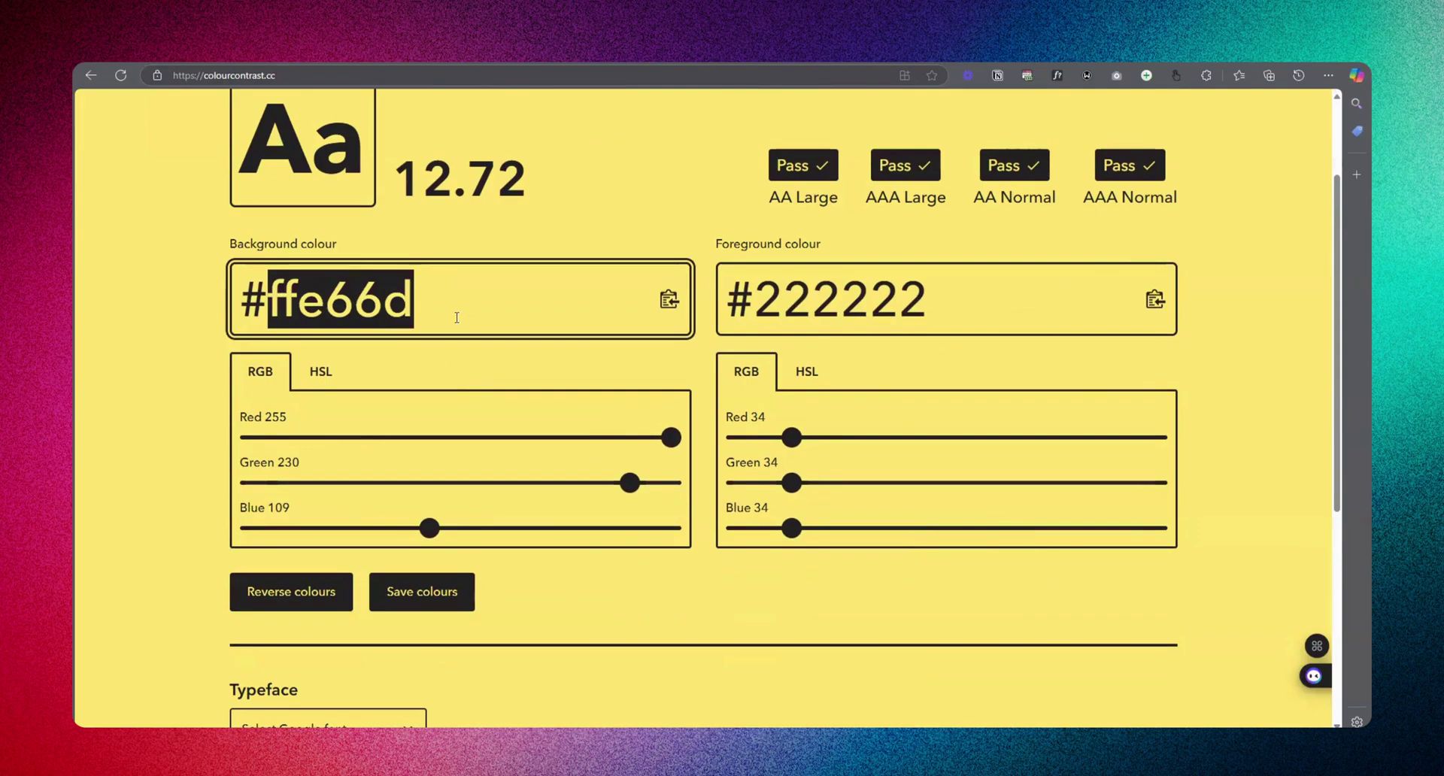
type("ffffff")
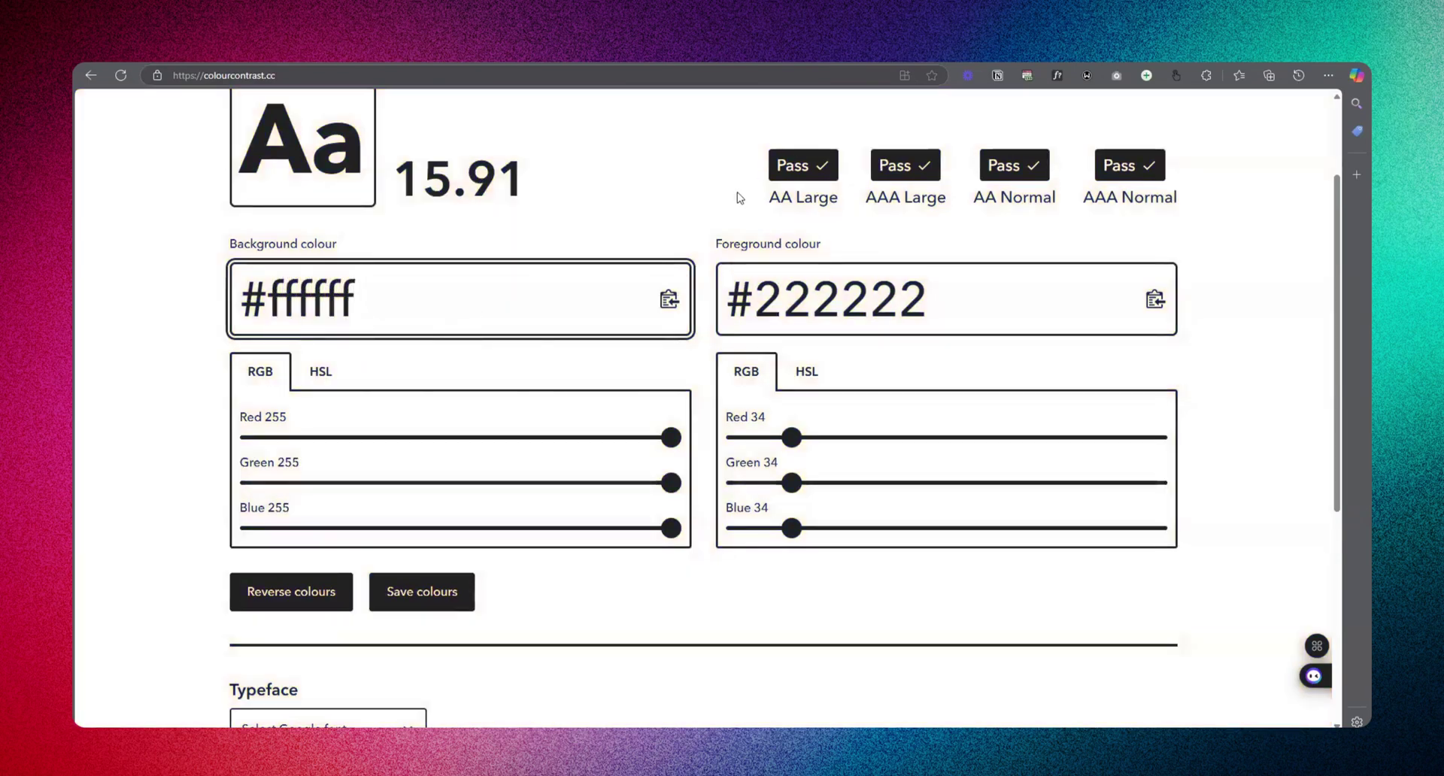
- Set the foreground colour to #5cb4ff and check the contrast ratio against the white background
left_click_drag(930, 301, 756, 305)
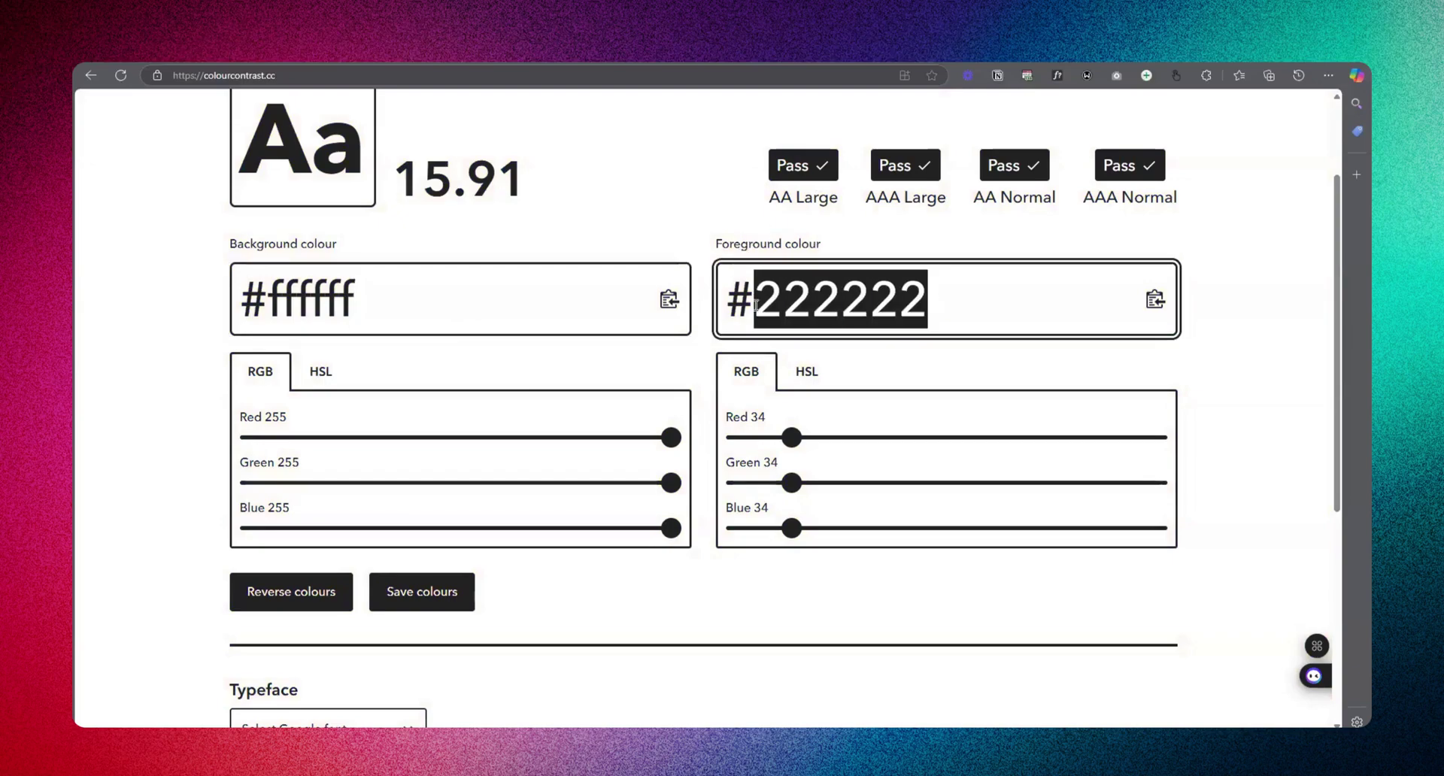
type("#5cb4ff")
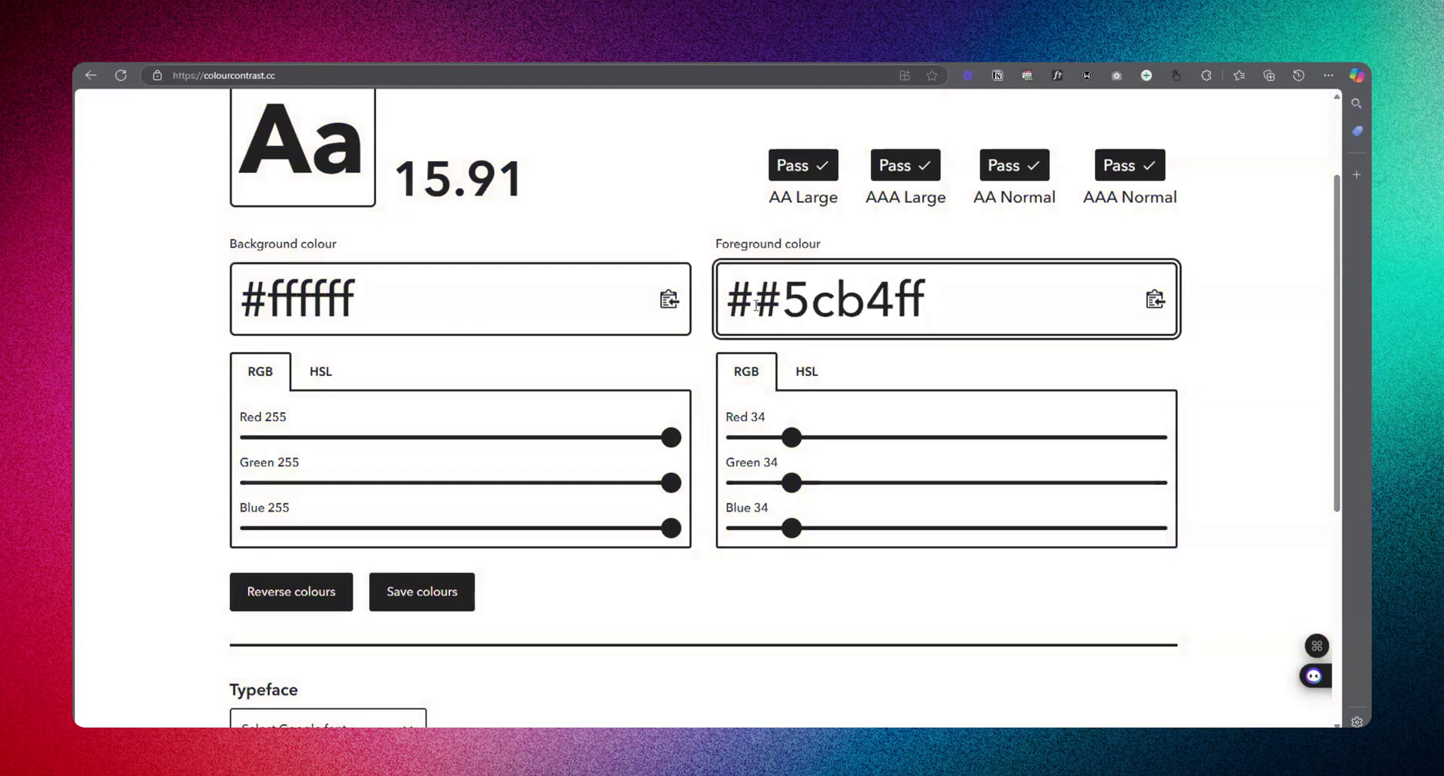
left_click(784, 302)
key("BackSpace")
left_click(1248, 269)
scroll(828, 465, "up", 2)
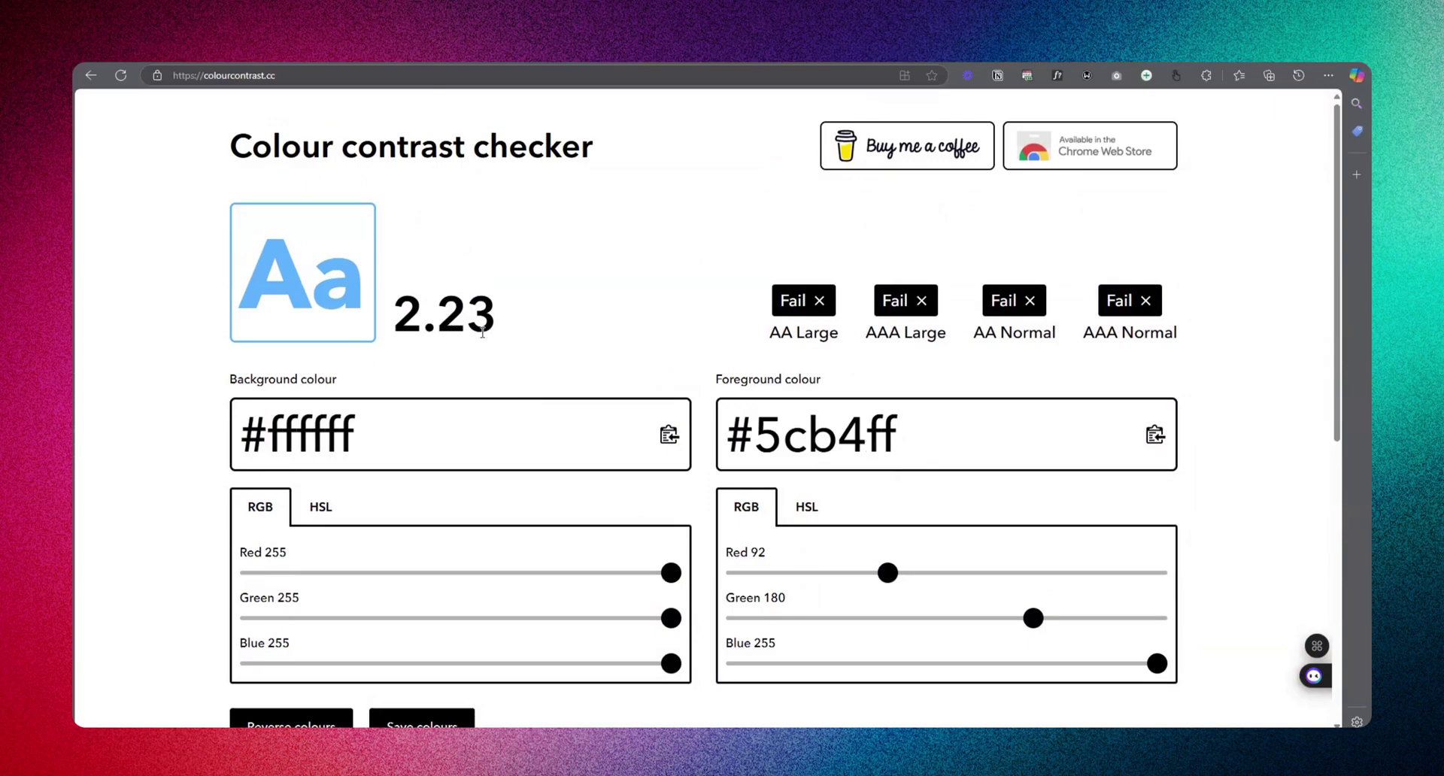
left_click_drag(509, 327, 392, 319)
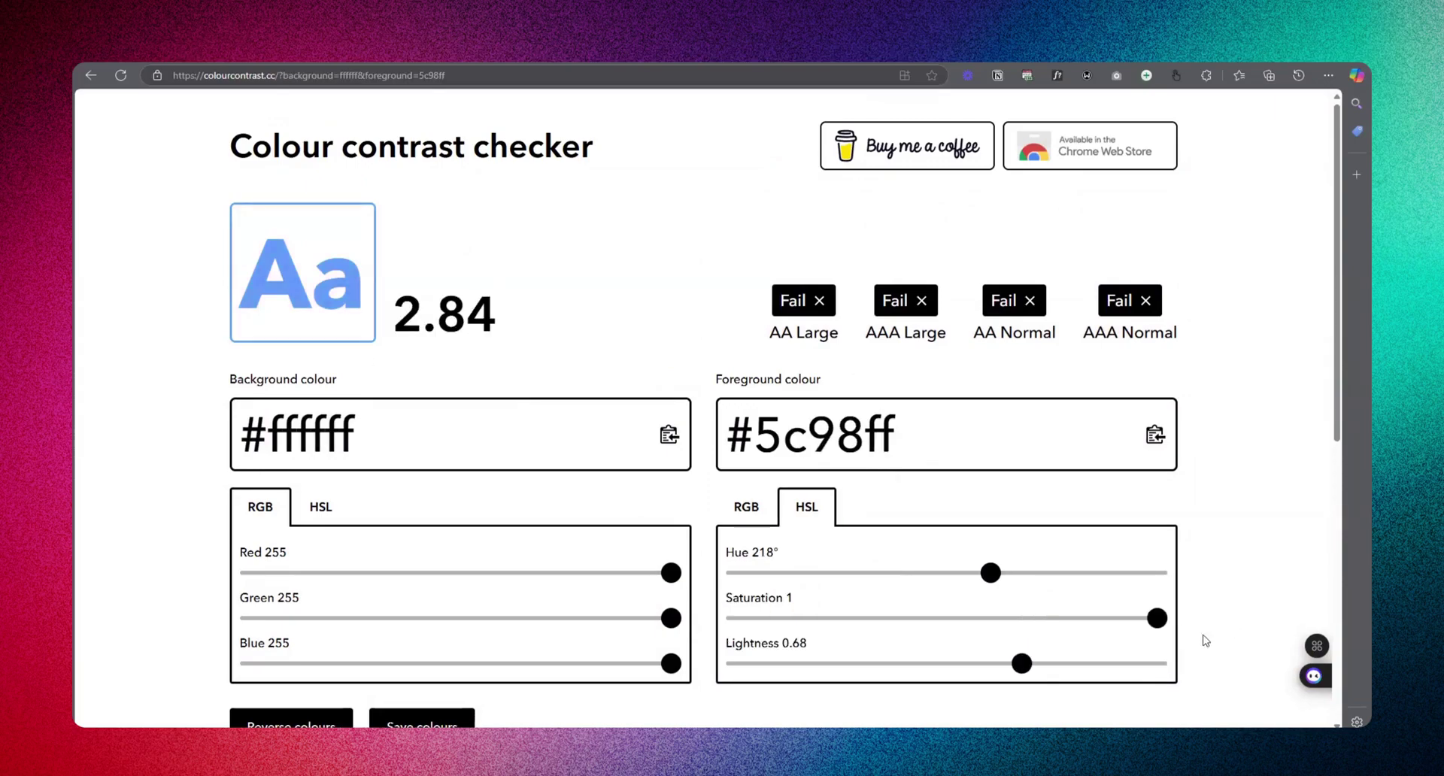
- Darken the foreground blue to HSL lightness 0.37 and shift its hue to 229°, producing #0023bb
left_click_drag(1029, 667, 936, 667)
scroll(590, 334, "down", 2)
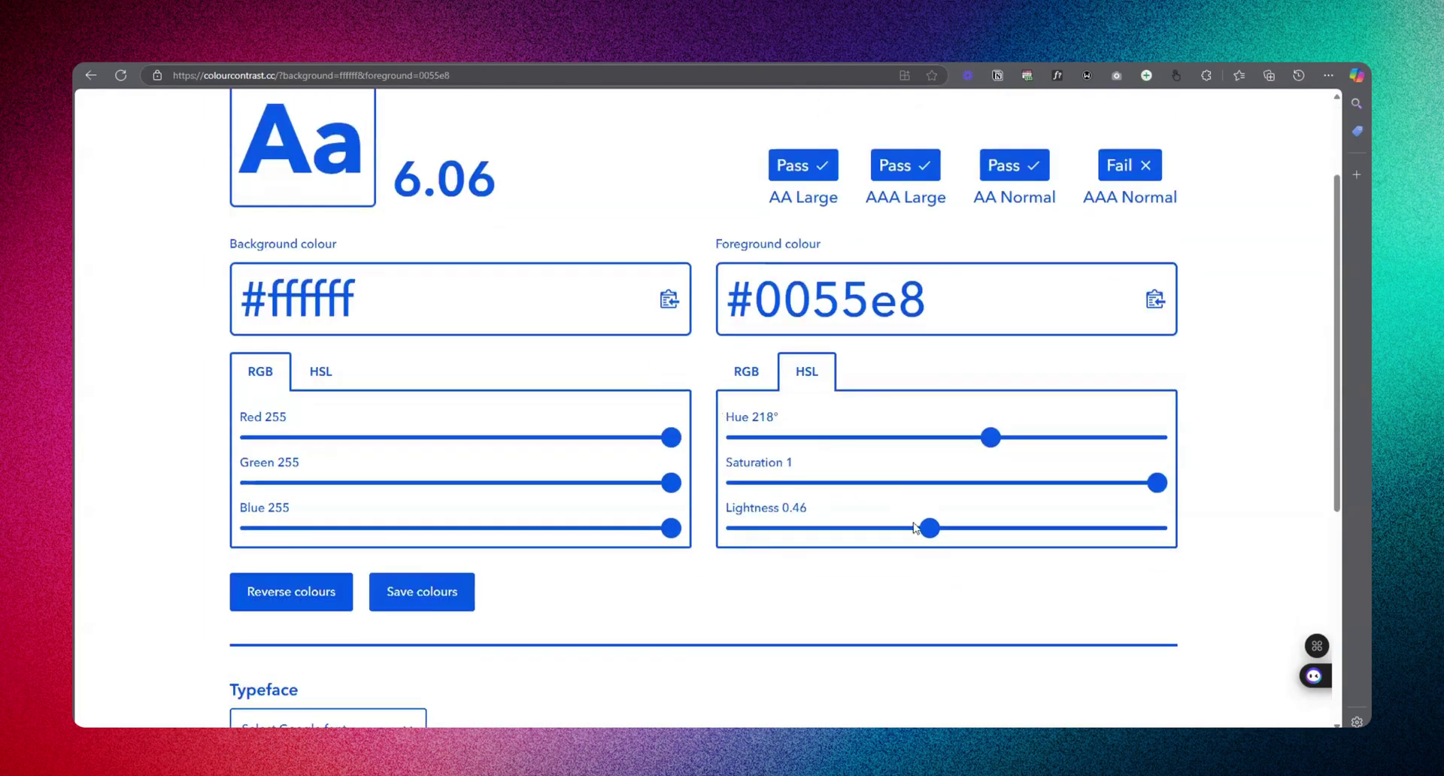
left_click_drag(928, 531, 884, 529)
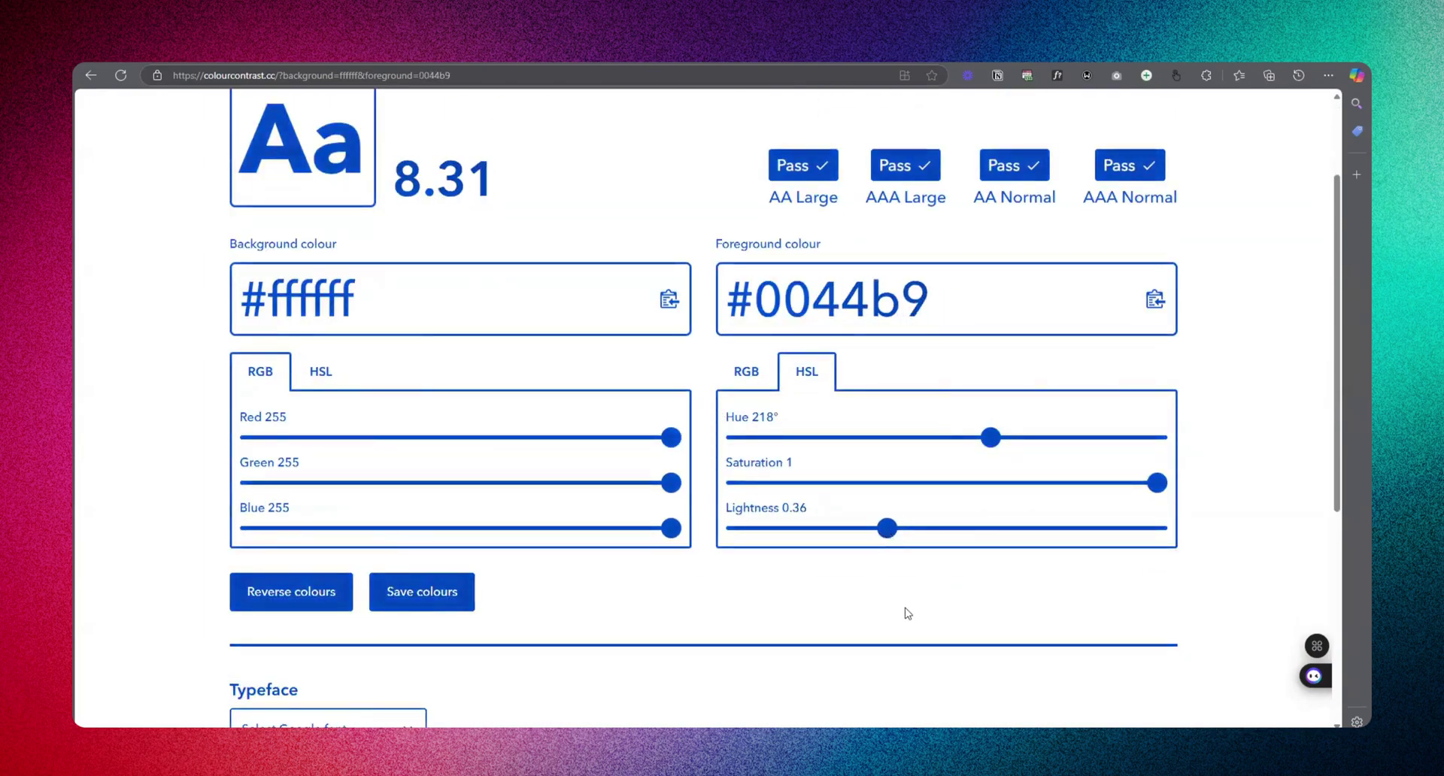
scroll(903, 606, "up", 1)
left_click_drag(895, 599, 863, 596)
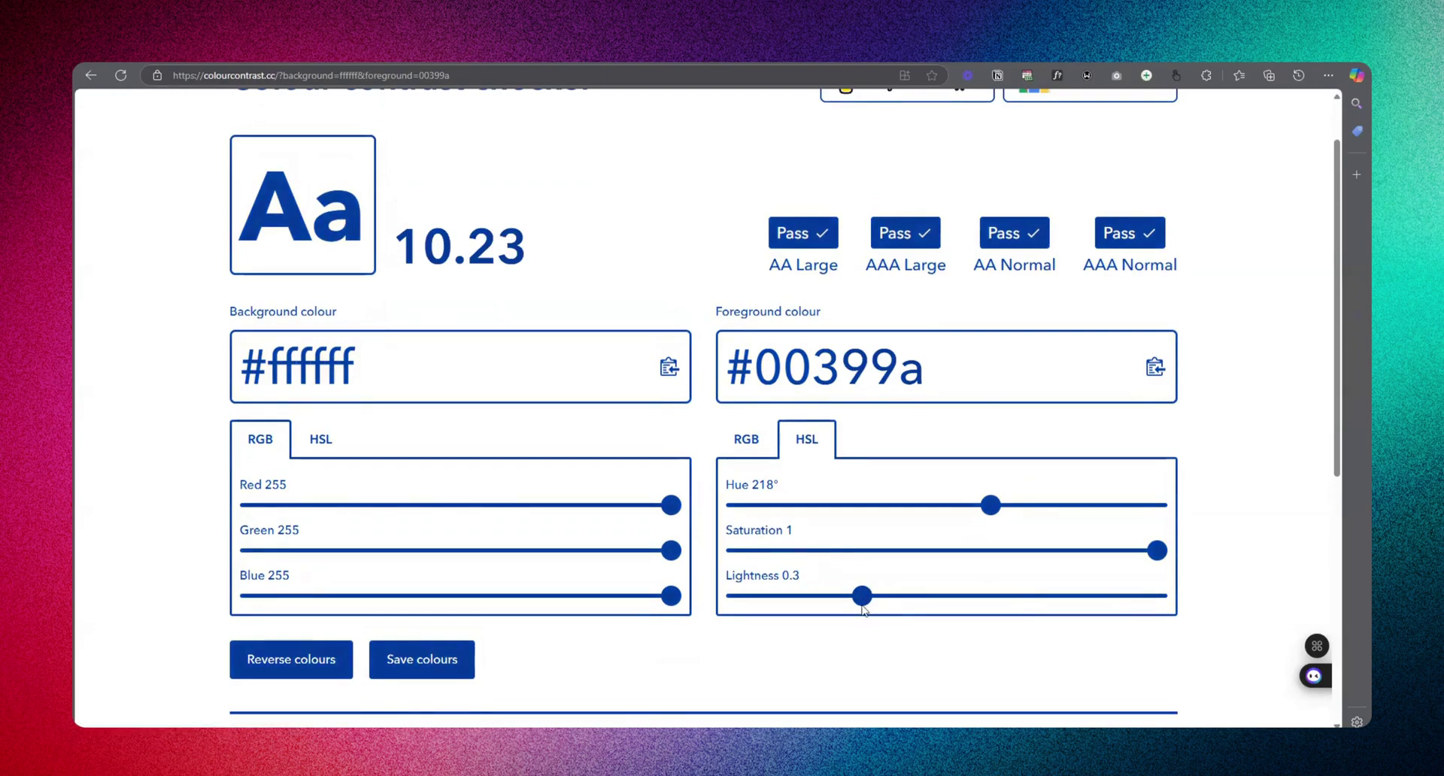
left_click_drag(861, 602, 900, 595)
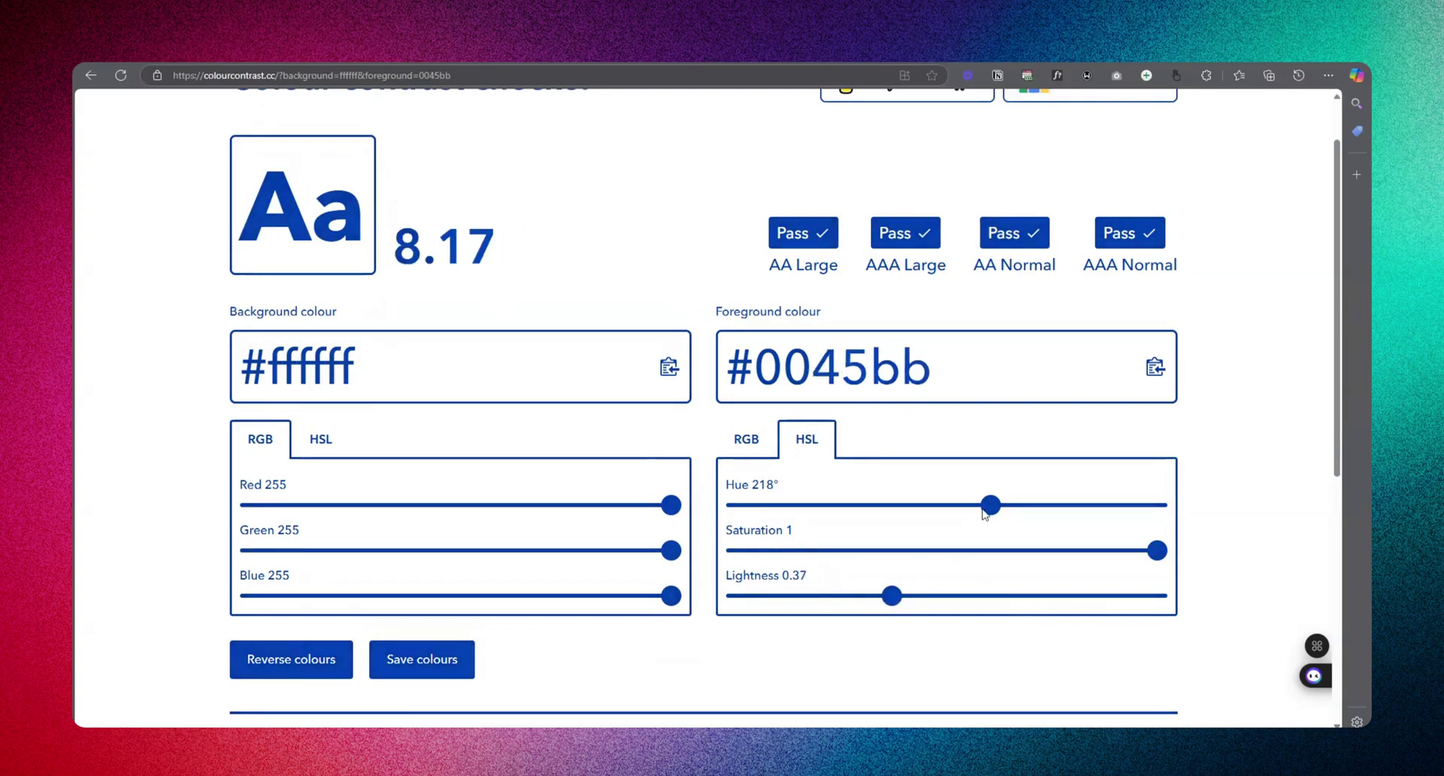
left_click_drag(991, 507, 1003, 505)
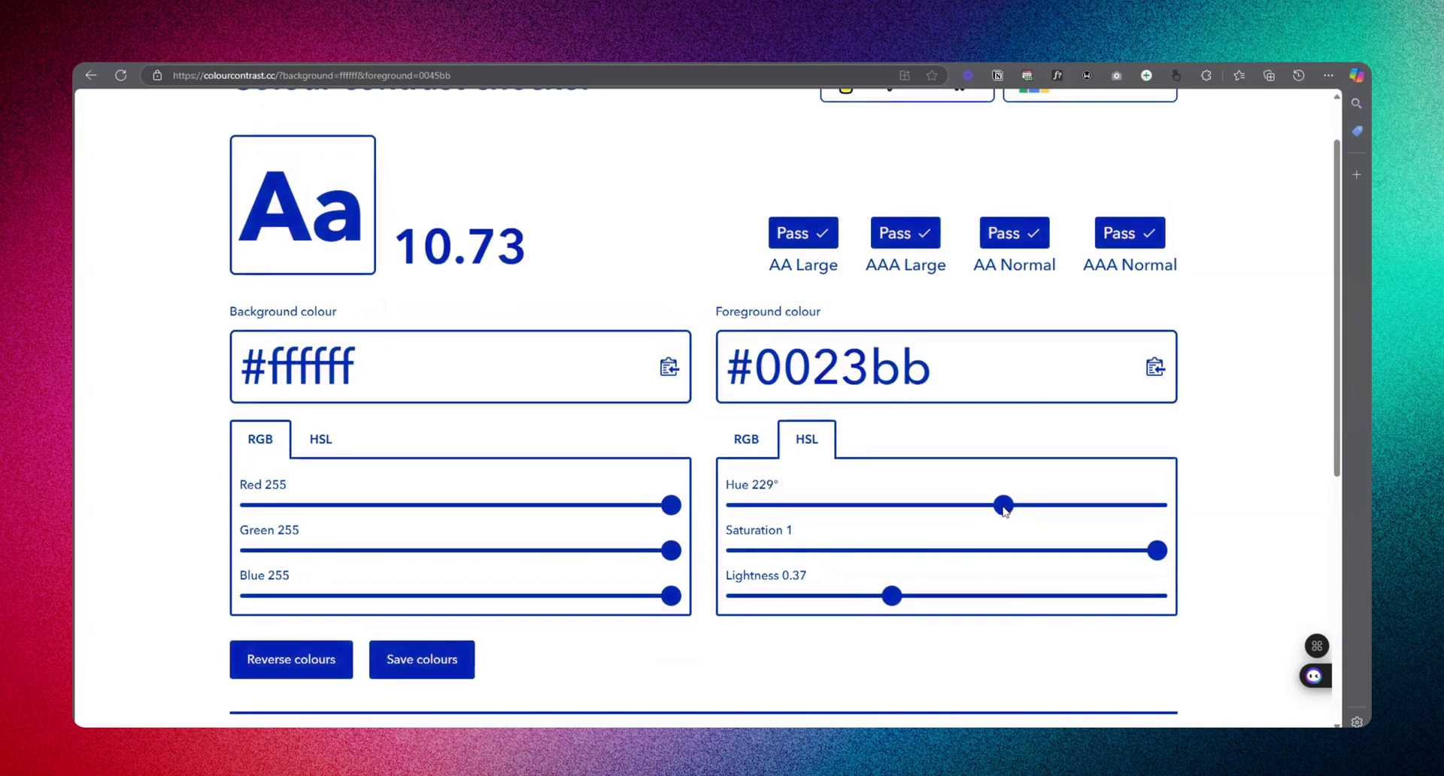
double_click(473, 253)
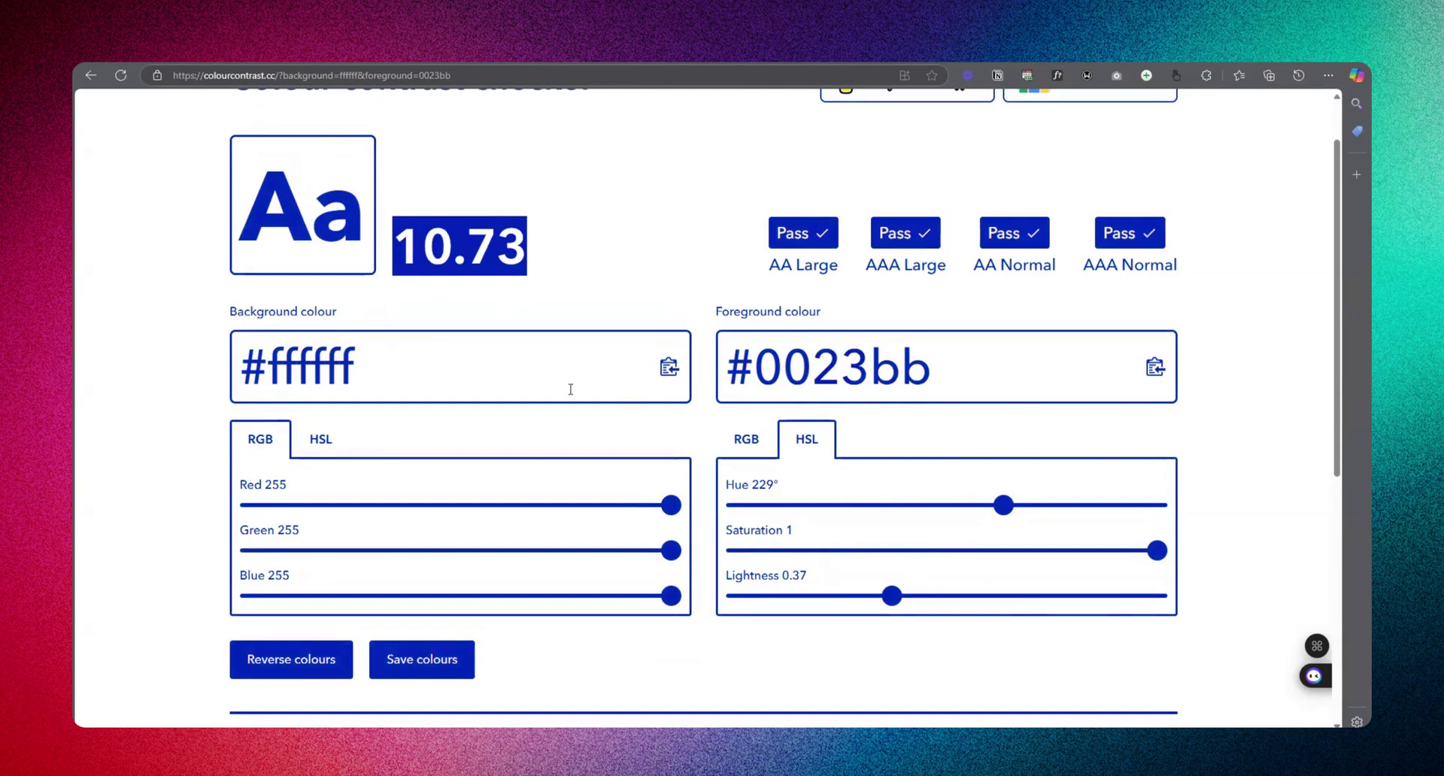
left_click_drag(933, 372, 758, 371)
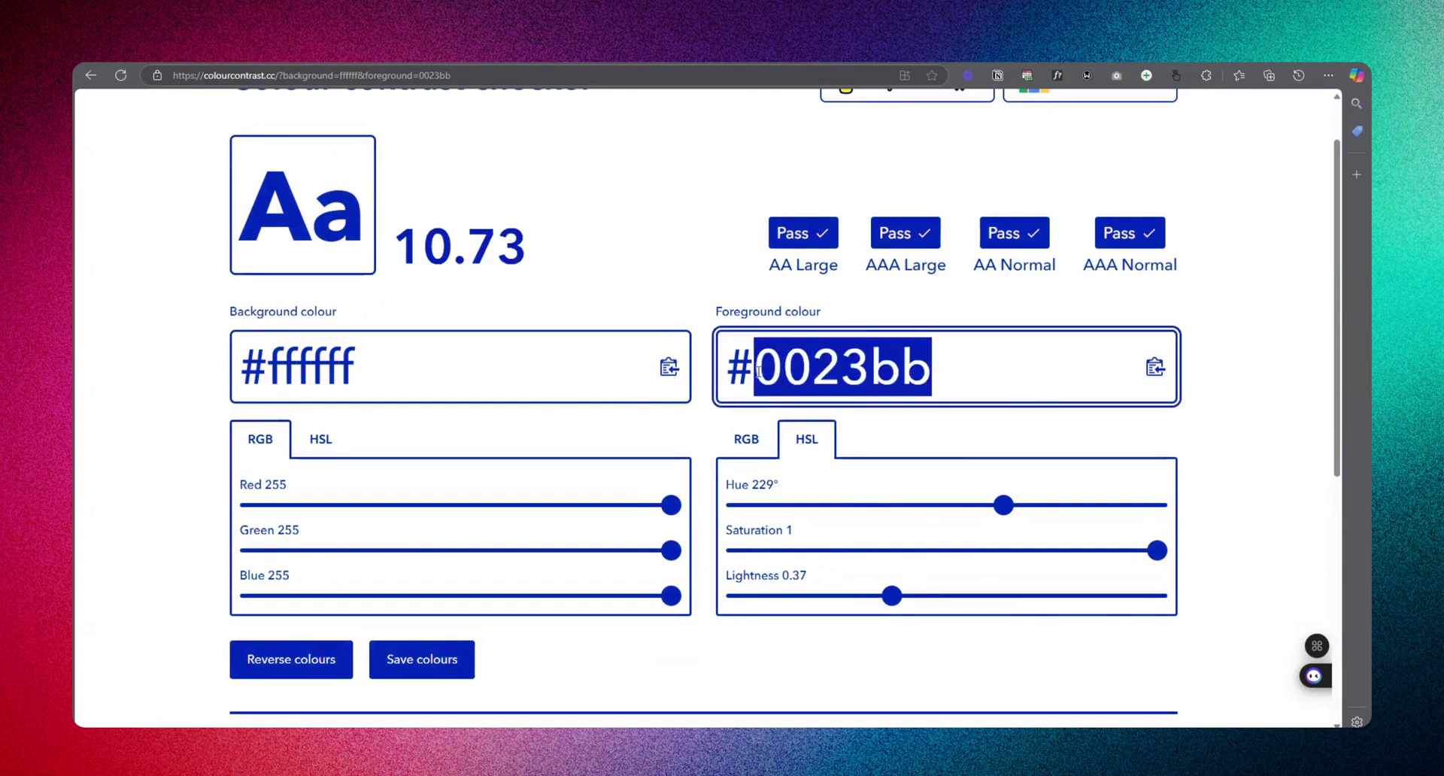
left_click_drag(387, 385, 265, 361)
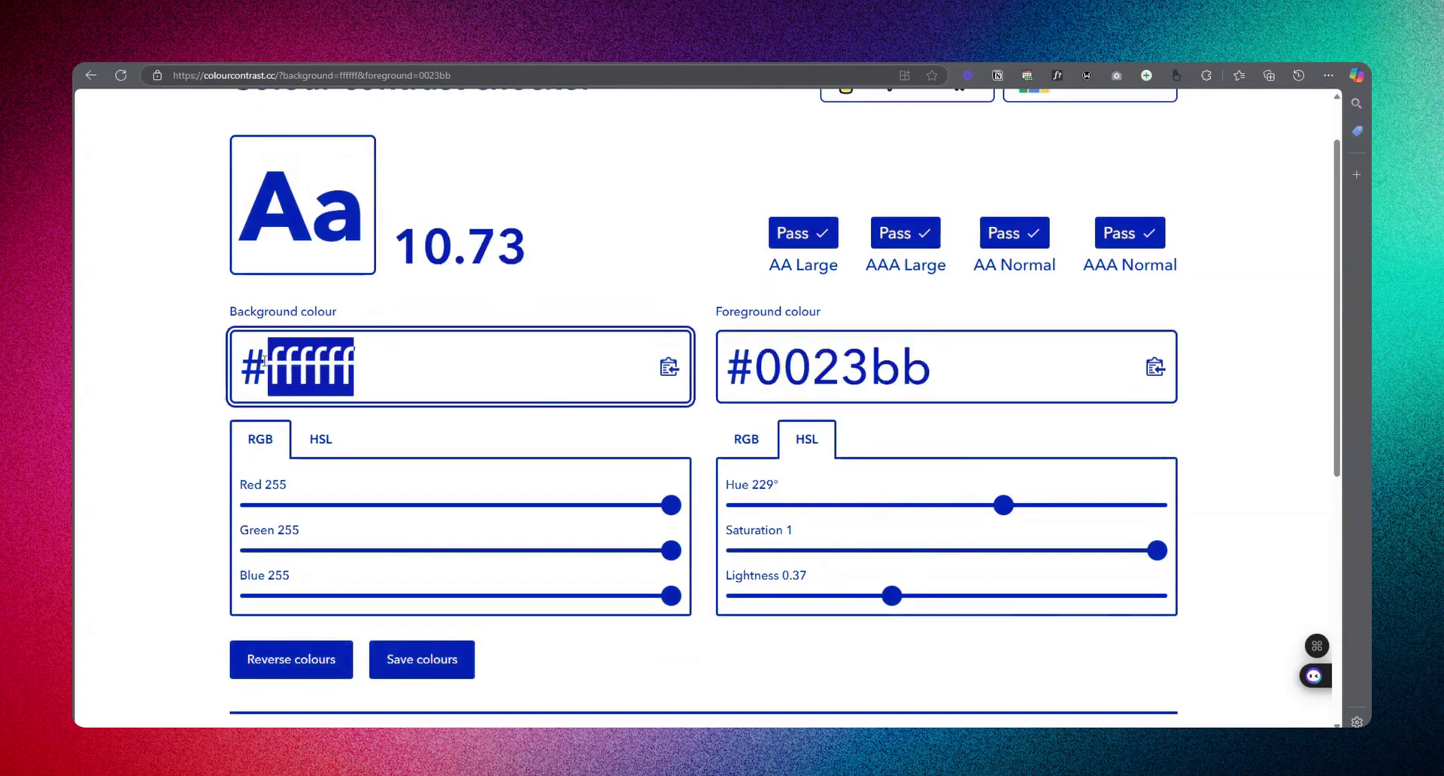
left_click(573, 241)
- Browse the Google font options for the typeface and look over the large and normal example copy
scroll(579, 353, "down", 6)
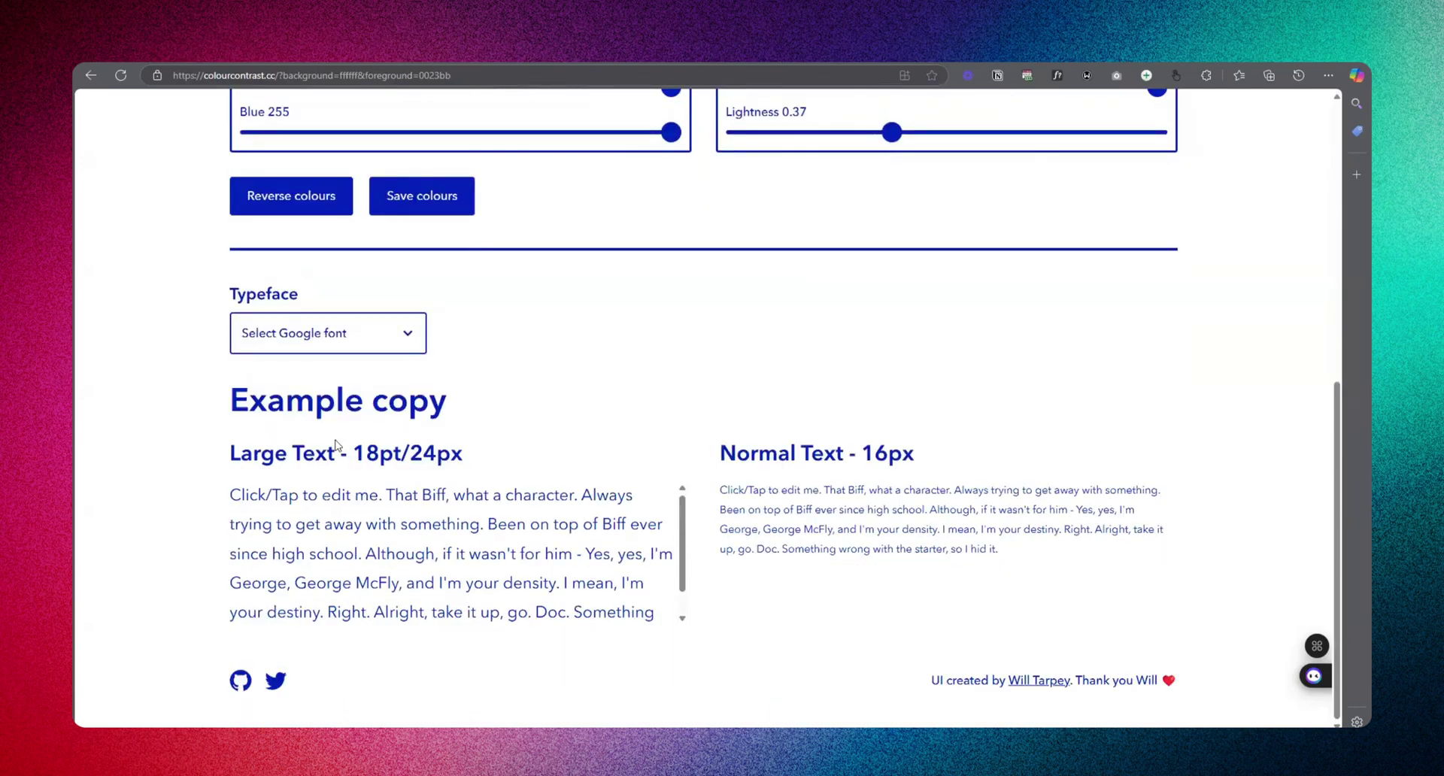
left_click(330, 334)
scroll(376, 542, "down", 3)
scroll(376, 526, "up", 1)
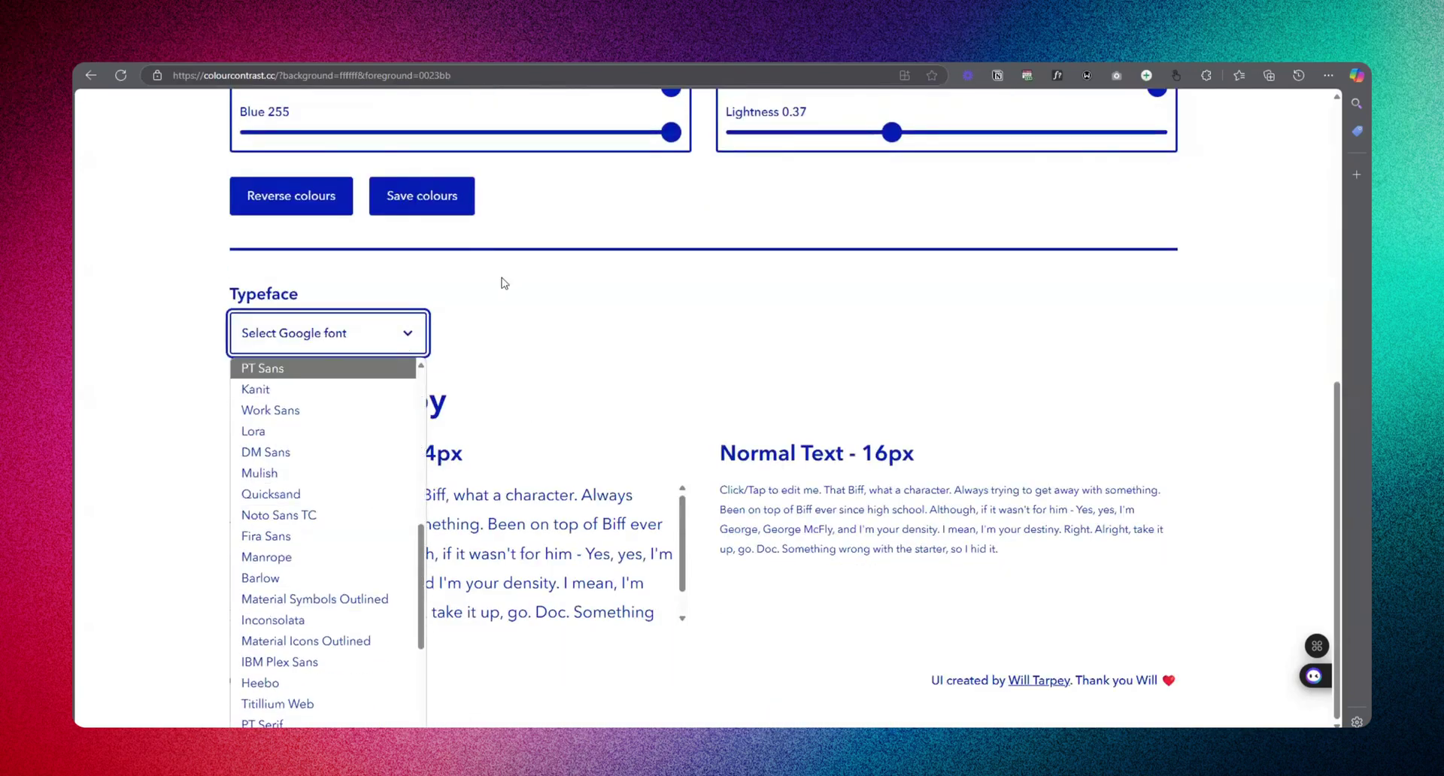
key("Down")
key("Down")
key("Down")
key("Down")
key("Down")
key("Down")
key("Down")
key("Down")
key("Down")
key("Down")
left_click(721, 358)
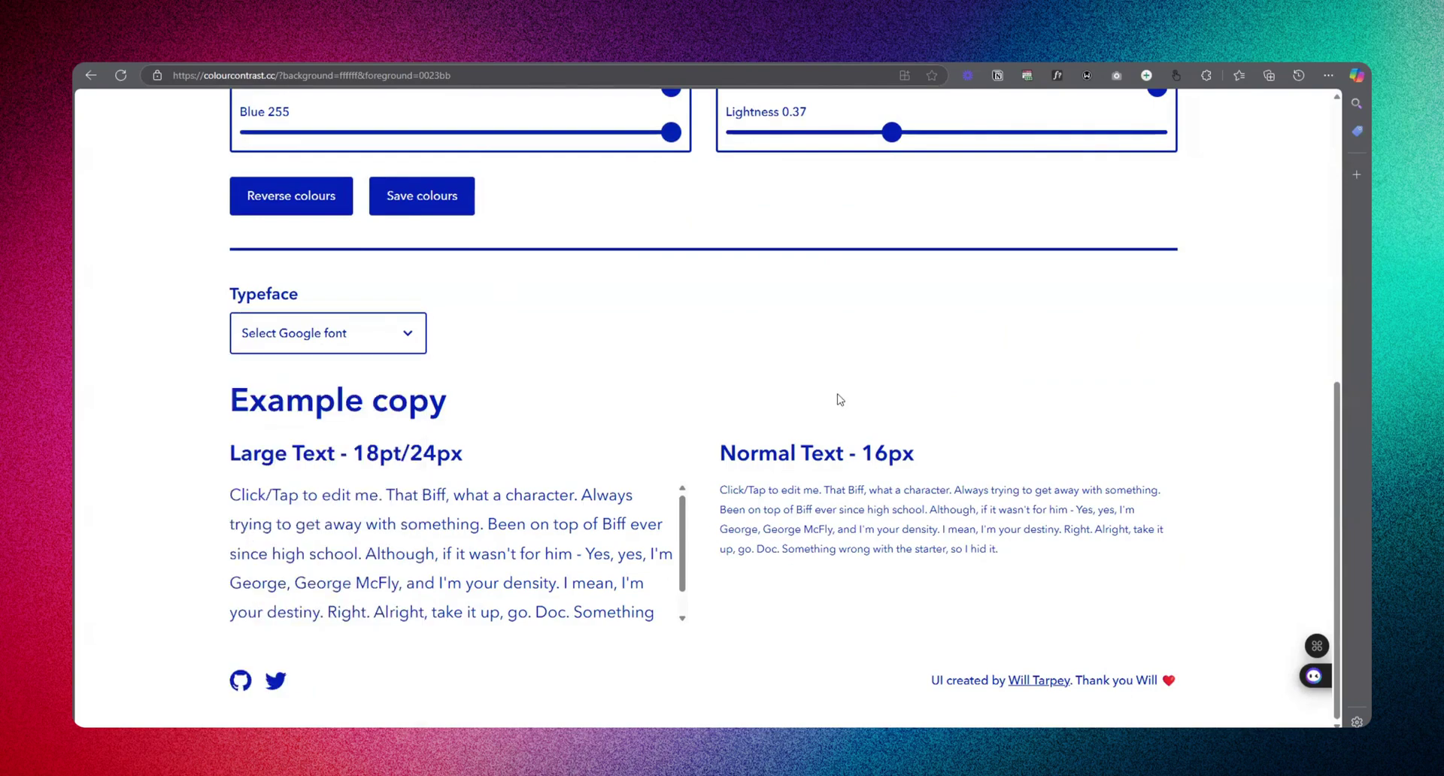
scroll(840, 399, "up", 7)
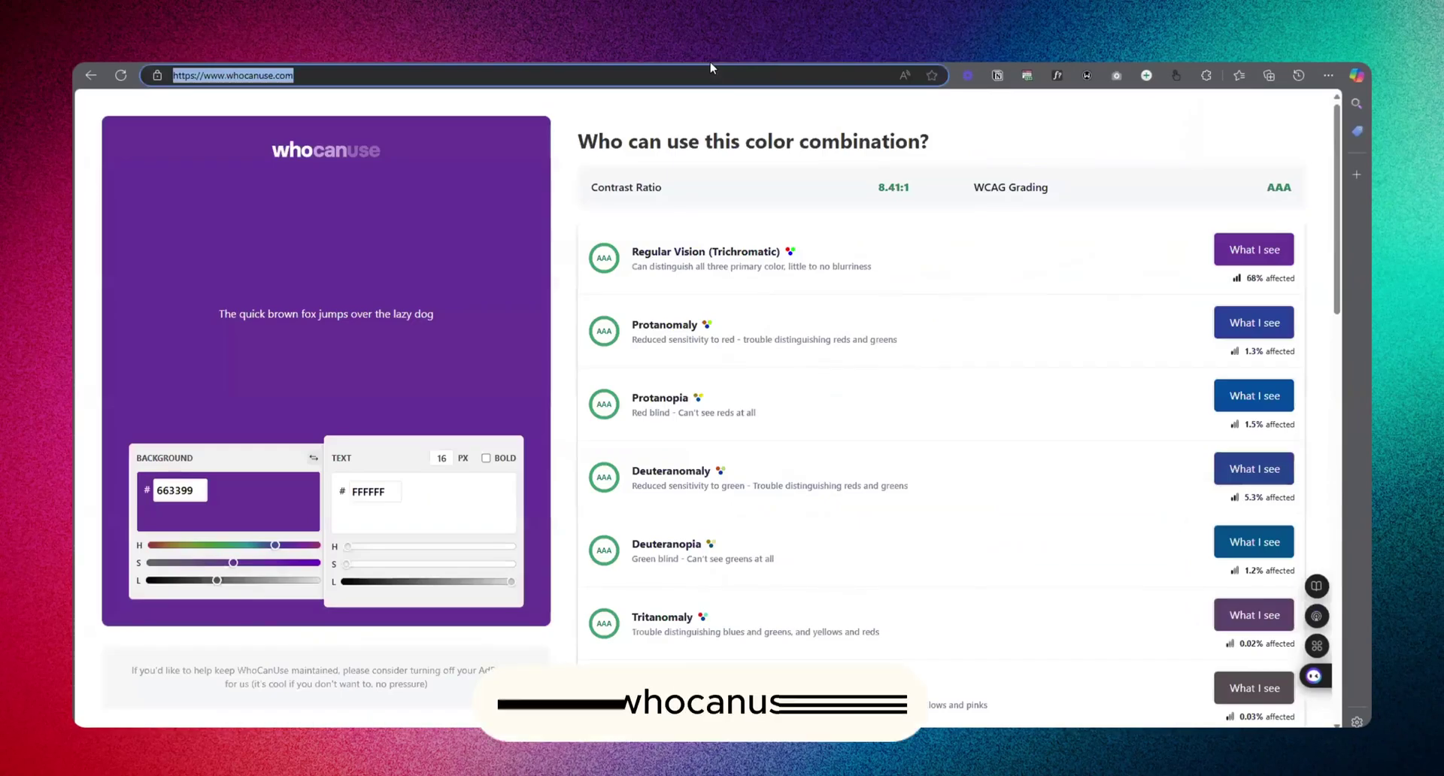
- At whocanuse.com, examine how the #663399 background with #FFFFFF text is graded and simulated for each vision type and situational event
left_click(788, 124)
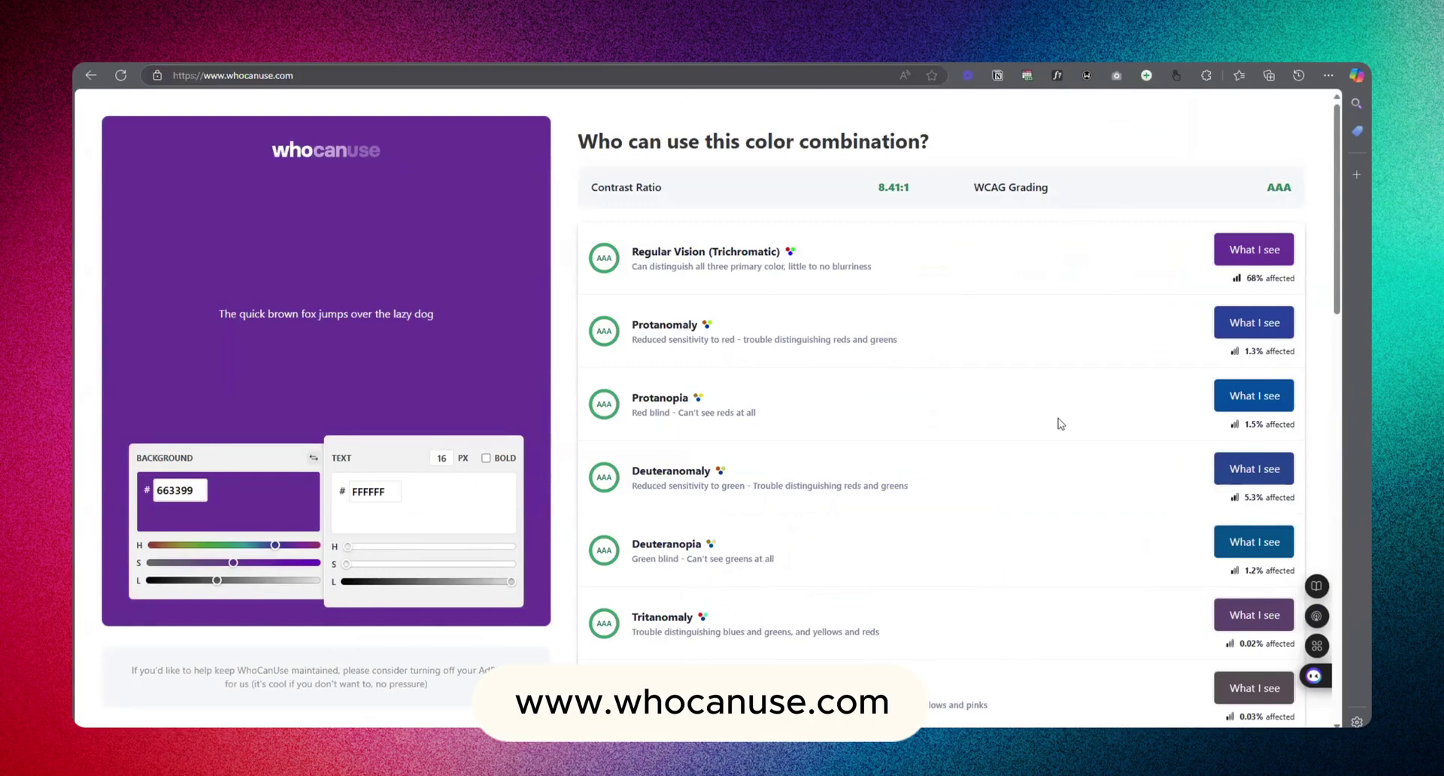
scroll(767, 476, "down", 8)
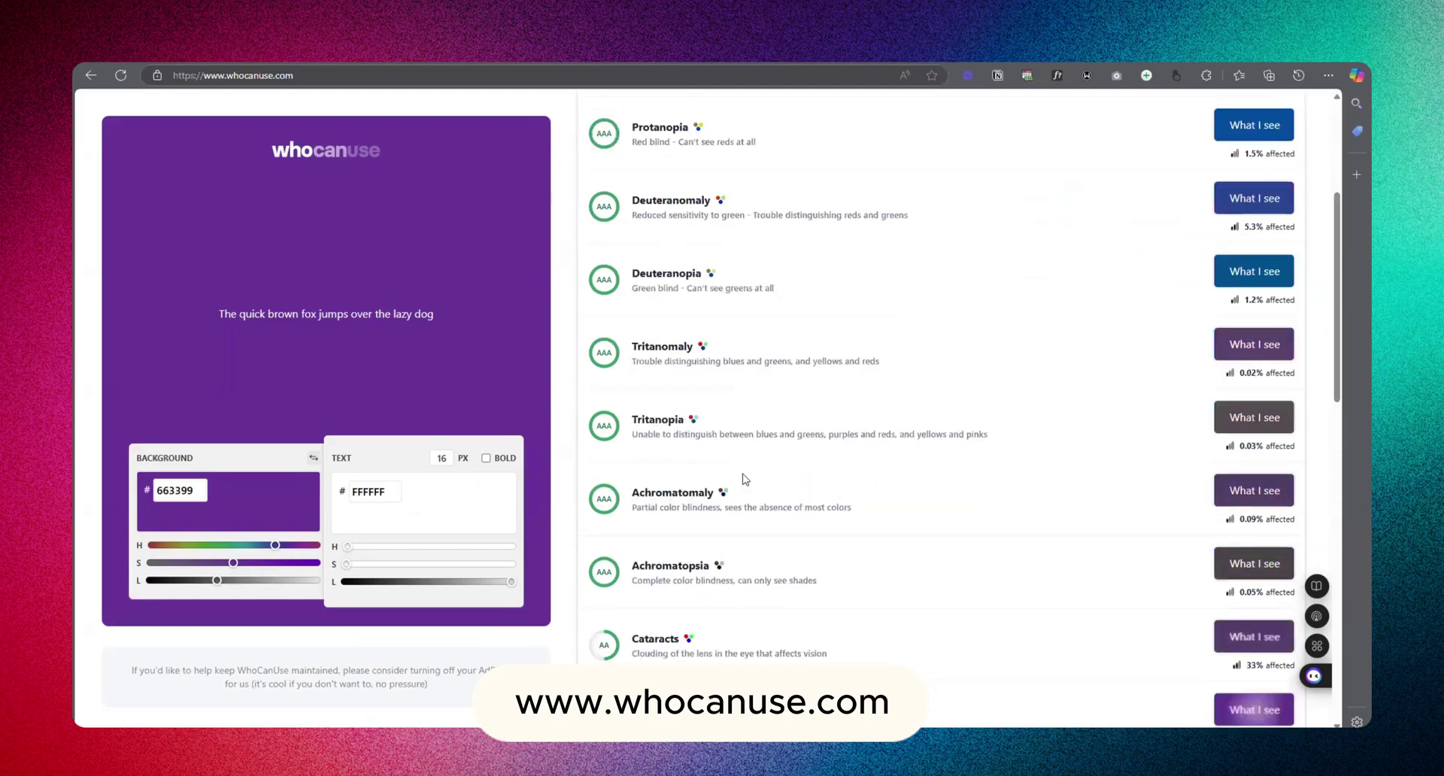
scroll(1254, 643, "up", 5)
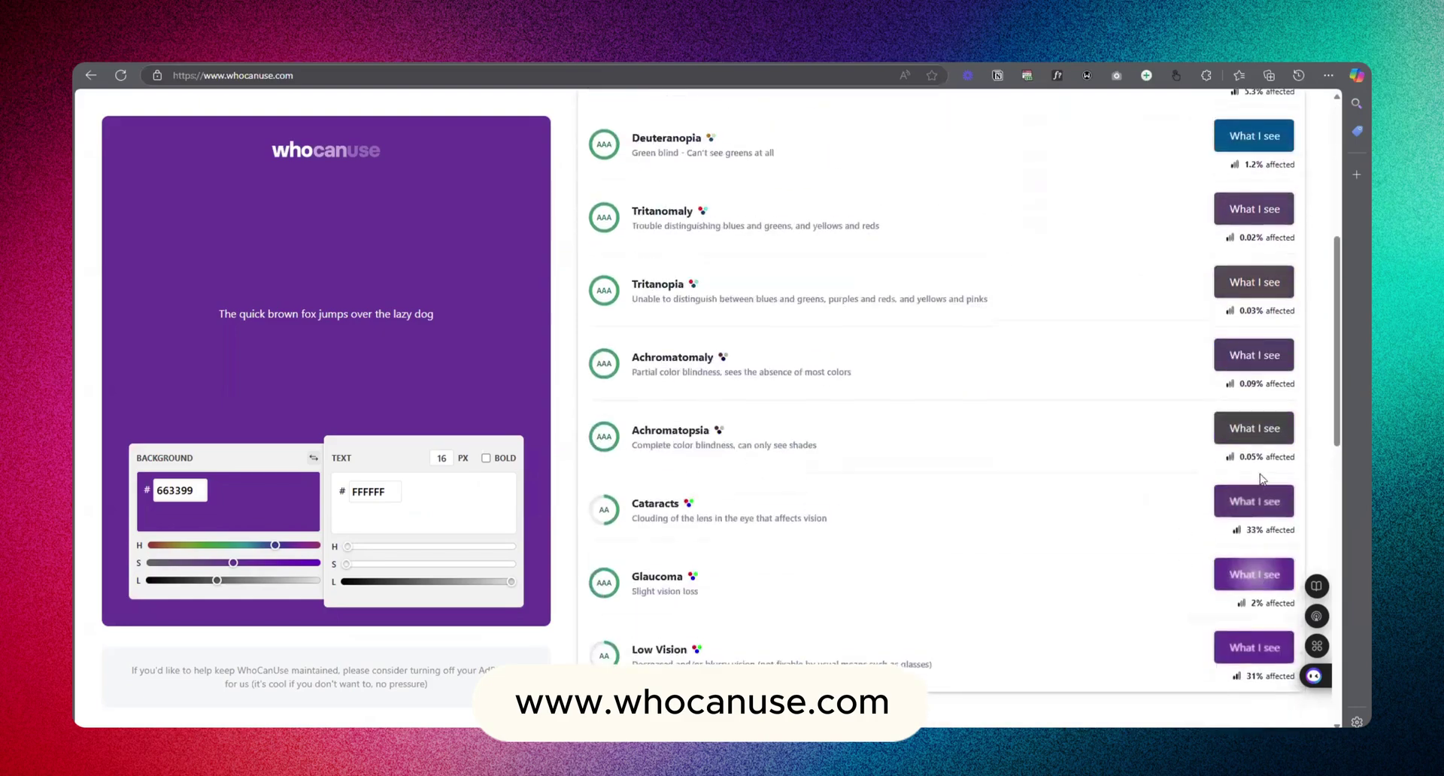
scroll(1247, 180, "up", 4)
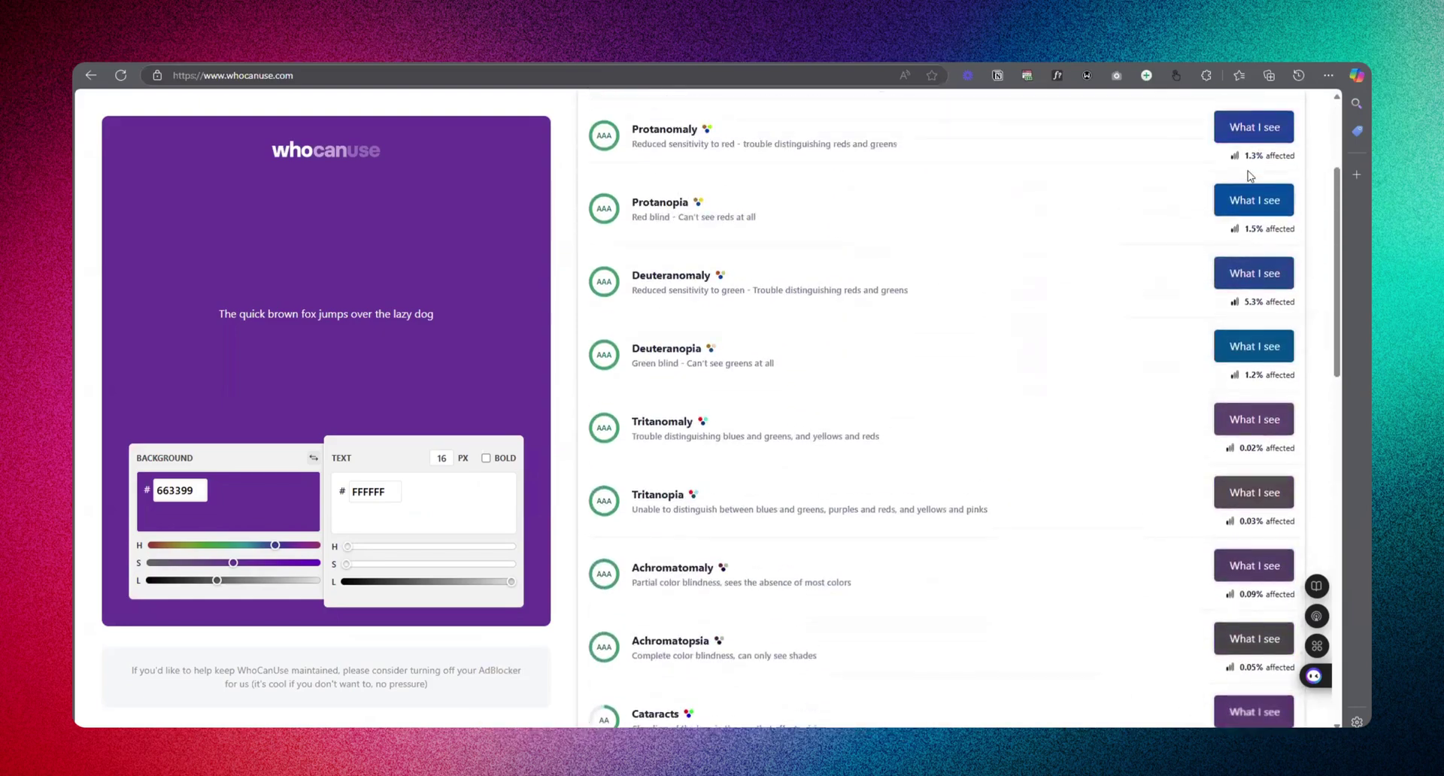
scroll(1254, 346, "down", 2)
scroll(1255, 361, "down", 6)
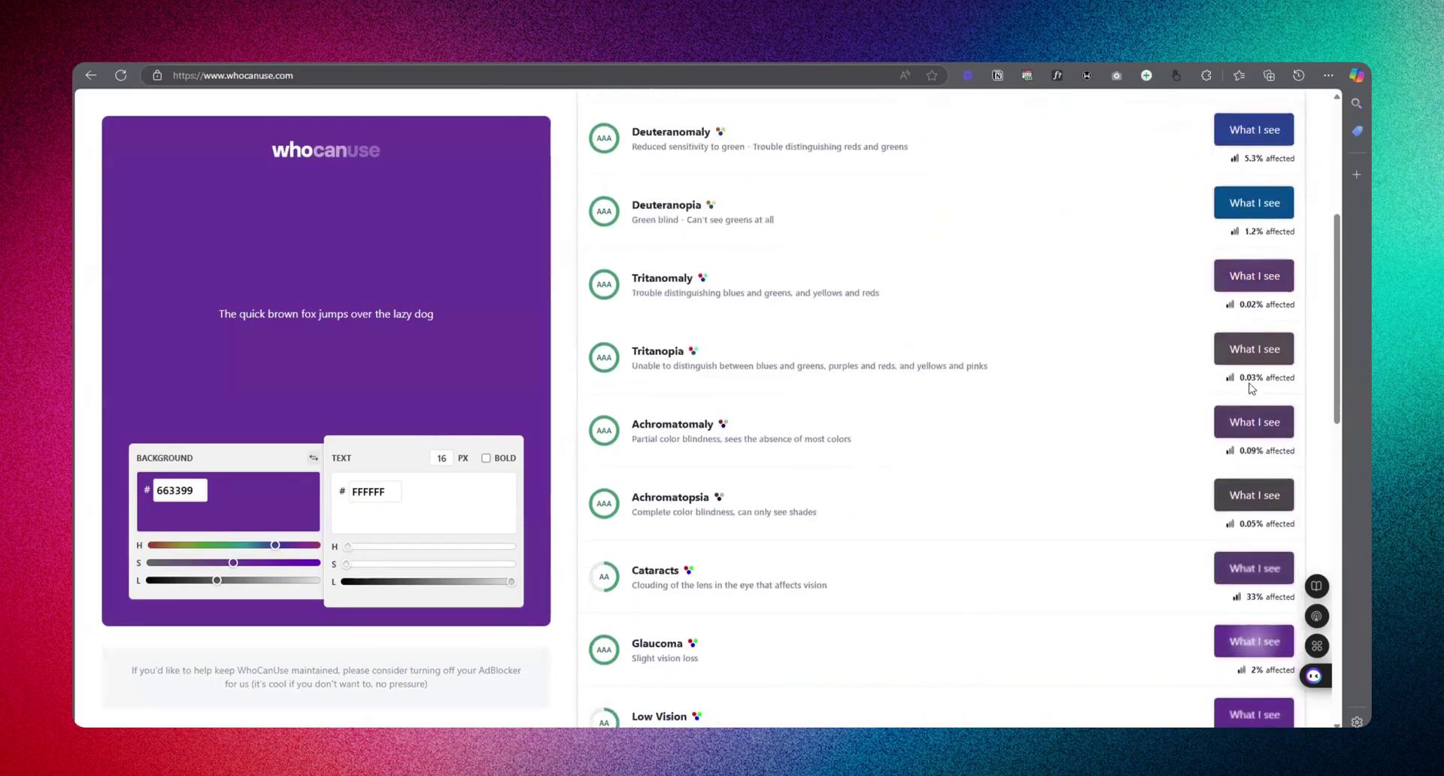
scroll(1251, 443, "up", 8)
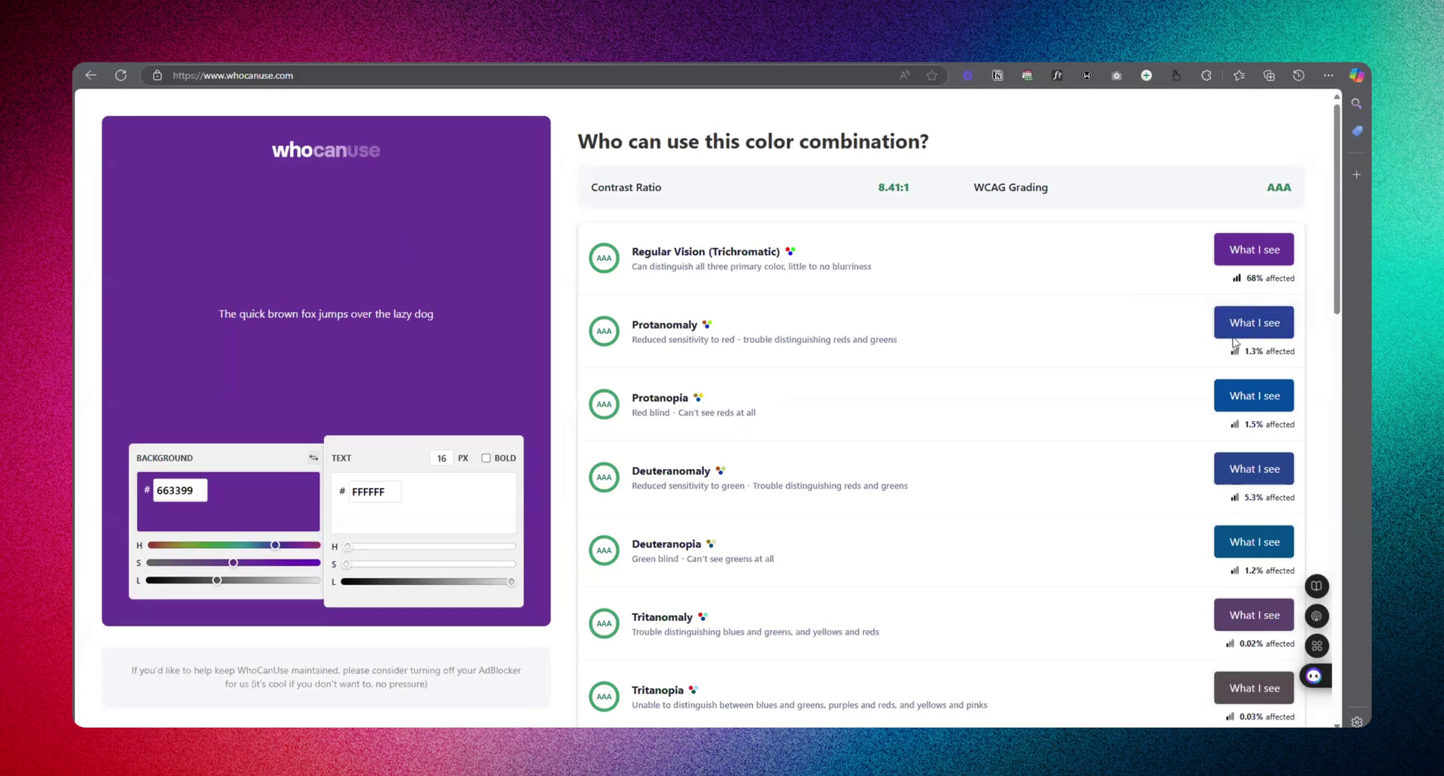
scroll(1251, 335, "down", 5)
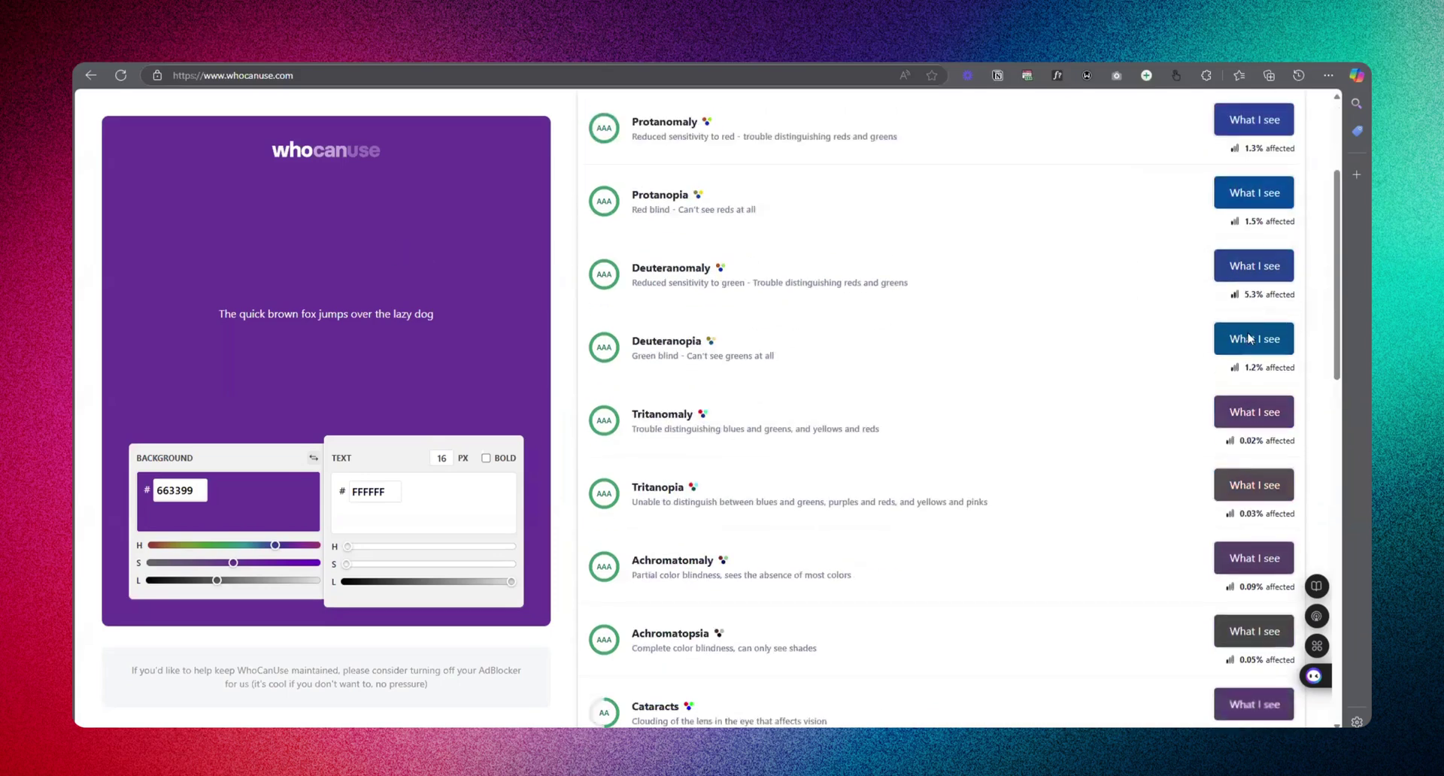
scroll(1240, 435, "down", 1)
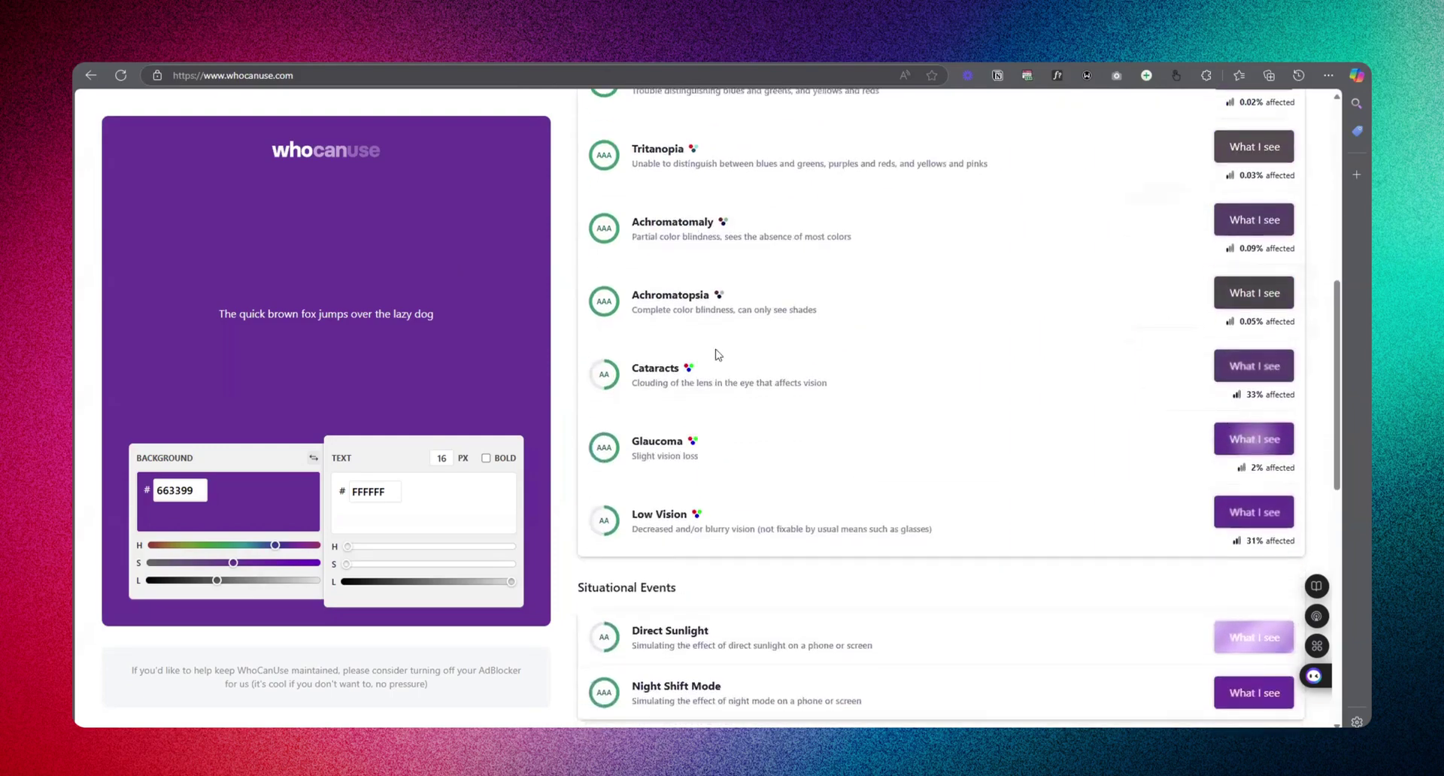
scroll(1262, 301, "down", 4)
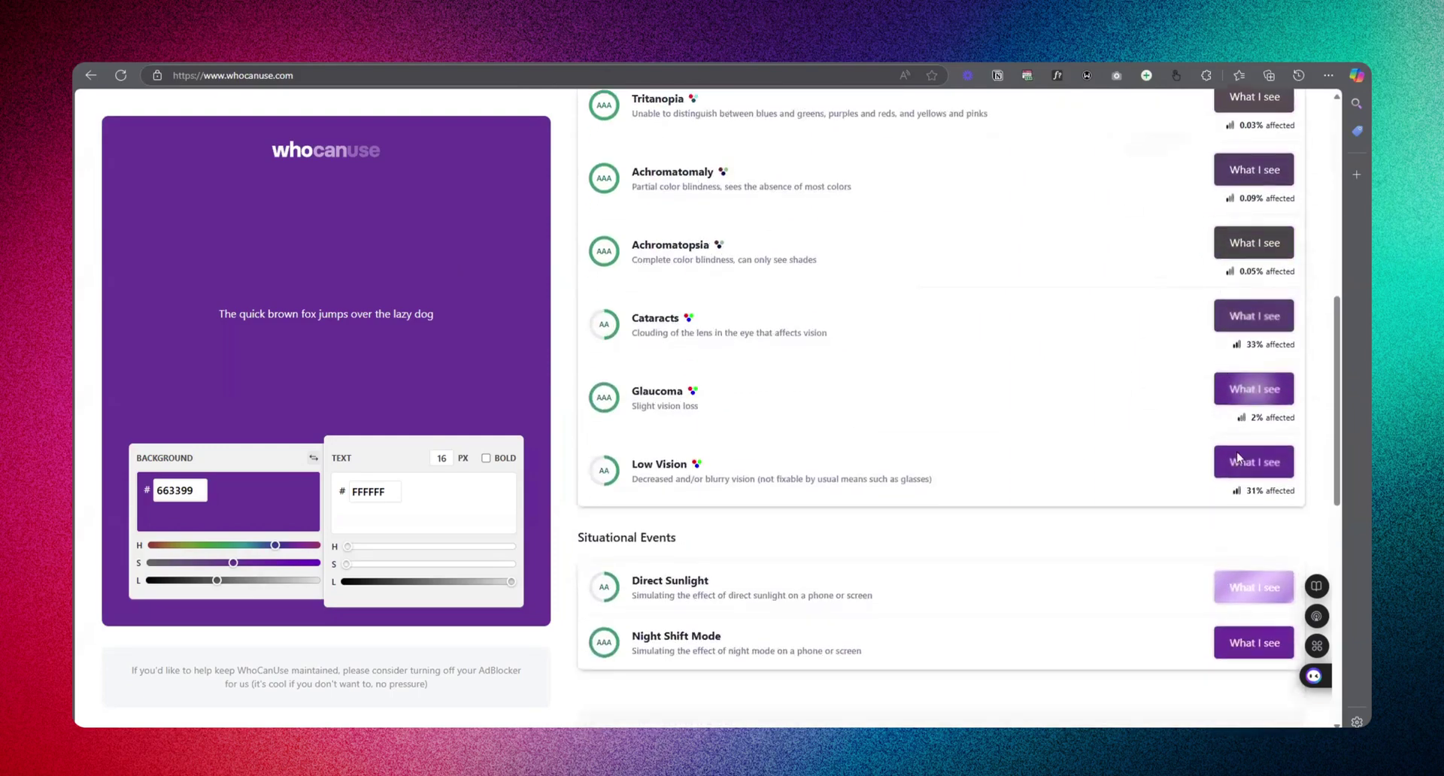
scroll(1223, 373, "up", 8)
scroll(1223, 373, "up", 3)
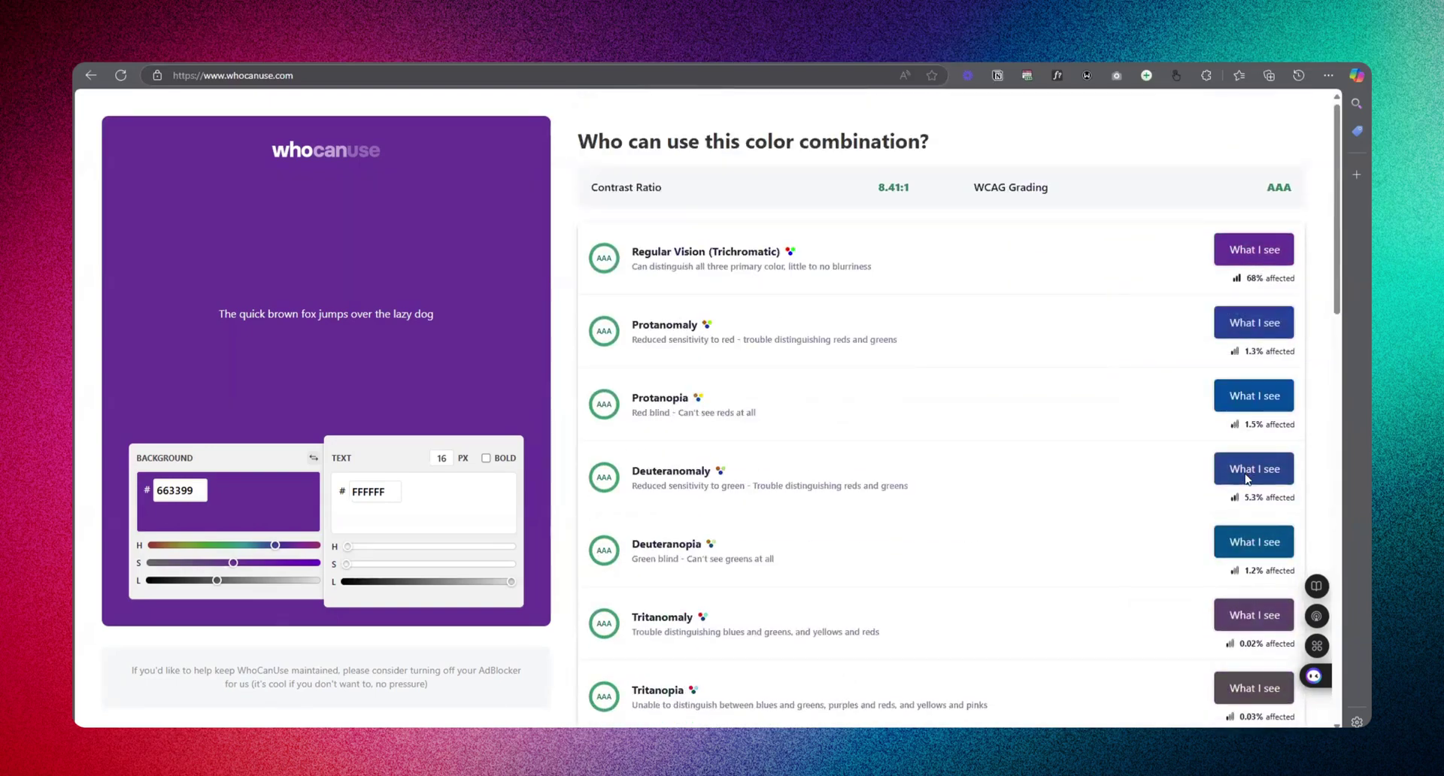
- Review the simulated previews of the white-on-purple combination for the colour-blindness types and eye conditions
scroll(1246, 479, "down", 2)
scroll(1250, 432, "down", 2)
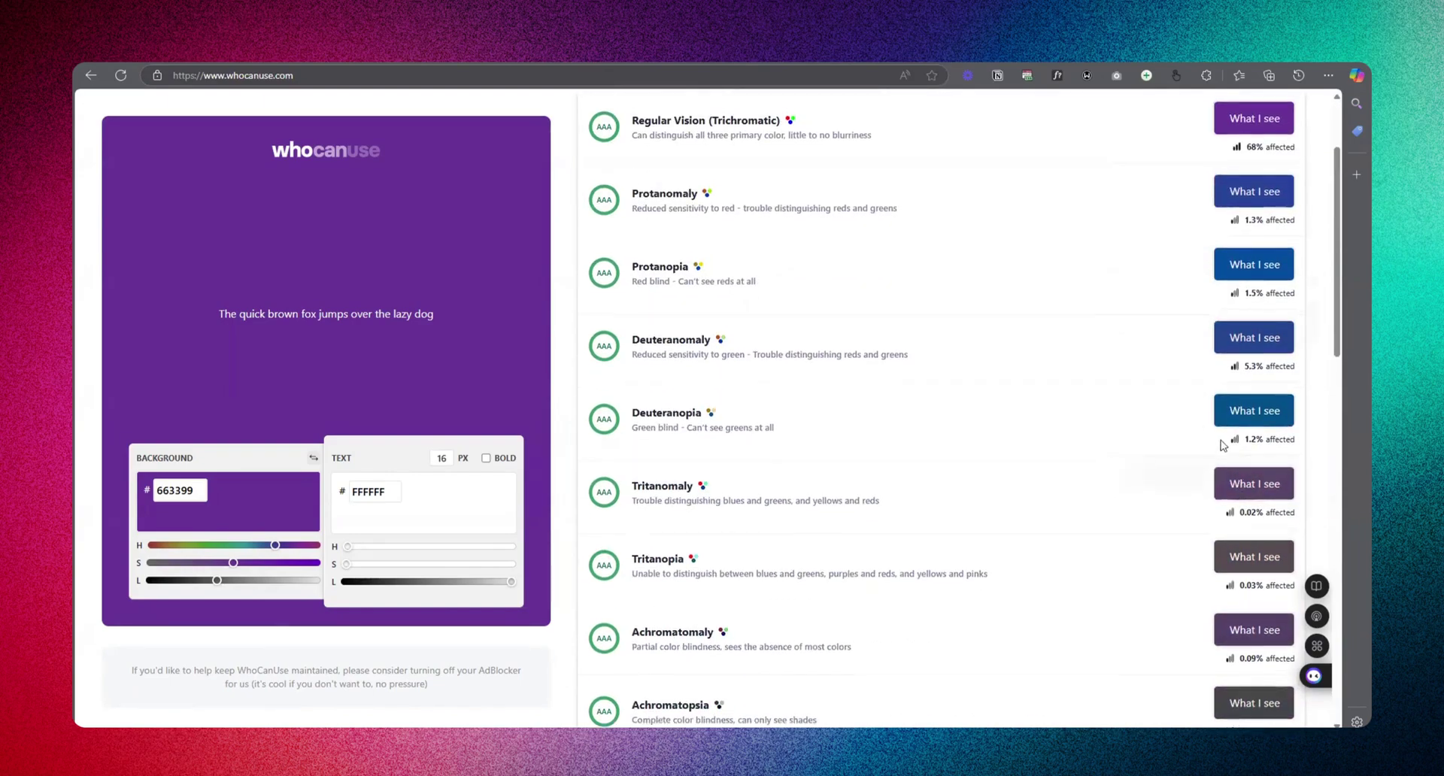
scroll(1252, 270, "up", 2)
scroll(1250, 236, "down", 5)
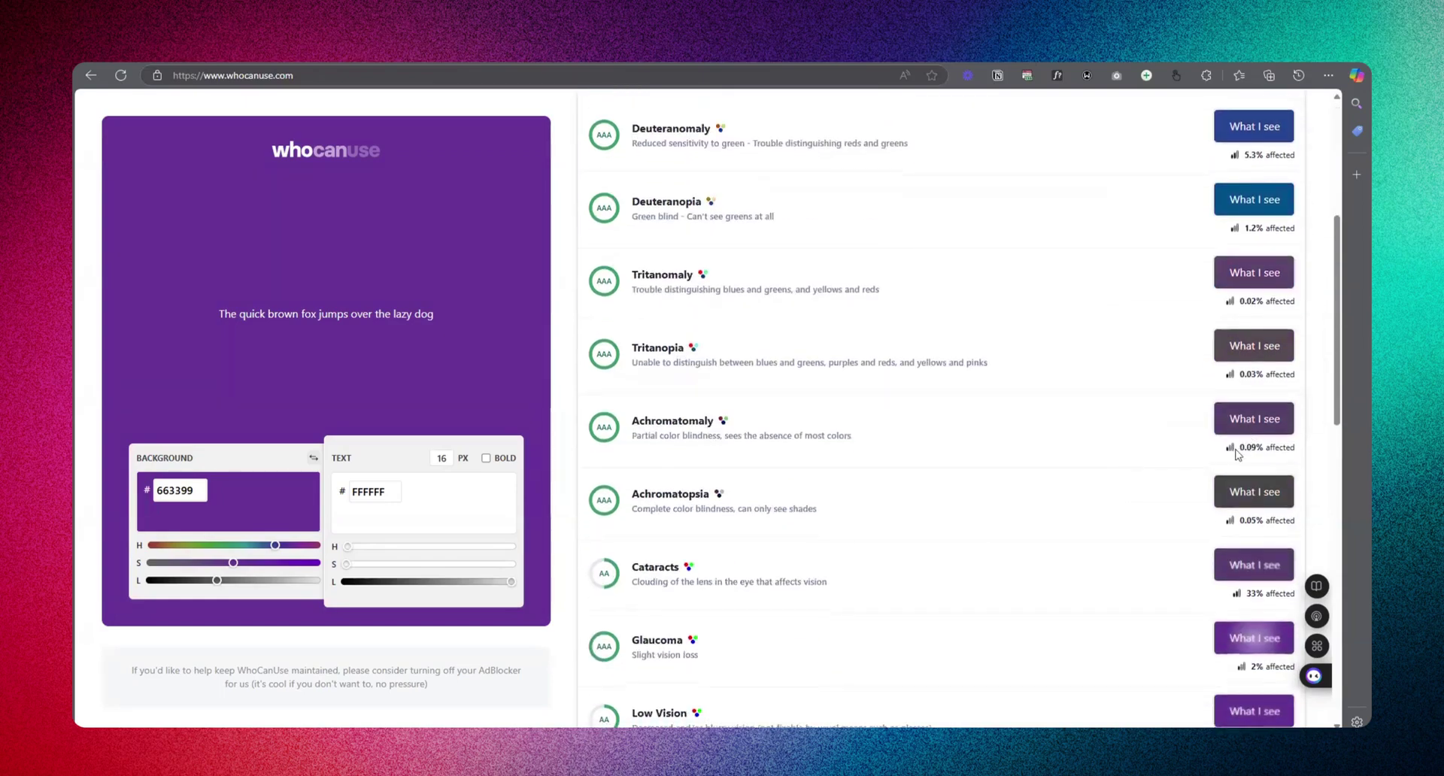
scroll(1138, 371, "down", 4)
scroll(1144, 363, "up", 9)
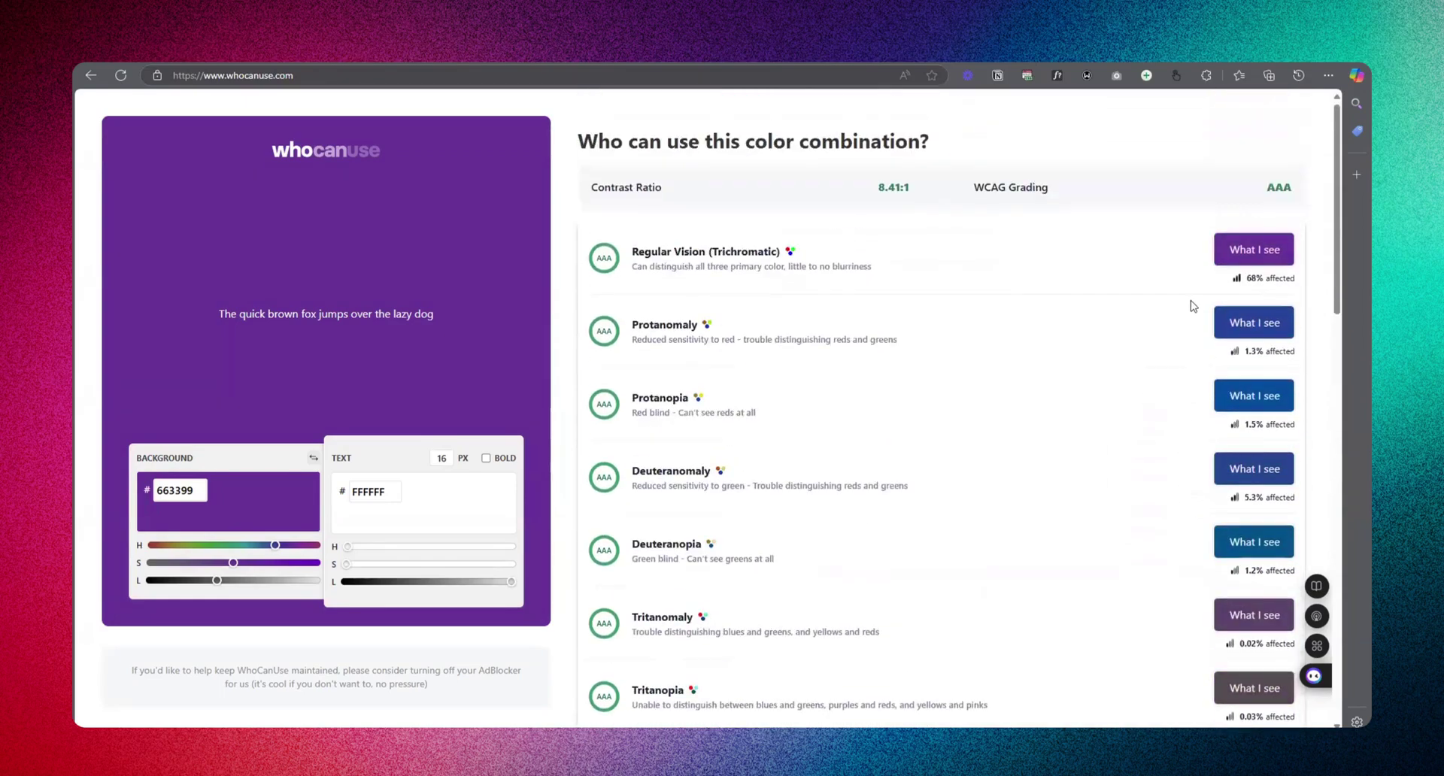
- Set the text colour to #5CB4FF on the #663399 background
left_click_drag(199, 492, 152, 498)
left_click(382, 497)
left_click_drag(393, 492, 335, 497)
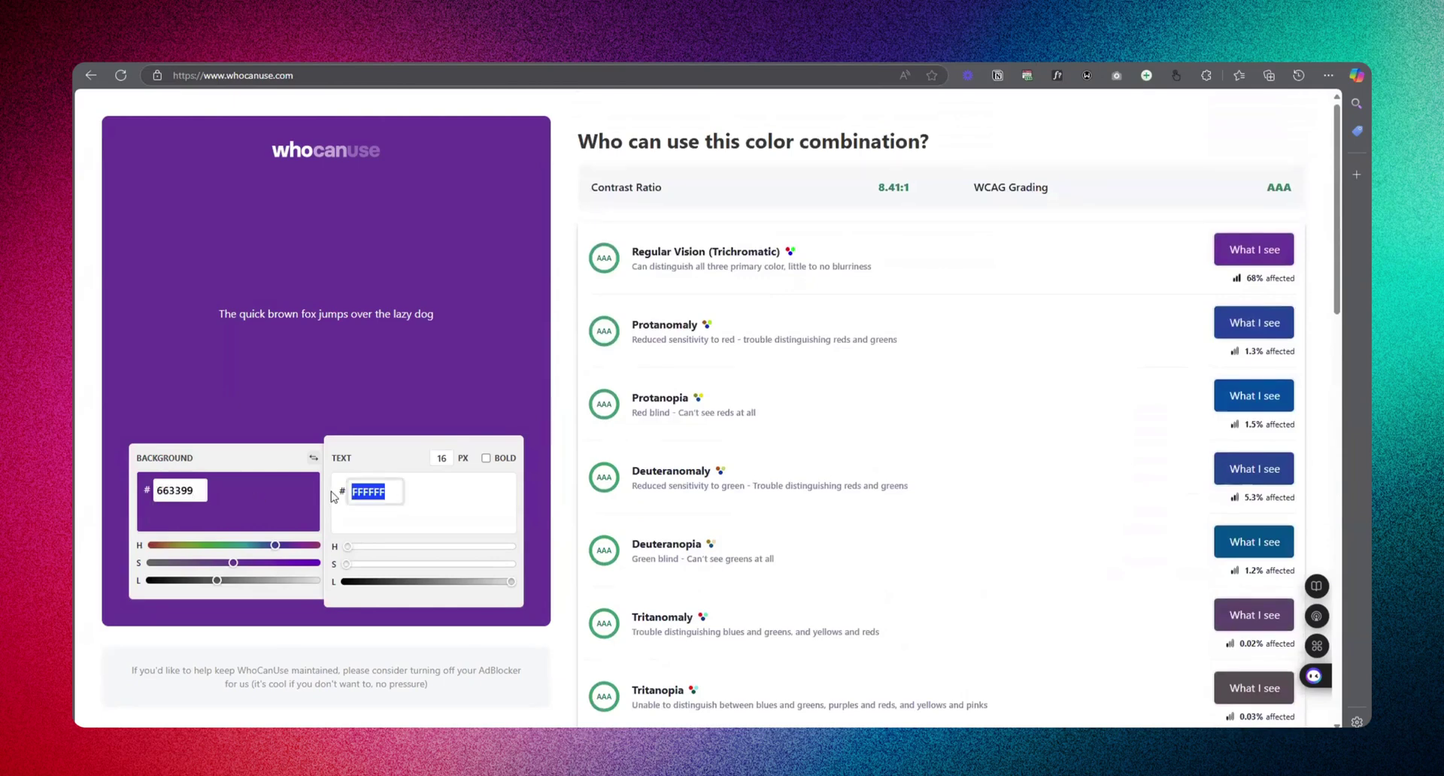
type("5CB4FF")
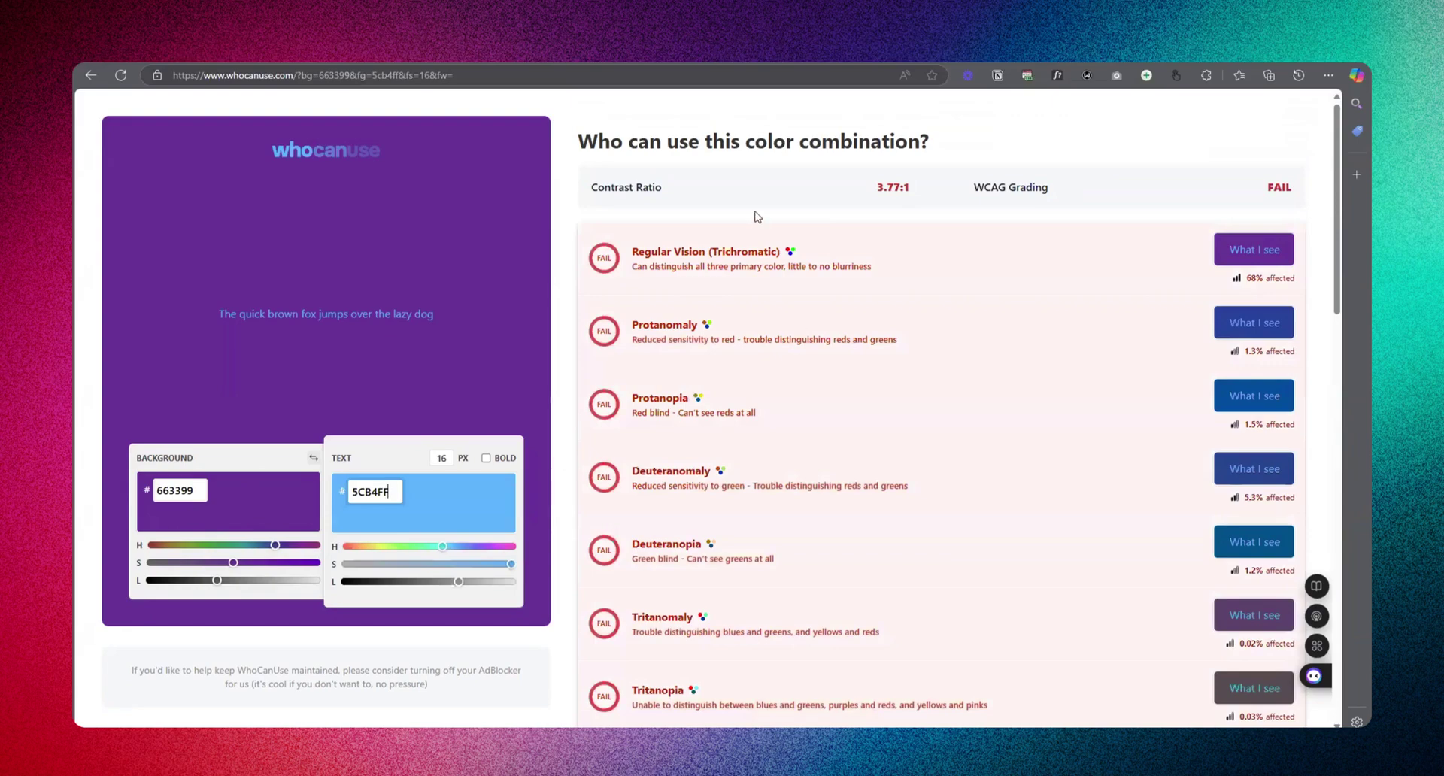
- Examine how the #5CB4FF text on purple is graded for each vision type, direct sunlight and night shift mode
scroll(1203, 541, "down", 9)
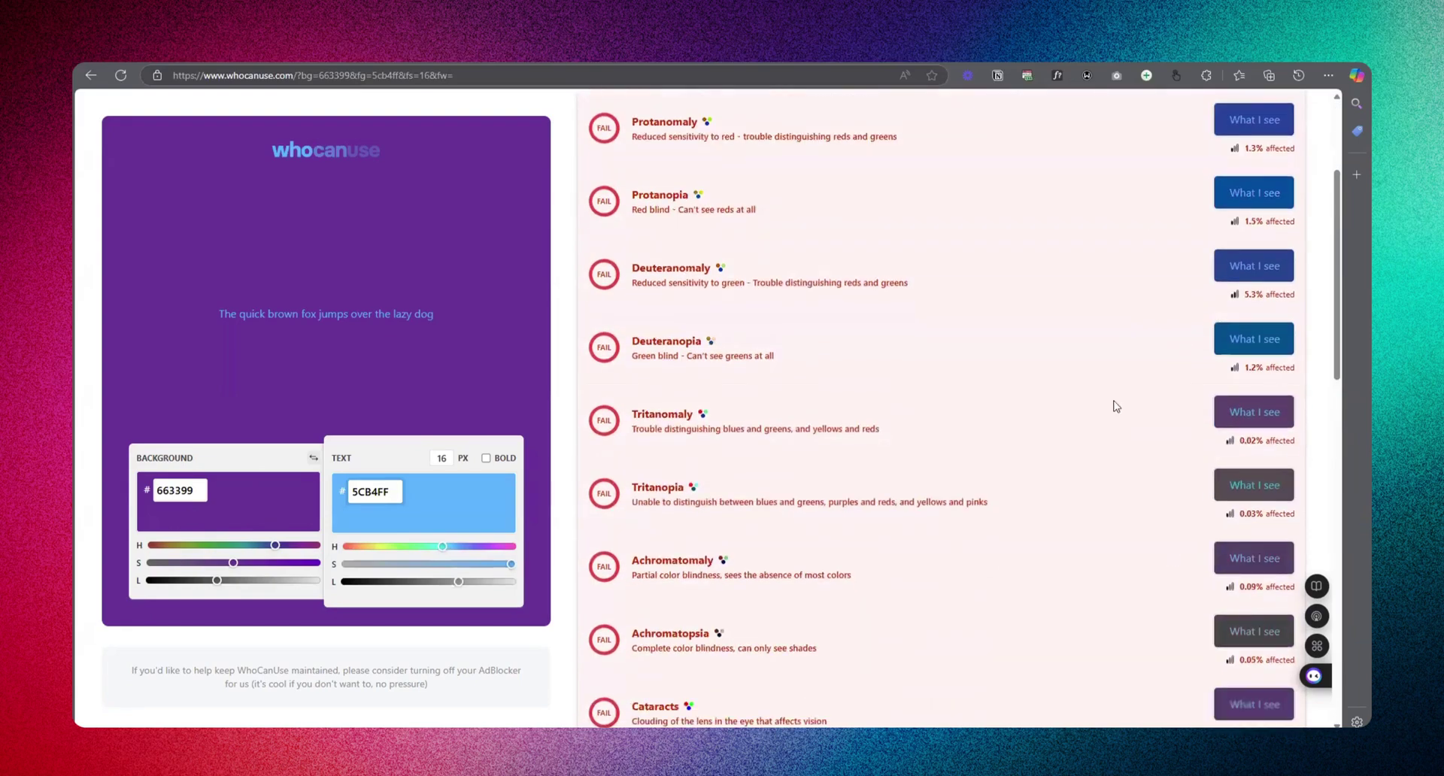
scroll(1241, 526, "up", 5)
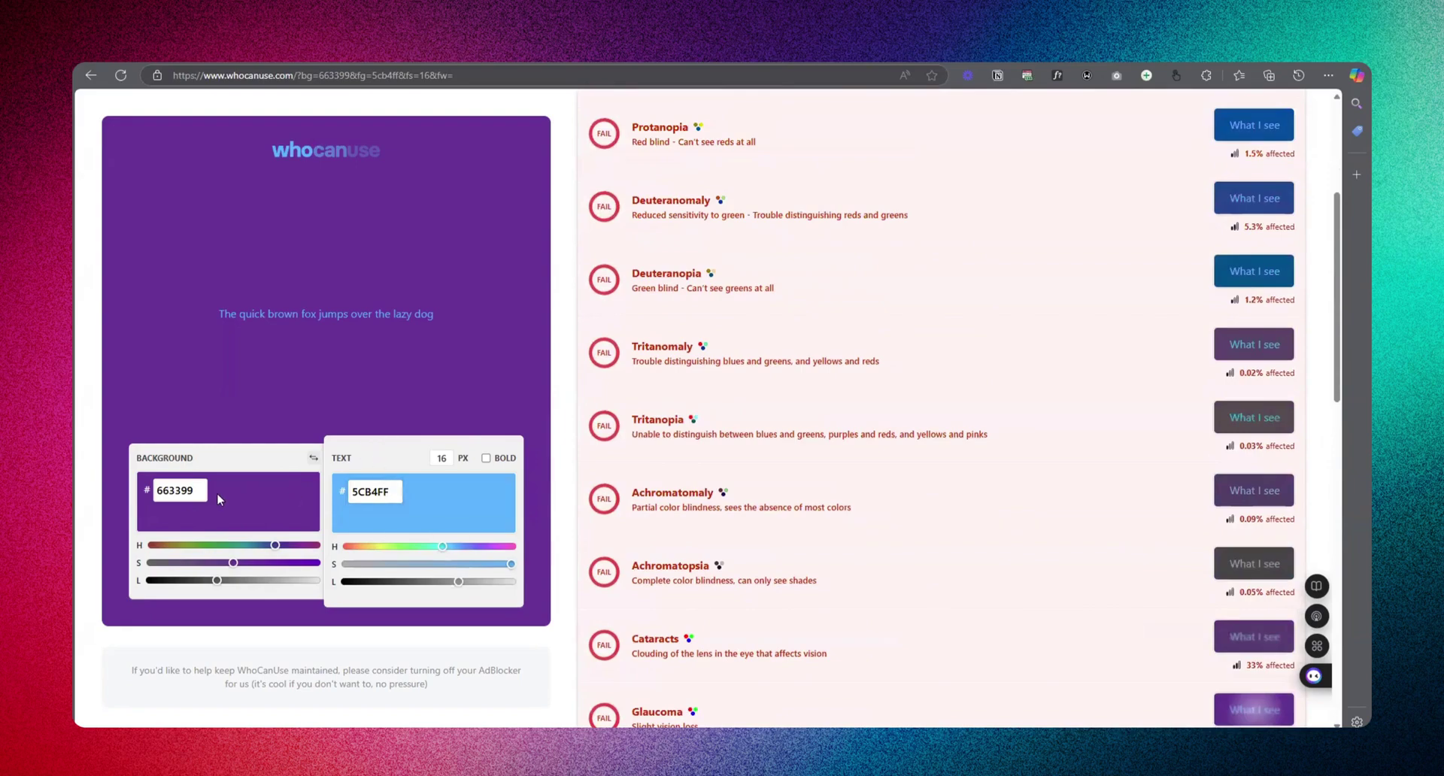
scroll(1140, 493, "up", 4)
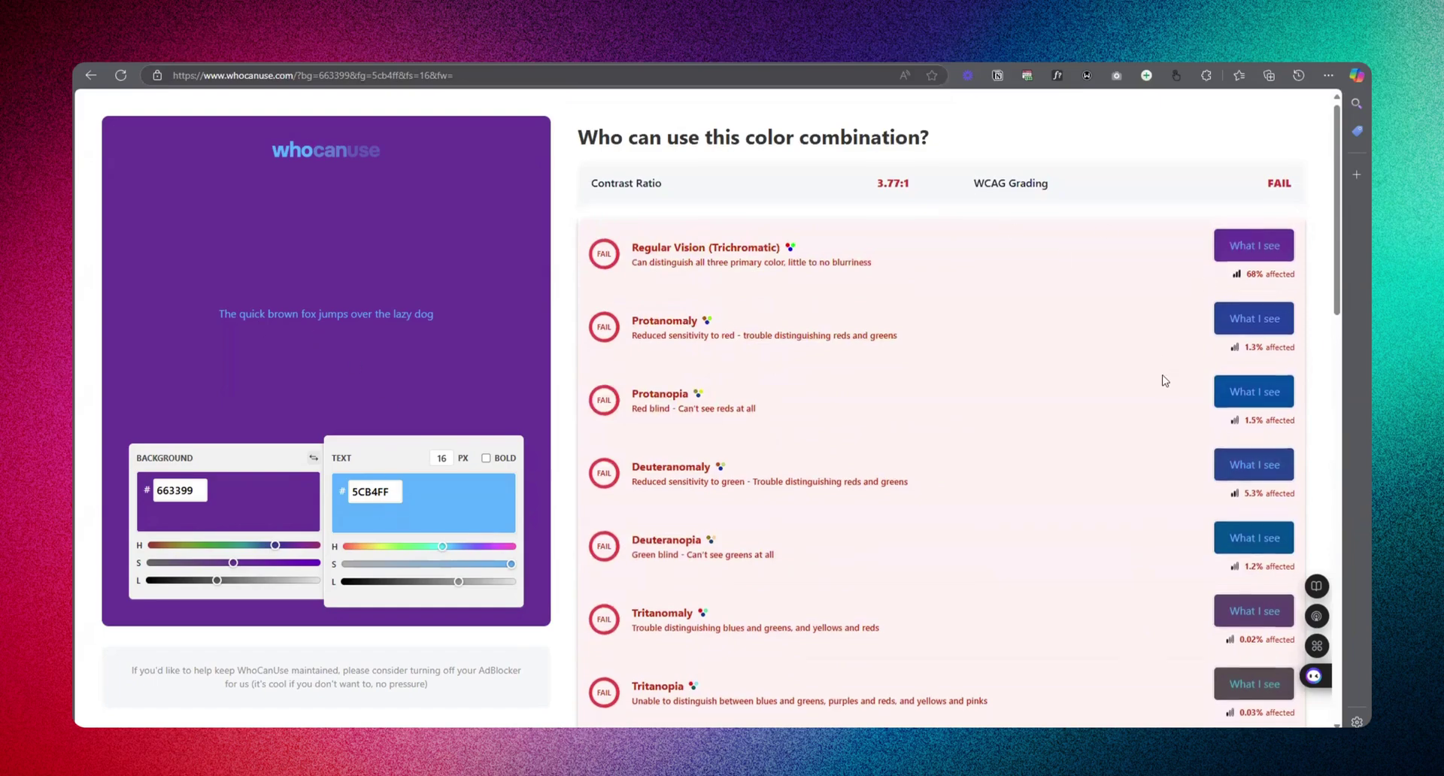
scroll(1163, 376, "down", 9)
scroll(1199, 418, "up", 9)
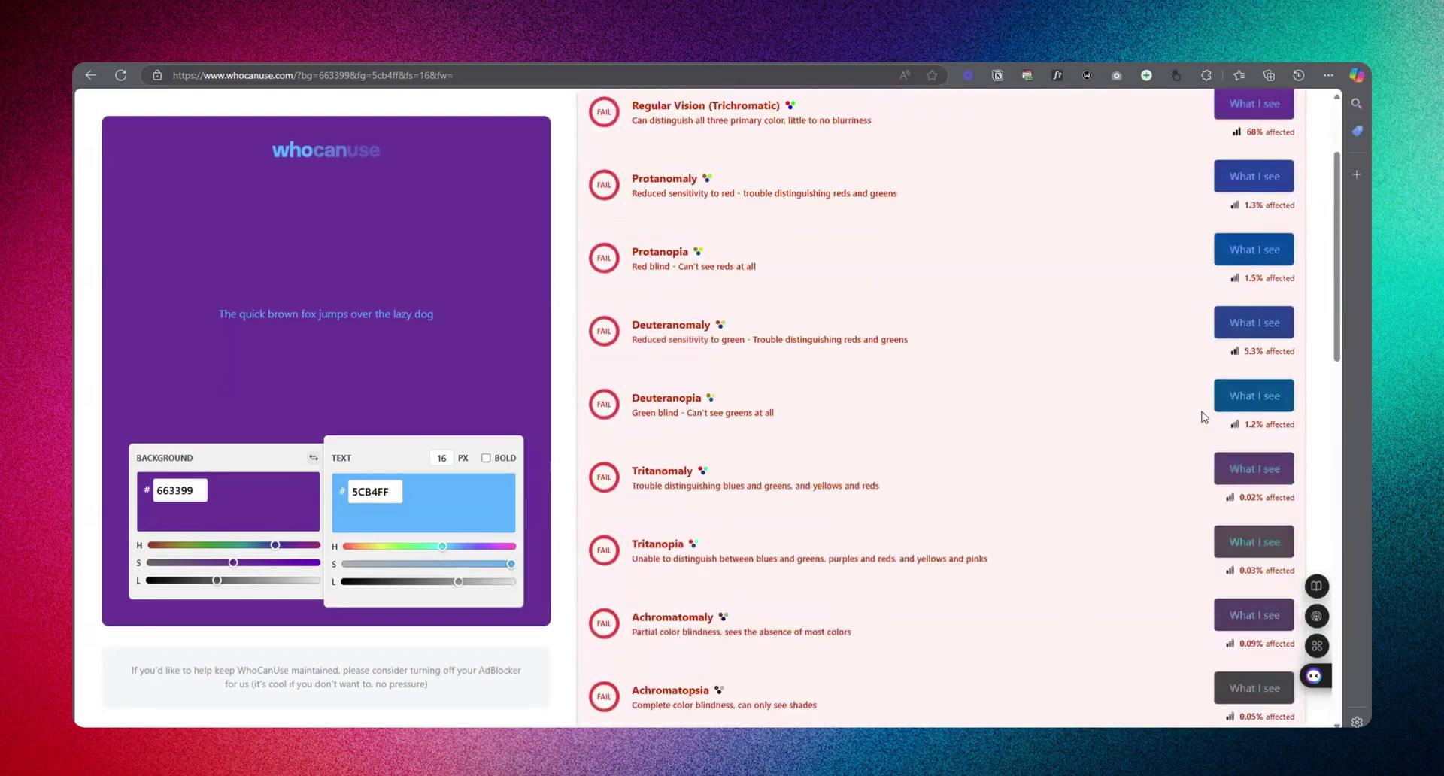
scroll(1048, 429, "down", 11)
scroll(1047, 452, "down", 1)
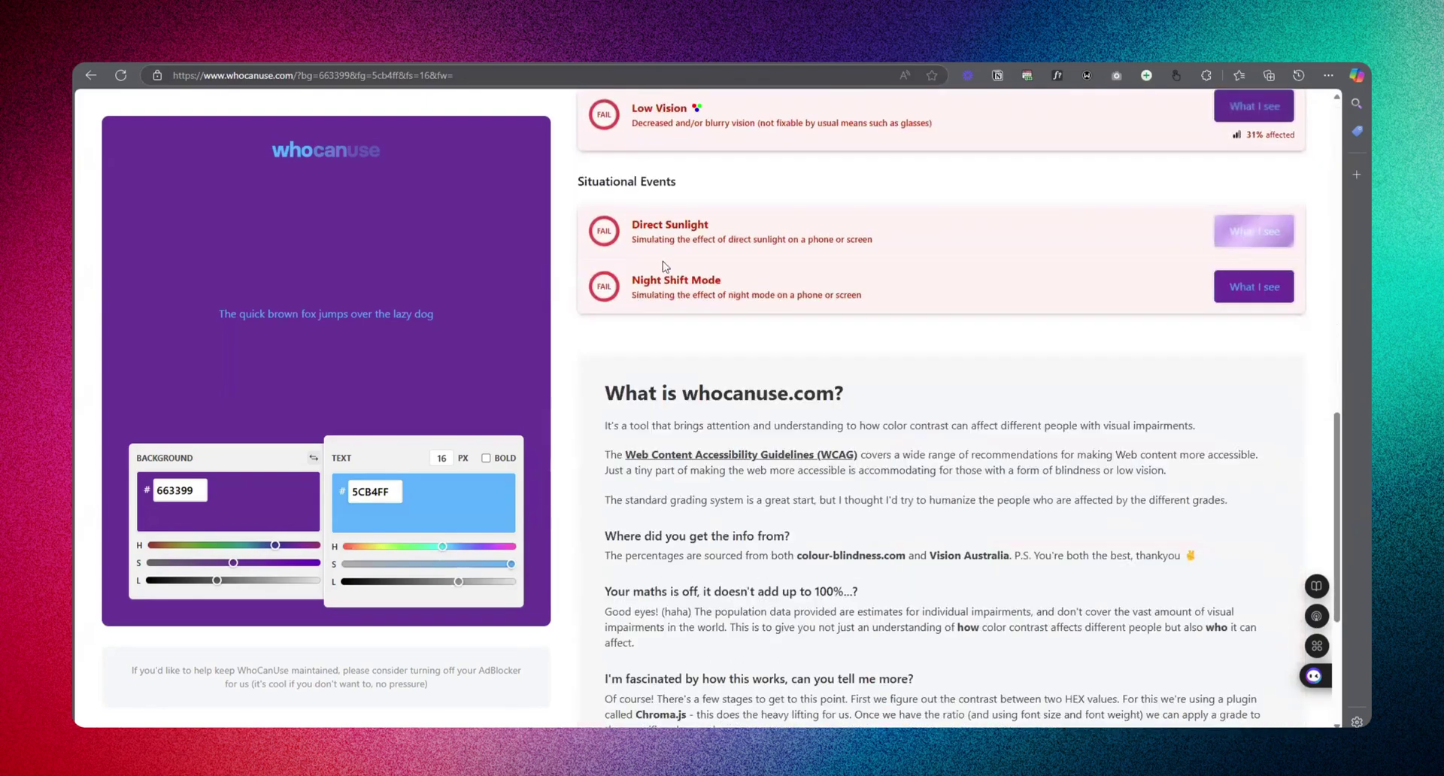
scroll(1230, 457, "up", 2)
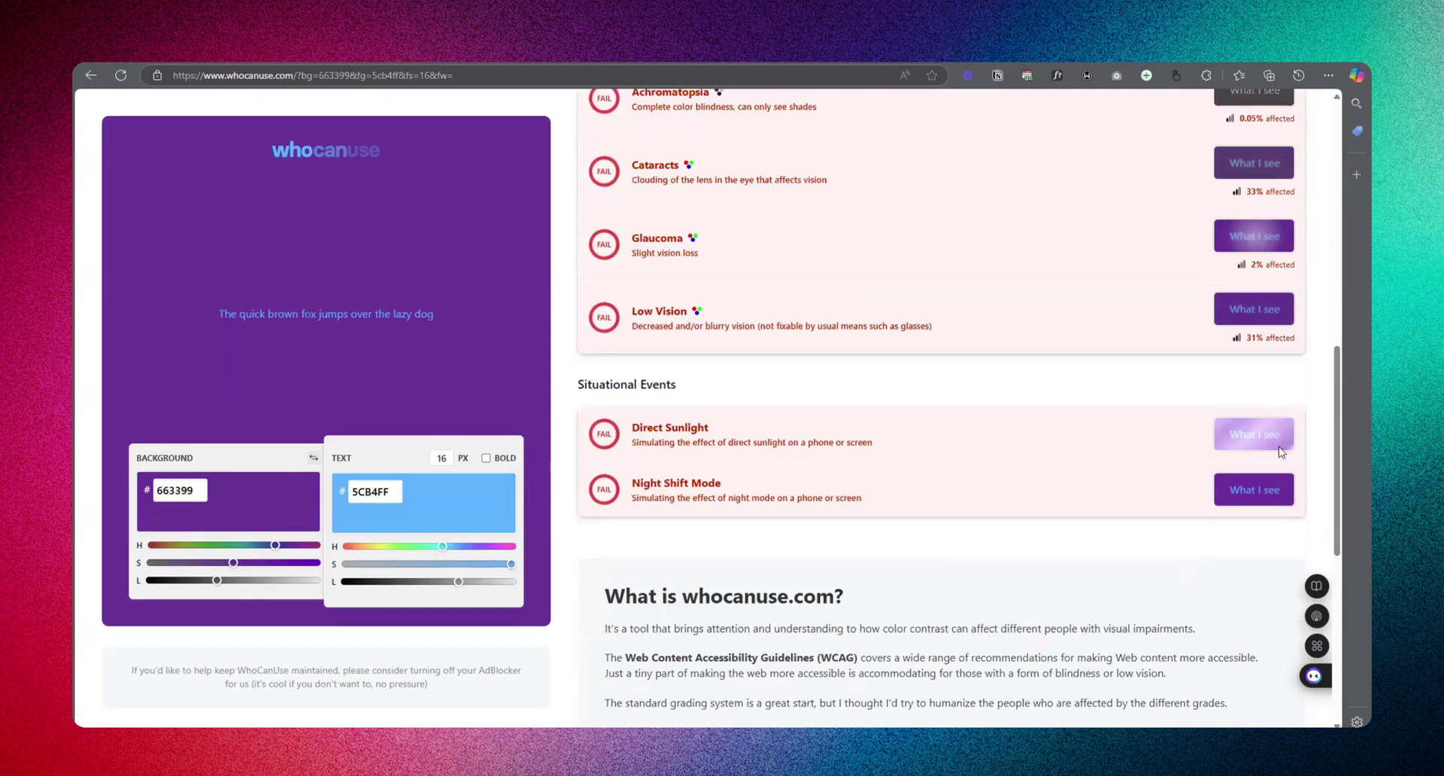
scroll(1203, 421, "up", 8)
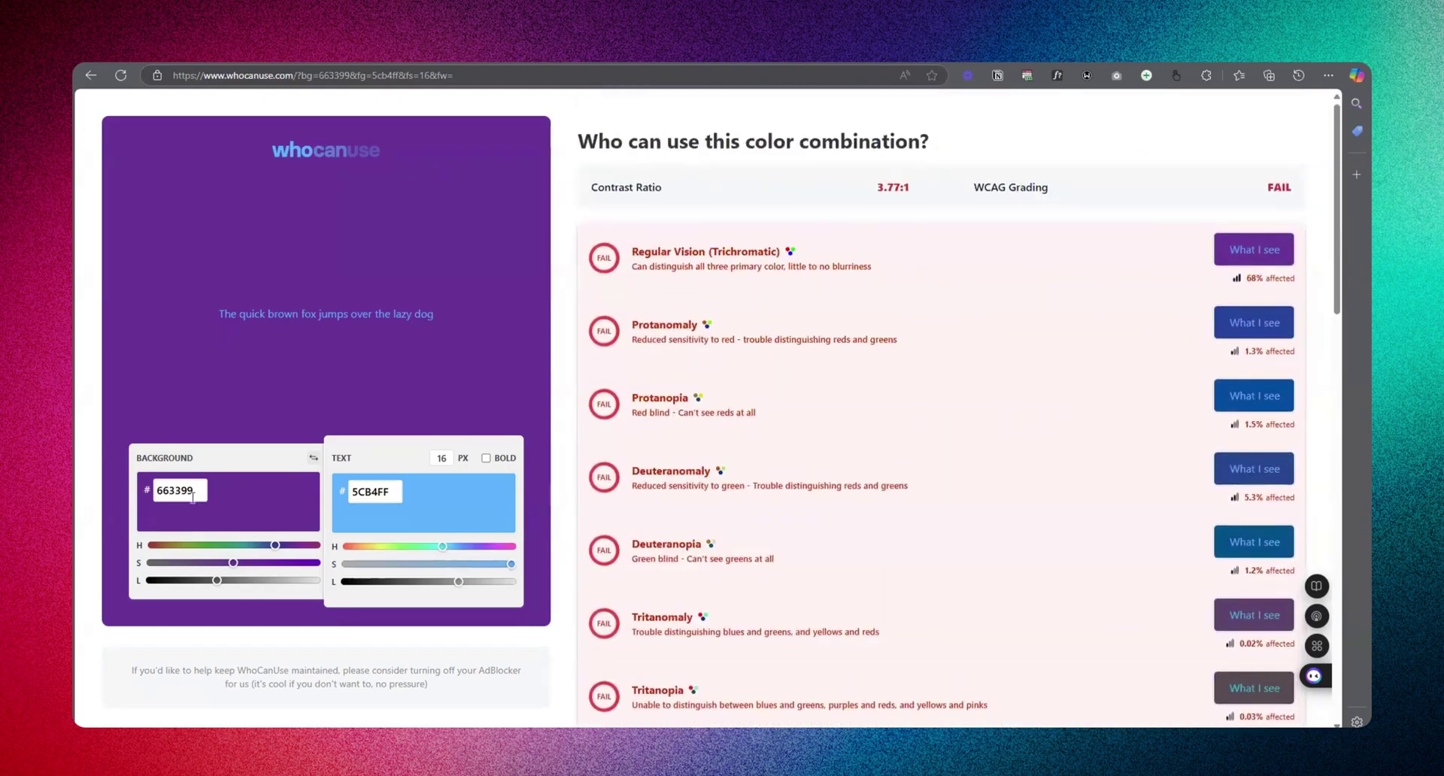
- Darken the text blue to lightness 22 and lighten the purple background to lightness 85, then check the contrast ratio
left_click_drag(199, 488, 153, 495)
left_click(384, 494)
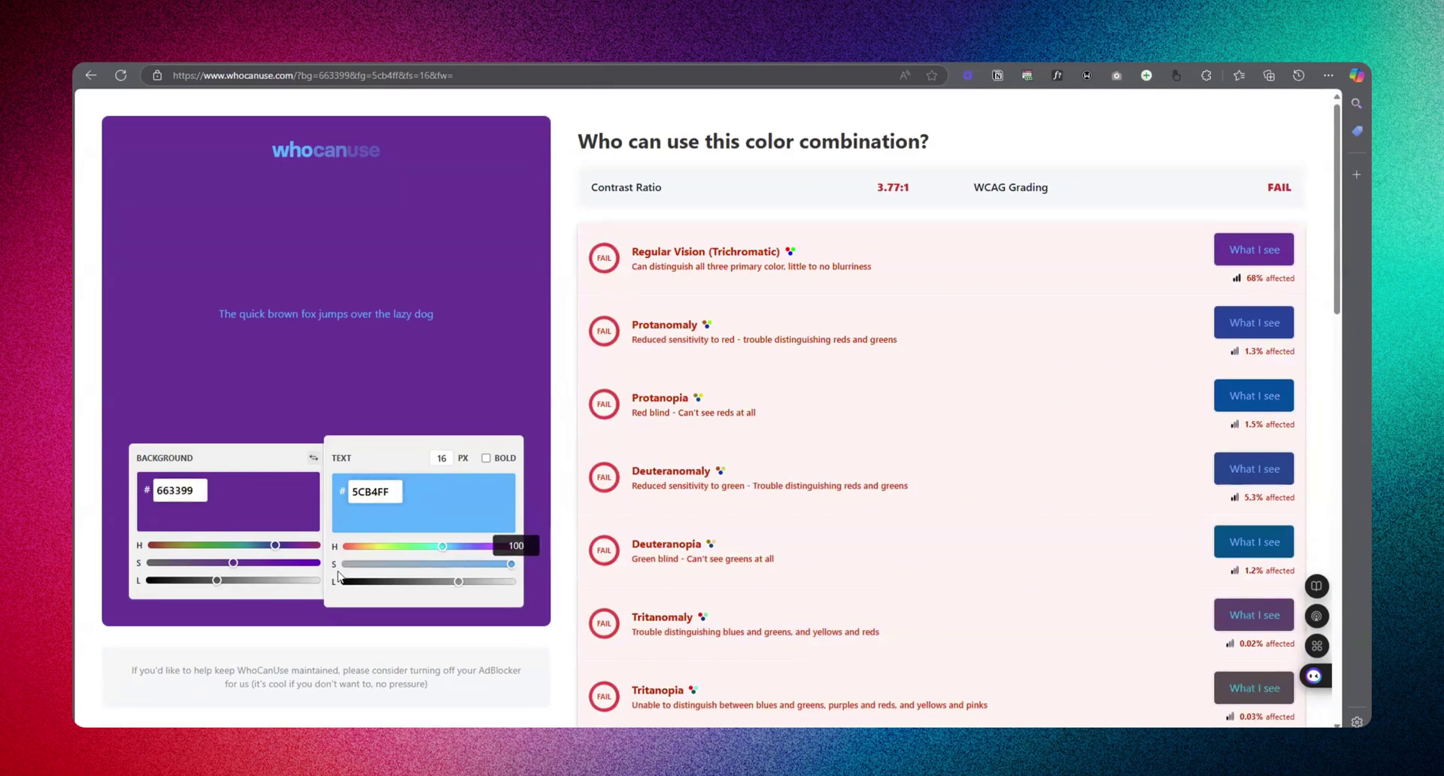
mouse_move(456, 584)
left_click_drag(455, 585, 384, 591)
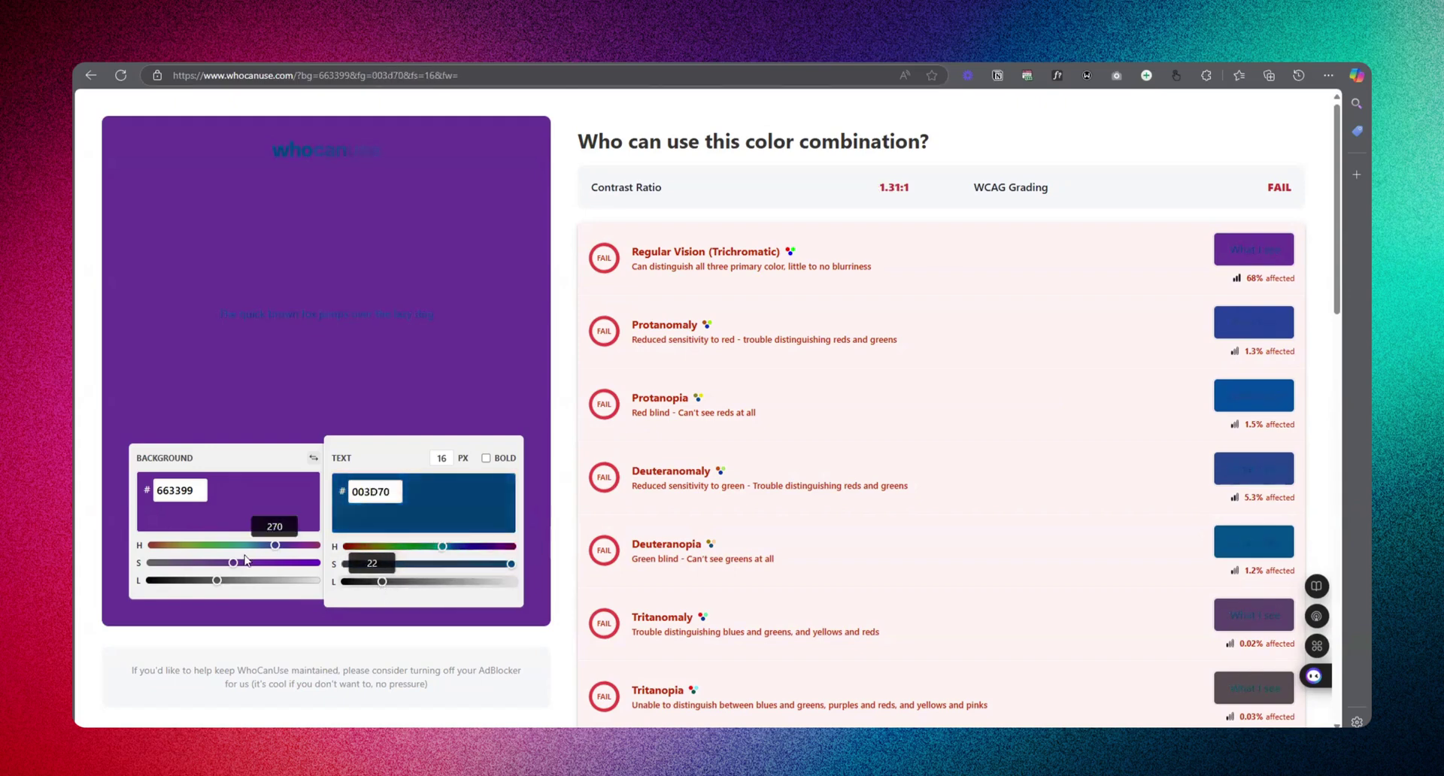
left_click_drag(217, 583, 294, 589)
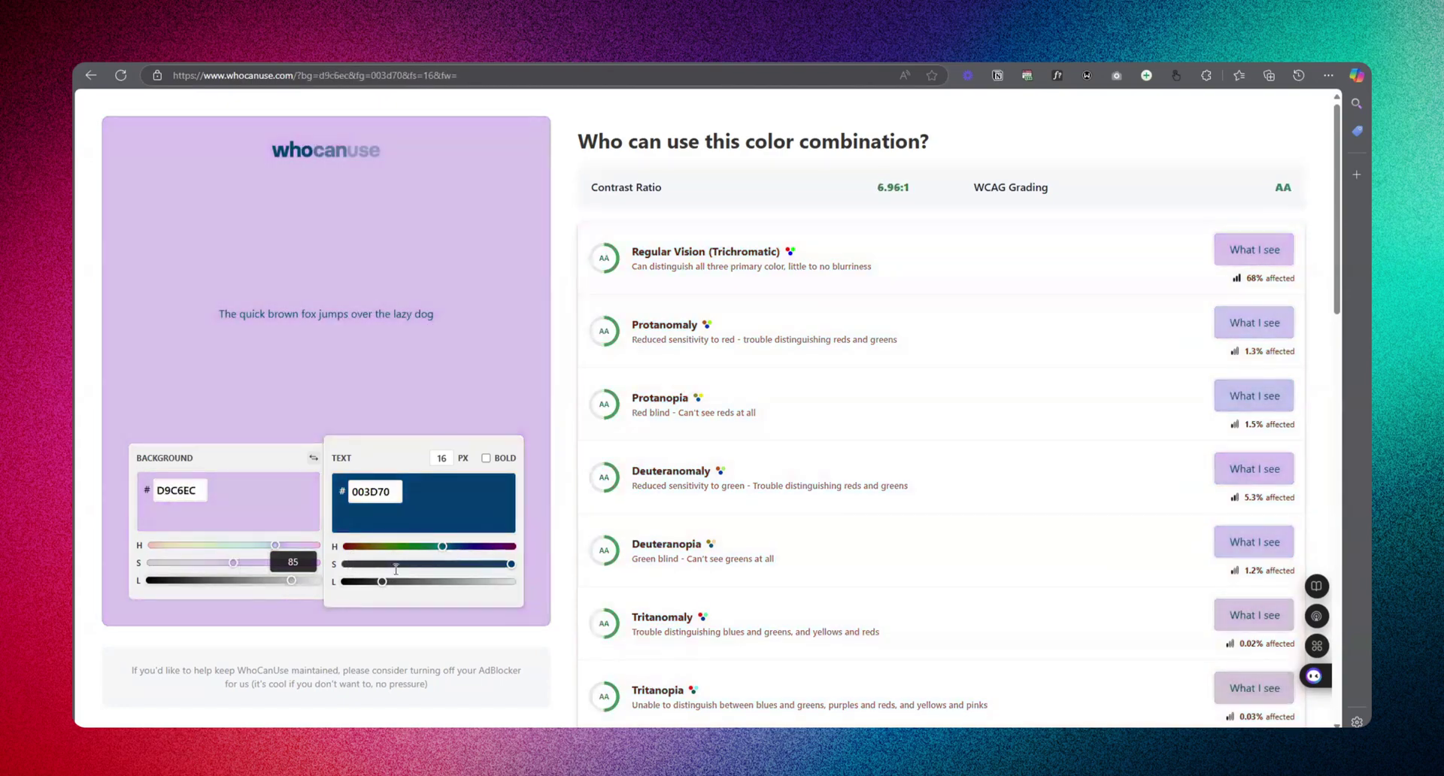
left_click_drag(908, 192, 874, 190)
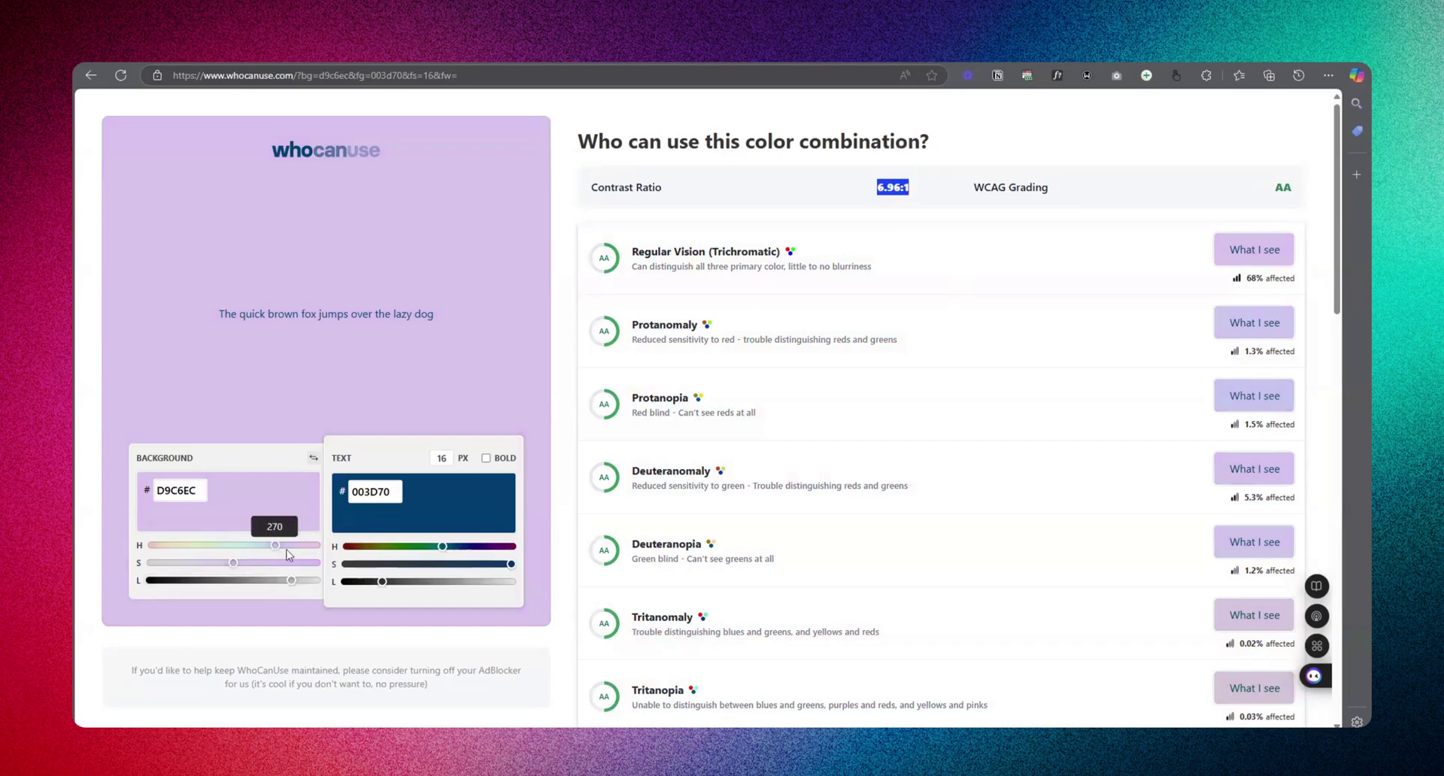
- Lighten the background to #FFFFFF and darken the text to lightness 18 with slightly reduced saturation, producing #01315B
left_click_drag(293, 586, 322, 584)
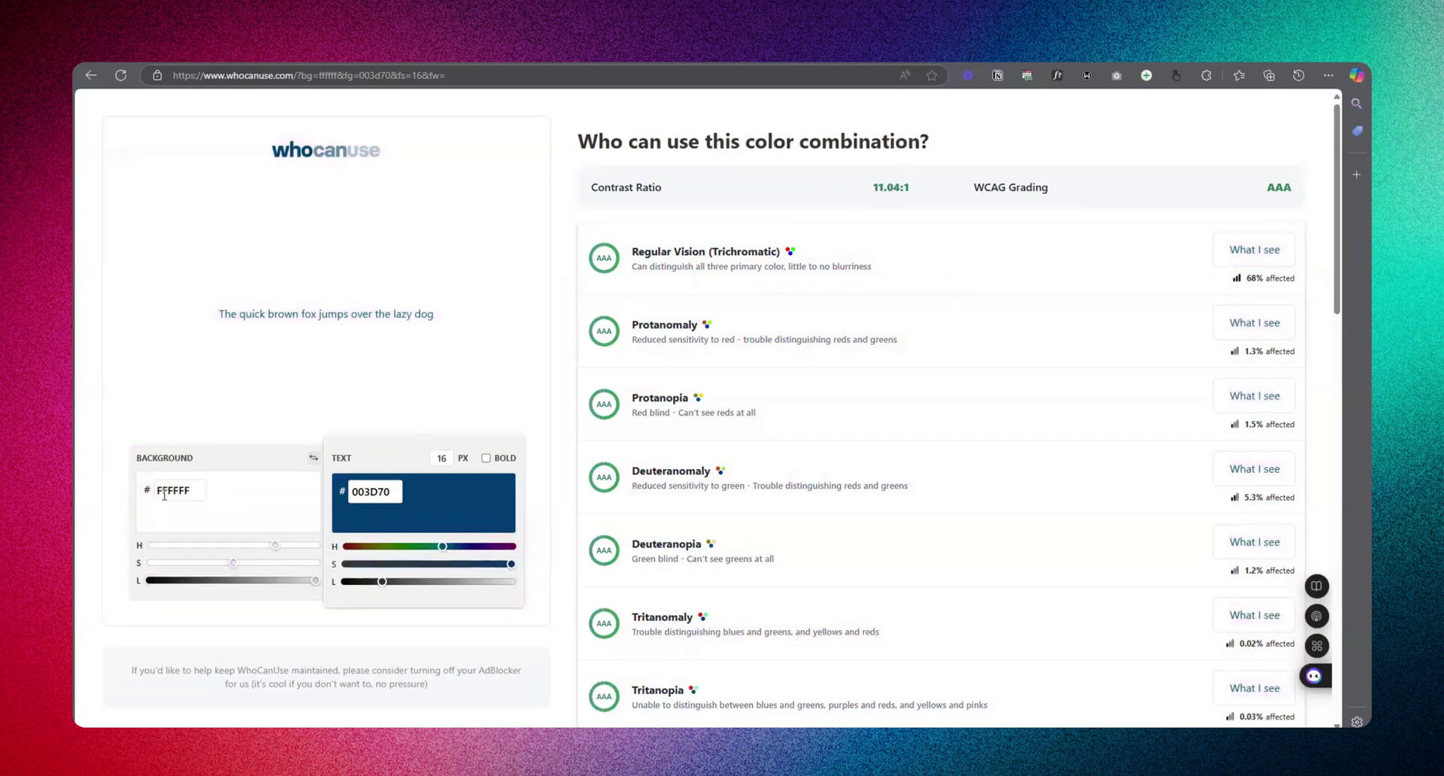
left_click_drag(197, 484, 153, 493)
left_click_drag(389, 496, 350, 487)
left_click(333, 628)
mouse_move(333, 585)
mouse_move(511, 567)
left_mouse_down()
mouse_move(350, 574)
mouse_move(532, 566)
mouse_move(509, 565)
left_mouse_up()
mouse_move(385, 590)
left_mouse_down()
mouse_move(492, 589)
mouse_move(356, 586)
mouse_move(516, 591)
mouse_move(376, 591)
left_mouse_up()
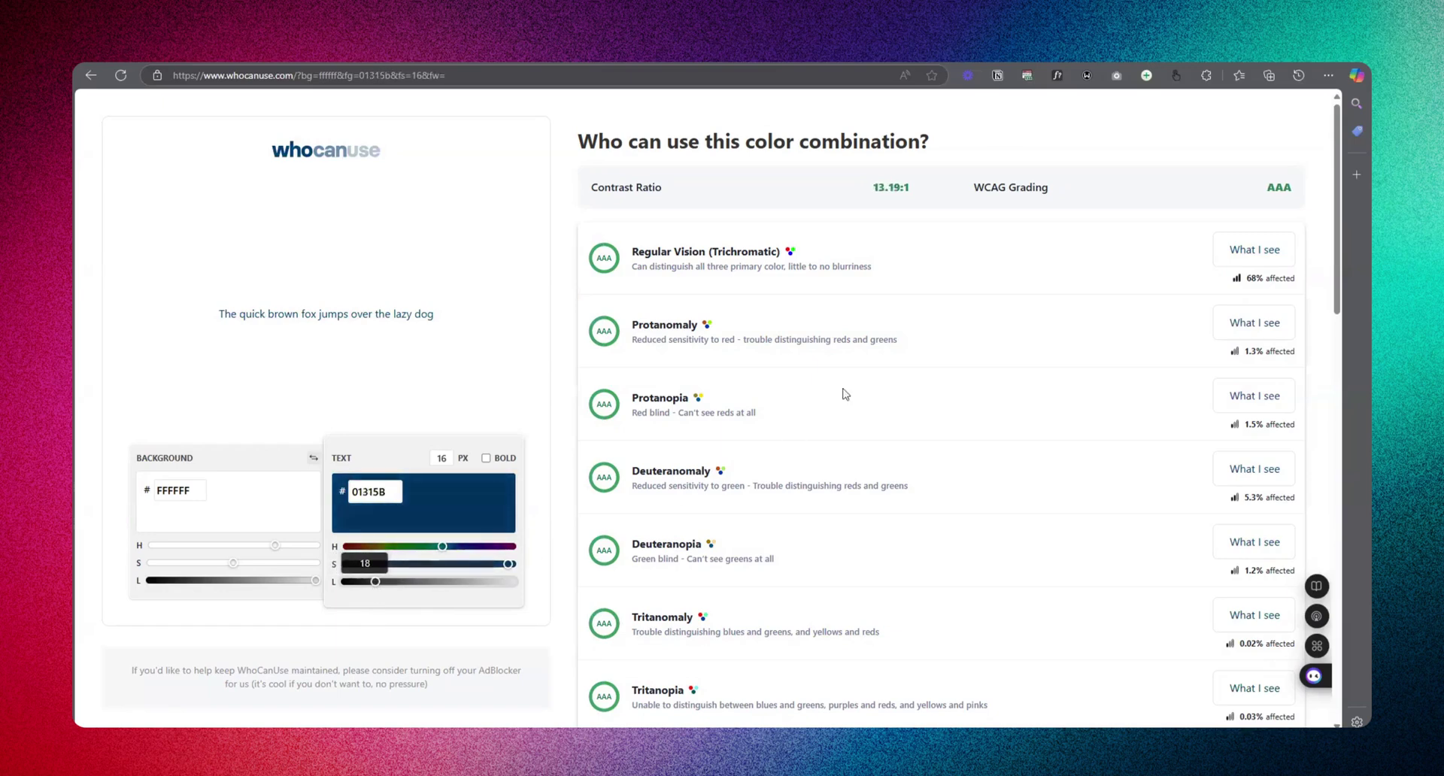
- Examine the contrast ratio between the #FFFFFF background and the #01315B text alongside their hex codes
double_click(897, 193)
left_click(481, 391)
double_click(909, 193)
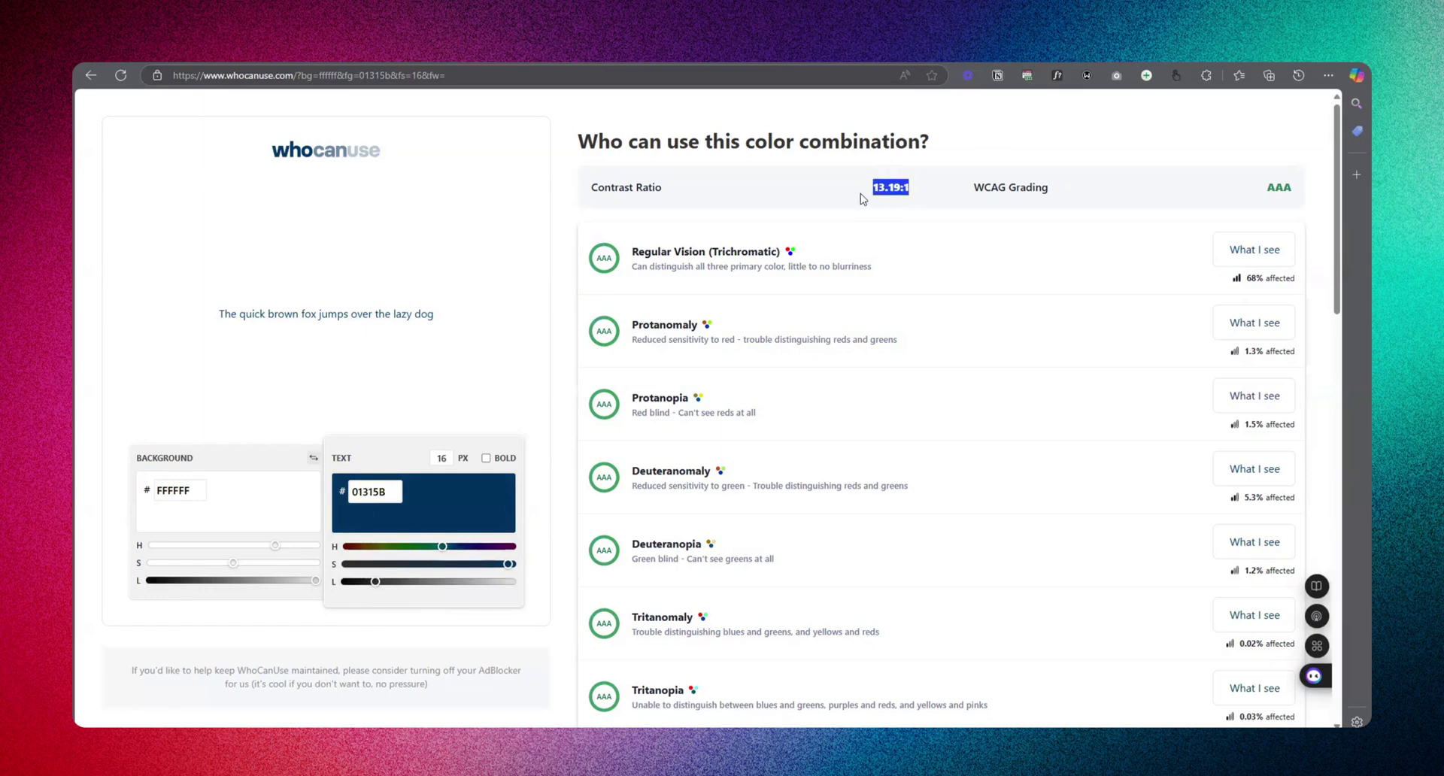
left_click(1088, 184)
left_click_drag(916, 197, 832, 197)
left_click(718, 155)
left_click_drag(195, 491, 155, 492)
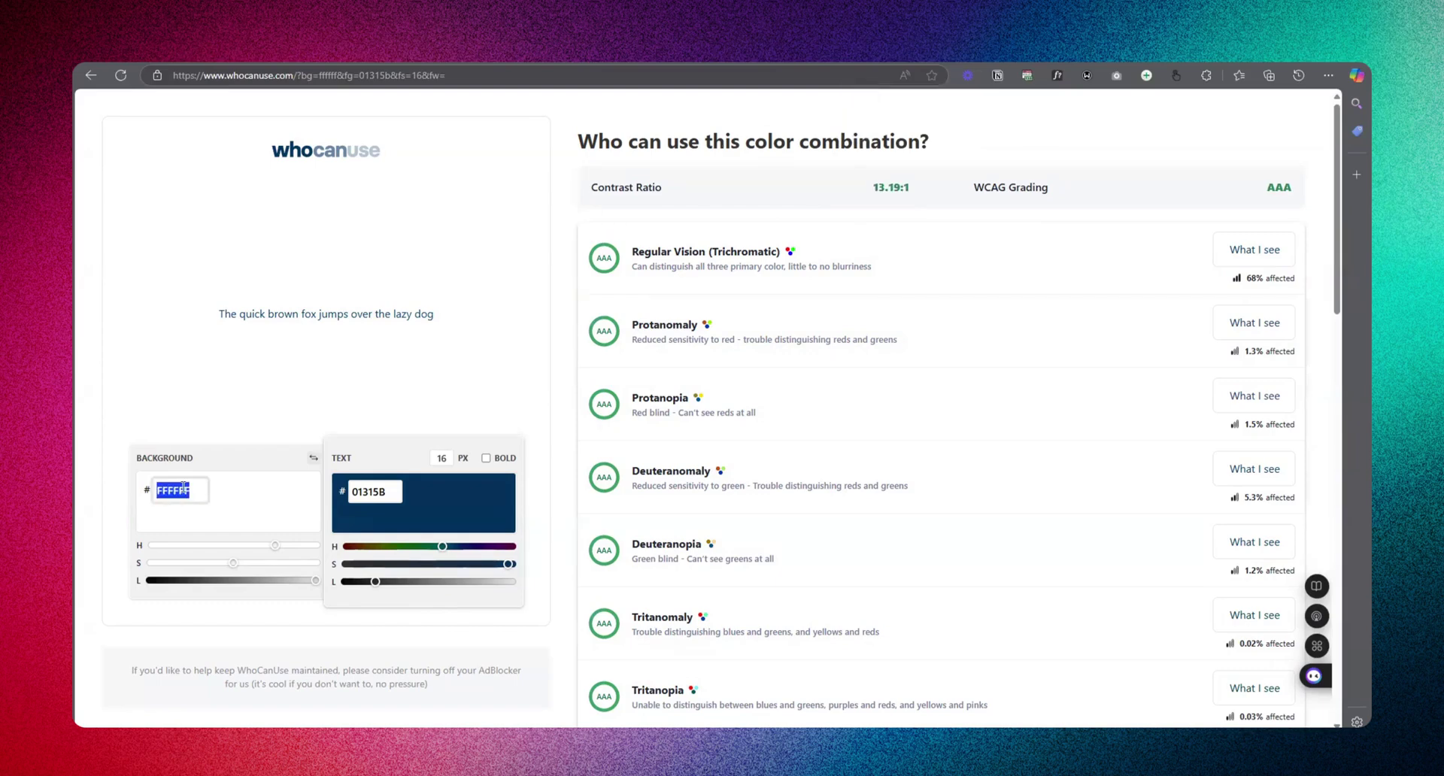
left_click_drag(402, 493, 350, 494)
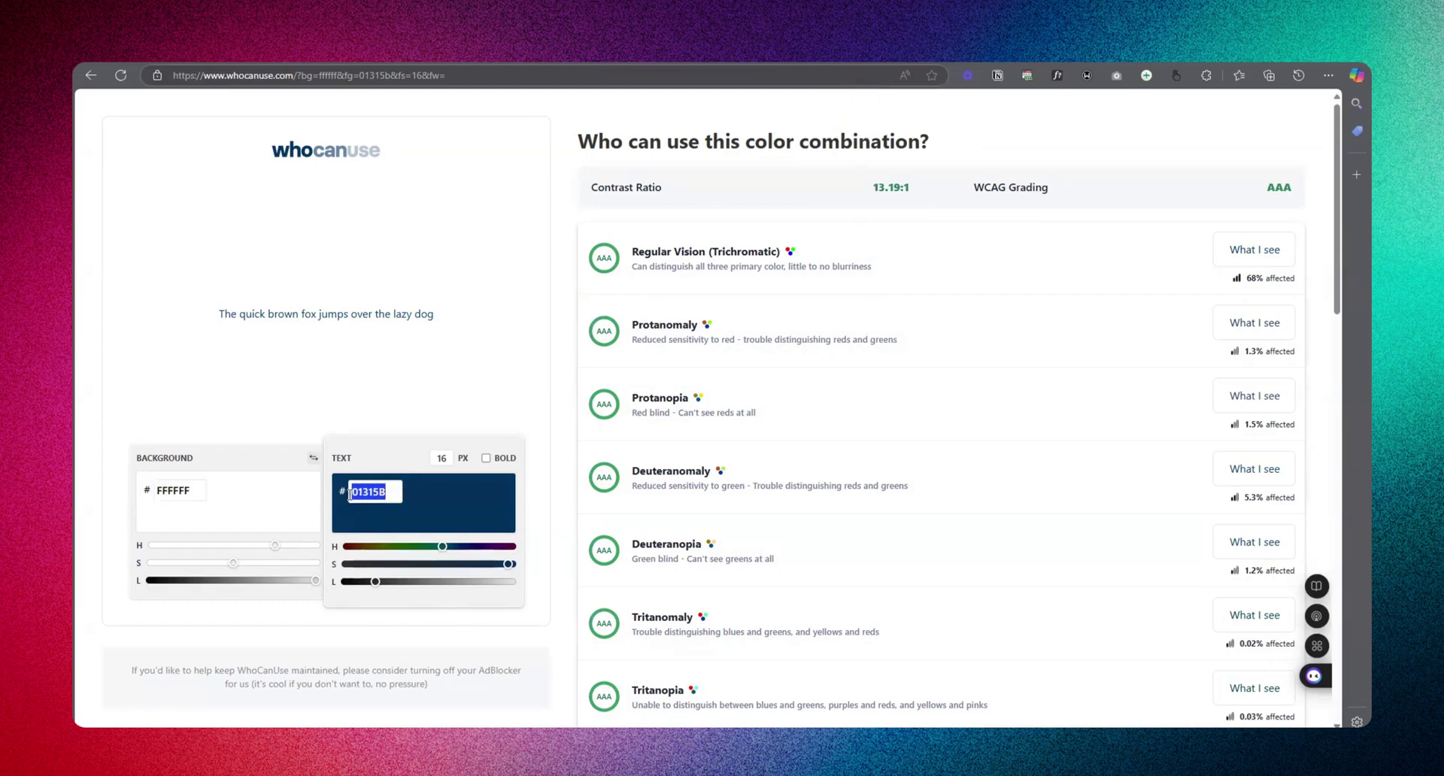
double_click(171, 492)
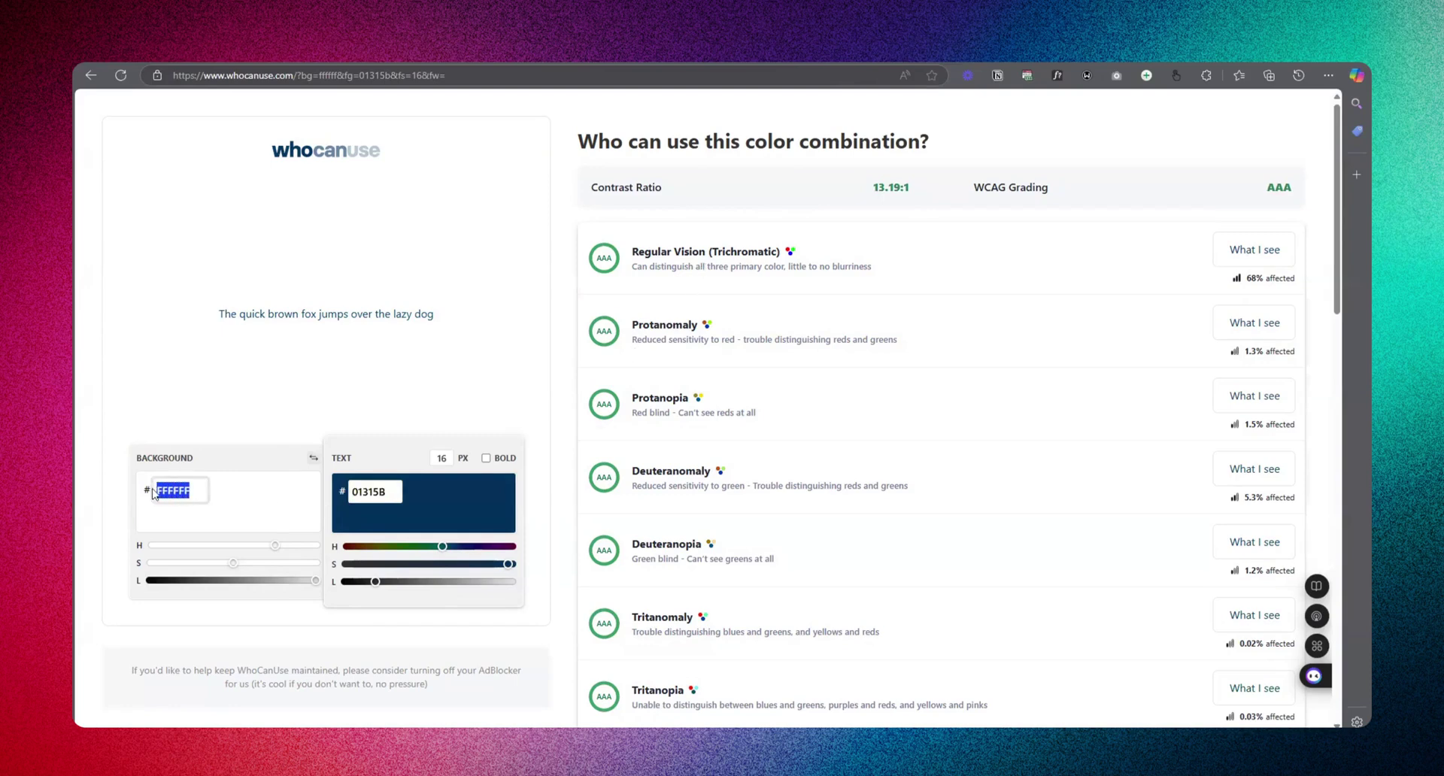
left_click_drag(192, 492, 150, 491)
left_click_drag(914, 191, 887, 194)
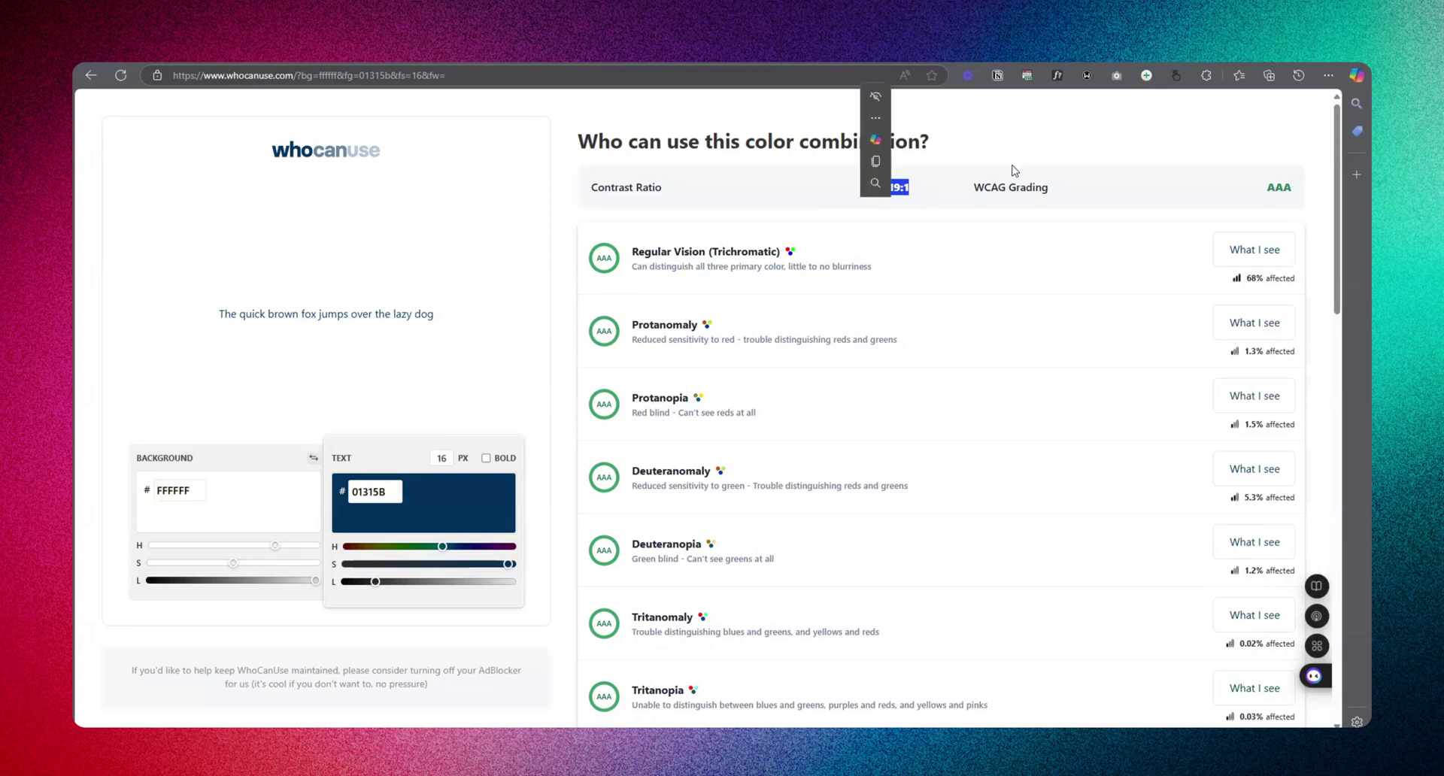
left_click(643, 216)
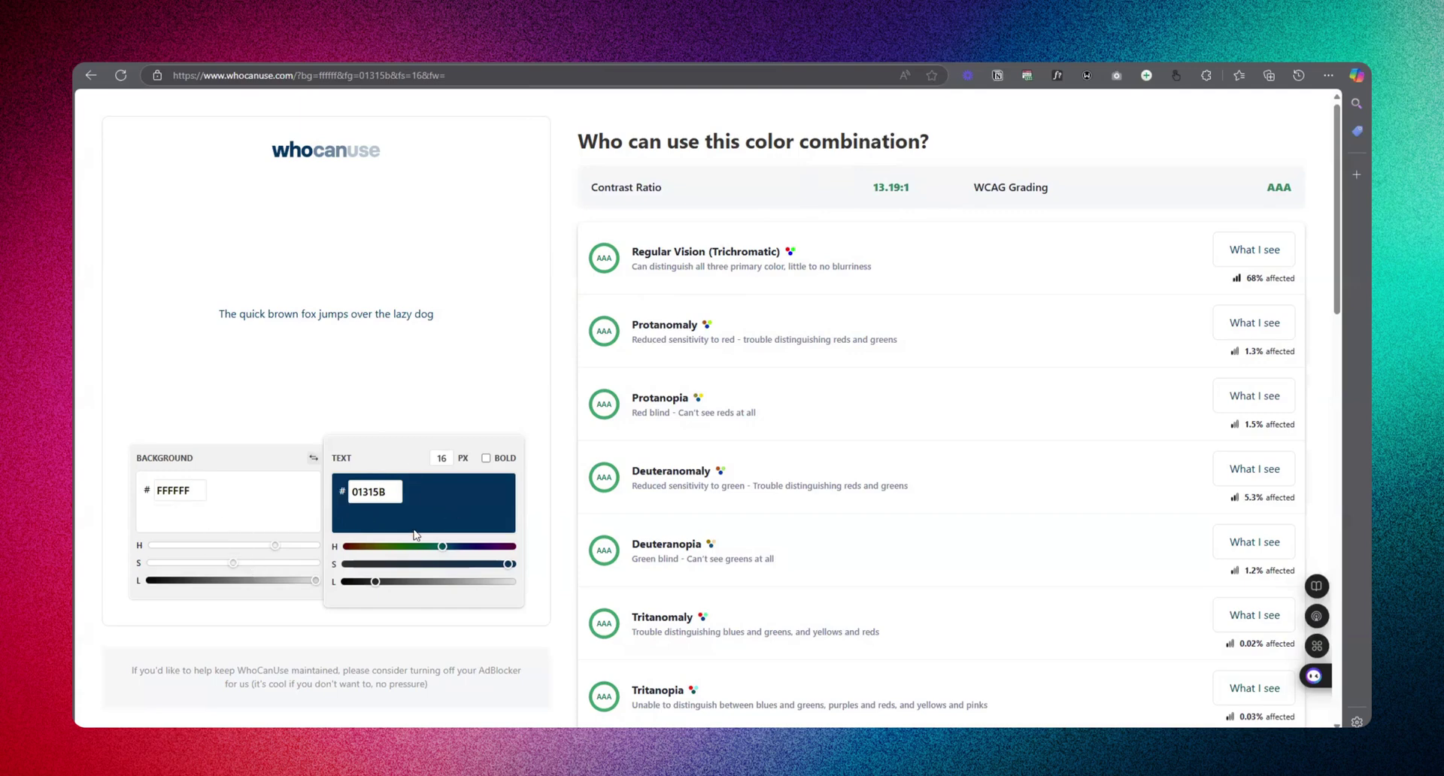
- Darken the background to lightness 10 (#190D26), check the contrast ratio, and raise the background lightness again
left_click_drag(314, 580, 168, 596)
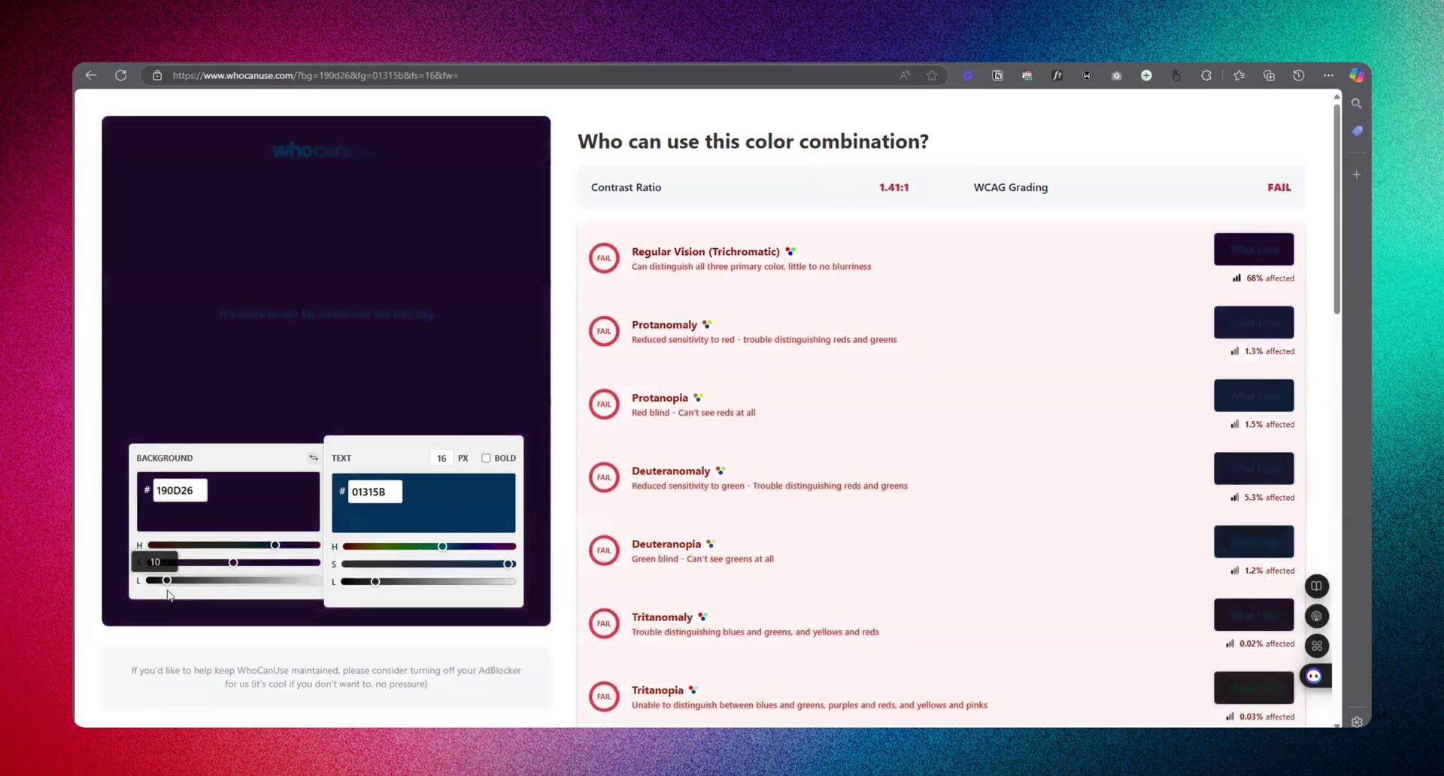
left_click_drag(913, 193, 864, 203)
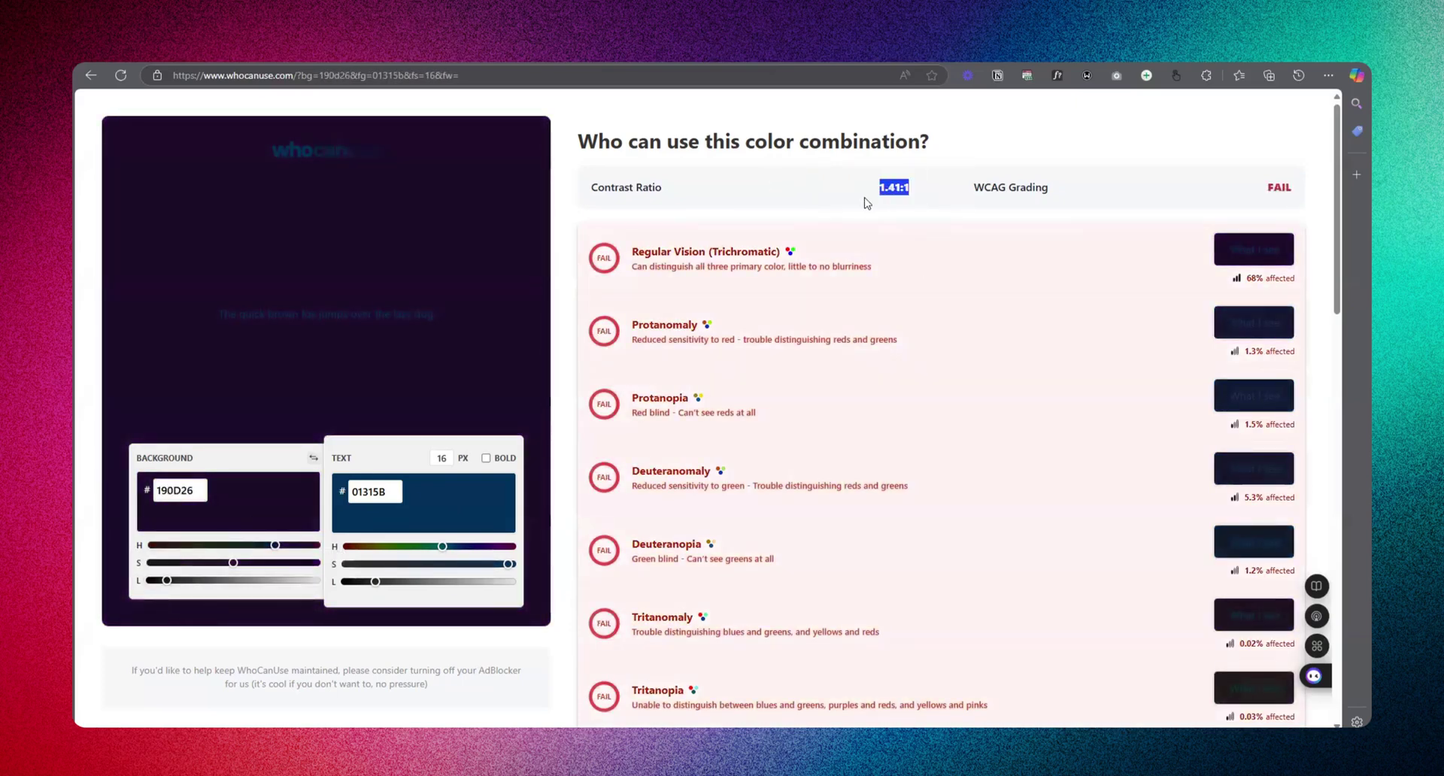
mouse_move(182, 588)
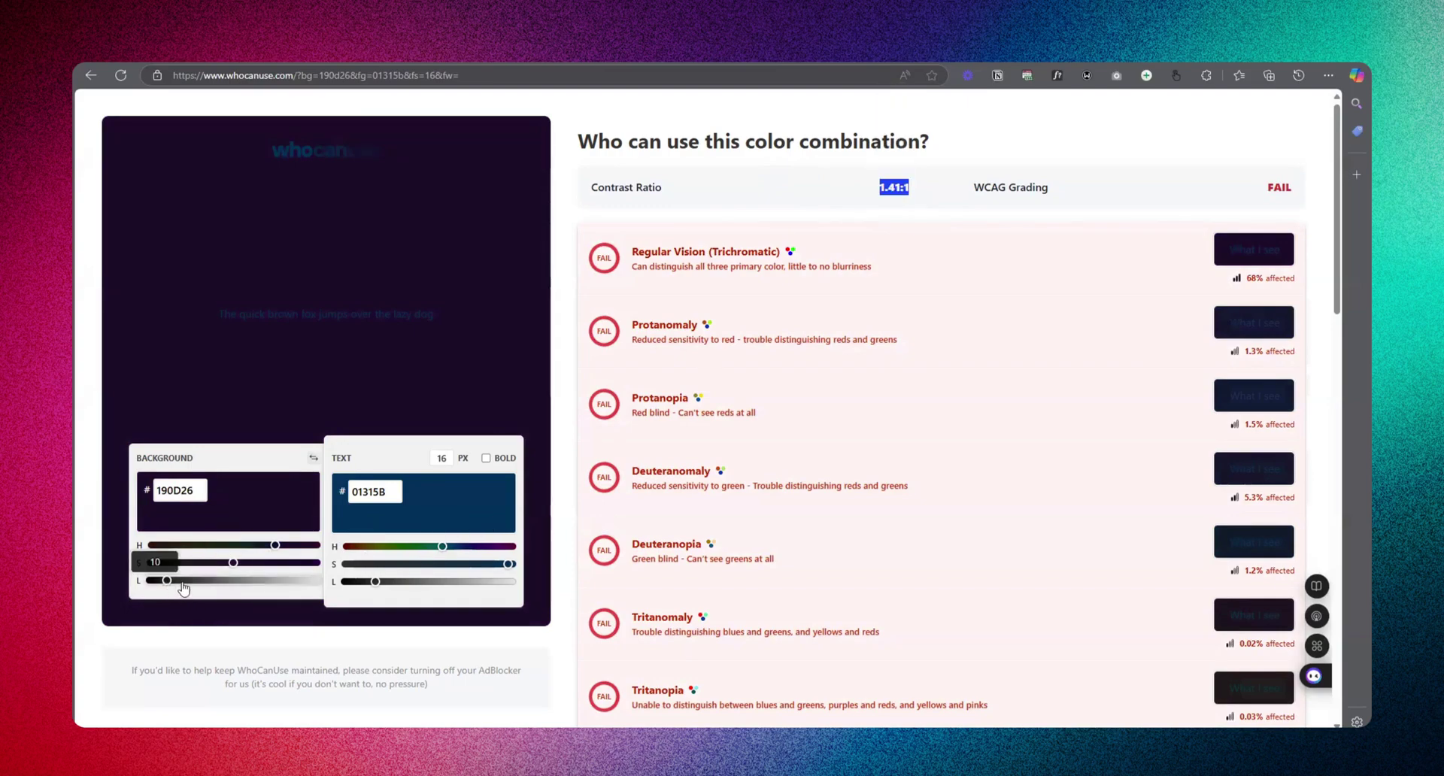
left_click_drag(181, 585, 382, 580)
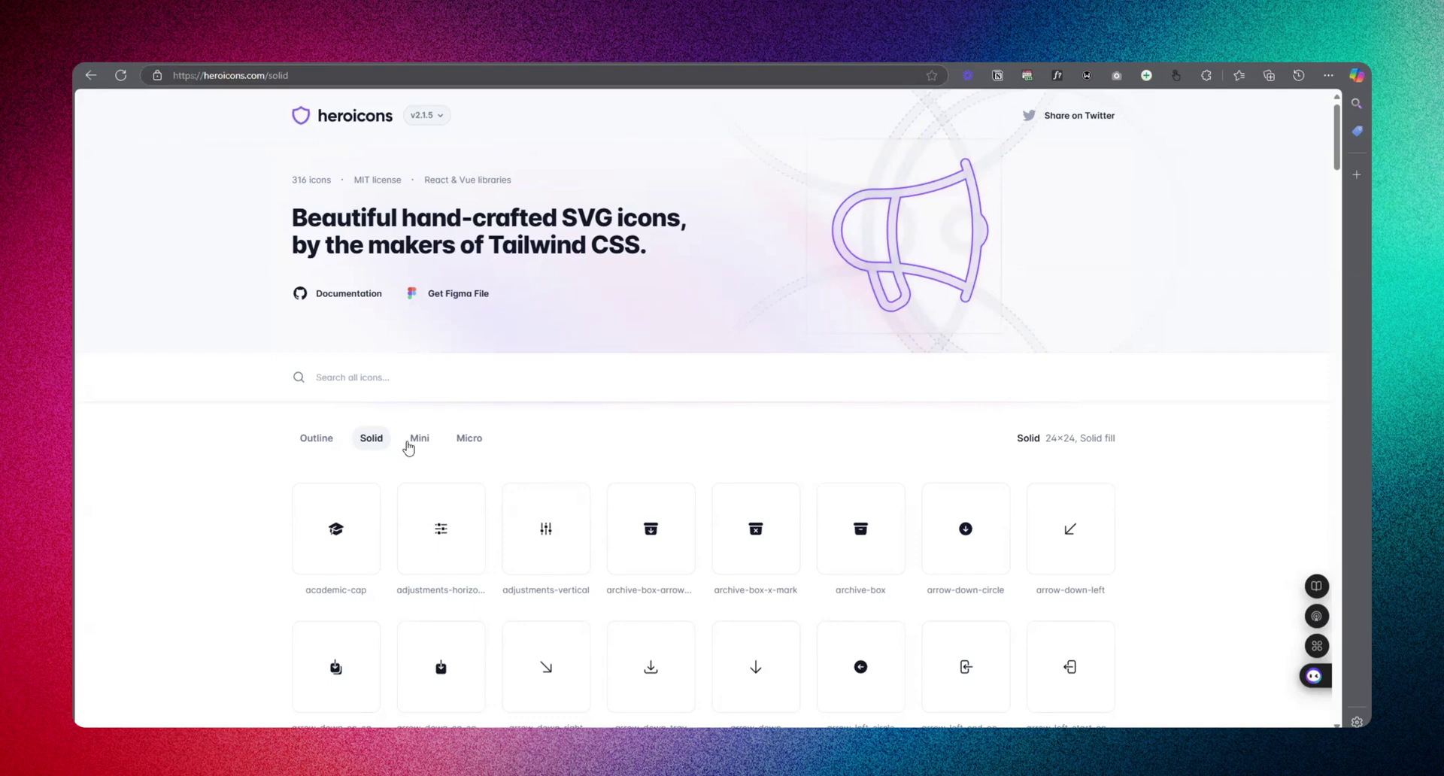
- Switch to heroicons.com and browse its library of Solid icons
scroll(649, 519, "down", 1)
scroll(649, 519, "down", 3)
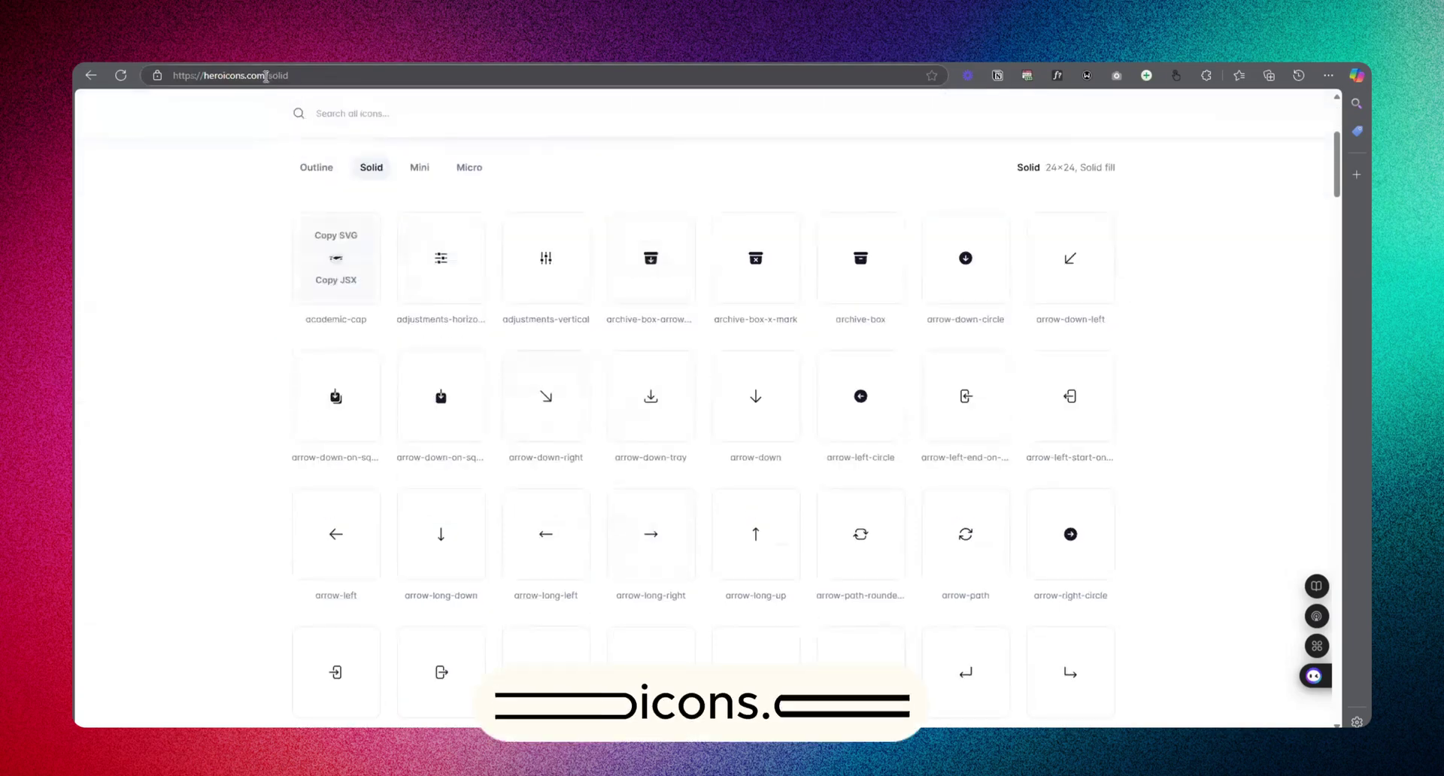
double_click(205, 75)
left_click(1313, 368)
scroll(1184, 421, "down", 6)
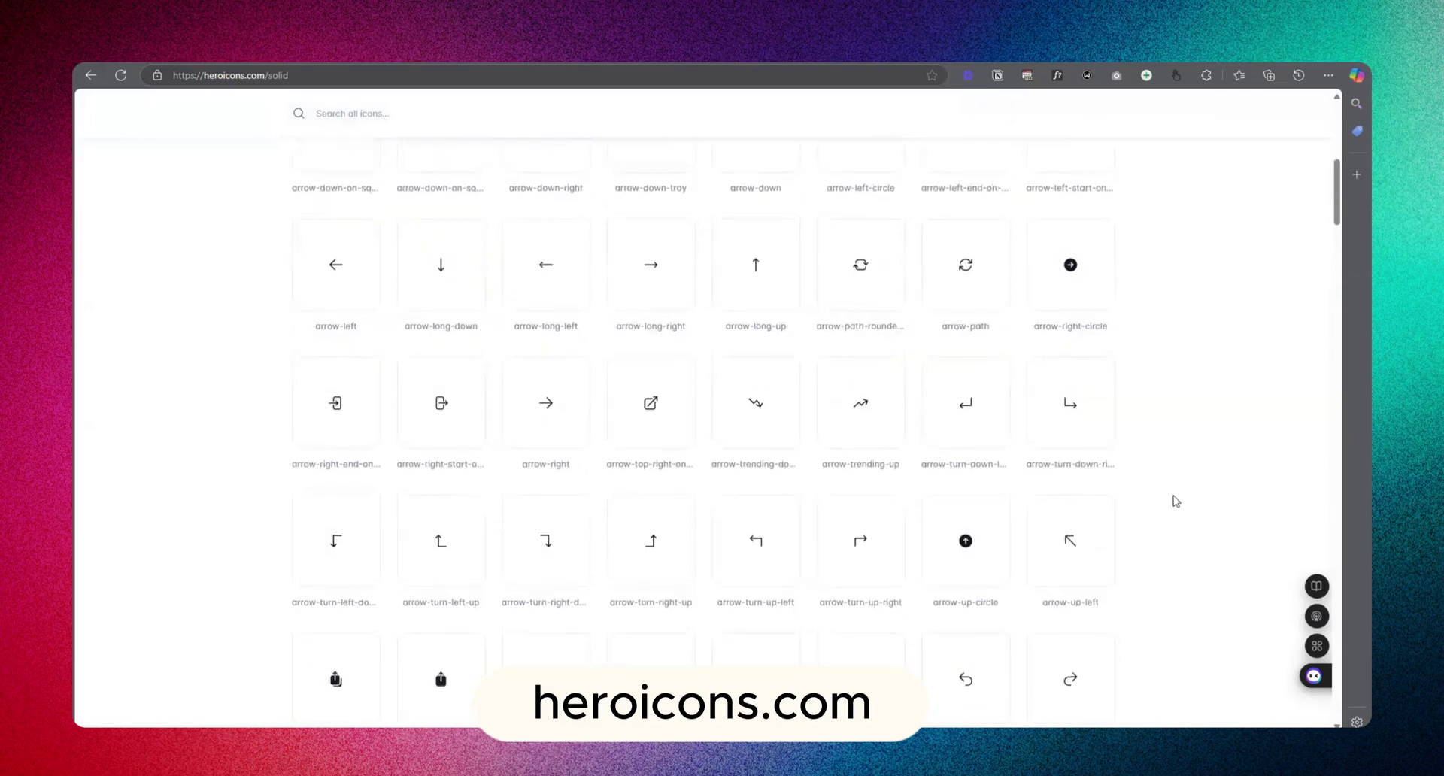
scroll(644, 448, "down", 2)
scroll(707, 527, "down", 3)
scroll(708, 526, "down", 3)
scroll(716, 444, "up", 20)
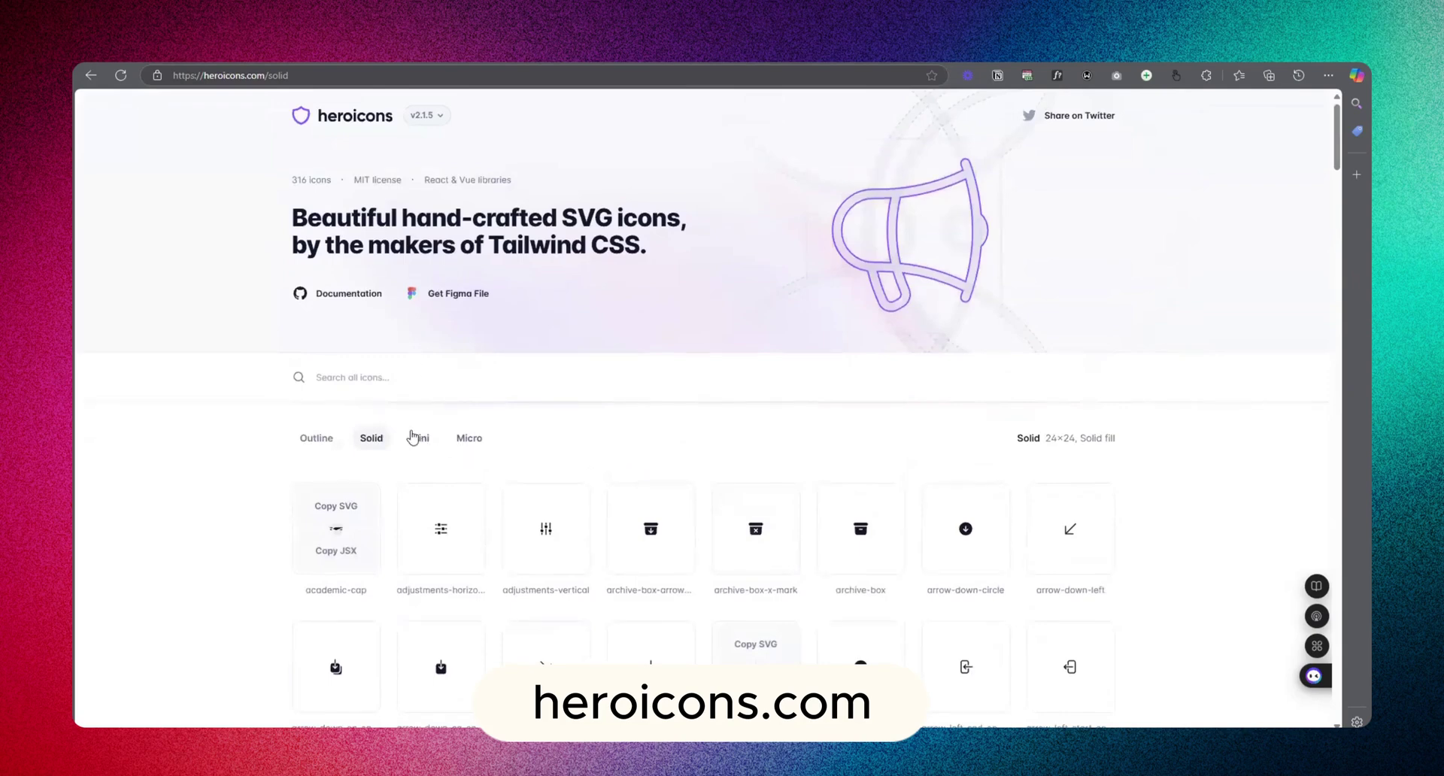
- Compare the Mini, Micro, Outline and Solid icon styles and their sizes on heroicons.com
left_click(439, 444)
left_click(469, 440)
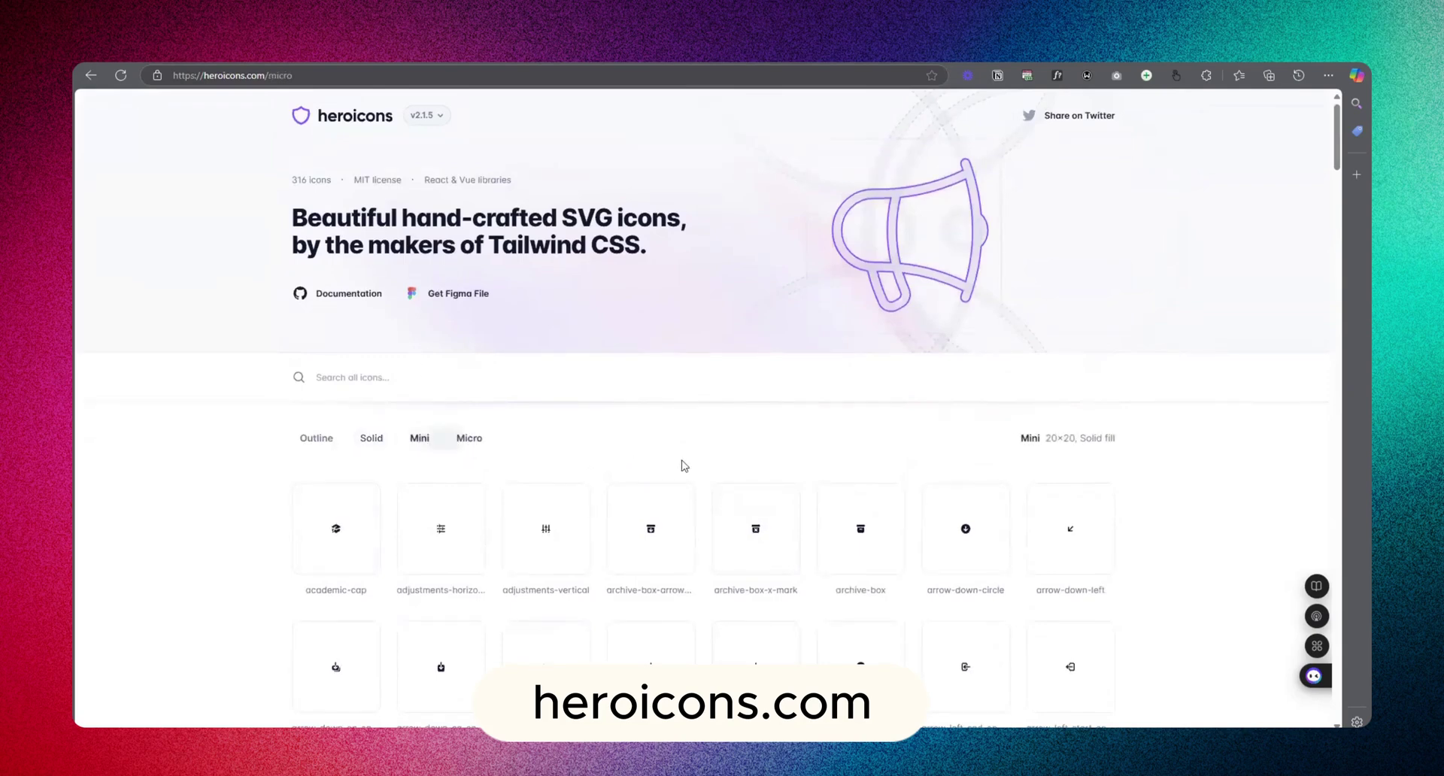
scroll(680, 461, "down", 3)
scroll(461, 438, "up", 3)
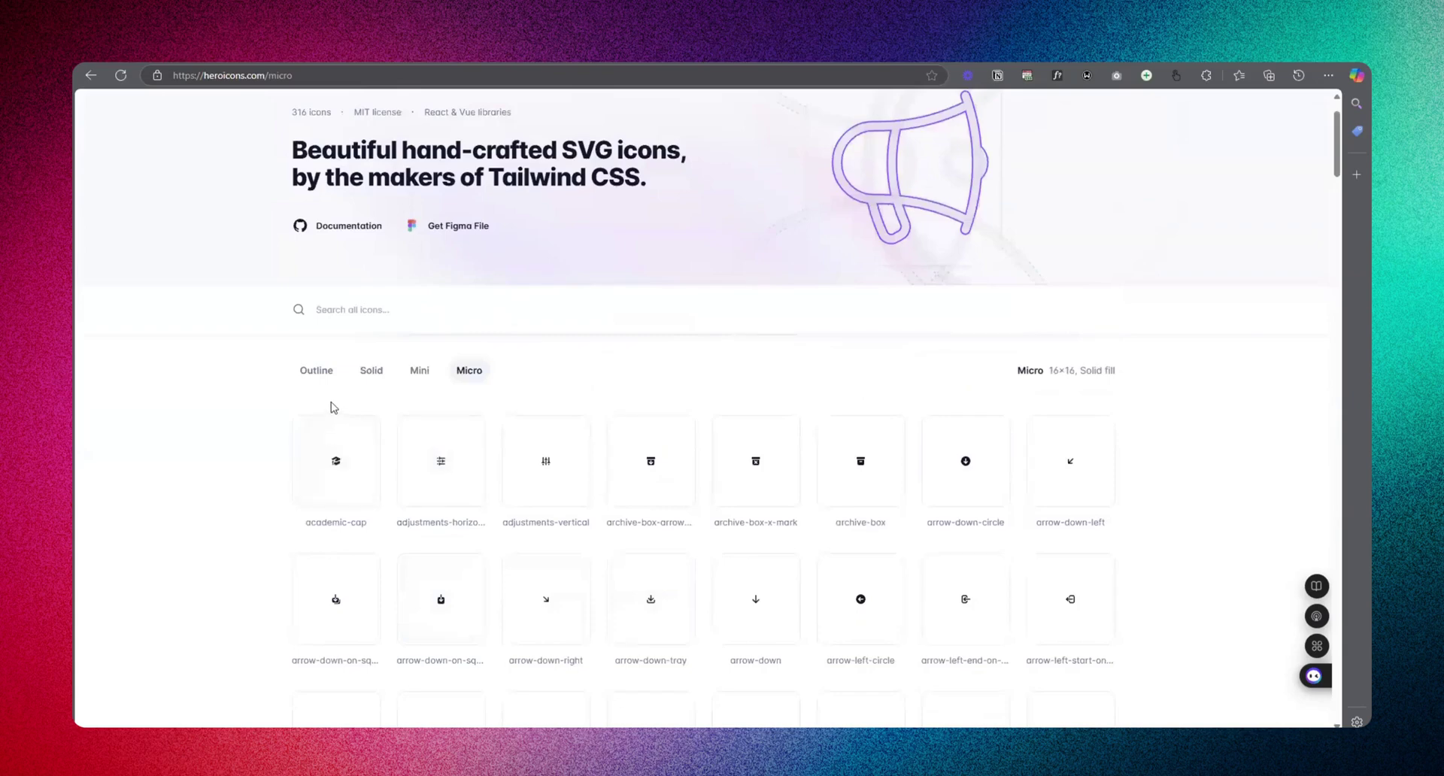
left_click(316, 370)
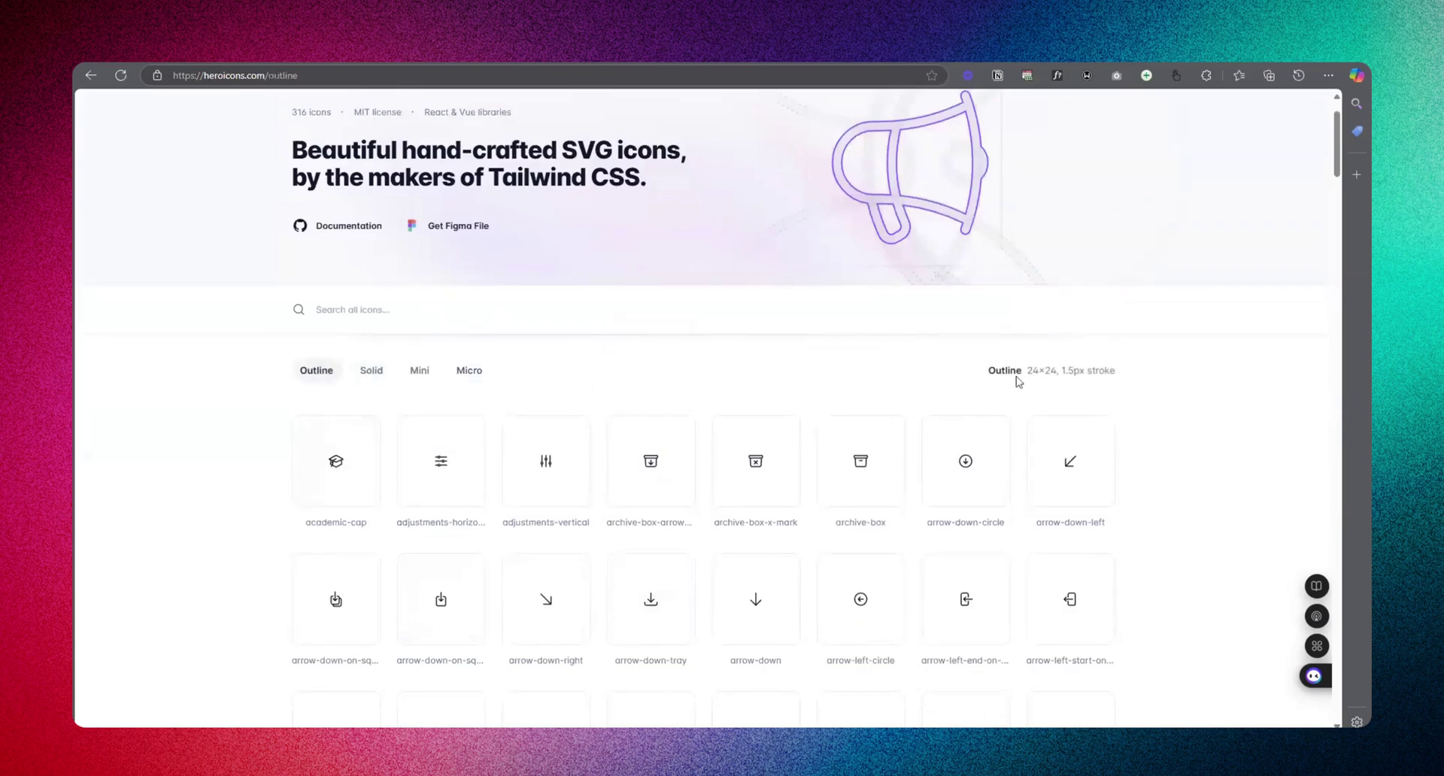
left_click(370, 374)
left_click(418, 375)
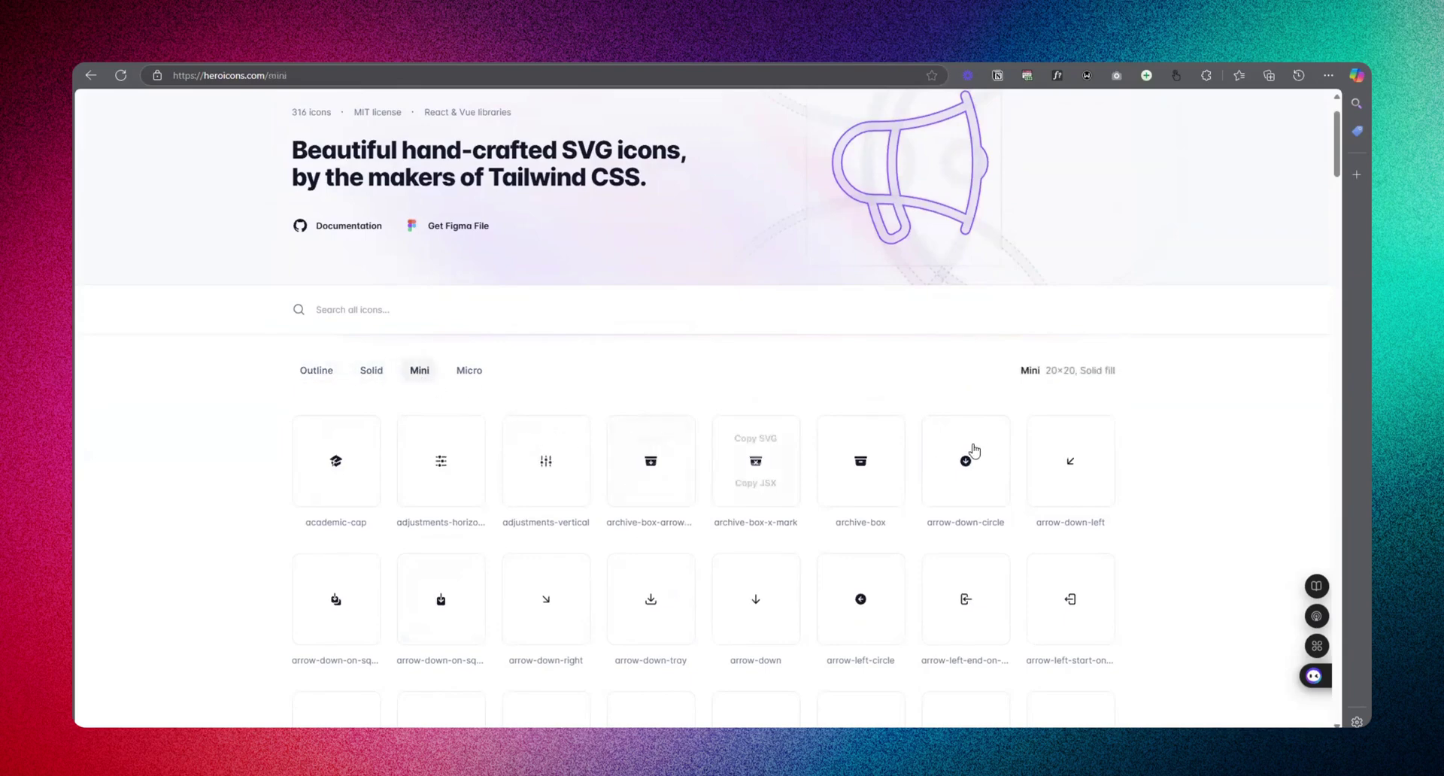
- Show the Micro icon style on heroicons.com and look through its 16×16 solid-fill icons
left_click(472, 372)
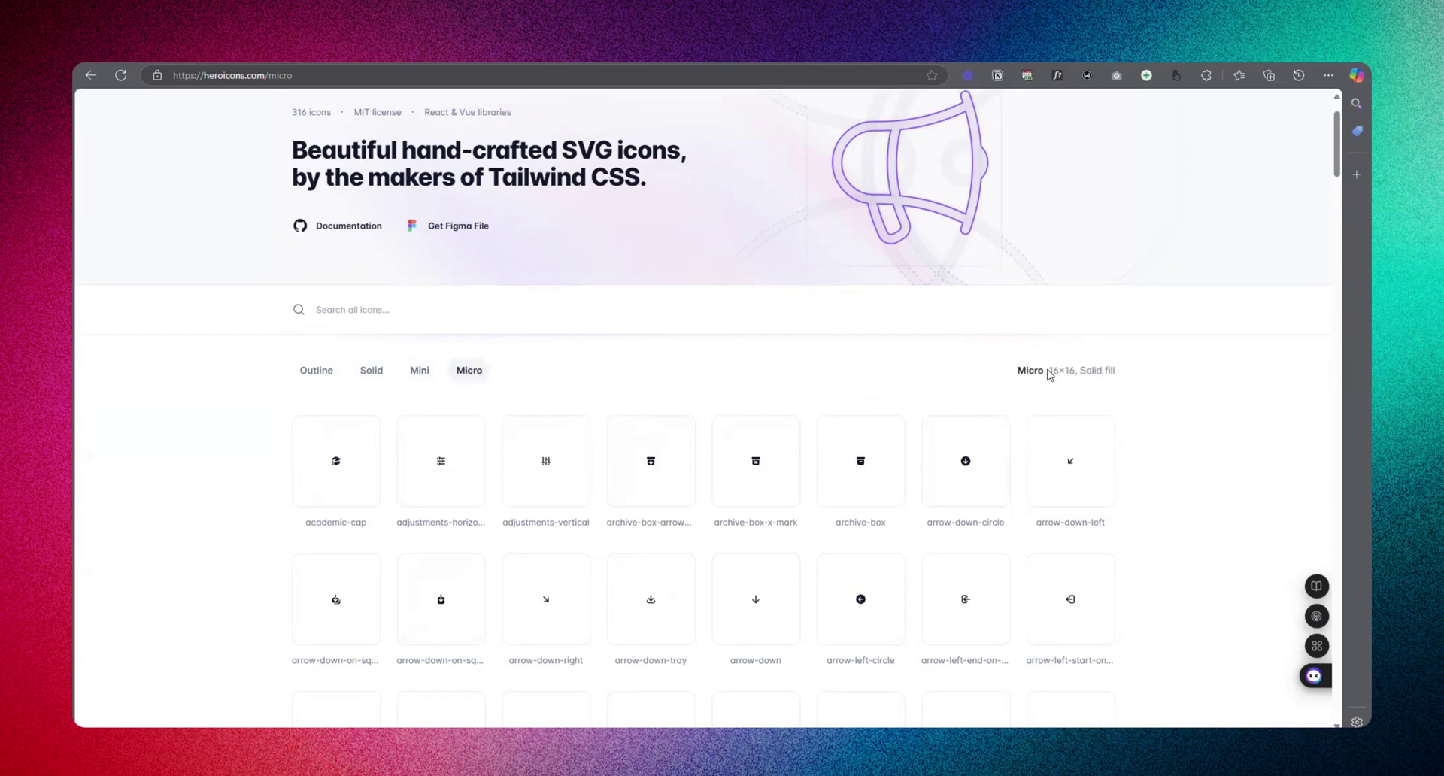
mouse_move(666, 483)
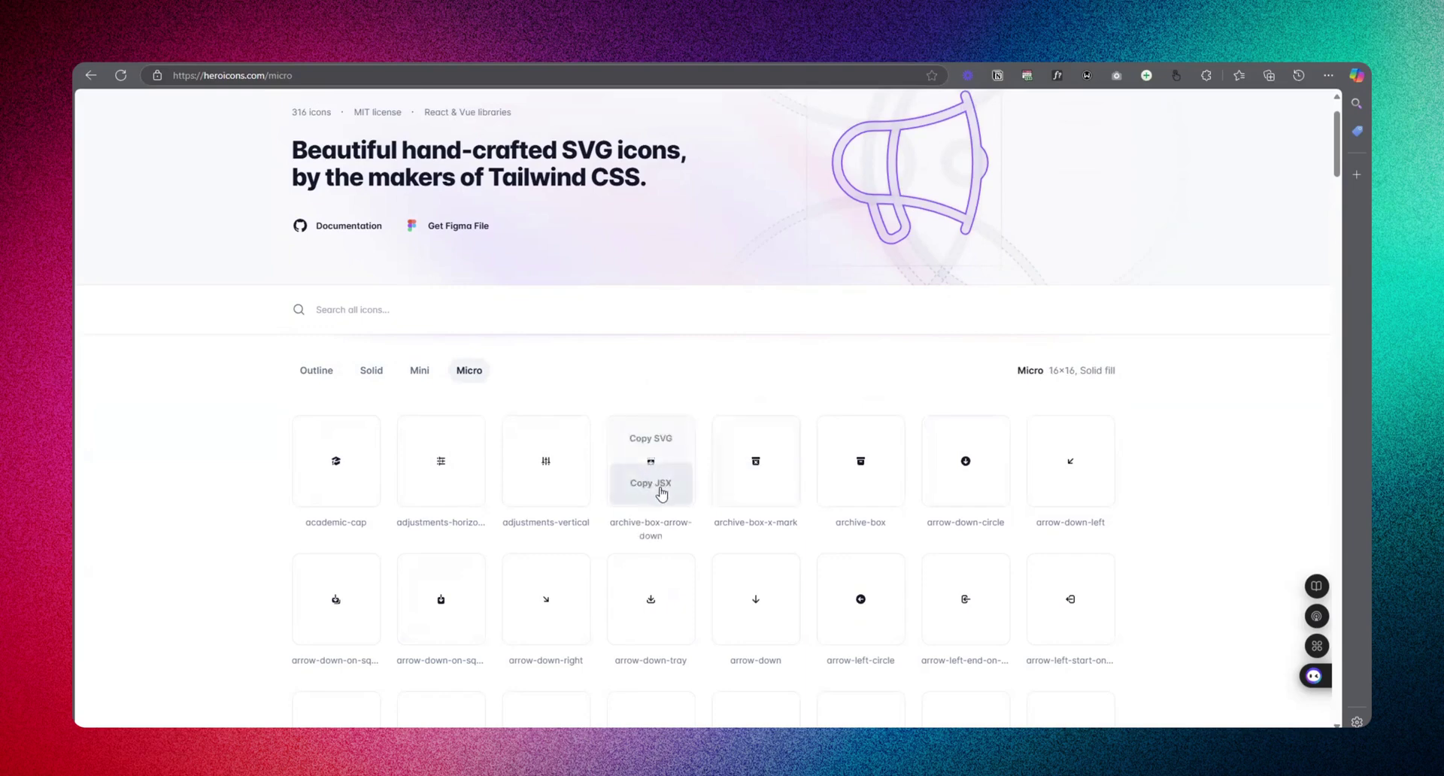
scroll(362, 446, "down", 3)
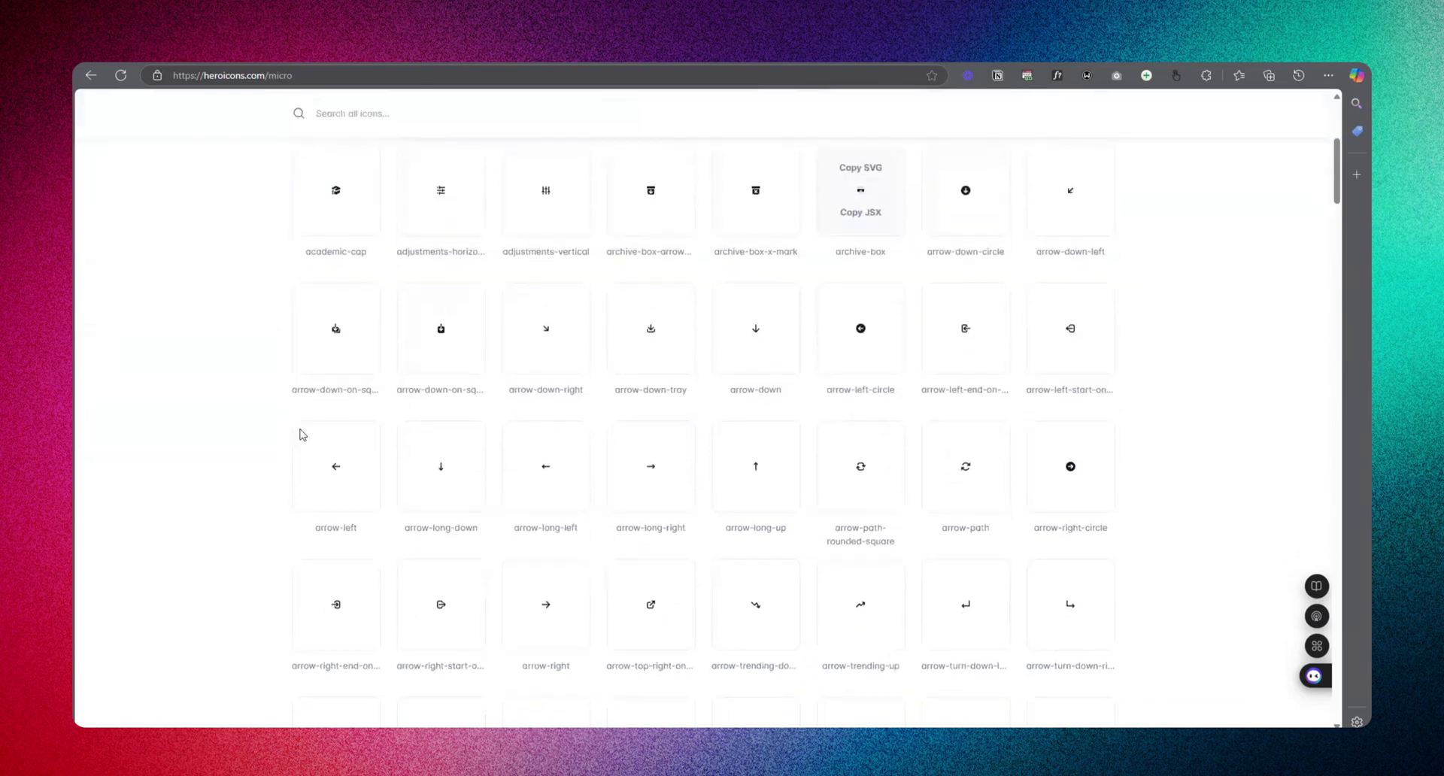
scroll(573, 474, "up", 3)
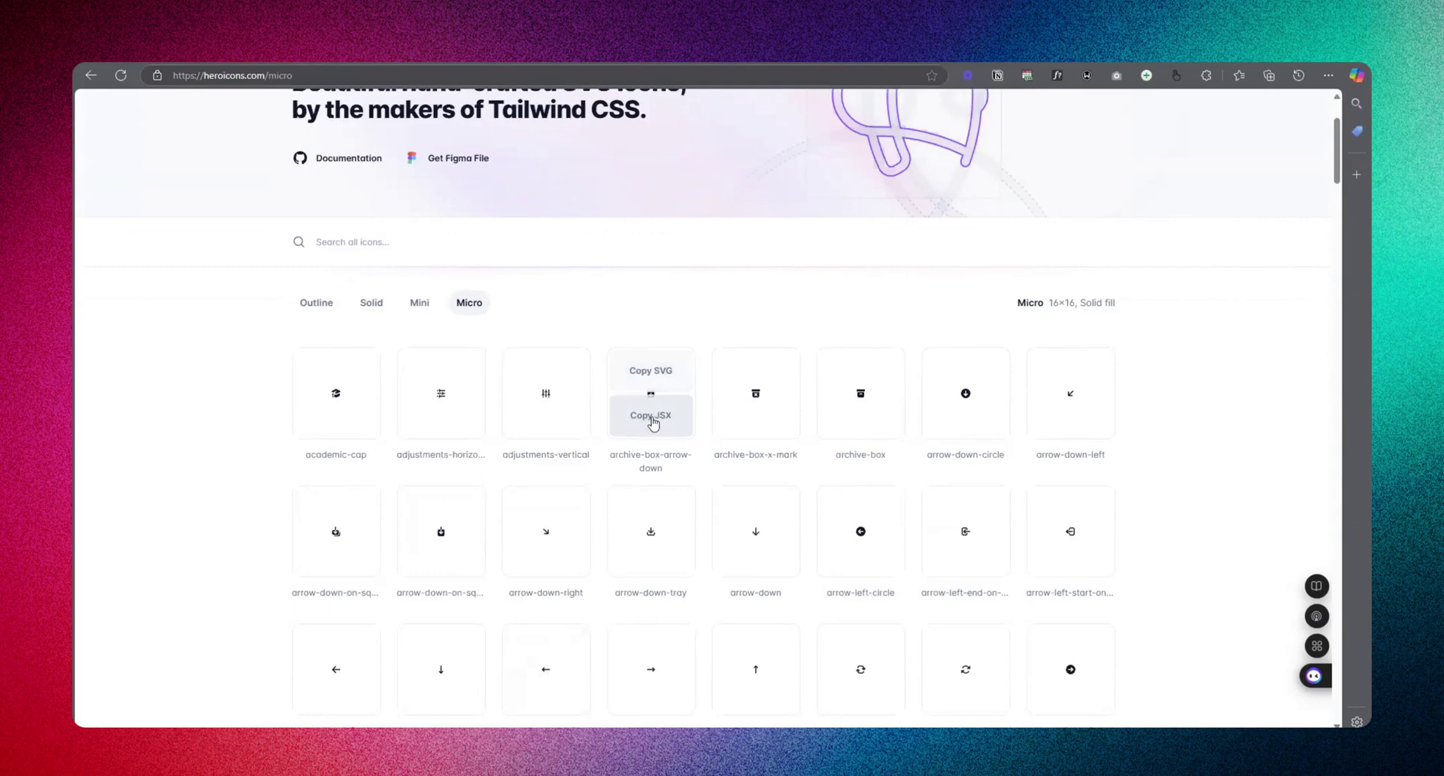
left_click(666, 373)
scroll(657, 406, "up", 2)
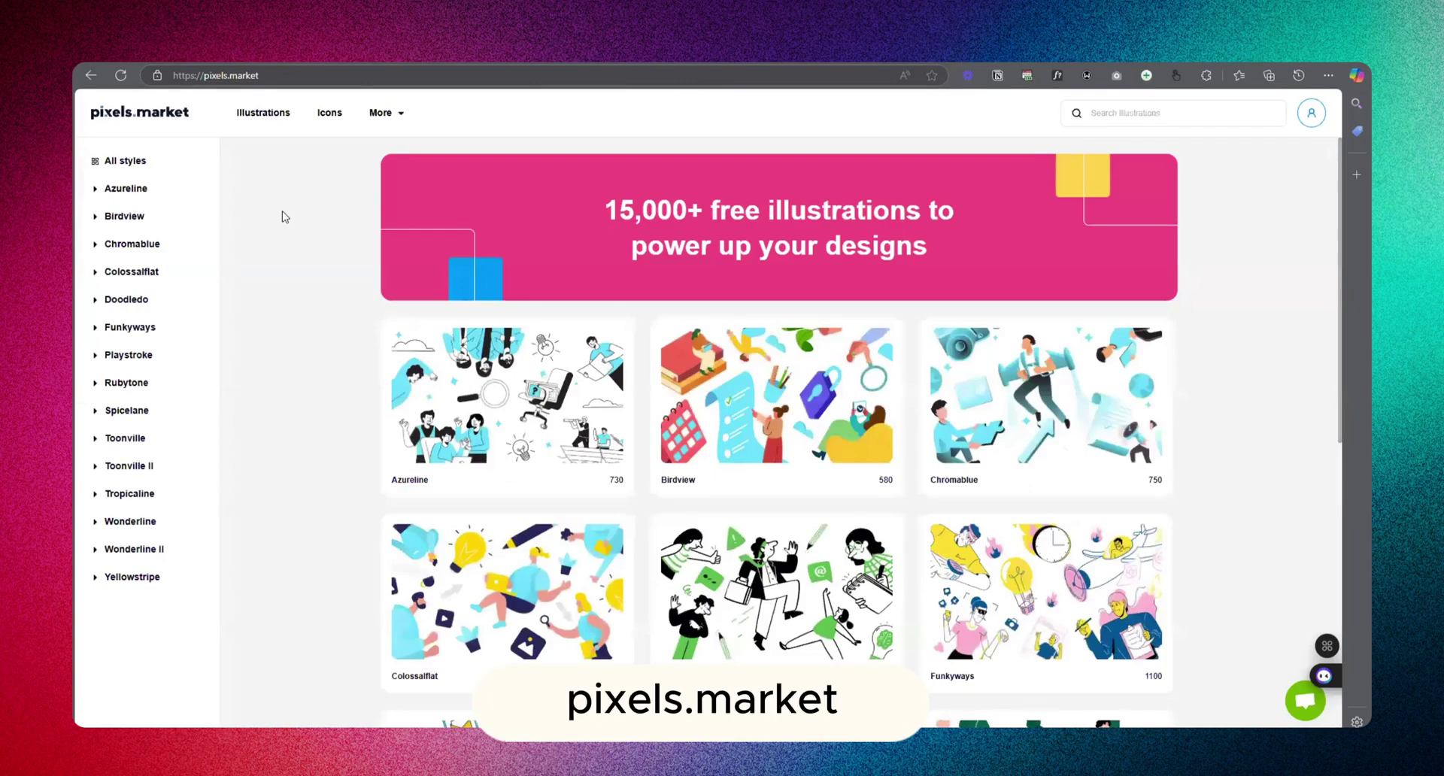
- Switch to pixels.market and compare the styles offered in its Illustrations and Icons sections
left_click_drag(262, 75, 181, 75)
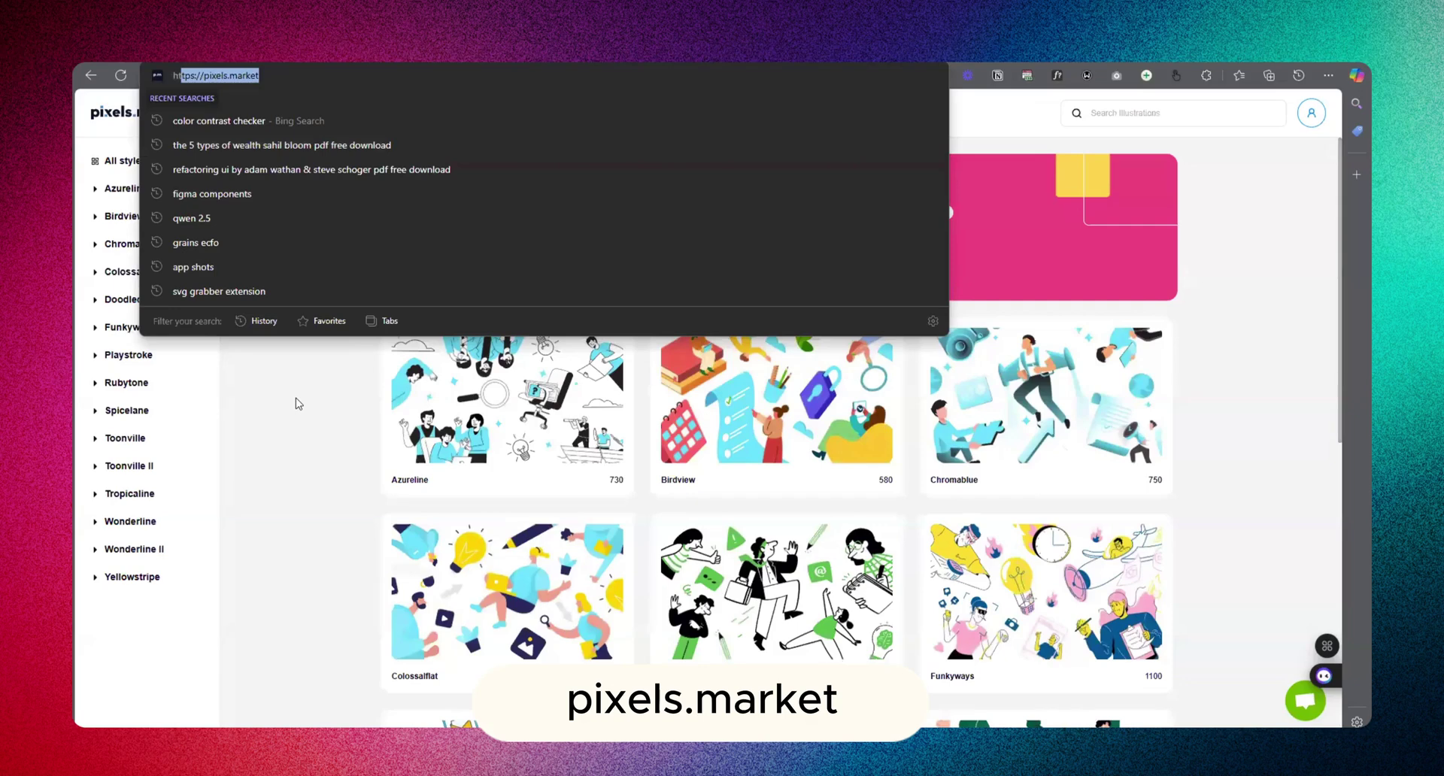
left_click(298, 404)
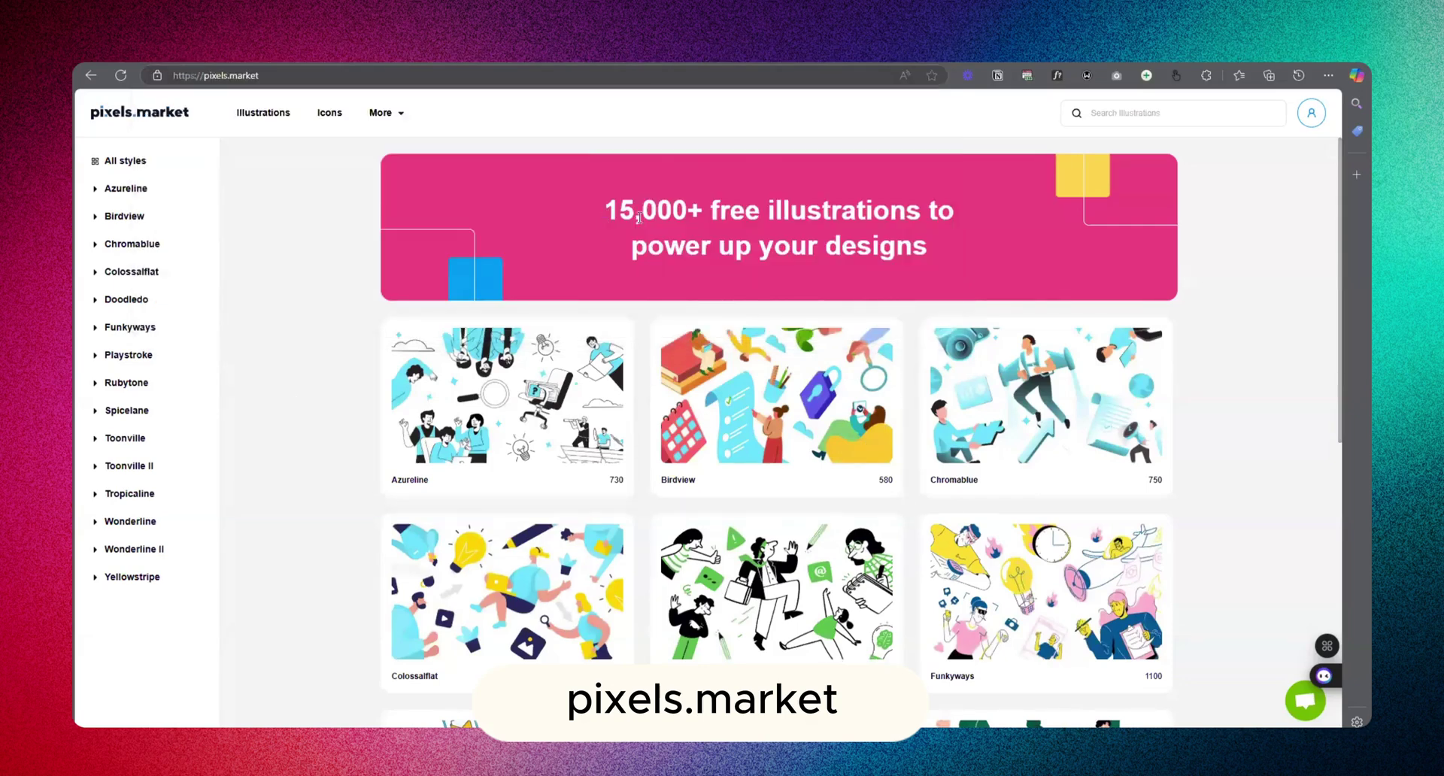
double_click(638, 218)
left_click(835, 234)
left_click(330, 115)
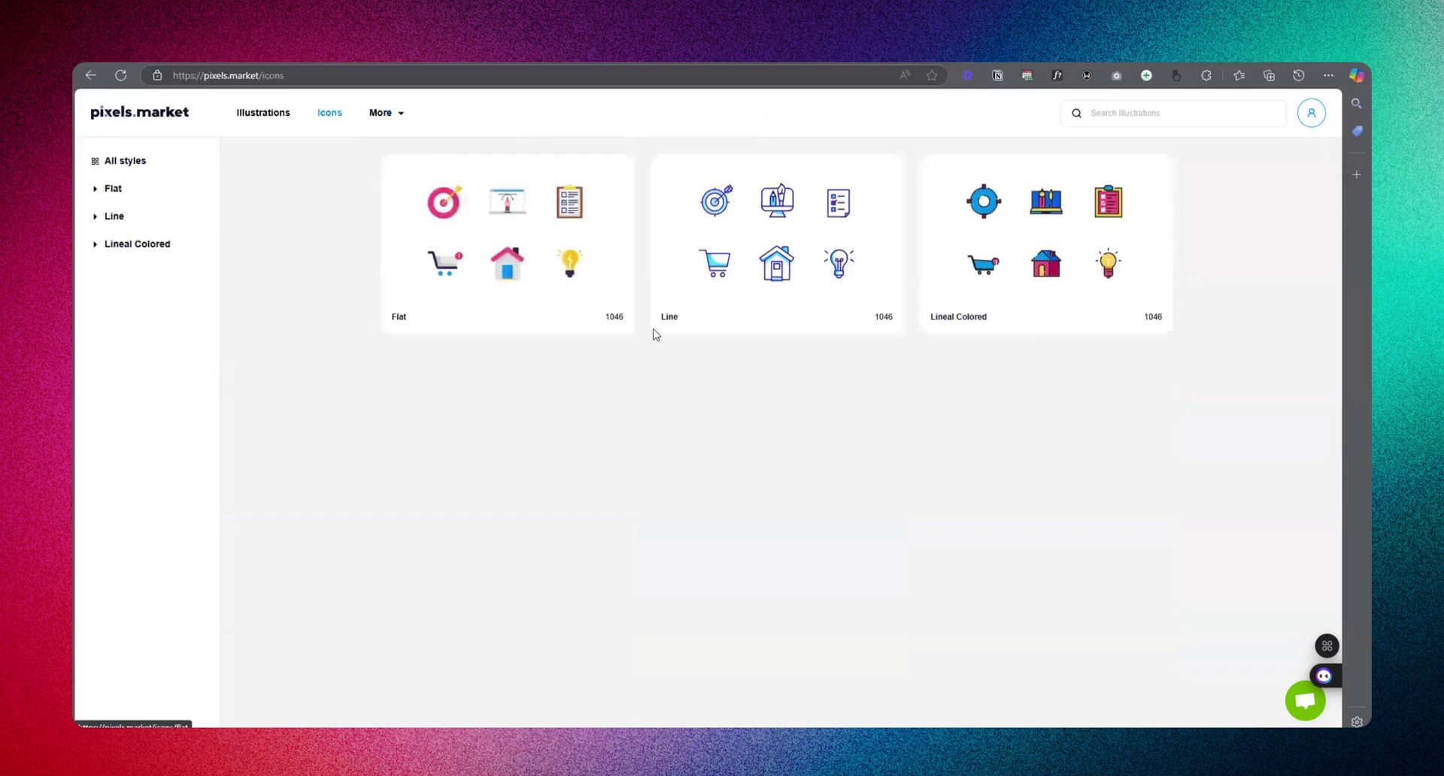
left_click(265, 114)
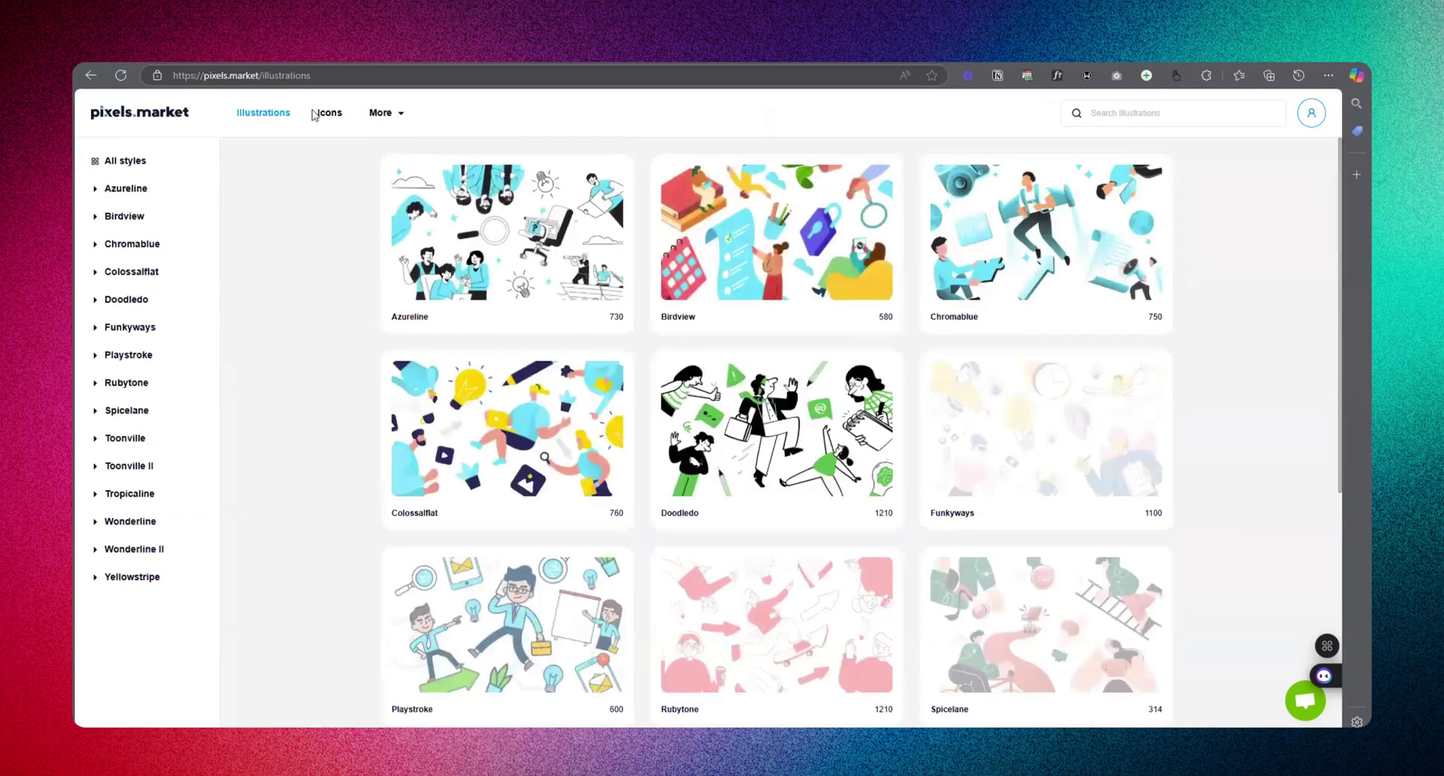
left_click(329, 113)
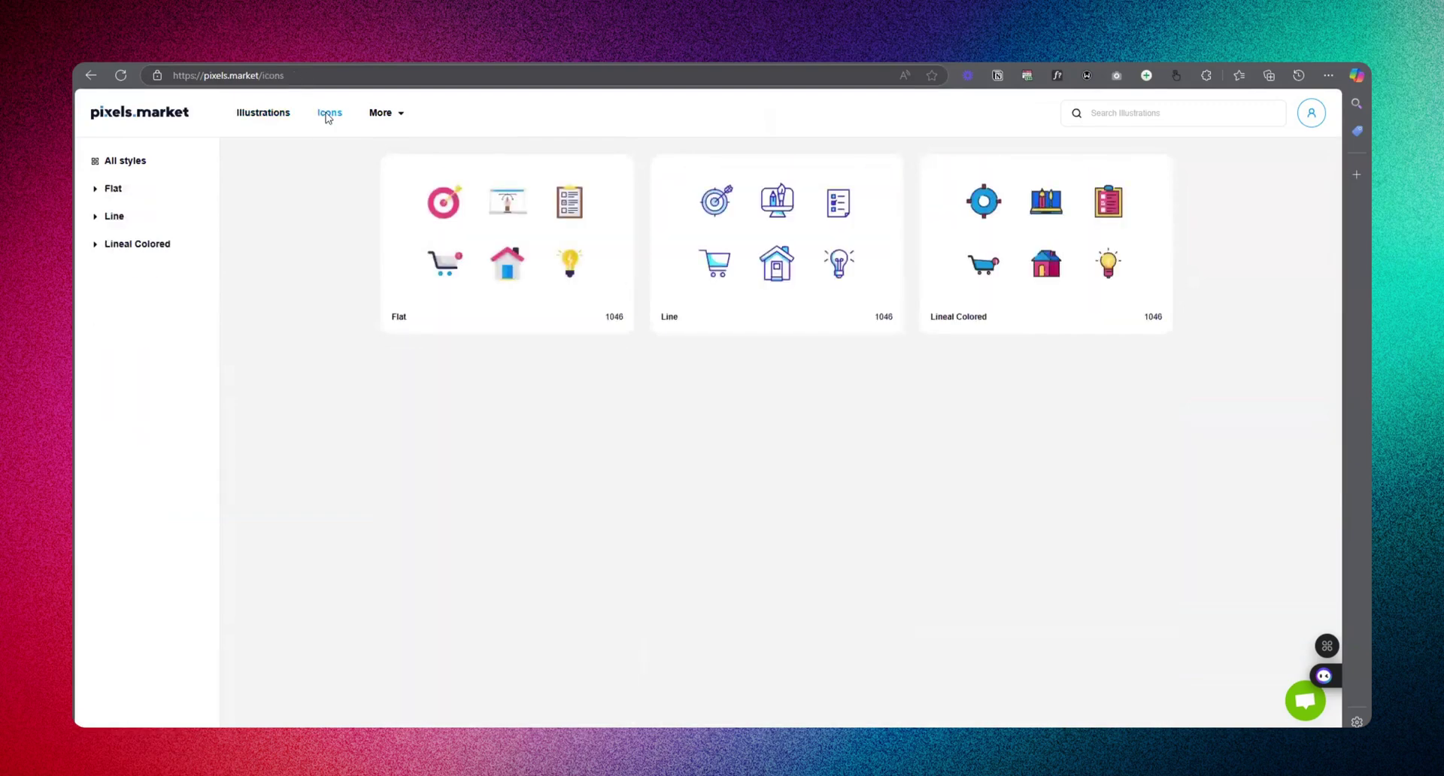
- Open the Flat icon style and examine the Approved and Rejected icons
left_click(423, 230)
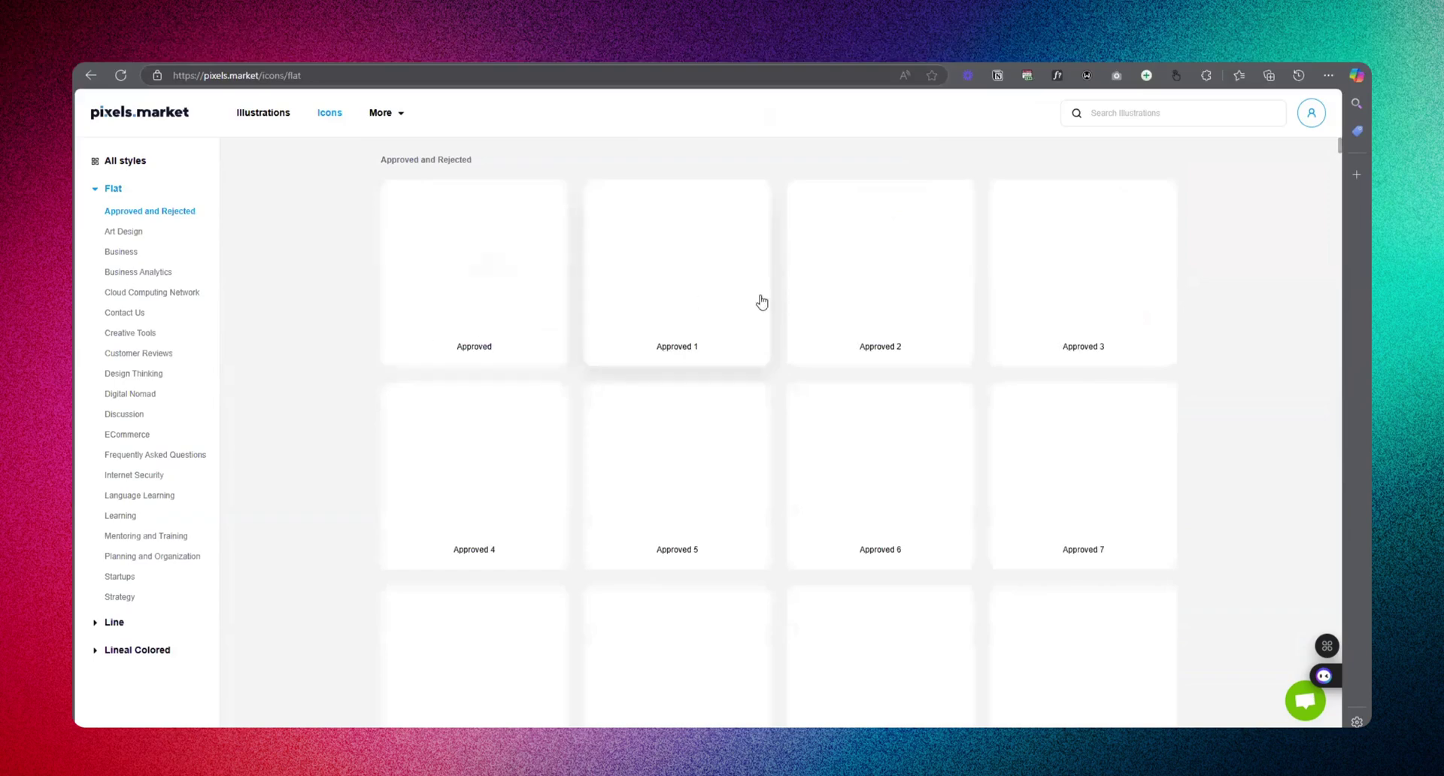
scroll(1021, 510, "down", 5)
scroll(1021, 510, "down", 15)
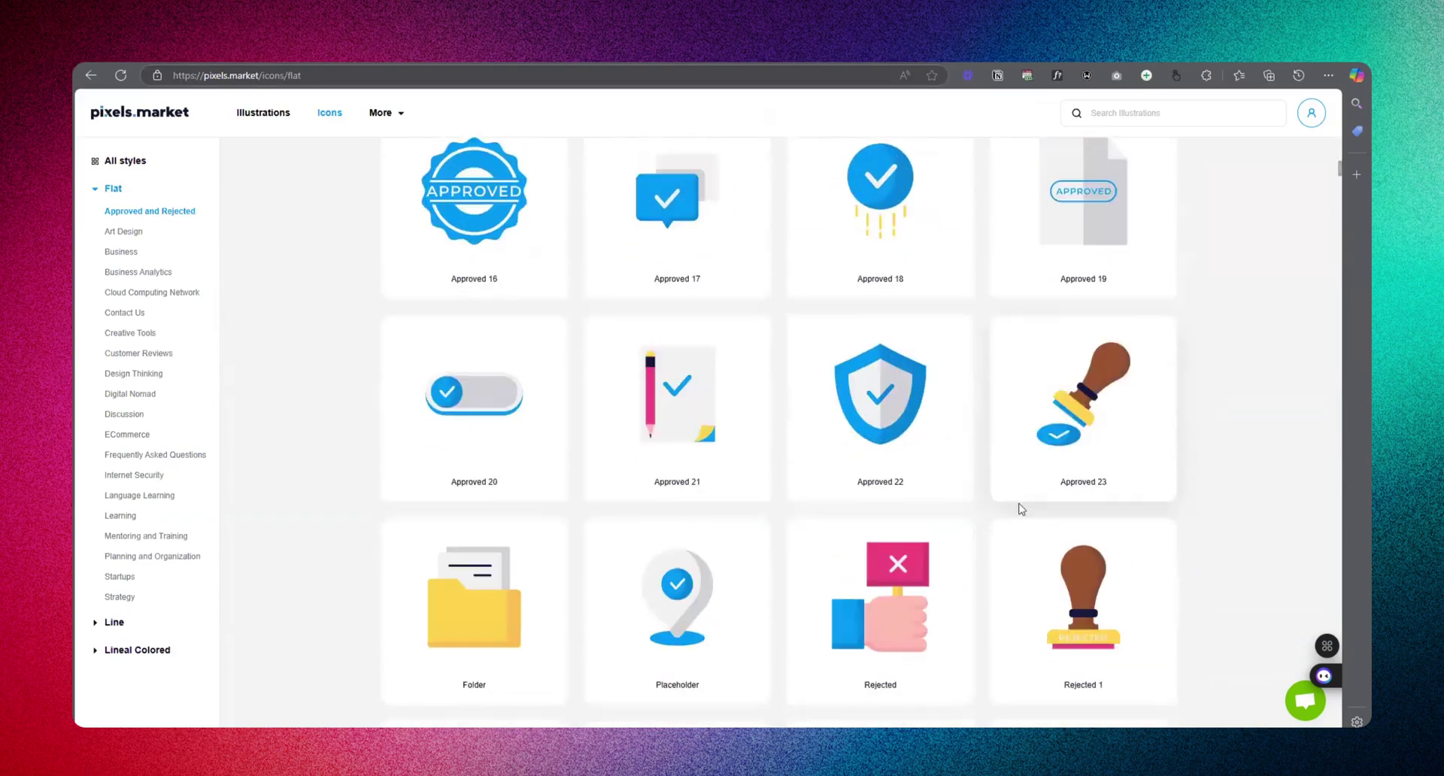
scroll(1012, 506, "up", 5)
scroll(827, 440, "up", 15)
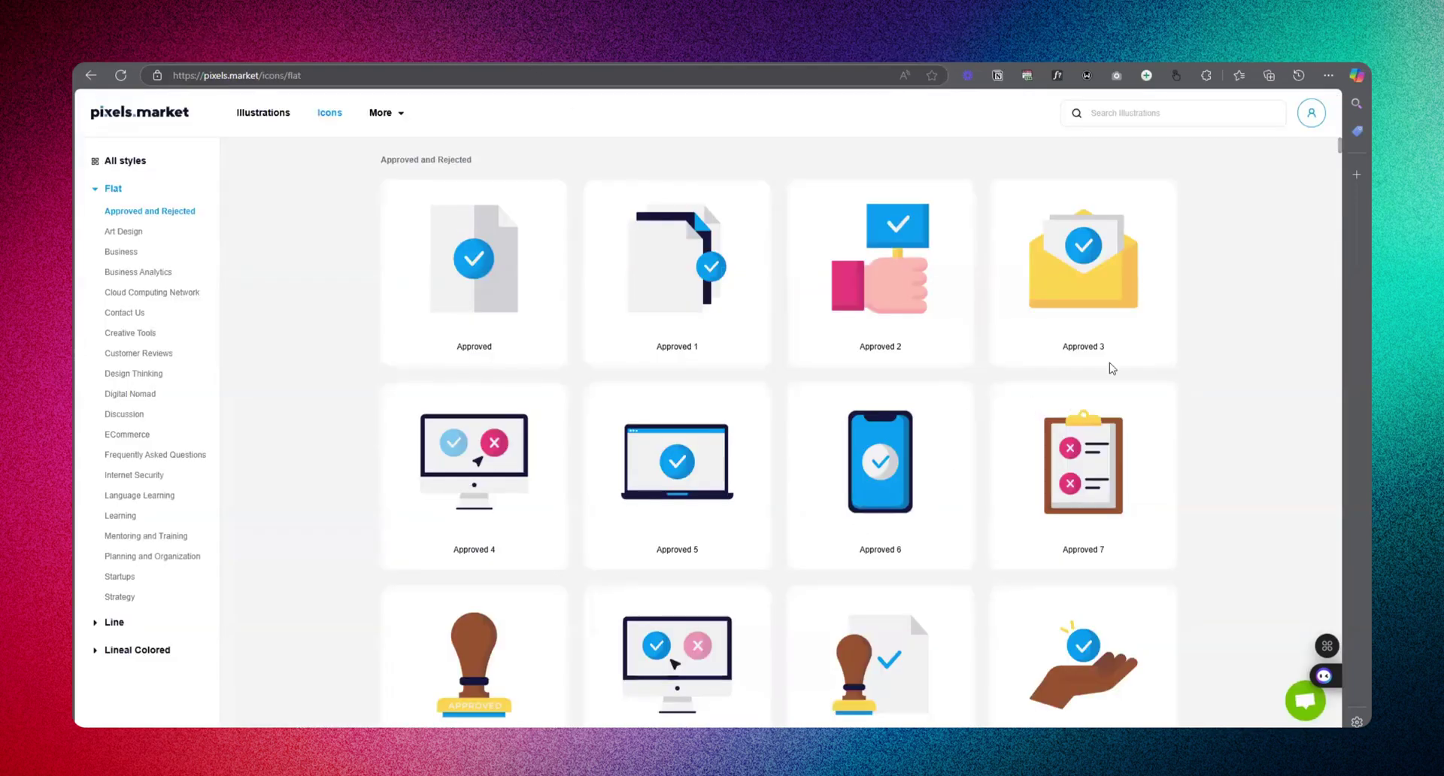
scroll(1062, 466, "down", 6)
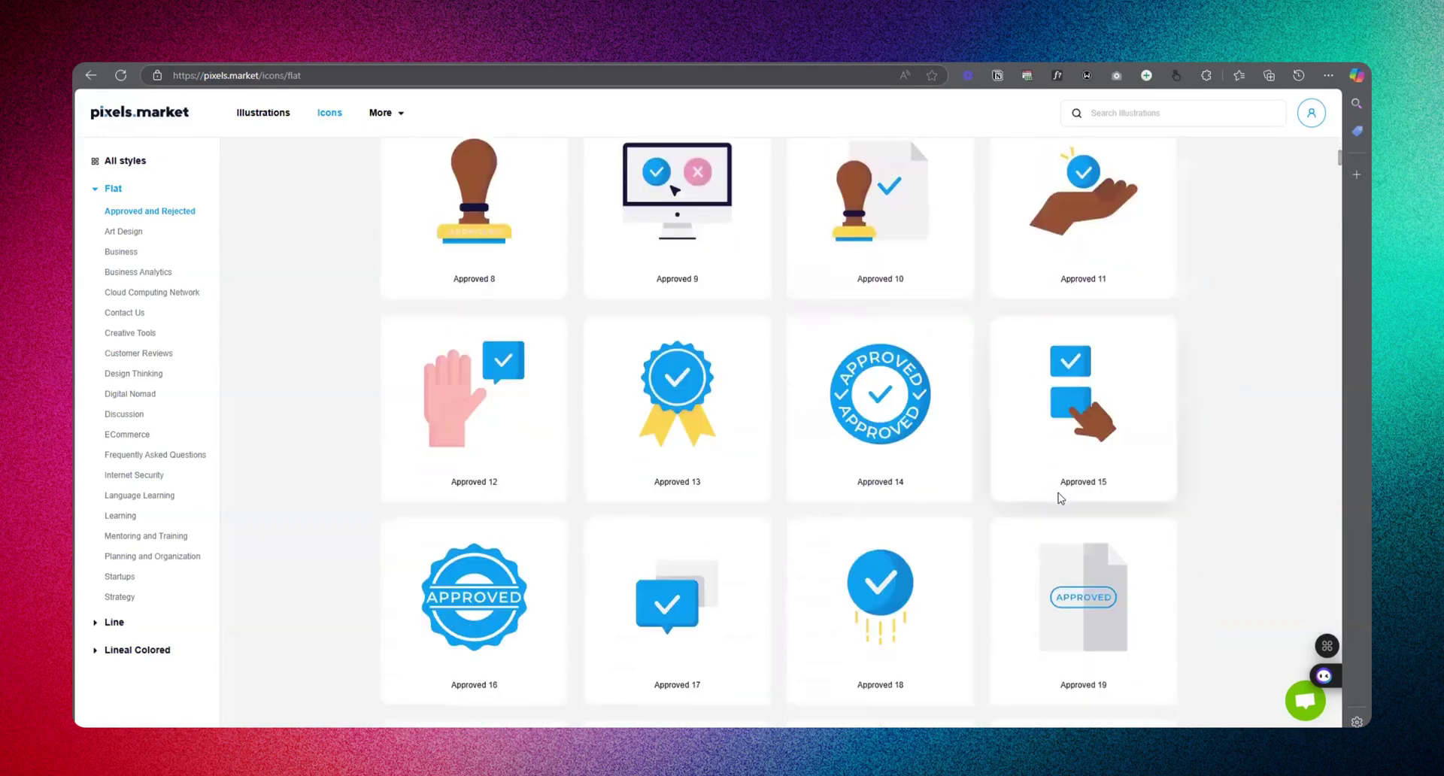
scroll(1049, 502, "down", 3)
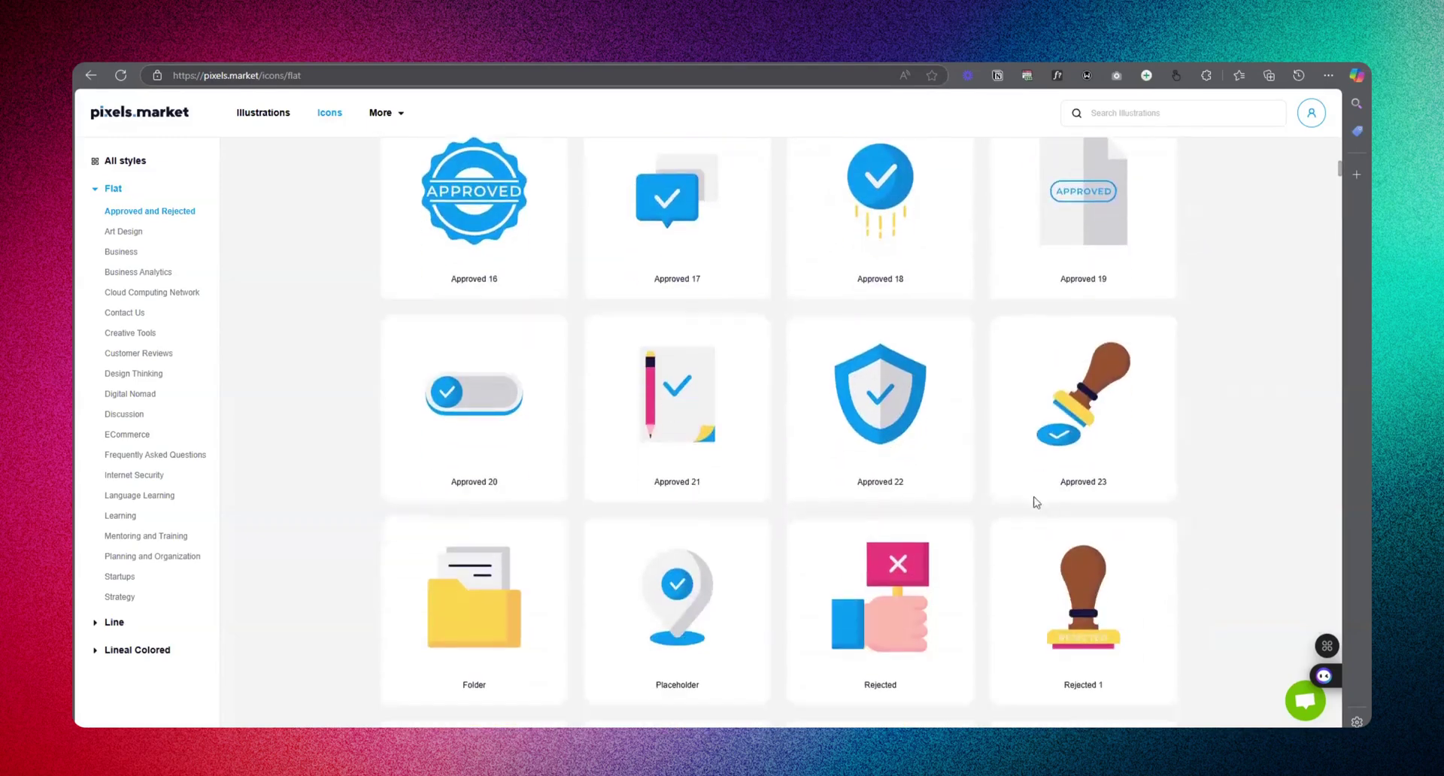
scroll(865, 349, "up", 3)
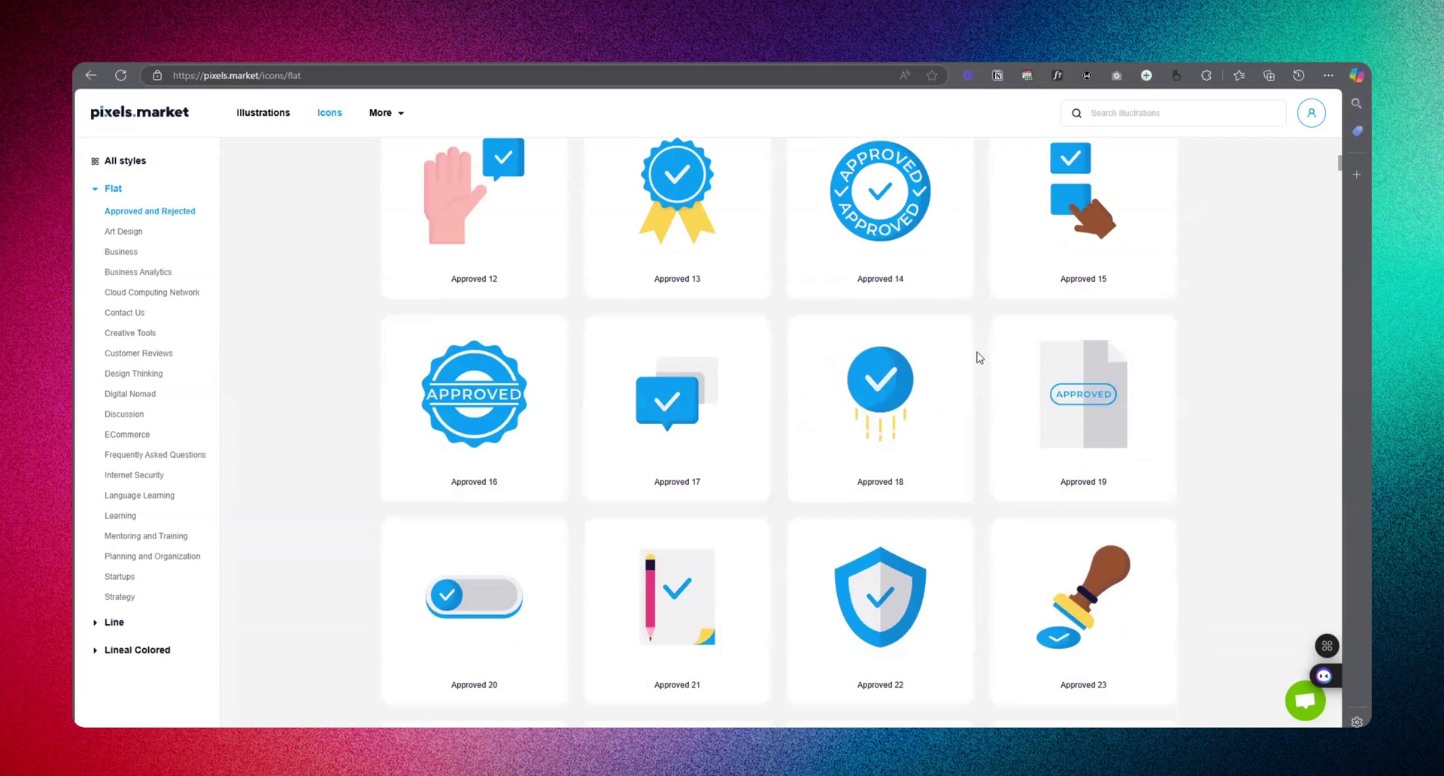
scroll(902, 403, "up", 2)
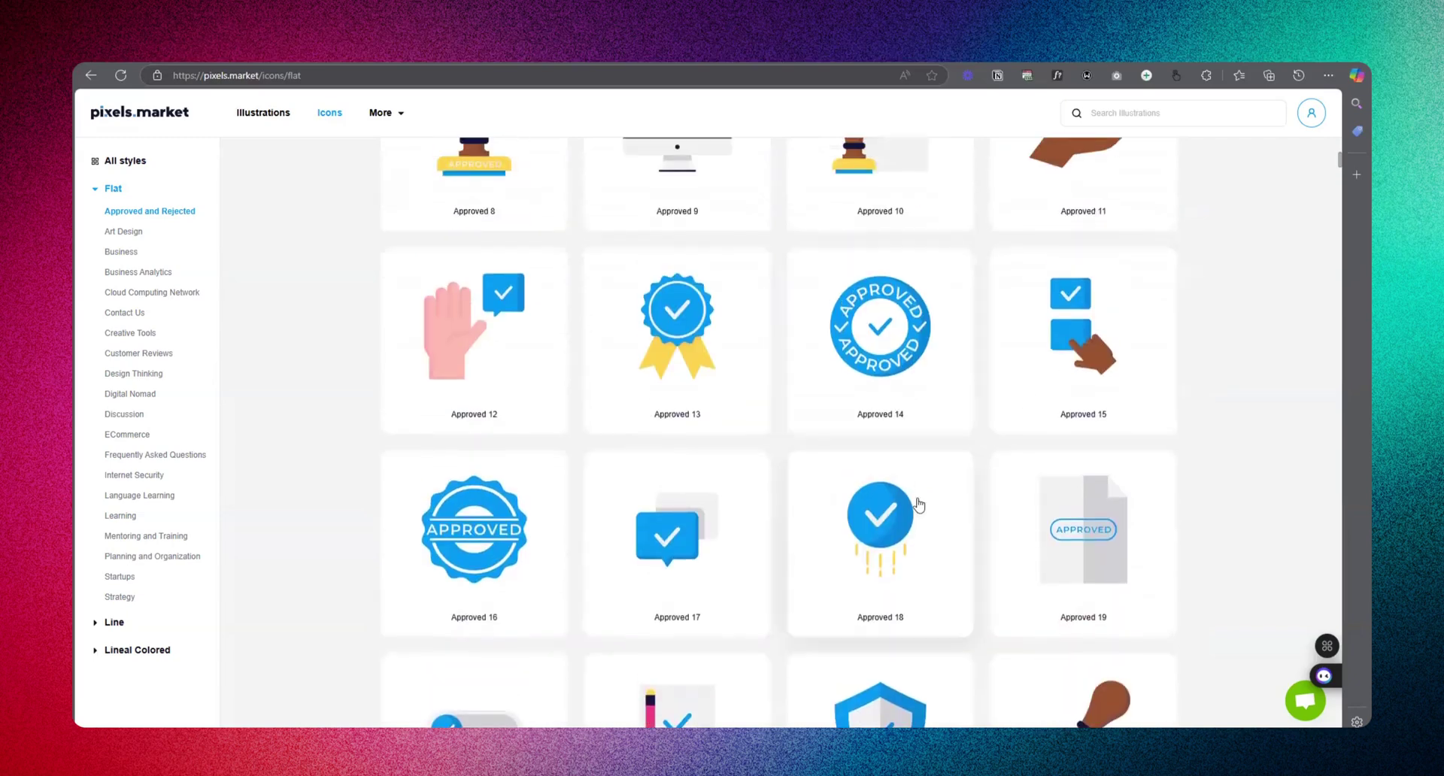
scroll(854, 577, "down", 3)
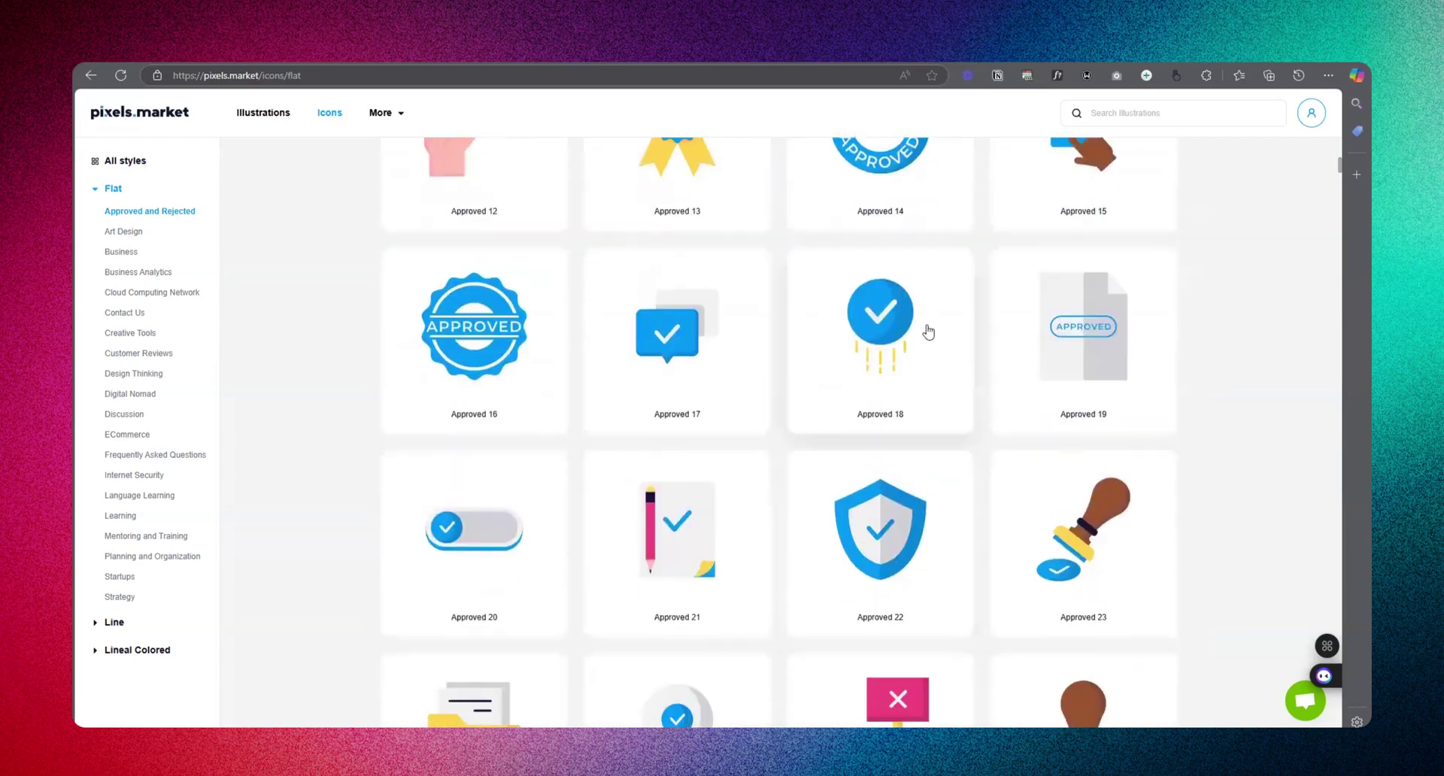
scroll(925, 346, "down", 3)
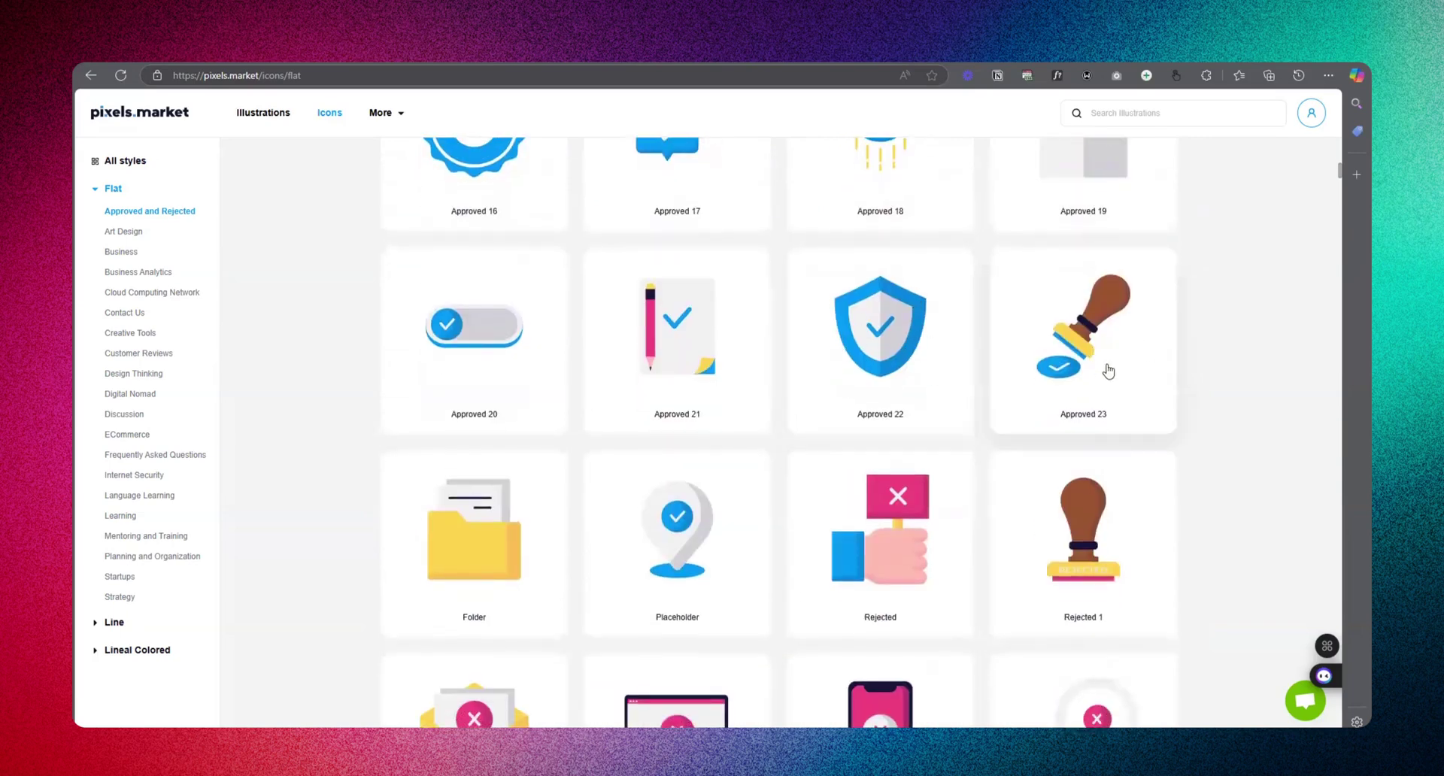
scroll(1090, 466, "down", 10)
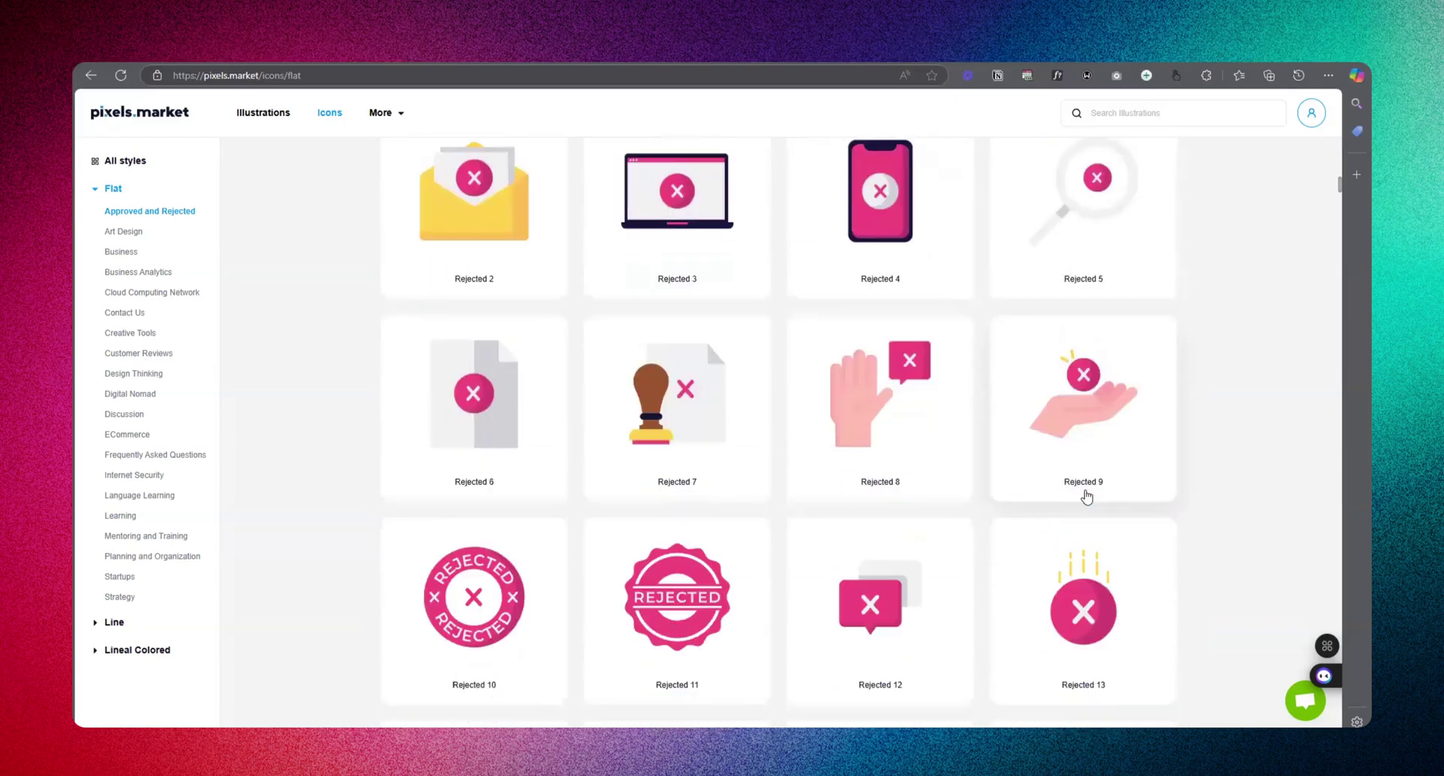
- Browse the remaining Rejected icons and continue into the Art Design category of the Flat style
scroll(1026, 502, "down", 5)
scroll(737, 564, "down", 3)
scroll(741, 526, "up", 8)
scroll(1009, 351, "down", 12)
scroll(1170, 467, "up", 8)
scroll(1183, 486, "down", 7)
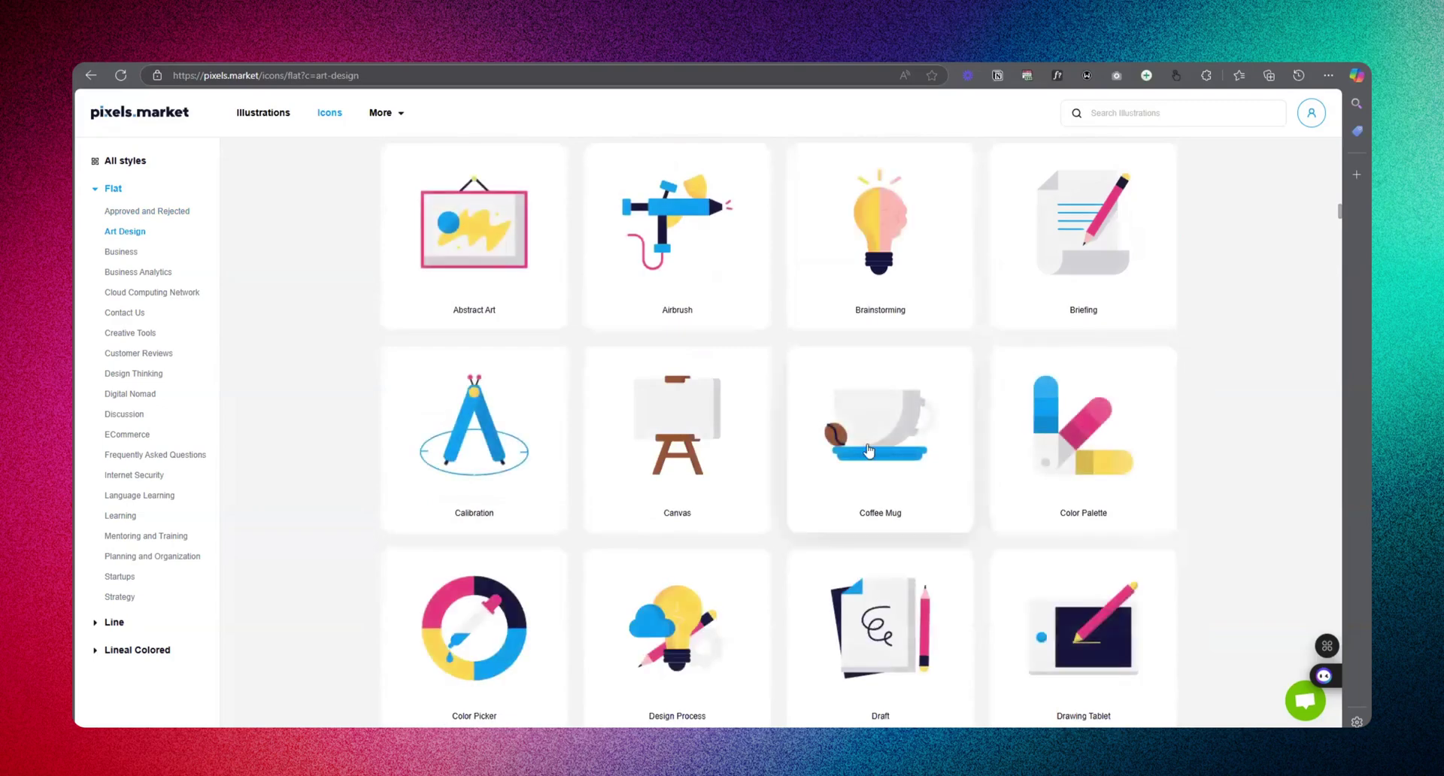
scroll(868, 451, "down", 3)
scroll(870, 450, "down", 3)
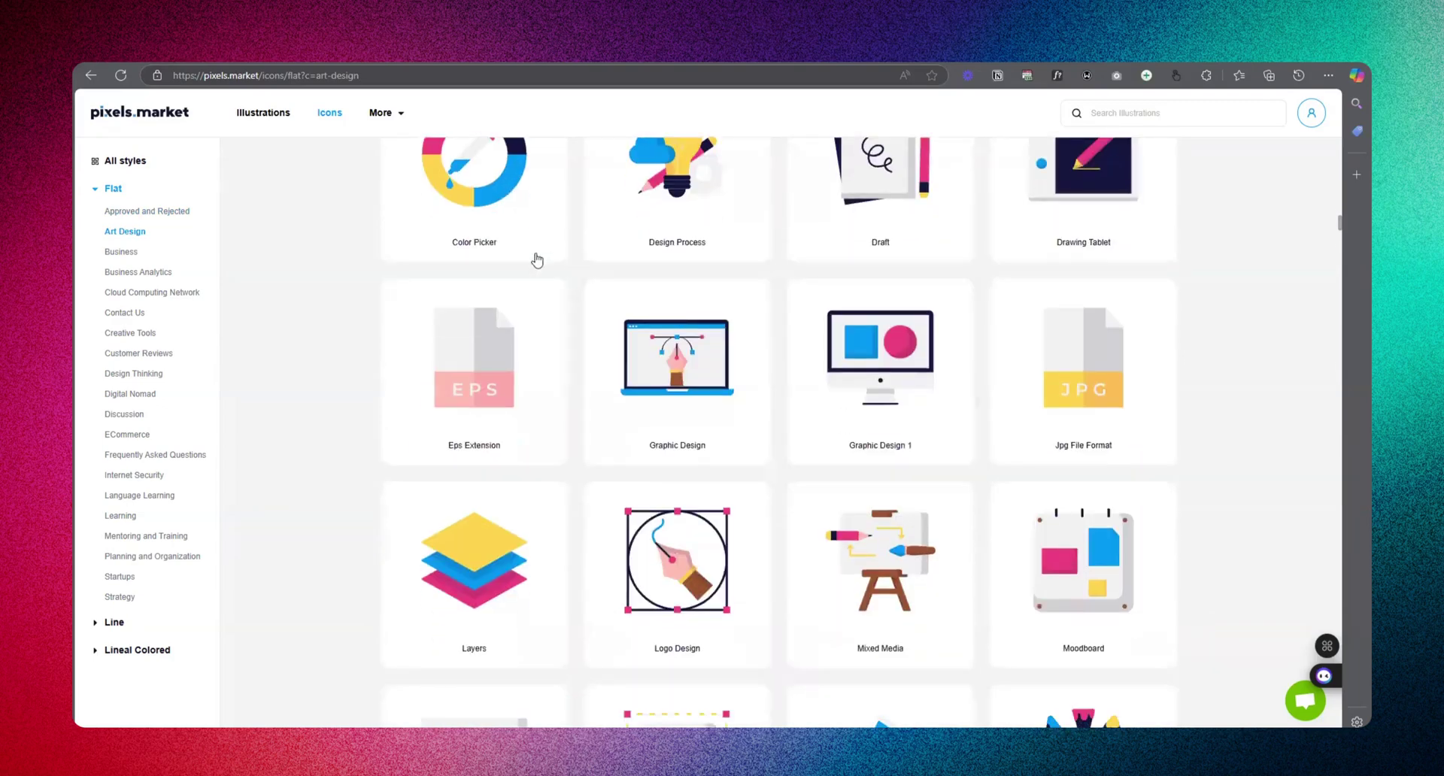
- Open the Azureline illustration style and look through its Communication and Environment categories
left_click(259, 116)
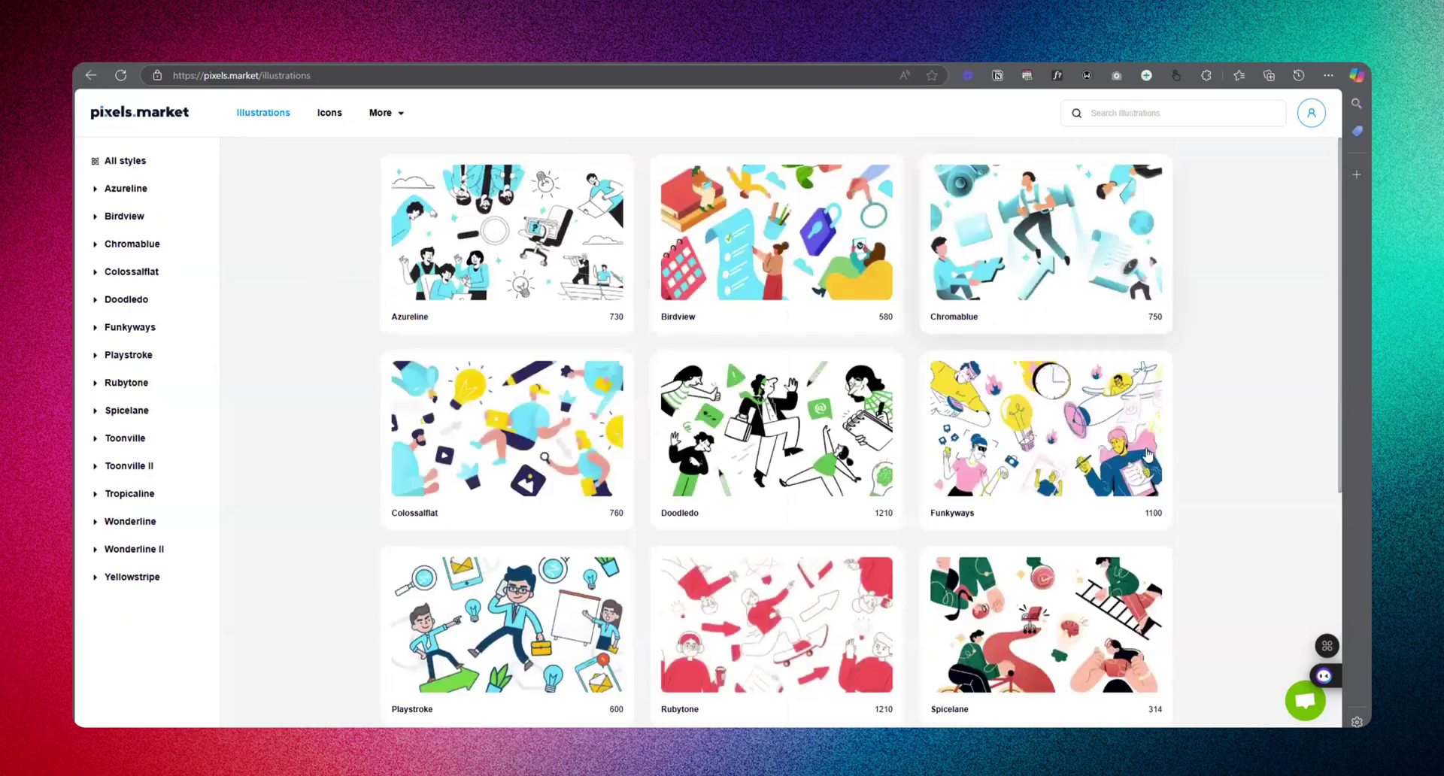
left_click(442, 211)
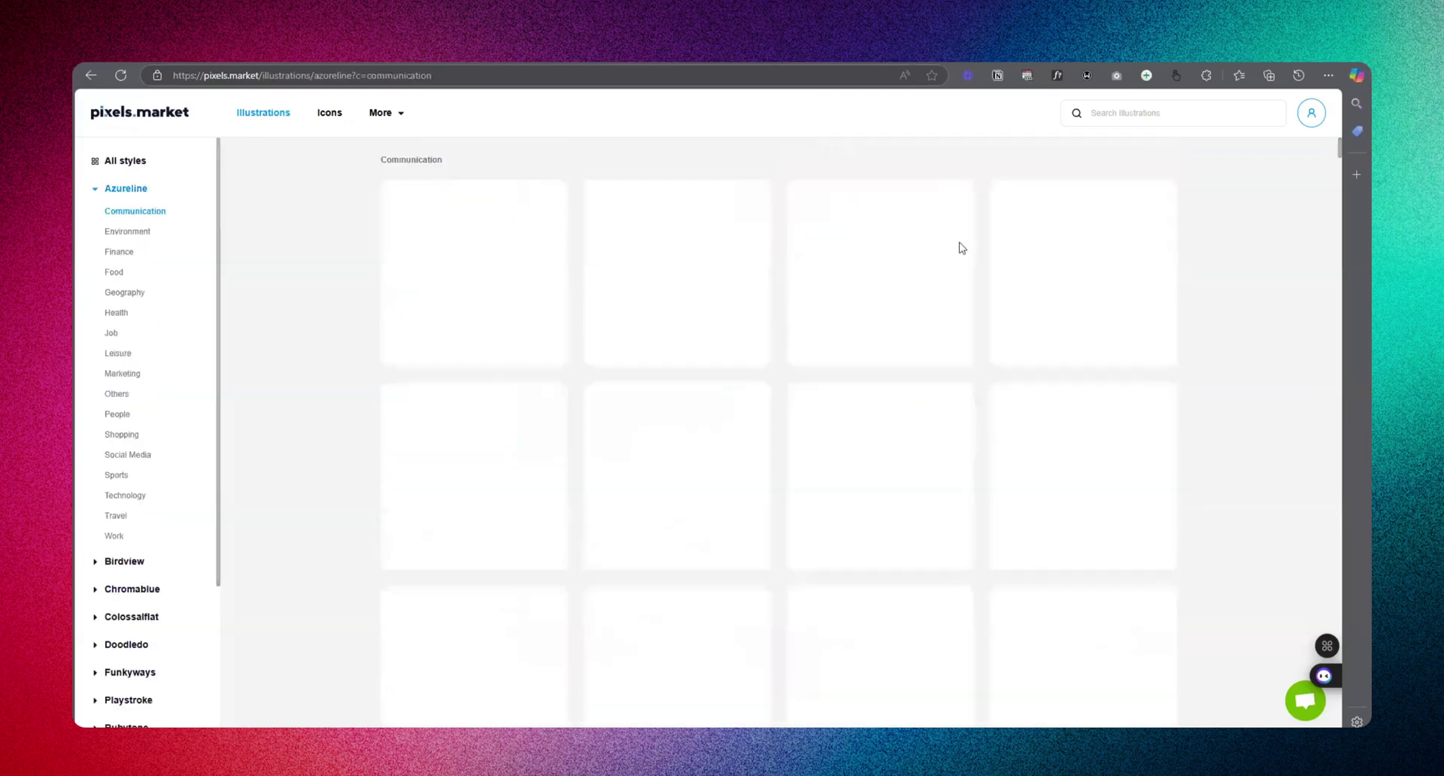
scroll(662, 355, "down", 9)
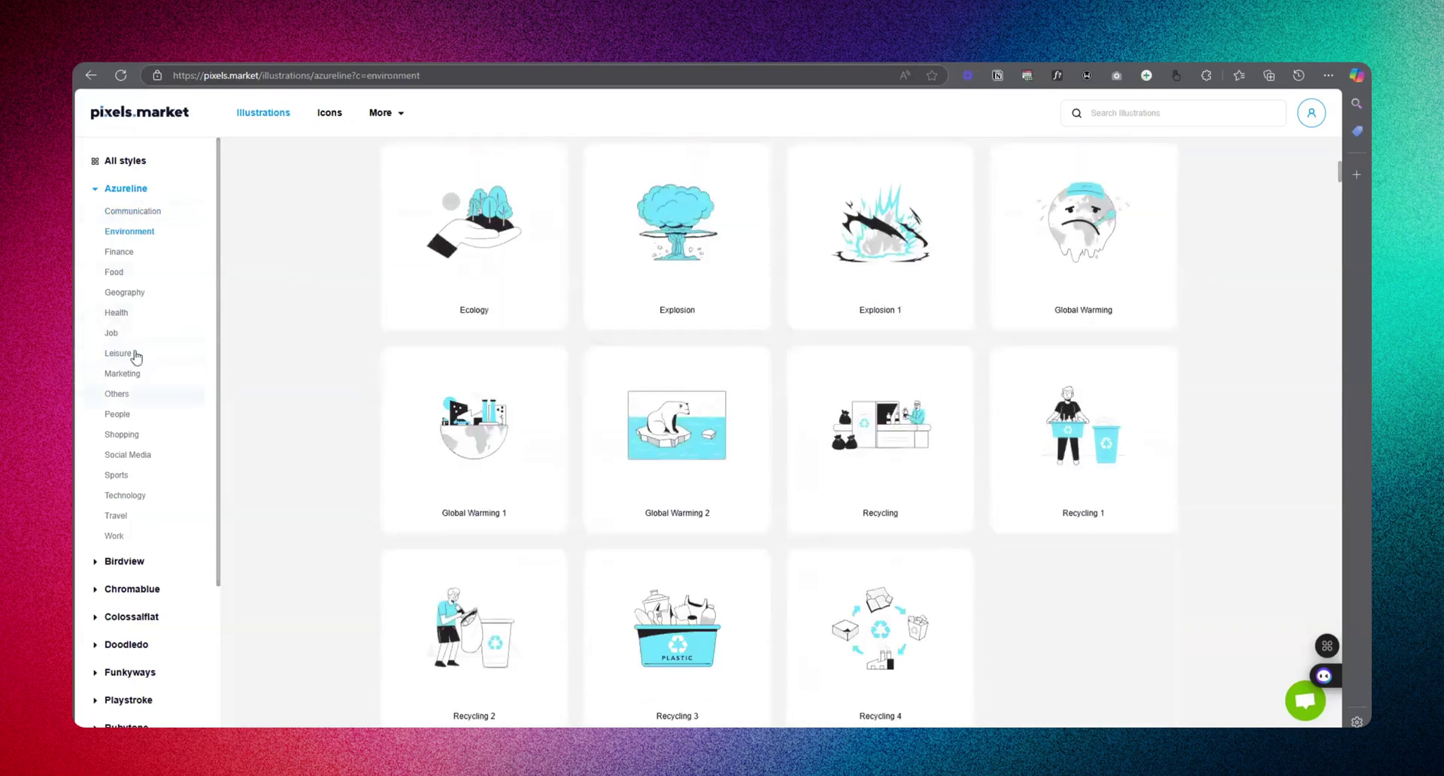
- Go to Azureline's Health category and examine the Health and Job illustrations
left_click(122, 322)
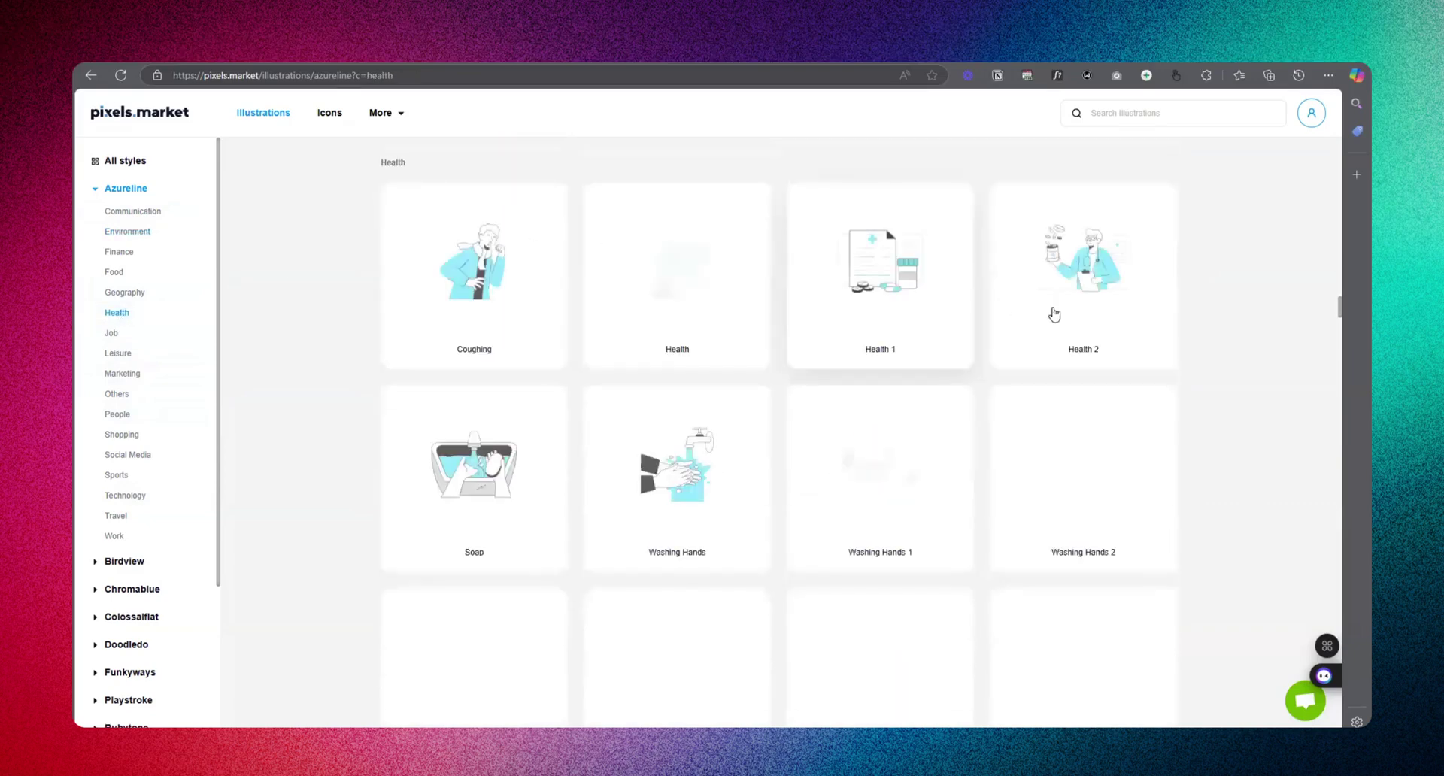
scroll(698, 441, "down", 1)
scroll(699, 442, "down", 5)
scroll(1000, 326, "up", 3)
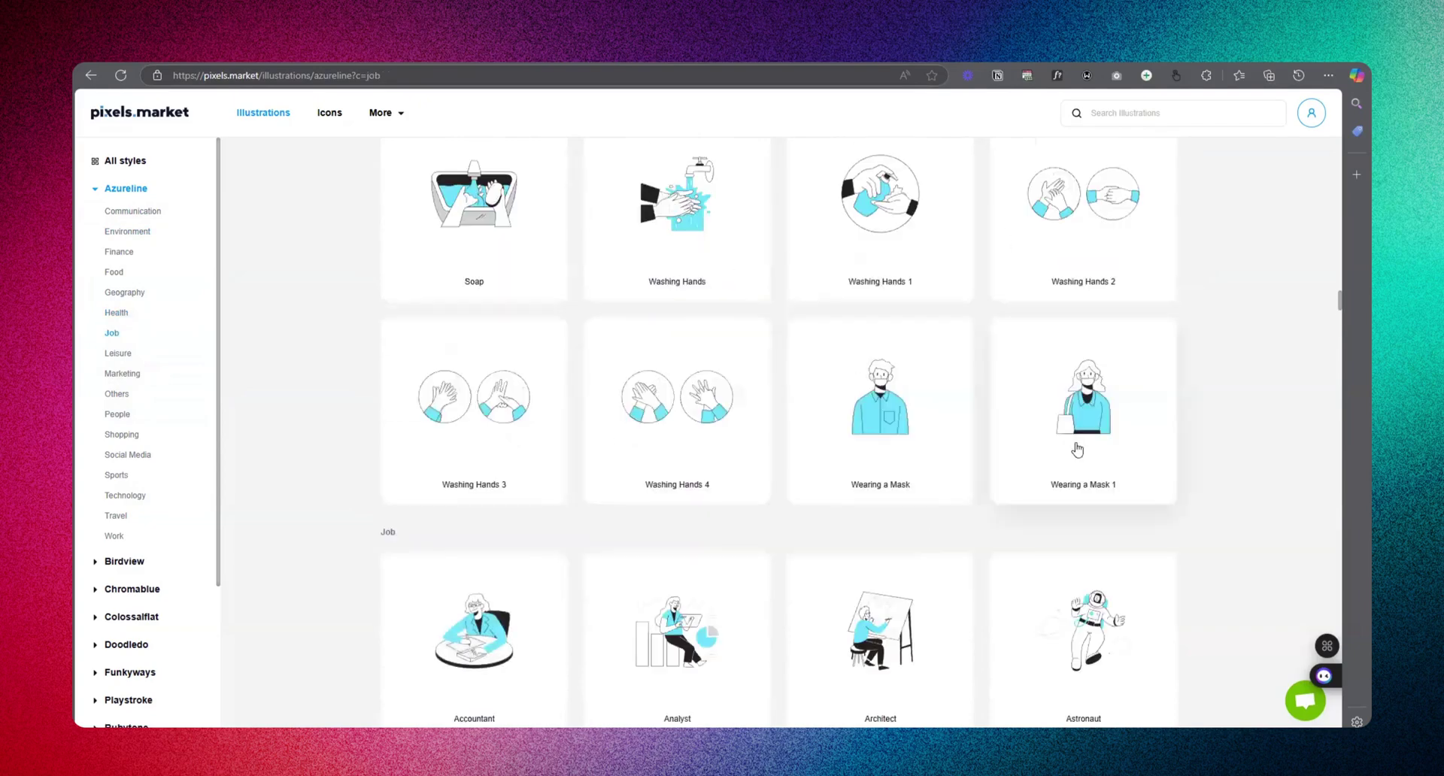
scroll(602, 512, "down", 4)
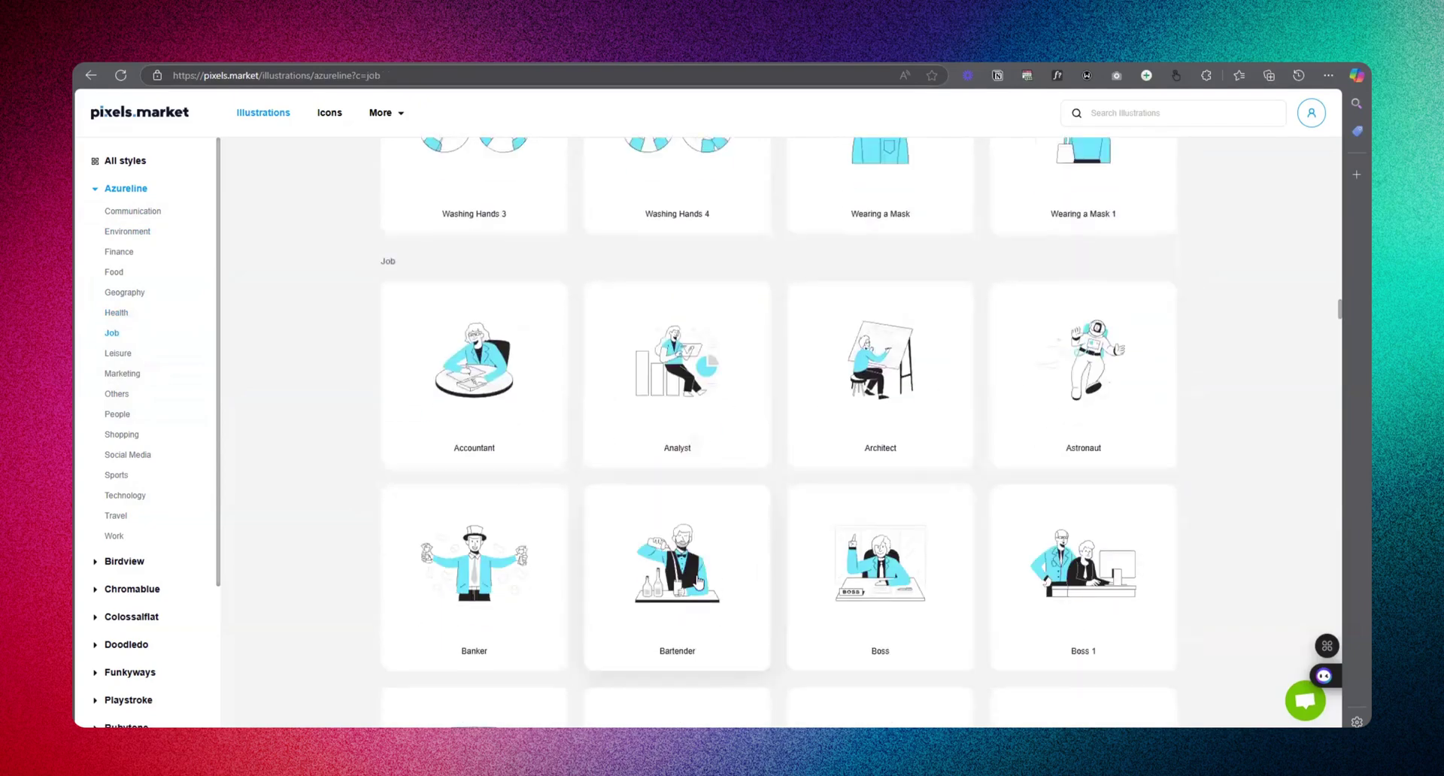
scroll(713, 581, "down", 3)
- Go back through the Azureline illustrations to review the Geography and Food categories
scroll(912, 422, "up", 12)
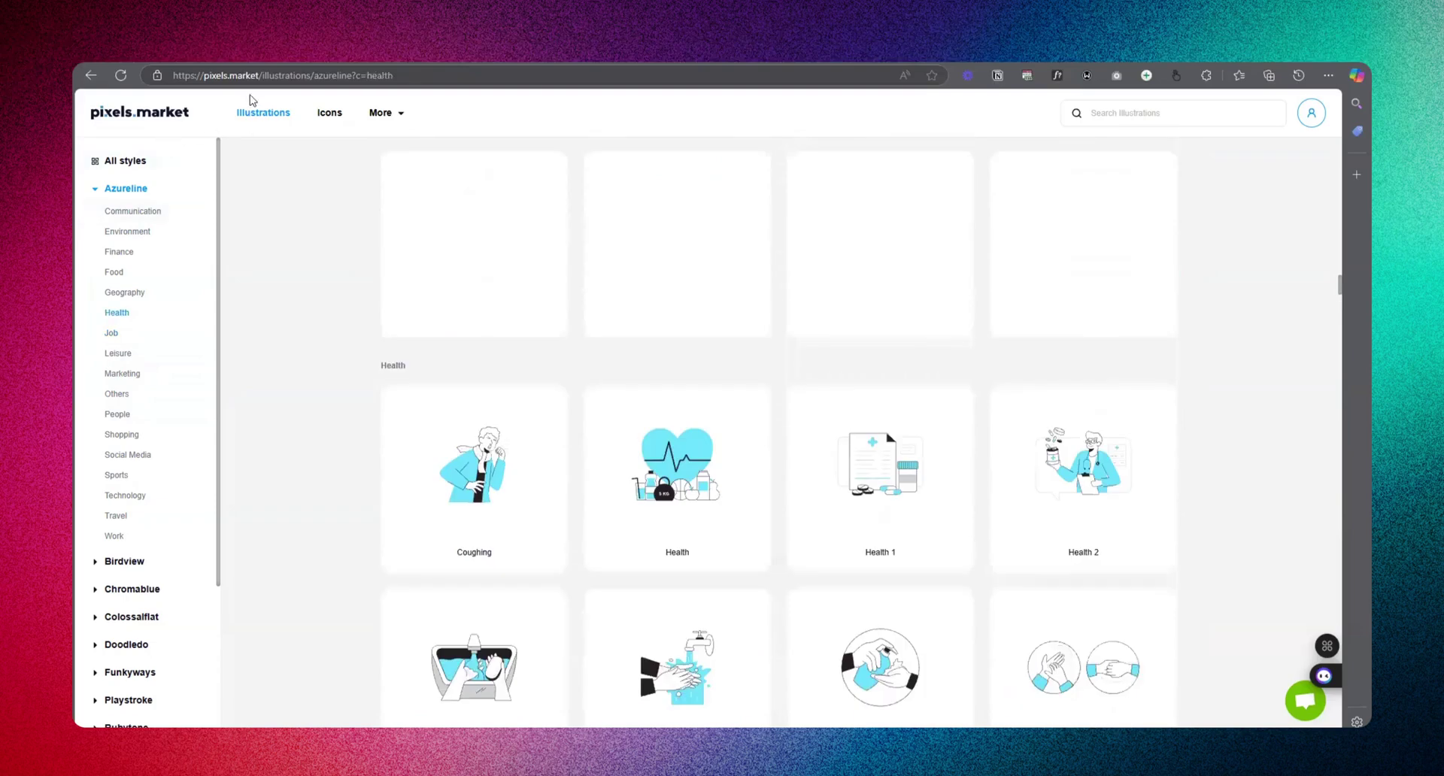
scroll(299, 277, "up", 10)
scroll(932, 525, "up", 10)
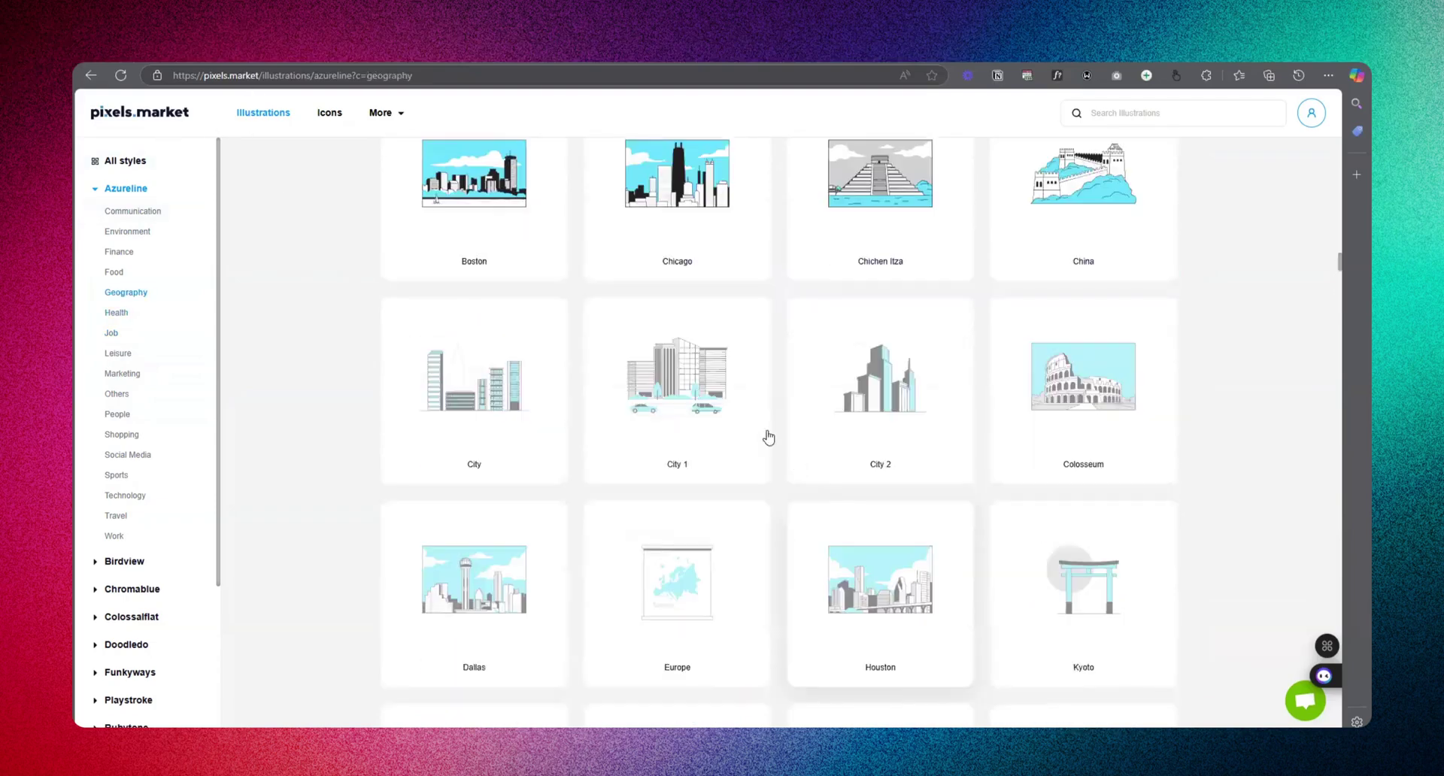
scroll(744, 423, "up", 5)
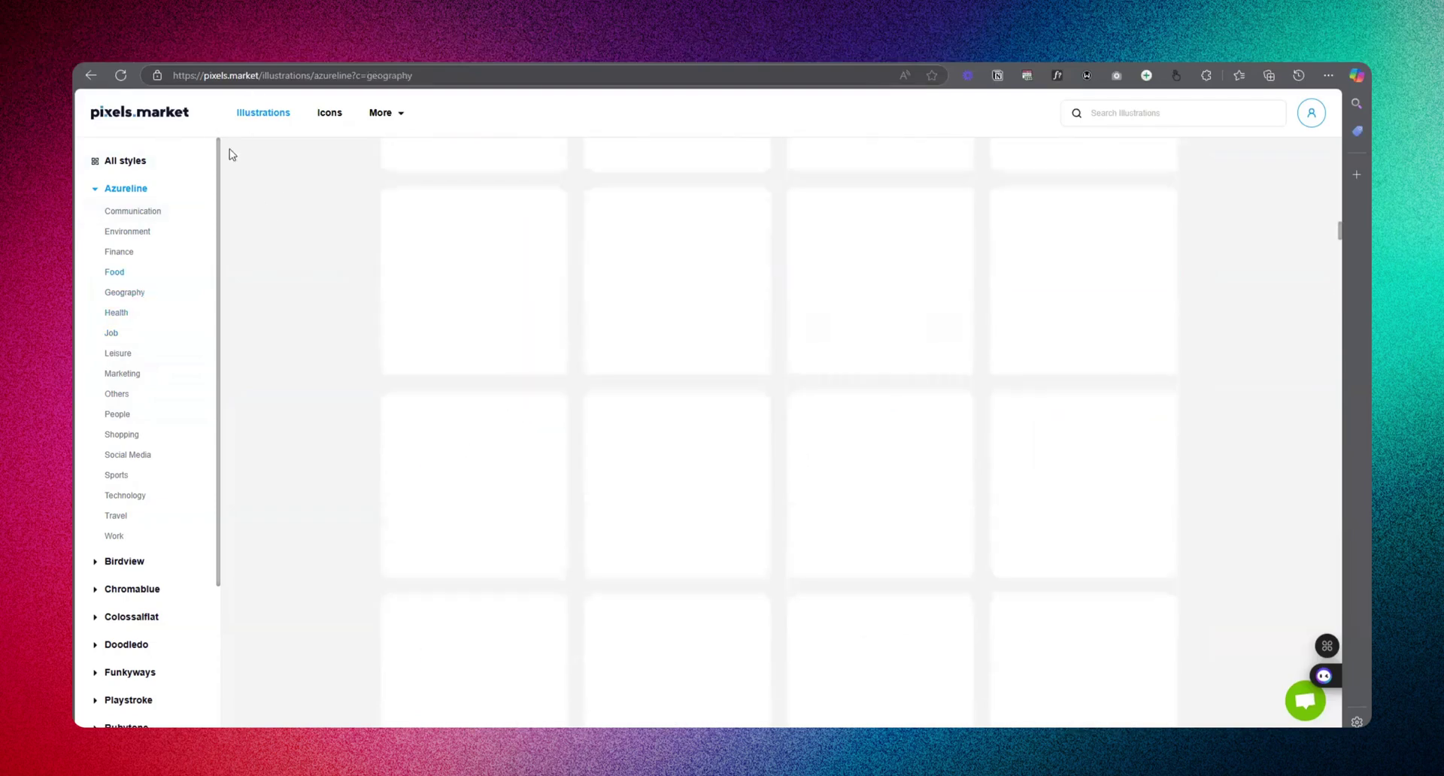
left_click(263, 78)
left_click(1306, 273)
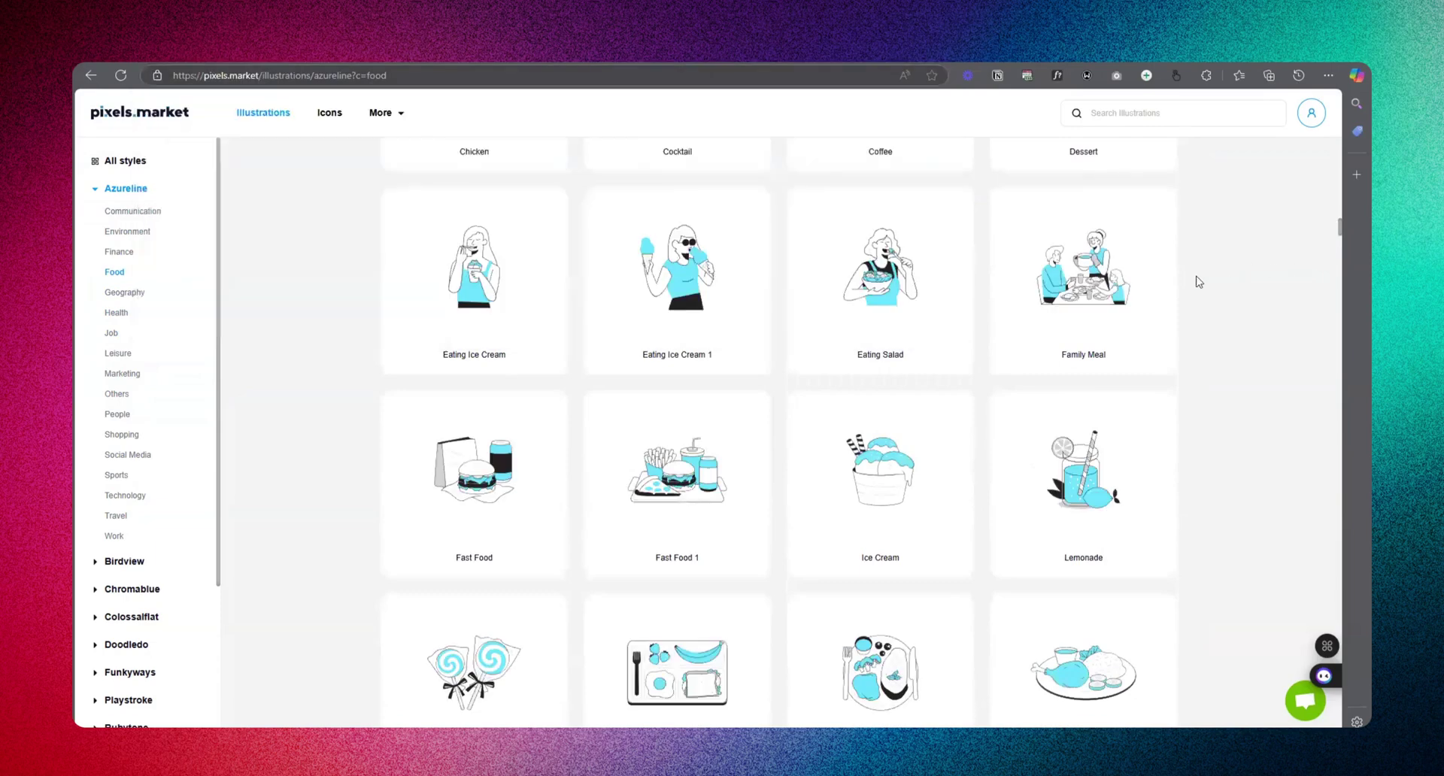
scroll(449, 197, "up", 10)
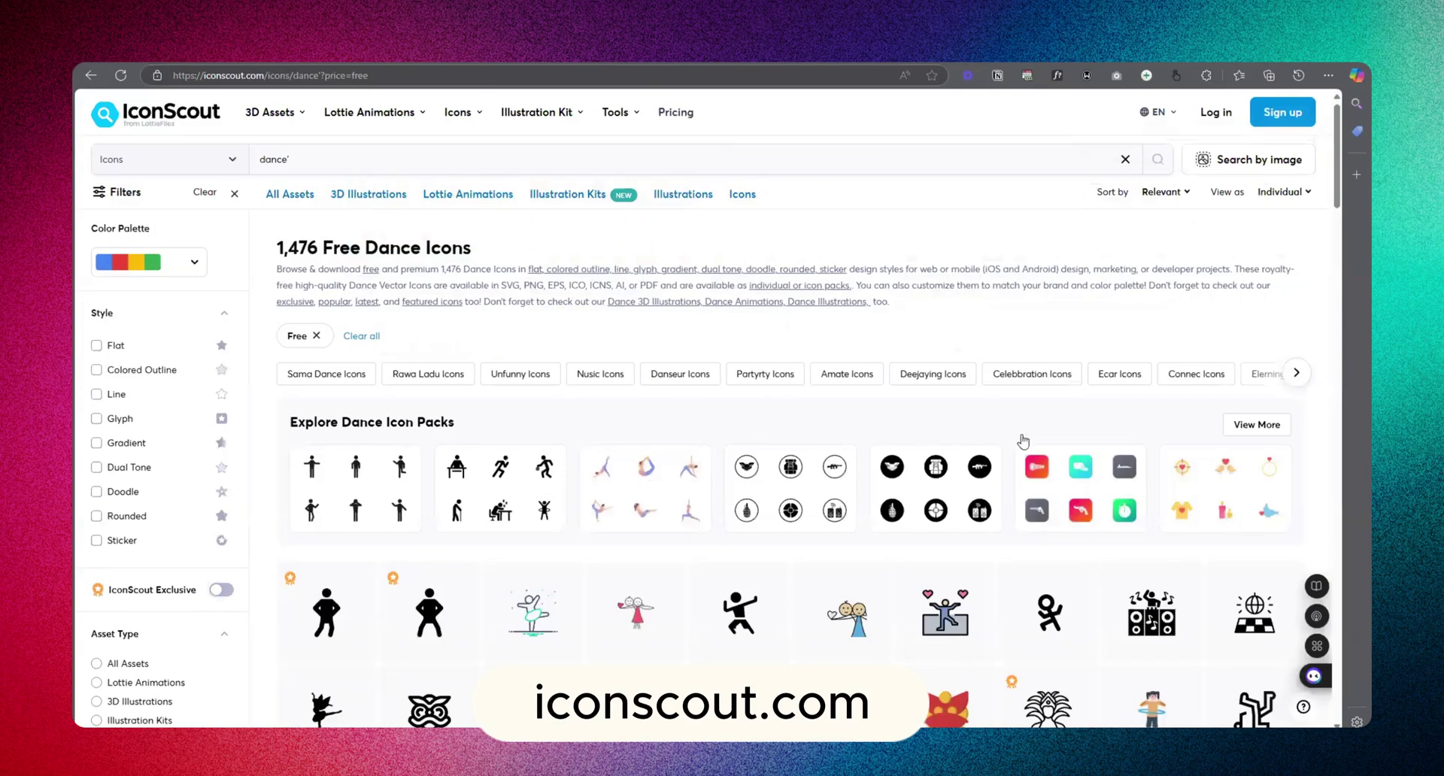
- Look through the free dance icons and set the price filter to Premium
scroll(651, 487, "down", 6)
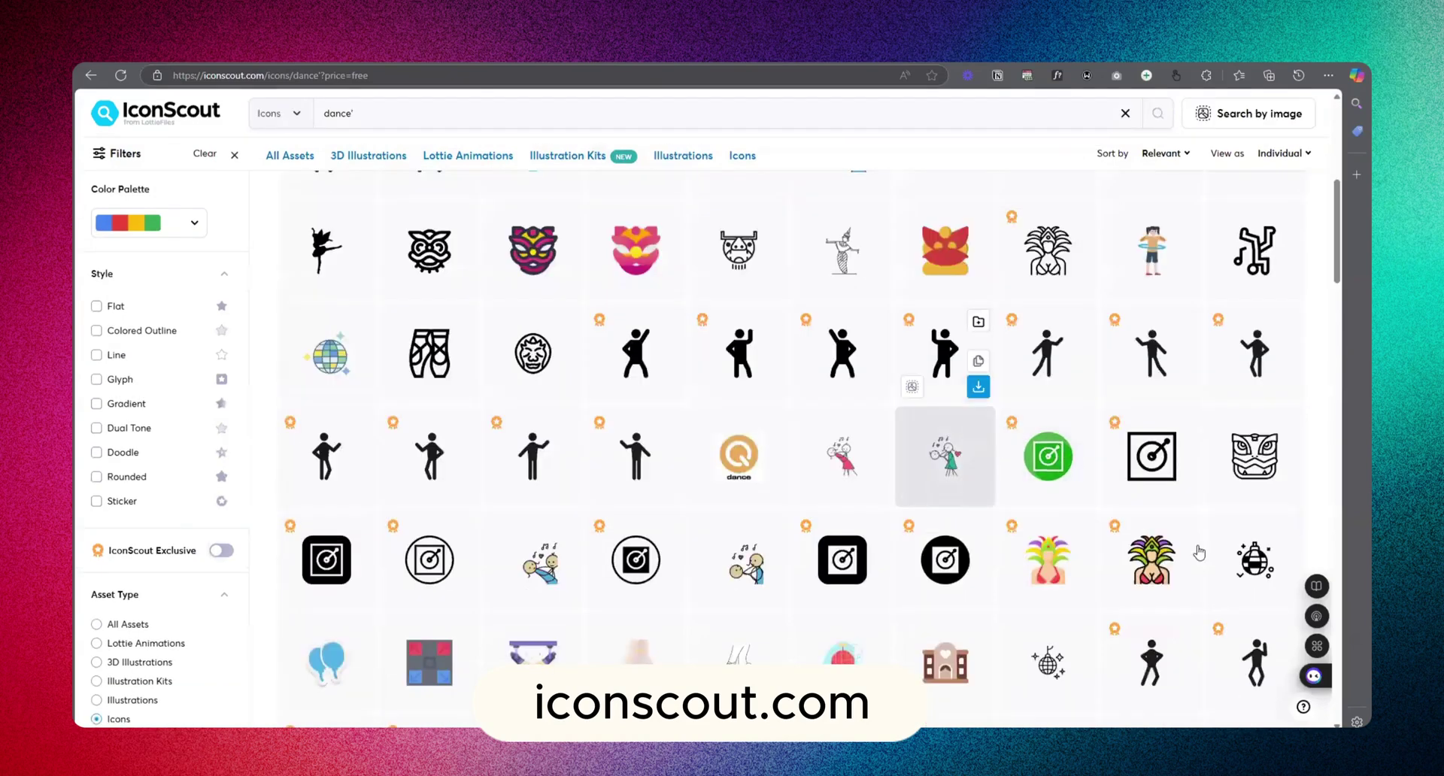
scroll(502, 436, "down", 3)
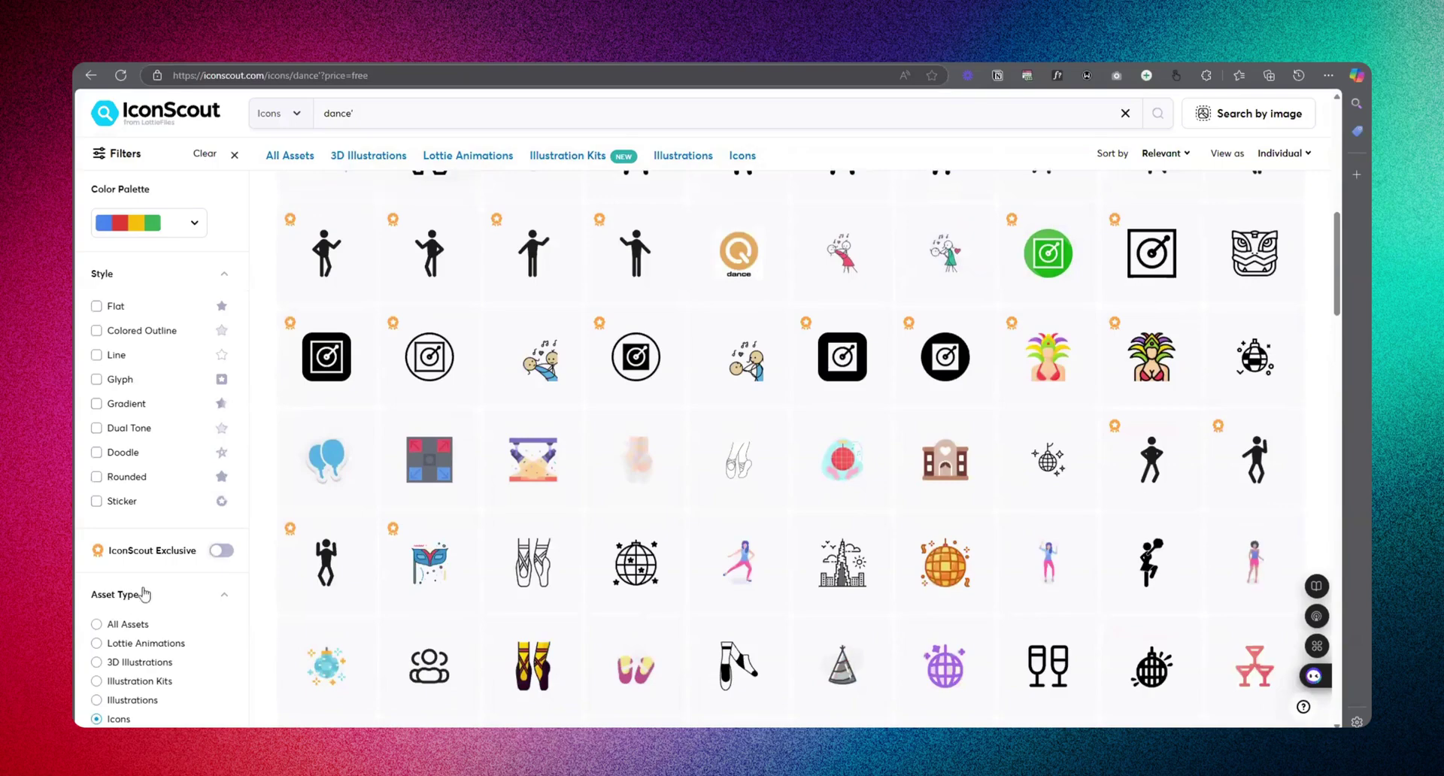
scroll(136, 581, "down", 3)
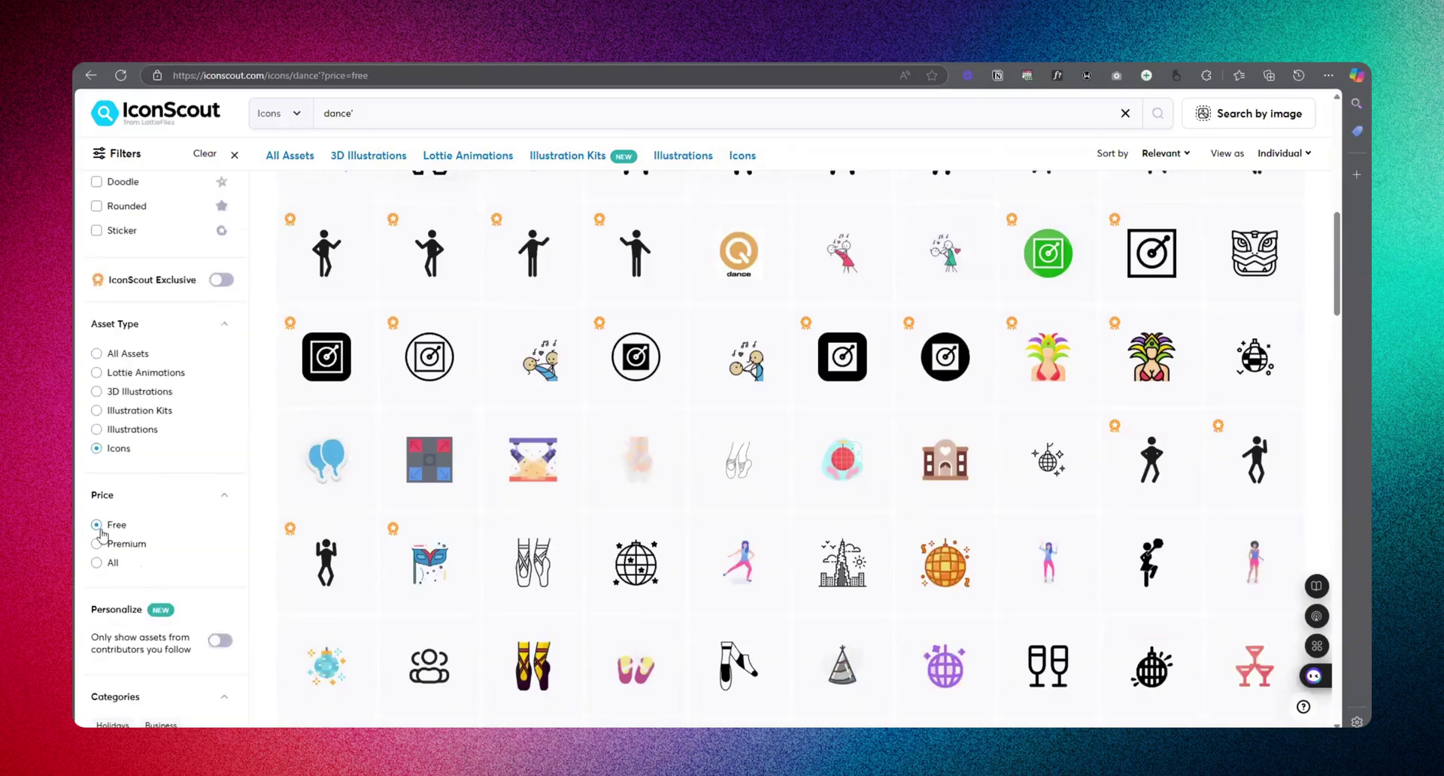
left_click(96, 544)
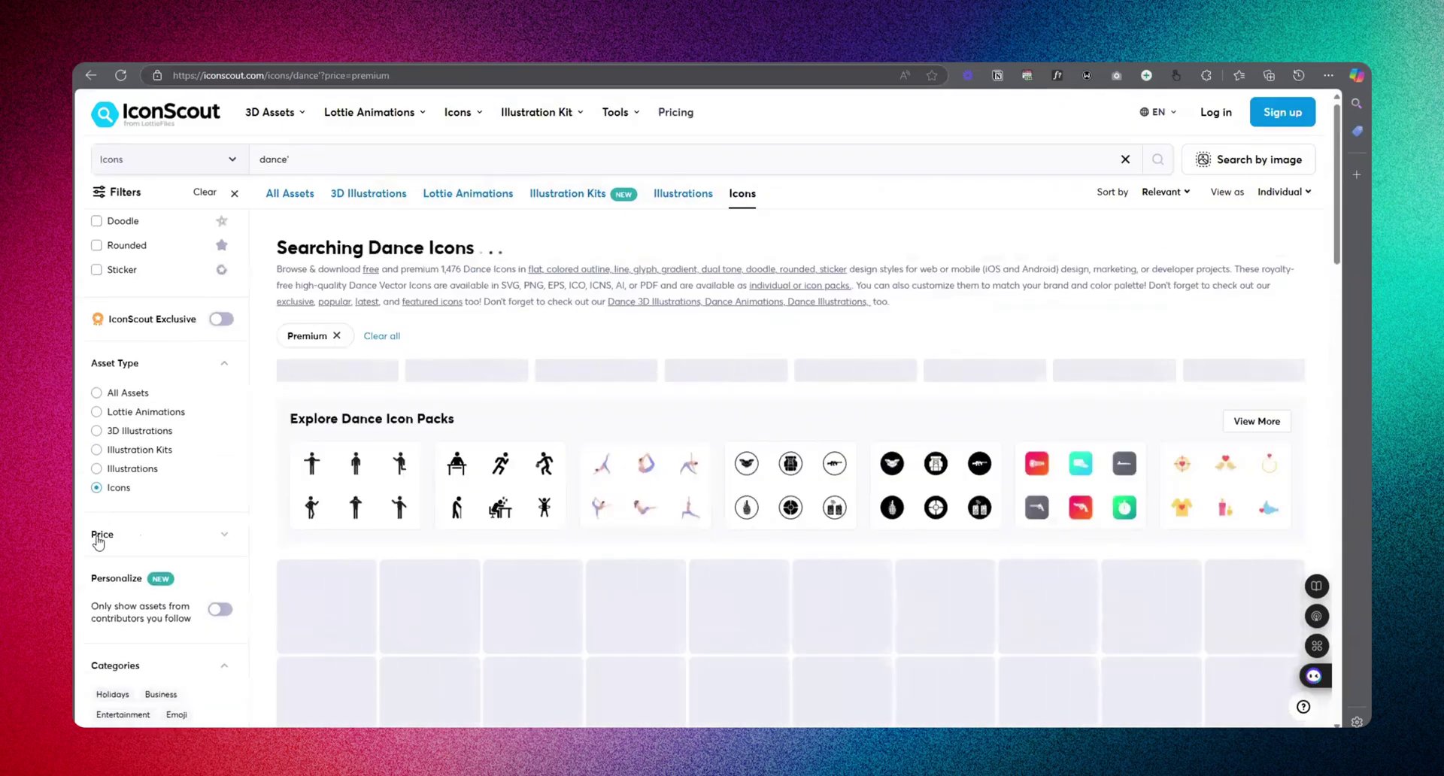
scroll(118, 593, "down", 3)
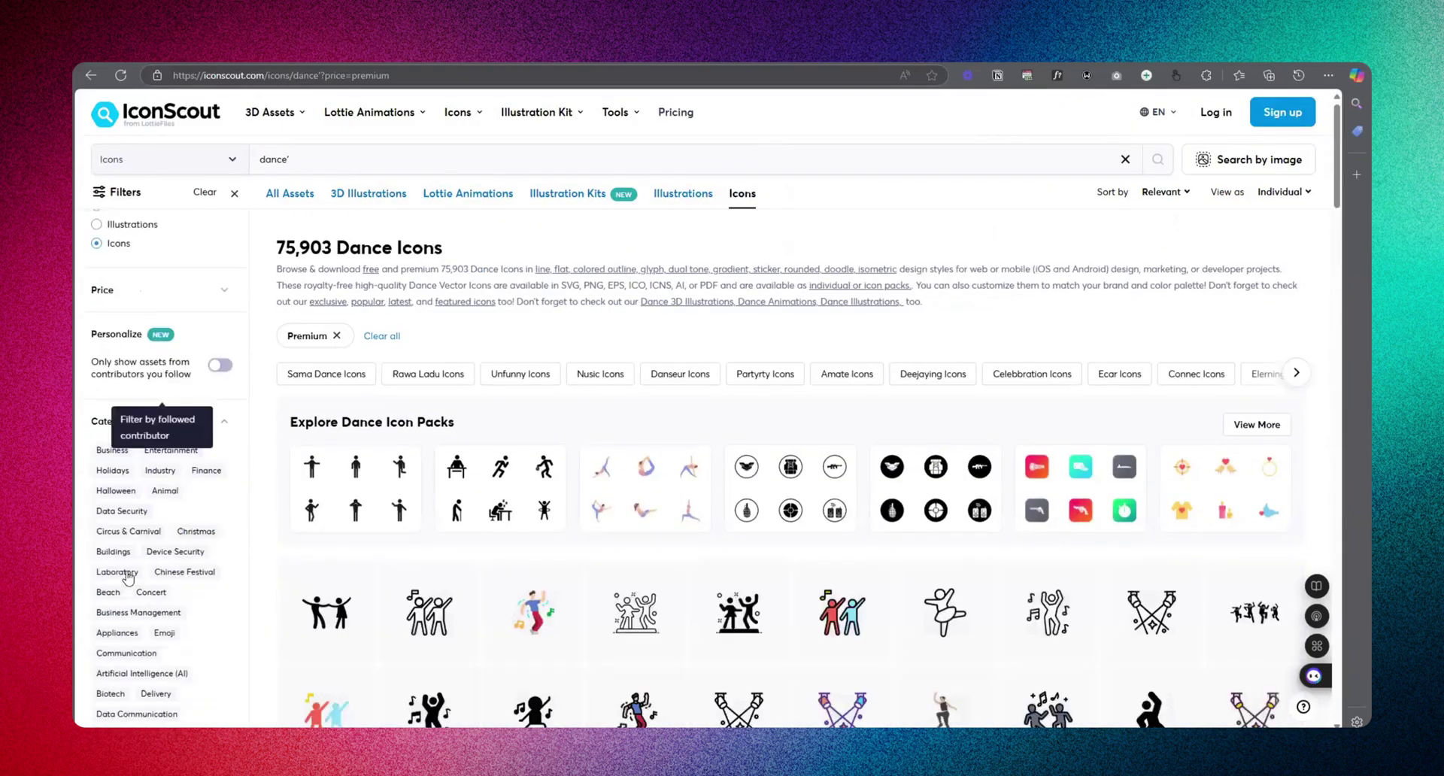
- Set the price filter back to Free and browse the free dance icons
left_click(109, 262)
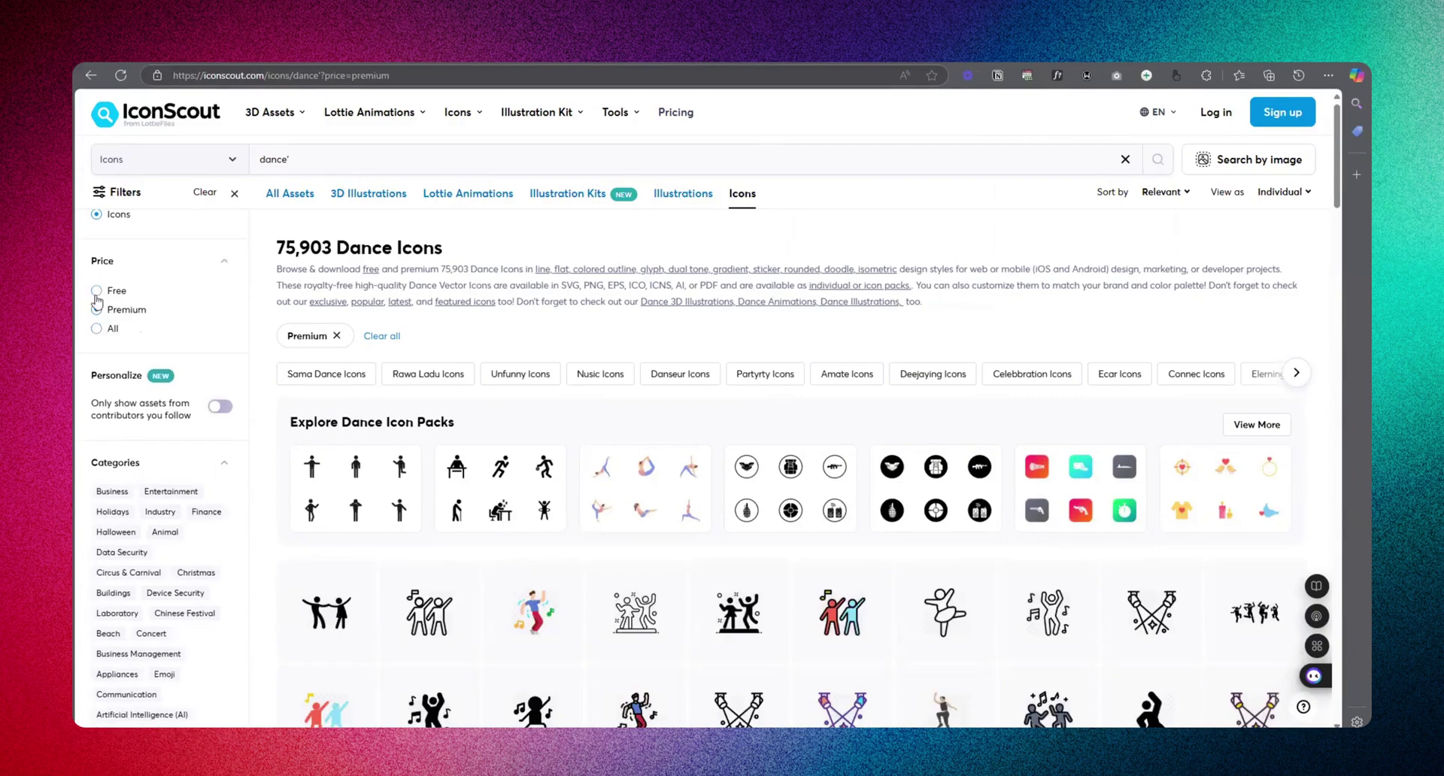
left_click(97, 292)
scroll(868, 485, "down", 3)
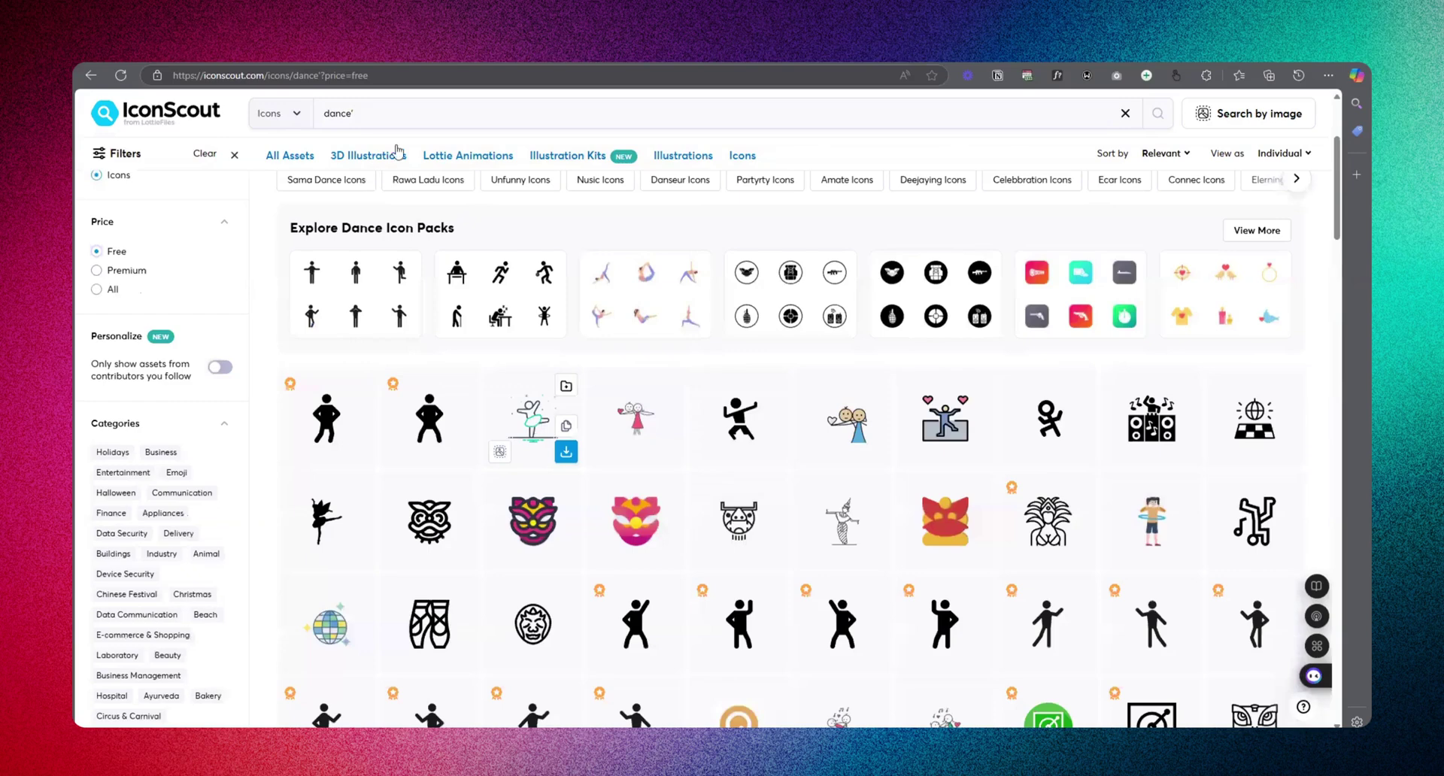
scroll(361, 136, "down", 3)
- Search the free icons for "clap" and view the details of the clapping-hands line icon
left_click(312, 114)
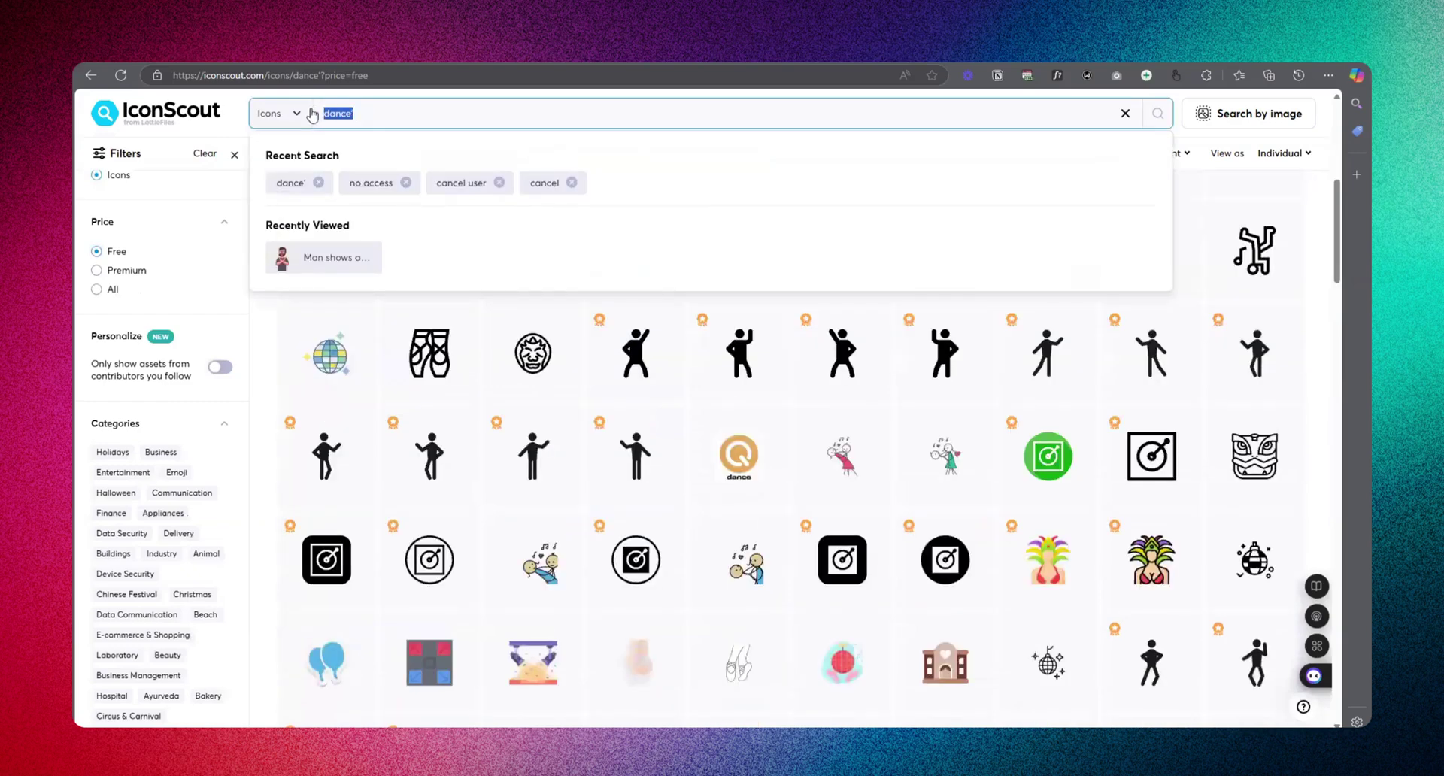
type("clap")
key("Return")
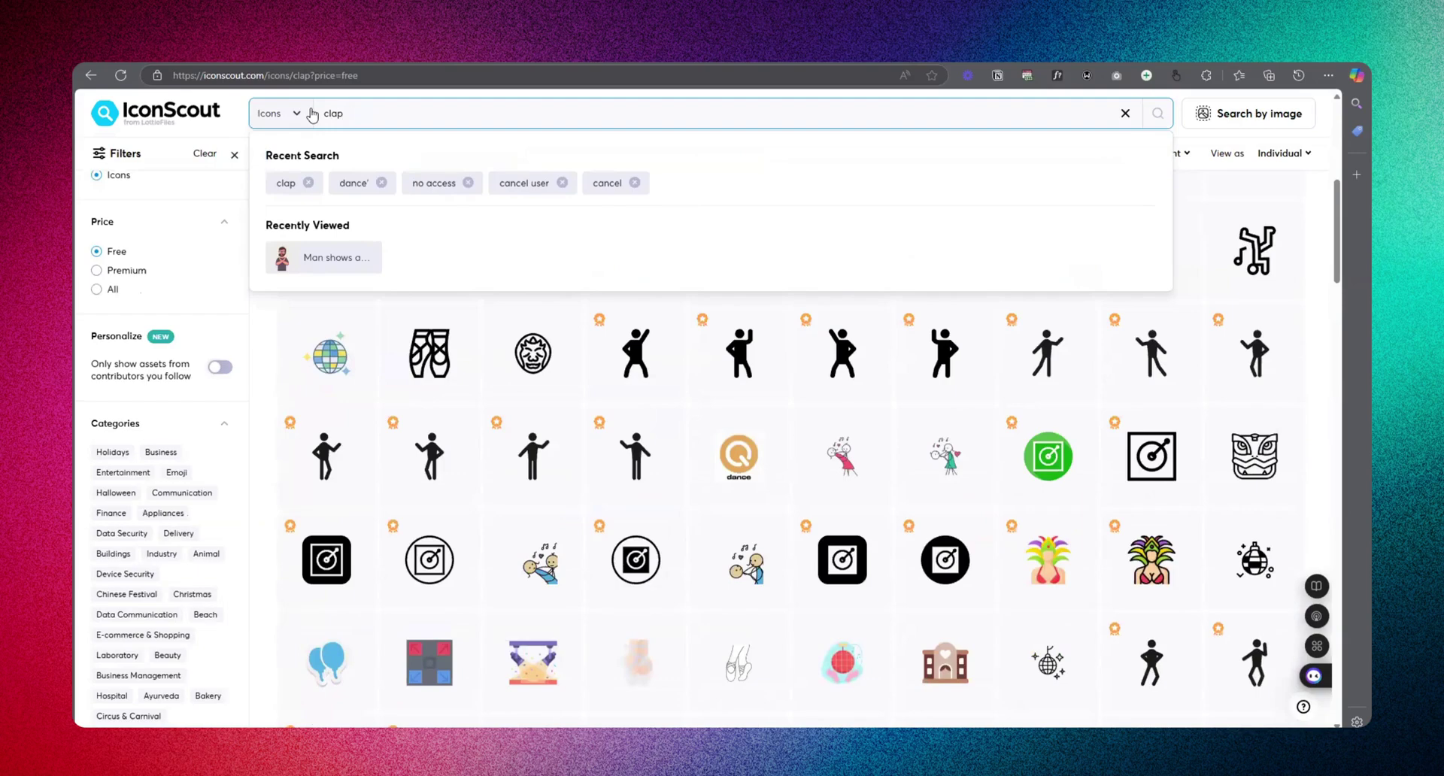
scroll(429, 489, "down", 3)
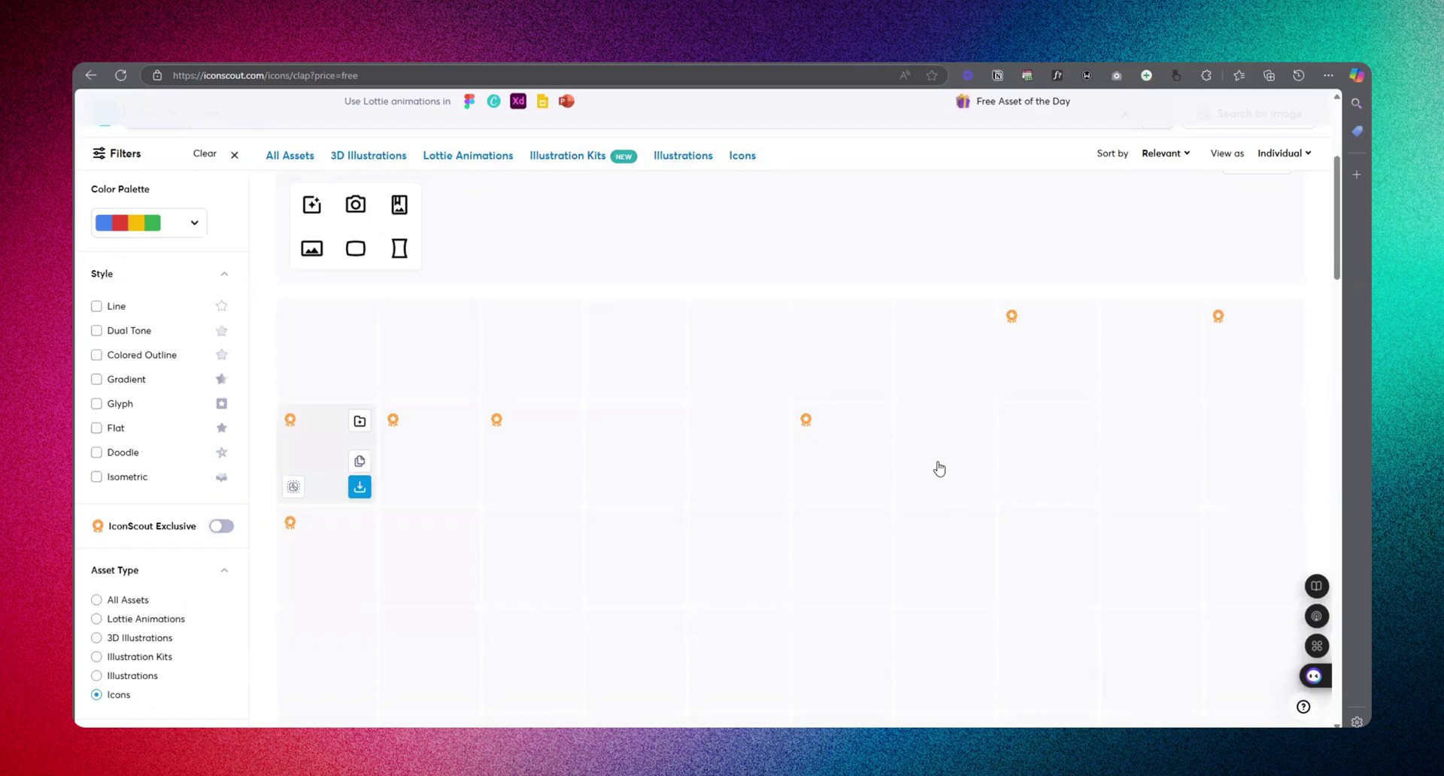
left_click(535, 345)
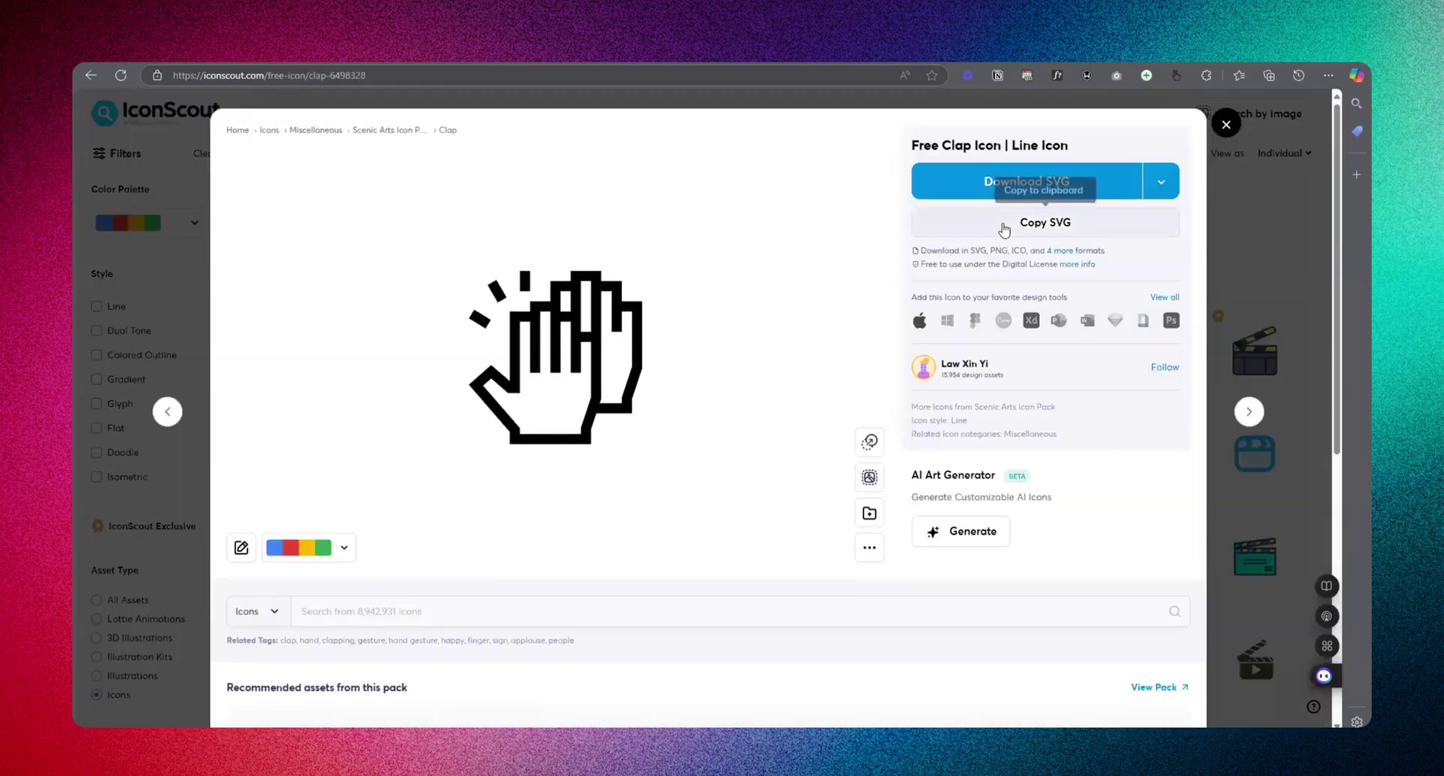
left_click(1226, 125)
- Filter the free clap icons by the Line style and switch to the Dual Tone style
scroll(268, 396, "up", 3)
left_click(96, 306)
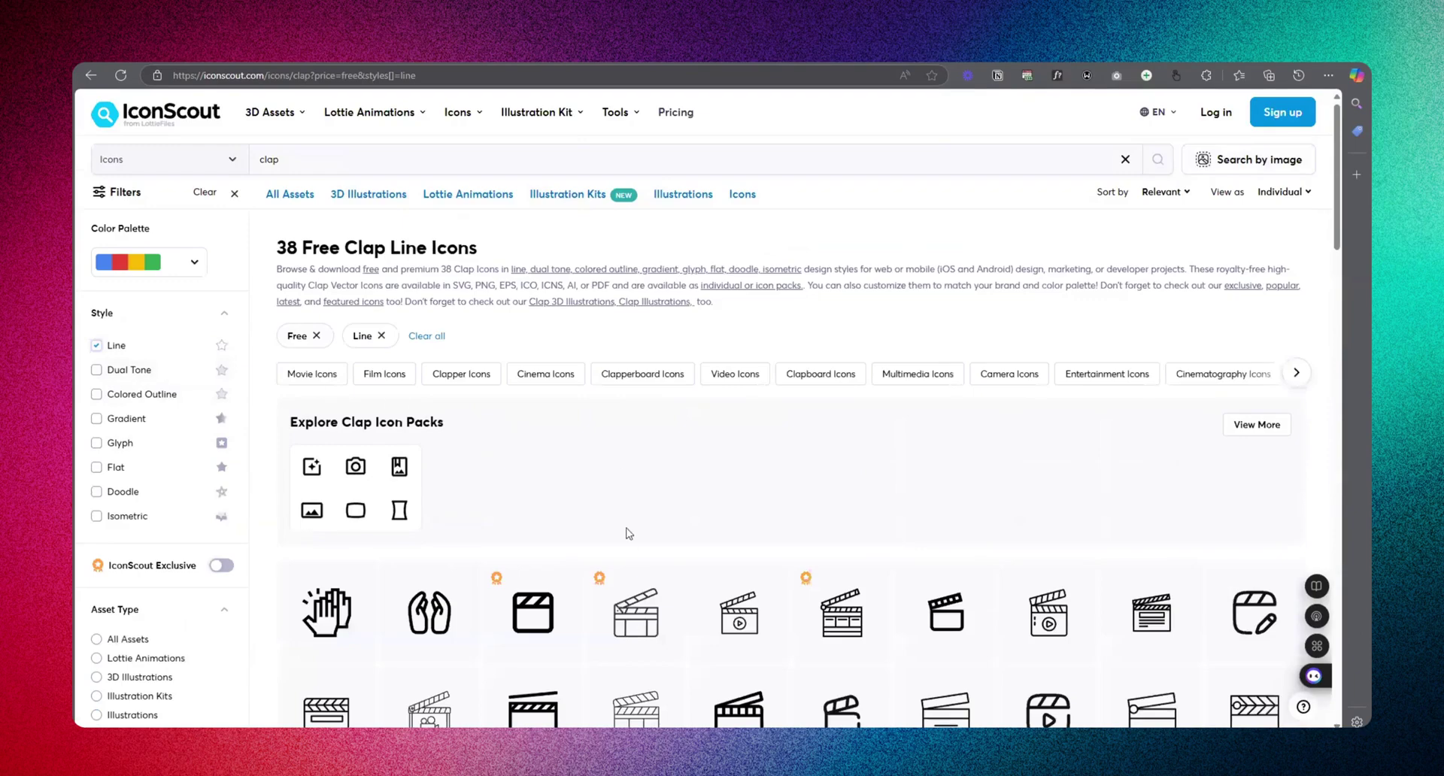
scroll(625, 519, "down", 3)
left_click(129, 330)
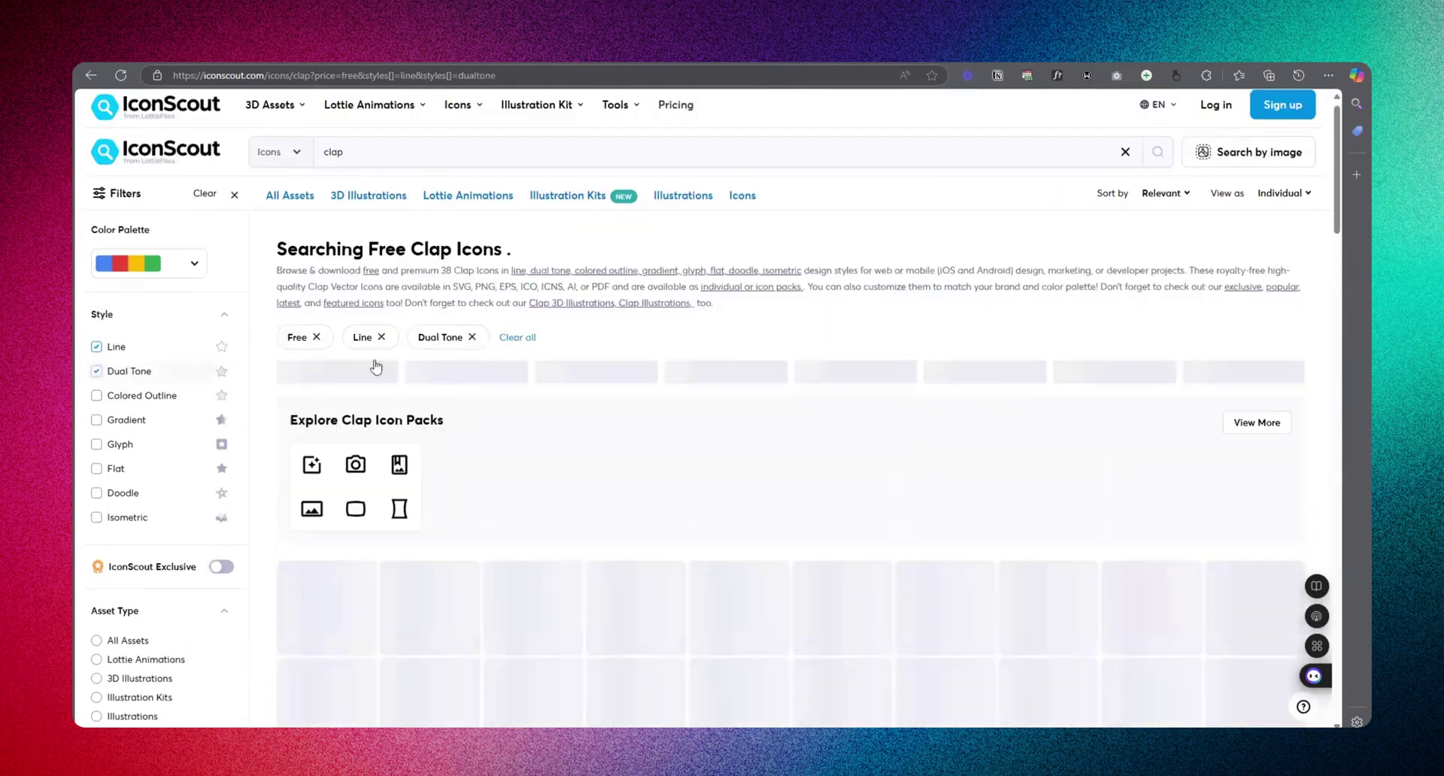
scroll(725, 564, "down", 3)
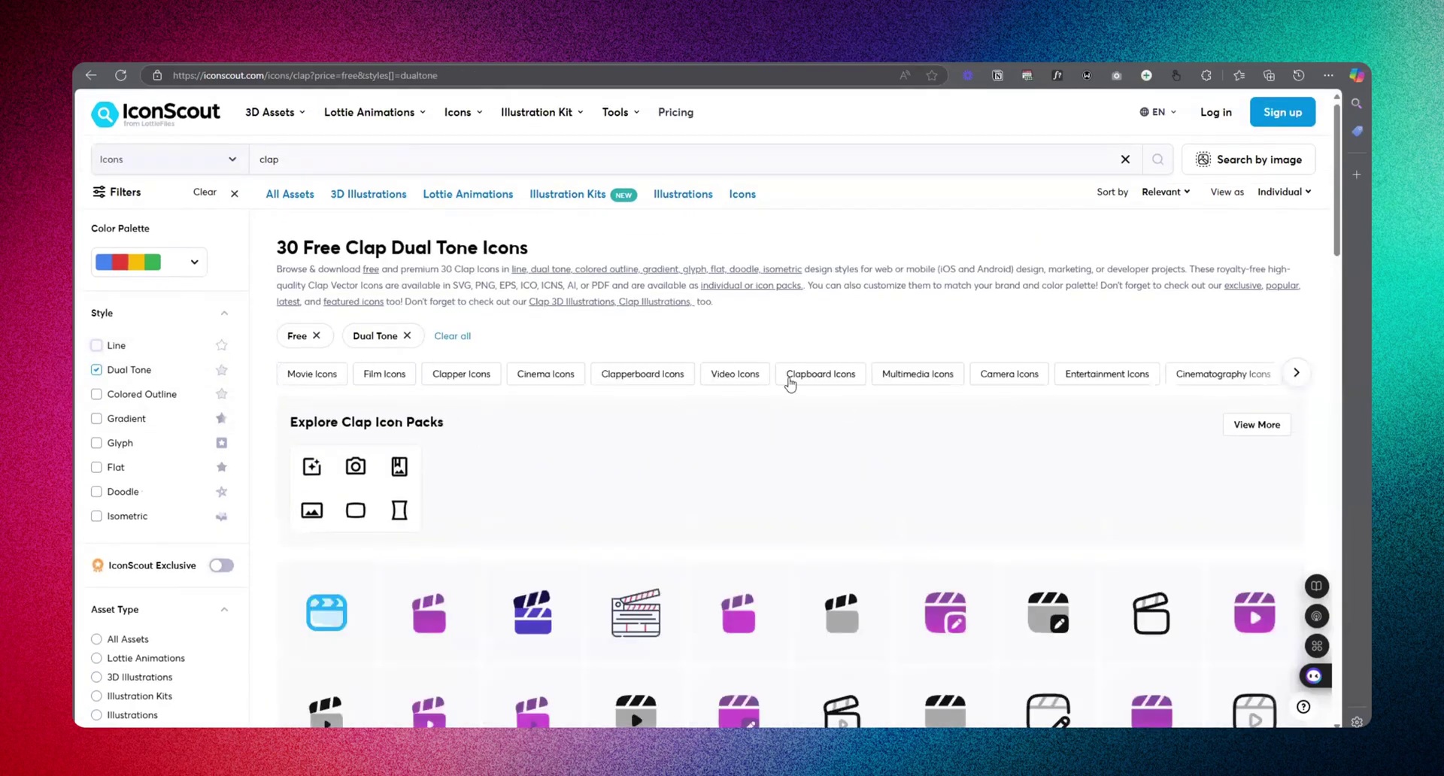
- Go to the Lottie Animations for clap and examine the suggested assets, including the clapping hand gesture 3D illustration
left_click(451, 197)
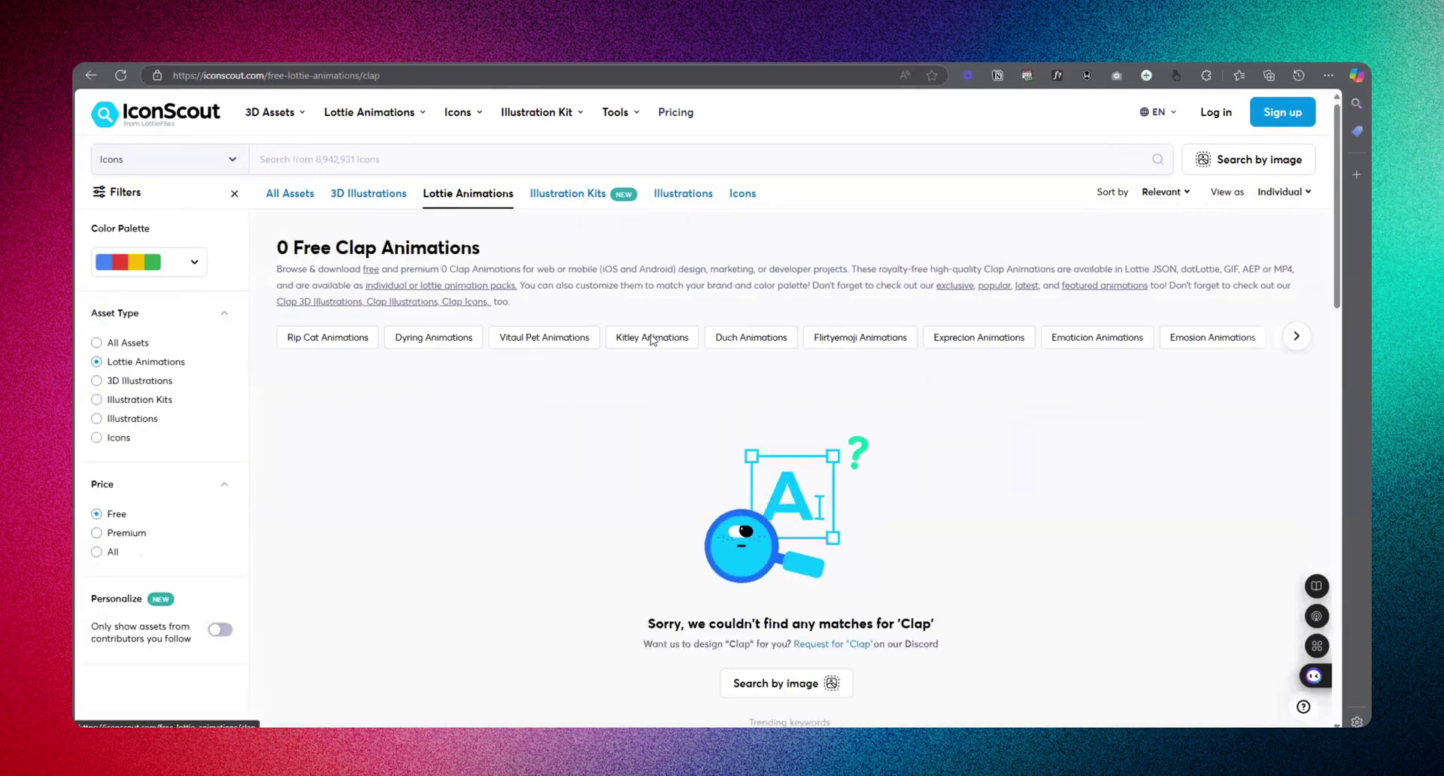
scroll(828, 488, "down", 3)
scroll(864, 541, "down", 5)
scroll(703, 427, "down", 3)
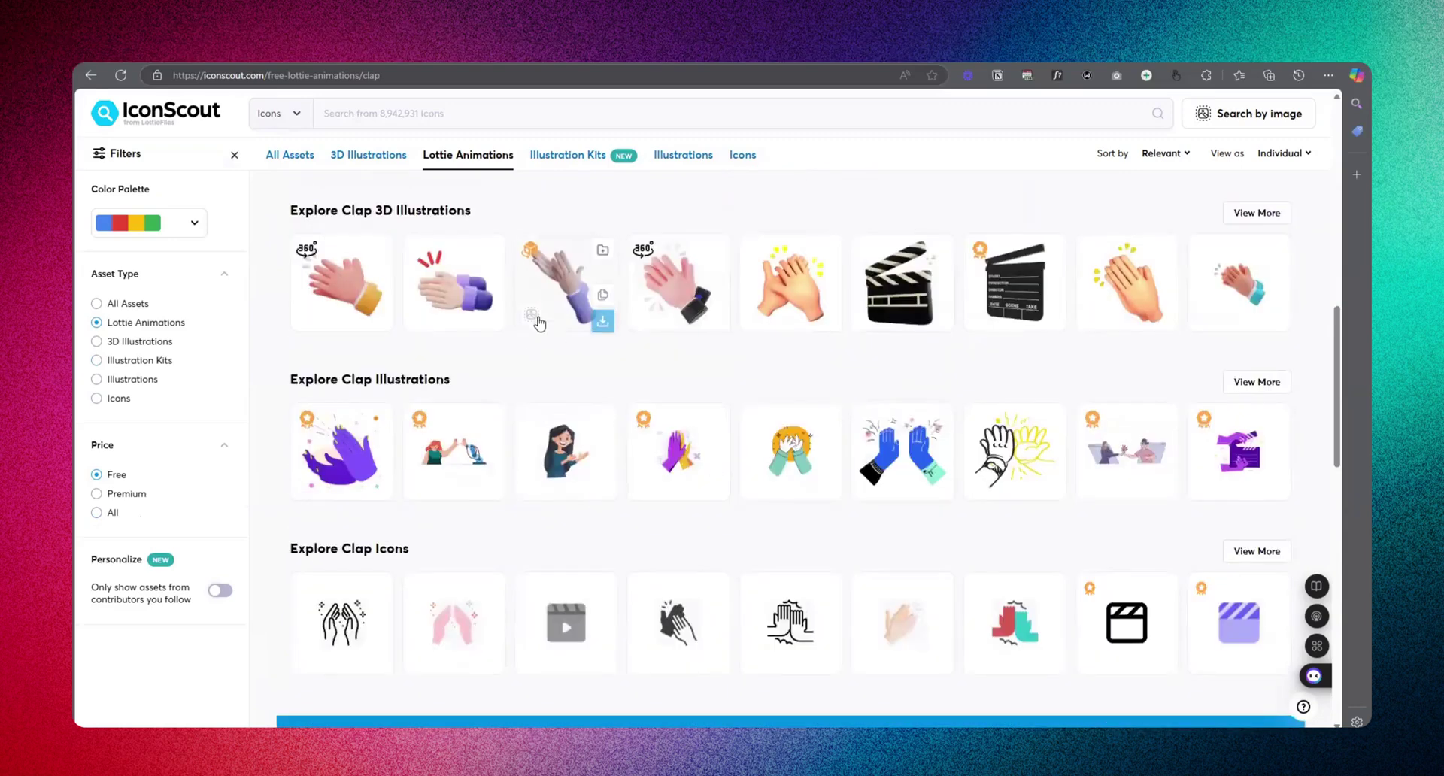
left_click(778, 289)
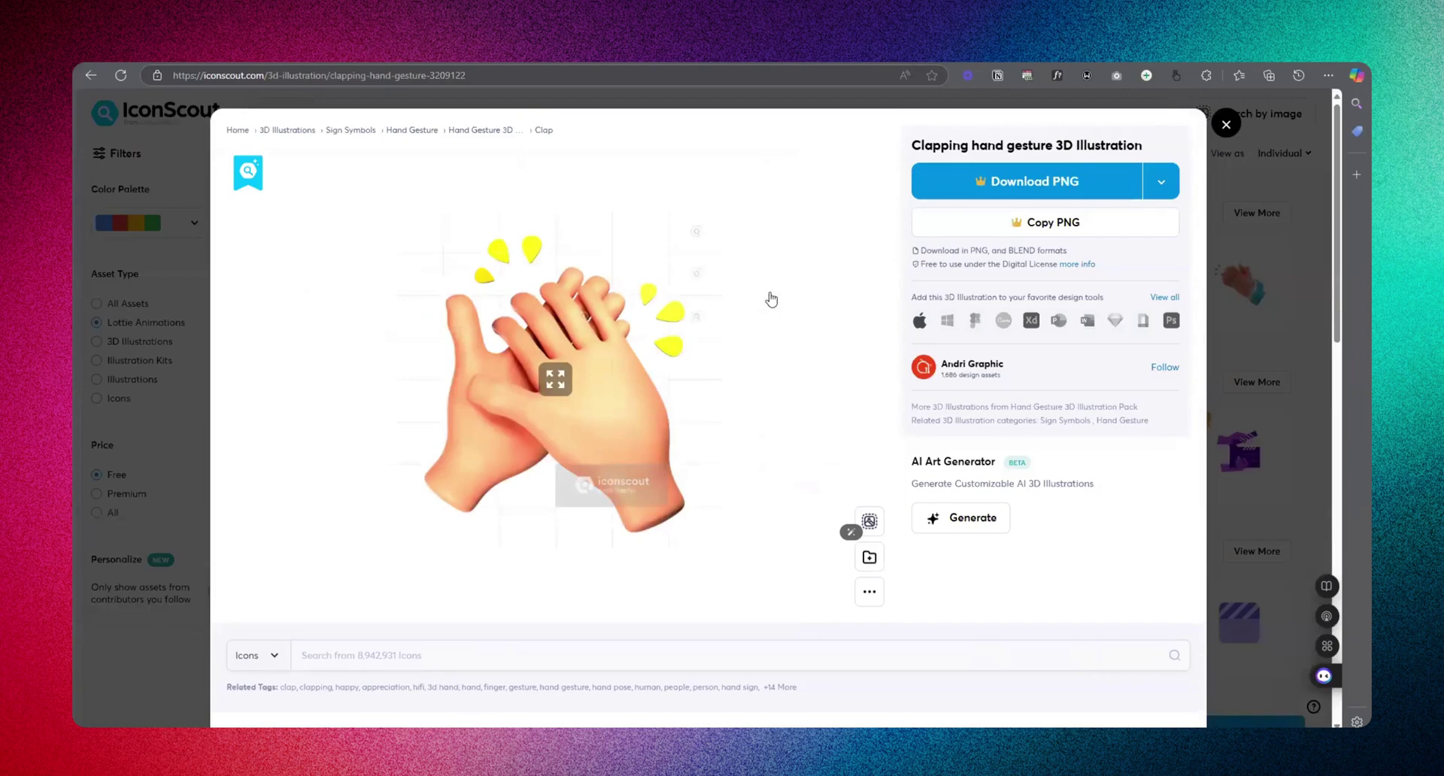
left_click(1227, 124)
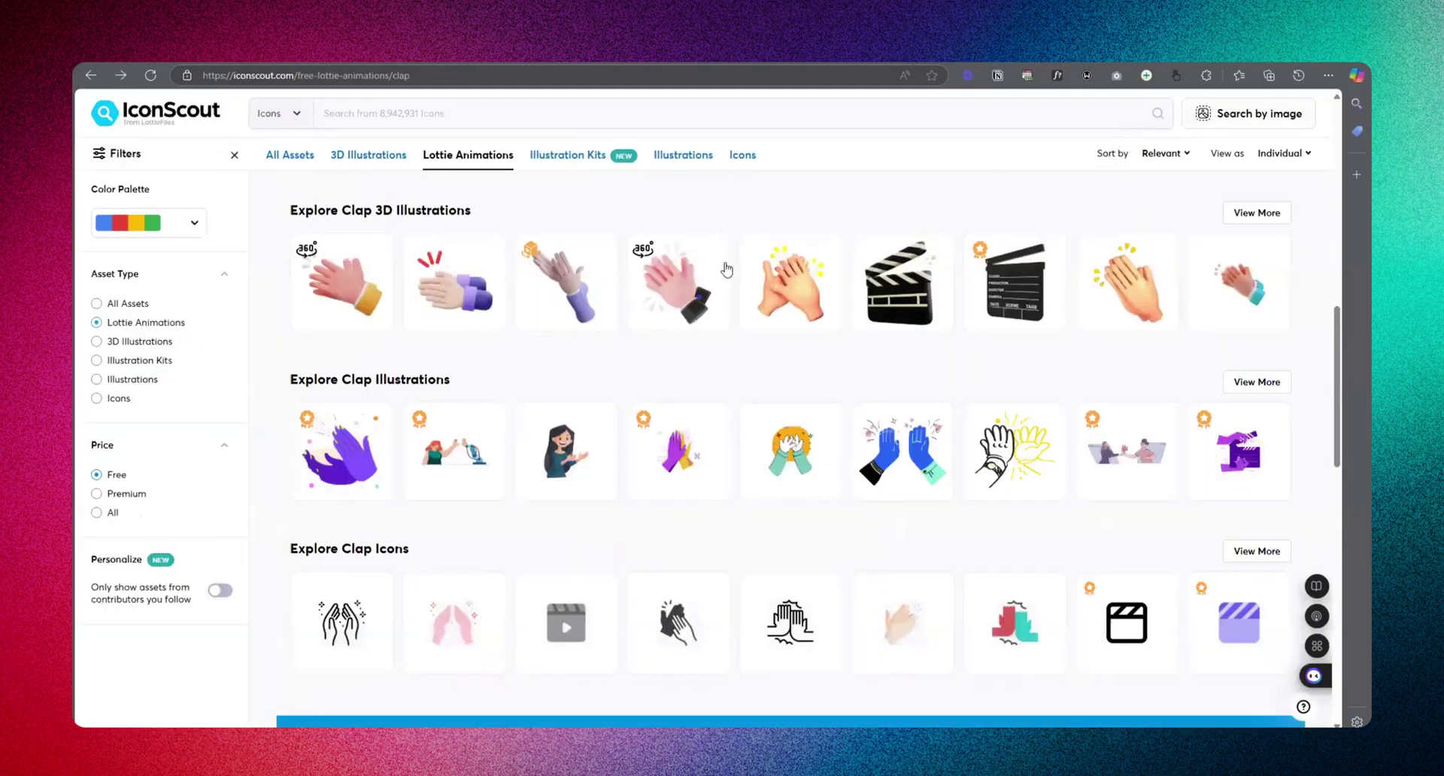
scroll(737, 564, "down", 5)
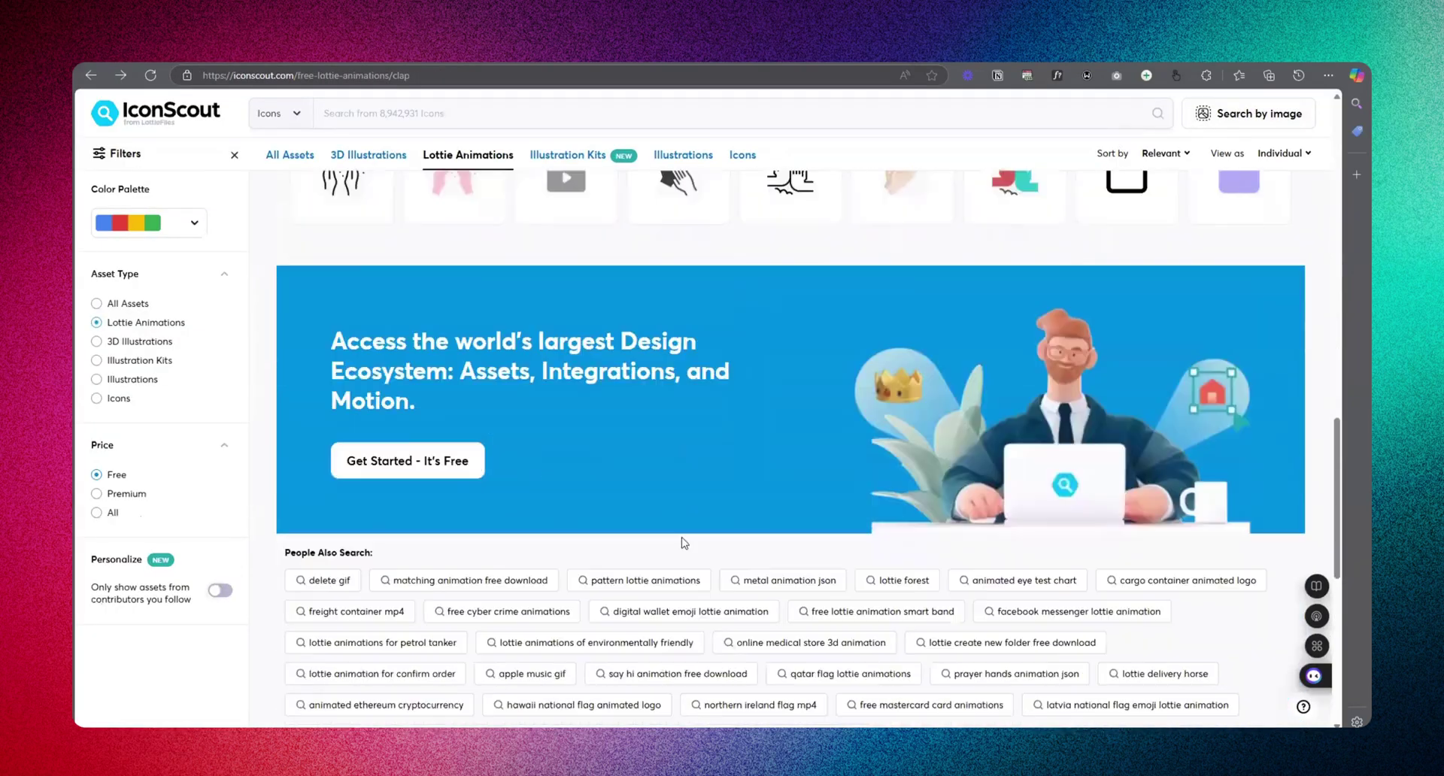
scroll(680, 539, "up", 6)
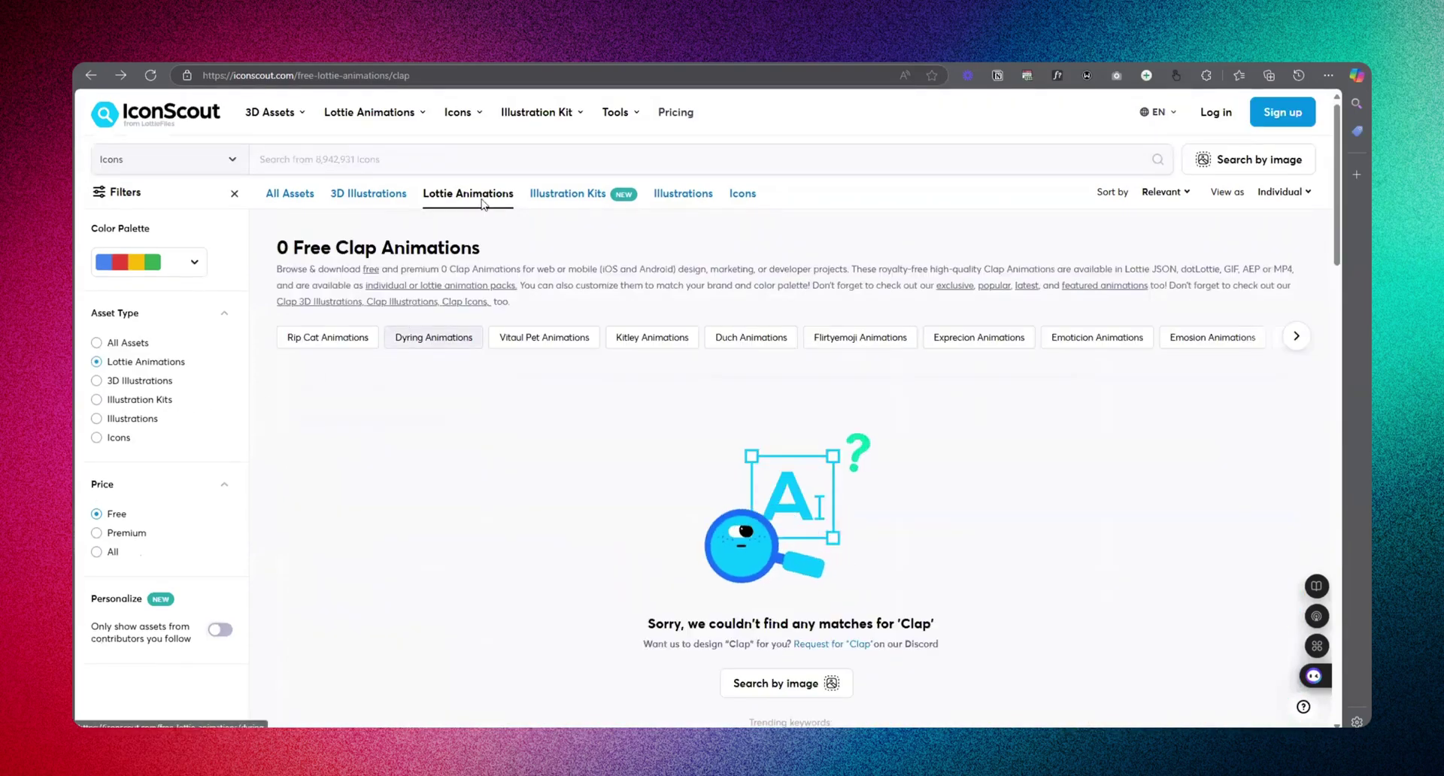
- Show all asset types for clap and look over the 3D illustrations
left_click(117, 343)
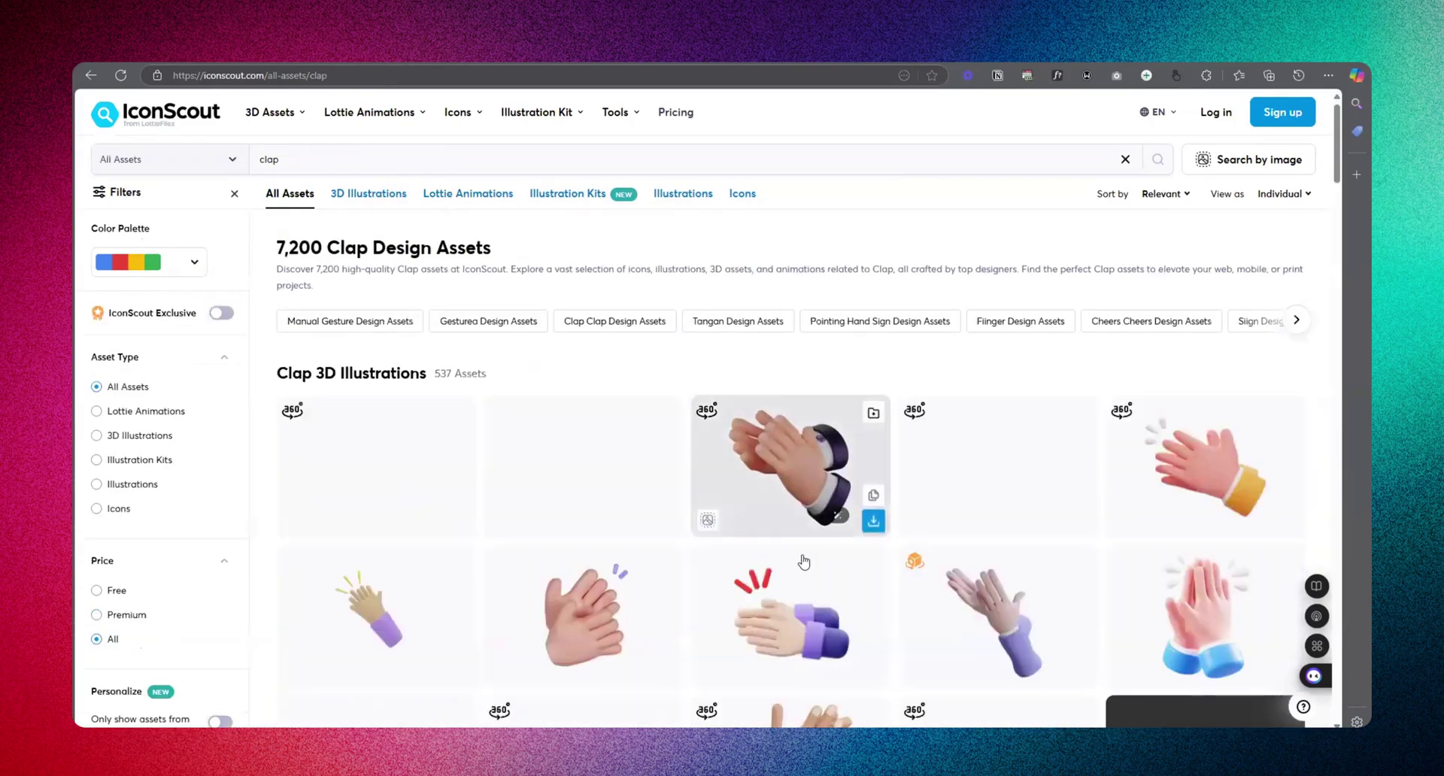
scroll(803, 561, "down", 3)
scroll(803, 561, "up", 3)
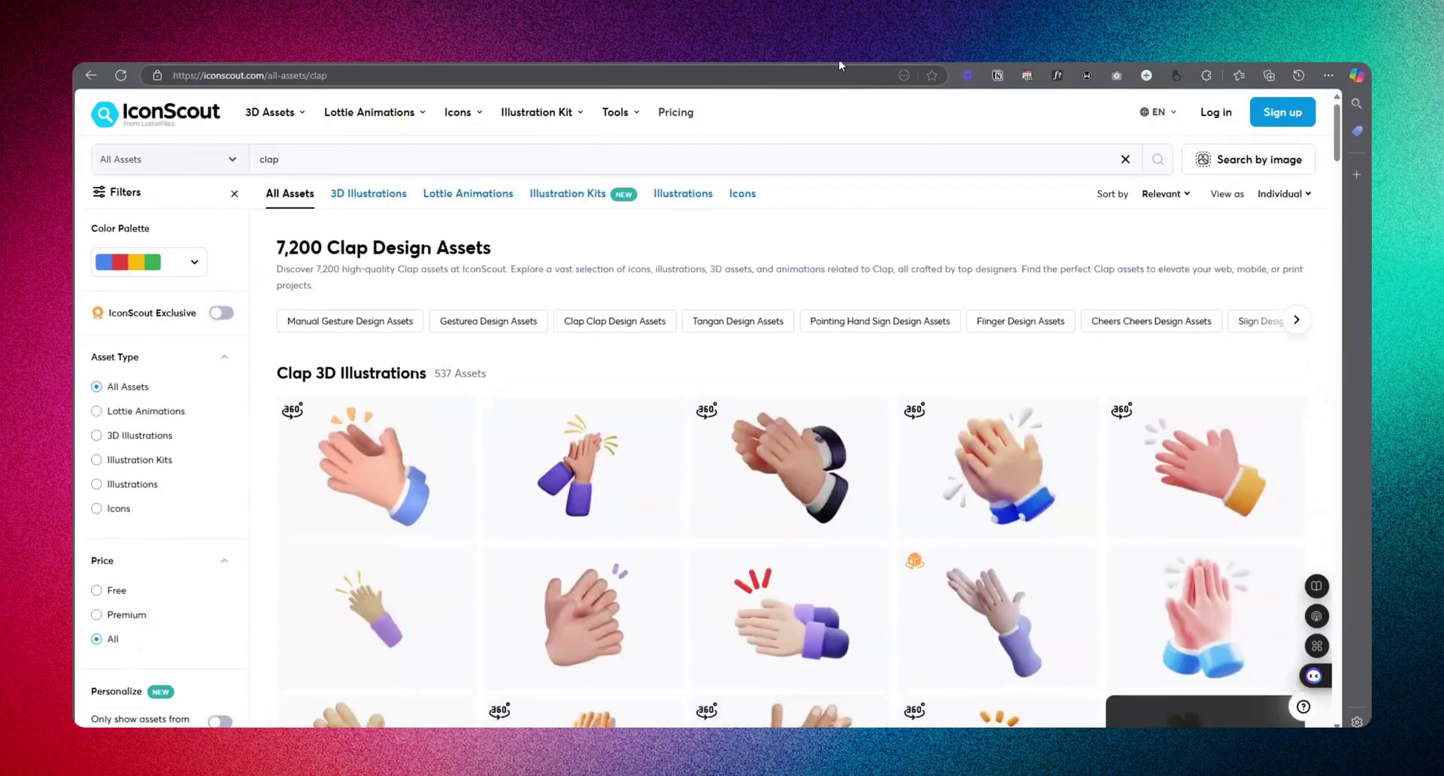
- Open freepik.com on a new browser page and look over its asset categories and collections
key("ctrl+t")
left_click(683, 74)
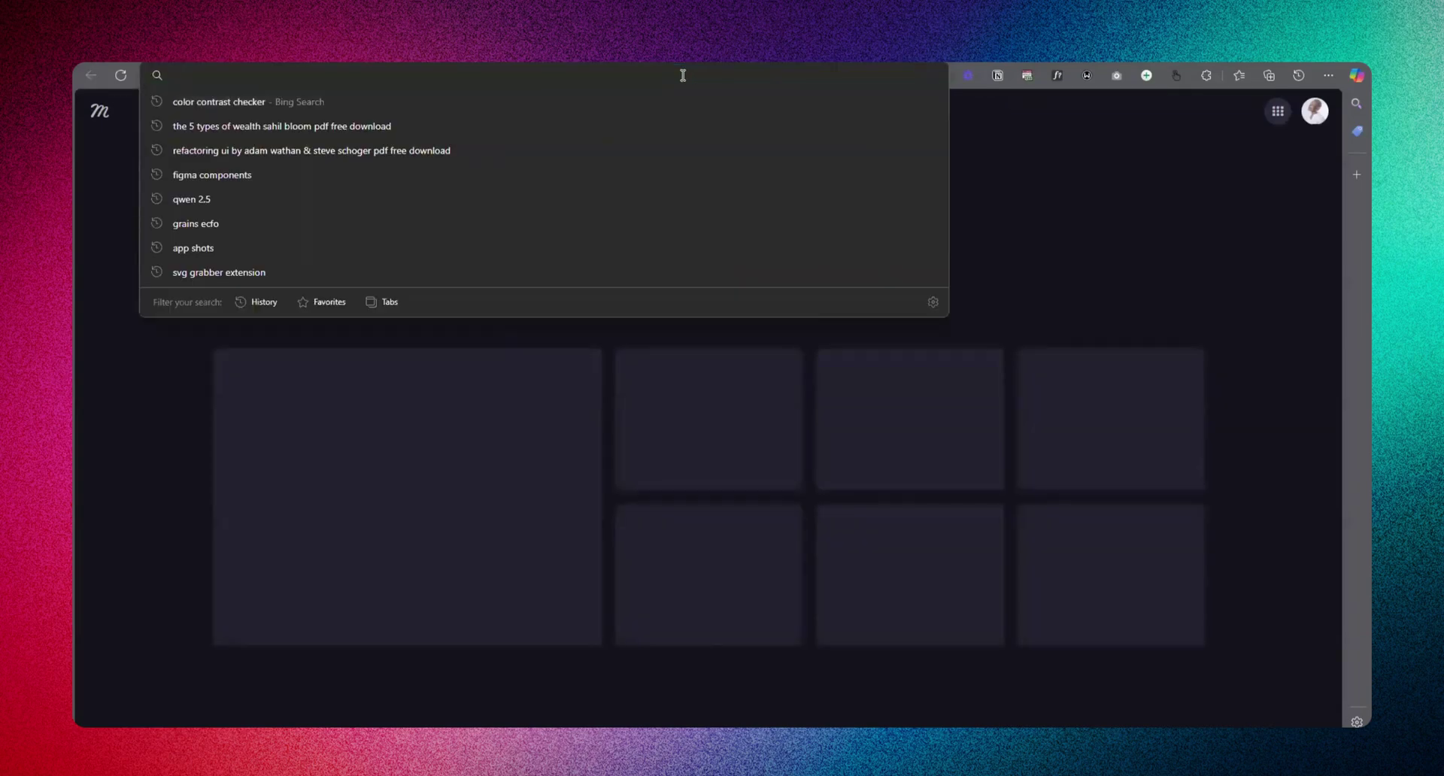
type("free")
key("Right")
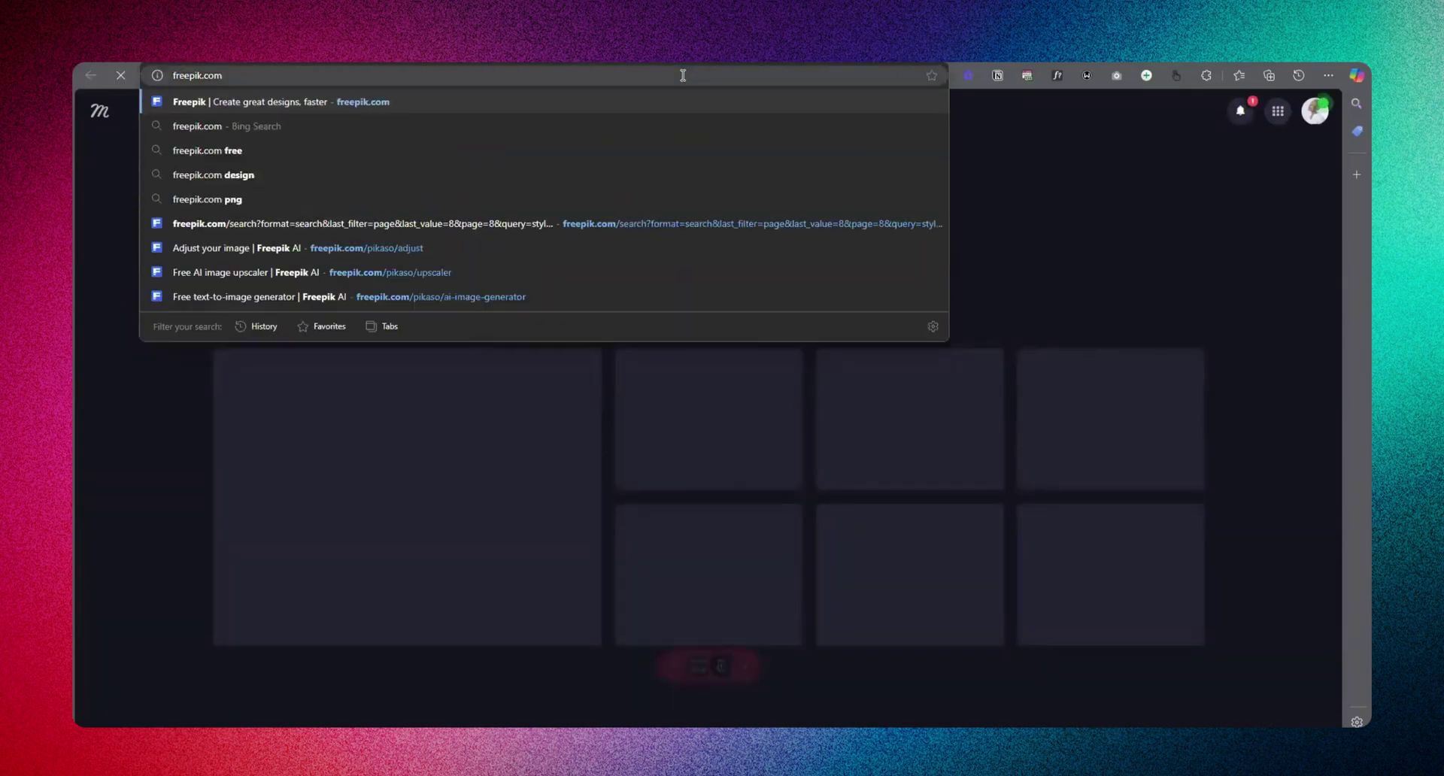
key("Return")
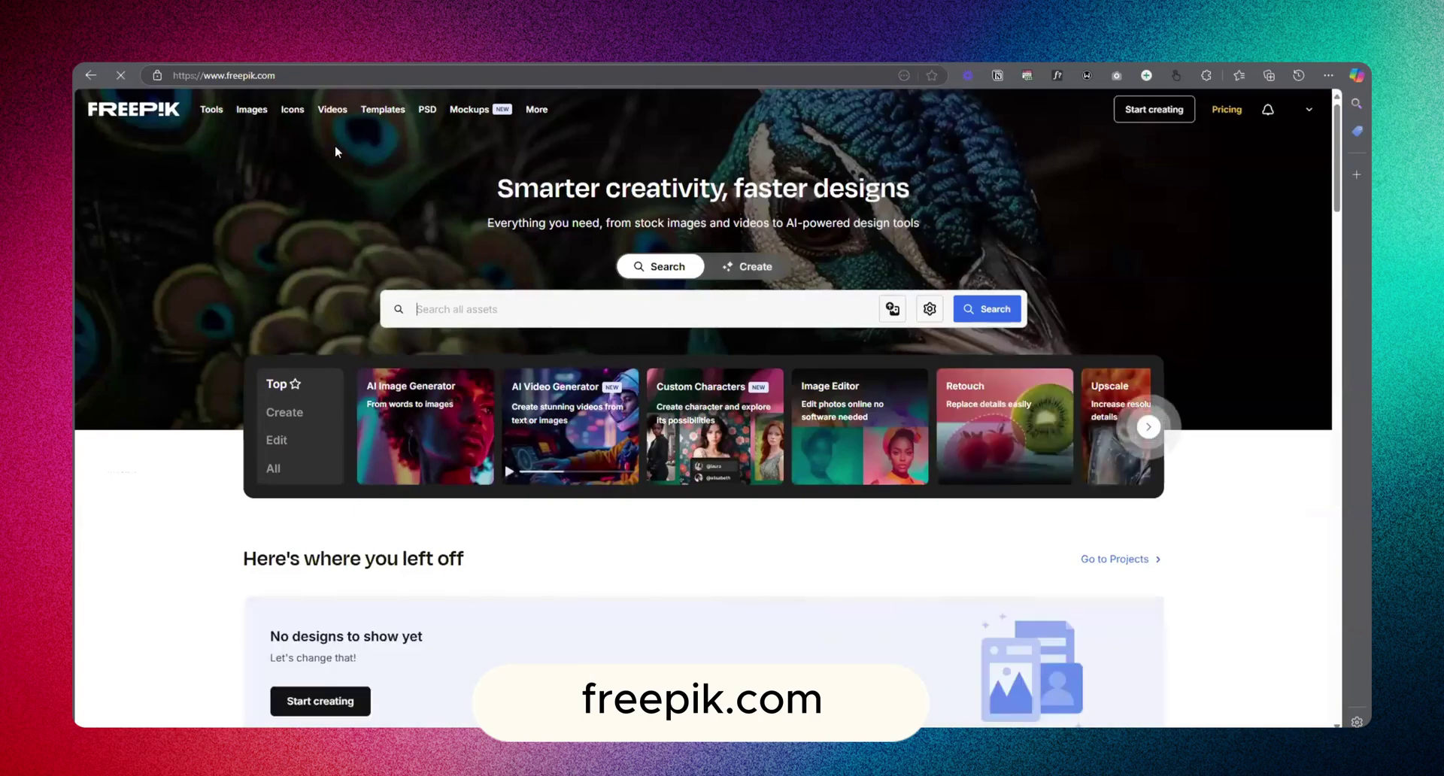
mouse_move(381, 111)
scroll(711, 481, "down", 9)
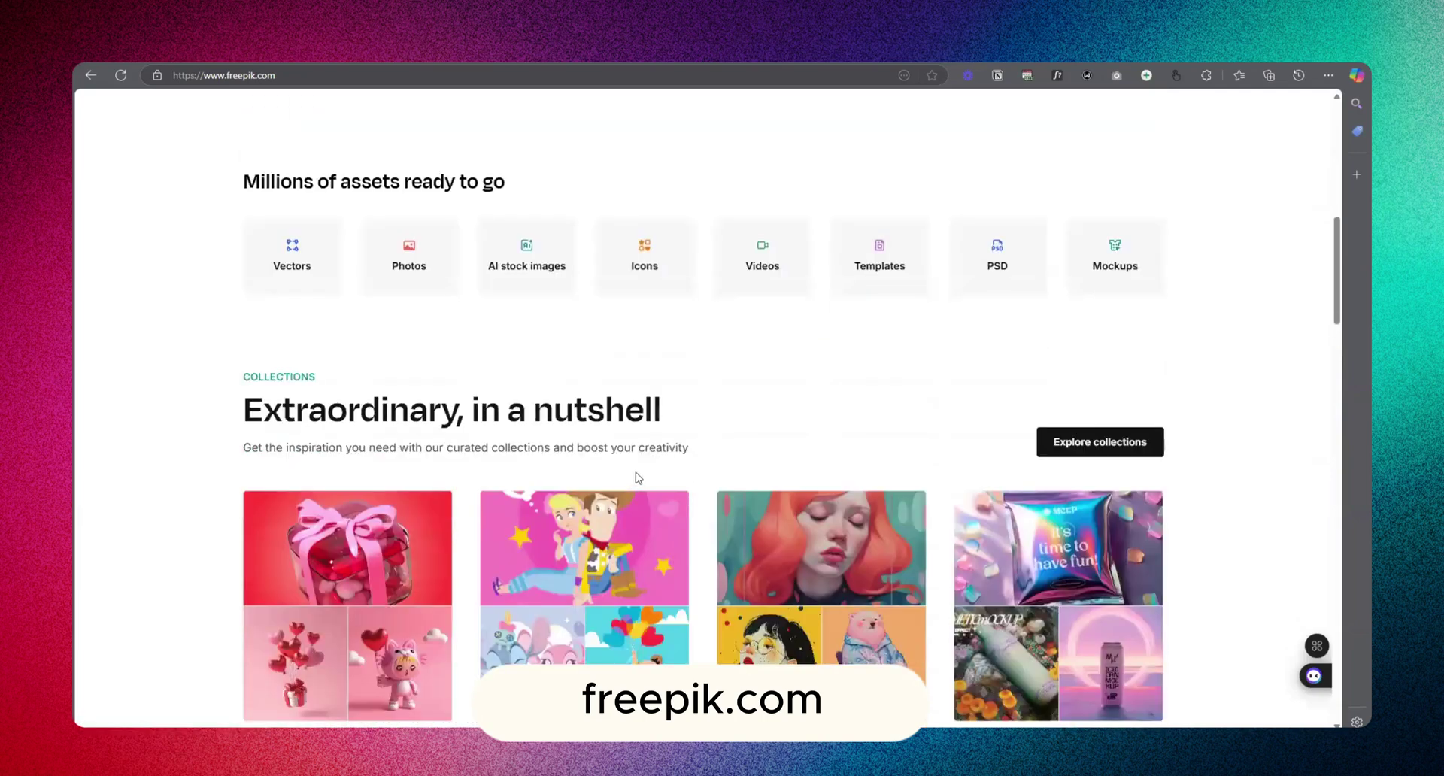
scroll(637, 476, "up", 9)
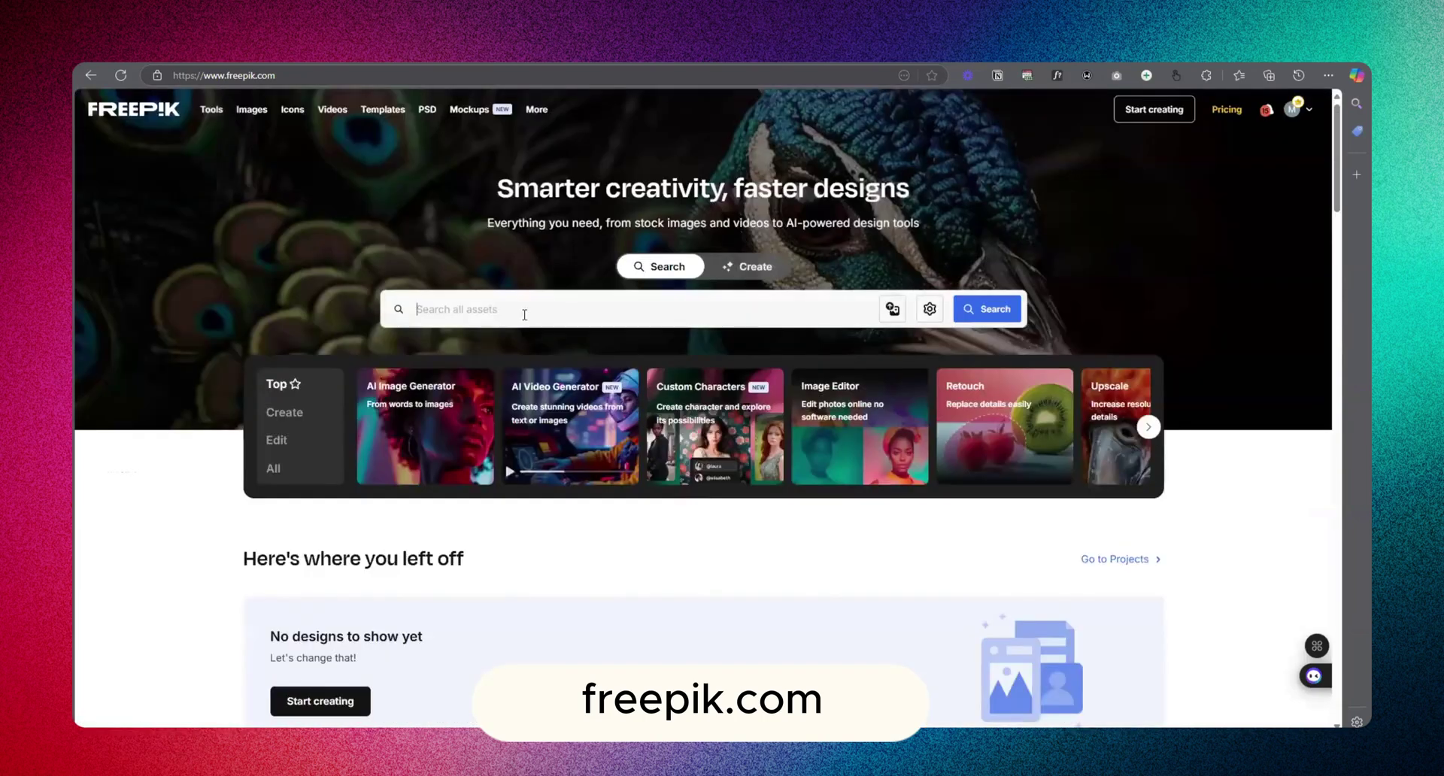
- Search all Freepik assets for "clap"
left_click(524, 314)
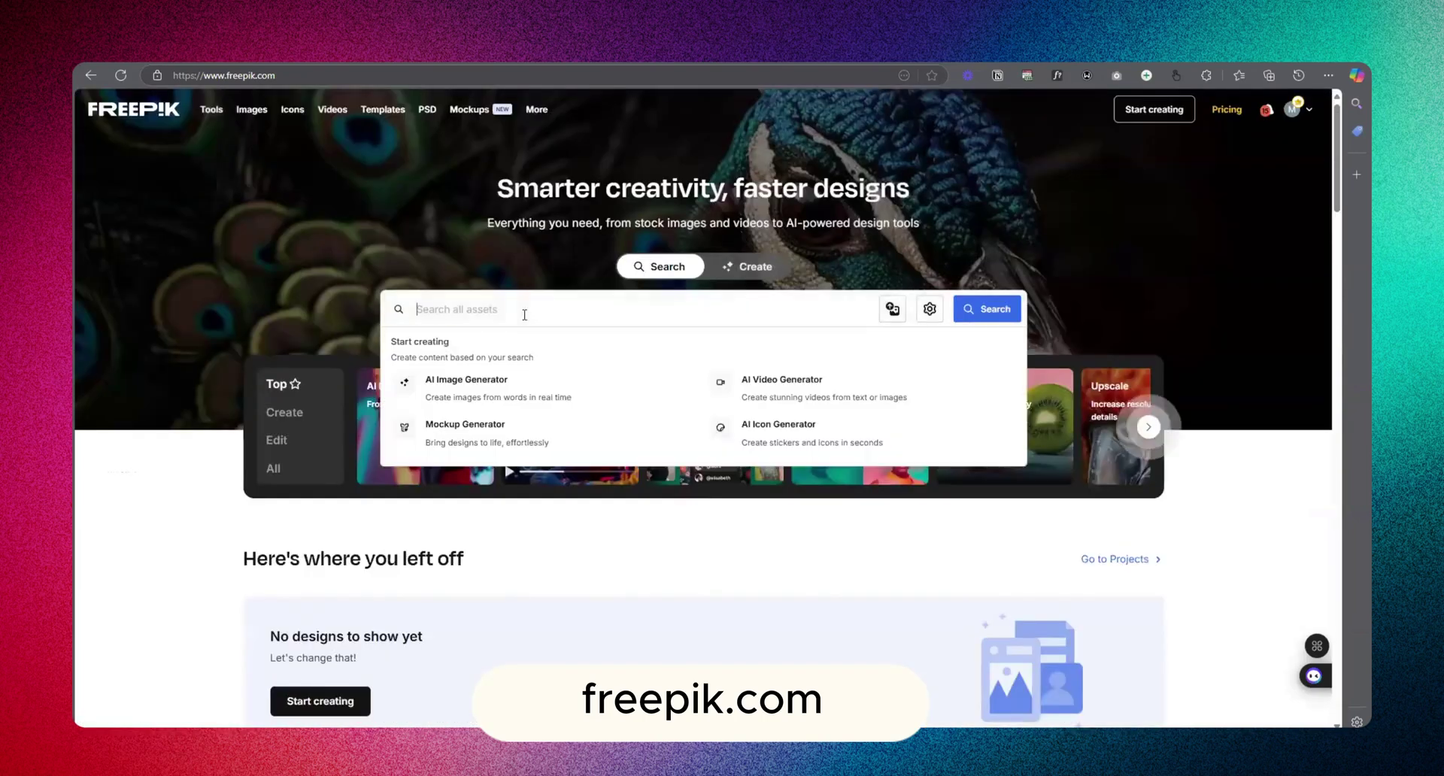
type("clap")
key("Escape")
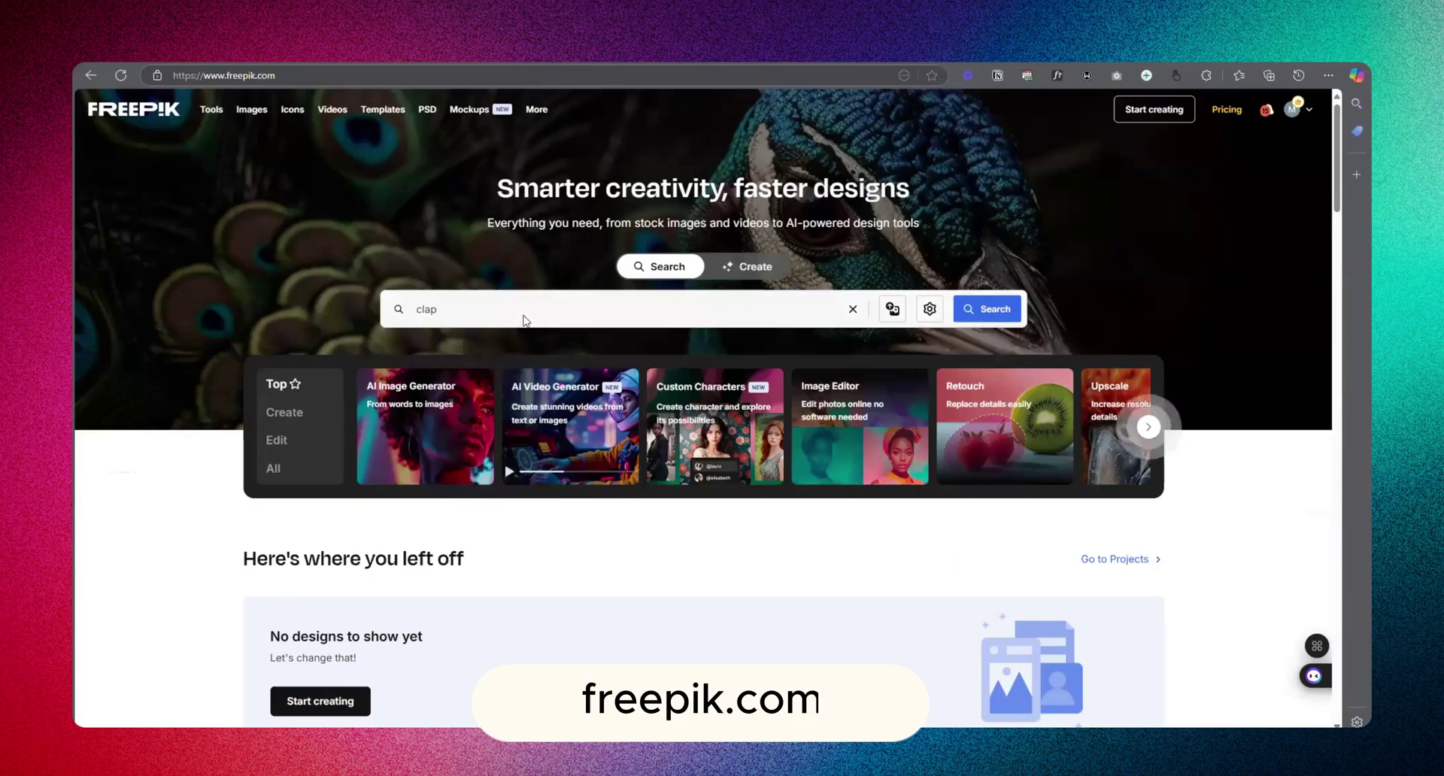
key("Return")
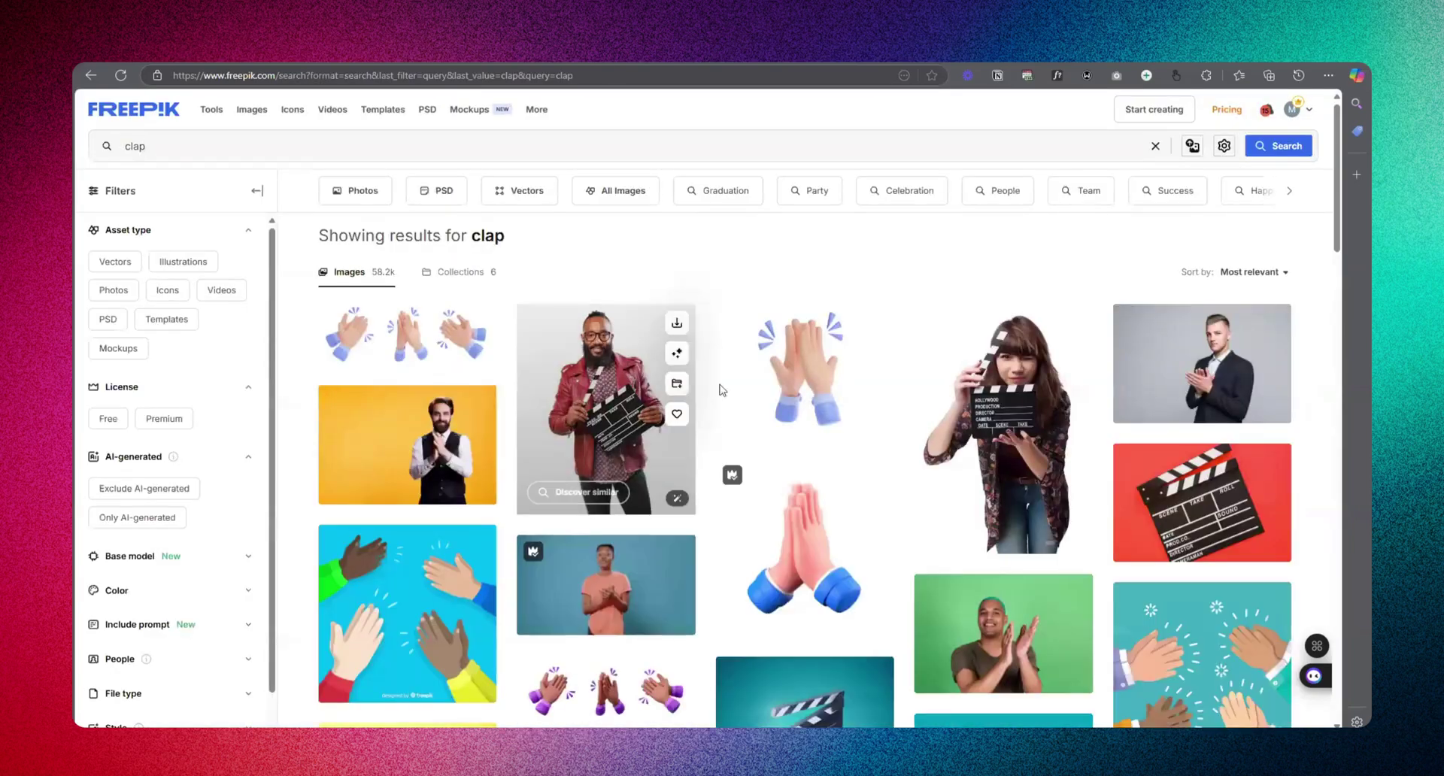
- Restrict the clap results to icons and browse the first page of static icons
left_click(167, 292)
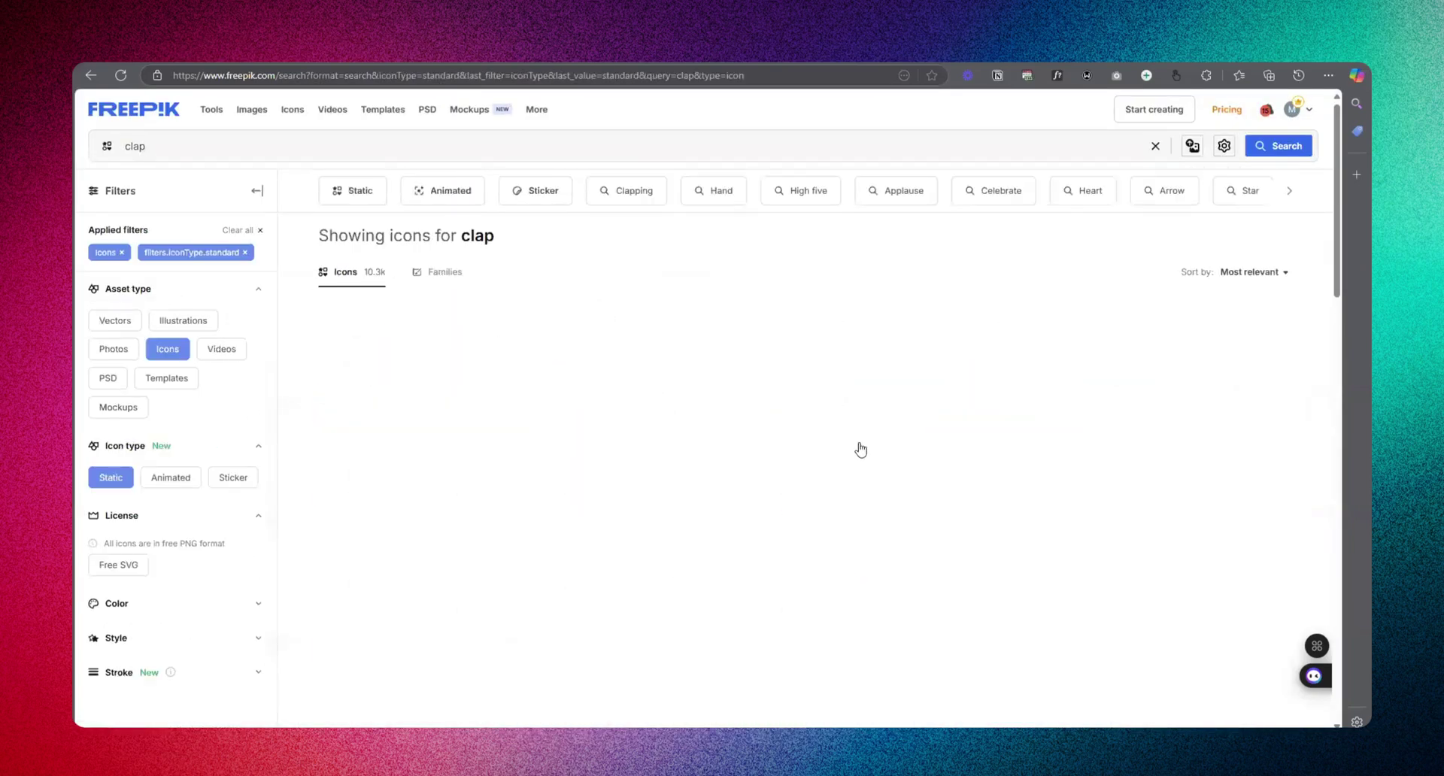
scroll(933, 474, "down", 9)
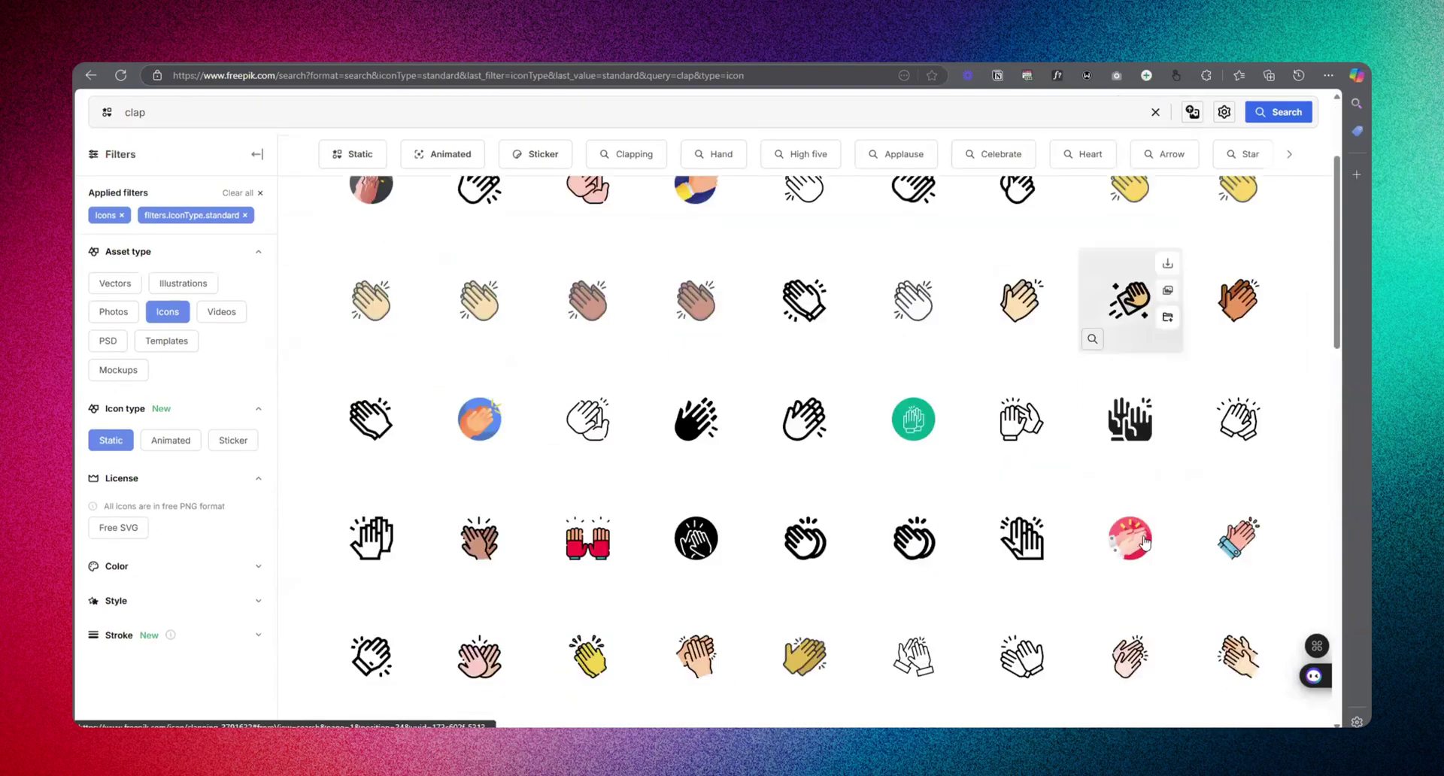
scroll(812, 484, "up", 10)
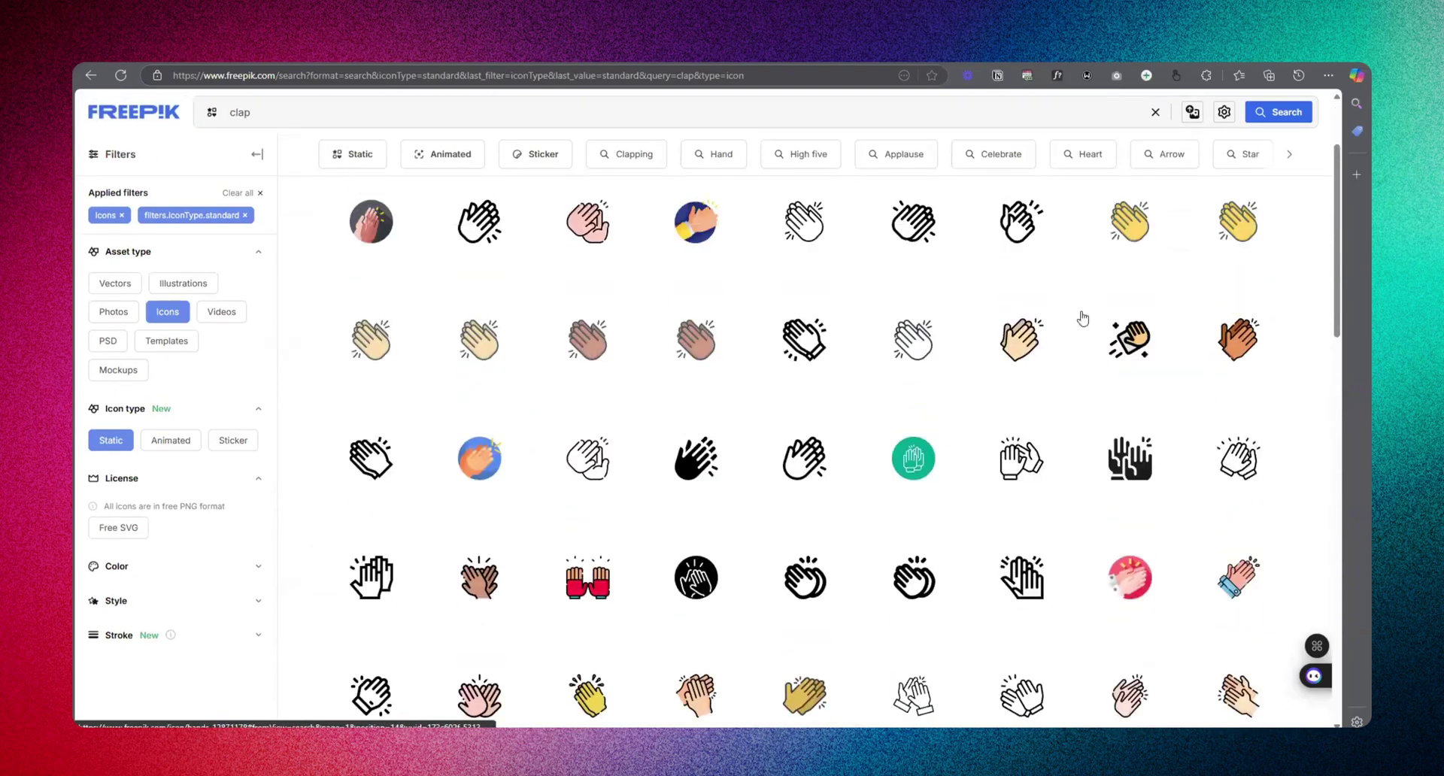
scroll(1113, 502, "down", 5)
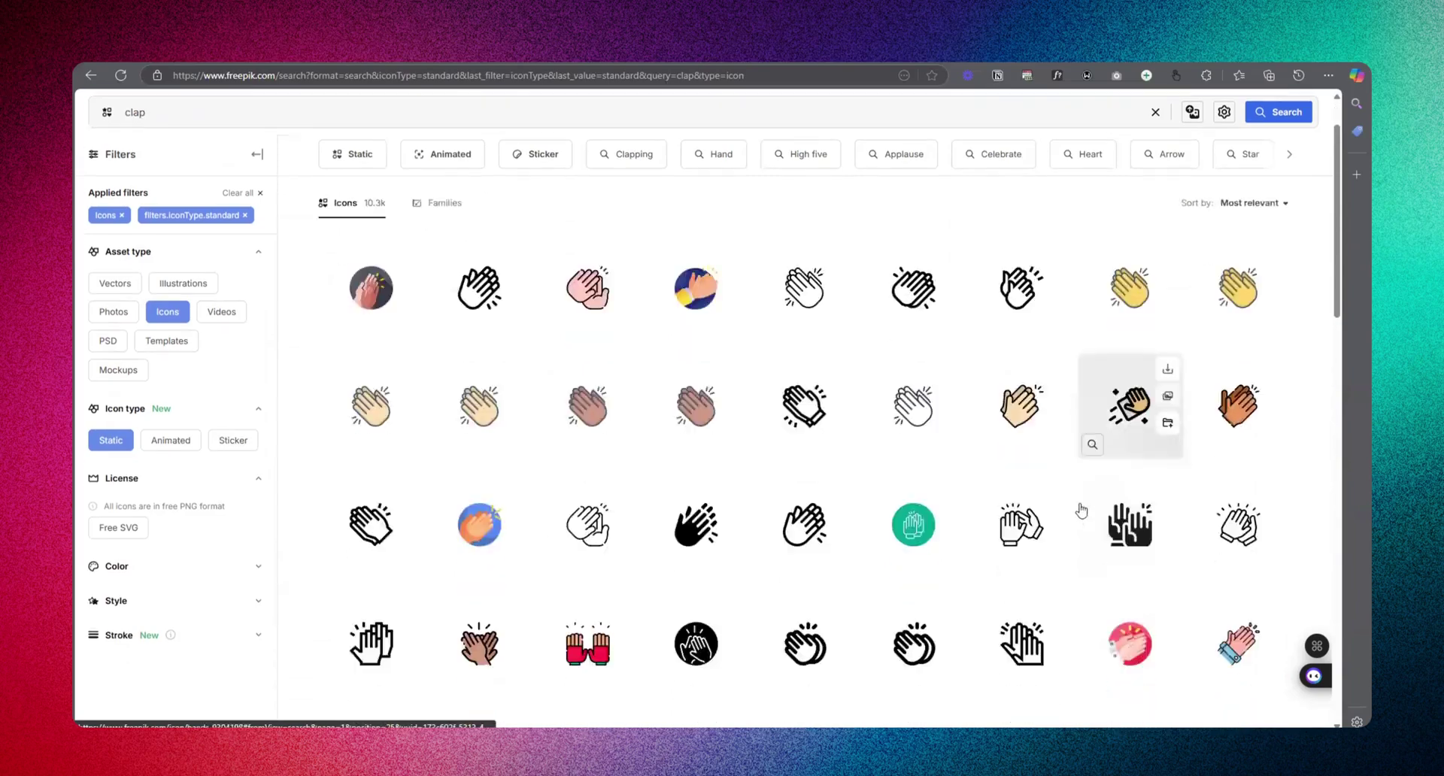
scroll(1002, 485, "down", 6)
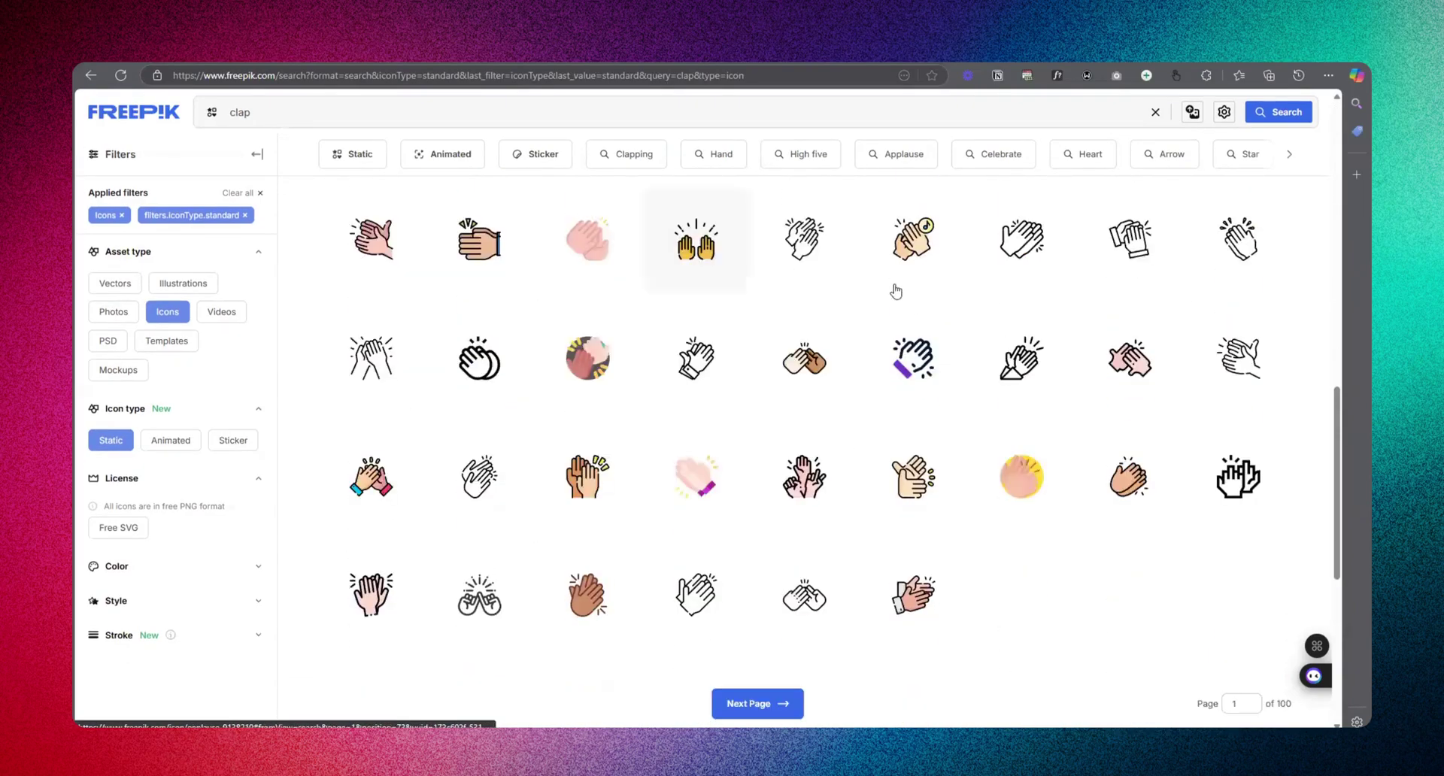
- Limit the static clap icons to Free SVG and preview one of the outlined clapping-hands icons
scroll(800, 503, "up", 3)
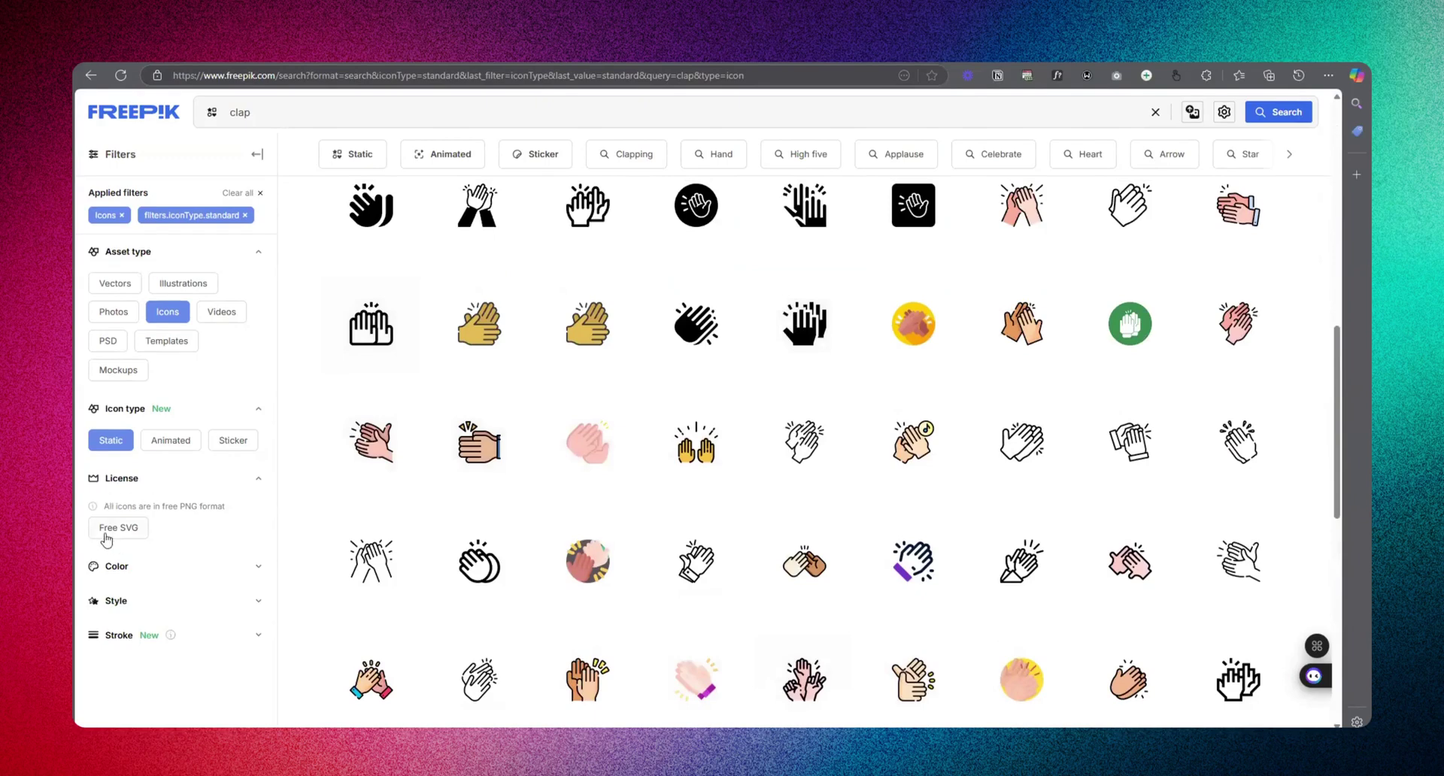
left_click(118, 529)
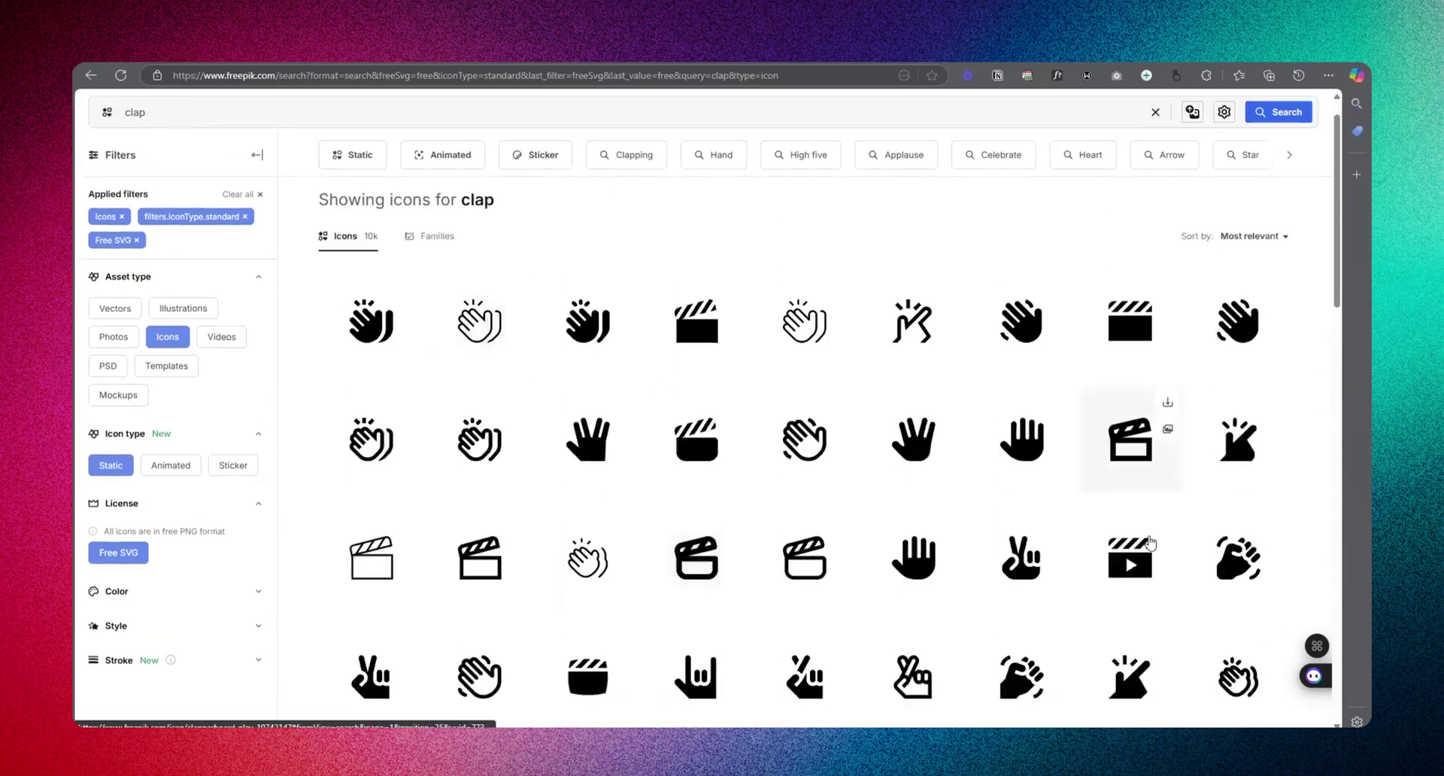
left_click(810, 364)
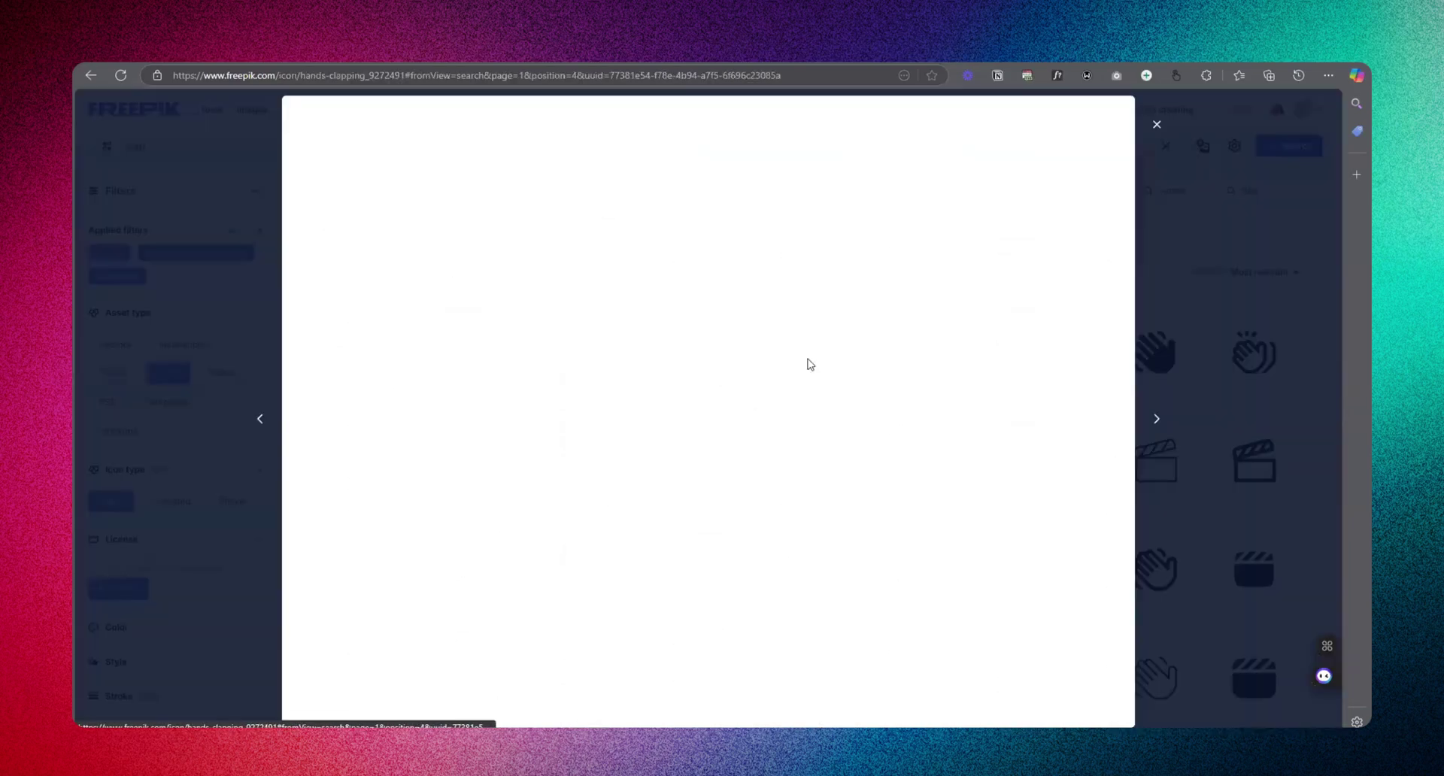
left_click(1156, 124)
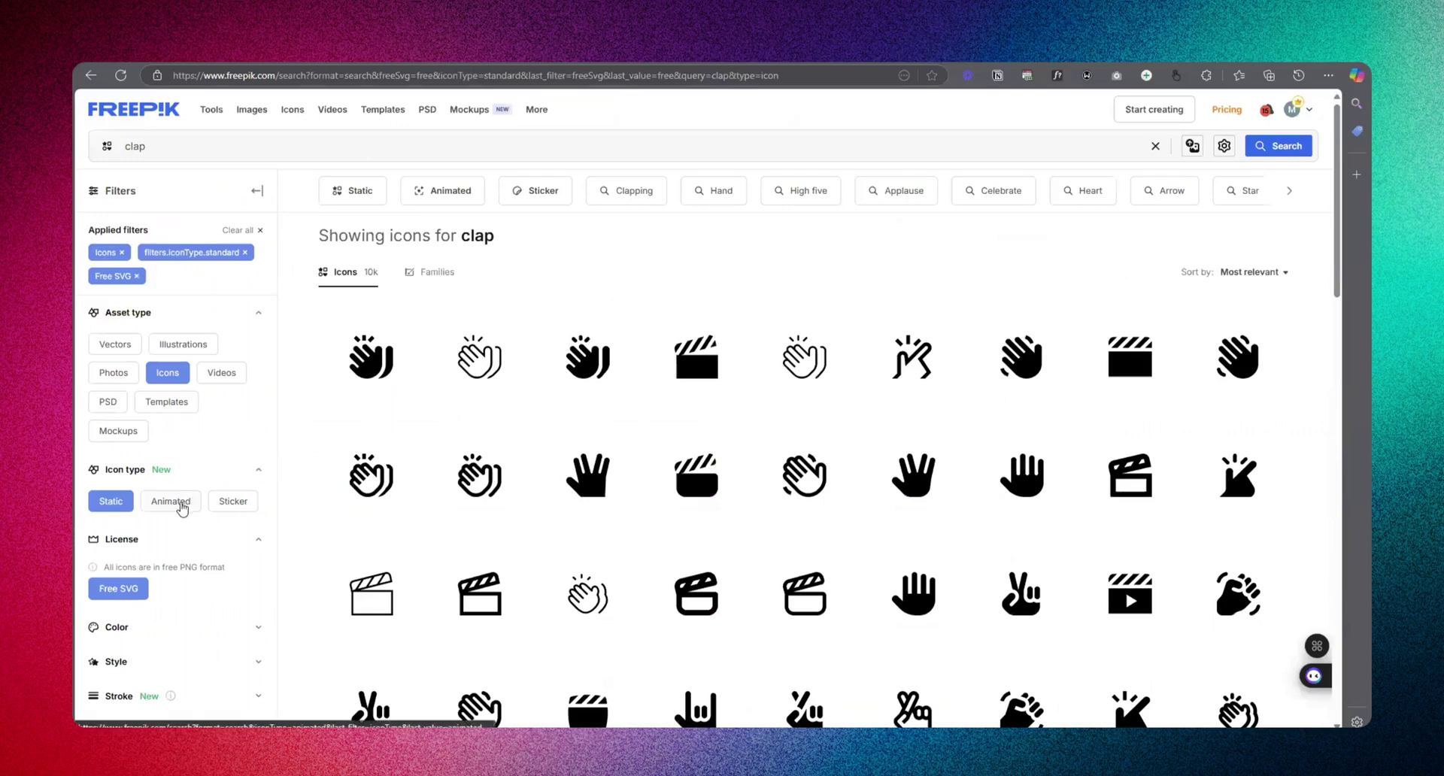
- Switch the clap results to animated icons, expand the style options and preview the animations while browsing
left_click(181, 503)
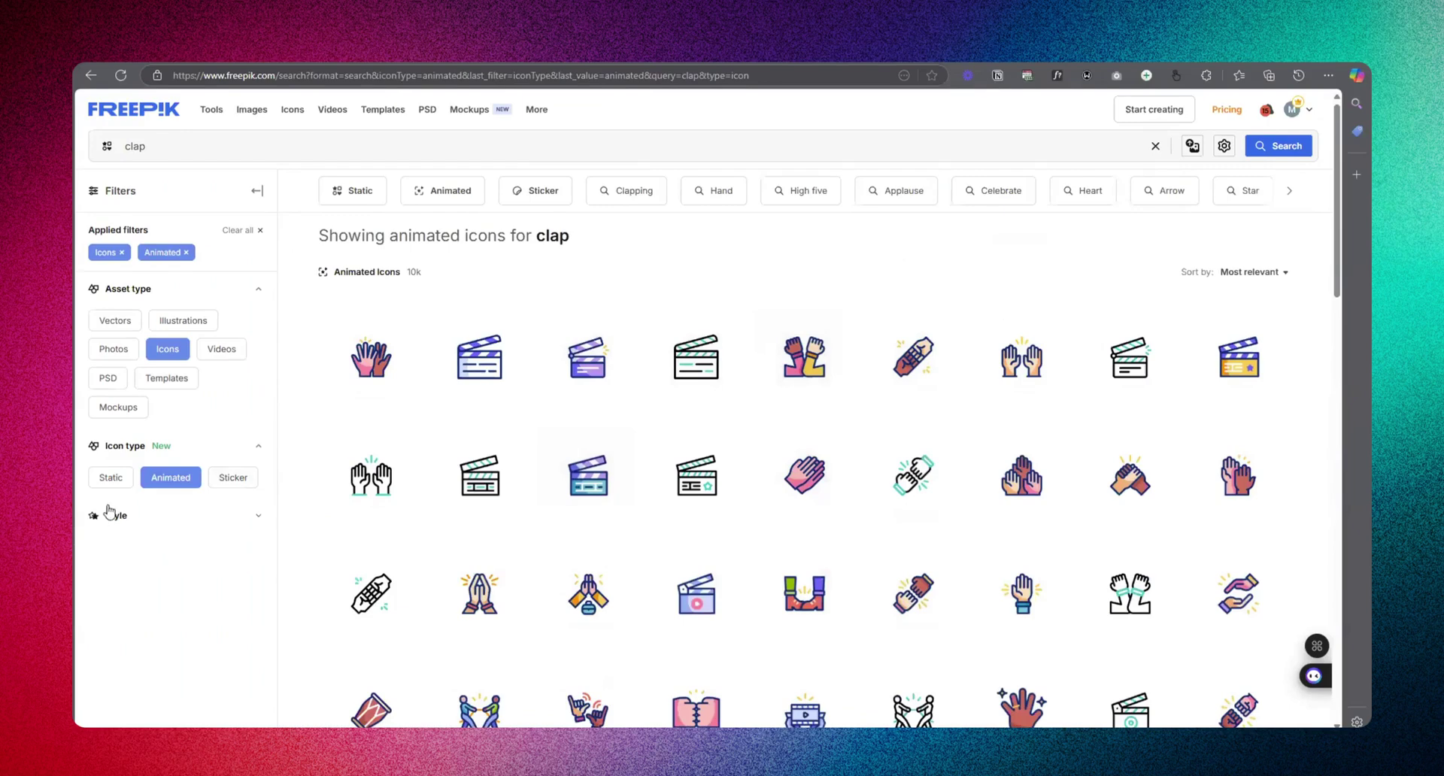
scroll(187, 579, "down", 2)
left_click(251, 475)
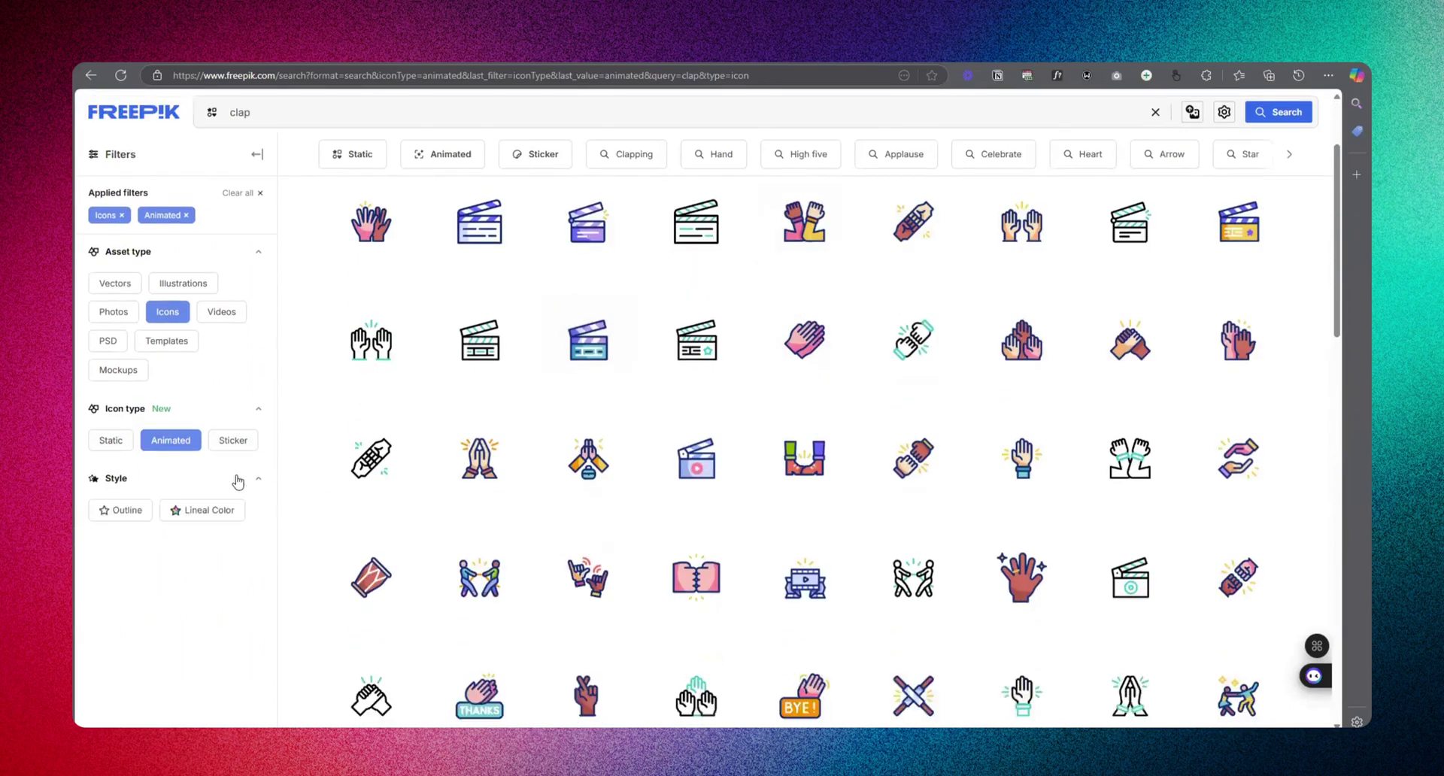
scroll(175, 496, "up", 2)
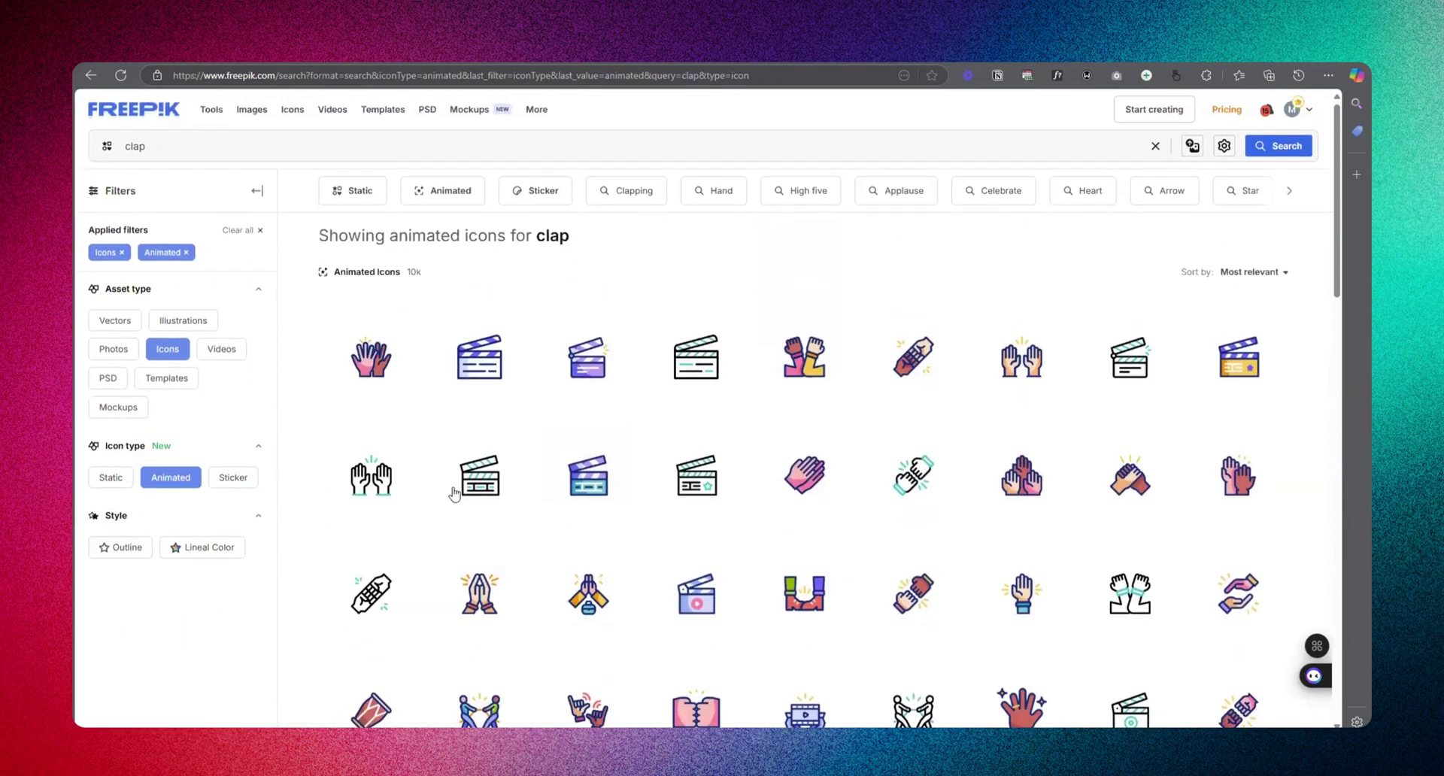
mouse_move(368, 361)
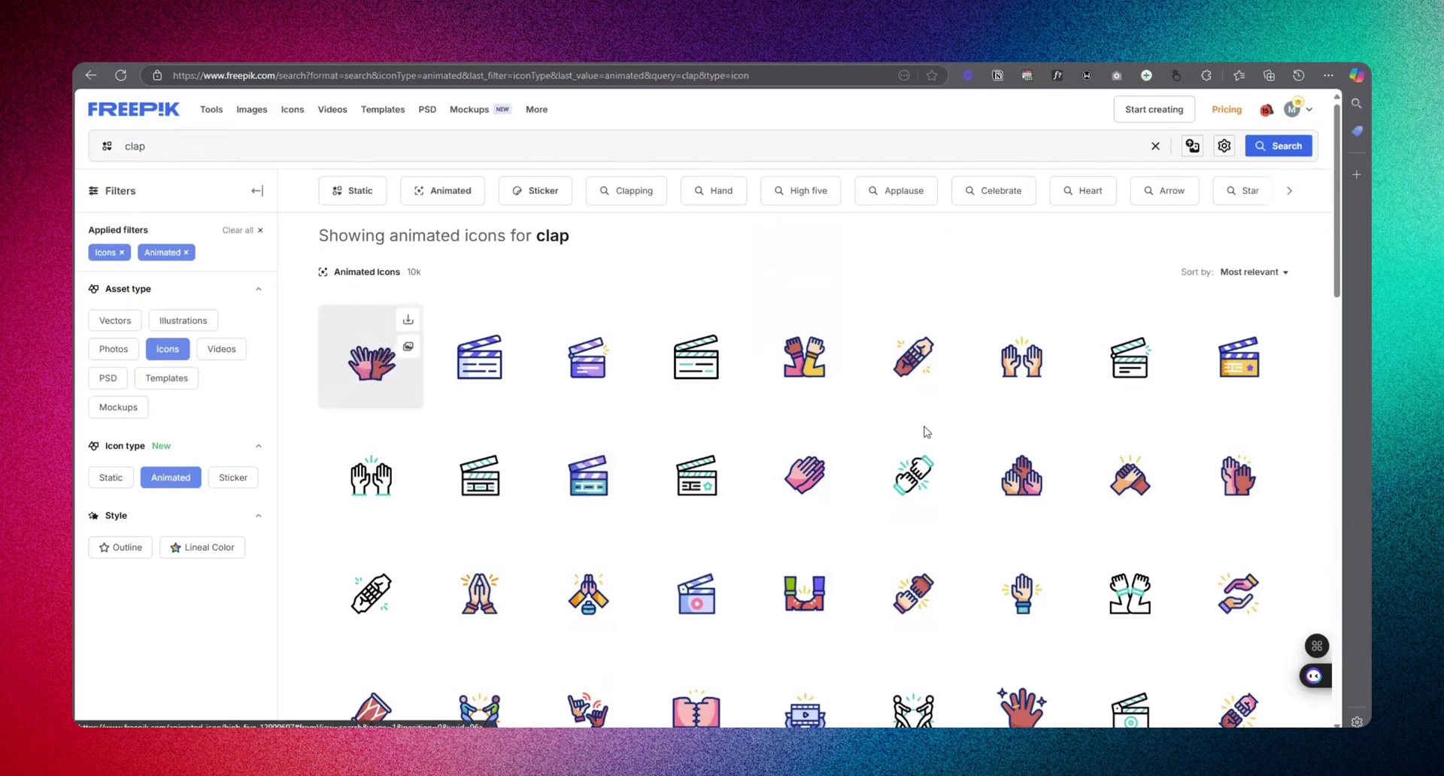
scroll(925, 431, "down", 3)
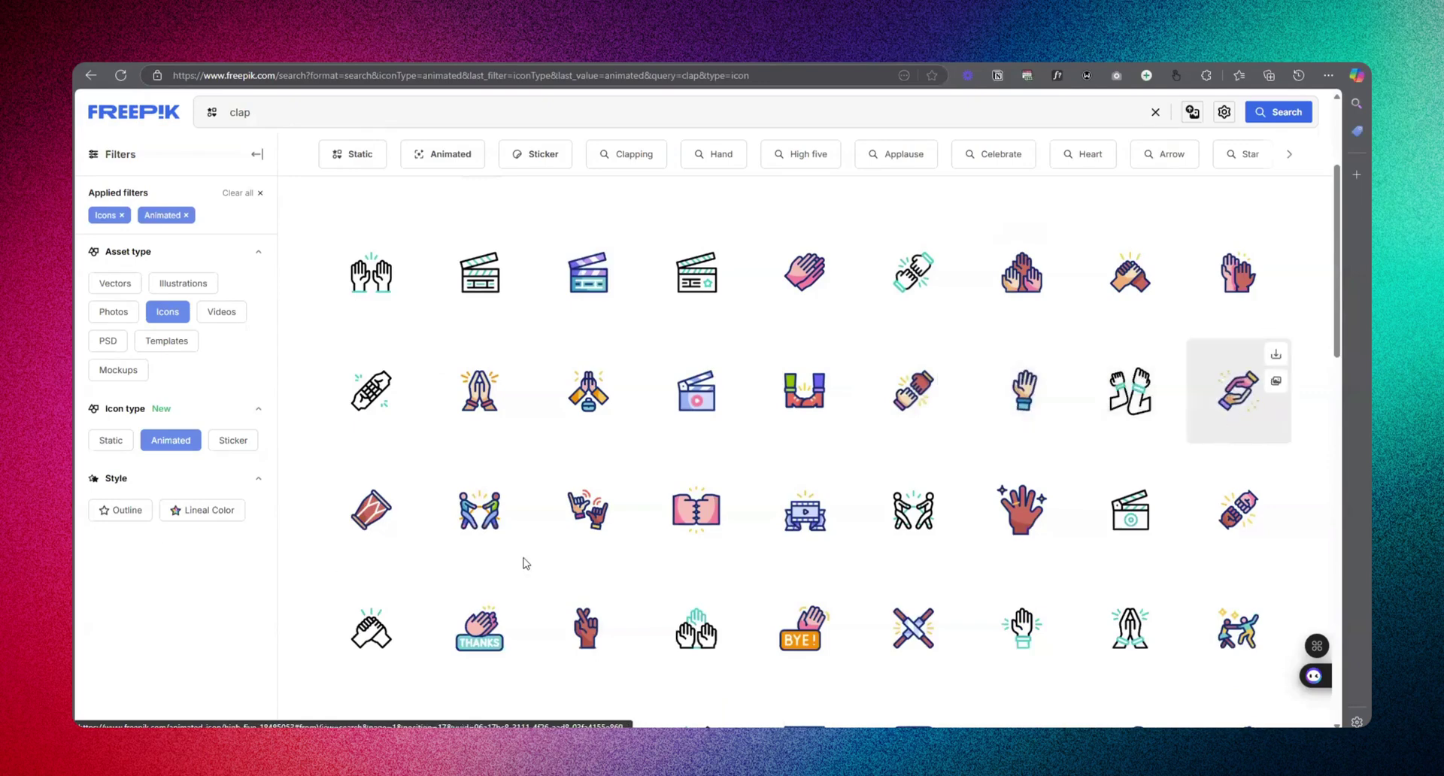
- Look at the download and copy options of the Protection animated icon, and return the clap results to static icons
left_click(1238, 390)
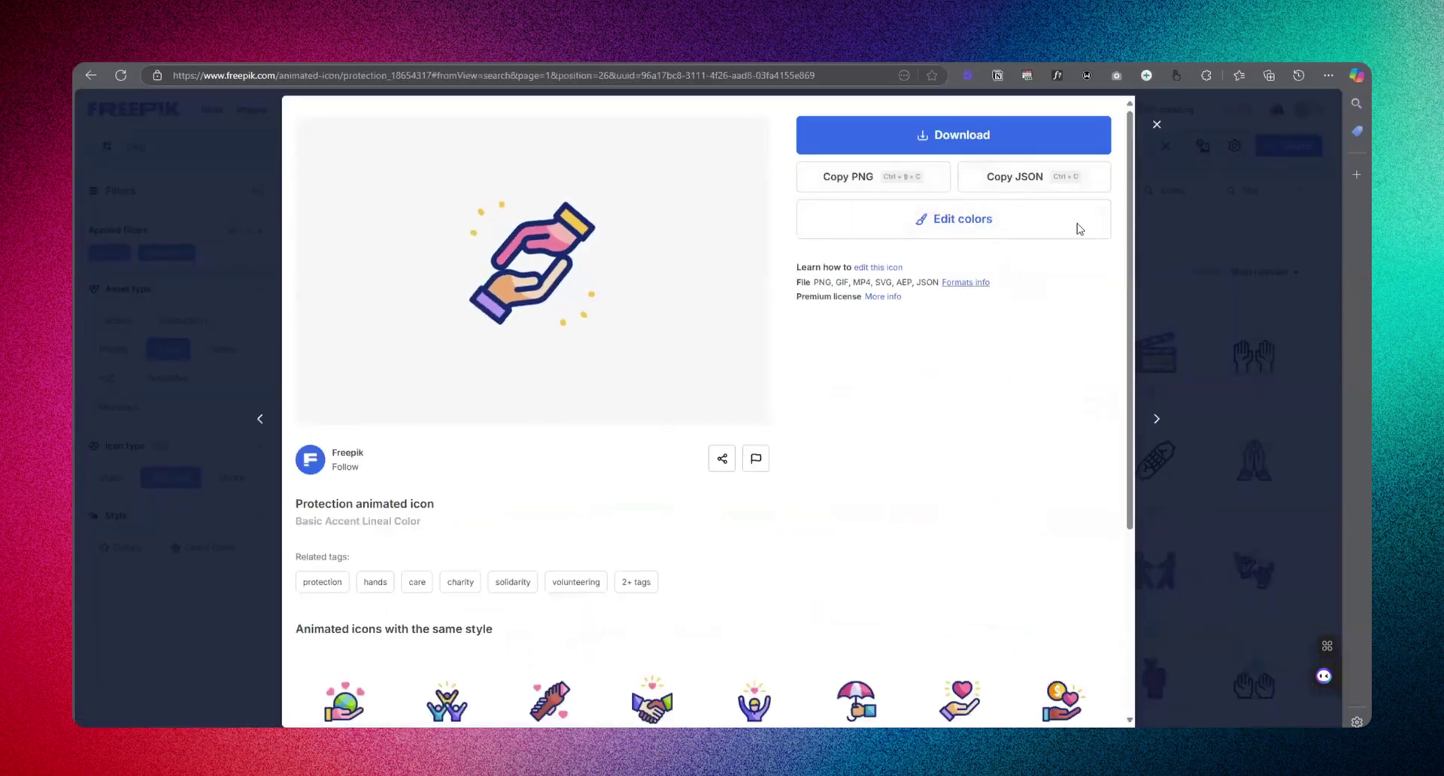
left_click(220, 535)
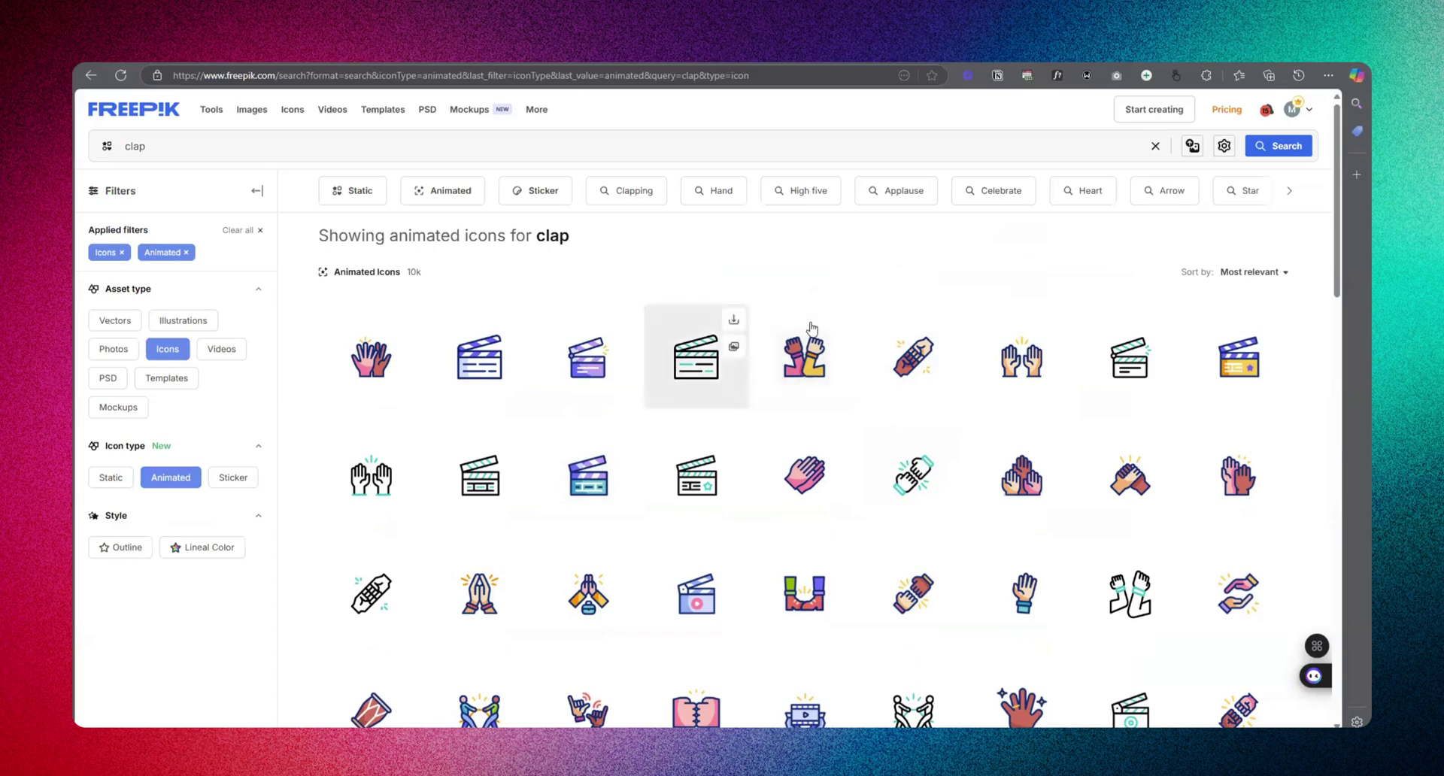
left_click(185, 253)
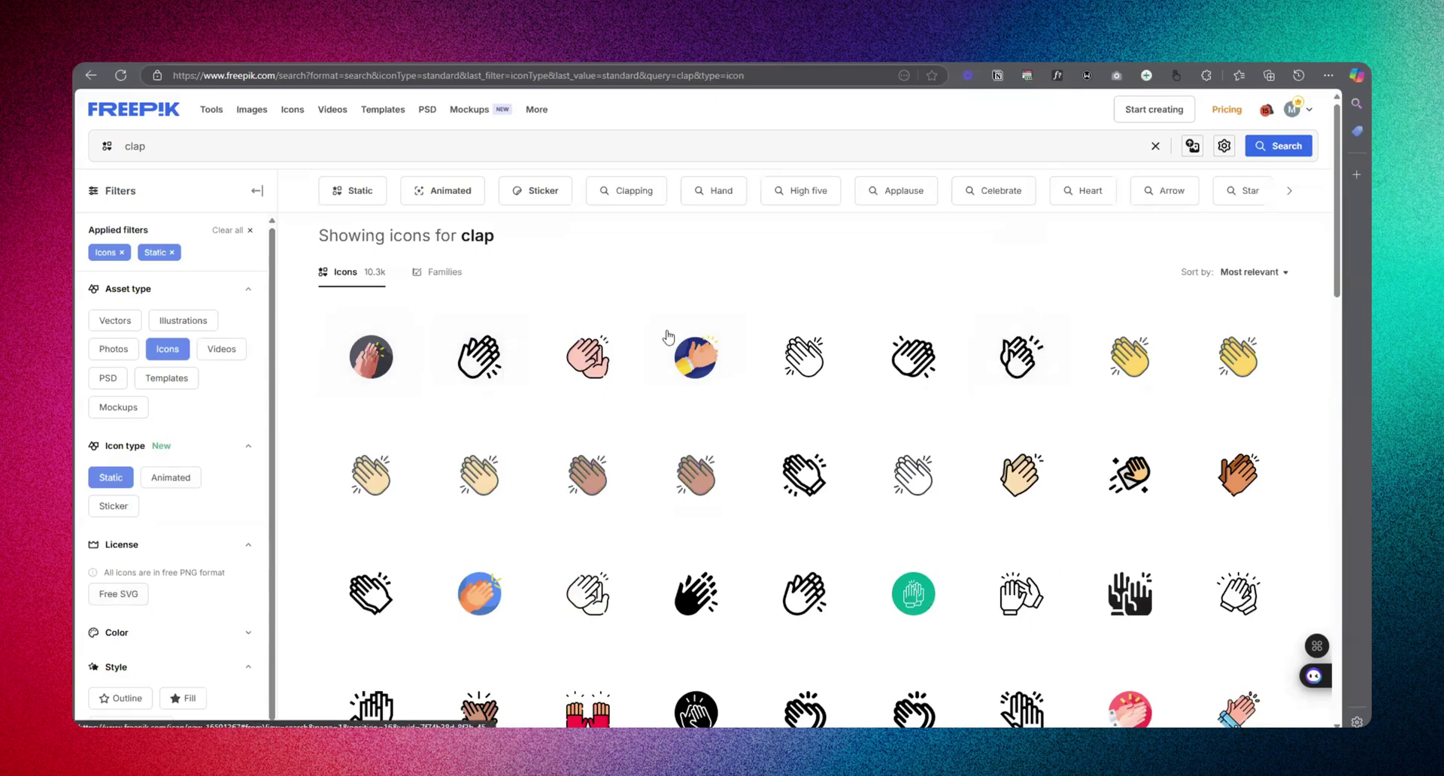
mouse_move(992, 343)
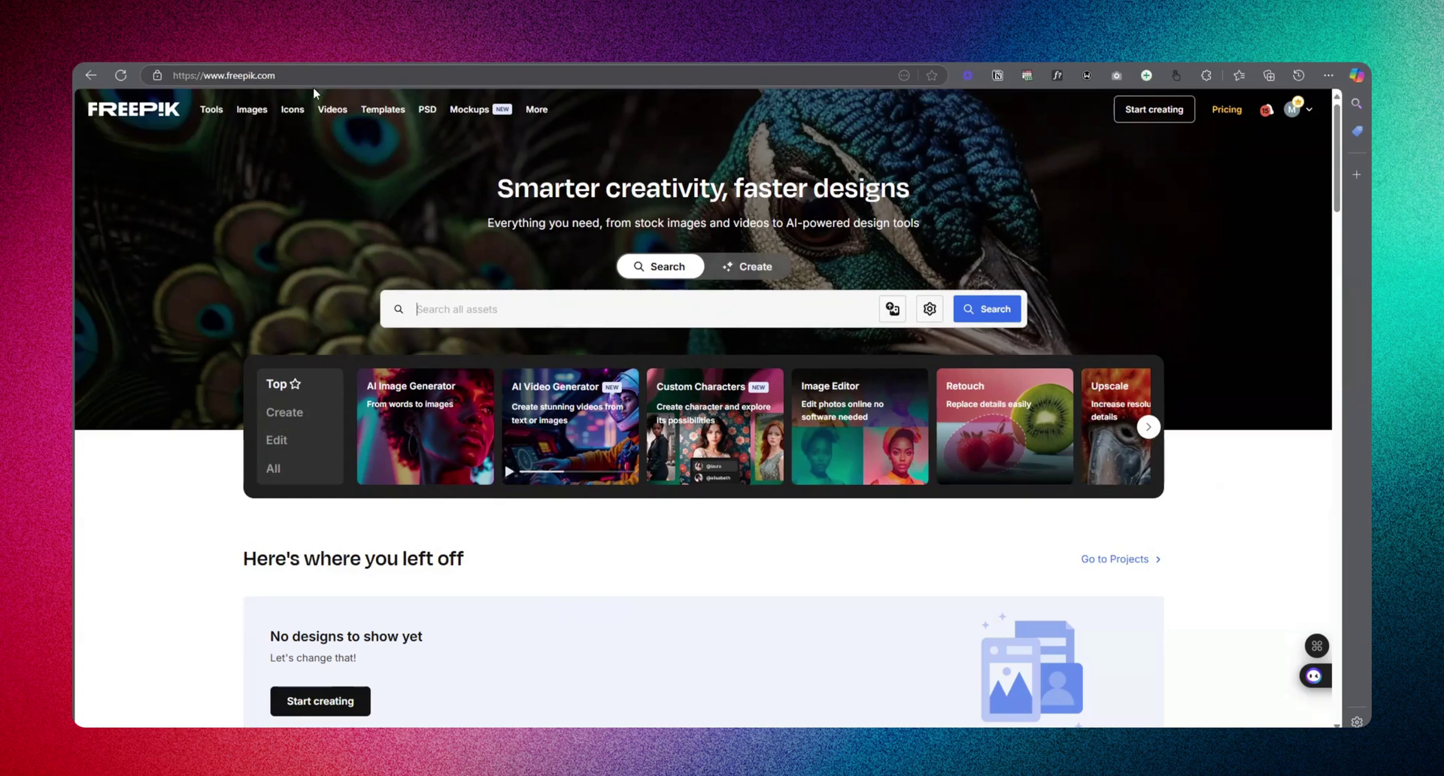
- From the Freepik homepage, open the AI Image Generator and generate images for "A beautiful couple eating at a 5 star hotel"
mouse_move(251, 109)
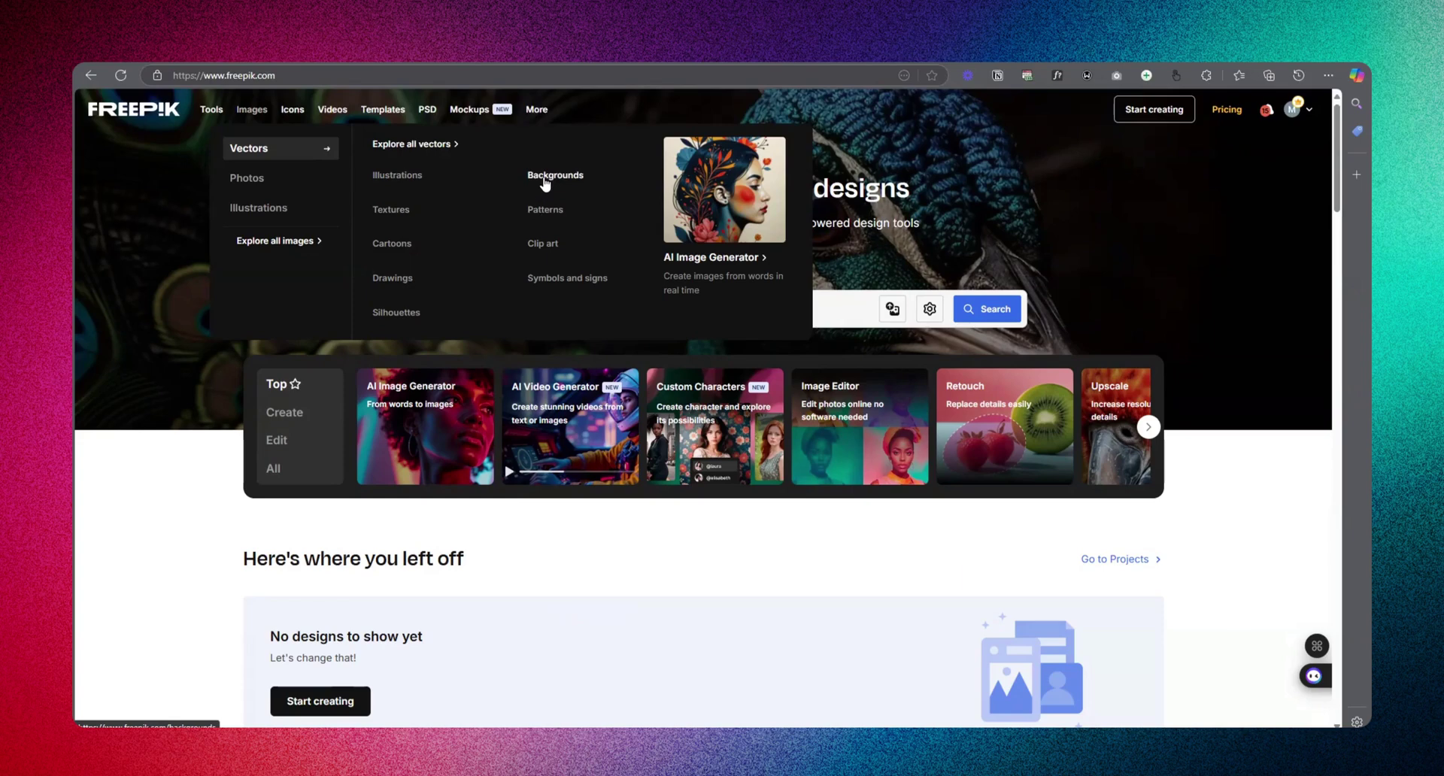
left_click(693, 263)
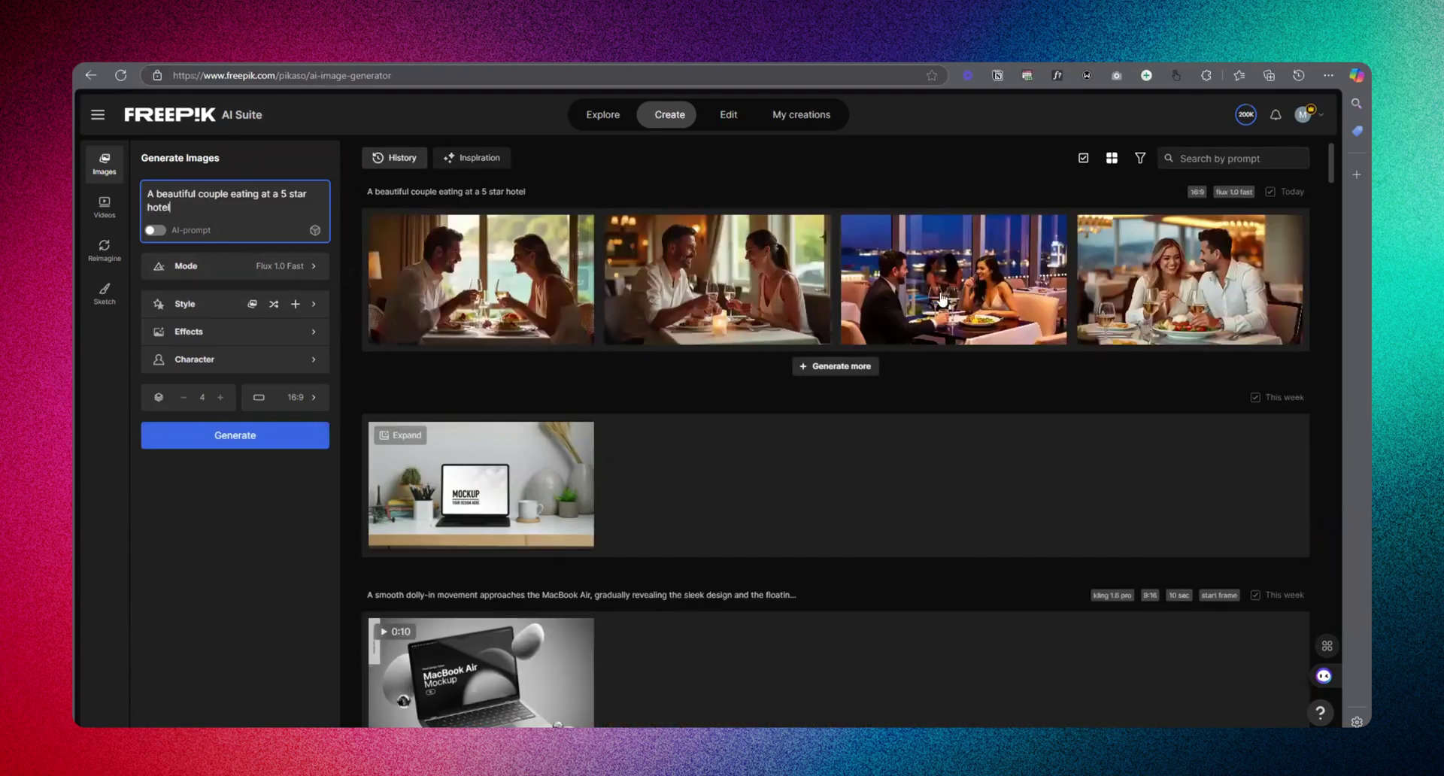
- View the four generated couple images at full size and compare the night-view version with the fourth one
left_click(513, 275)
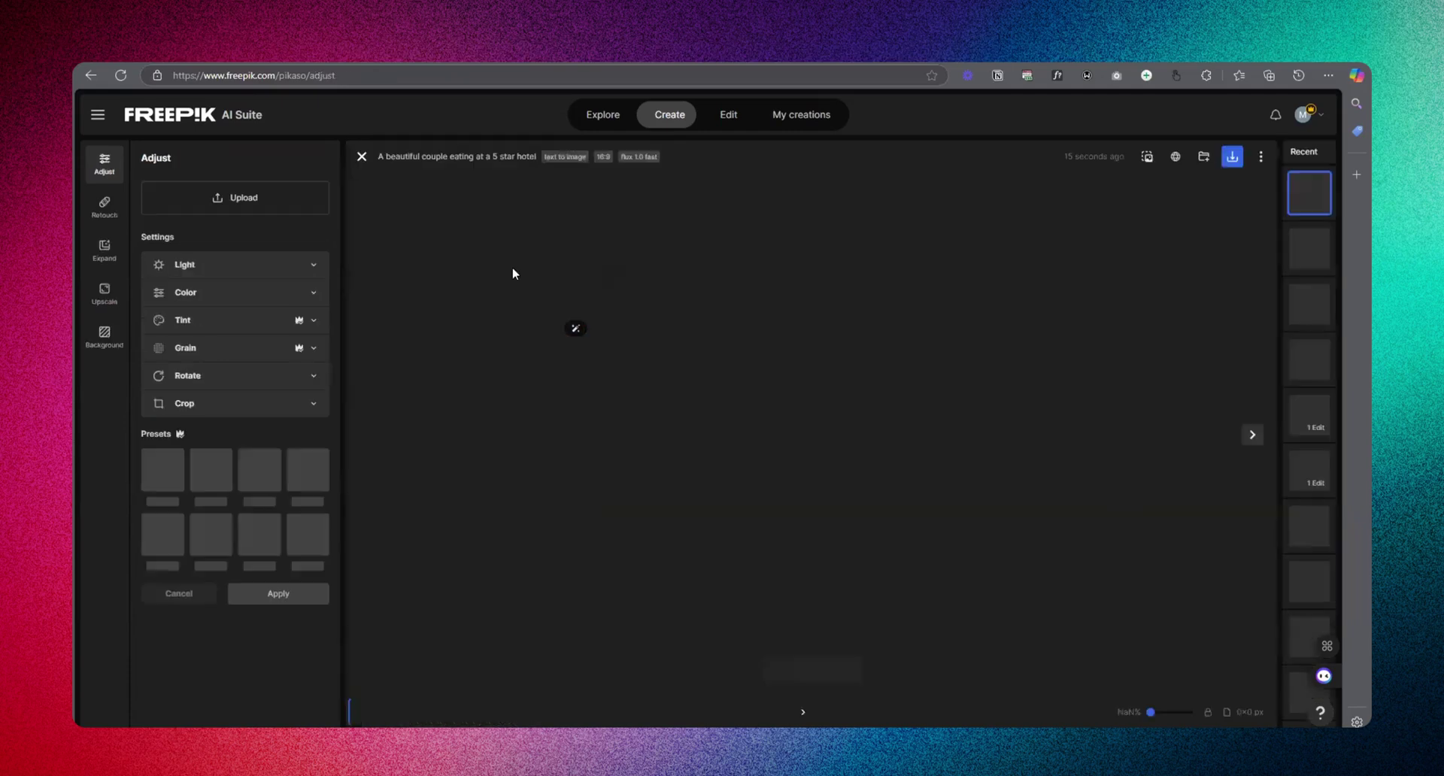
left_click(1309, 248)
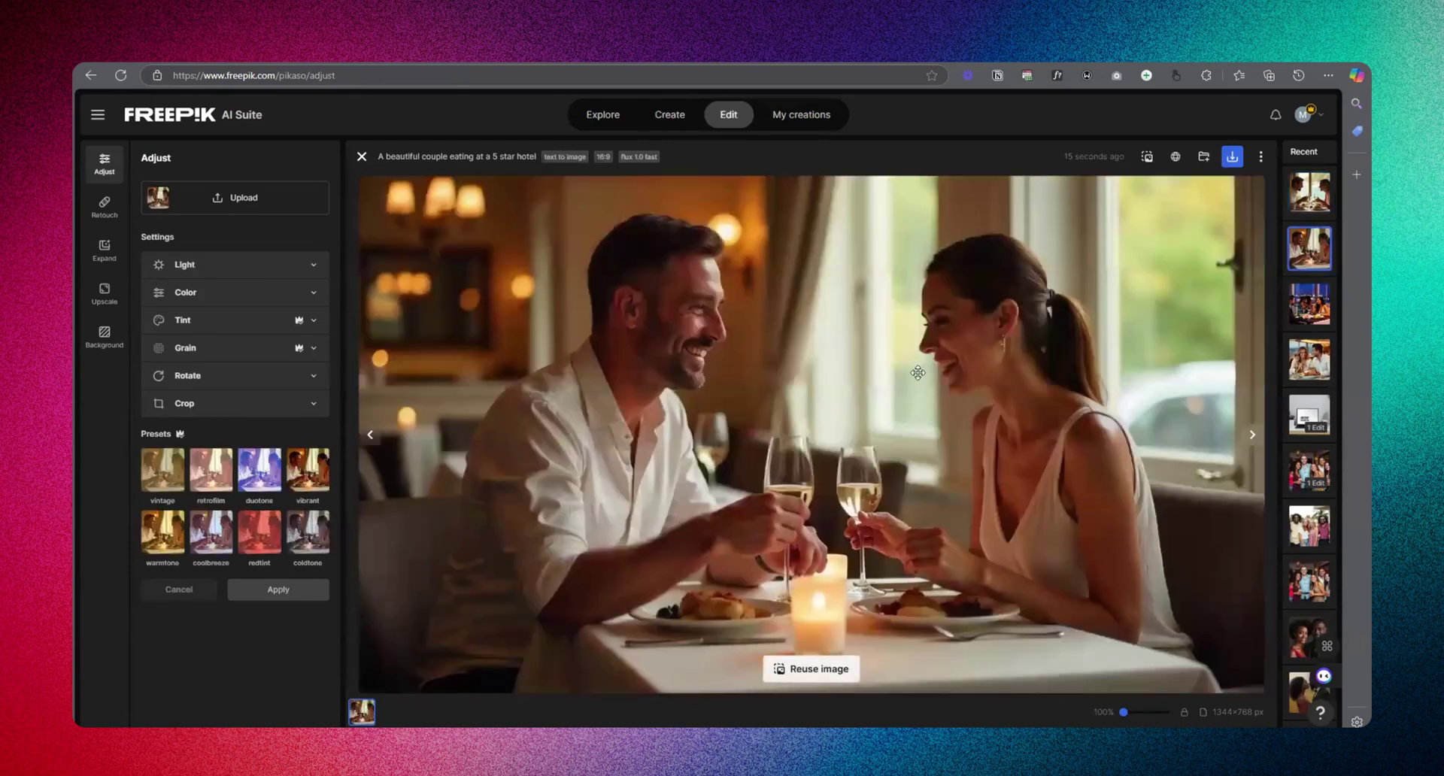
left_click(1312, 316)
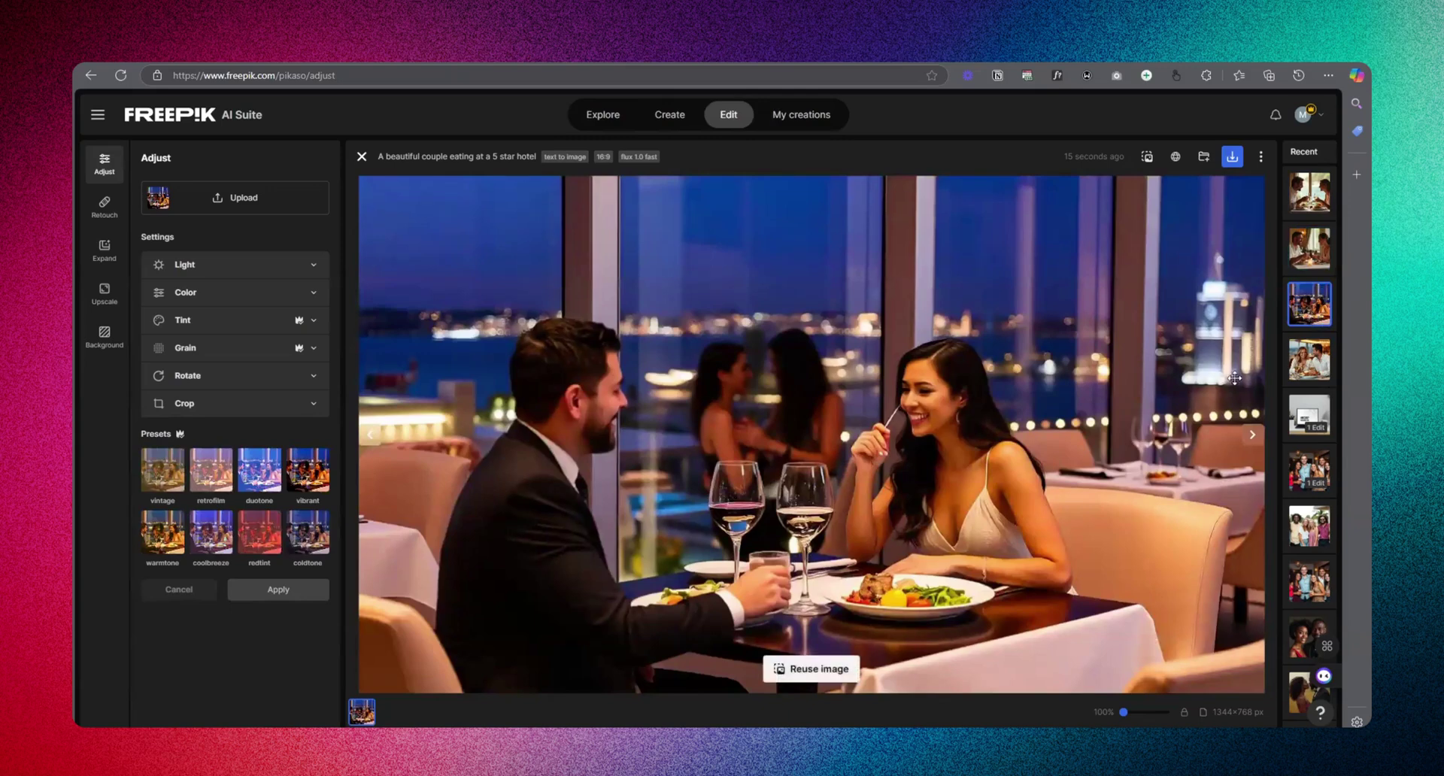
left_click(1305, 366)
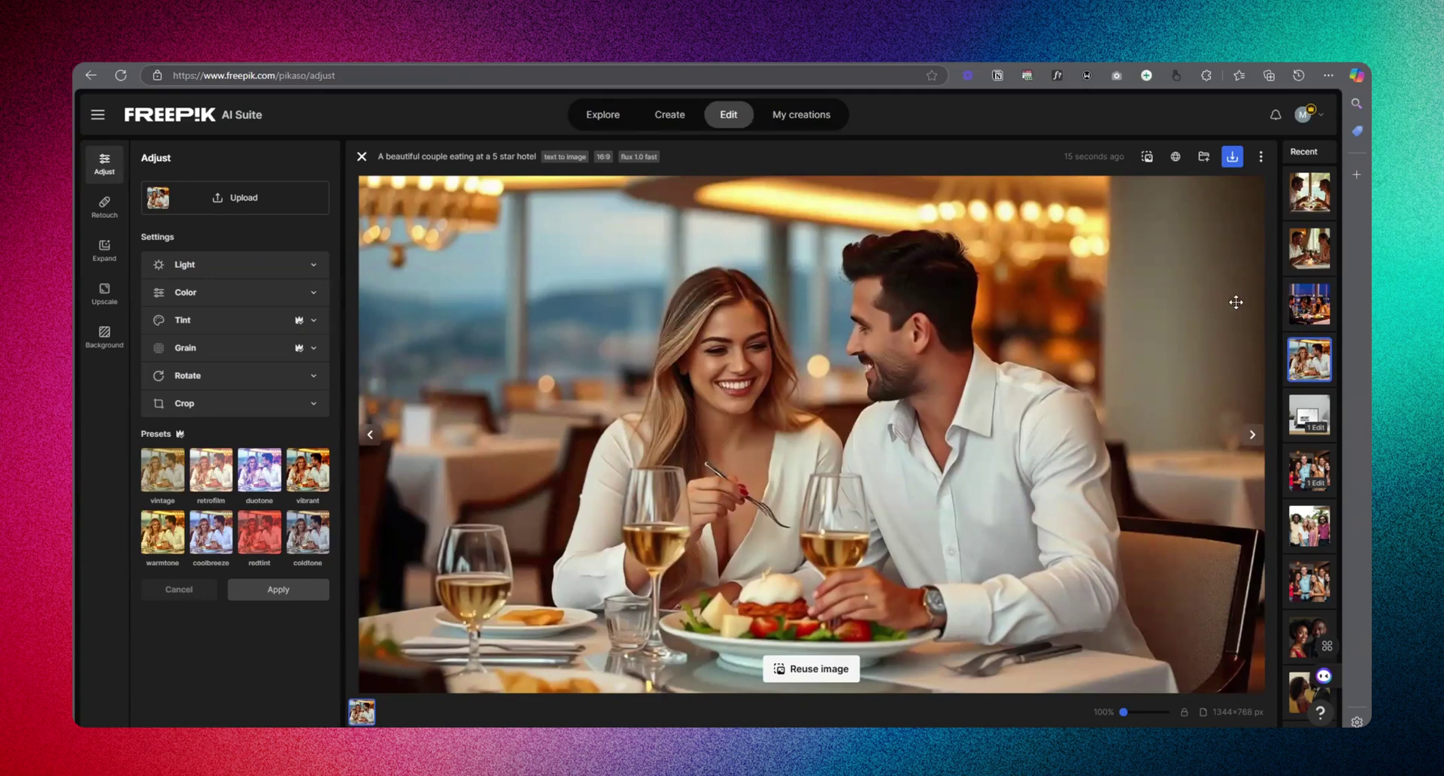
left_click(1305, 314)
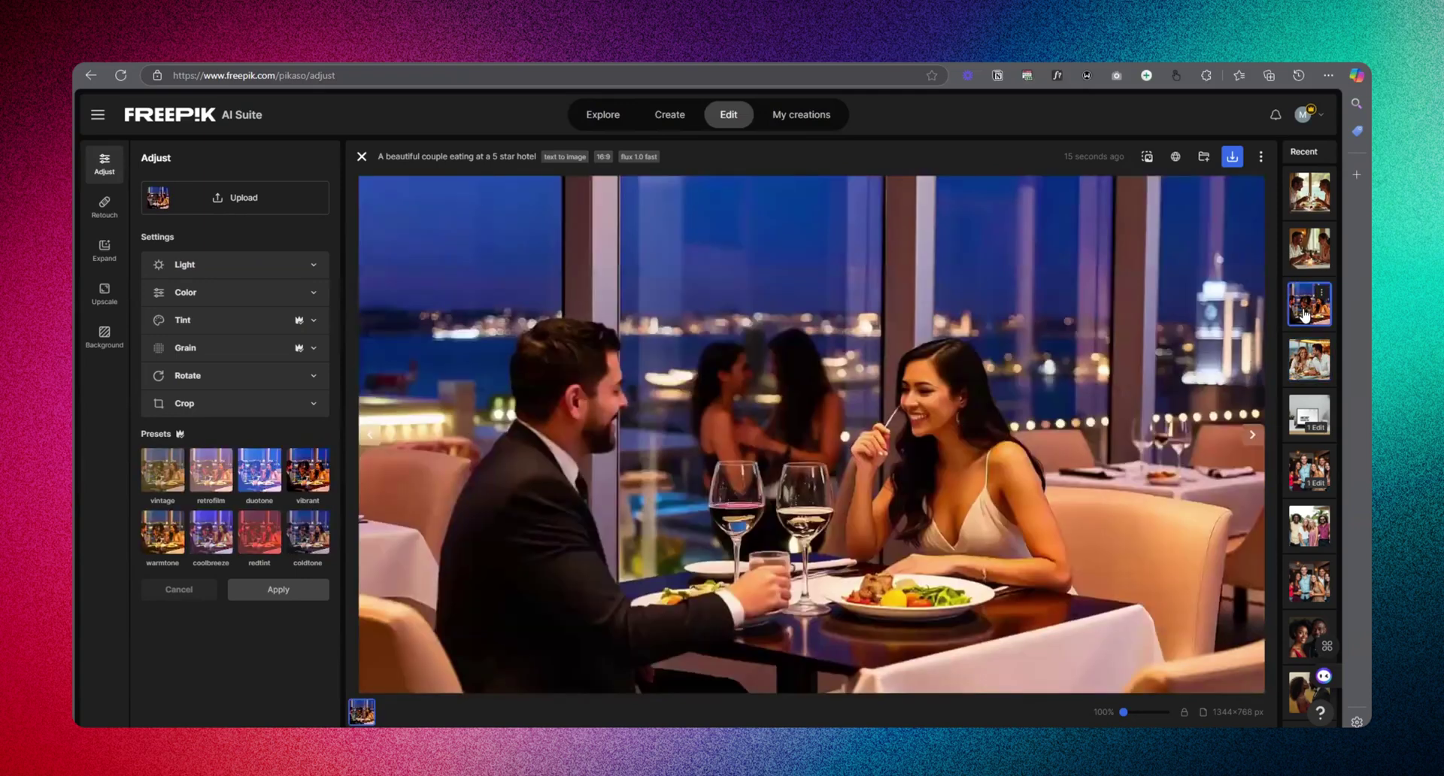
left_click(1310, 367)
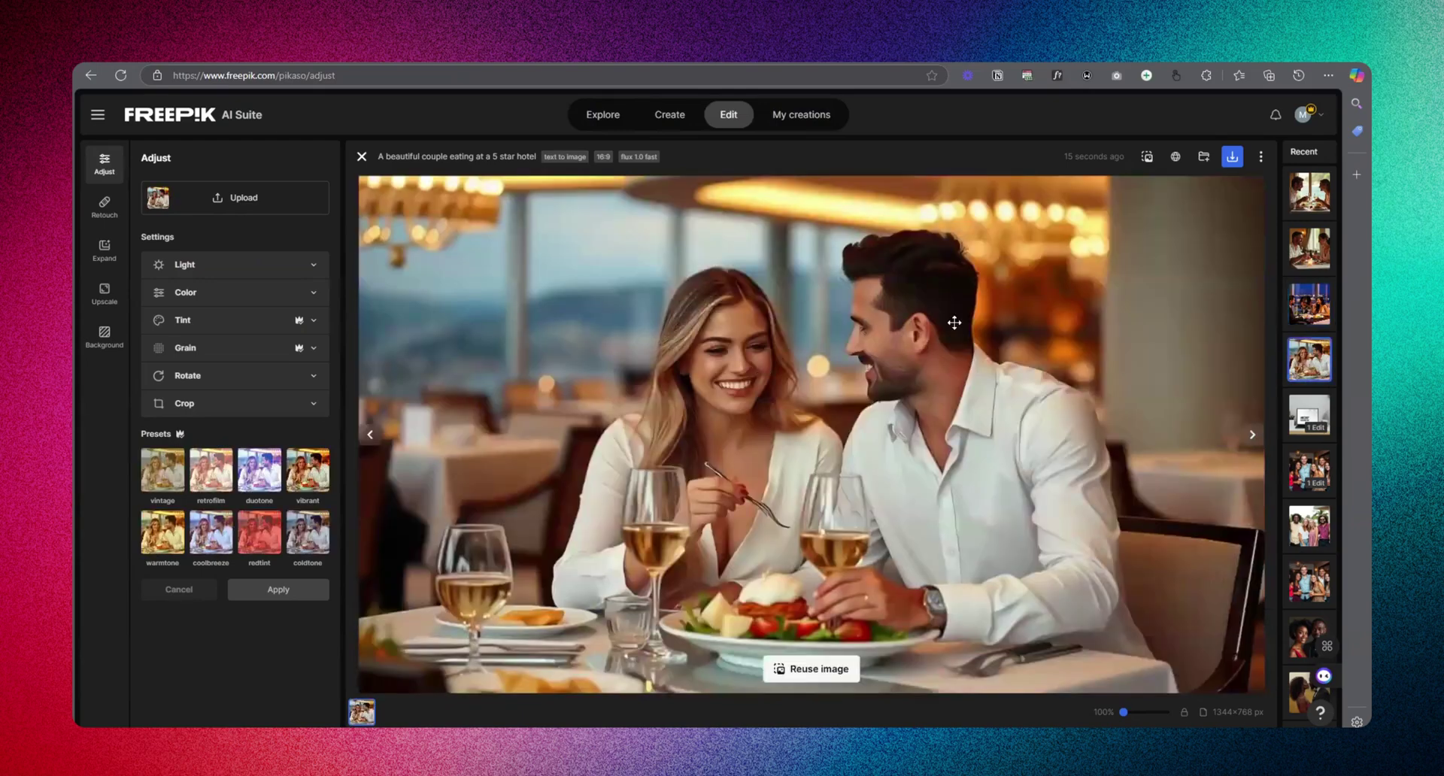
- Upscale the fourth couple image to 2k with the Standard image style and Subtle imagination
left_click(1230, 159)
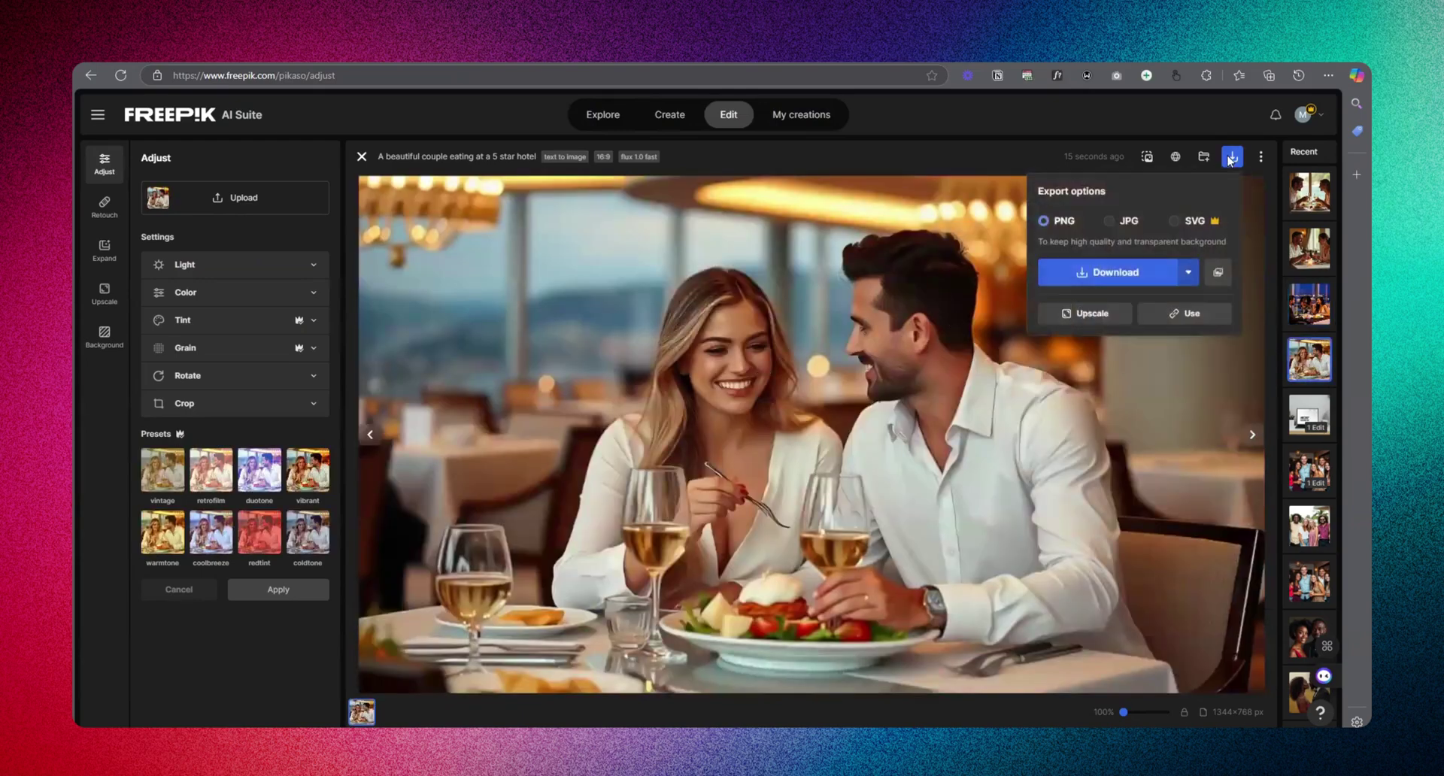
left_click(1084, 313)
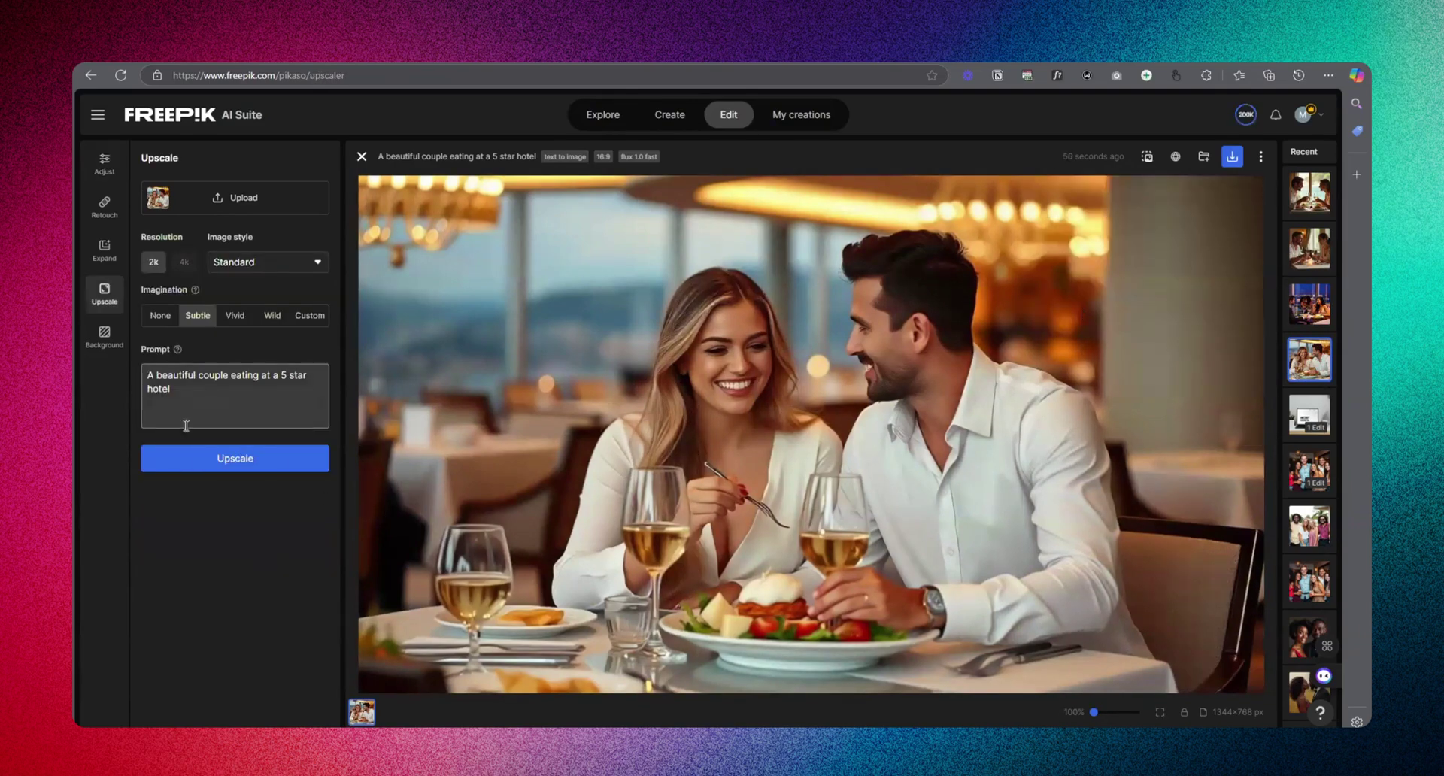
left_click(225, 469)
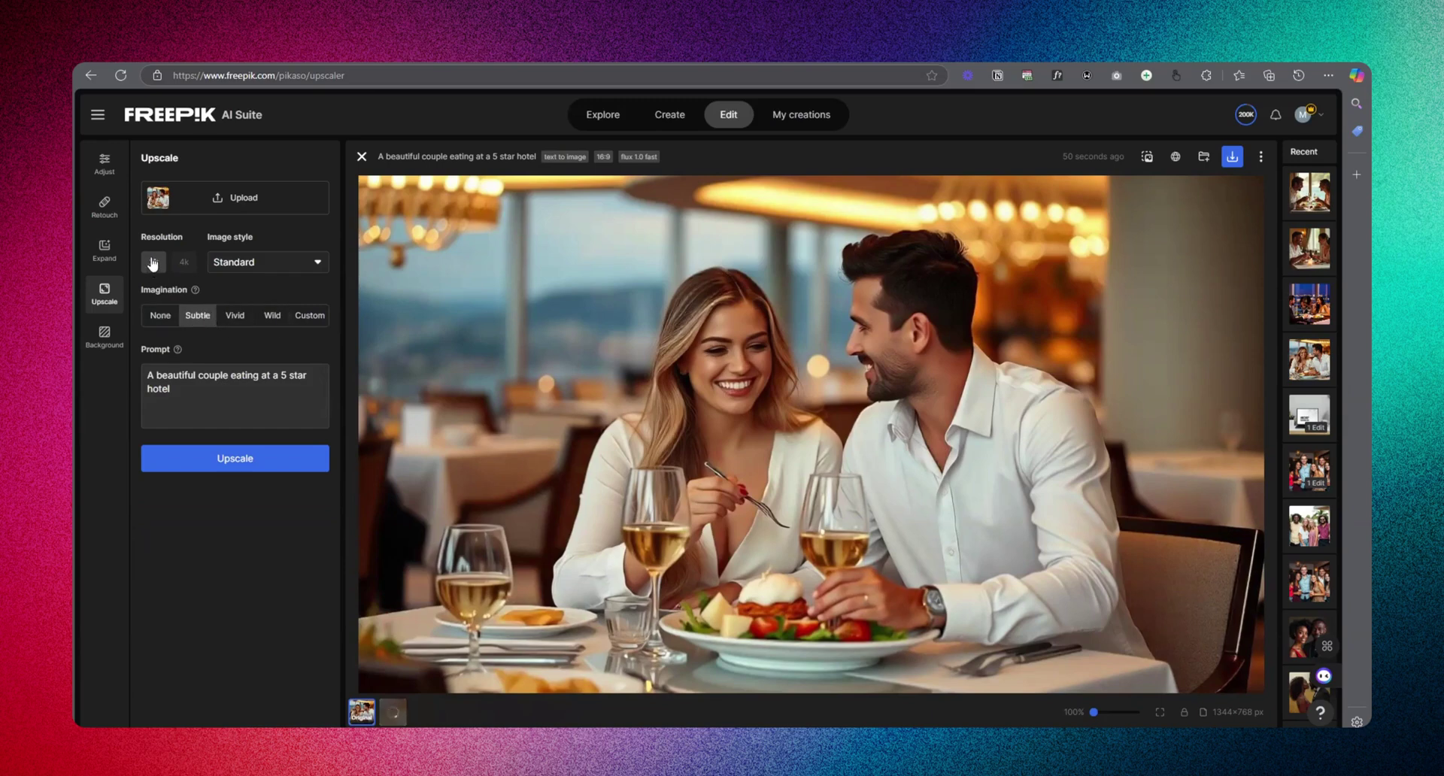
- Check the 4k resolution option, compare the upscaled couple image with the original using the before/after divider, and close the editor
mouse_move(185, 261)
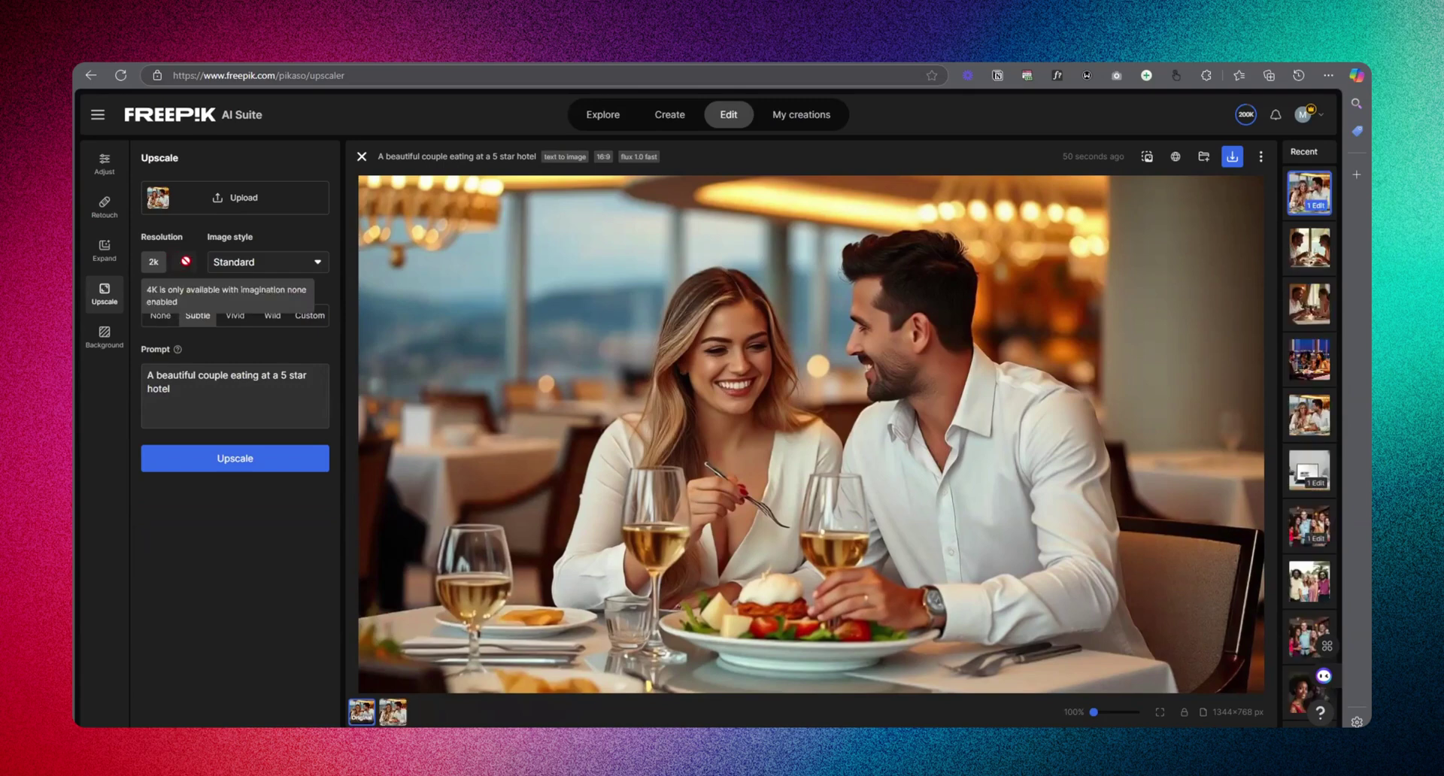
left_click(393, 711)
left_click_drag(558, 421, 482, 430)
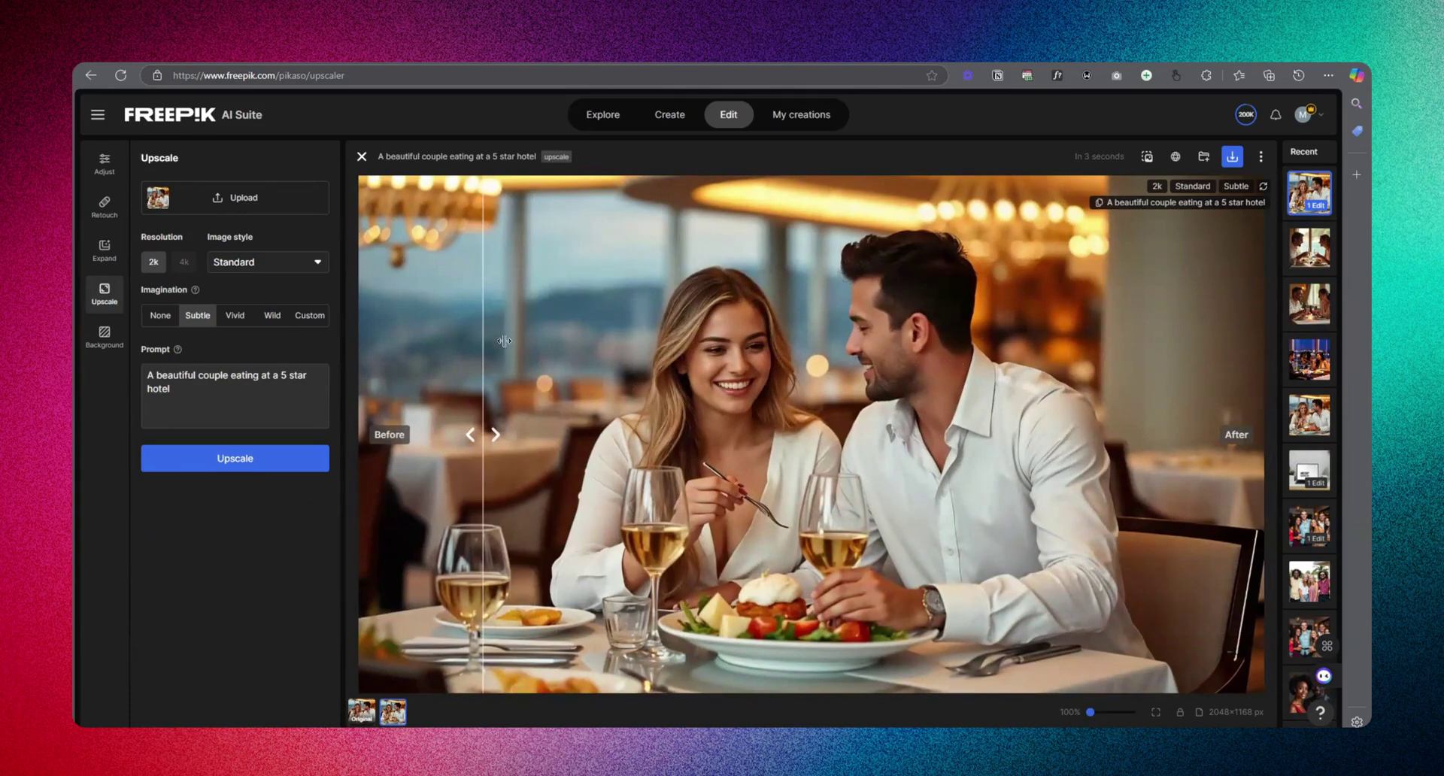
left_click_drag(482, 337, 376, 434)
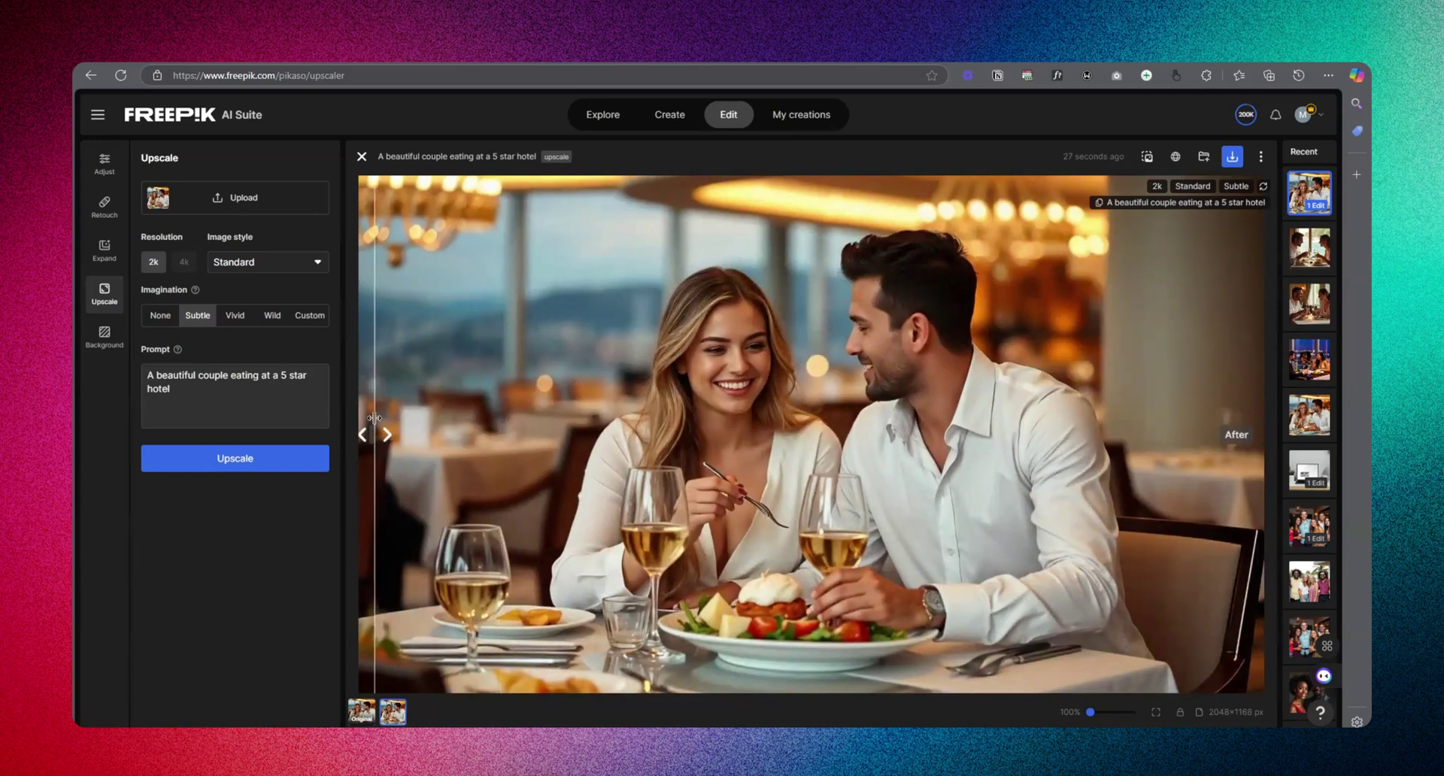
left_click_drag(453, 424, 556, 424)
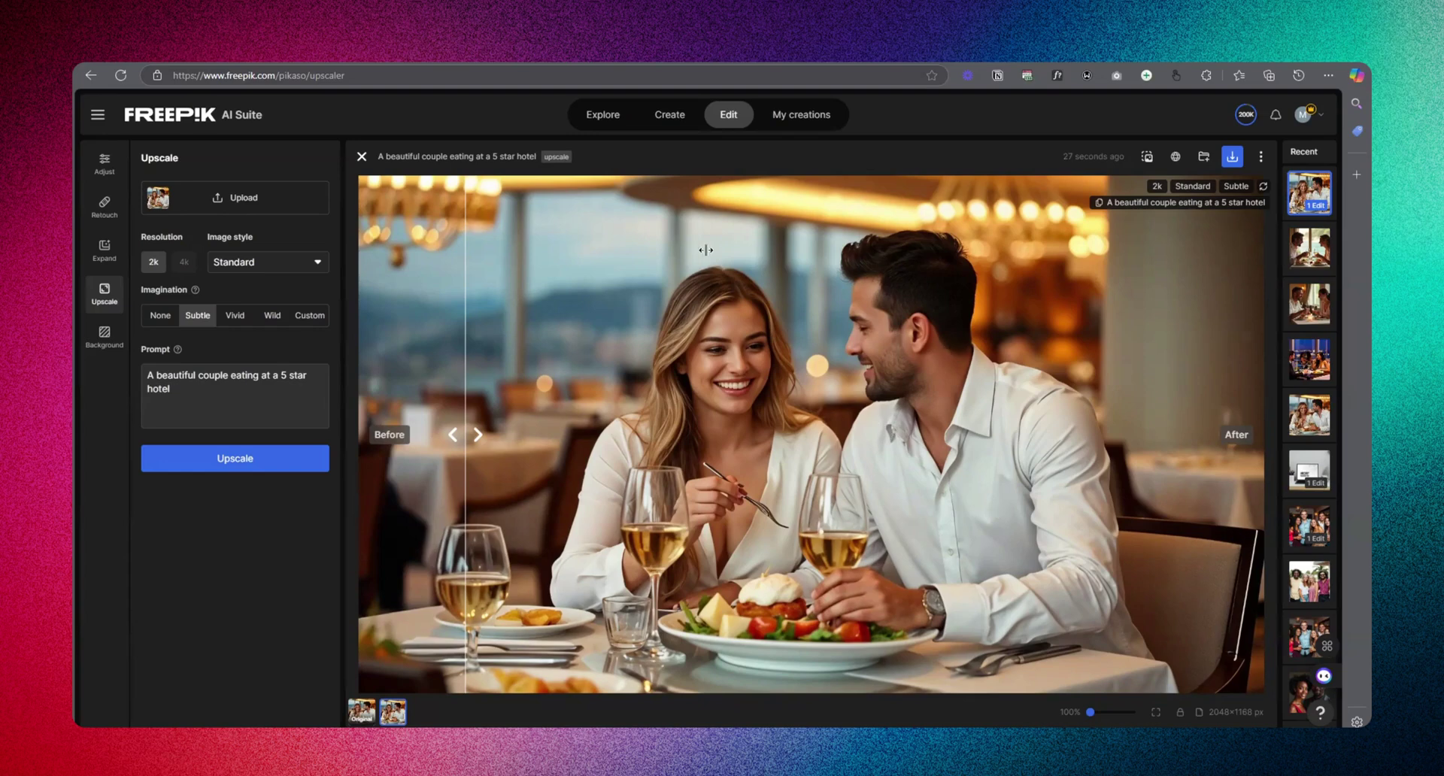
left_click(361, 156)
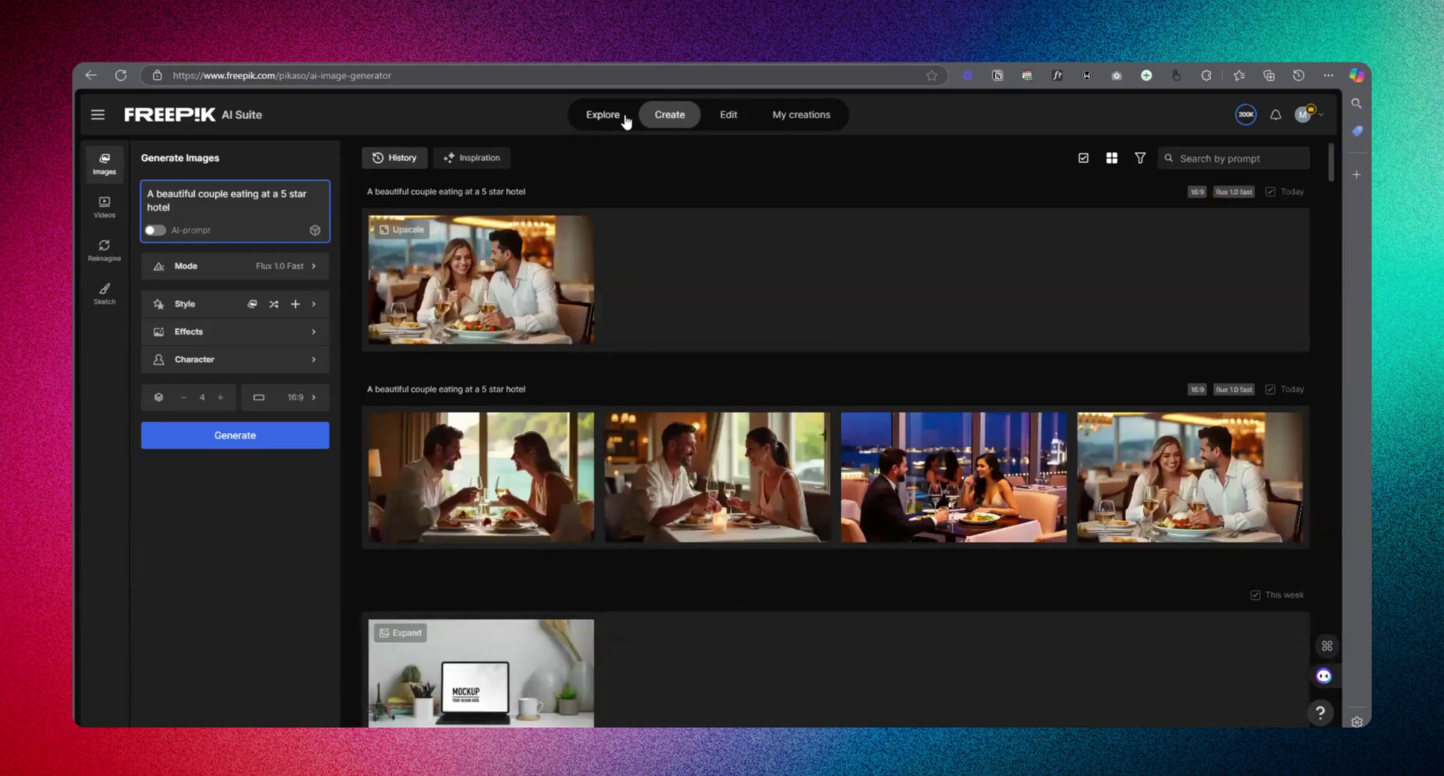
- View the AI Suite's Explore page limited to the Create tools and open the Generate images tool
left_click(147, 121)
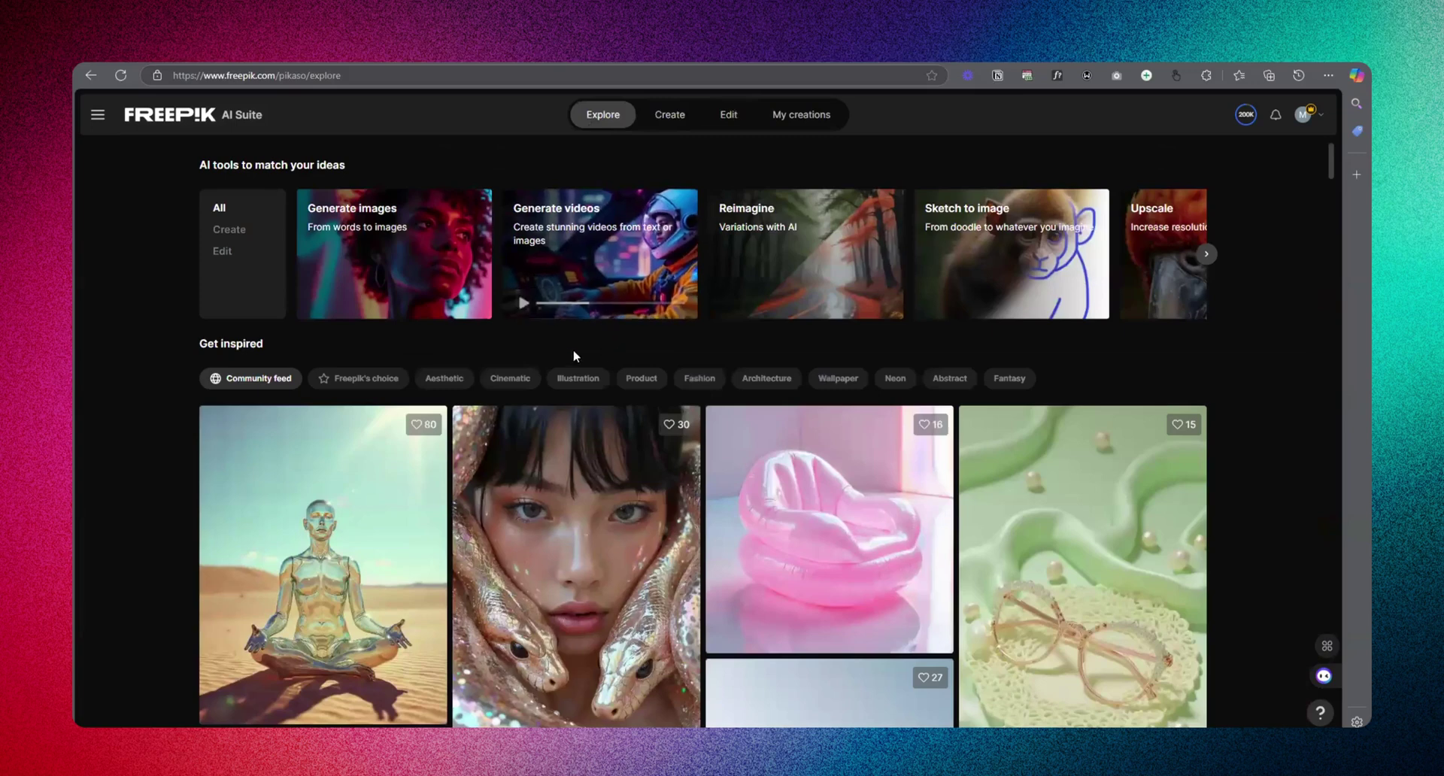
left_click(238, 233)
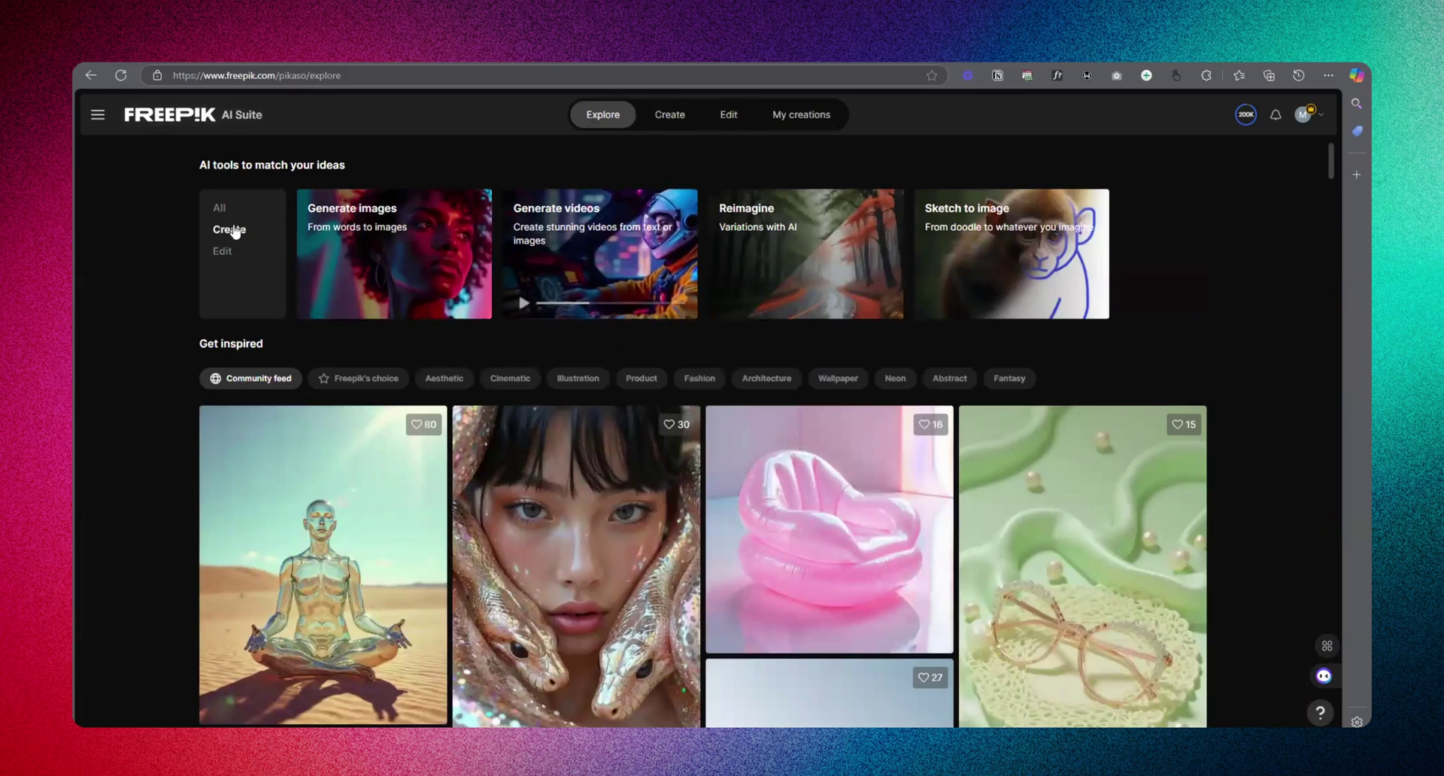
left_click(418, 230)
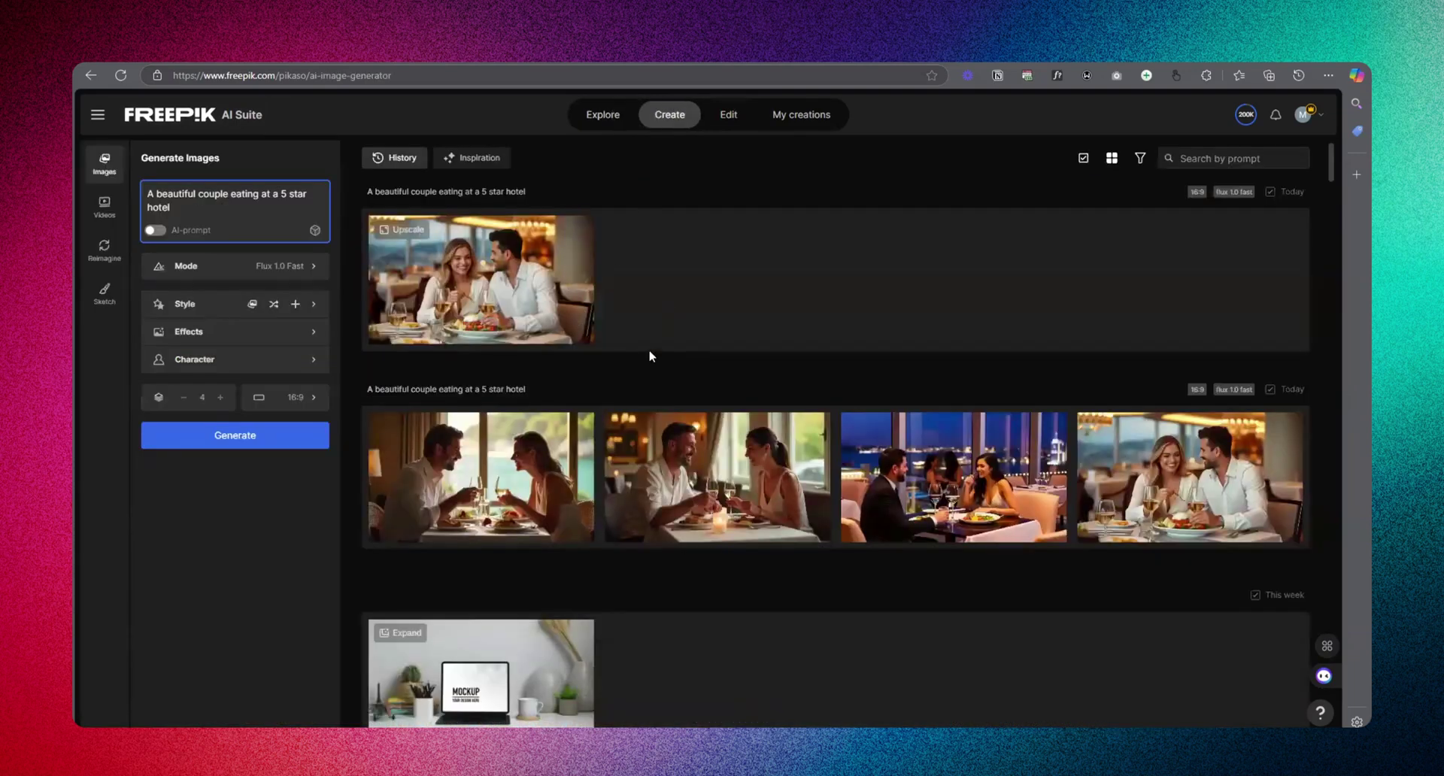
- Look through the generation history and open the MacBook Air mockup video
scroll(673, 596, "down", 3)
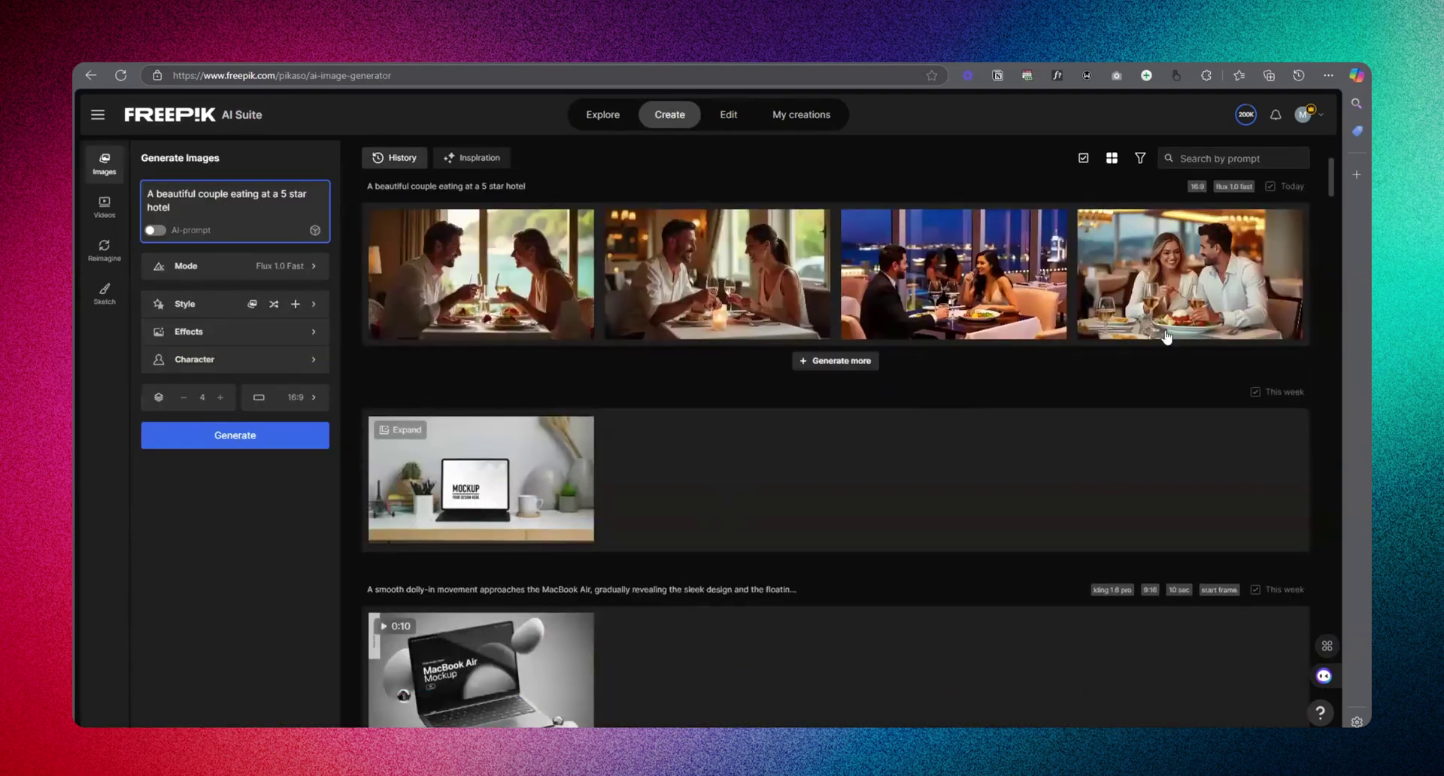
scroll(812, 496, "down", 3)
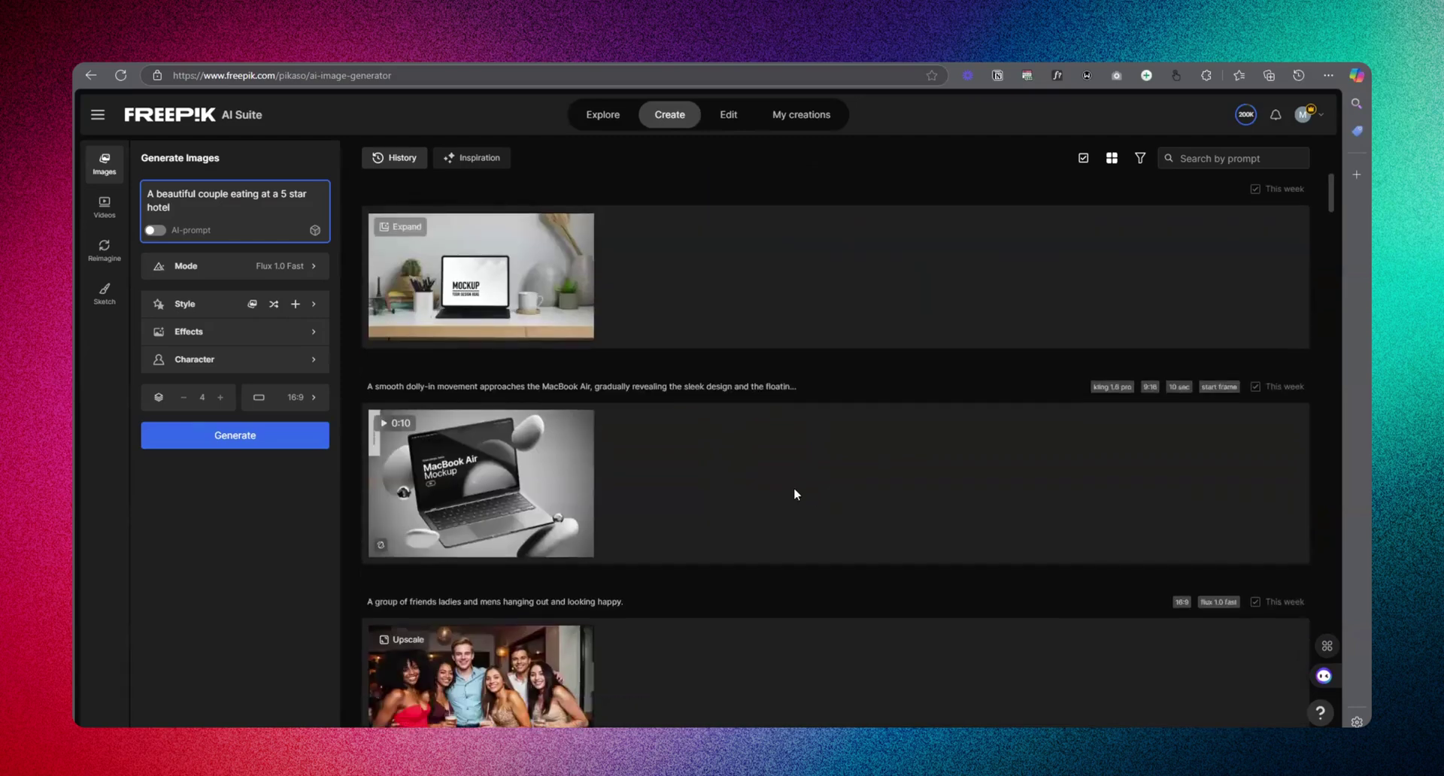
left_click(452, 481)
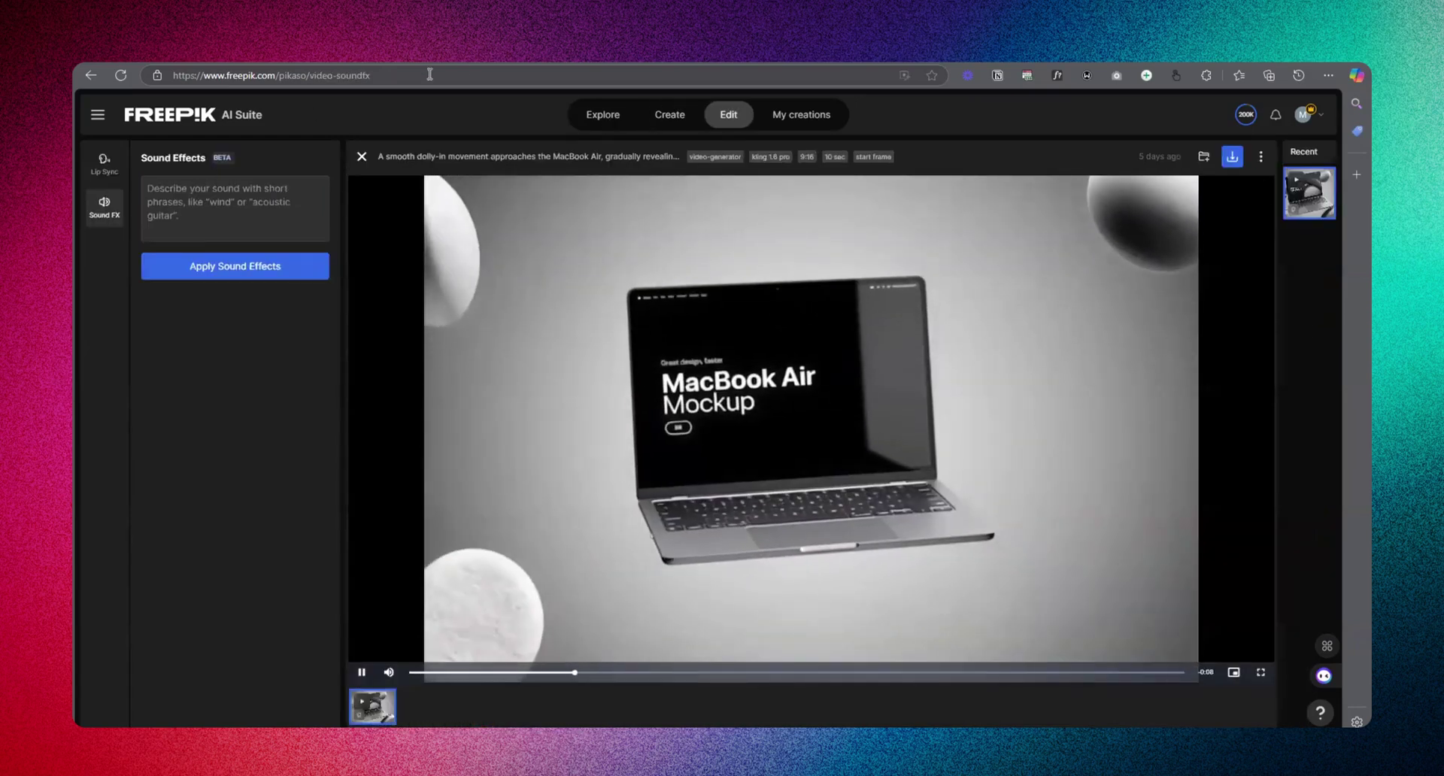
- Open freepik.com in a new browser tab
key("ctrl+t")
type("freepik.com")
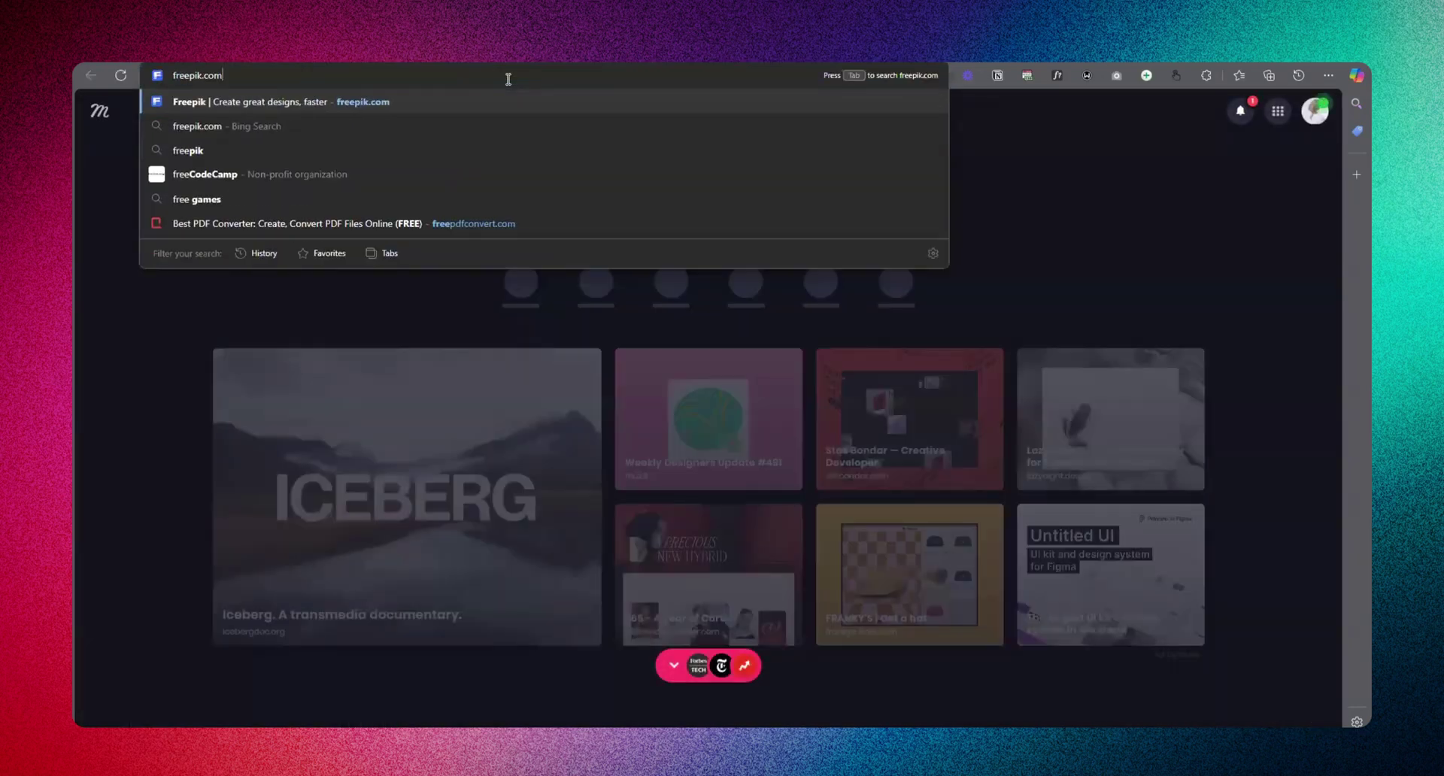
key("Return")
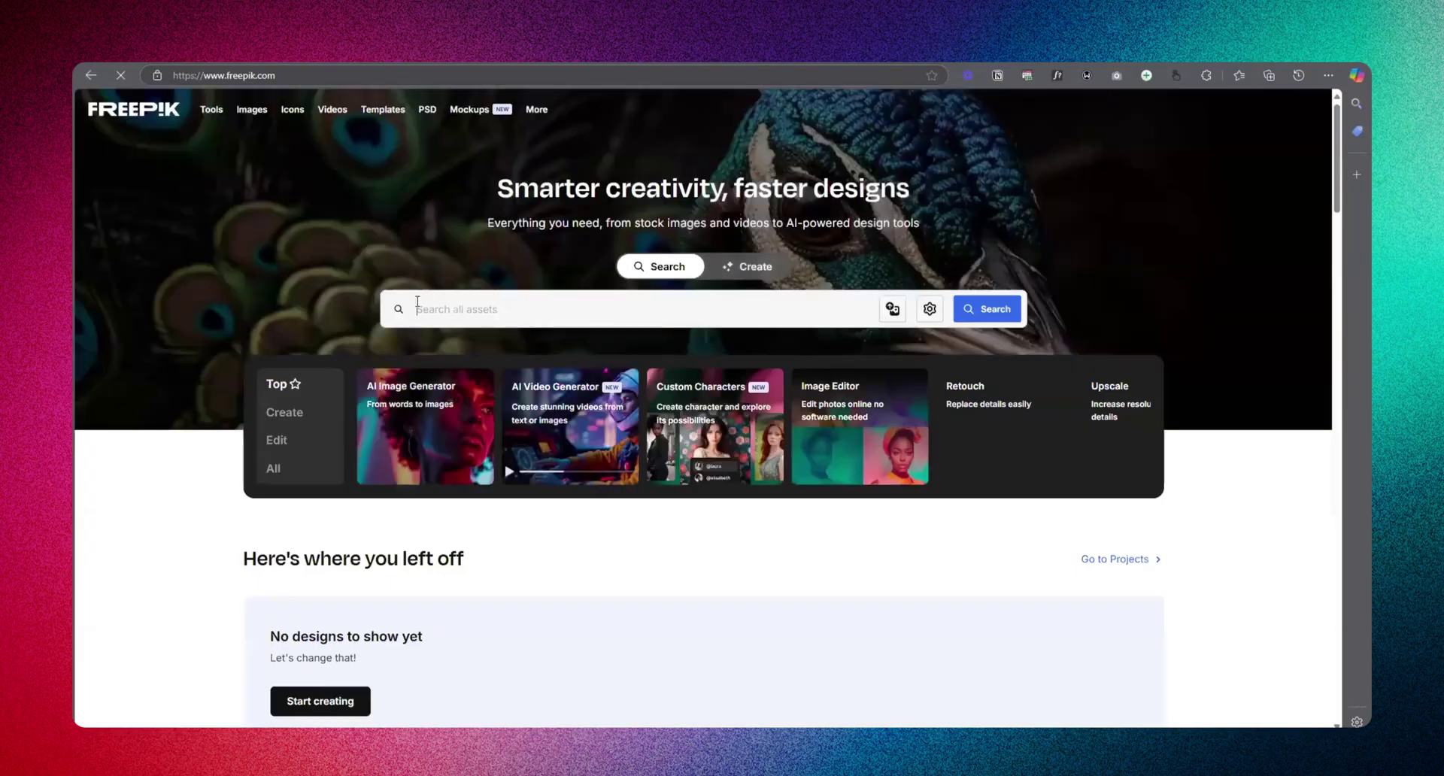
- Search all Freepik assets for "laptop mockups"
scroll(575, 163, "down", 3)
left_click(546, 106)
type("mock")
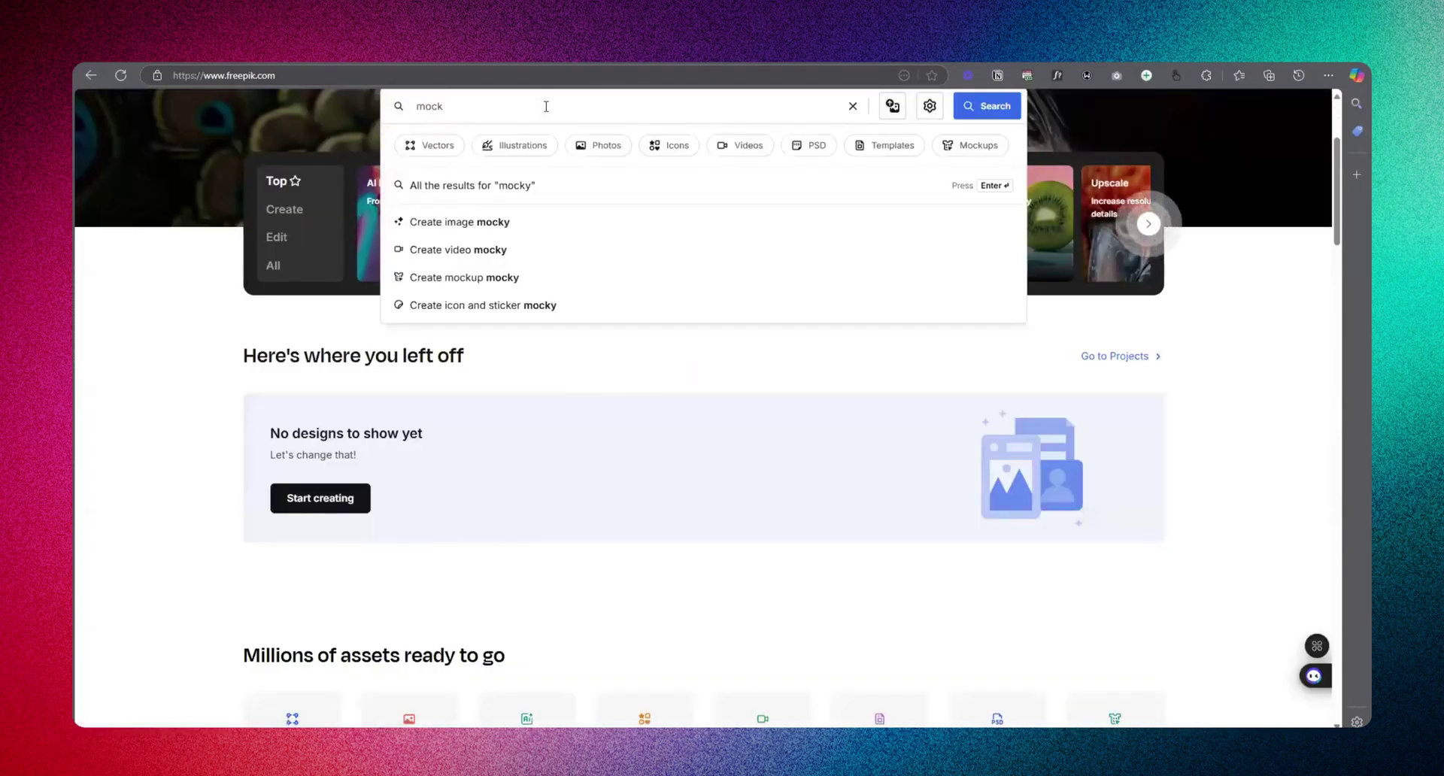
type("ups")
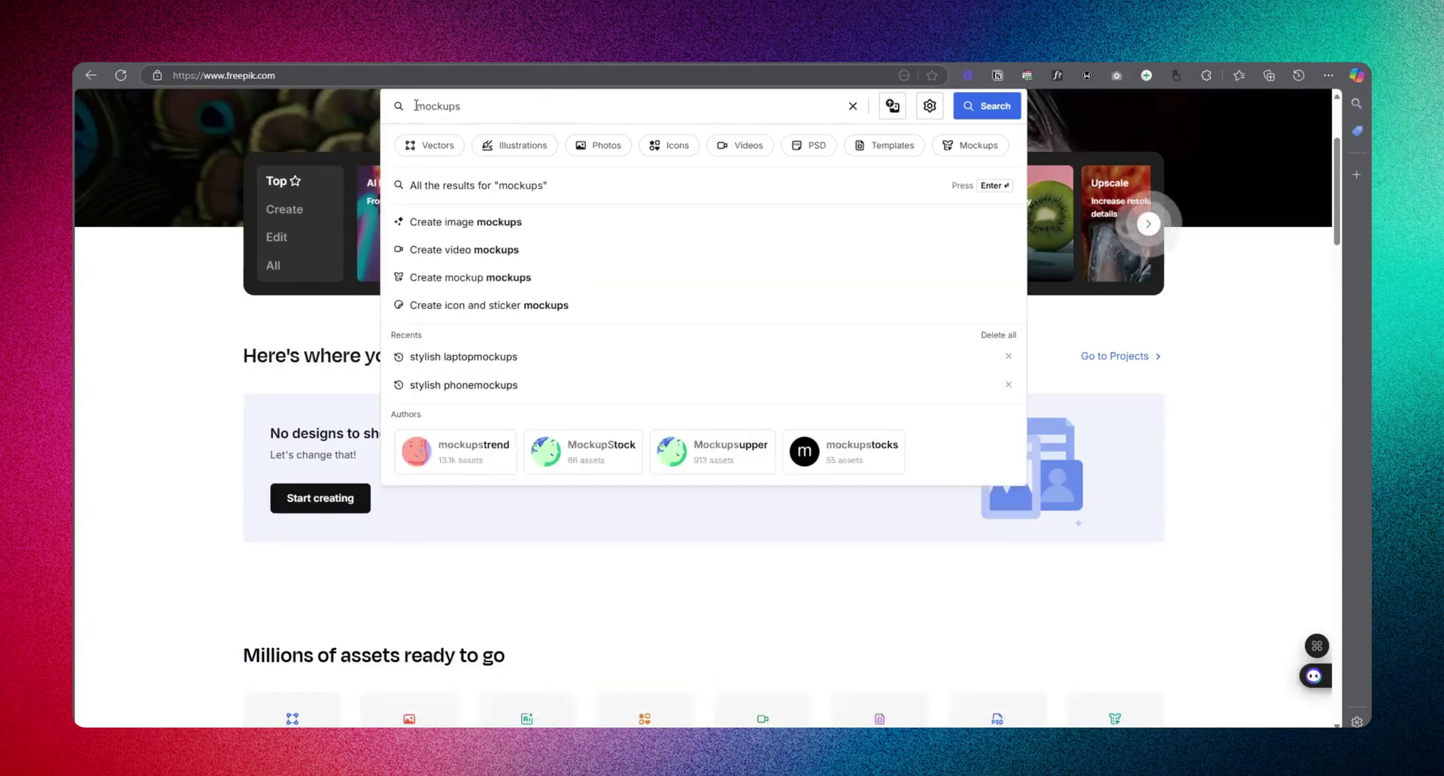
left_click(414, 105)
type("laptop")
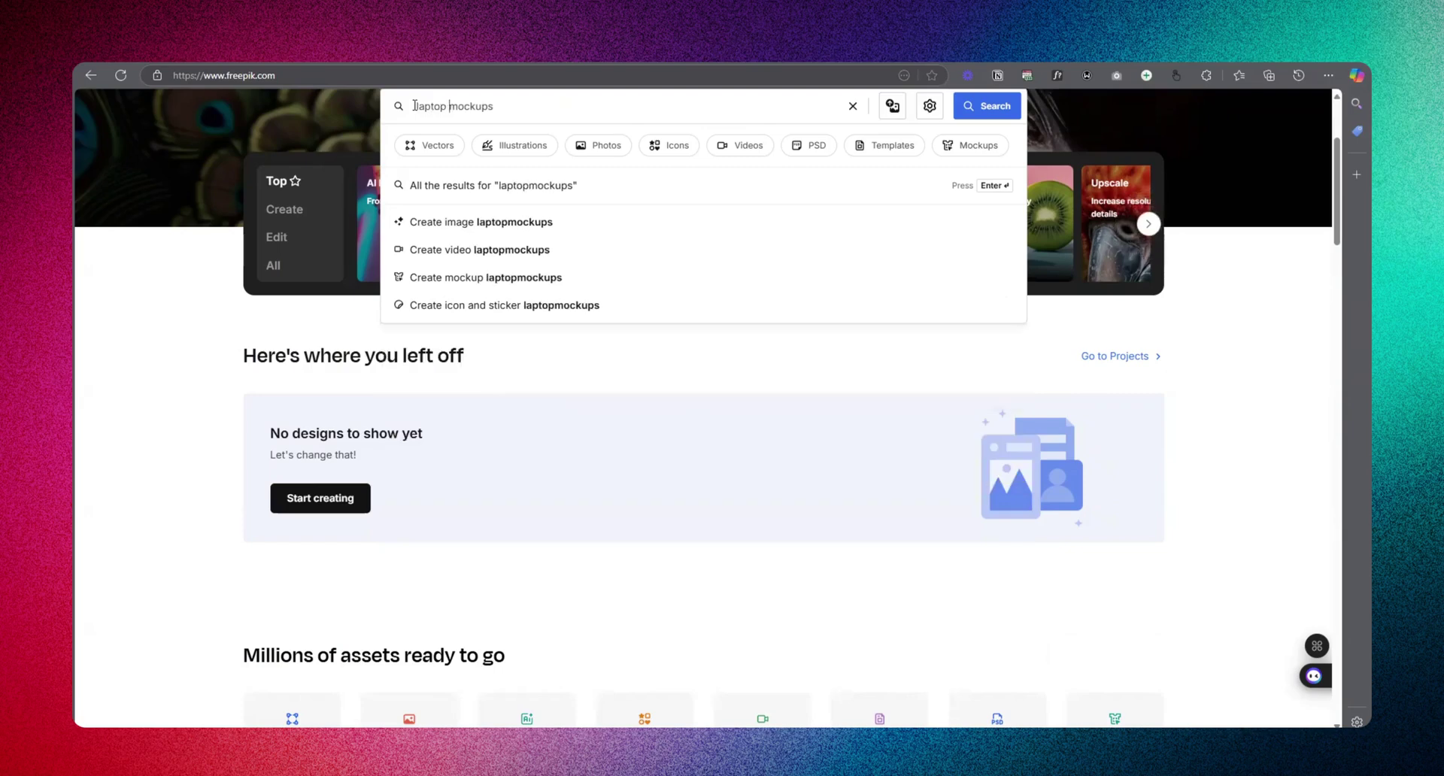
key("Return")
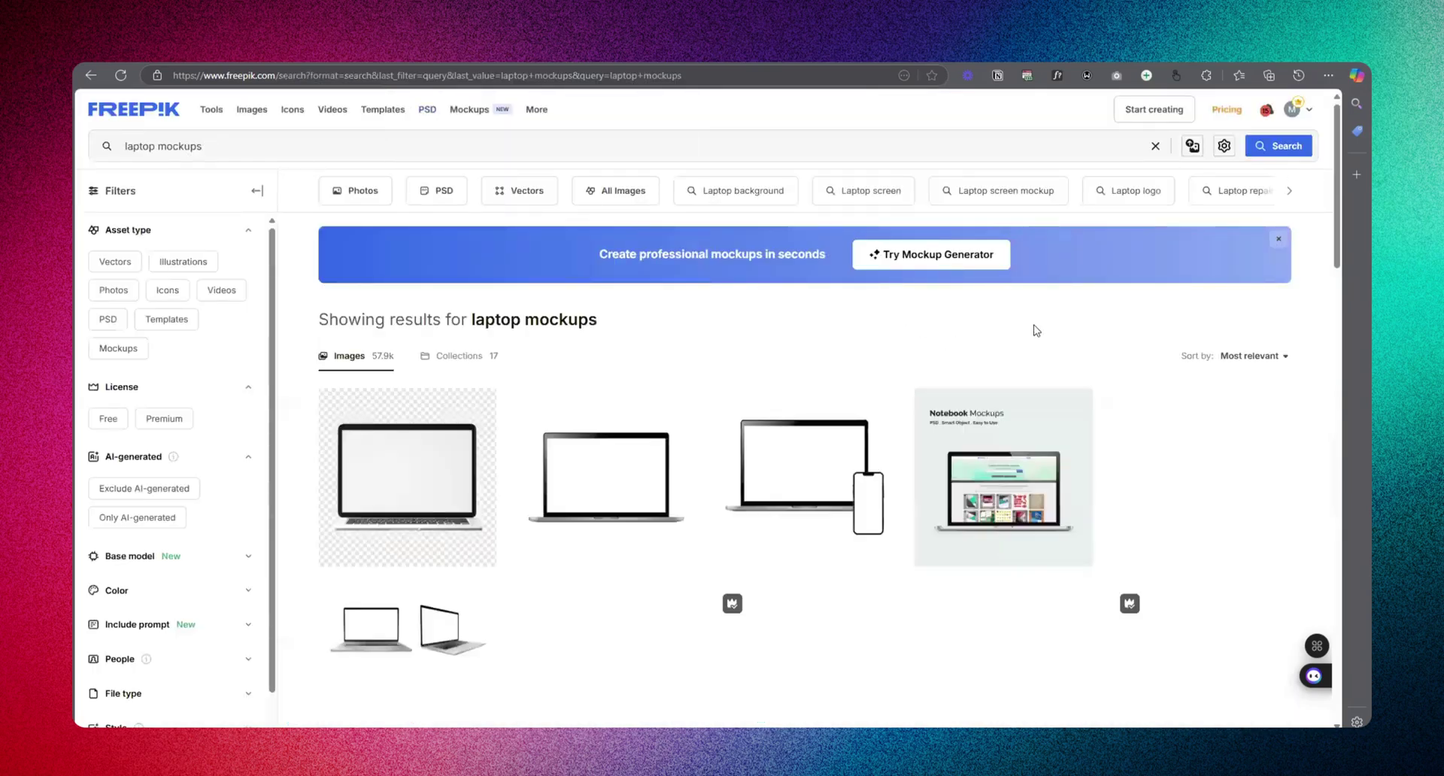
- Look through the laptop mockup results and open the black mockup reading "PLACE YOUR DESIGN HERE"
scroll(873, 479, "down", 2)
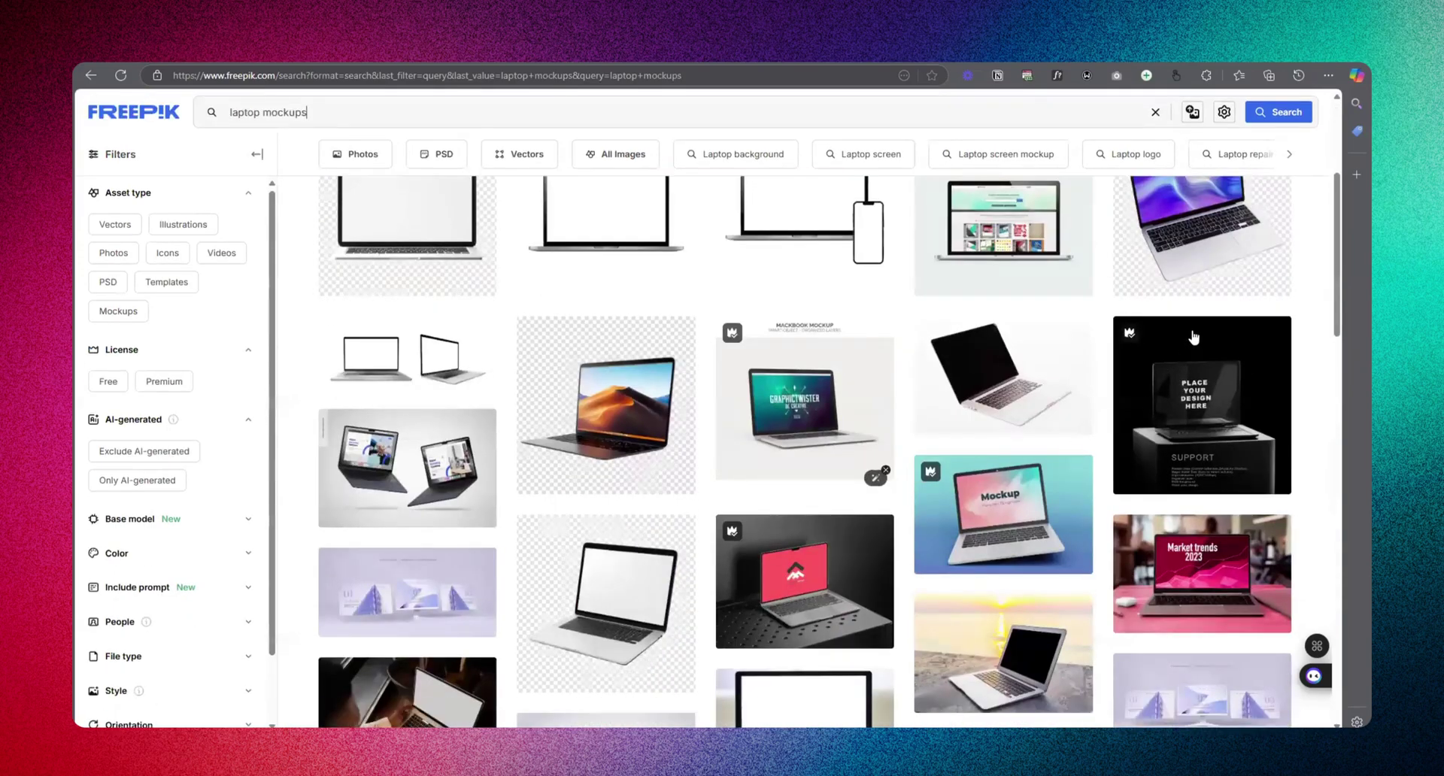
scroll(876, 476, "down", 1)
left_click(910, 307)
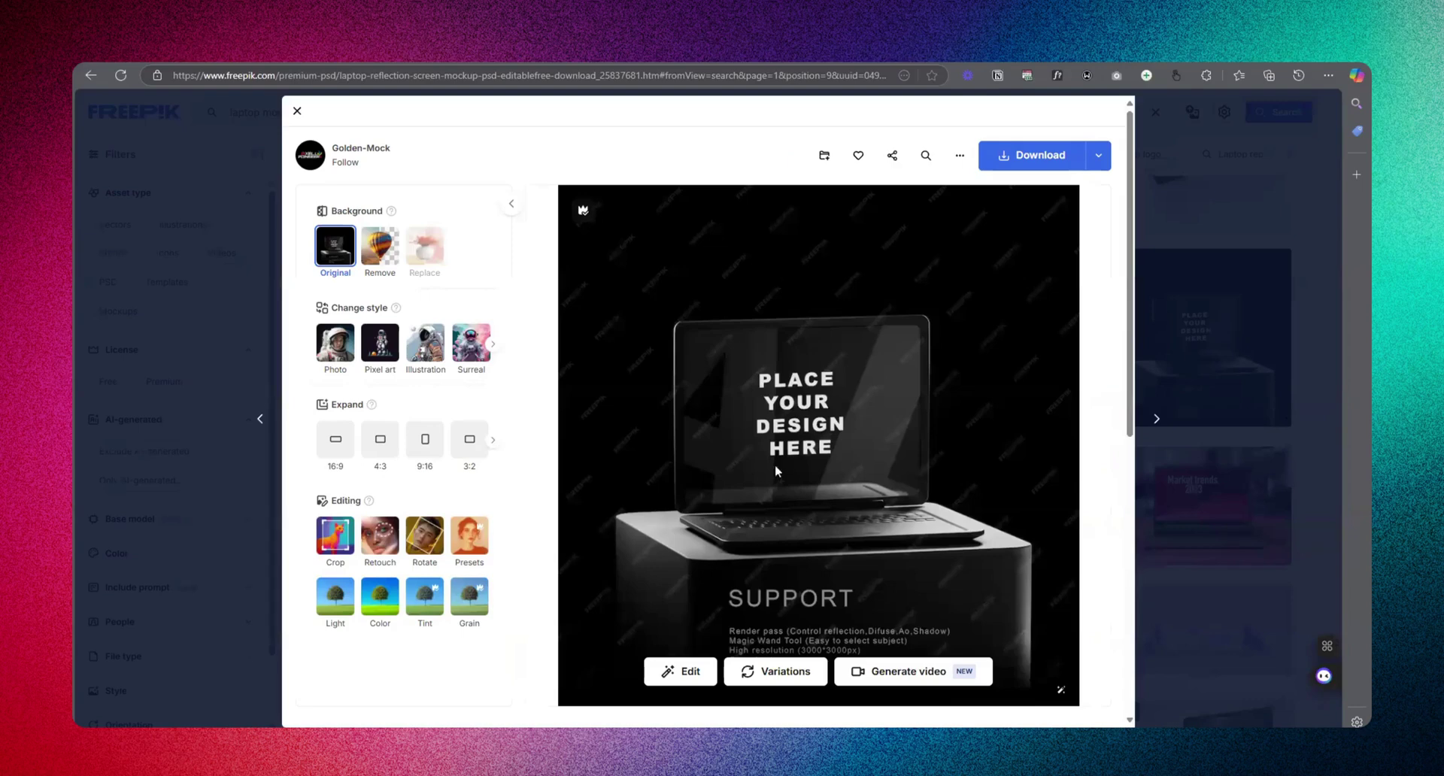
mouse_move(897, 669)
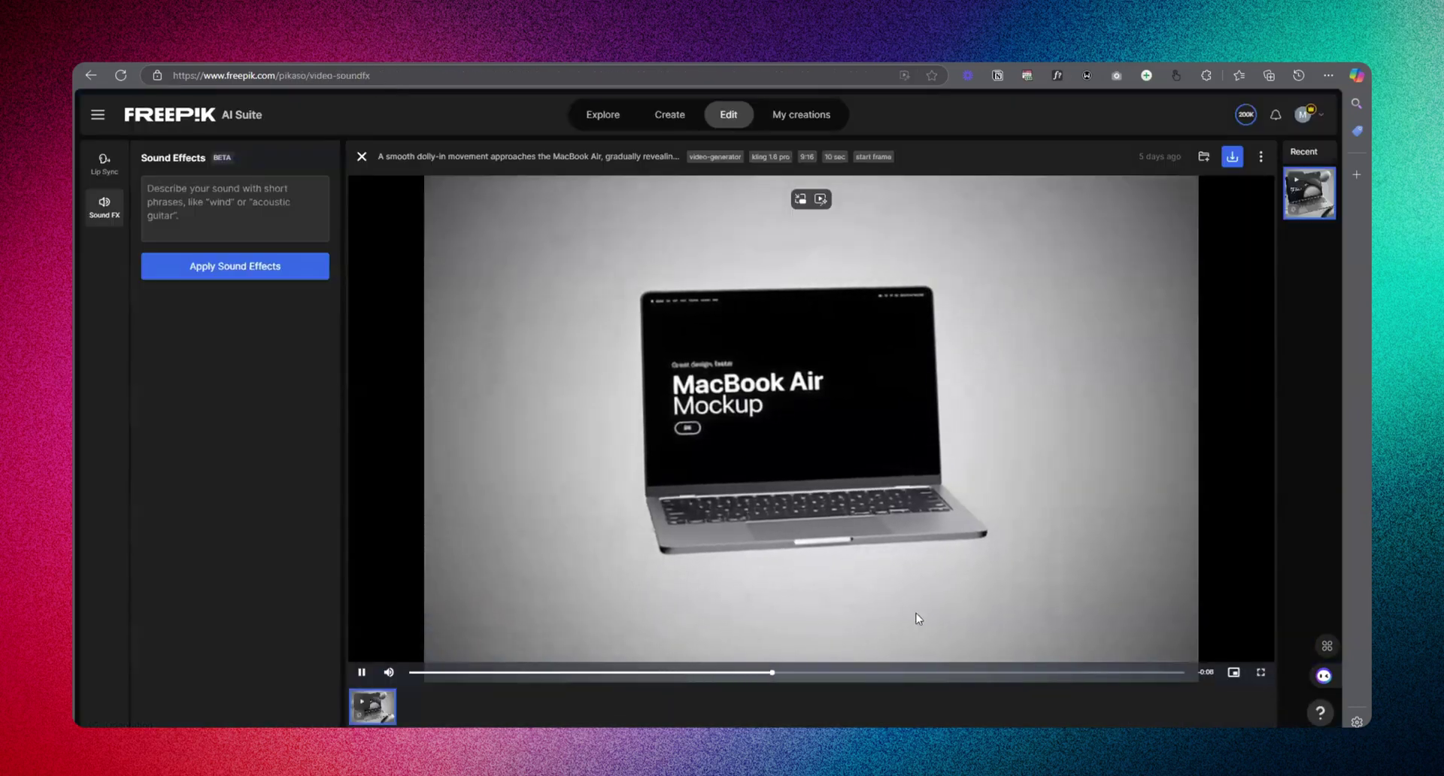
- Replay the MacBook Air mockup video from its beginning and return to the laptop mockup page
left_click(906, 671)
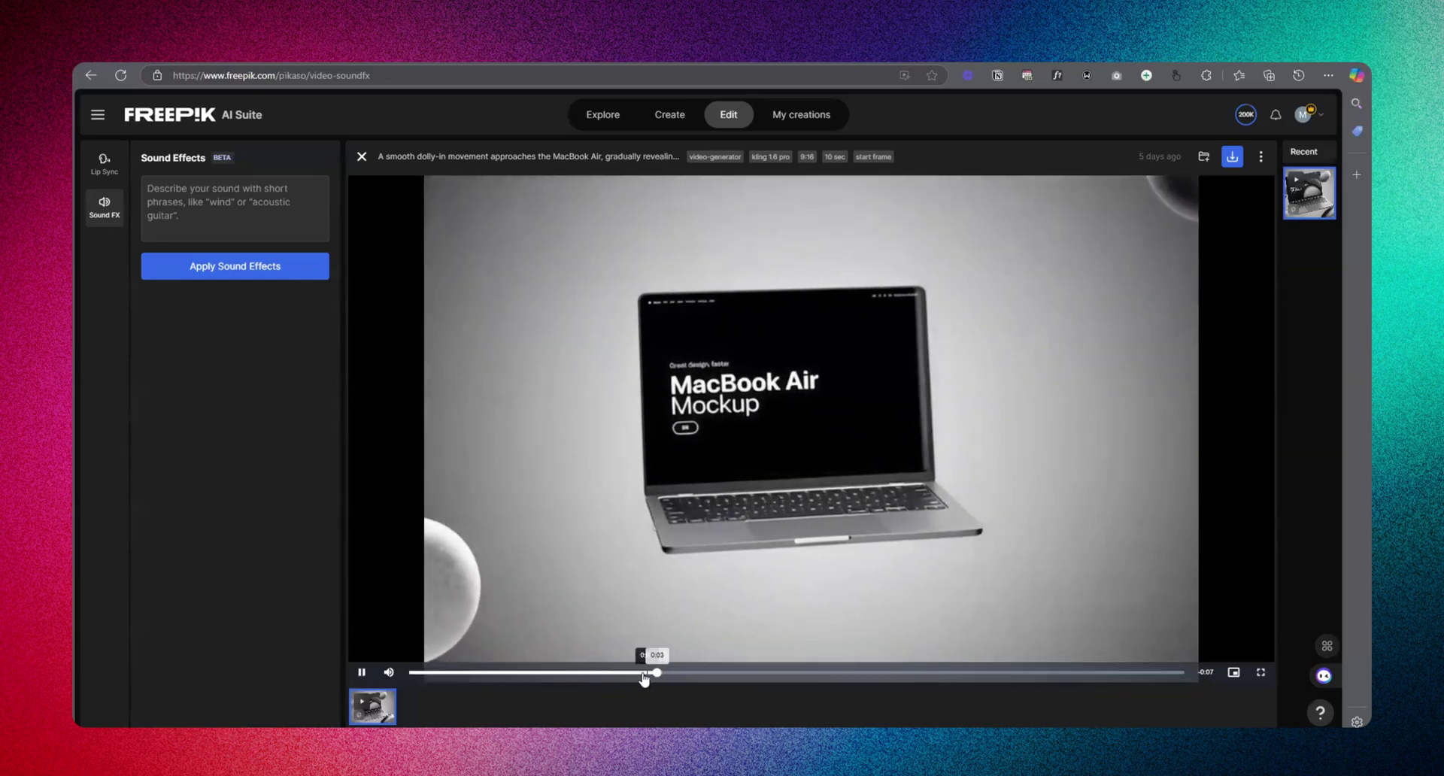
left_click(412, 671)
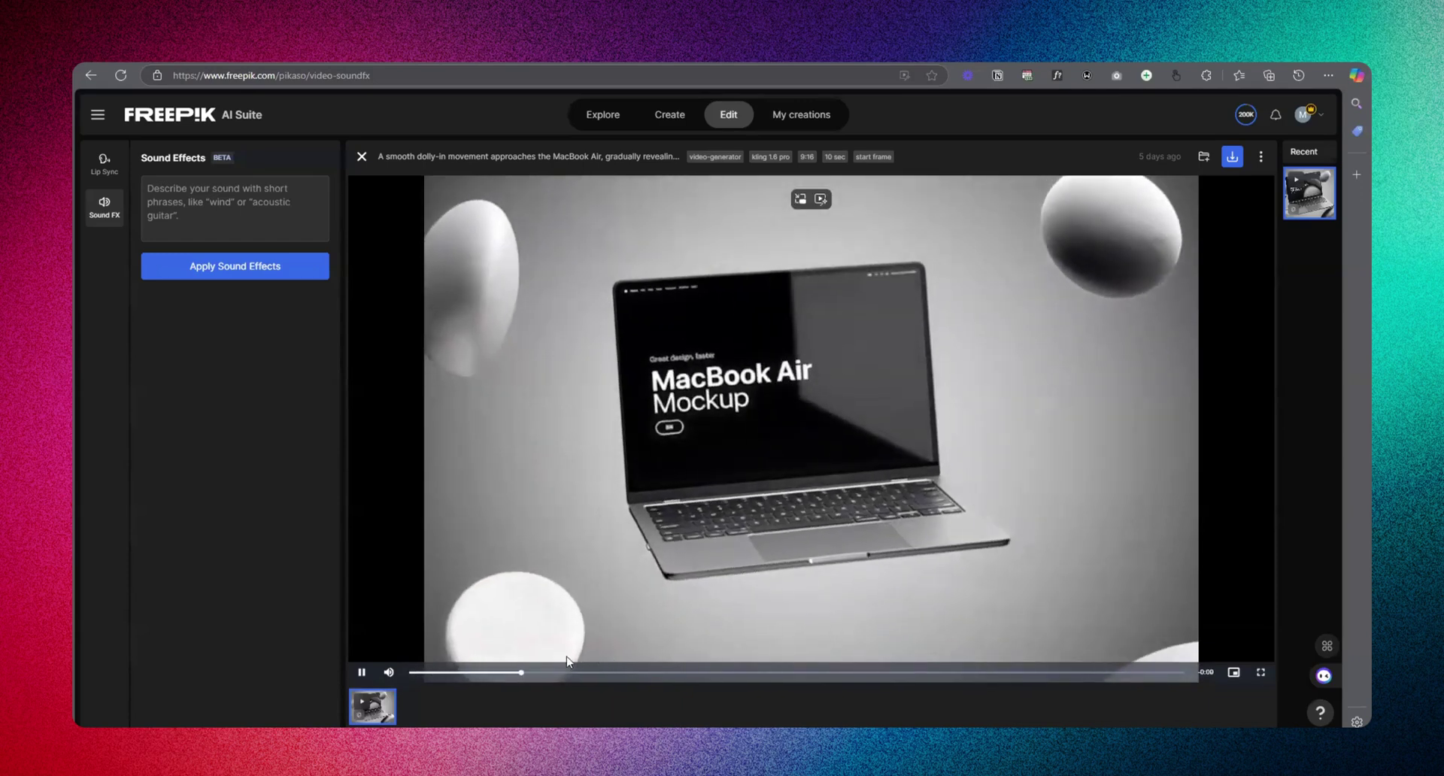
left_click(412, 672)
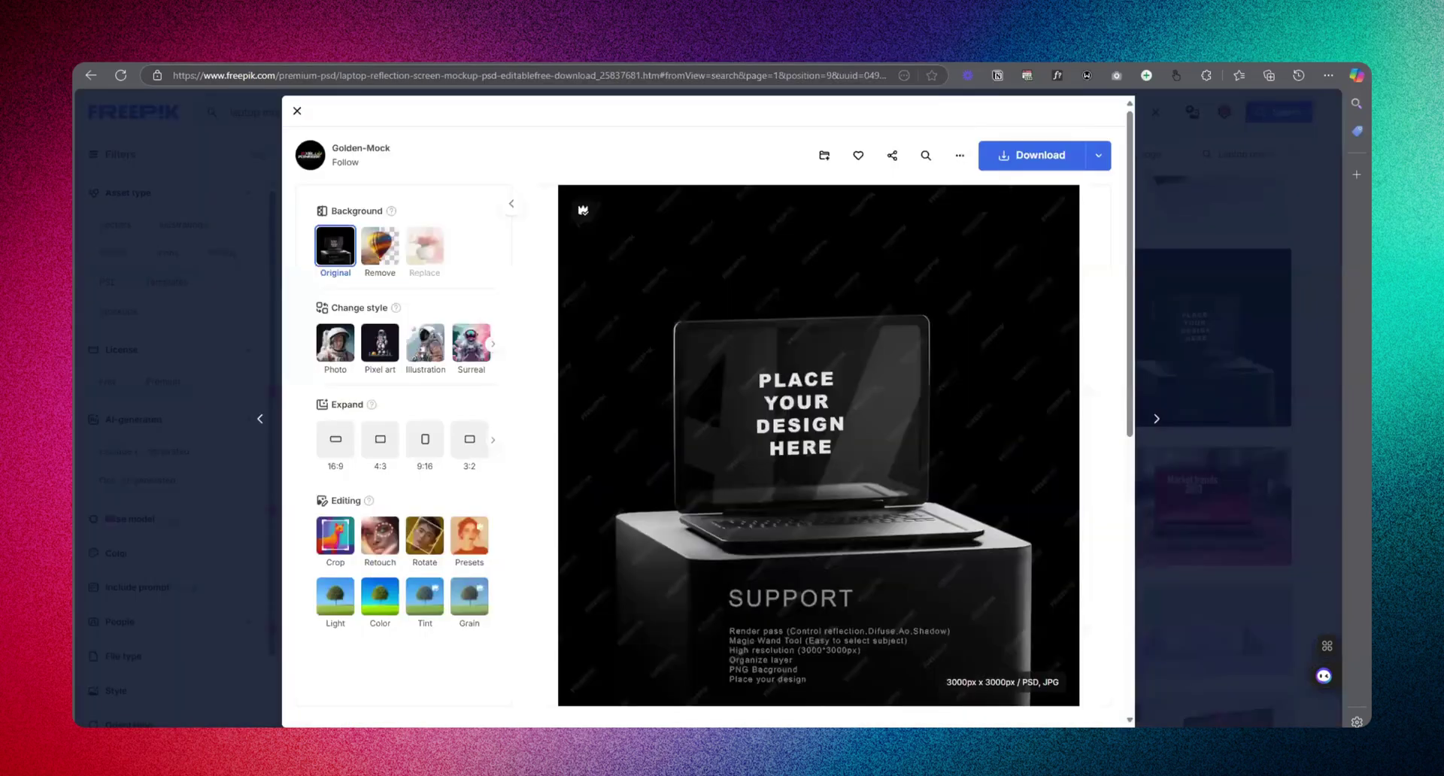
left_click(1195, 223)
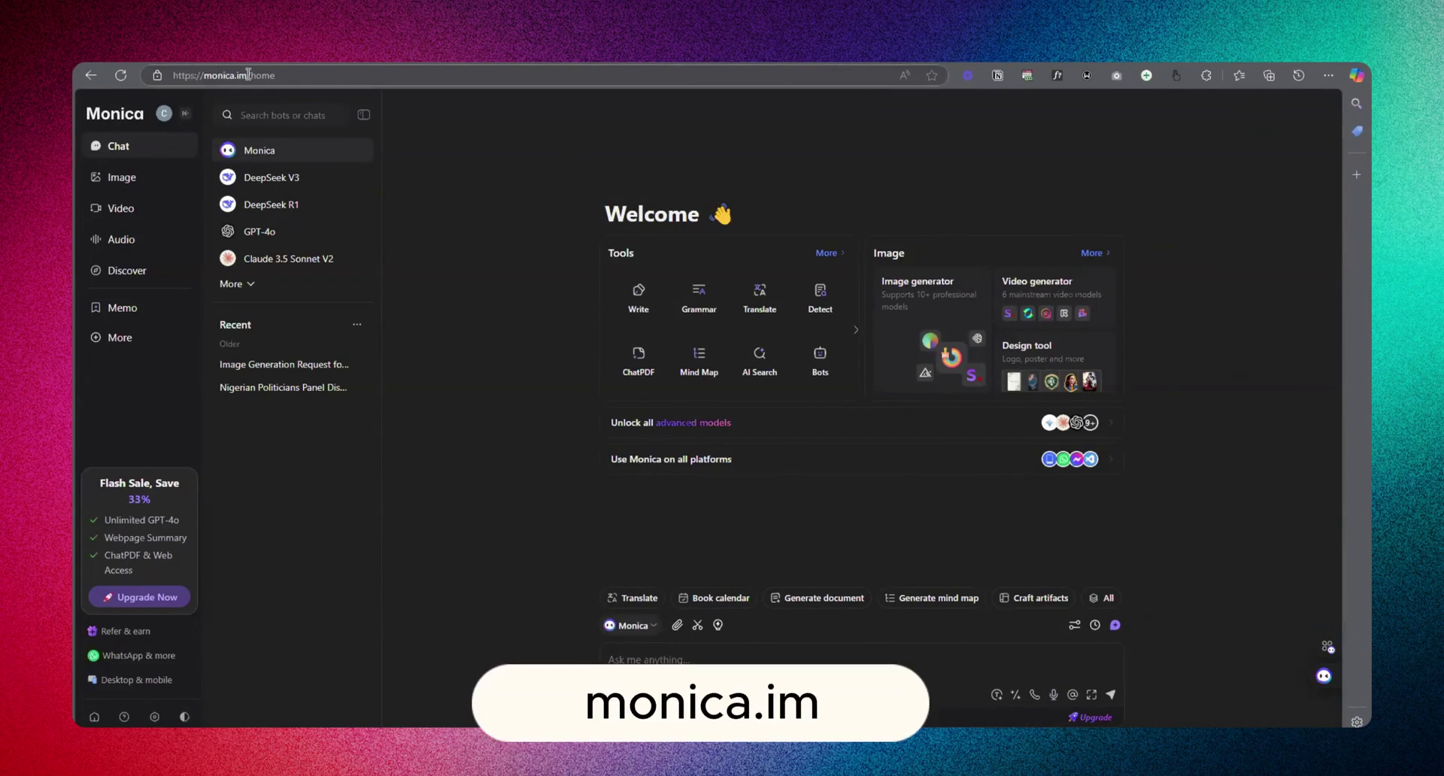
- Switch to monica.im and open the Image generation tool from its Image section
left_click_drag(248, 75, 214, 75)
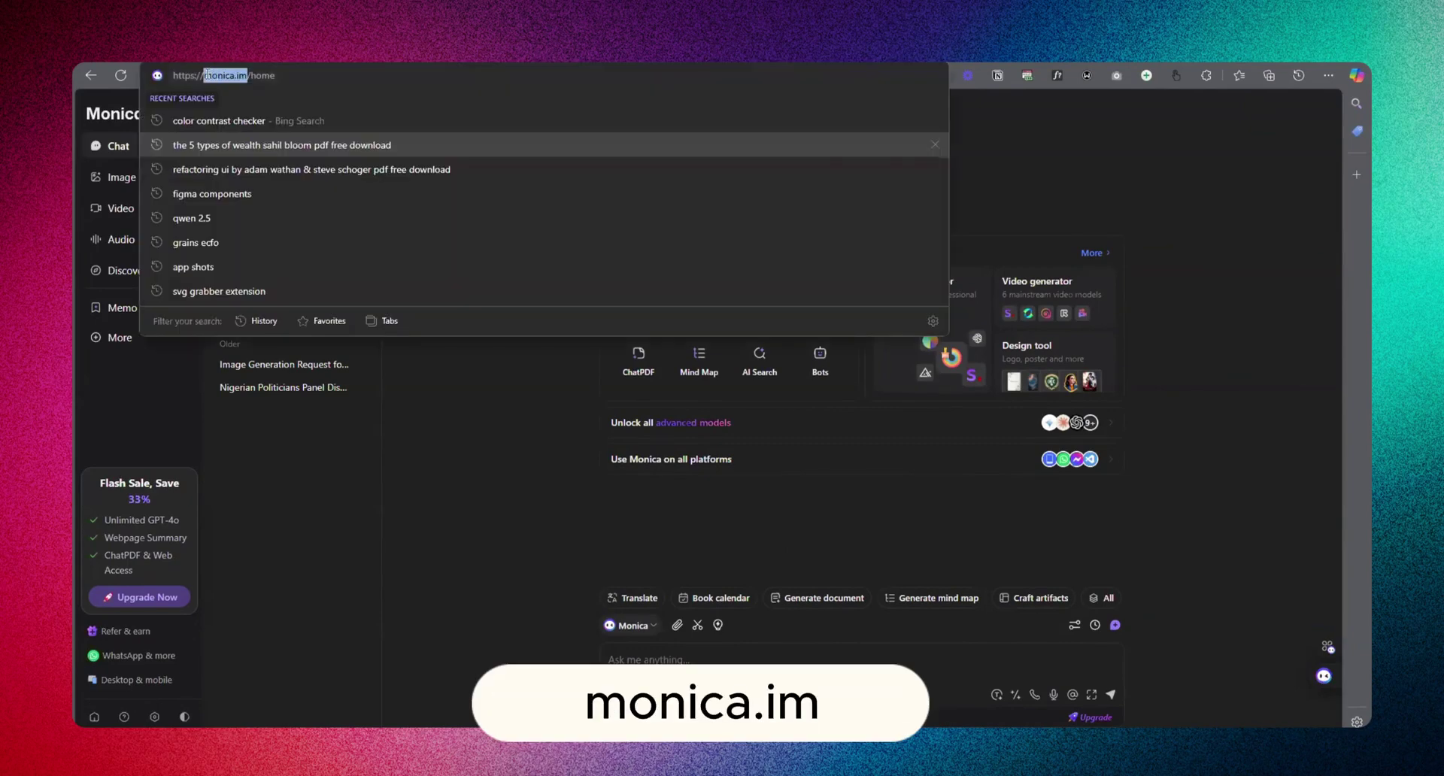
left_click(1019, 211)
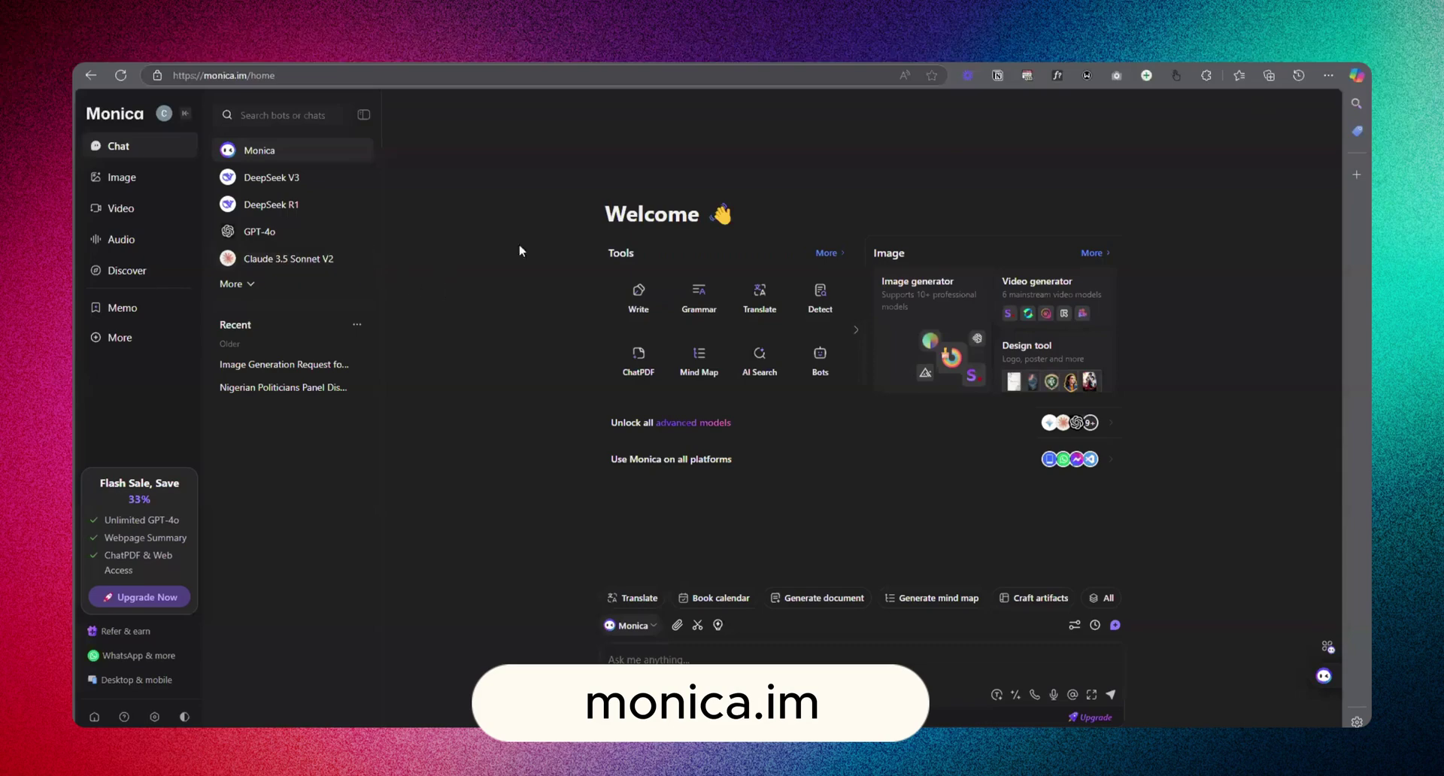
left_click(112, 177)
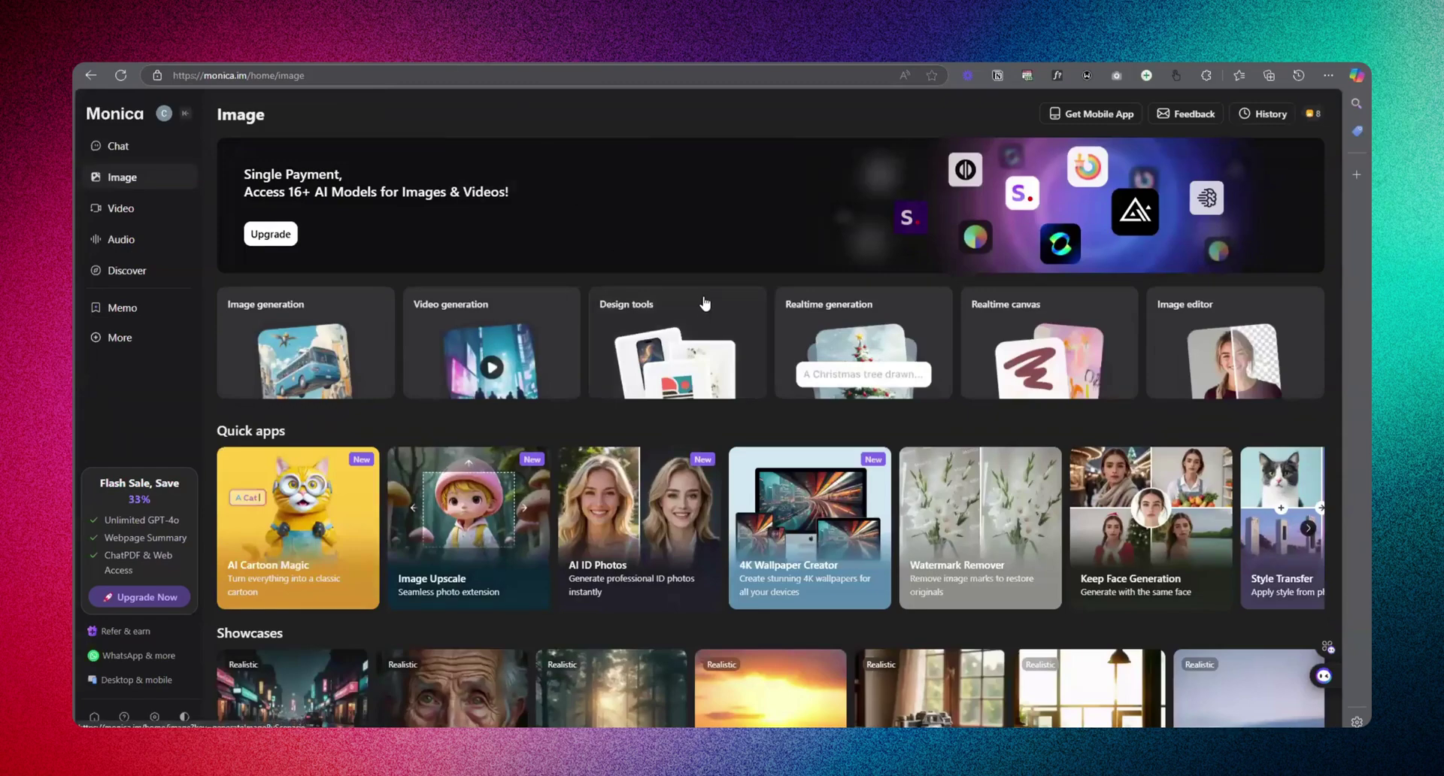
left_click(273, 329)
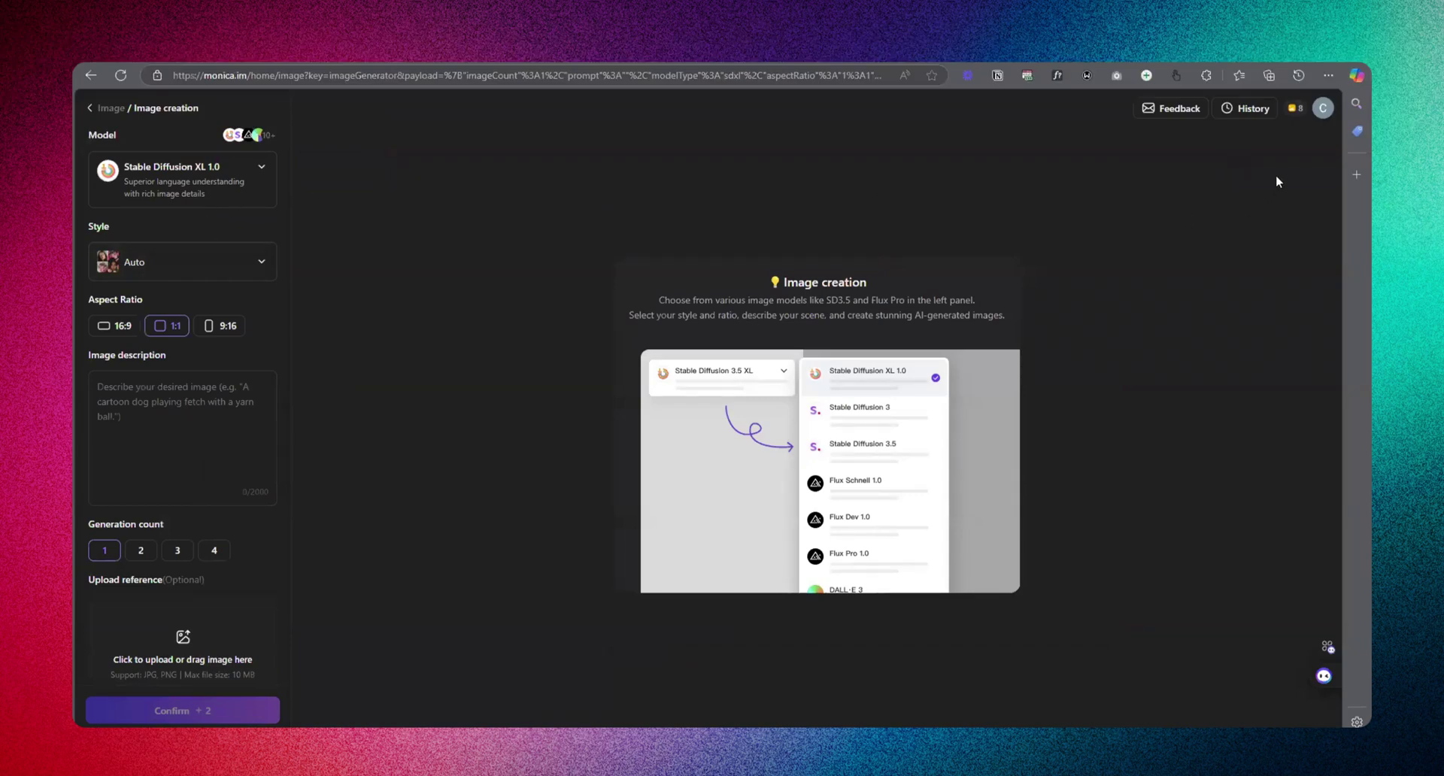
mouse_move(1295, 110)
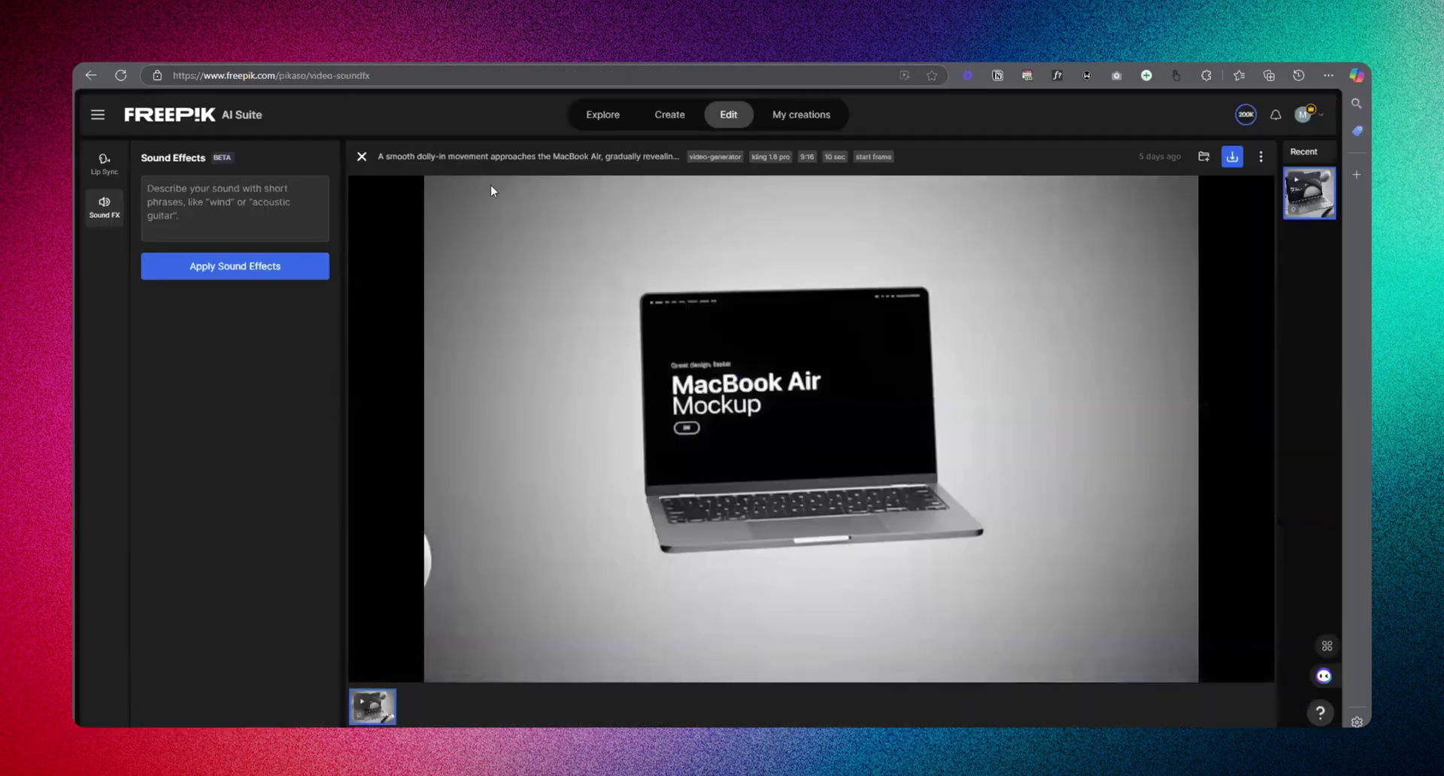
- Return to Freepik's AI image generator and select the existing couple prompt for reuse
left_click(669, 115)
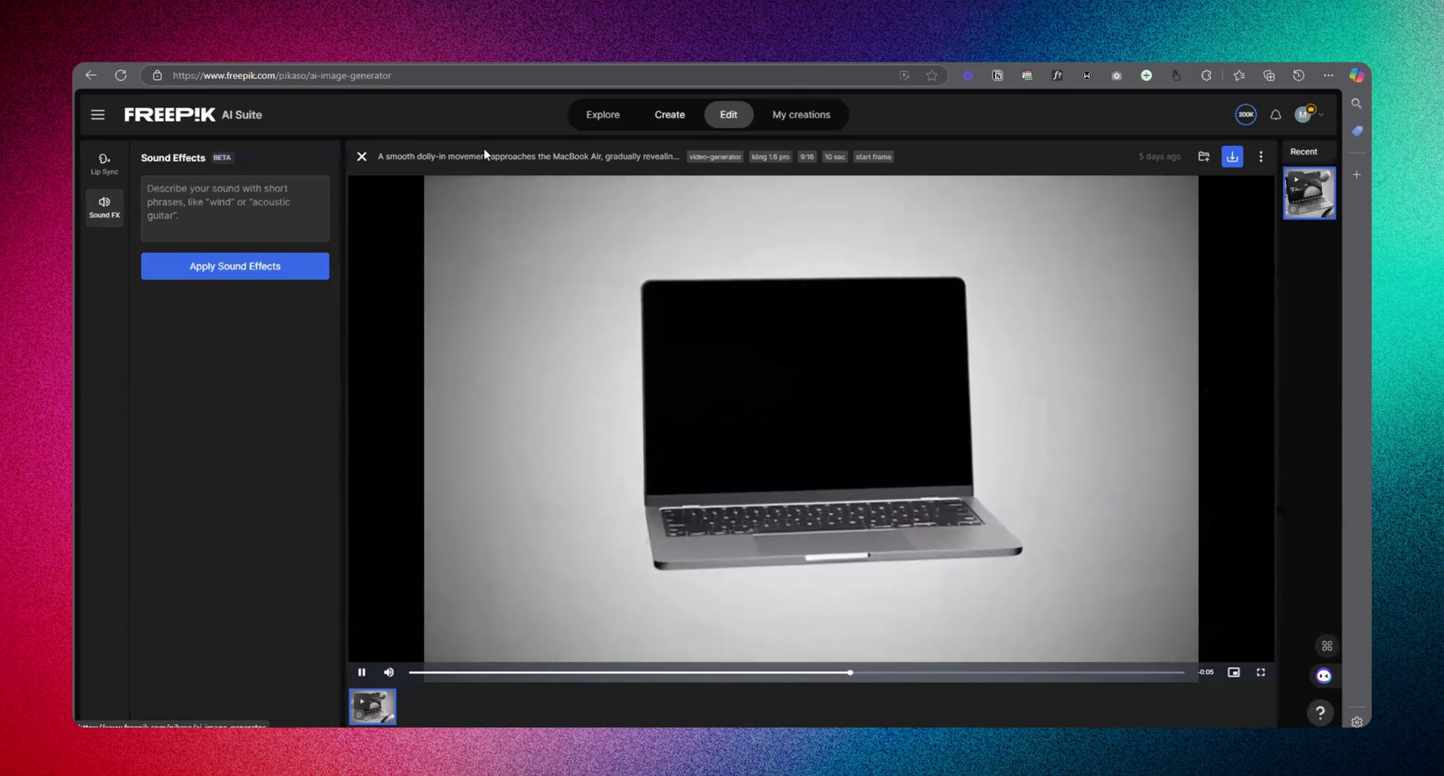
key("Escape")
left_click(238, 197)
left_click_drag(180, 208, 125, 191)
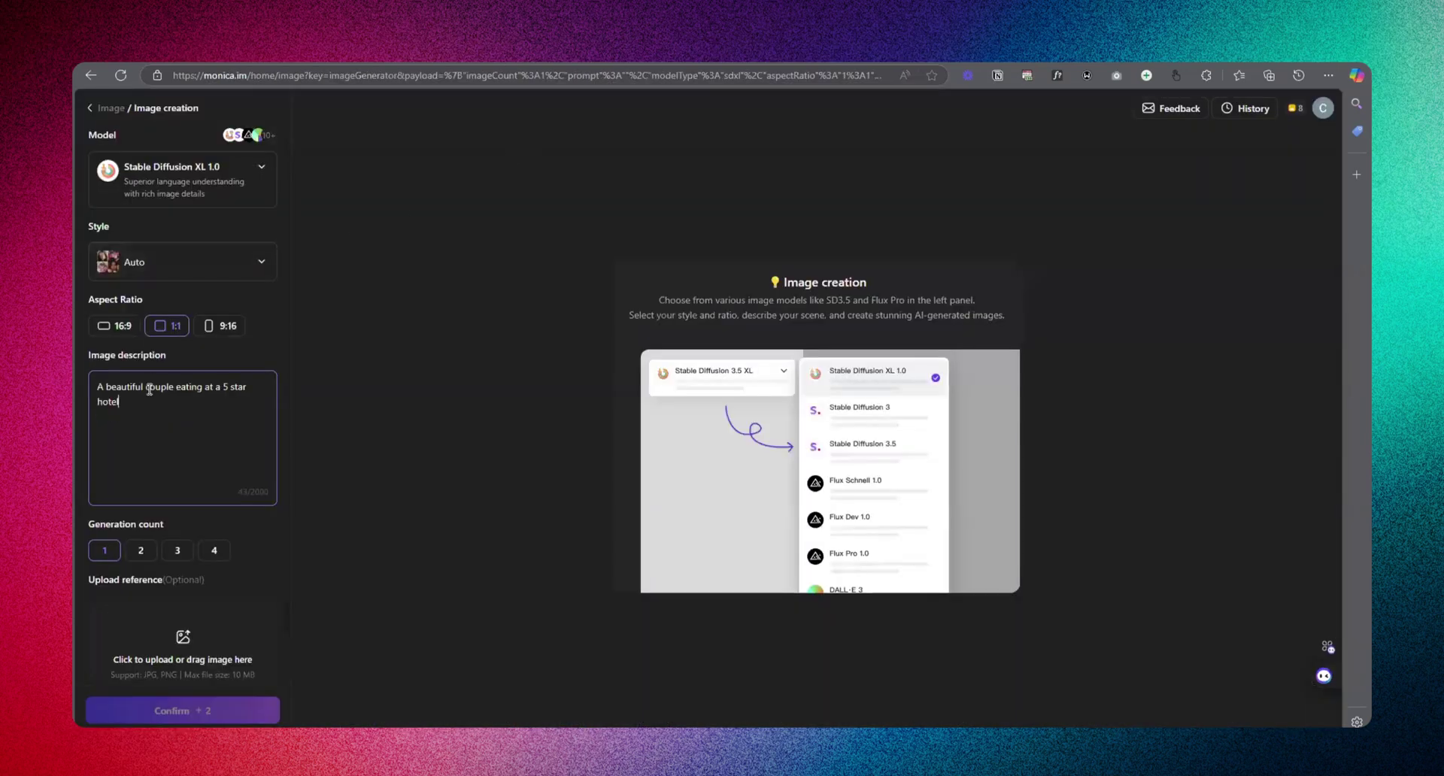
- Generate 2 images in Monica from the description "A beautiful couple eating at a 5 star hotel"
type("A beautiful couple eating at a 5 star hotel")
left_click(143, 552)
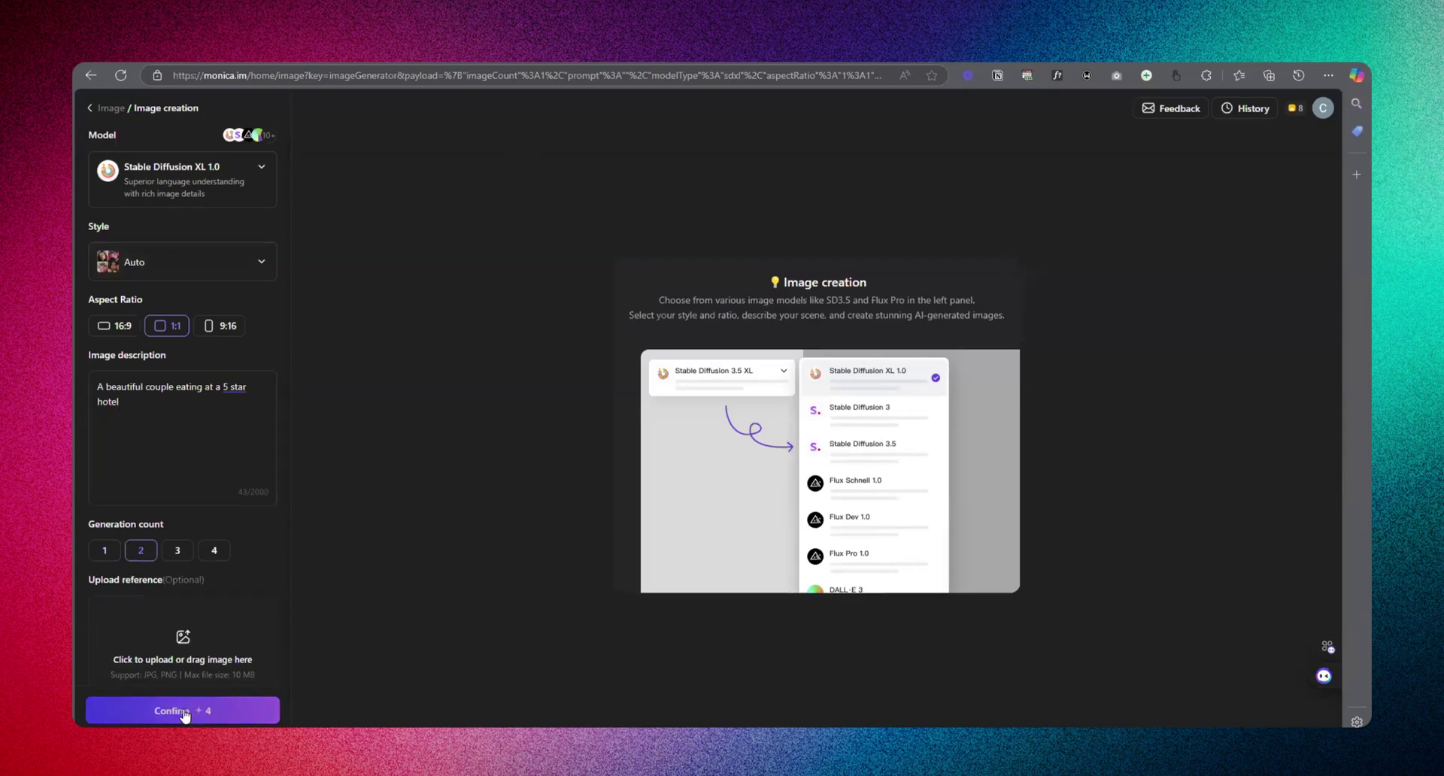
left_click(184, 713)
mouse_move(1295, 117)
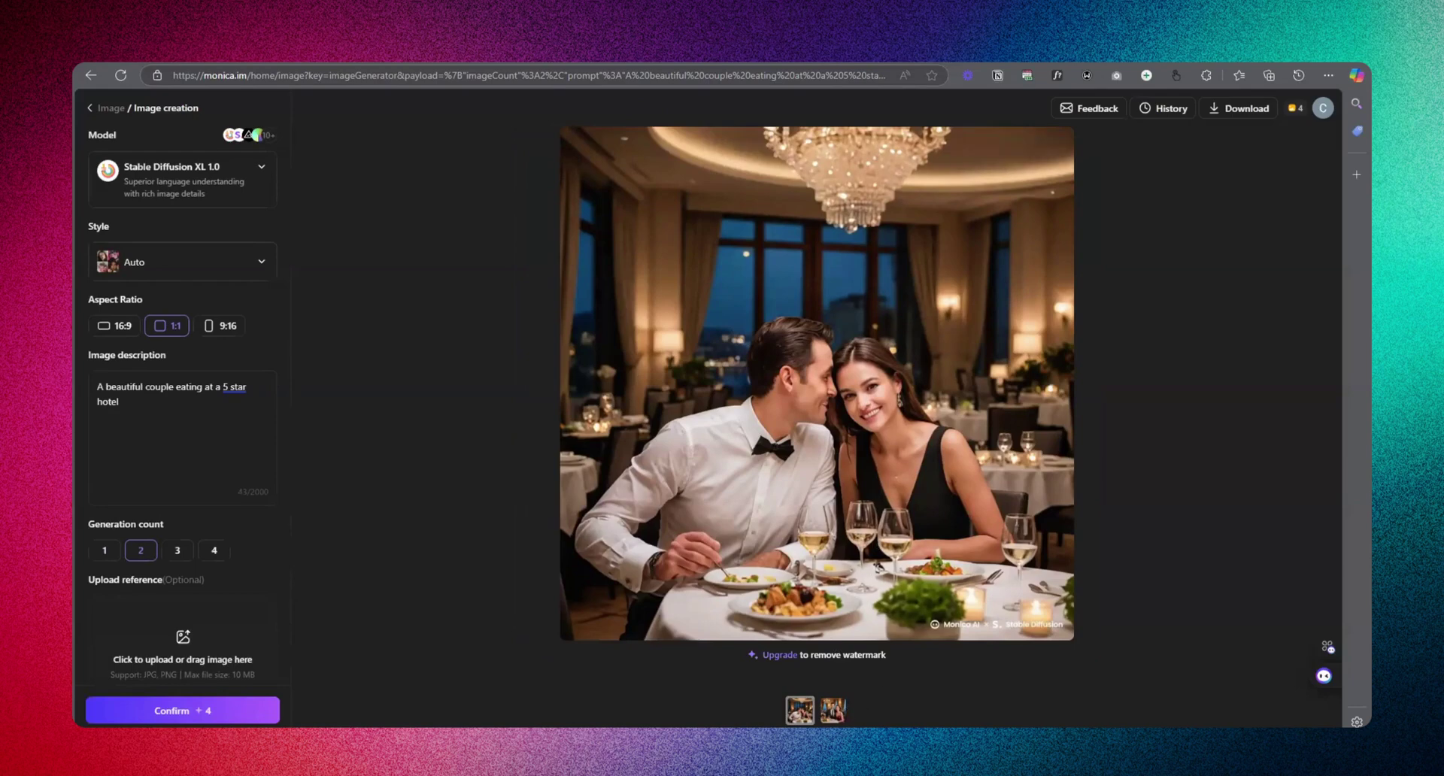
- View the two generated couple images in turn and compare them
key("Right")
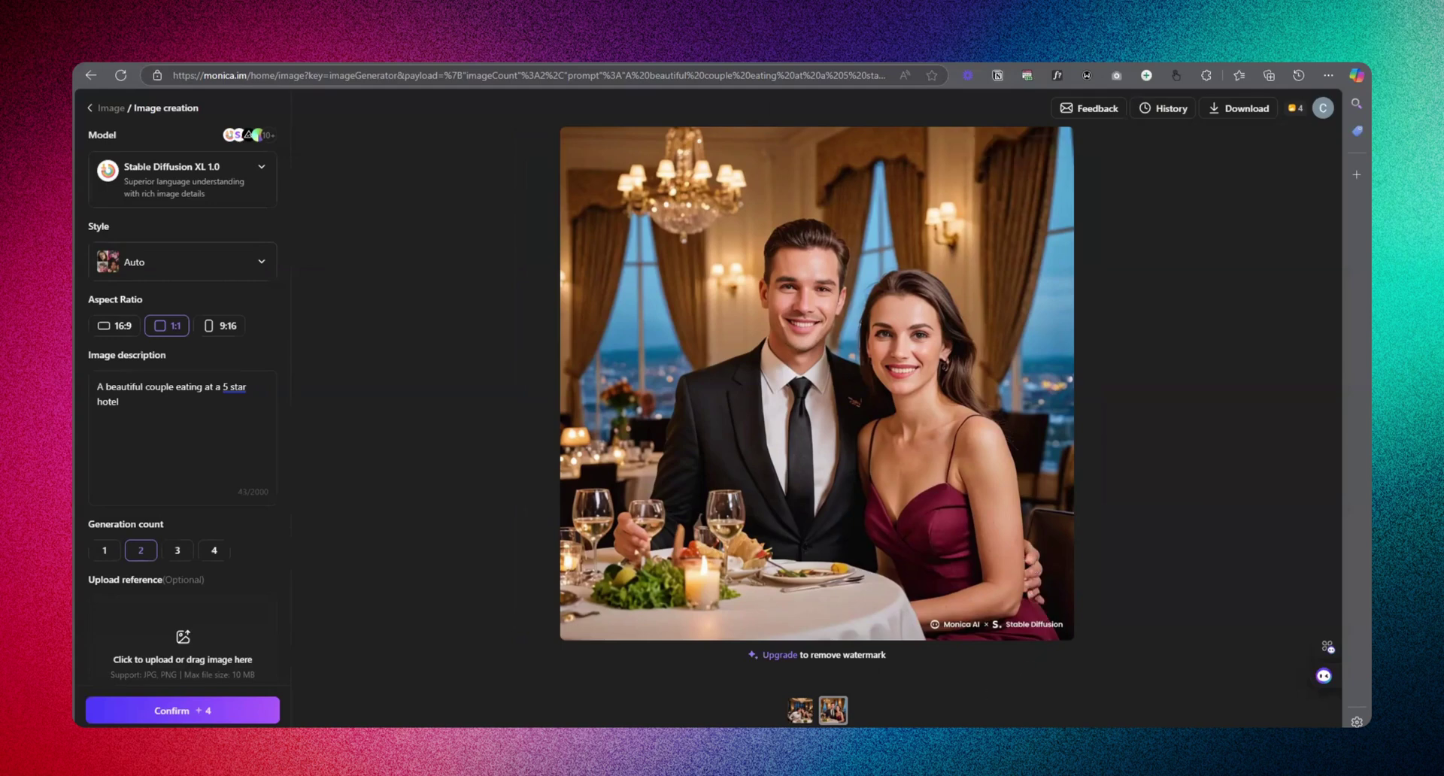
left_click(800, 709)
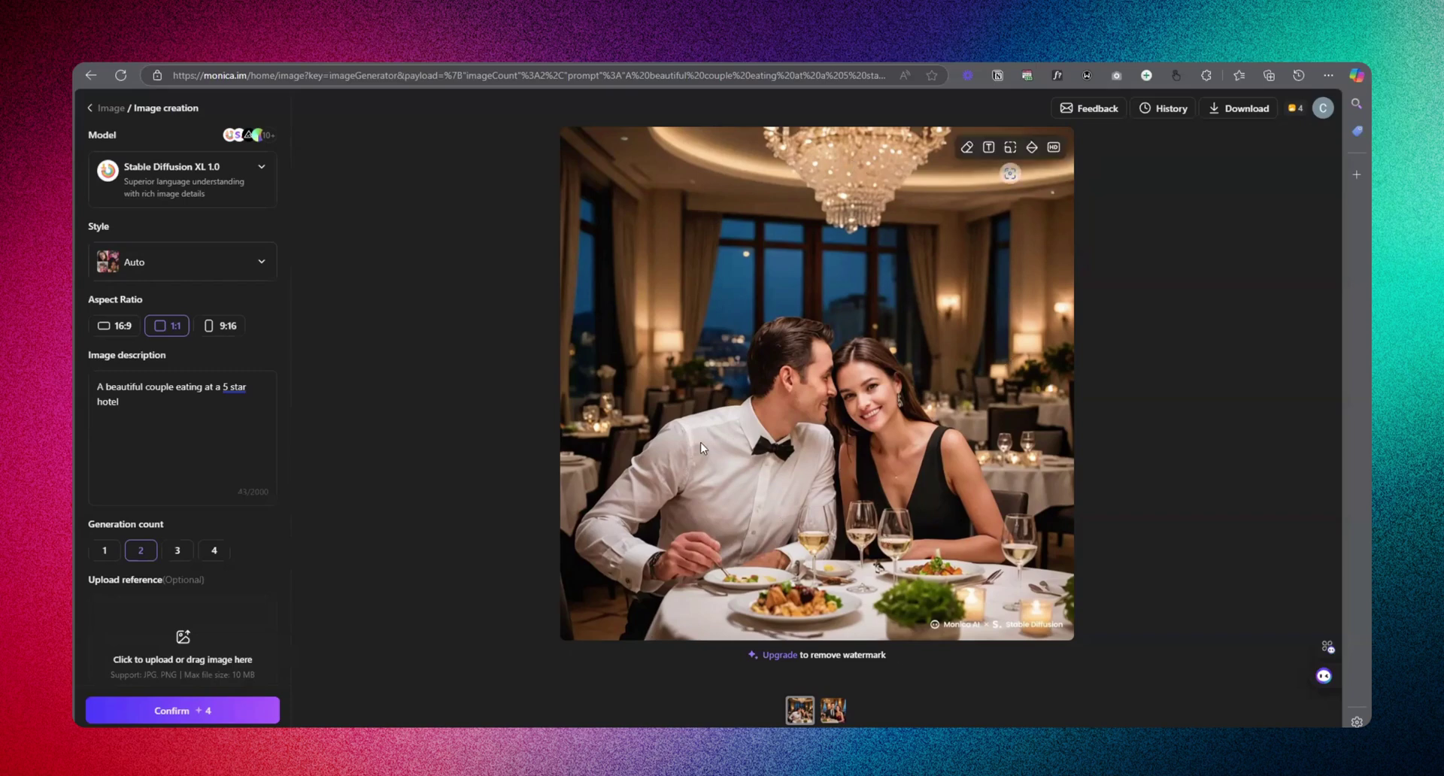
left_click(828, 711)
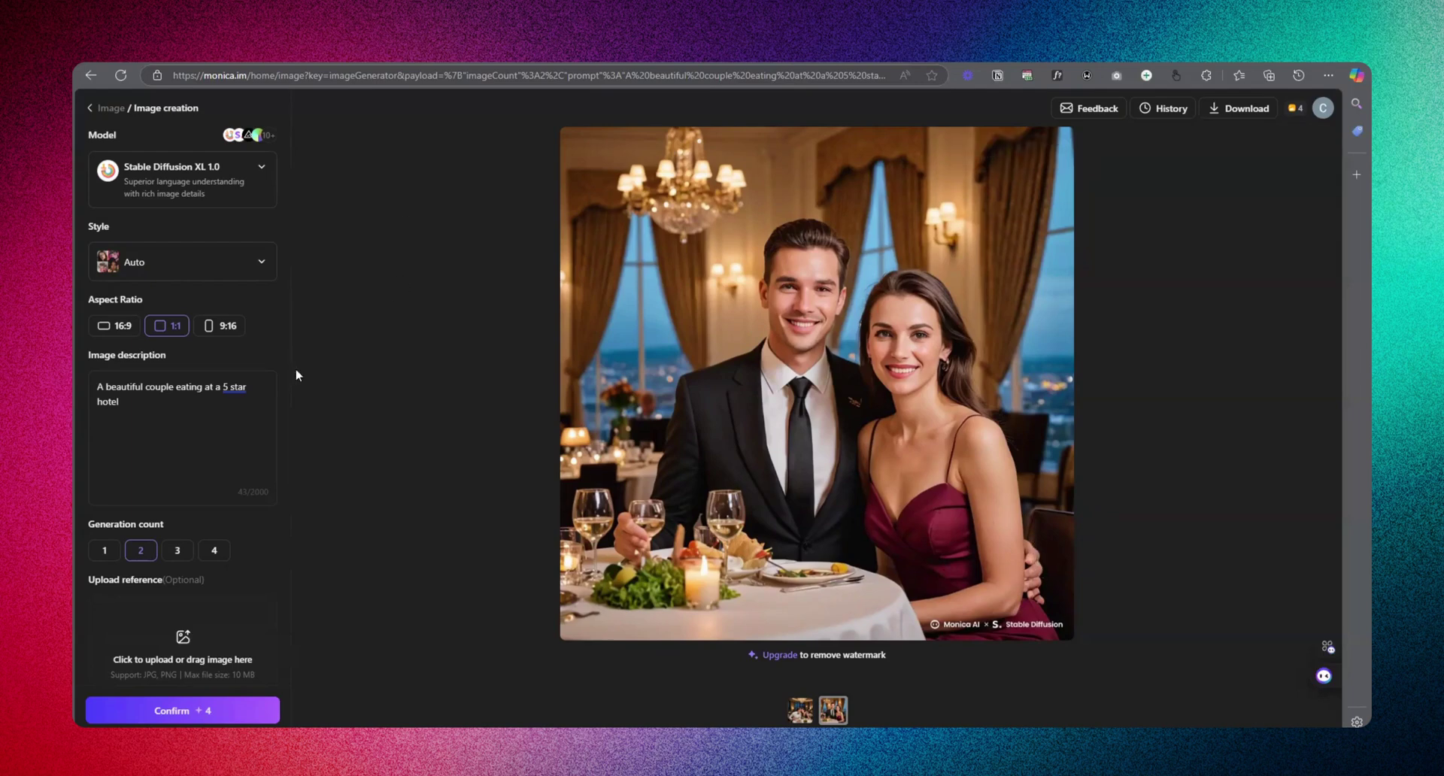
- Return to Monica's Image overview and look over the quick apps and showcases
left_click(91, 109)
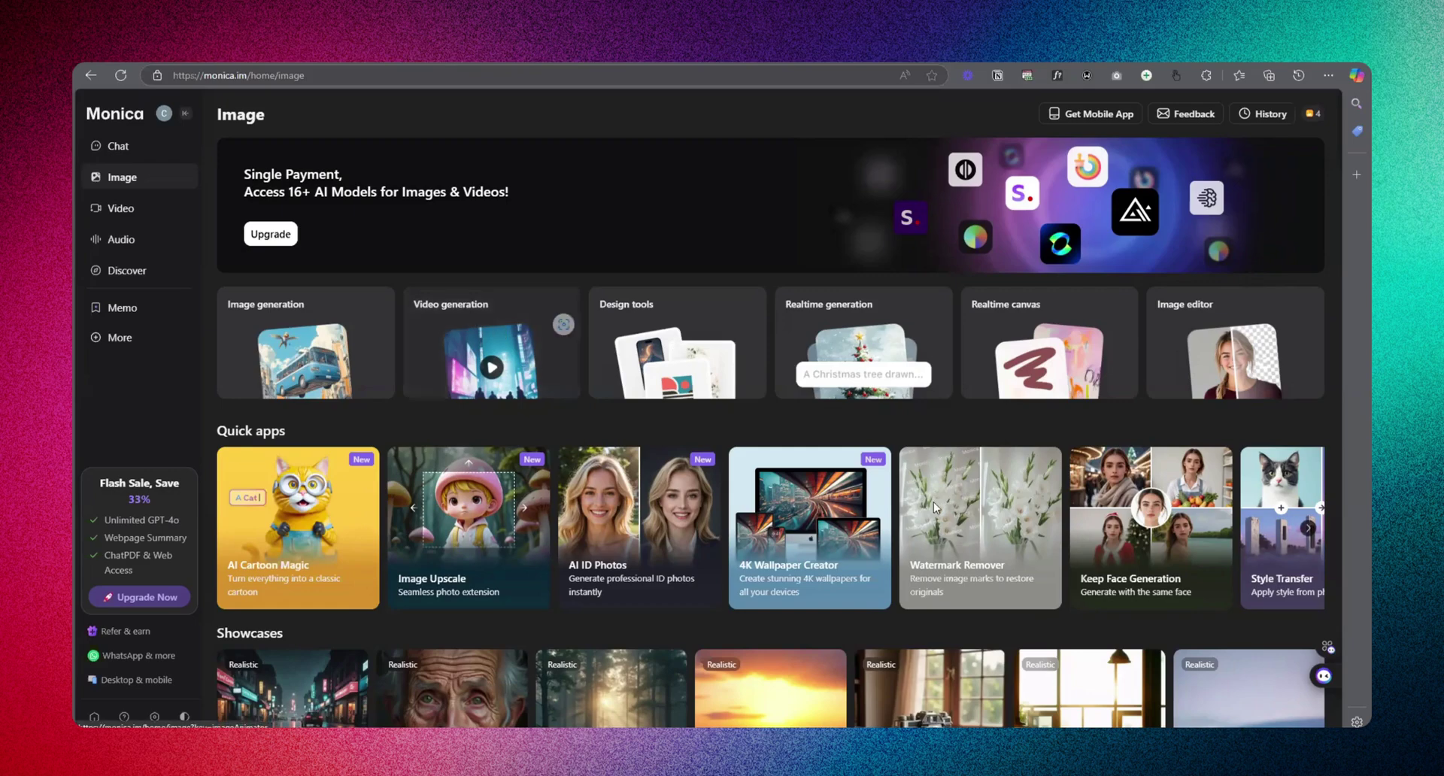
scroll(934, 507, "down", 5)
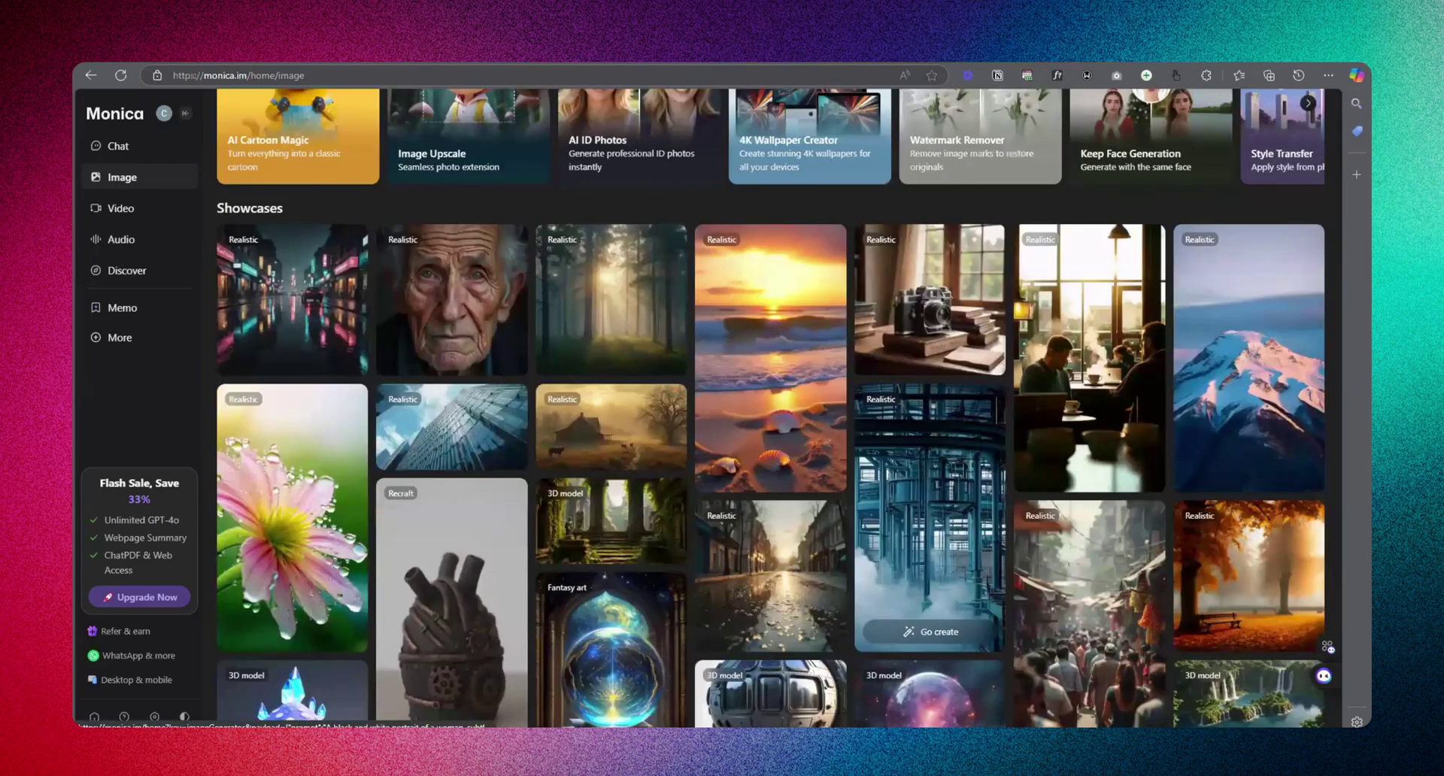
scroll(770, 407, "up", 5)
- Open youtube.com in a new browser tab
key("ctrl+t")
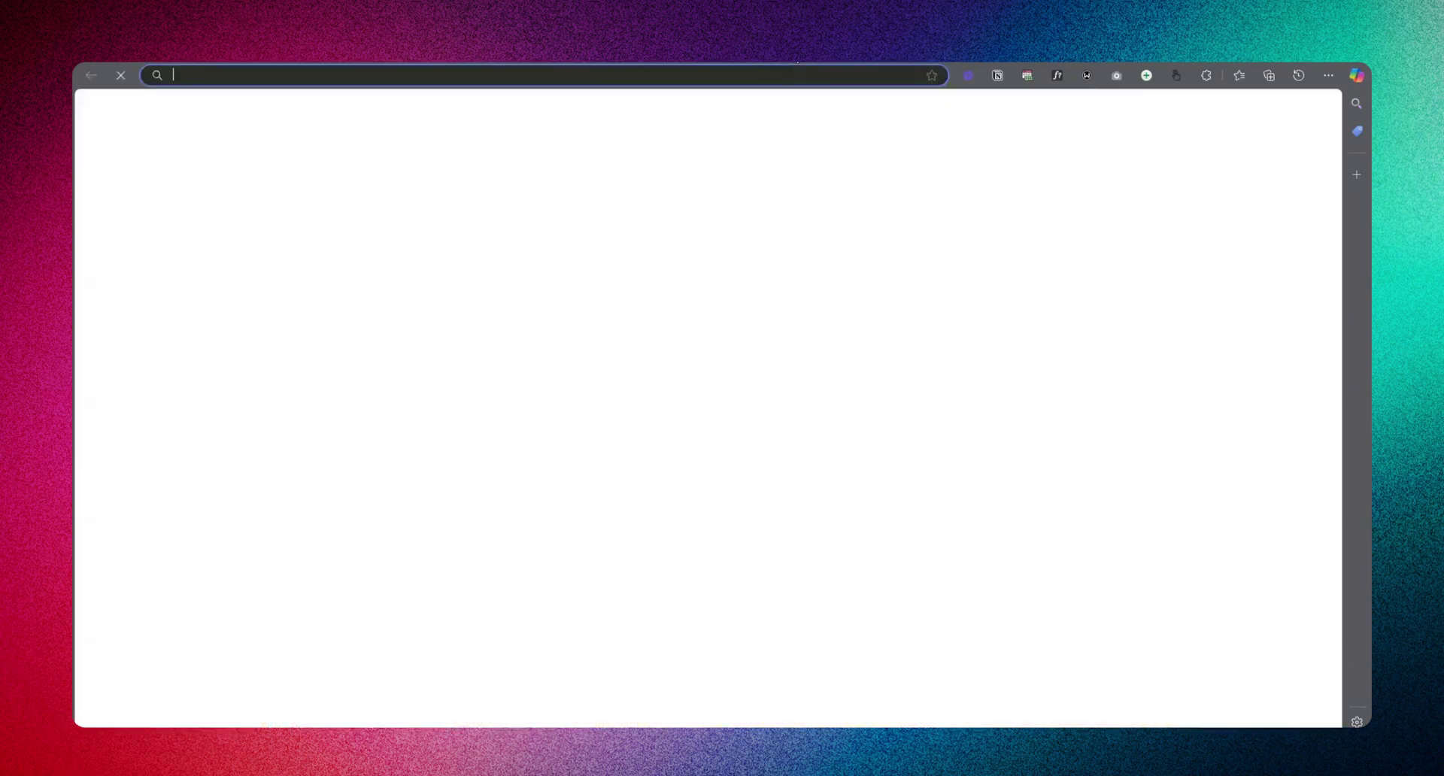
left_click(710, 75)
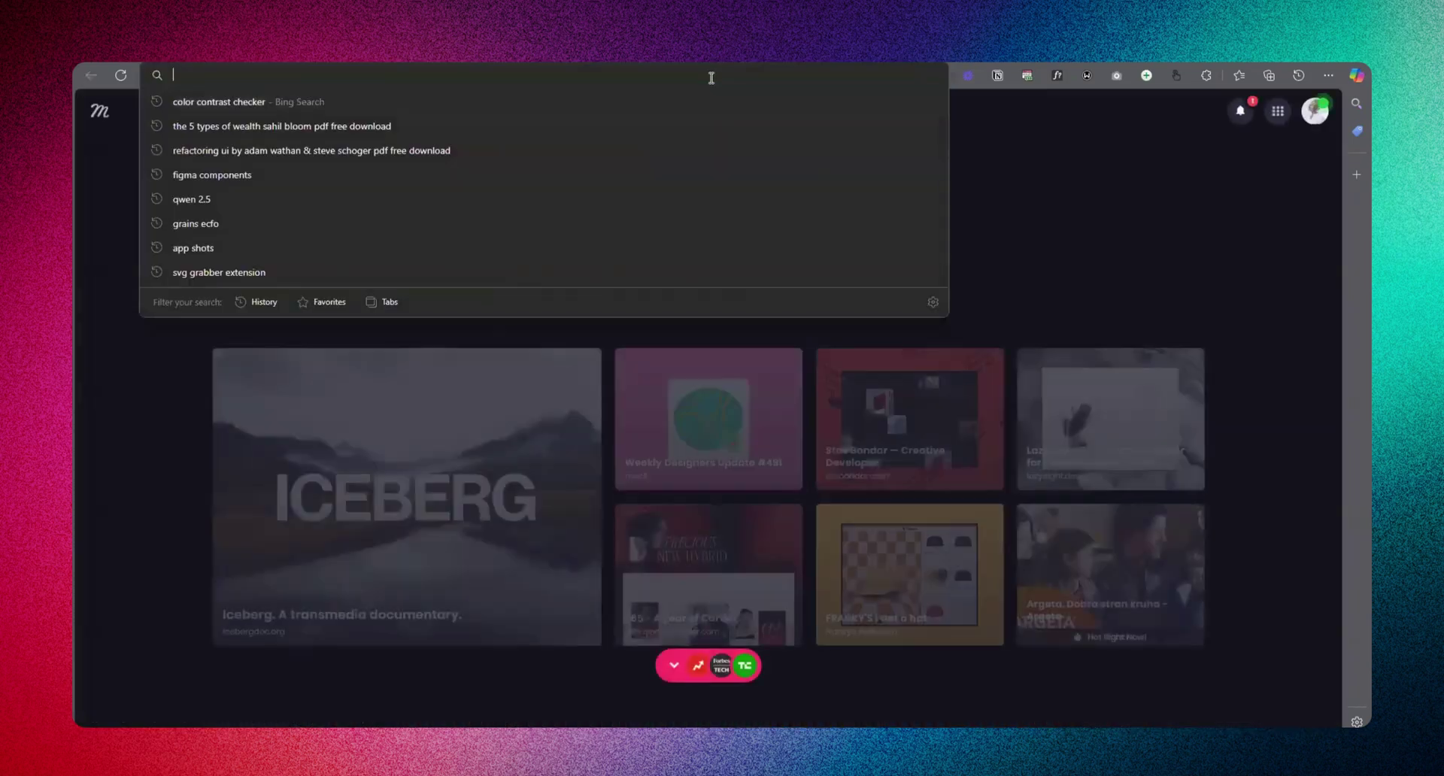
type("youtube.com")
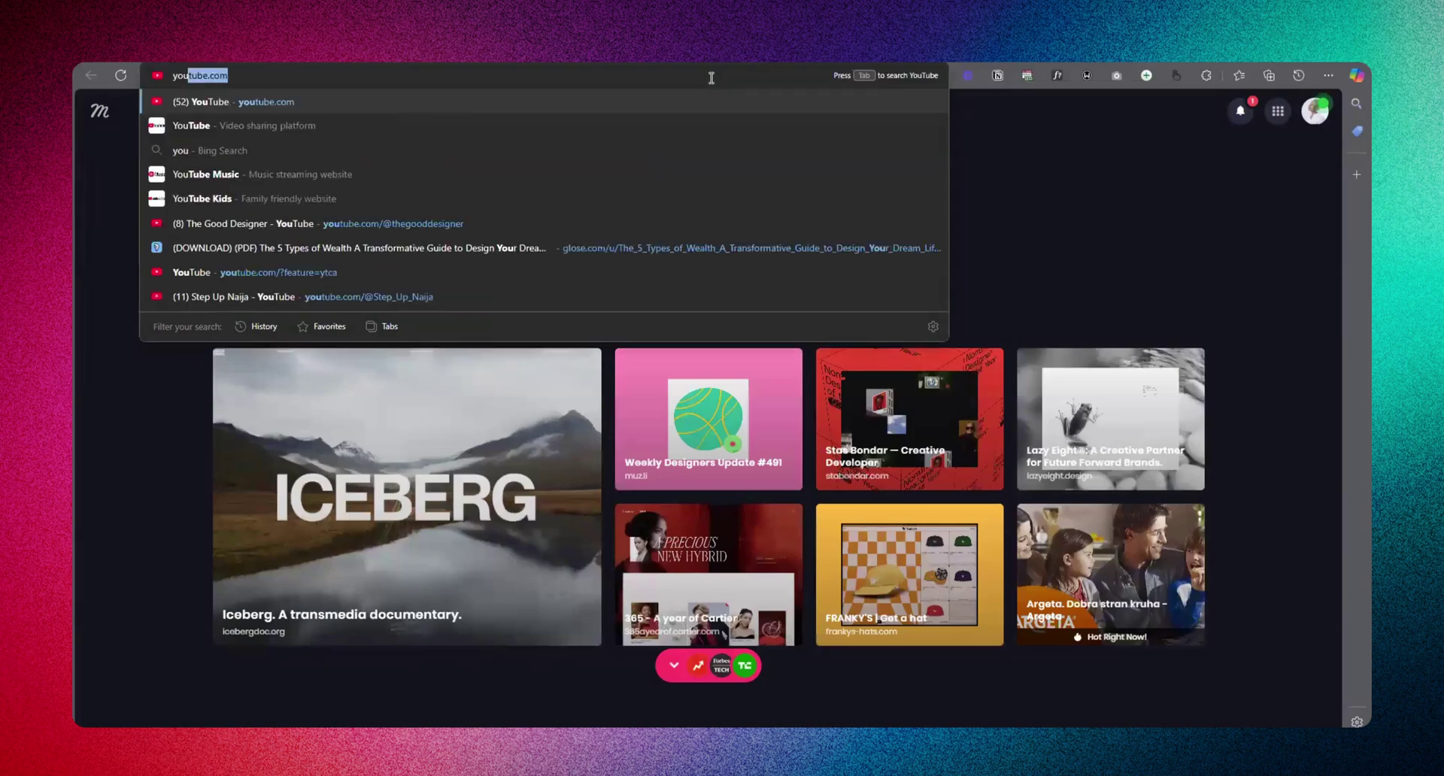
key("Return")
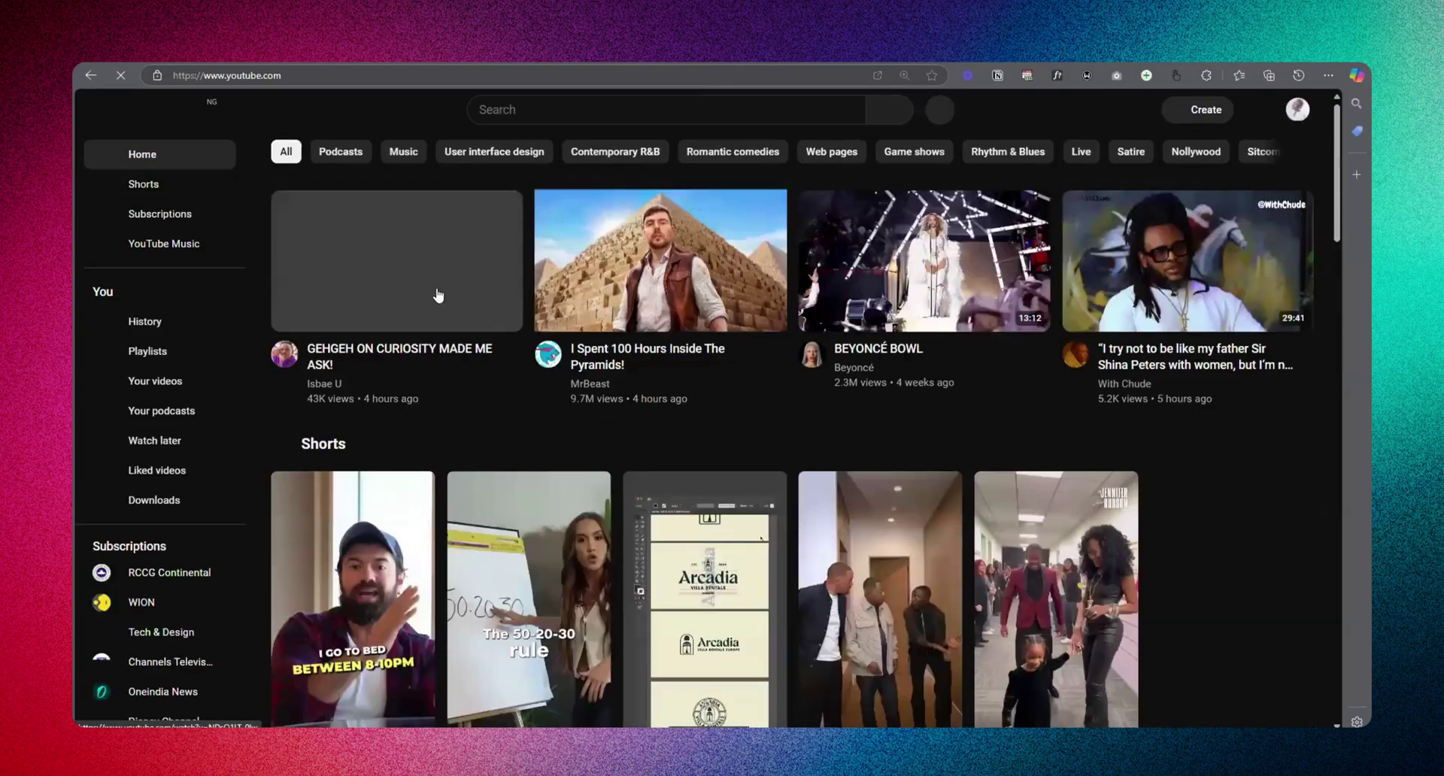
- Open the YouTube video "Why Most Designers Fail (And How to Succeed in 2025)", pause it, and return to Monica's Image page
scroll(711, 421, "down", 10)
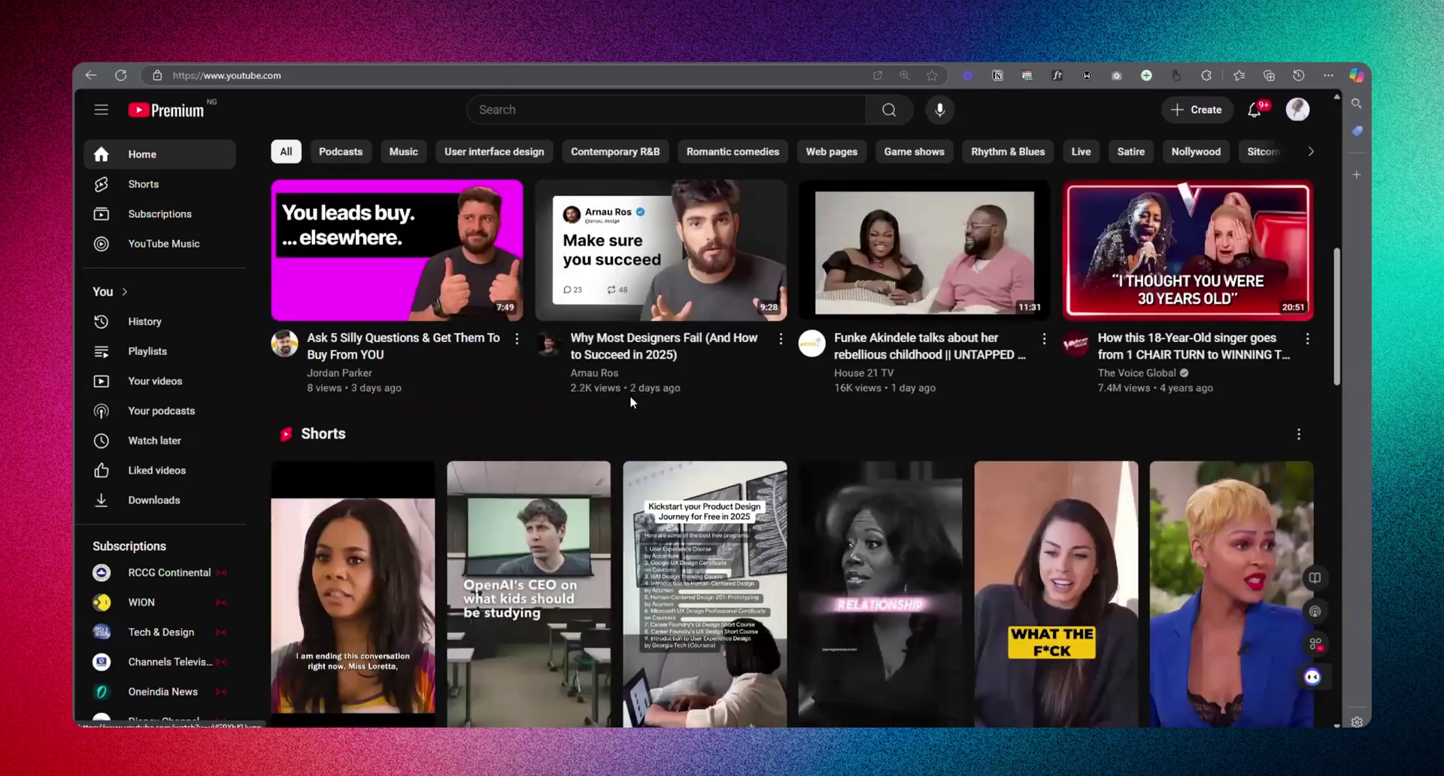
left_click(637, 263)
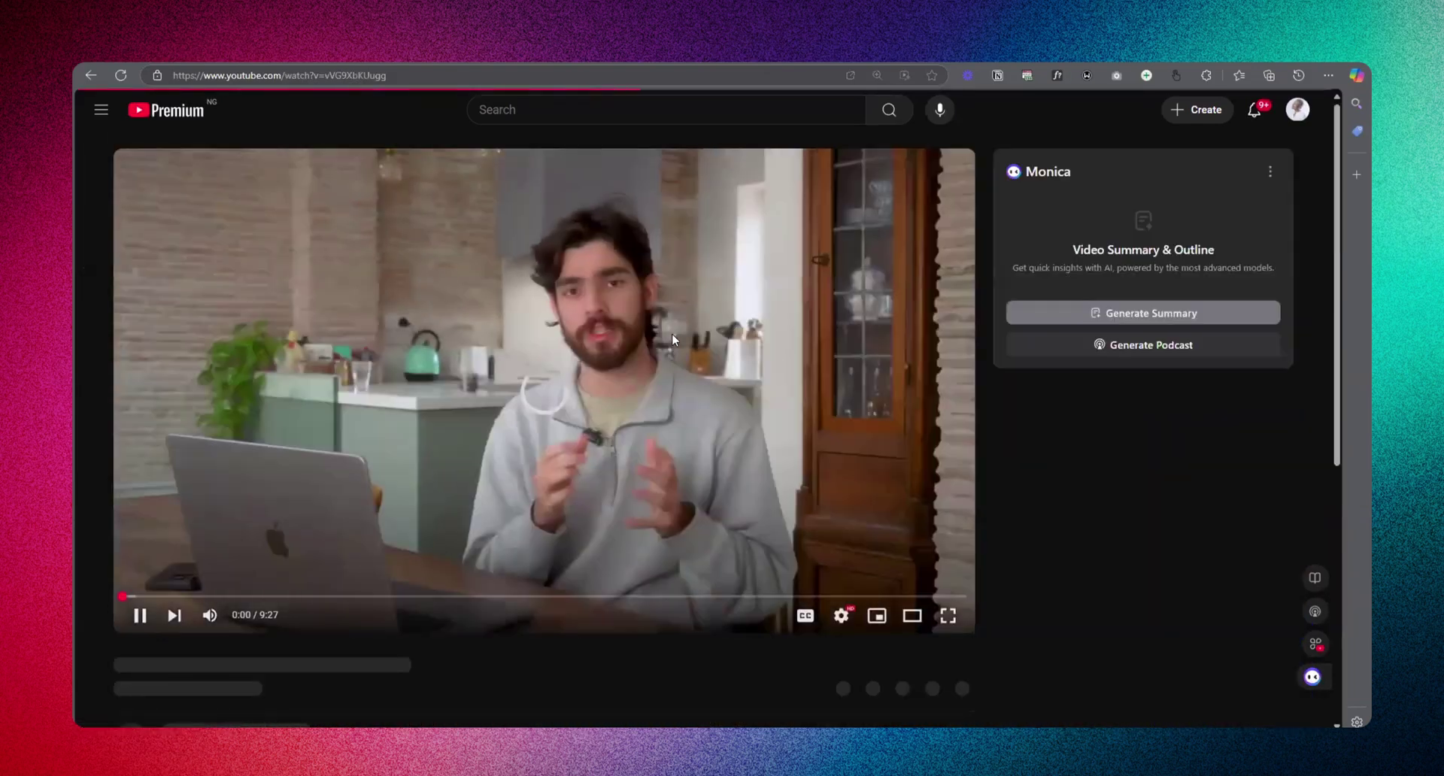
left_click(725, 324)
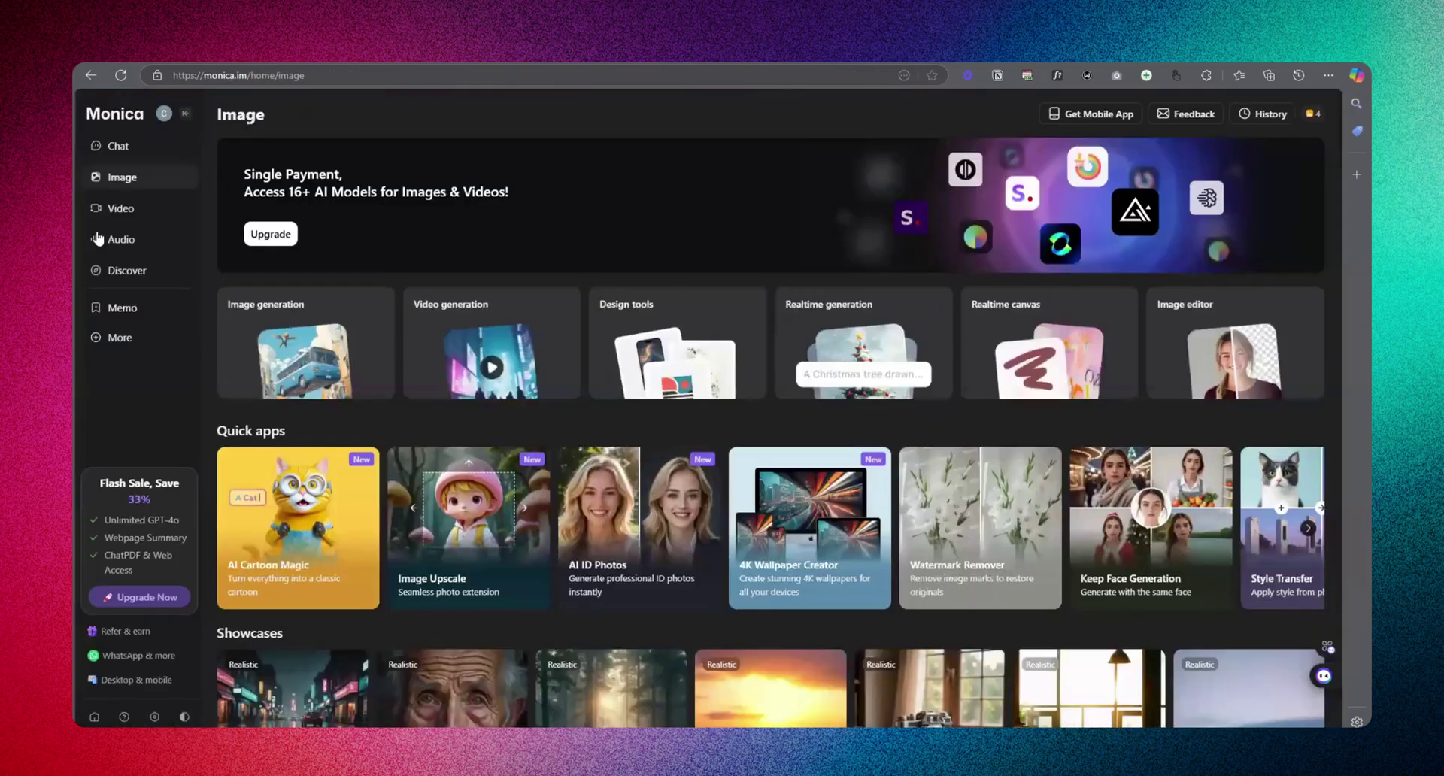
mouse_move(1312, 686)
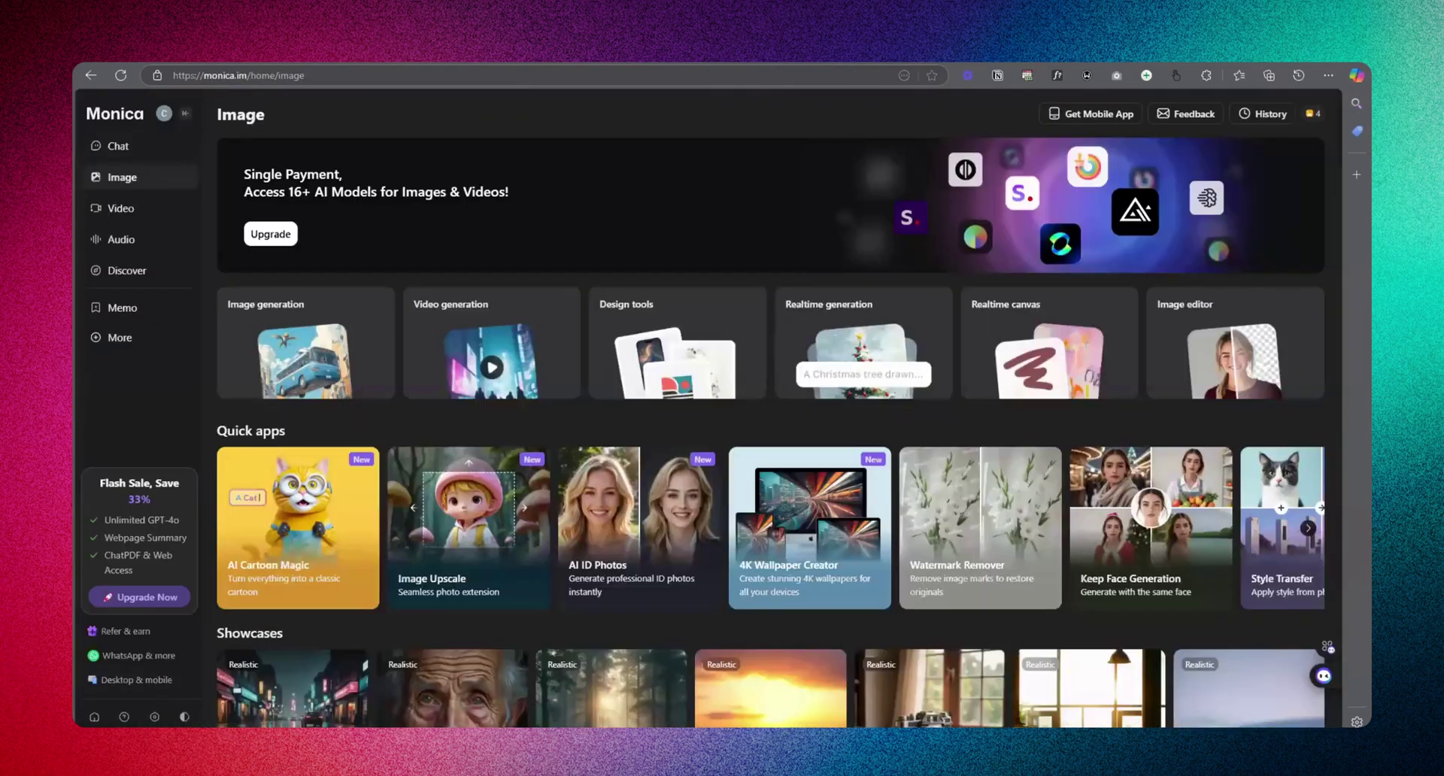
- Generate Monica's summary of the YouTube video and read through its timestamped highlights
mouse_move(1320, 689)
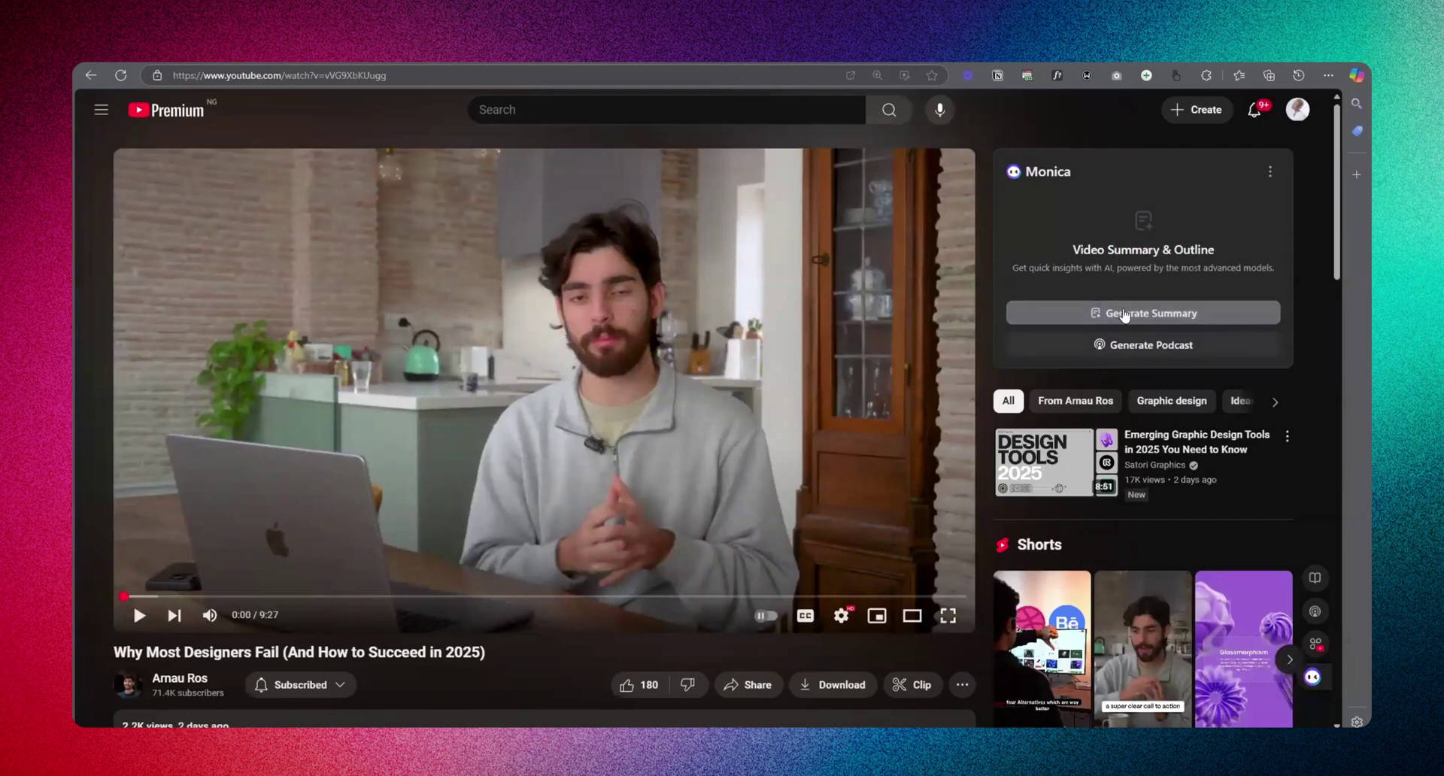
left_click(1122, 313)
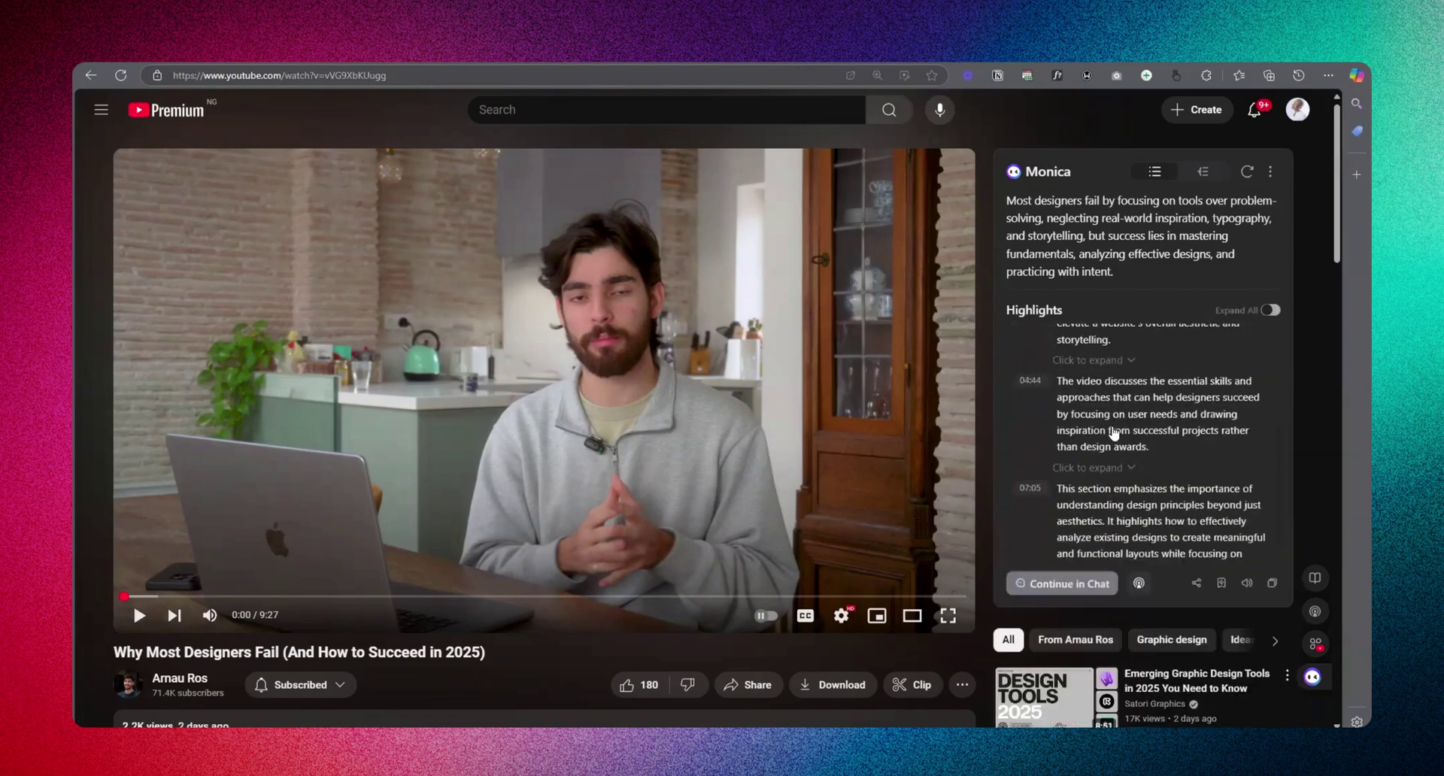
scroll(1124, 474, "up", 5)
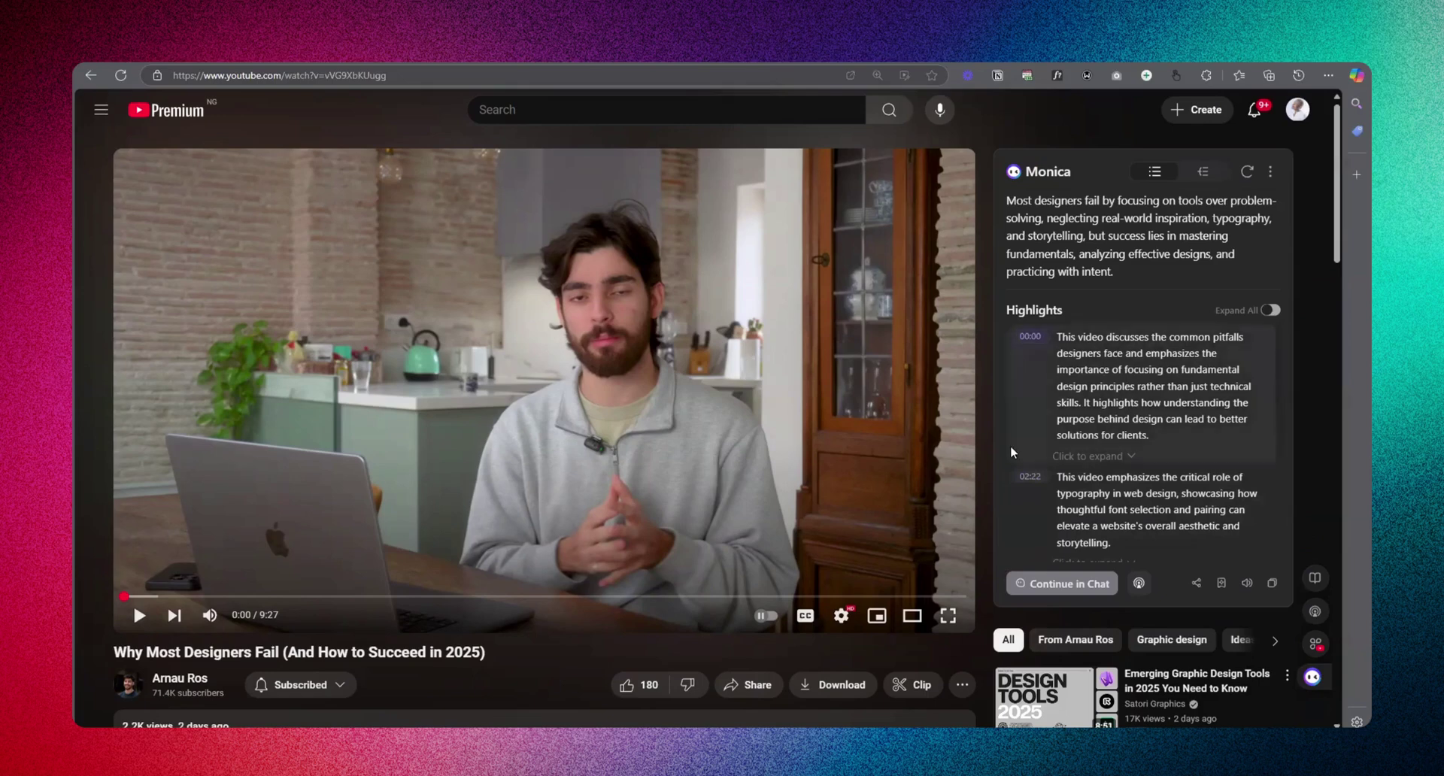
scroll(1124, 482, "down", 5)
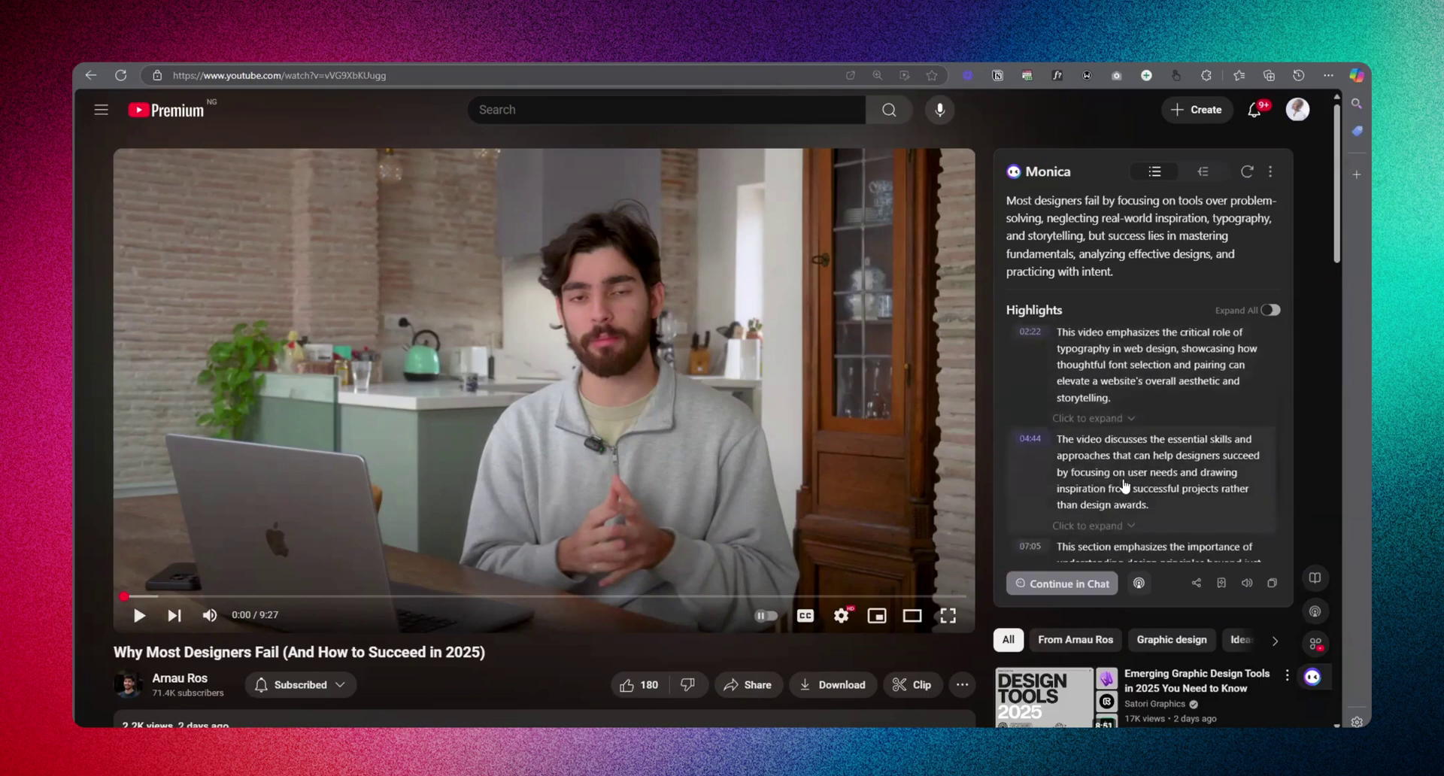
scroll(1121, 481, "up", 5)
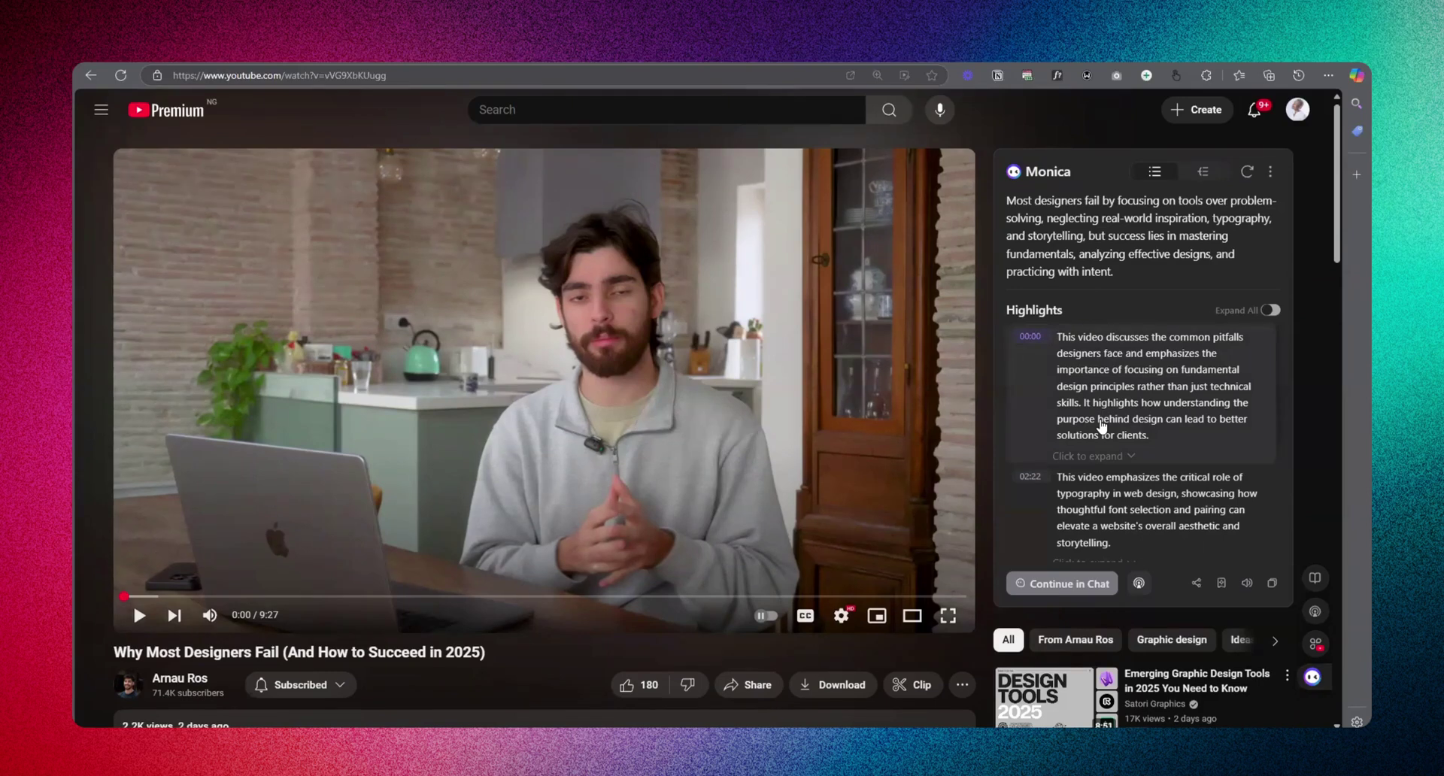
scroll(1113, 489, "down", 3)
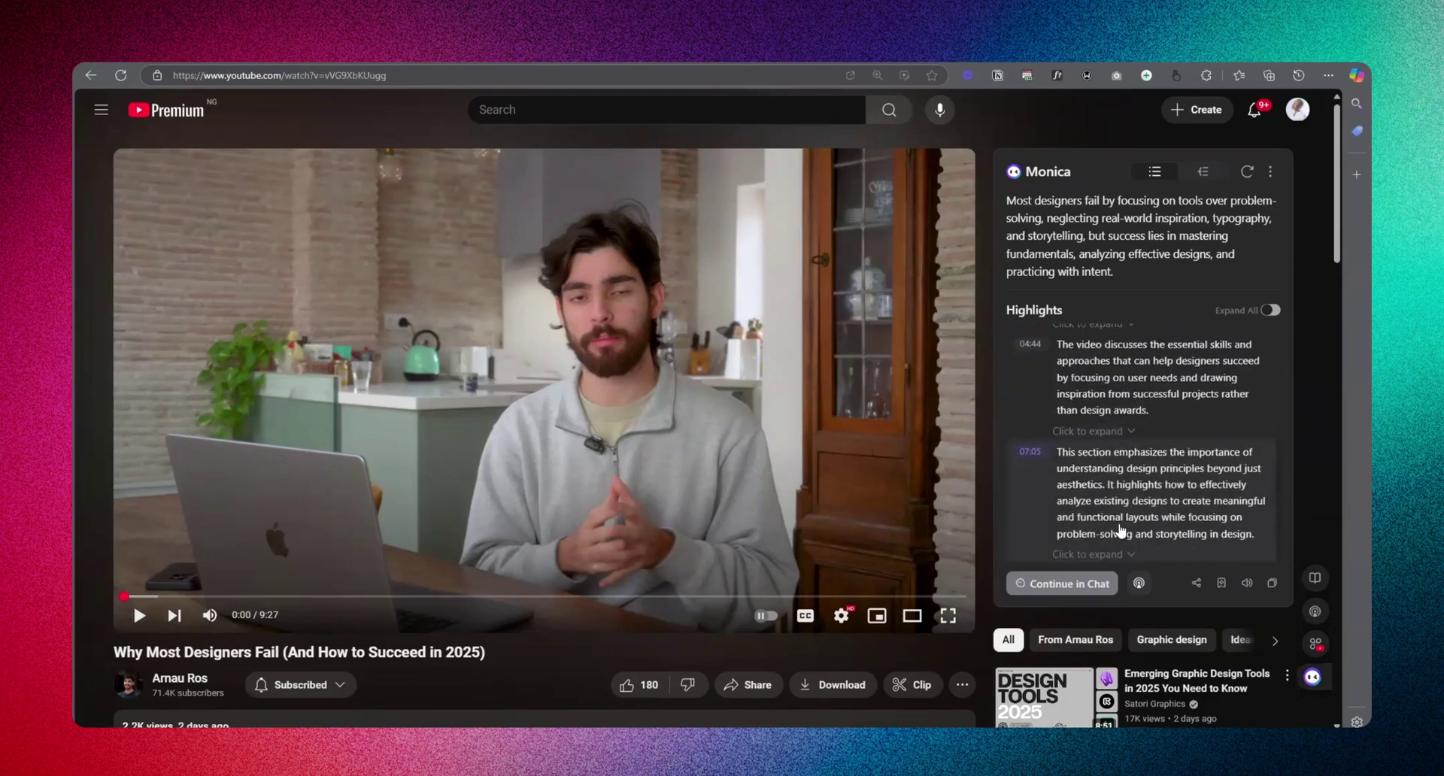
scroll(1121, 531, "up", 3)
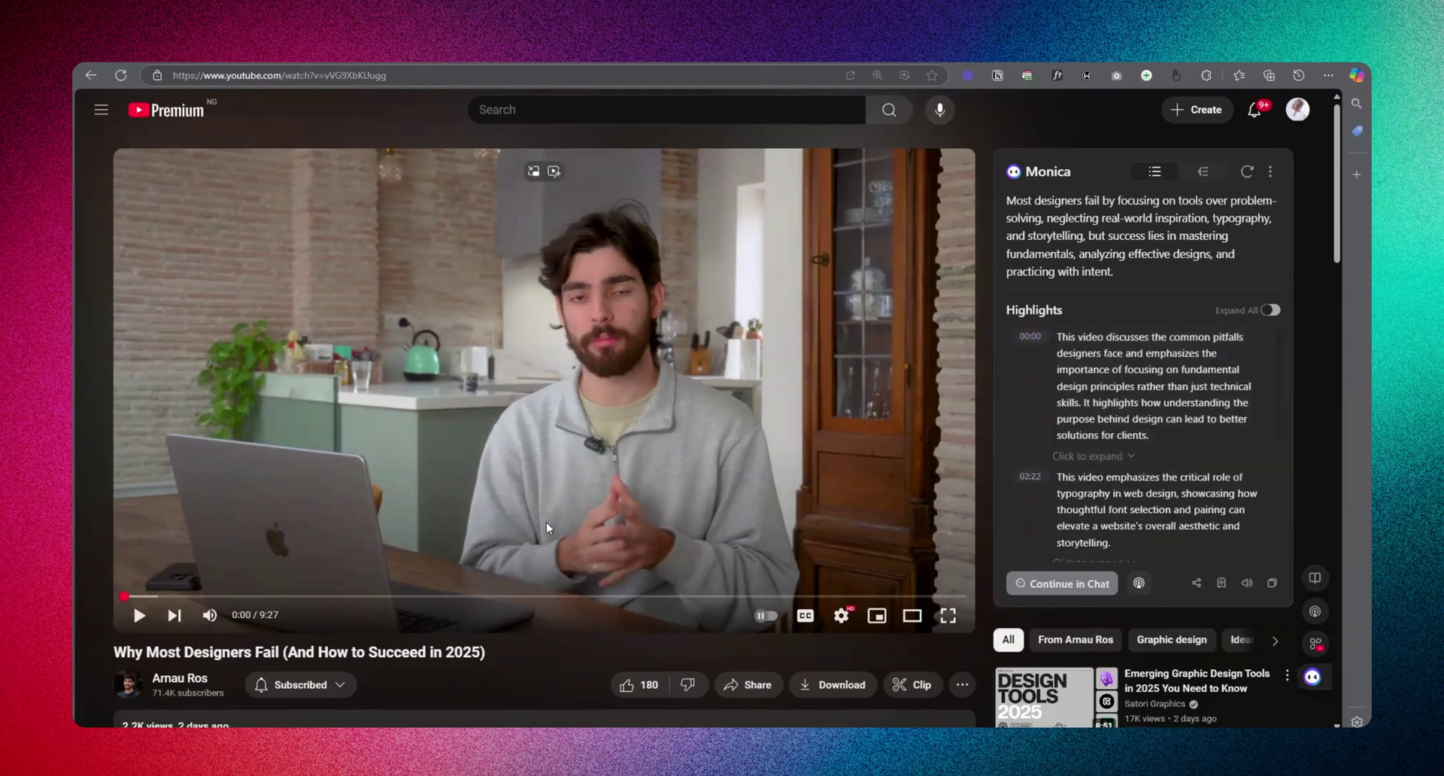
scroll(1138, 406, "down", 3)
scroll(1138, 406, "up", 3)
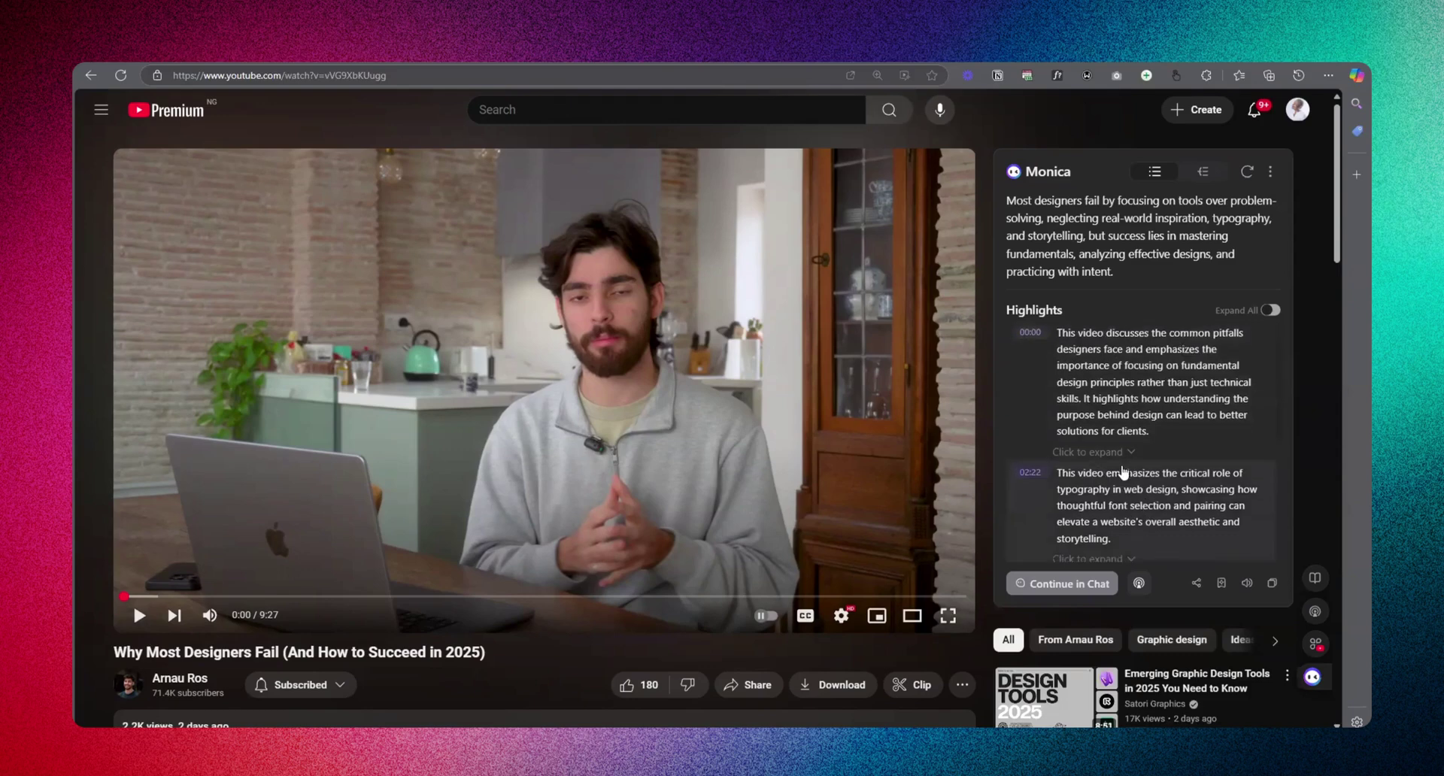
scroll(1113, 481, "down", 3)
scroll(1060, 421, "up", 3)
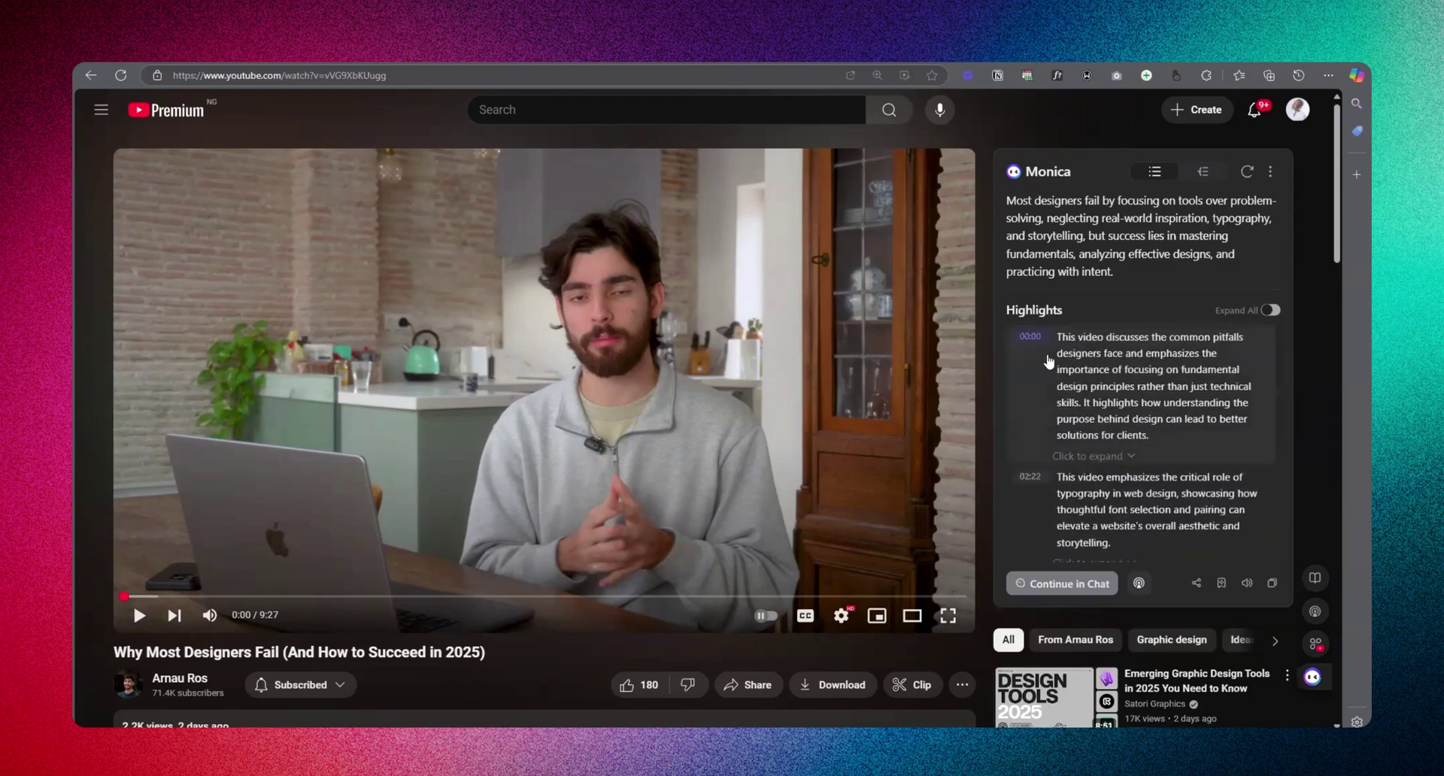
- Enlarge the video's mind map, examine its branches from Focus Areas to Skills Development, close it and return to Monica's Image page
left_click(1203, 172)
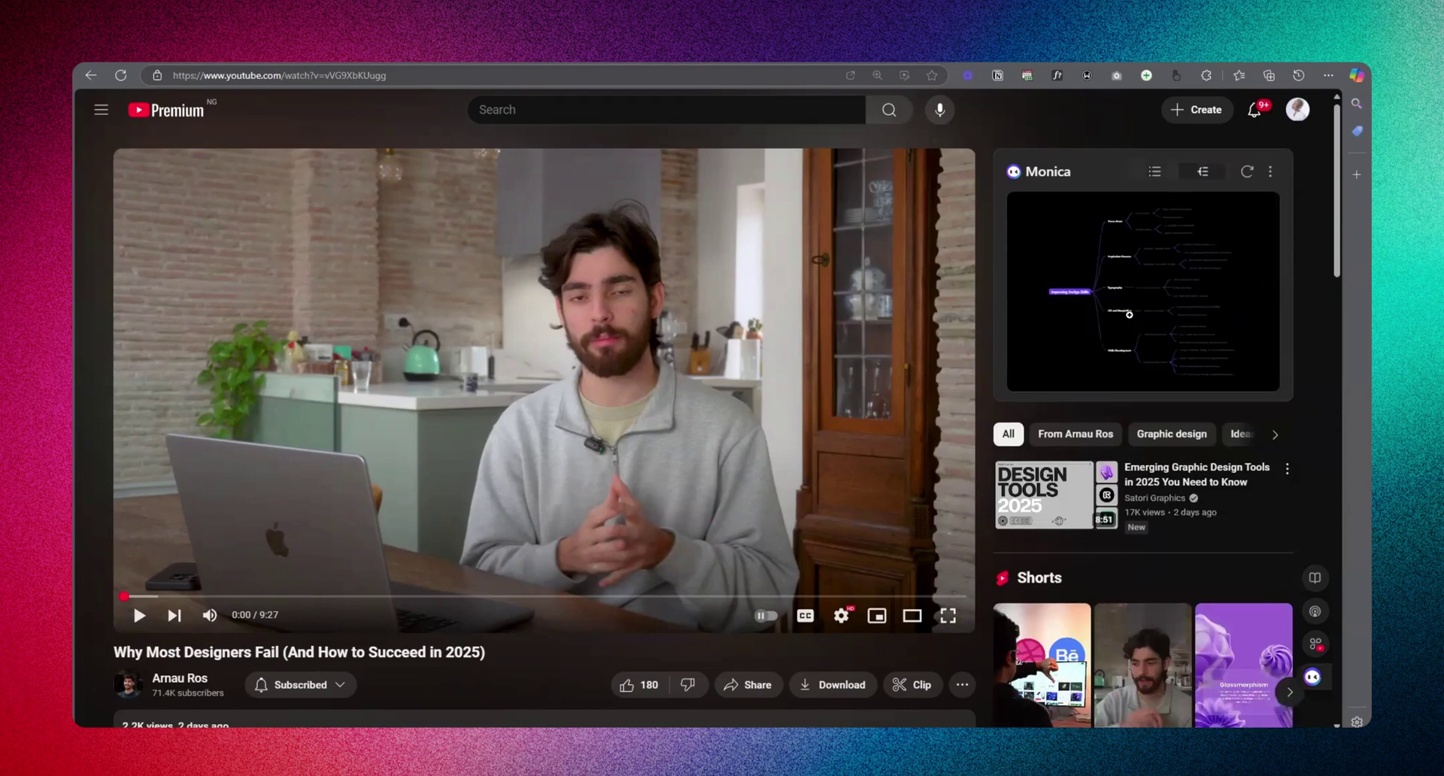
left_click(1103, 268)
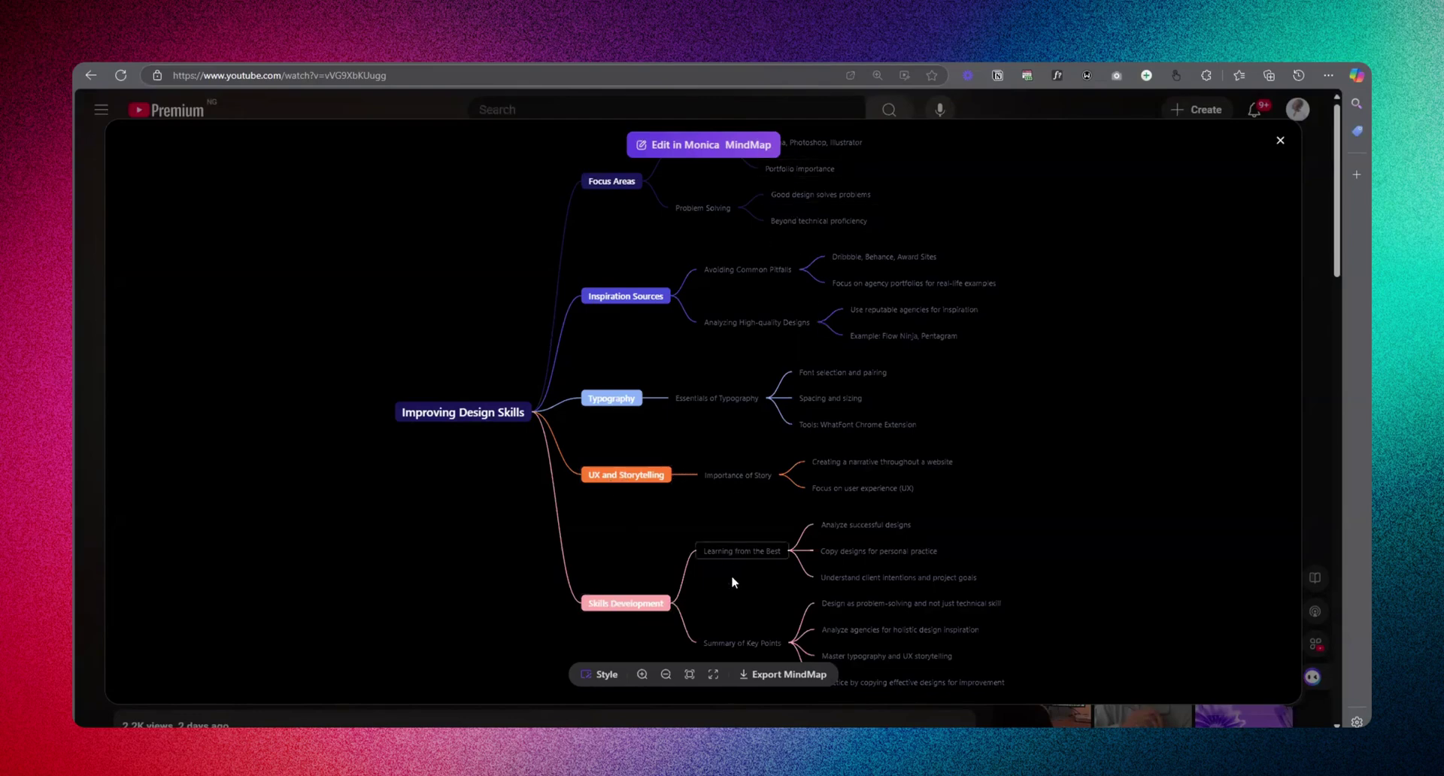
left_click(641, 674)
scroll(816, 274, "up", 6)
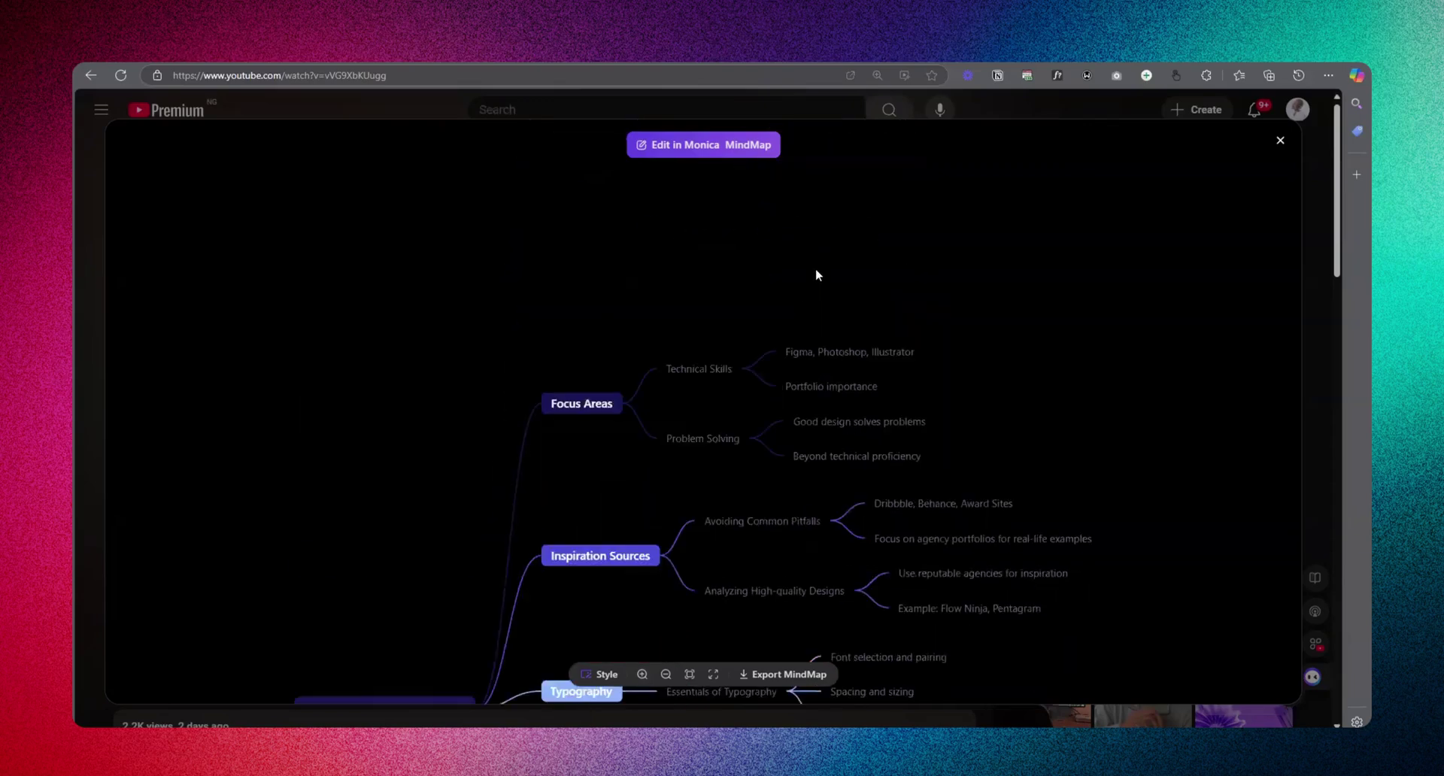
scroll(792, 459, "down", 3)
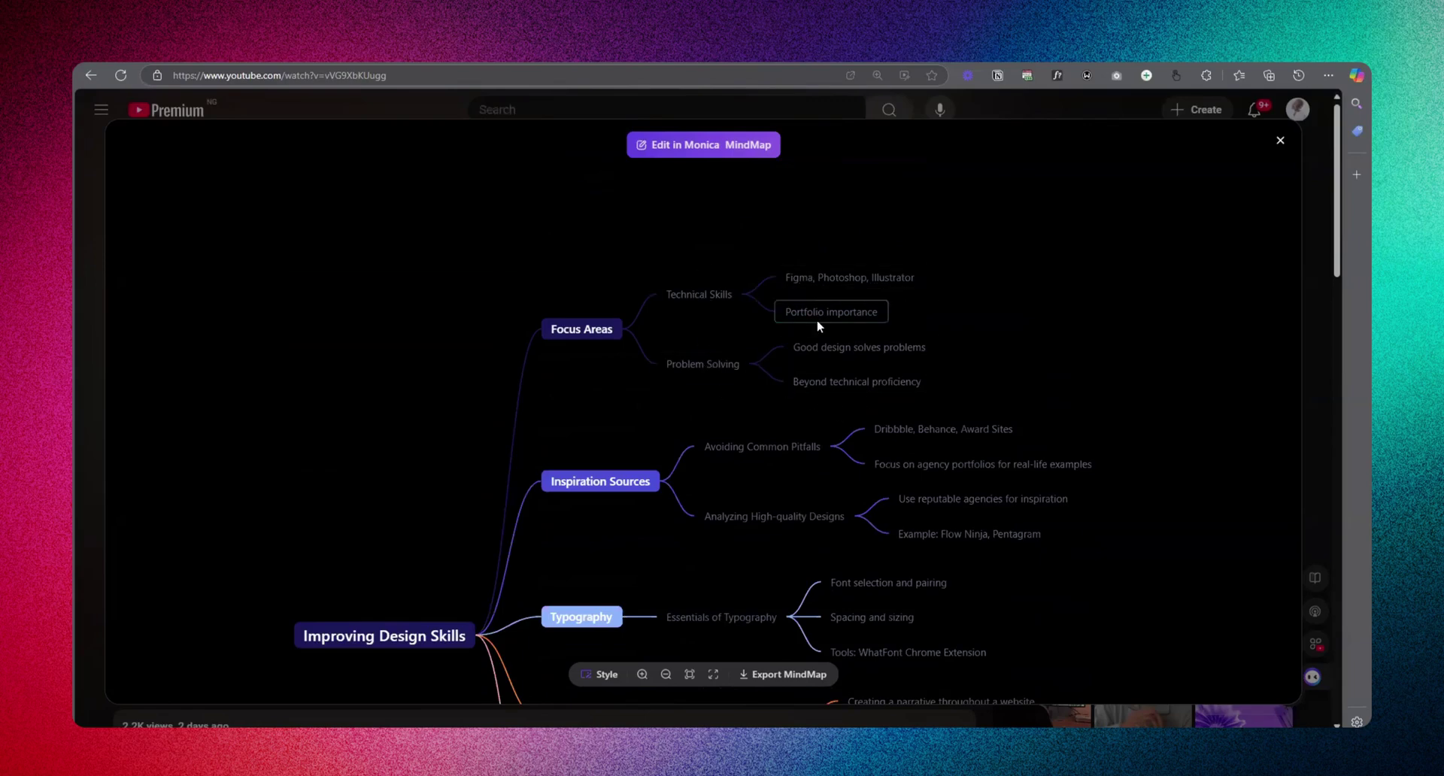
scroll(885, 431, "down", 5)
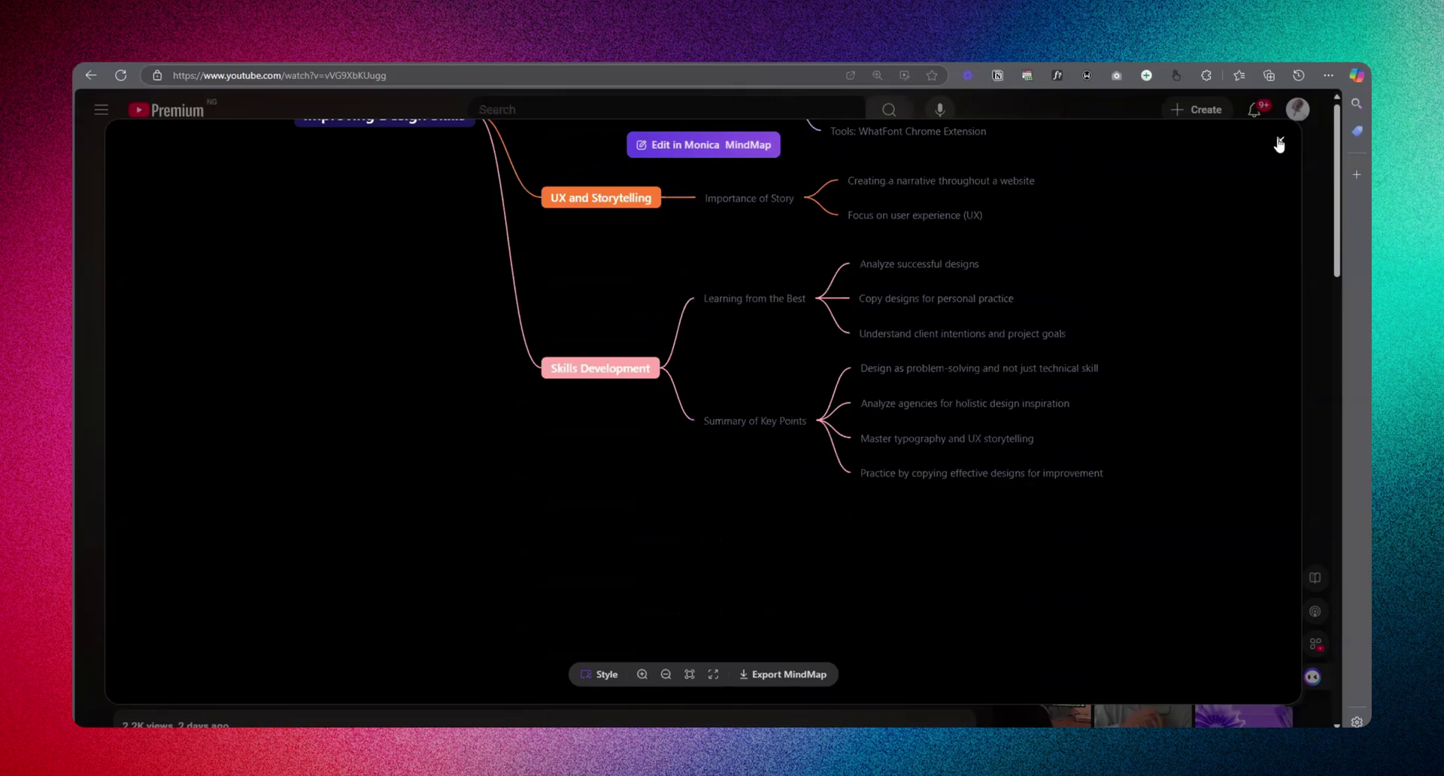
left_click(1280, 140)
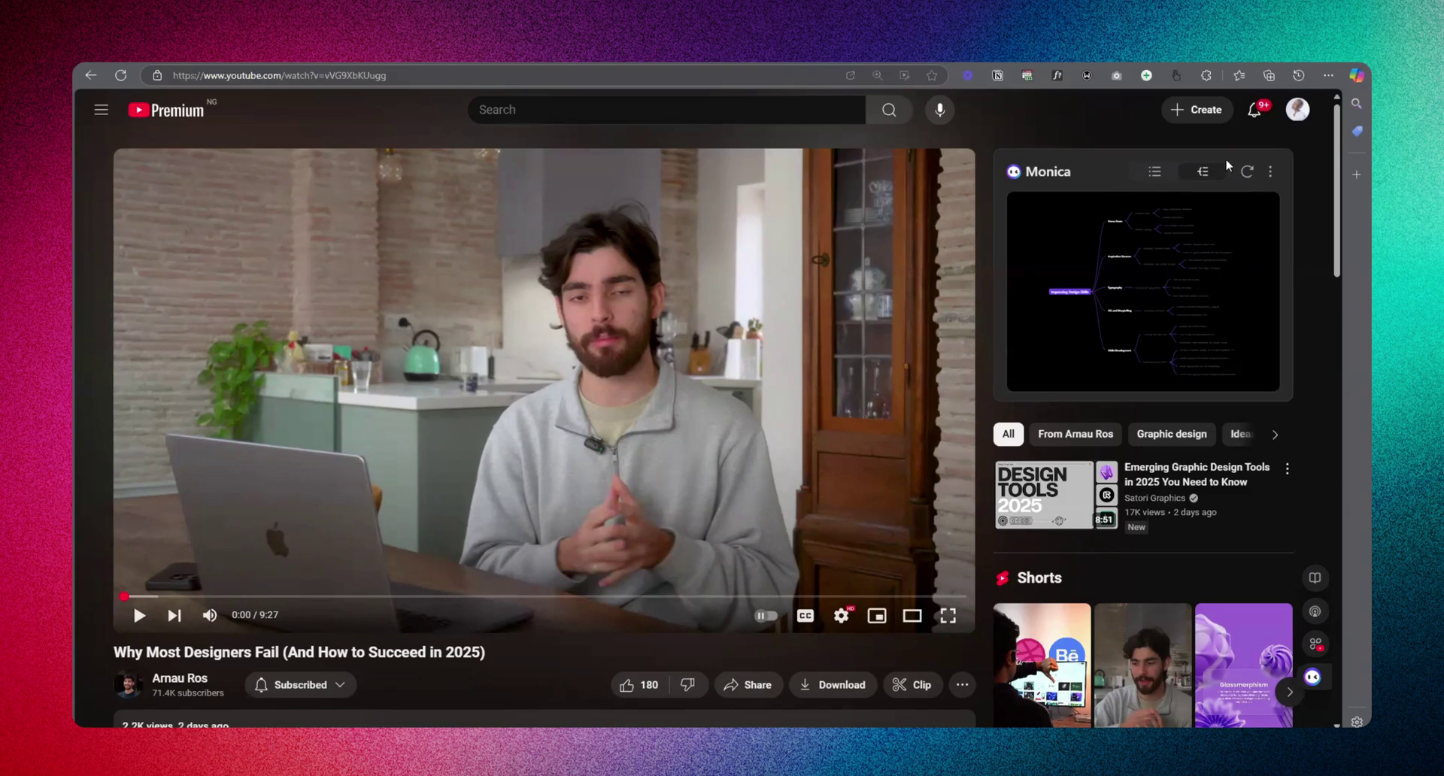
key("ctrl+Tab")
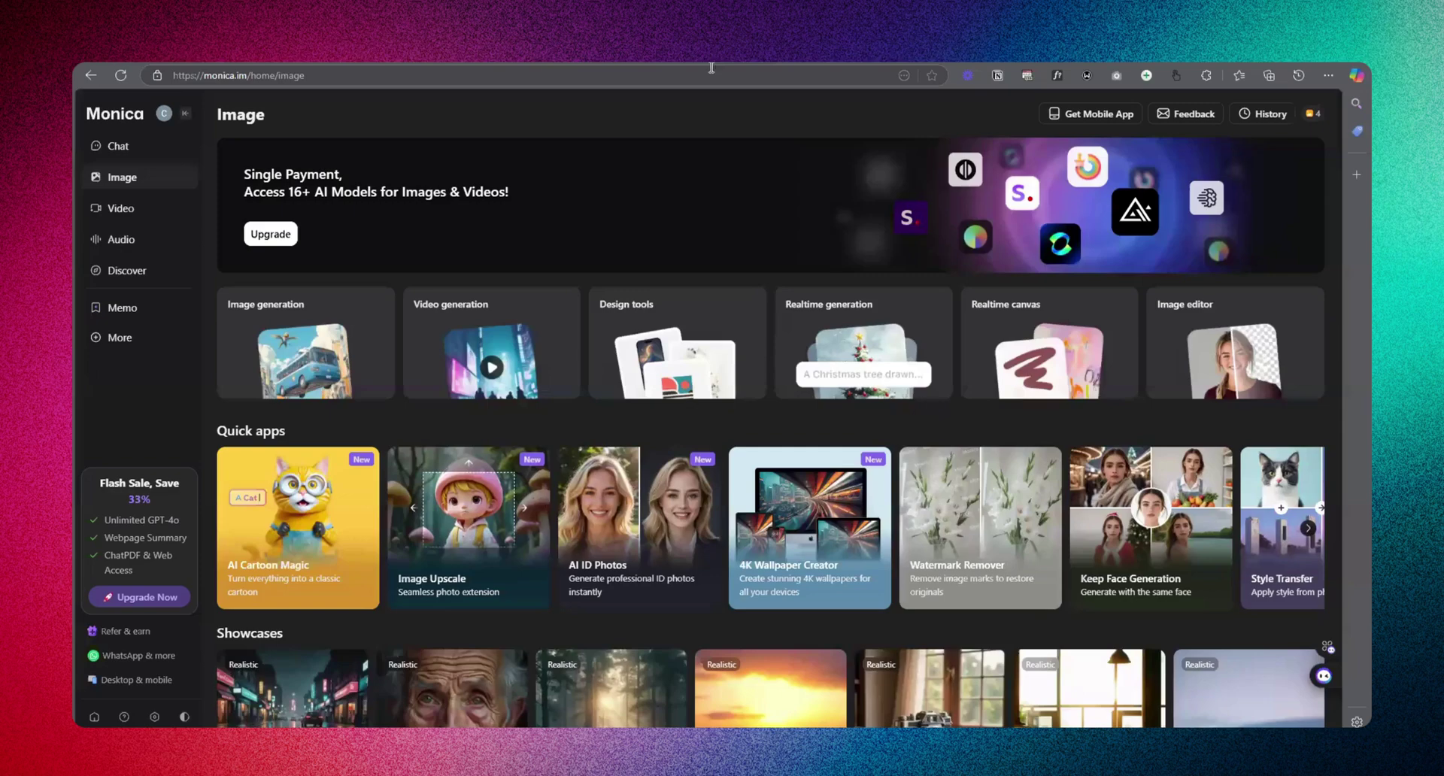